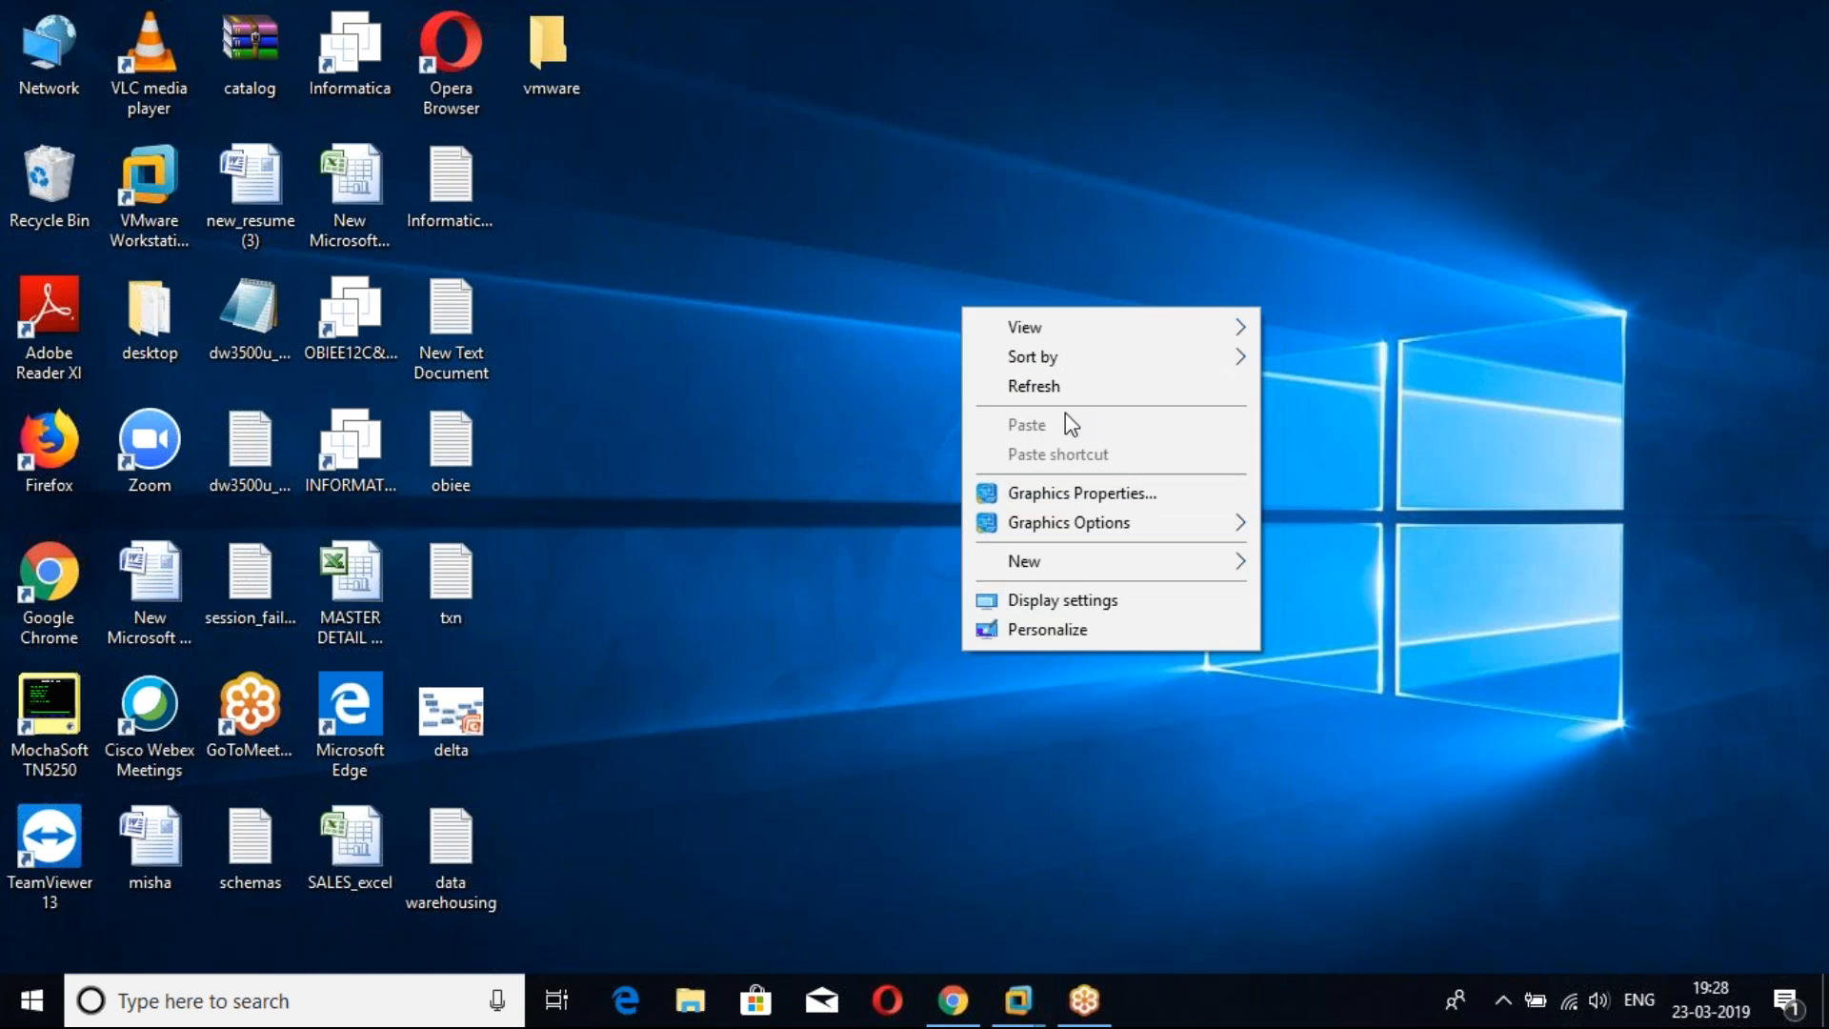
# Switch to the cognos 10 virtual machine in VMware Workstation
pyautogui.click(1065, 387)
pyautogui.moveTo(1016, 991)
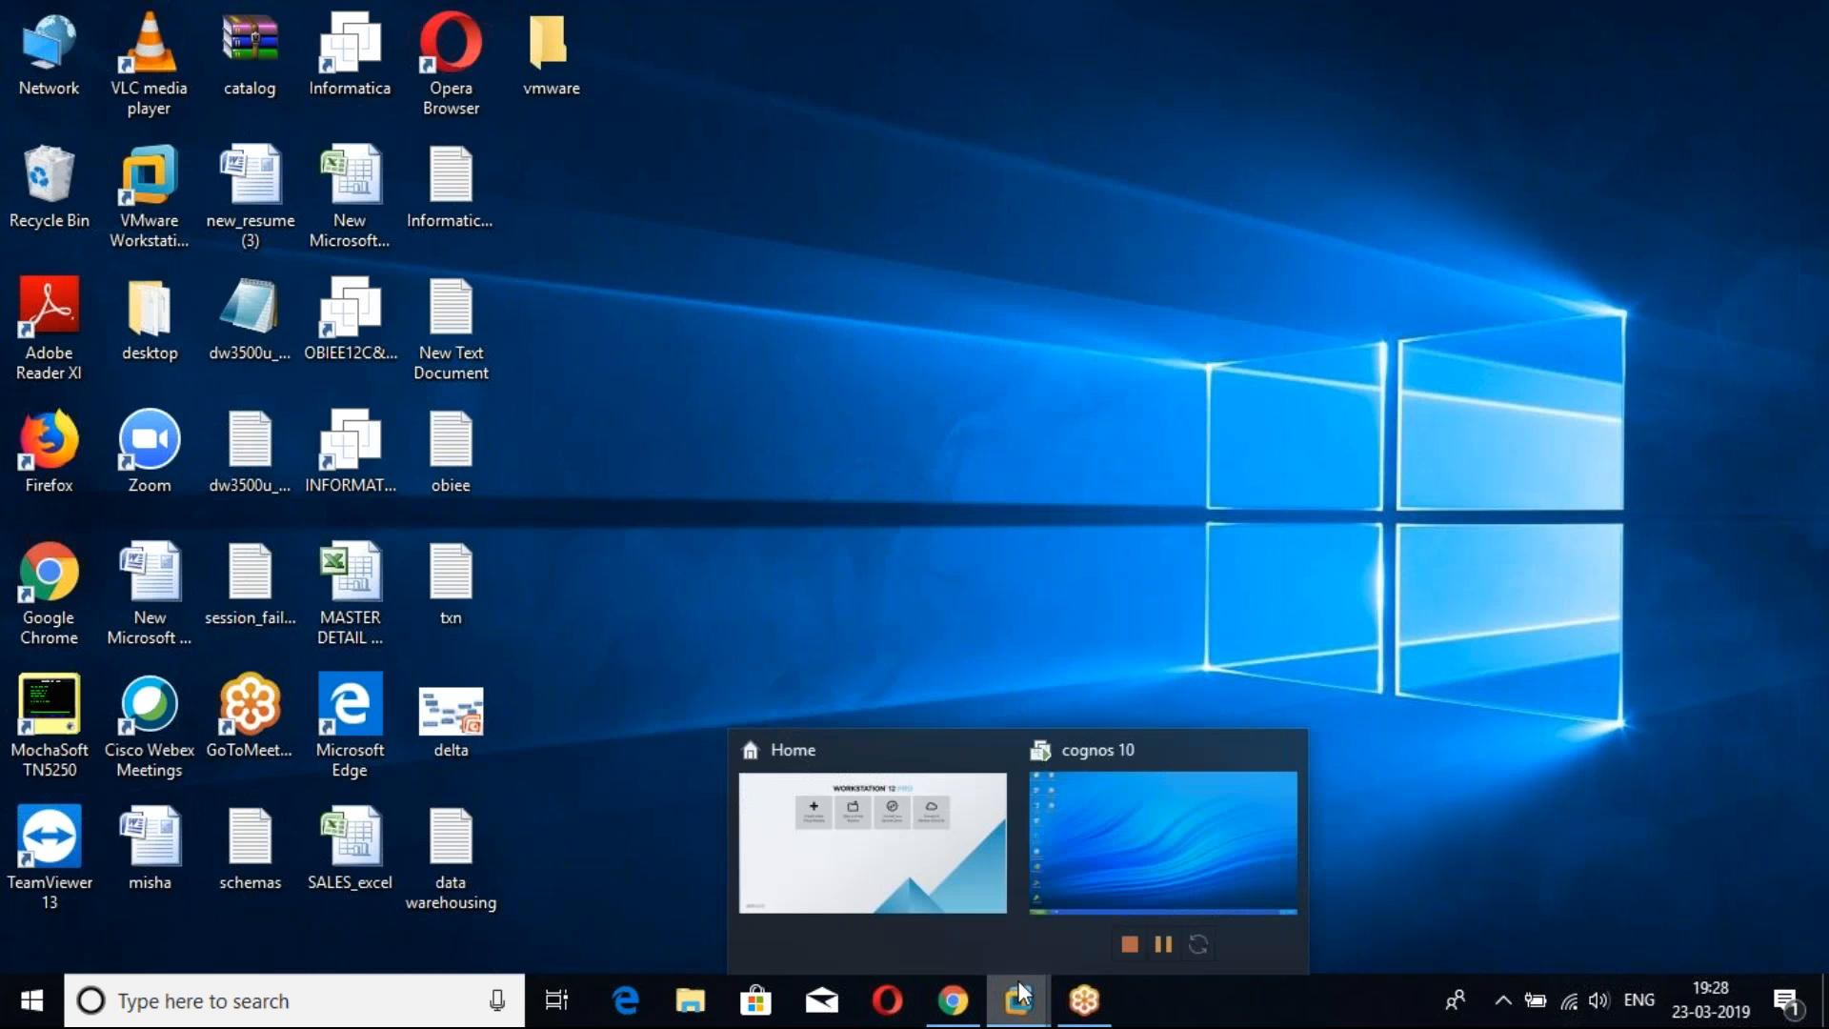
pyautogui.click(1089, 826)
pyautogui.click(697, 53)
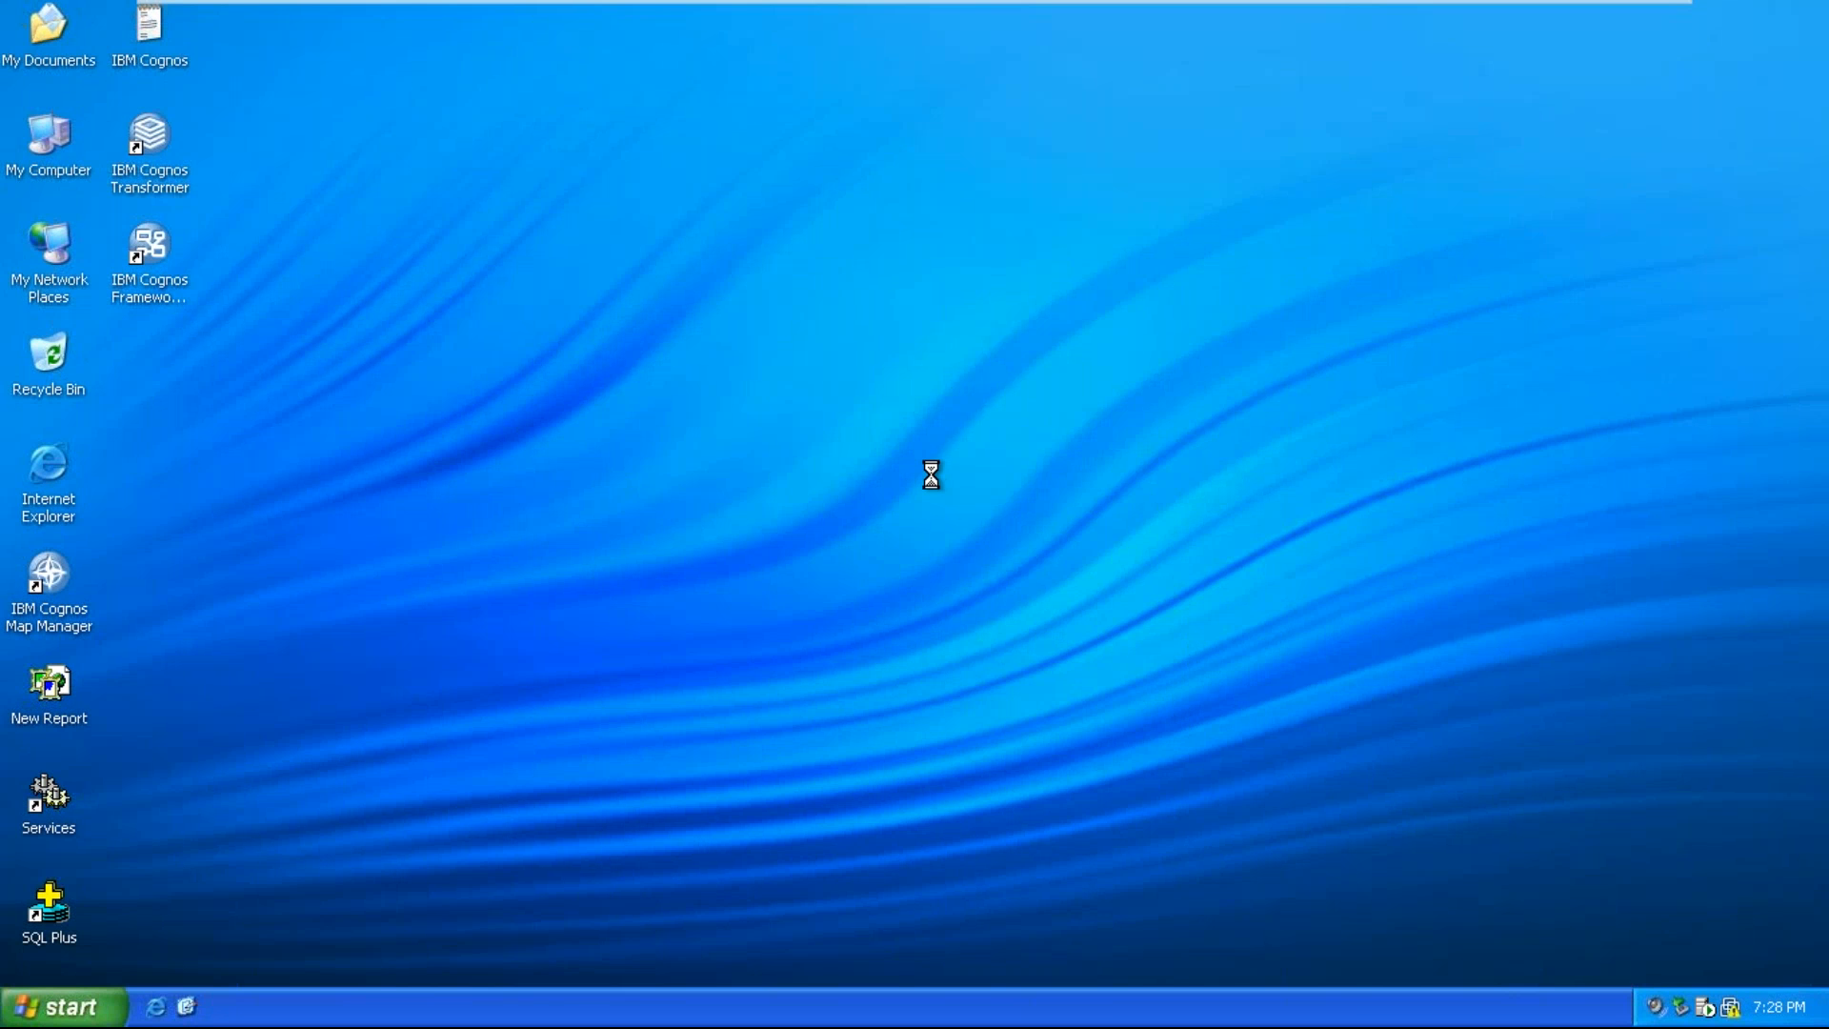
pyautogui.rightClick(931, 474)
pyautogui.click(979, 510)
pyautogui.rightClick(841, 538)
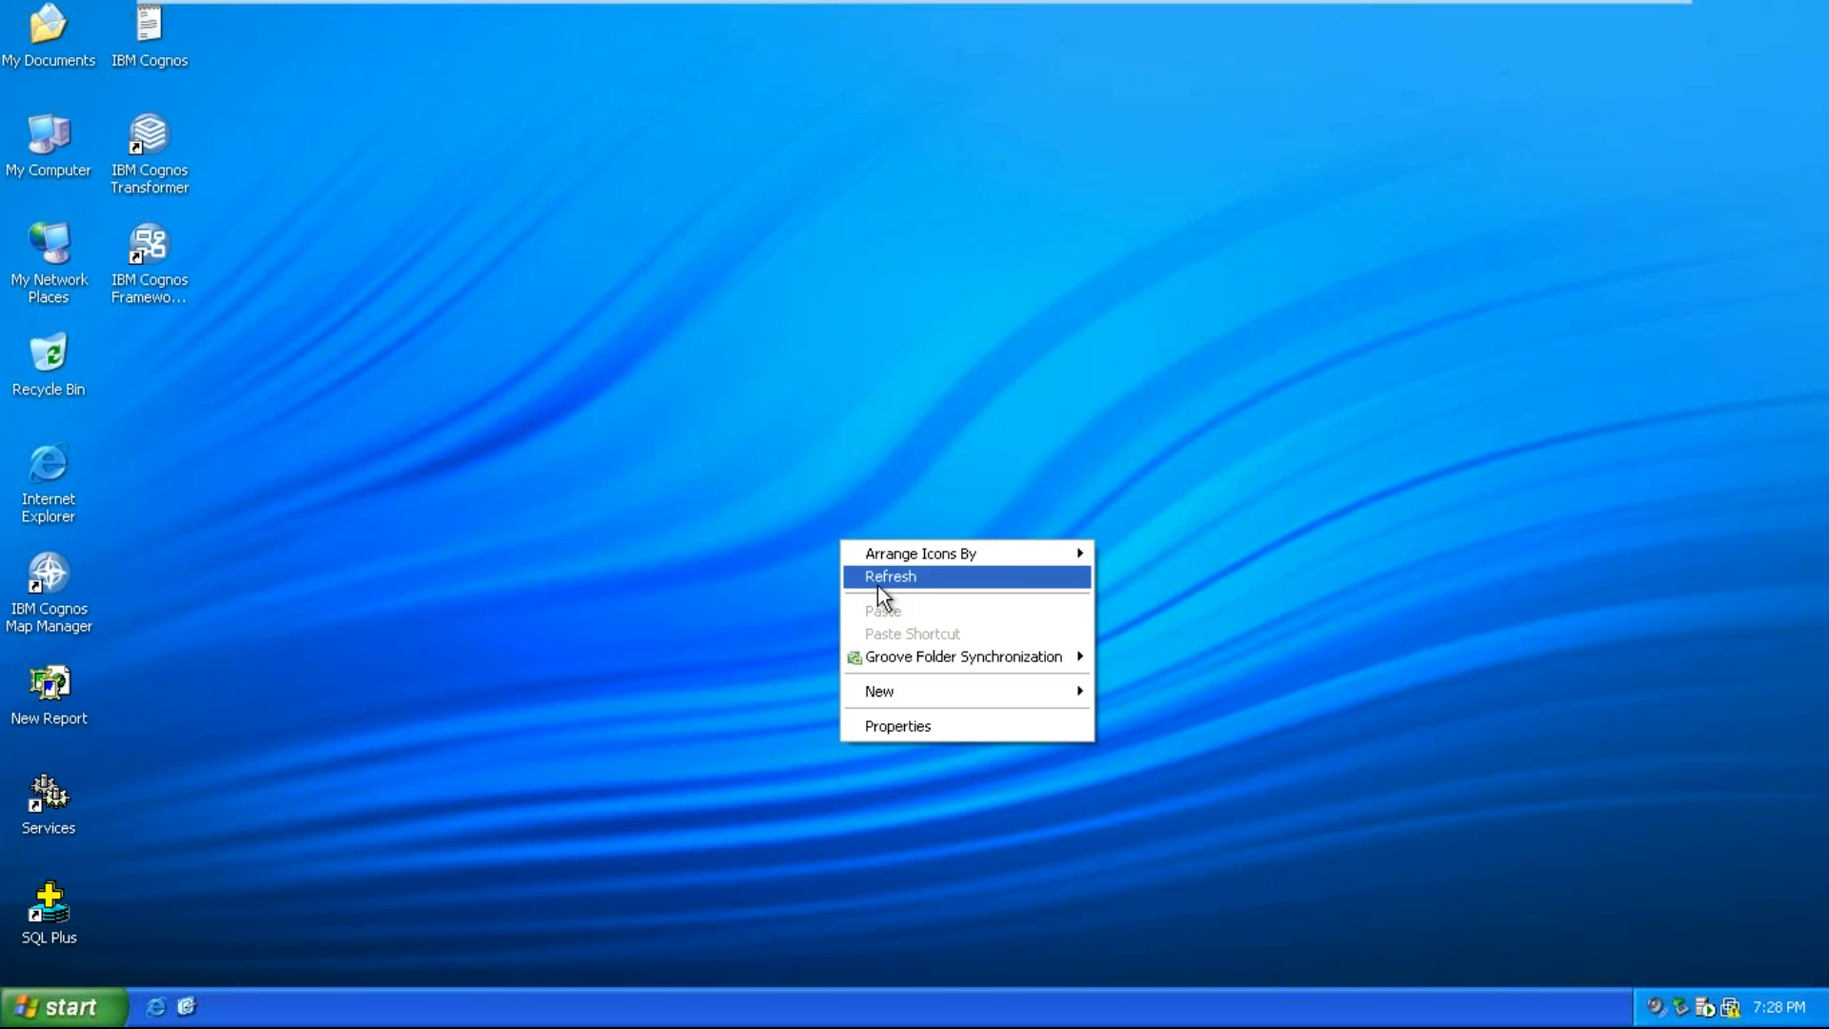
pyautogui.click(879, 581)
pyautogui.rightClick(761, 583)
pyautogui.click(807, 622)
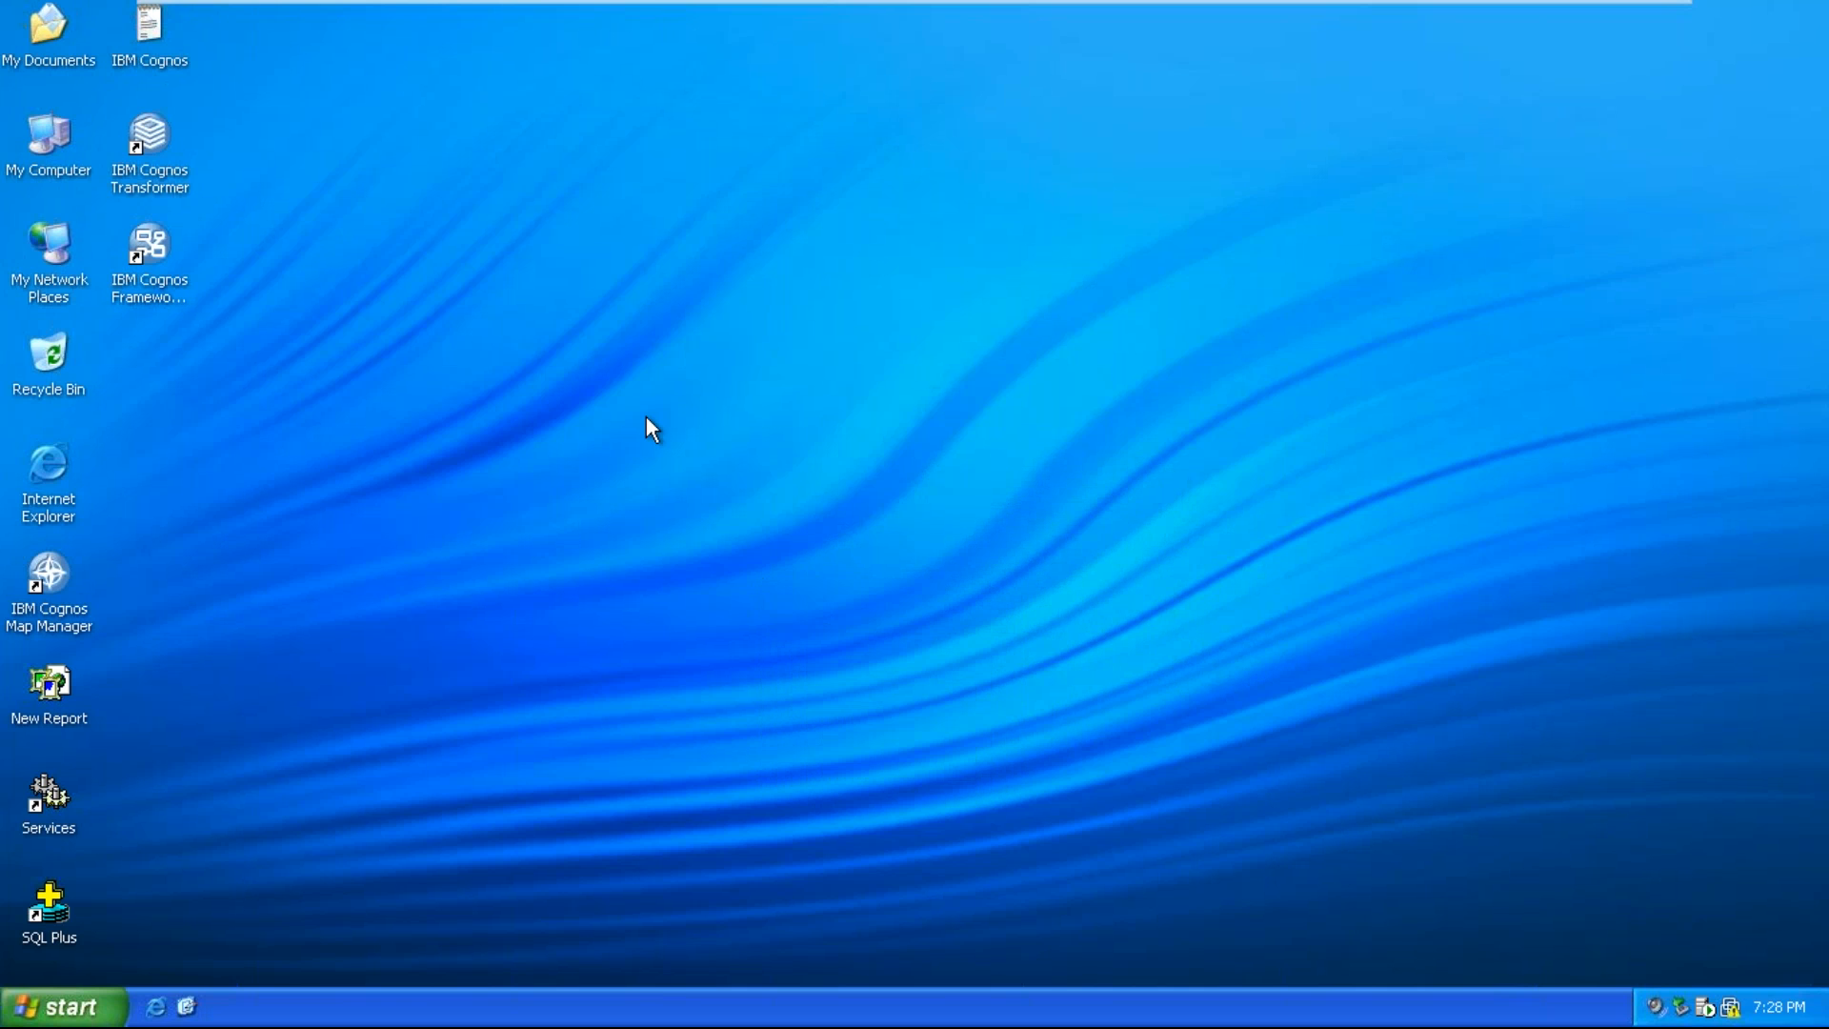
pyautogui.rightClick(646, 415)
pyautogui.click(689, 452)
pyautogui.rightClick(764, 412)
pyautogui.click(810, 449)
pyautogui.rightClick(192, 517)
pyautogui.click(221, 544)
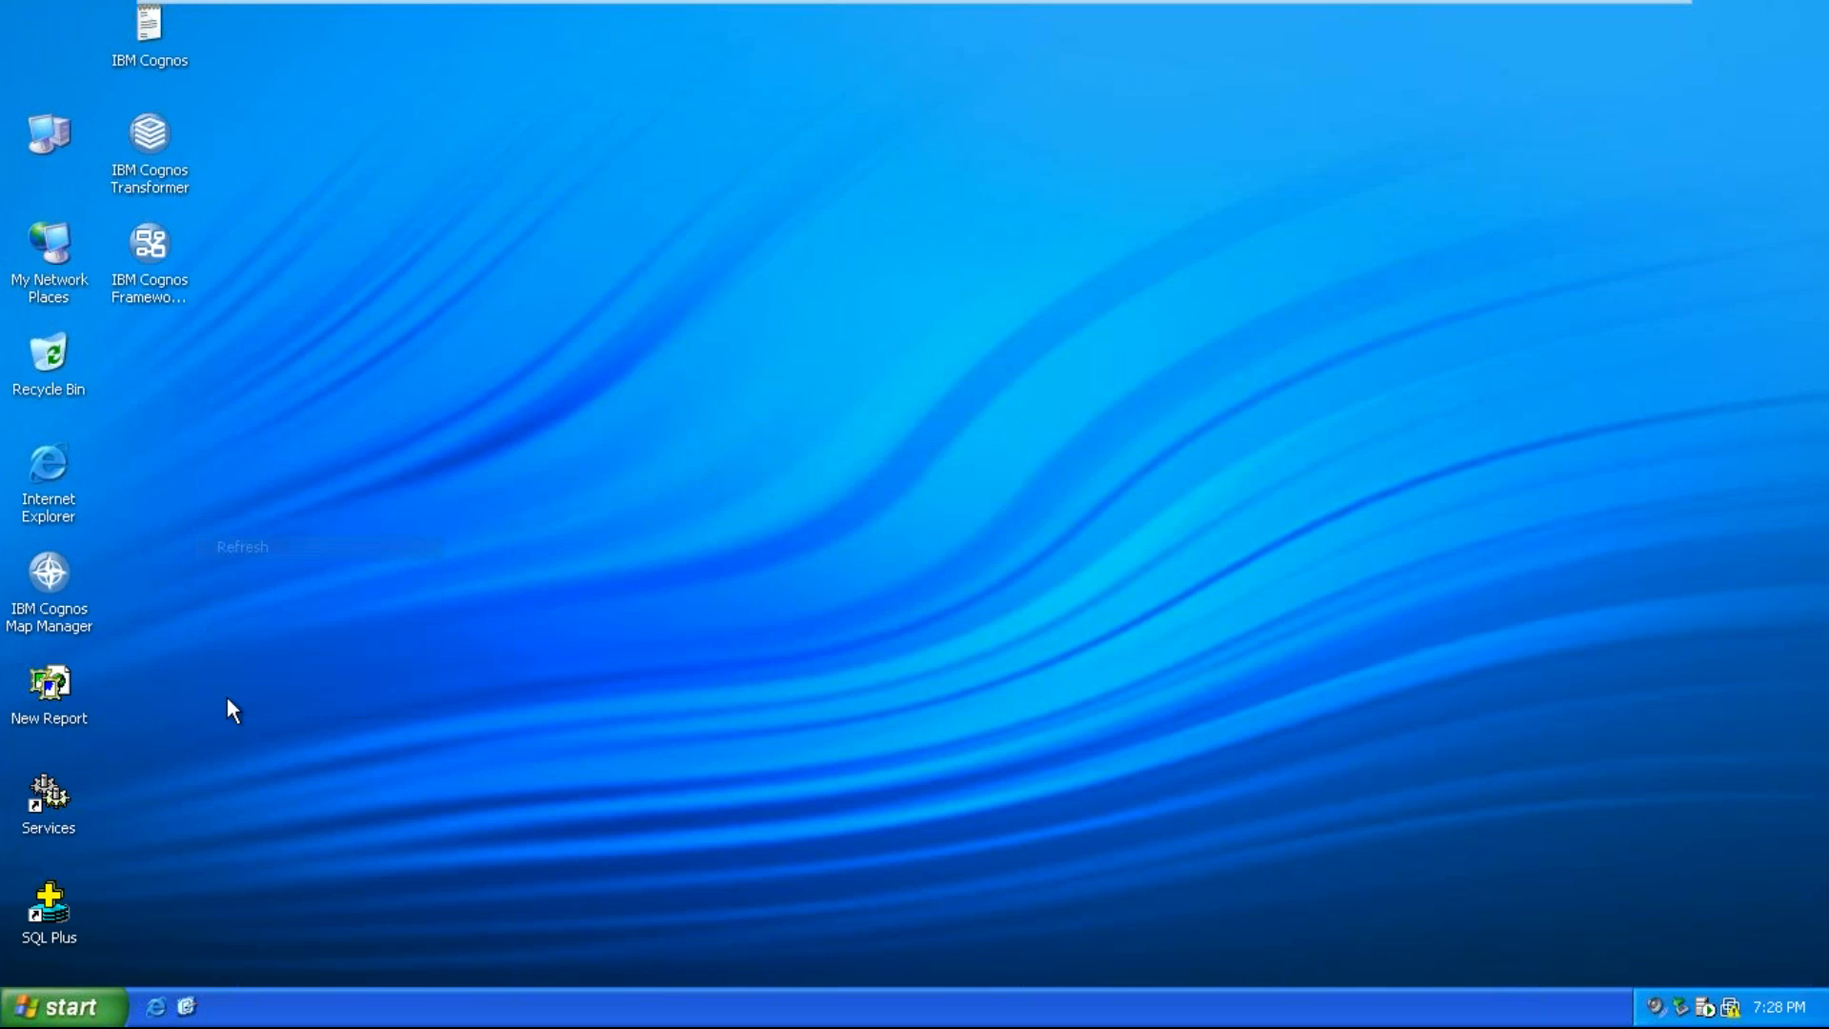
# Launch Report Studio from the customer_sales package in the public folders of IBM Cognos Connection
pyautogui.click(154, 1004)
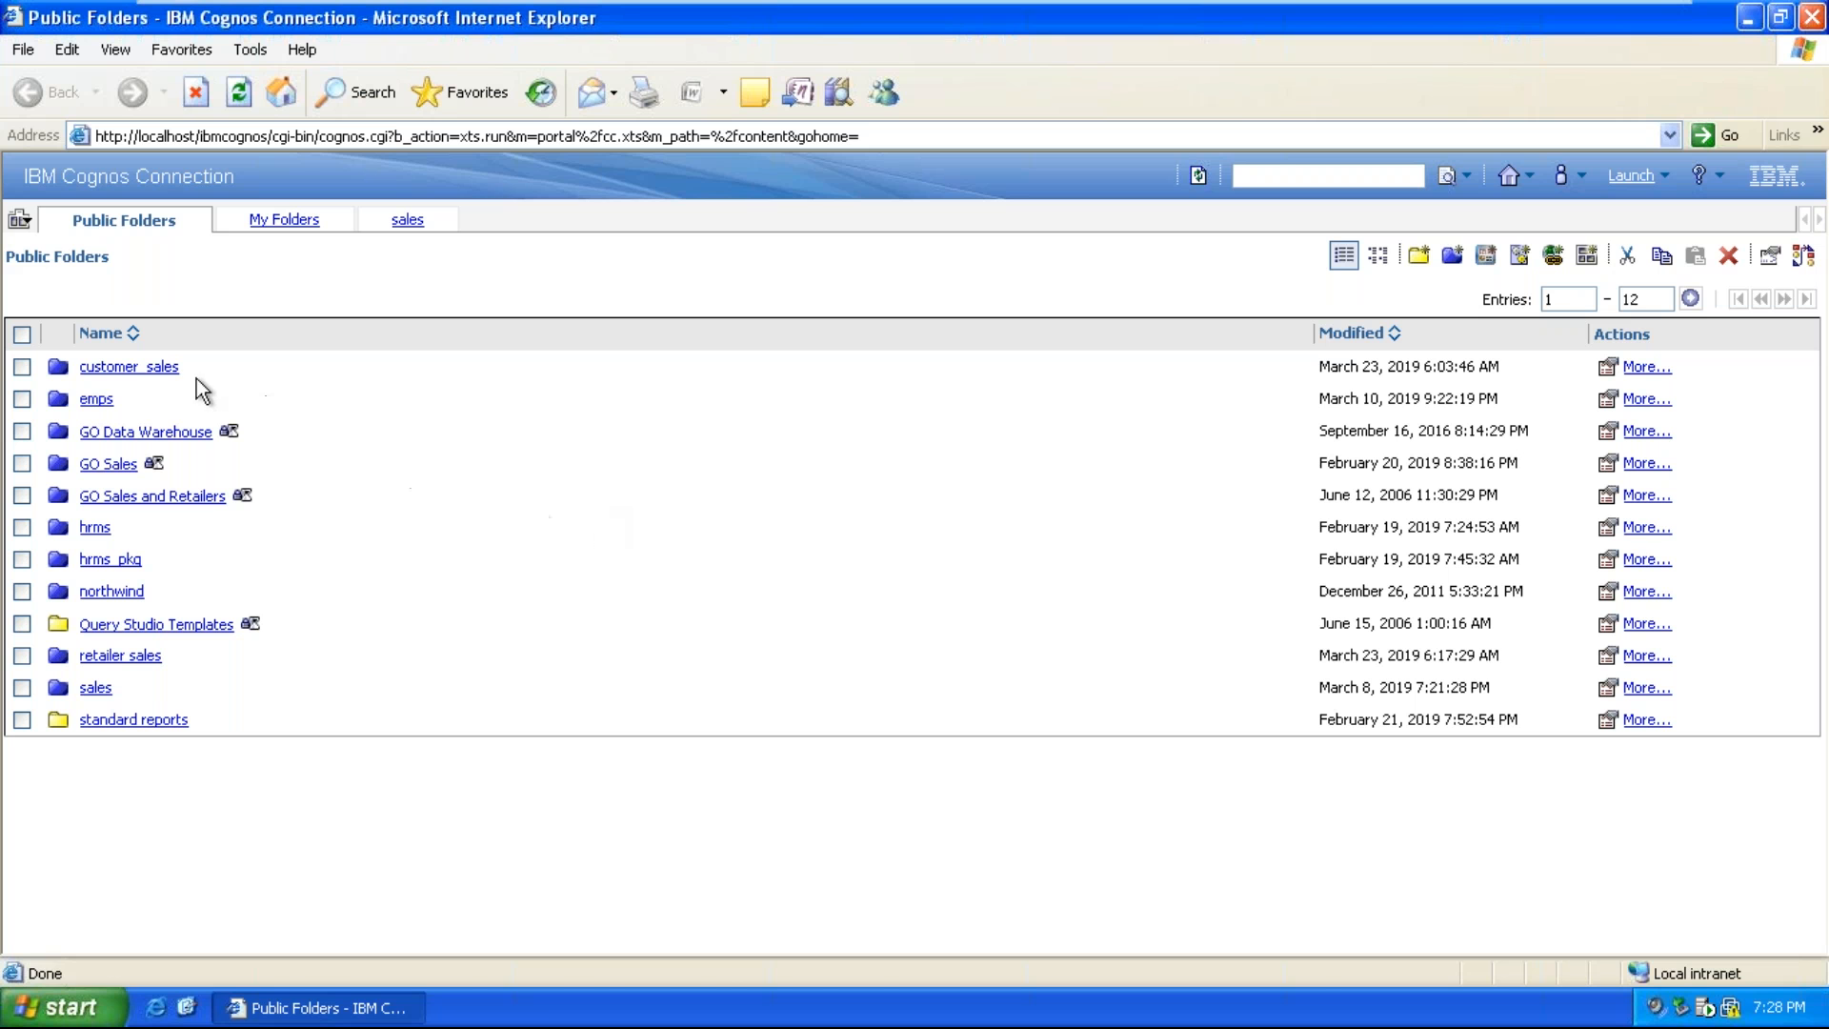
pyautogui.click(130, 367)
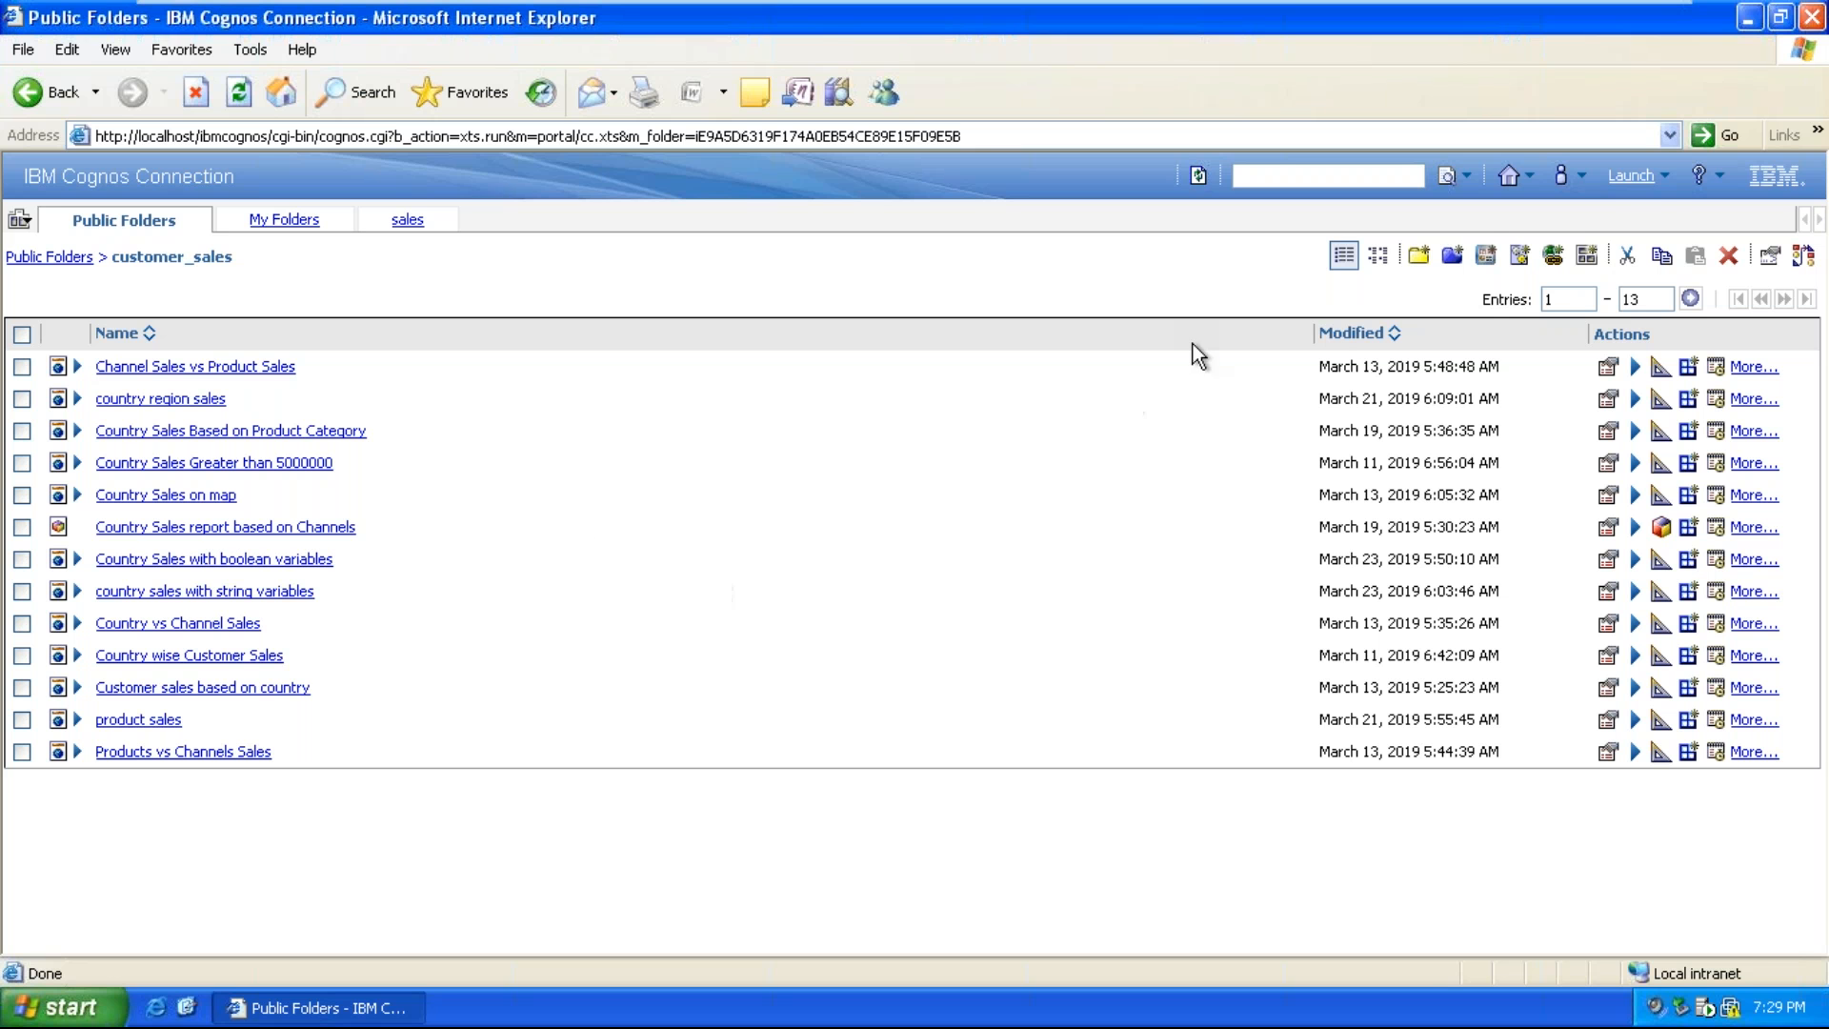
pyautogui.click(1631, 177)
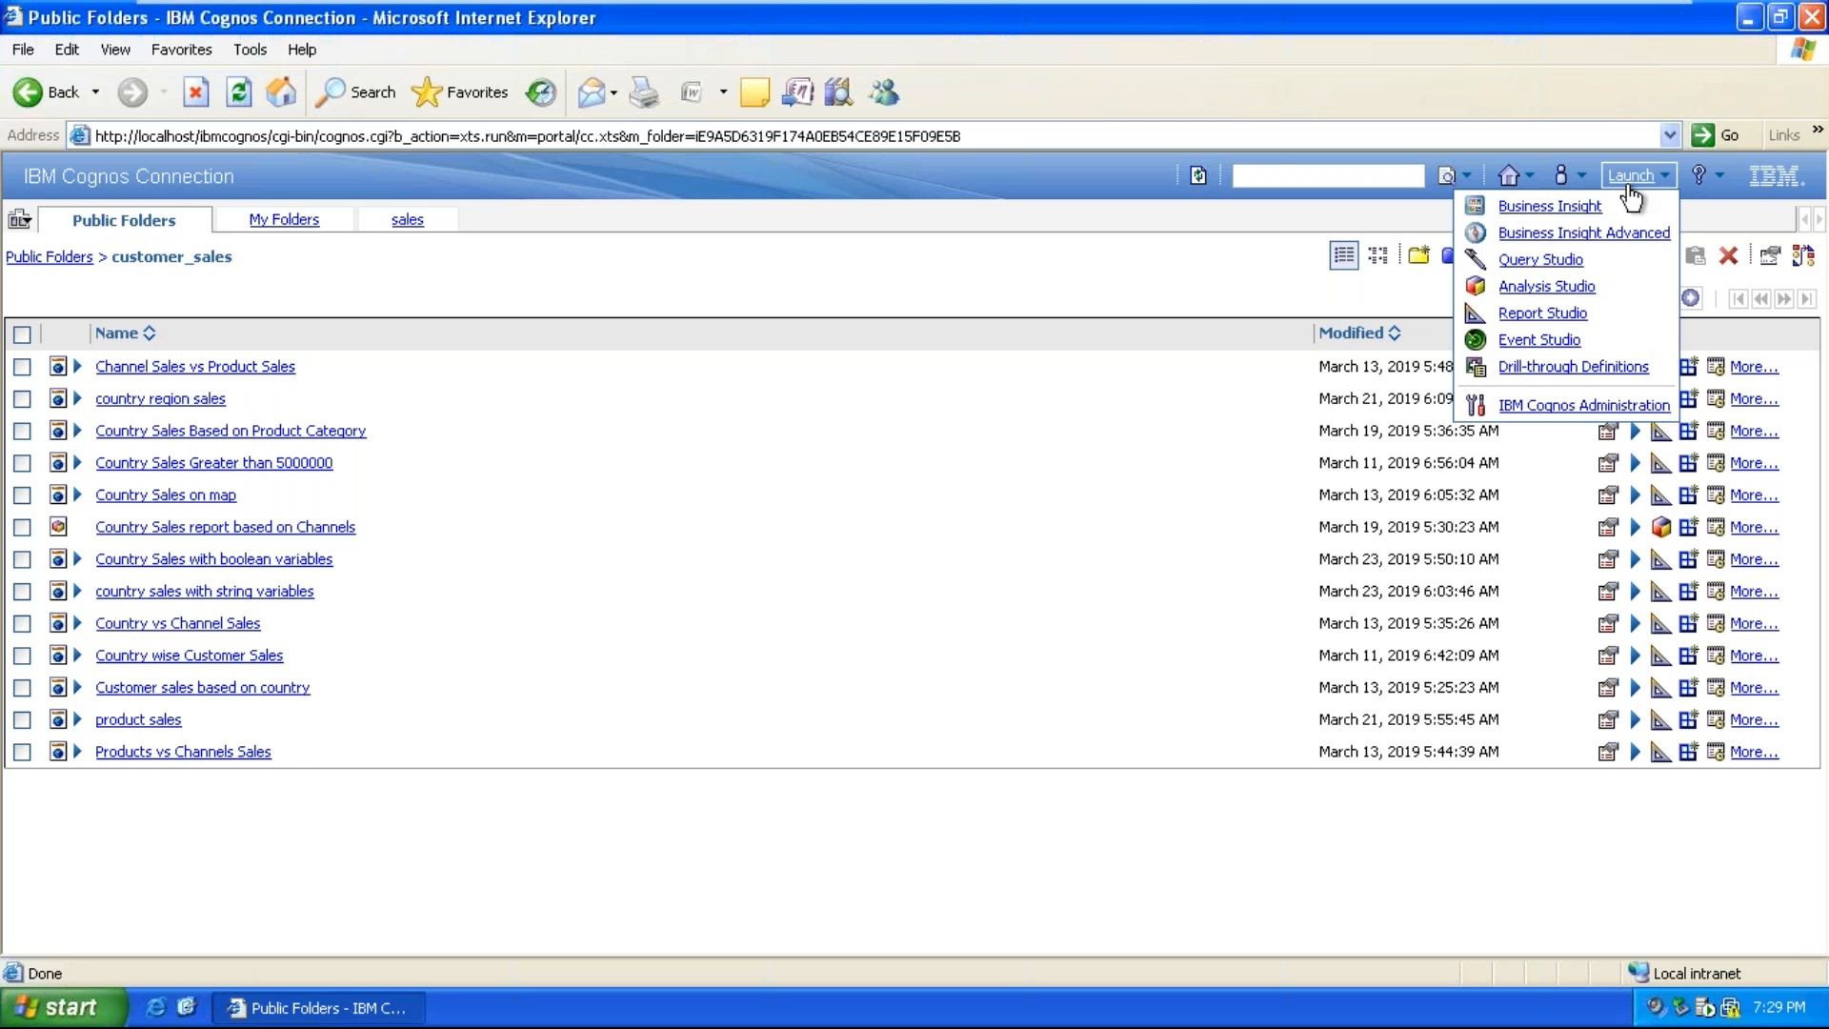
pyautogui.click(1557, 316)
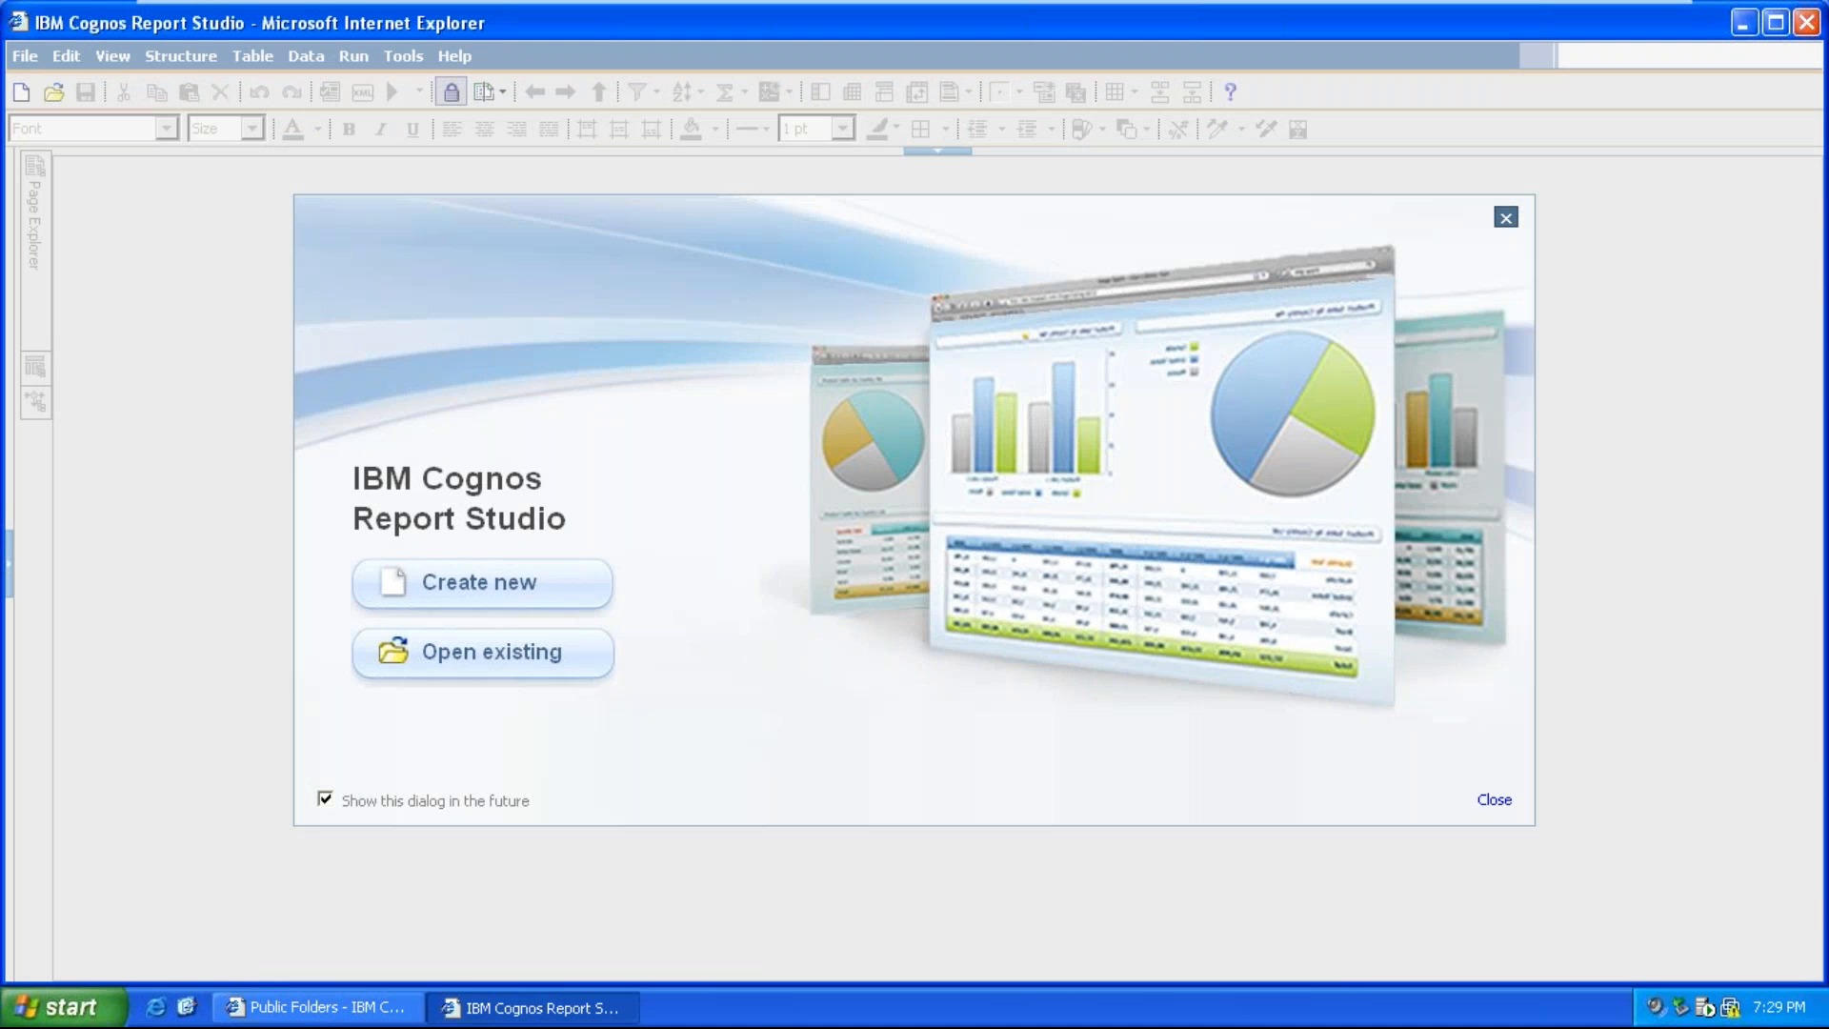
# Create a new List report based on the customer_sales package
pyautogui.click(450, 584)
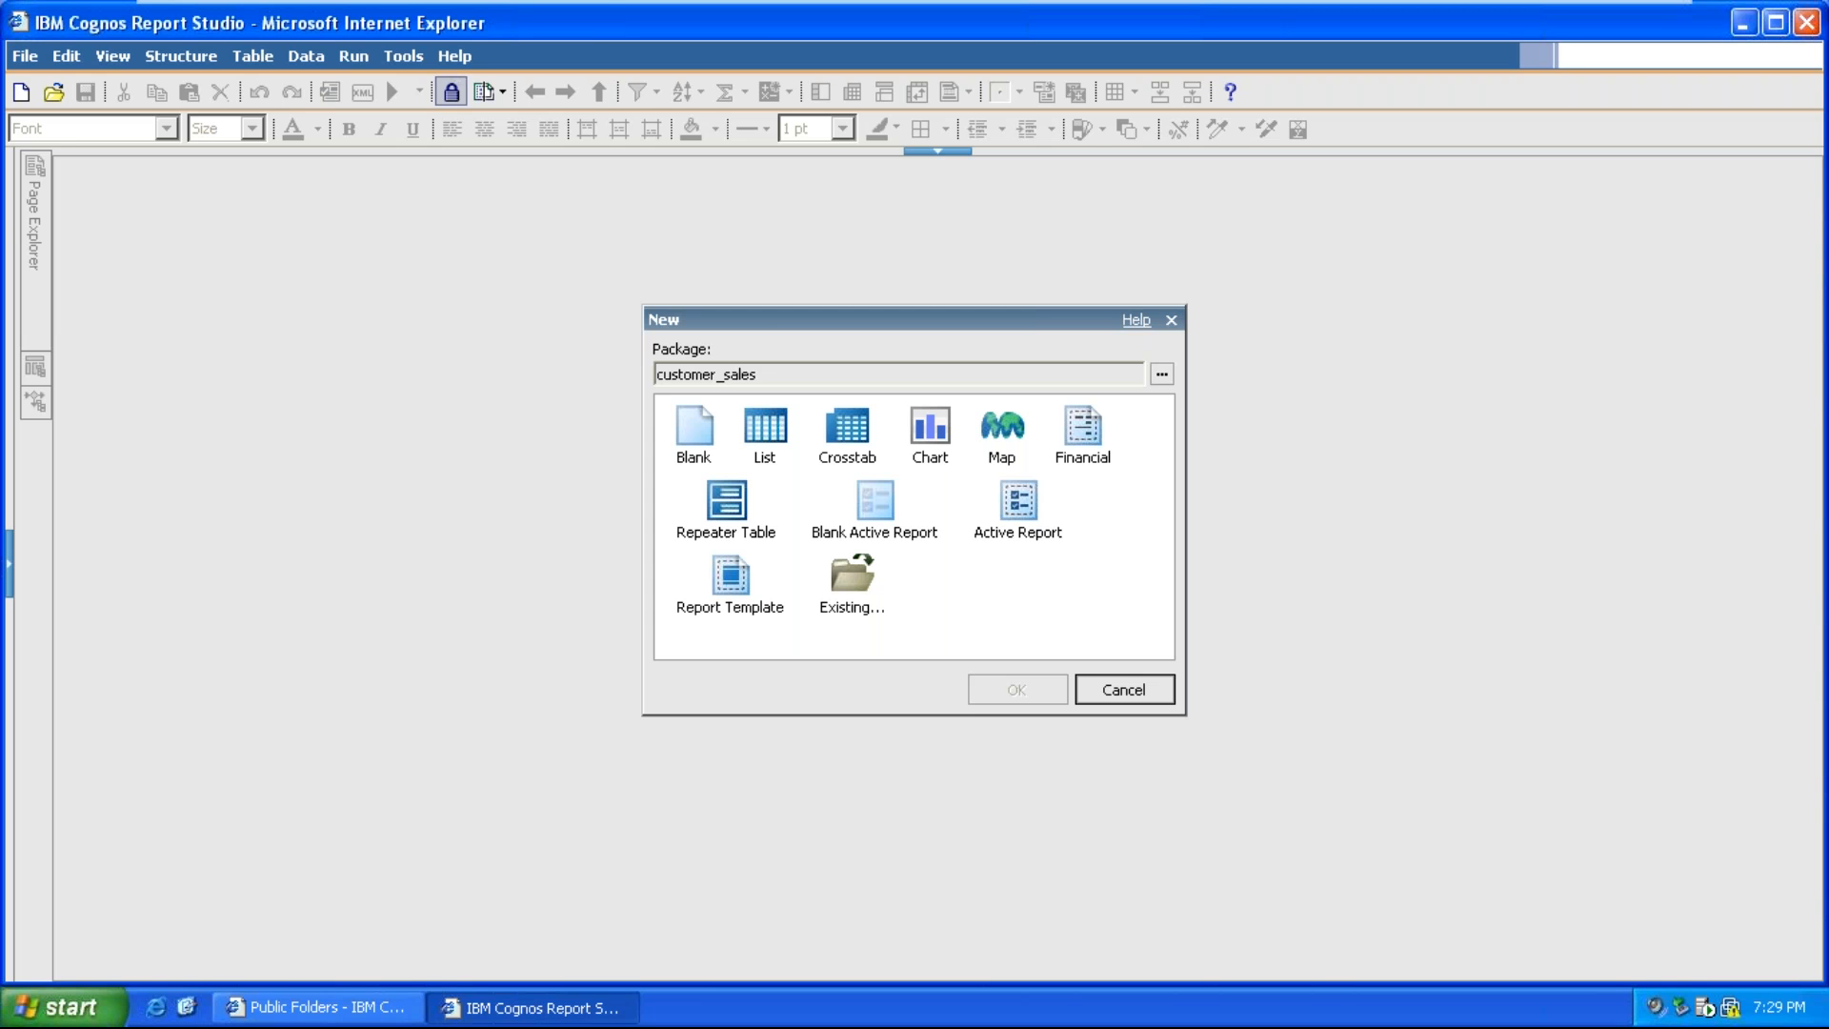
pyautogui.click(762, 455)
pyautogui.click(972, 678)
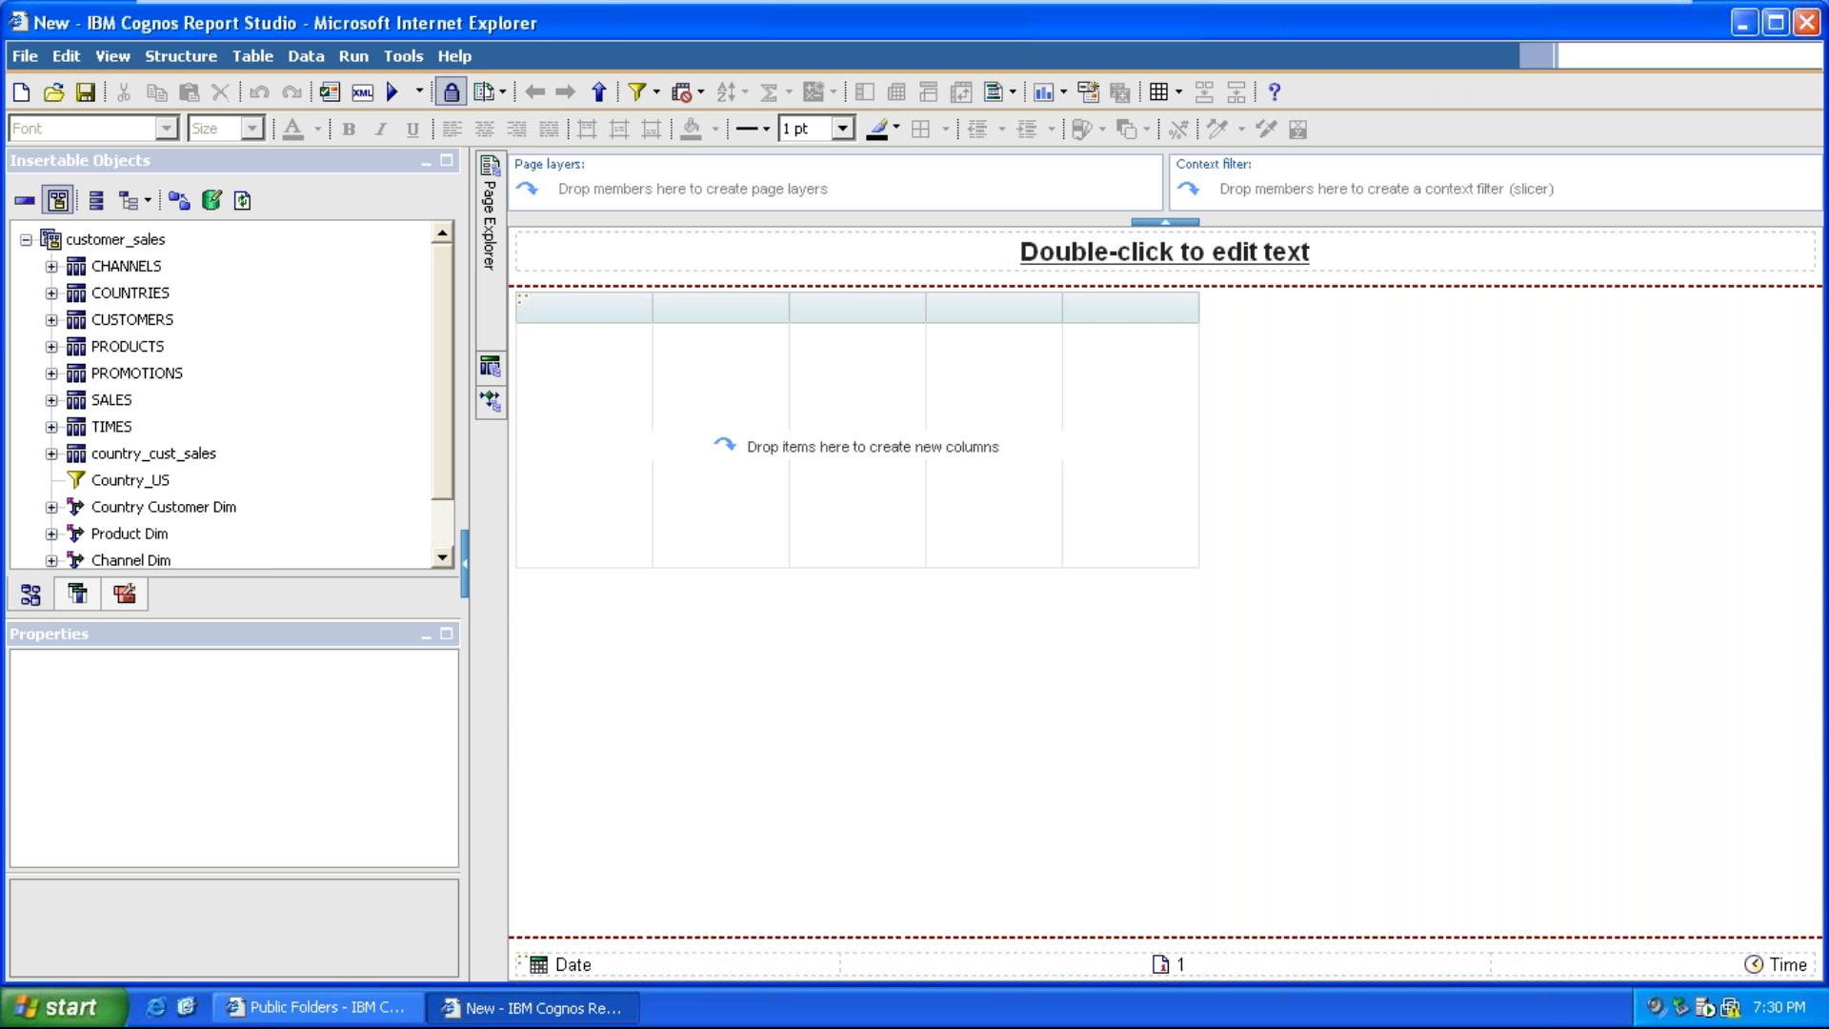
# Add COUNTRY_ID and COUNTRY_NAME from COUNTRIES as the first two columns of the list
pyautogui.click(724, 447)
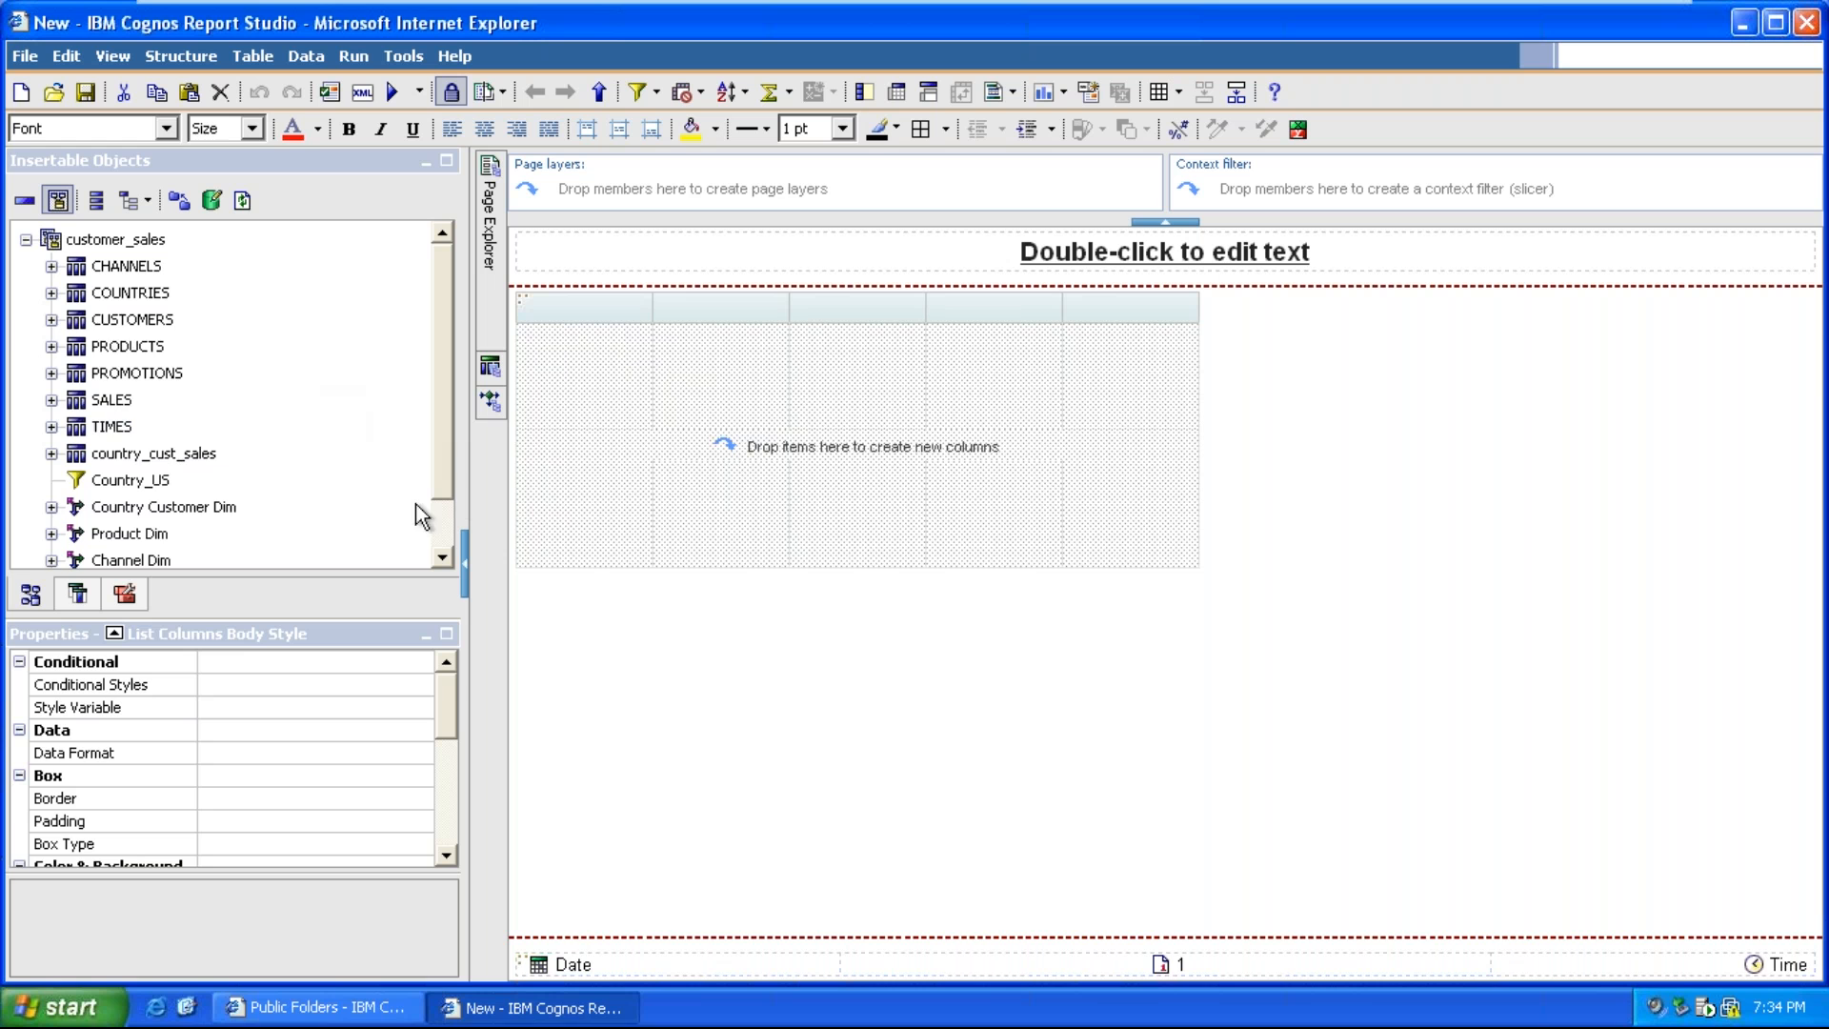
pyautogui.click(52, 293)
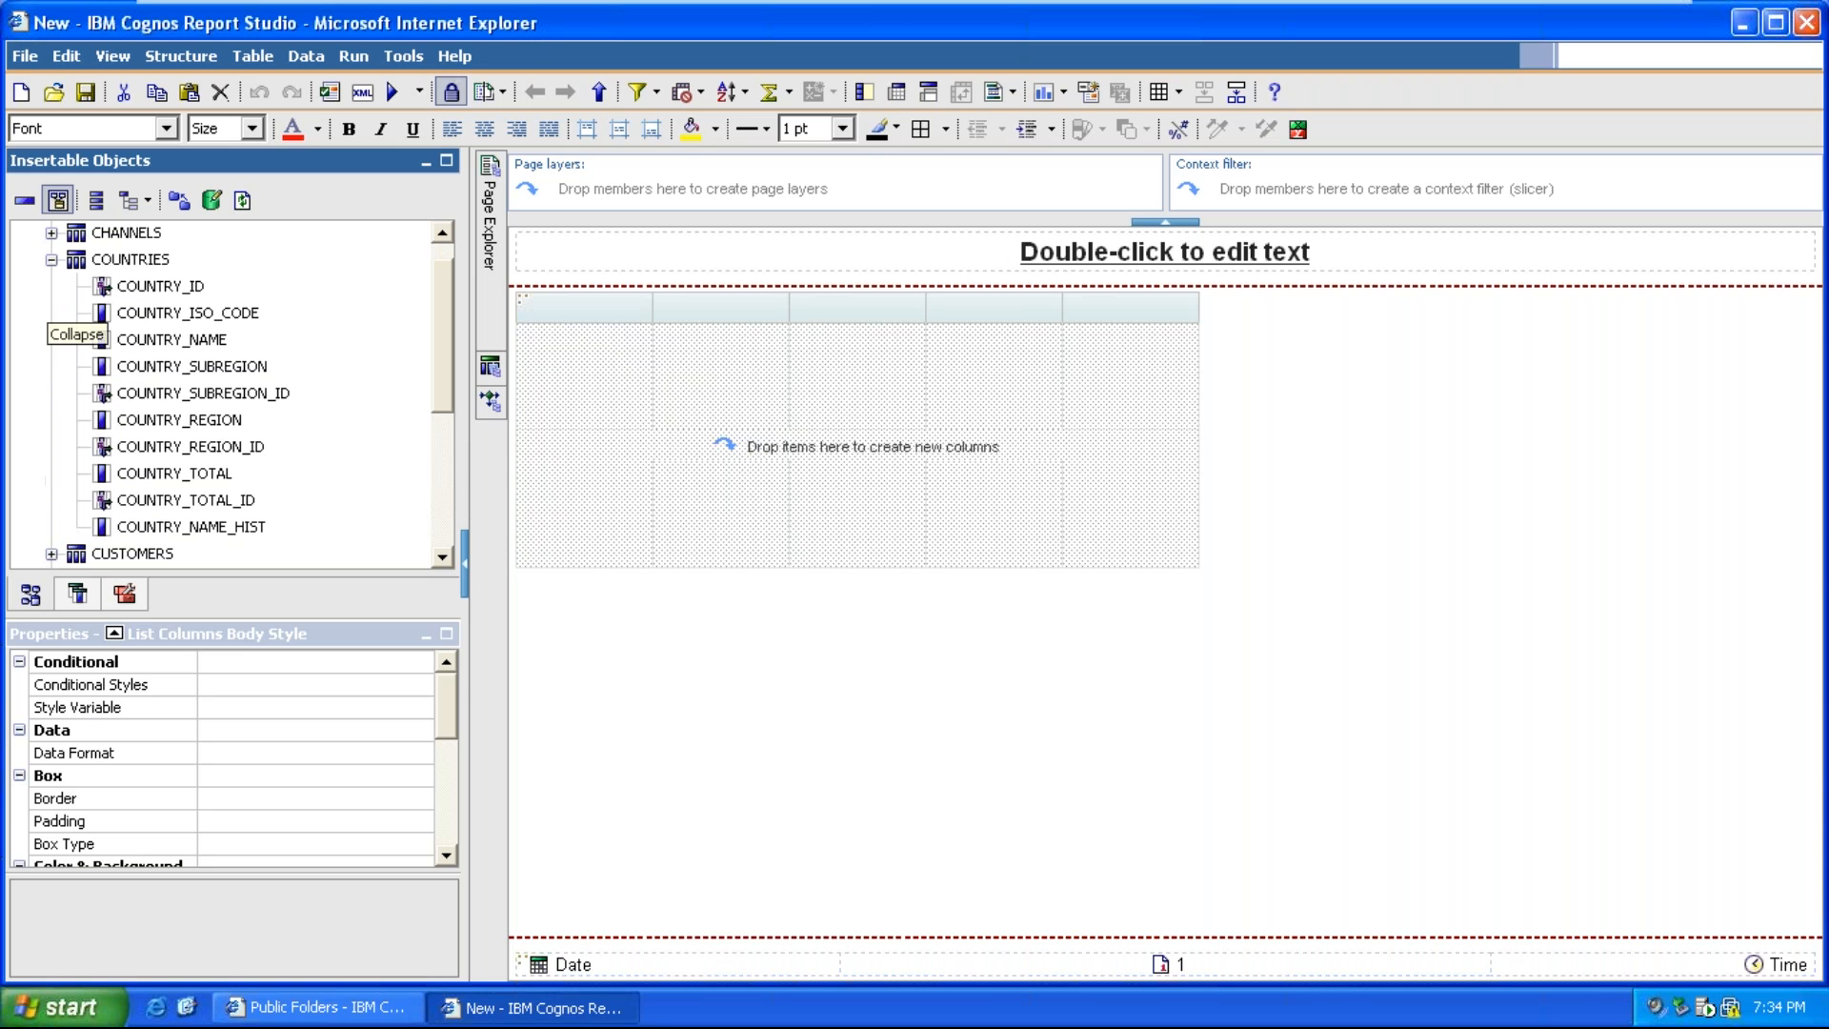
pyautogui.click(150, 339)
pyautogui.moveTo(160, 286); pyautogui.dragTo(614, 489)
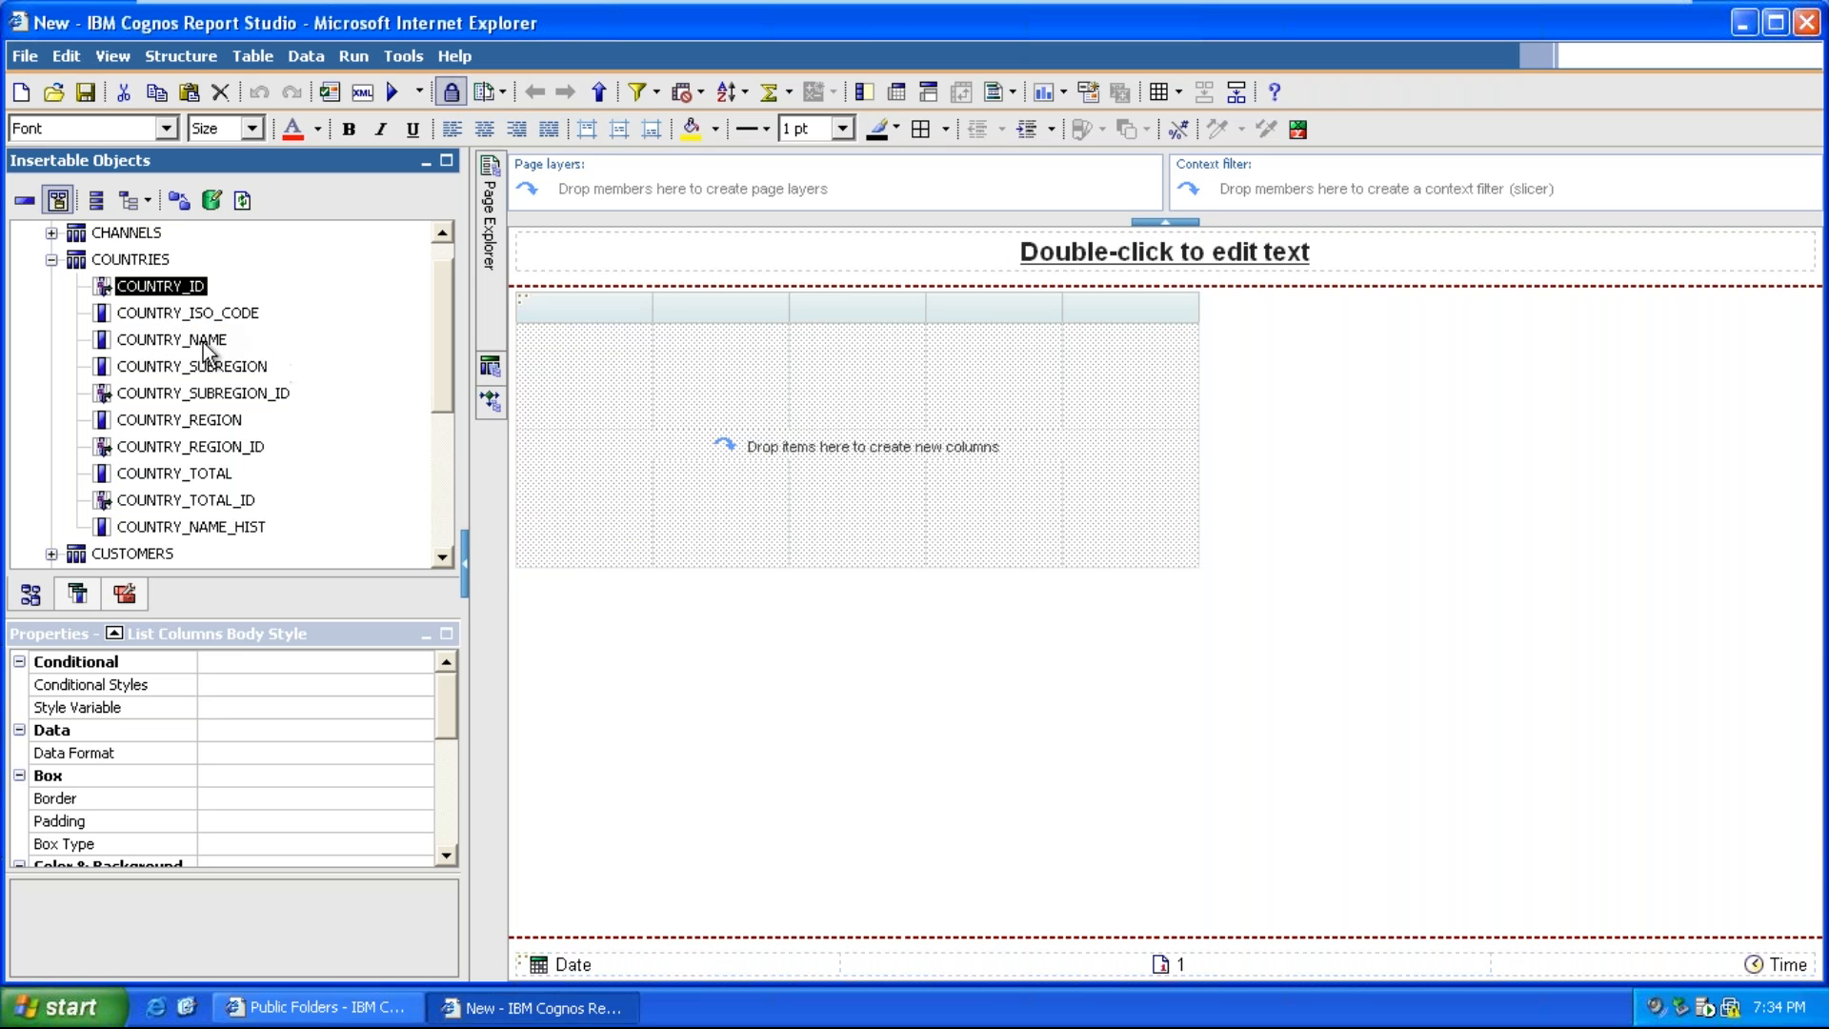
pyautogui.moveTo(195, 340); pyautogui.dragTo(625, 396)
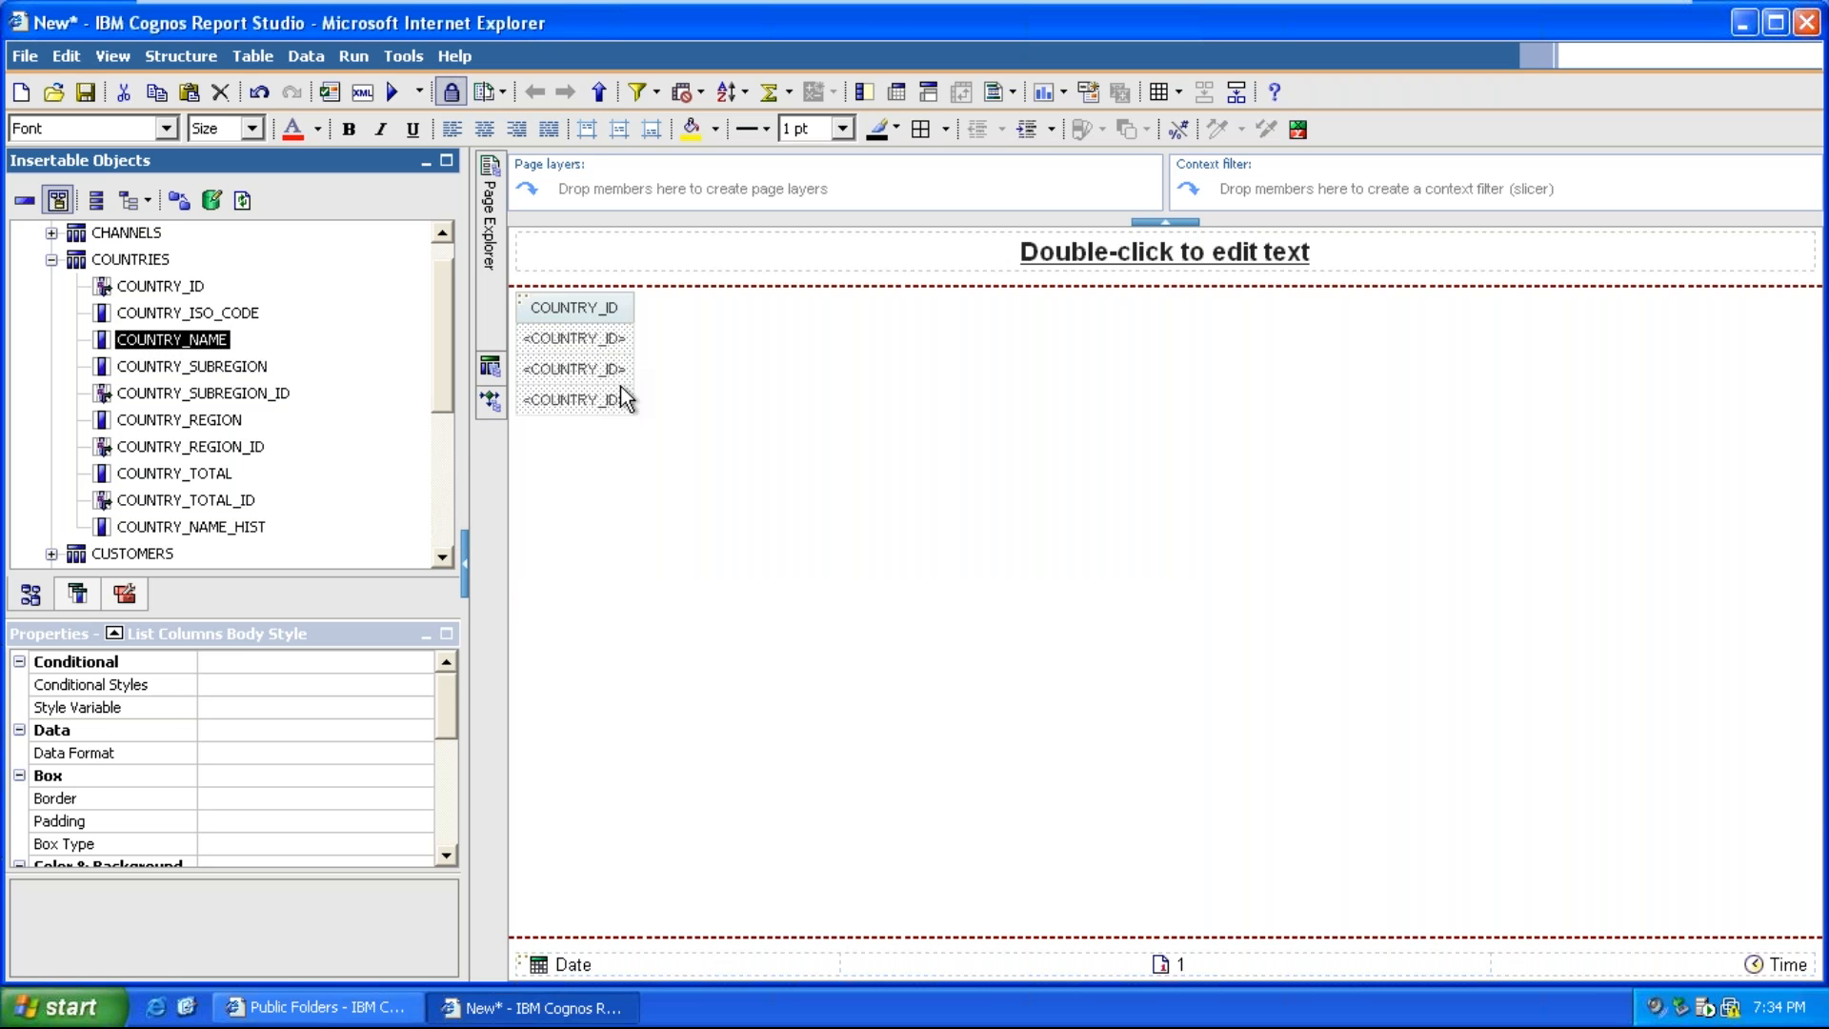
# Add CUST_STATE_PROVINCE and CUST_CITY from CUSTOMERS to the list after COUNTRY_NAME
pyautogui.click(67, 261)
pyautogui.click(52, 260)
pyautogui.click(52, 287)
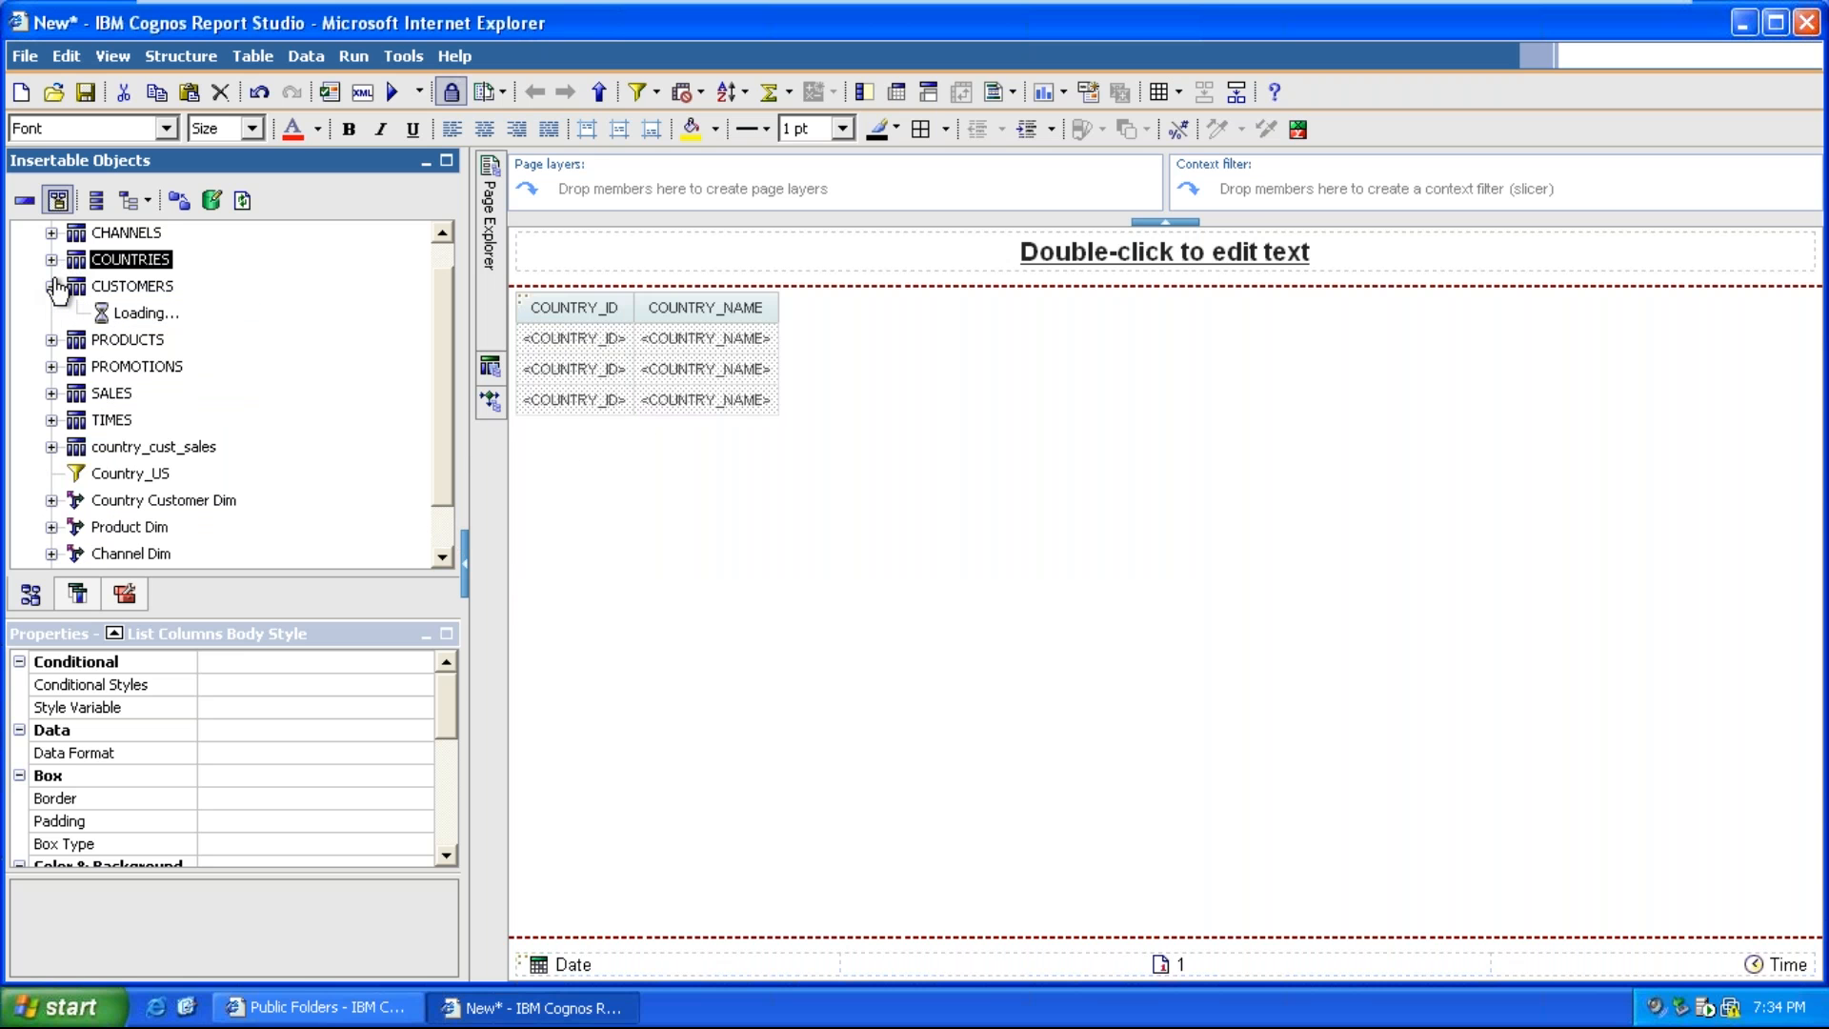
pyautogui.scroll(-1, 270, 510)
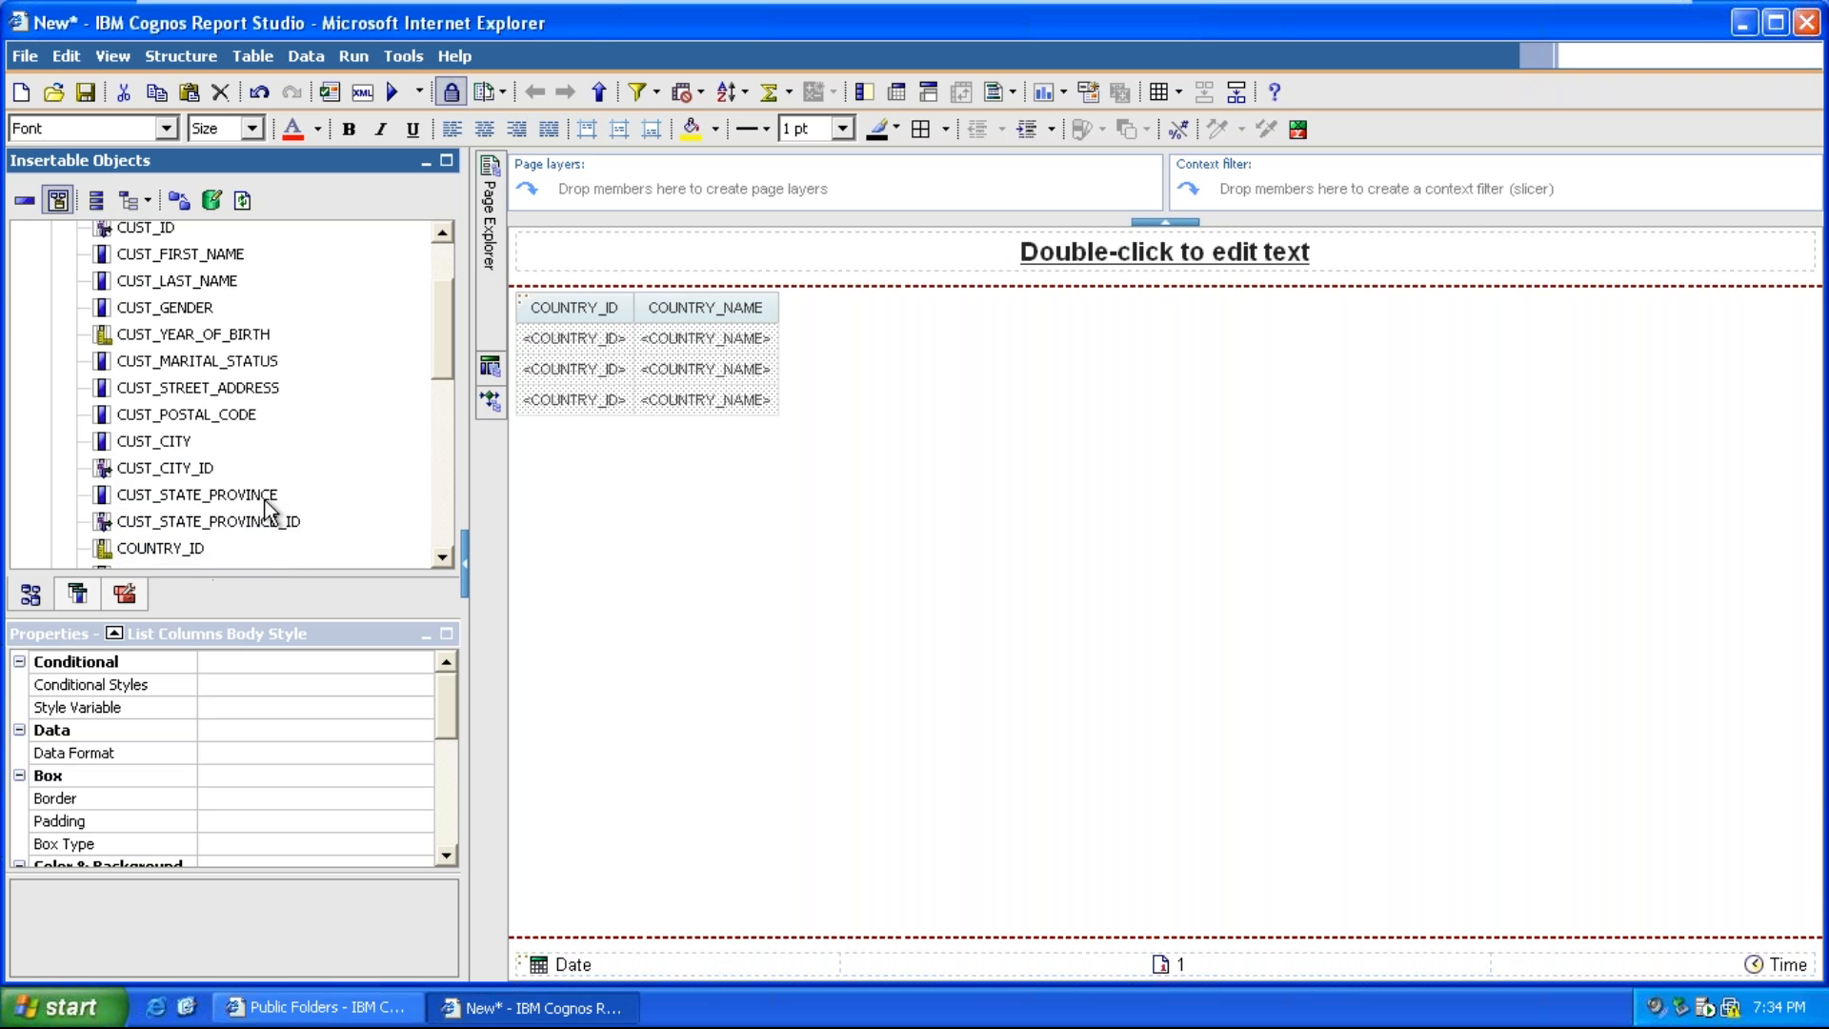
pyautogui.scroll(-1, 270, 510)
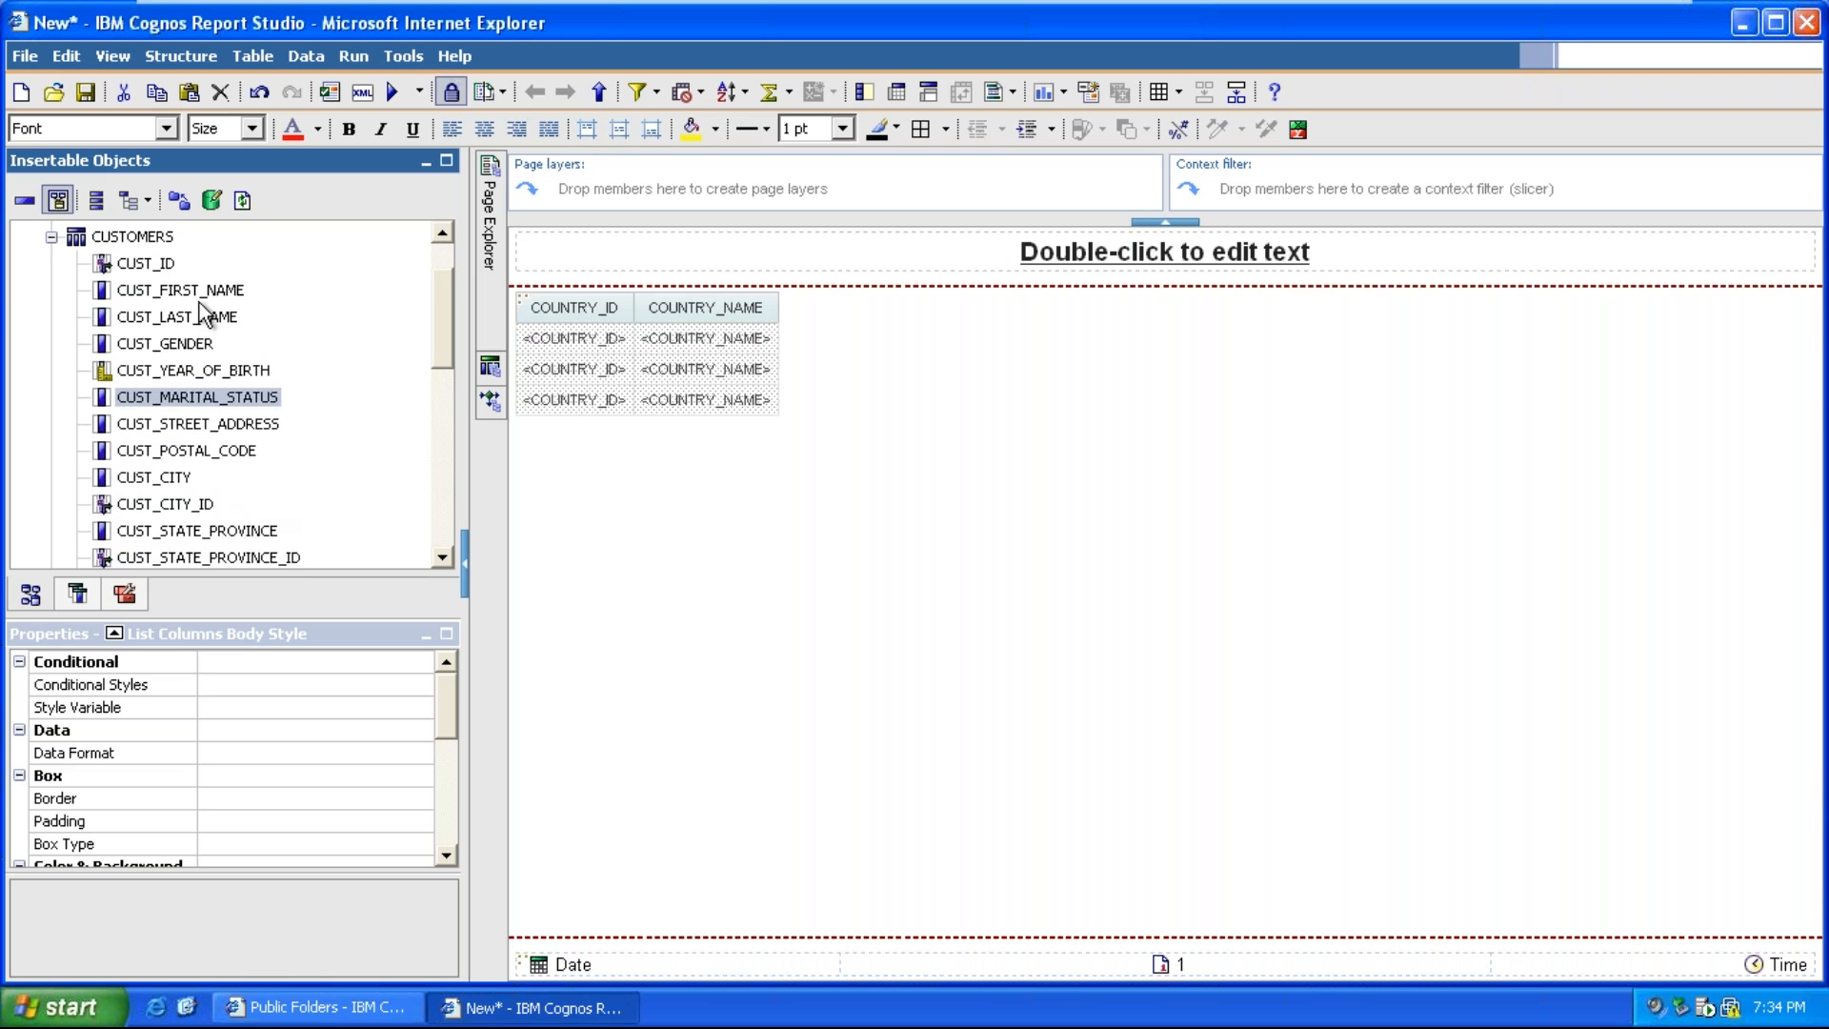
pyautogui.scroll(-1, 197, 448)
pyautogui.scroll(-1, 197, 448)
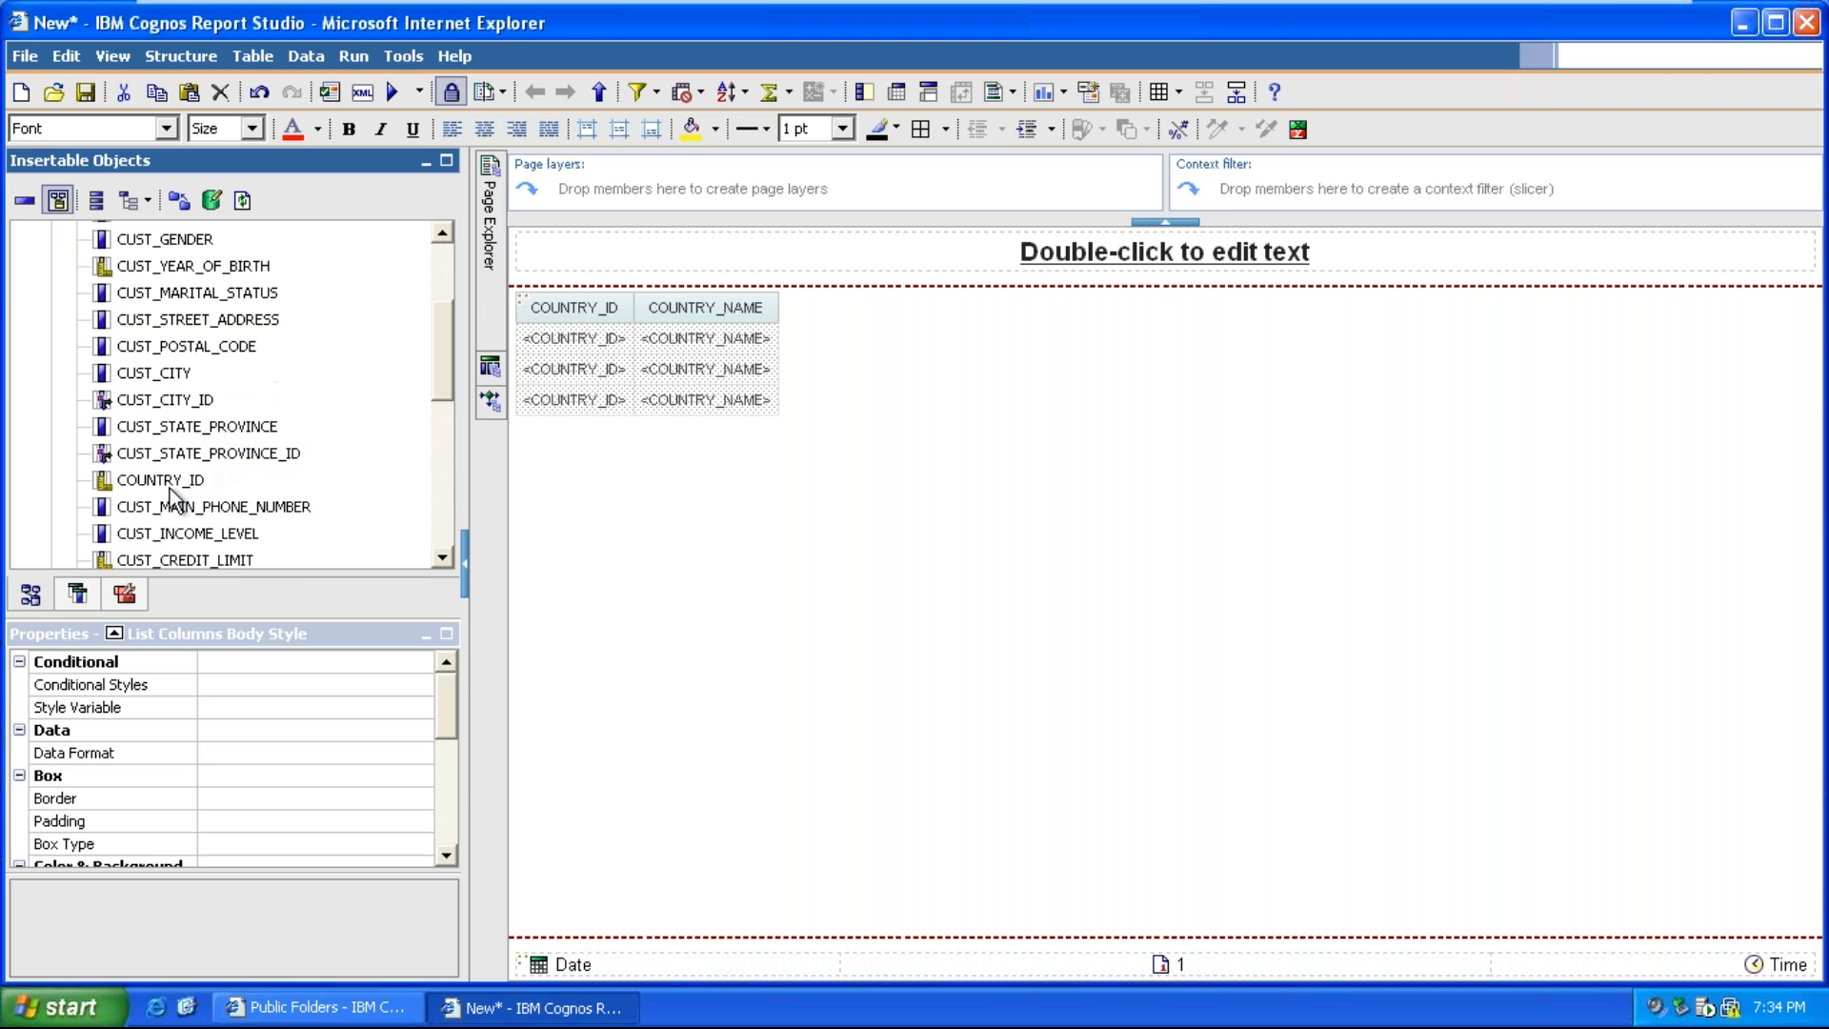
pyautogui.click(185, 426)
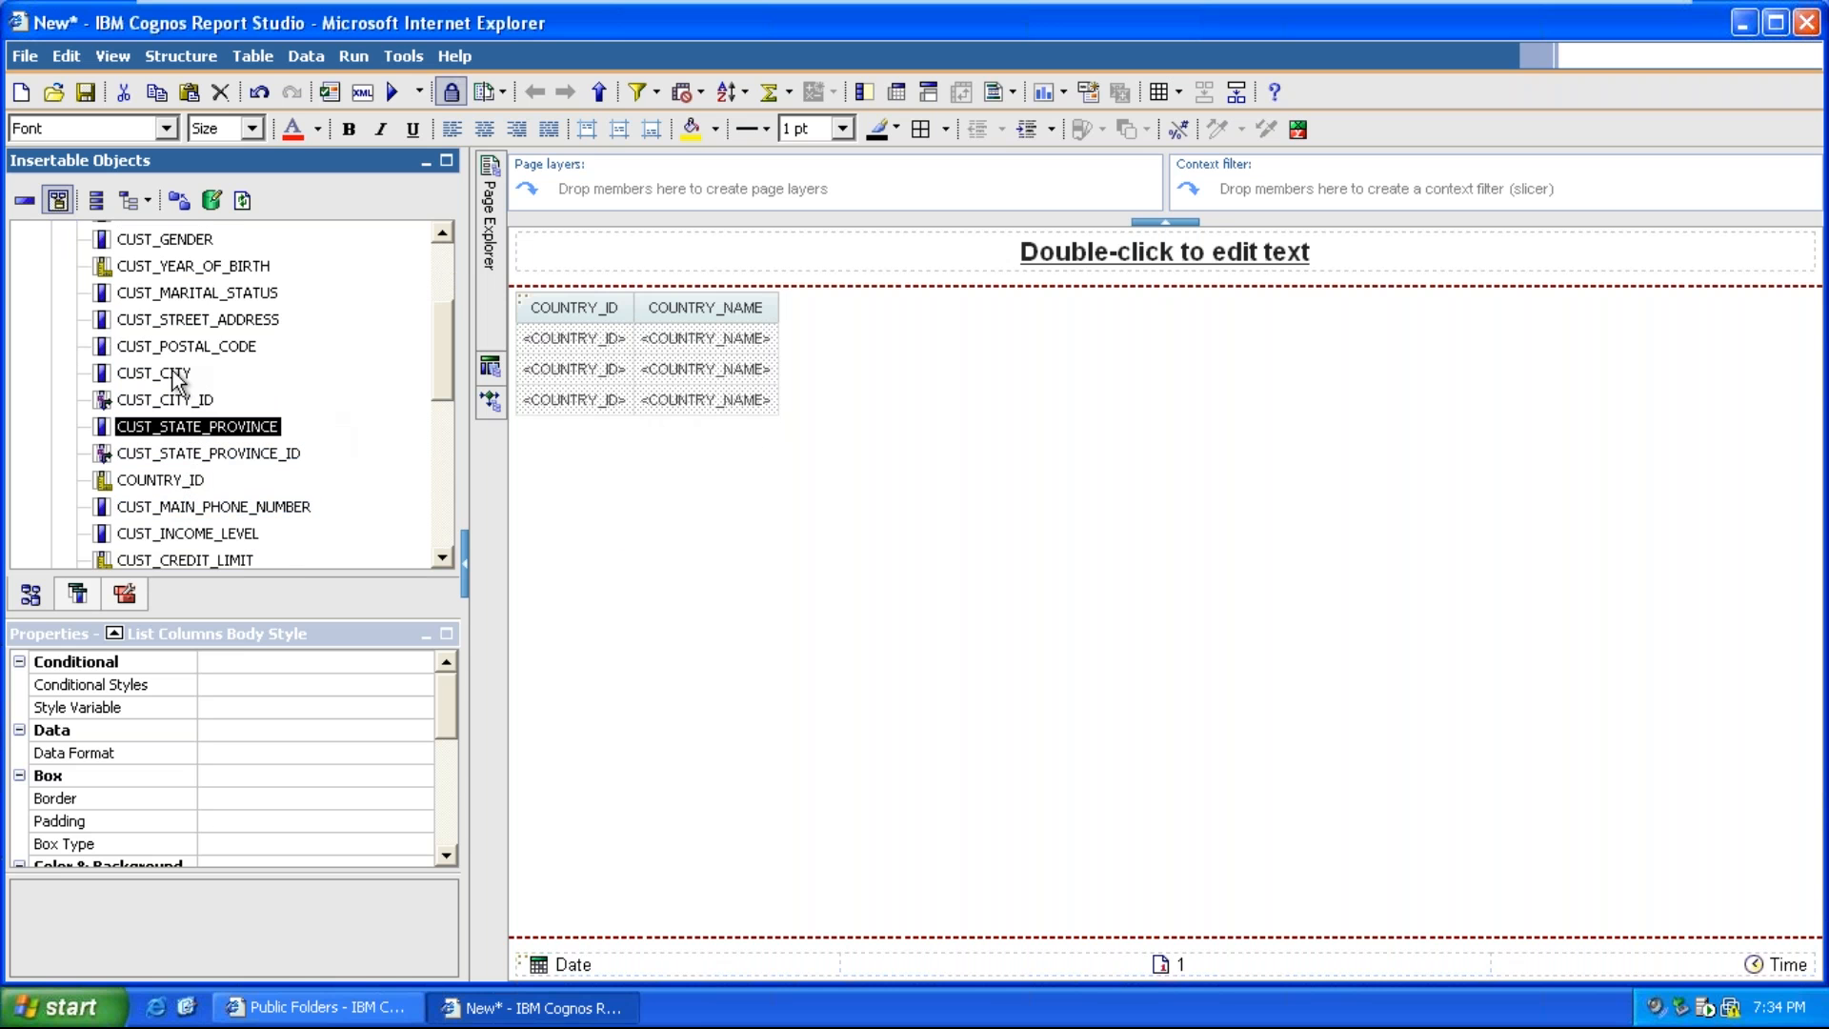
pyautogui.moveTo(174, 373); pyautogui.dragTo(964, 388)
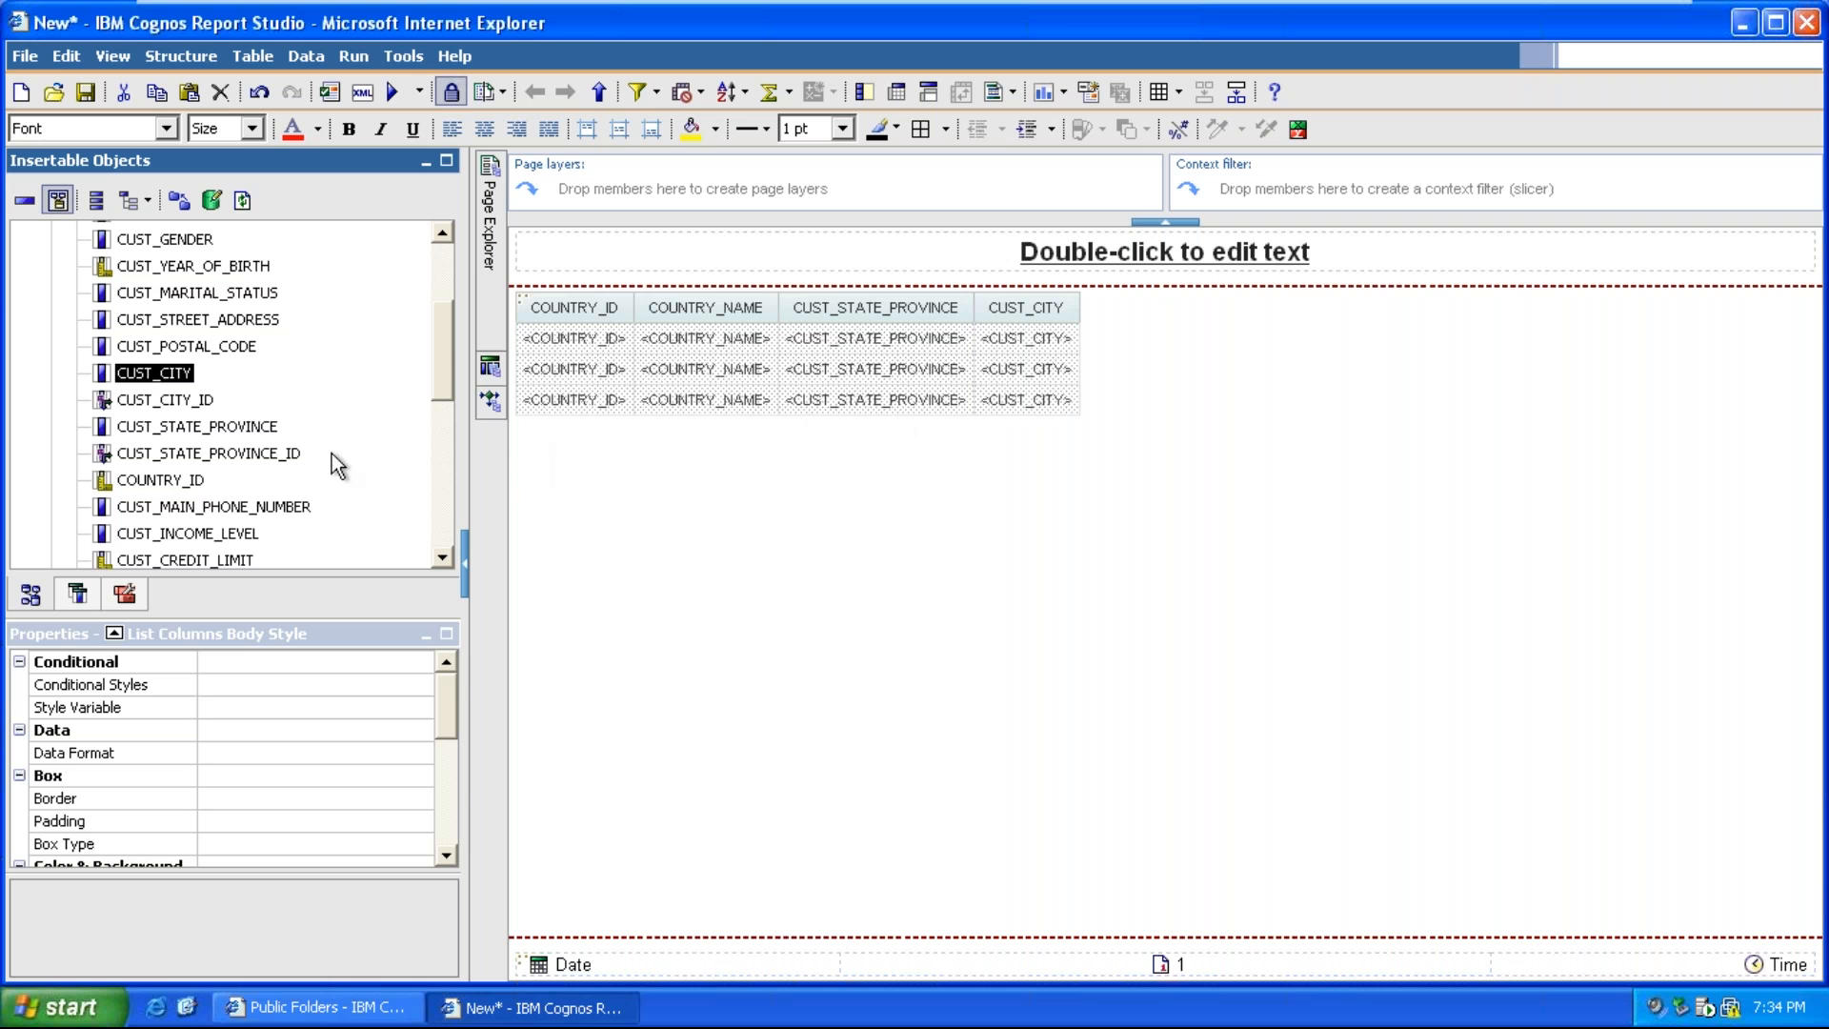
# Add AMOUNT_SOLD from SALES as the last column of the list
pyautogui.scroll(-3, 219, 457)
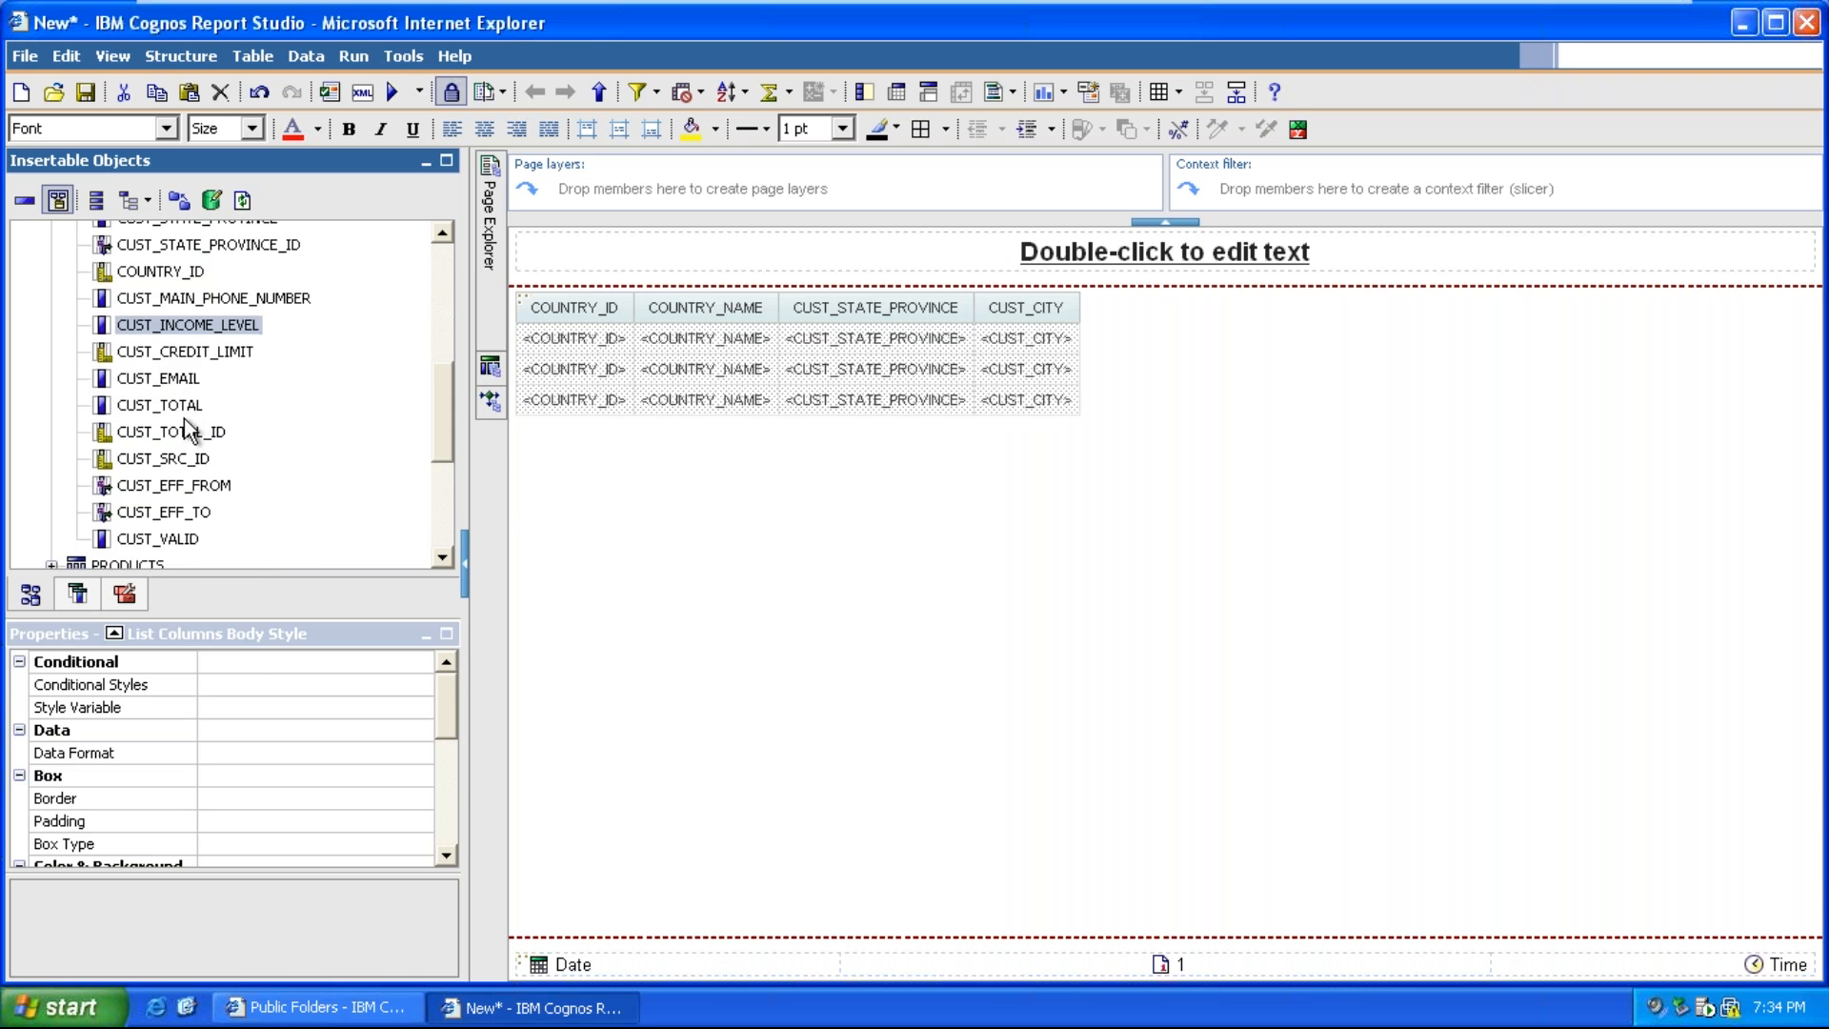
pyautogui.scroll(-2, 219, 457)
pyautogui.click(52, 463)
pyautogui.moveTo(145, 525)
pyautogui.mouseDown()
pyautogui.moveTo(931, 460)
pyautogui.moveTo(1042, 398)
pyautogui.mouseUp()
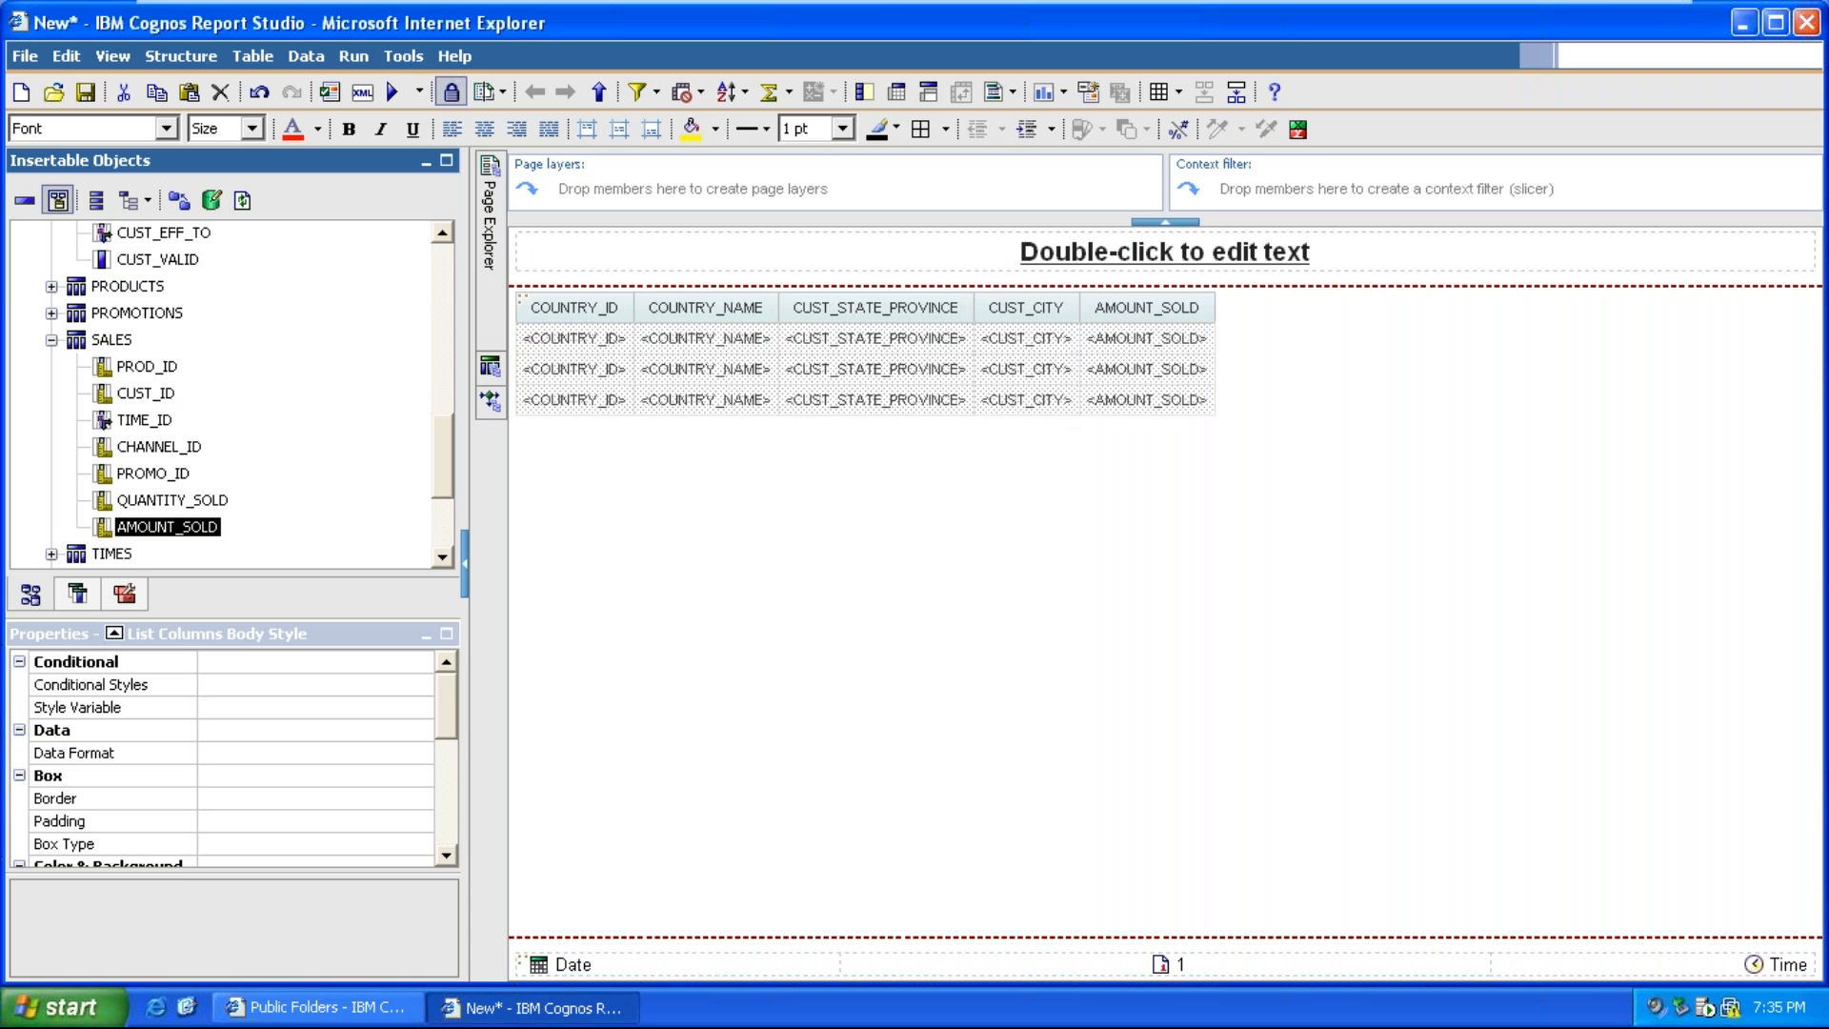
# Group the list by the COUNTRY_ID column
pyautogui.click(1151, 400)
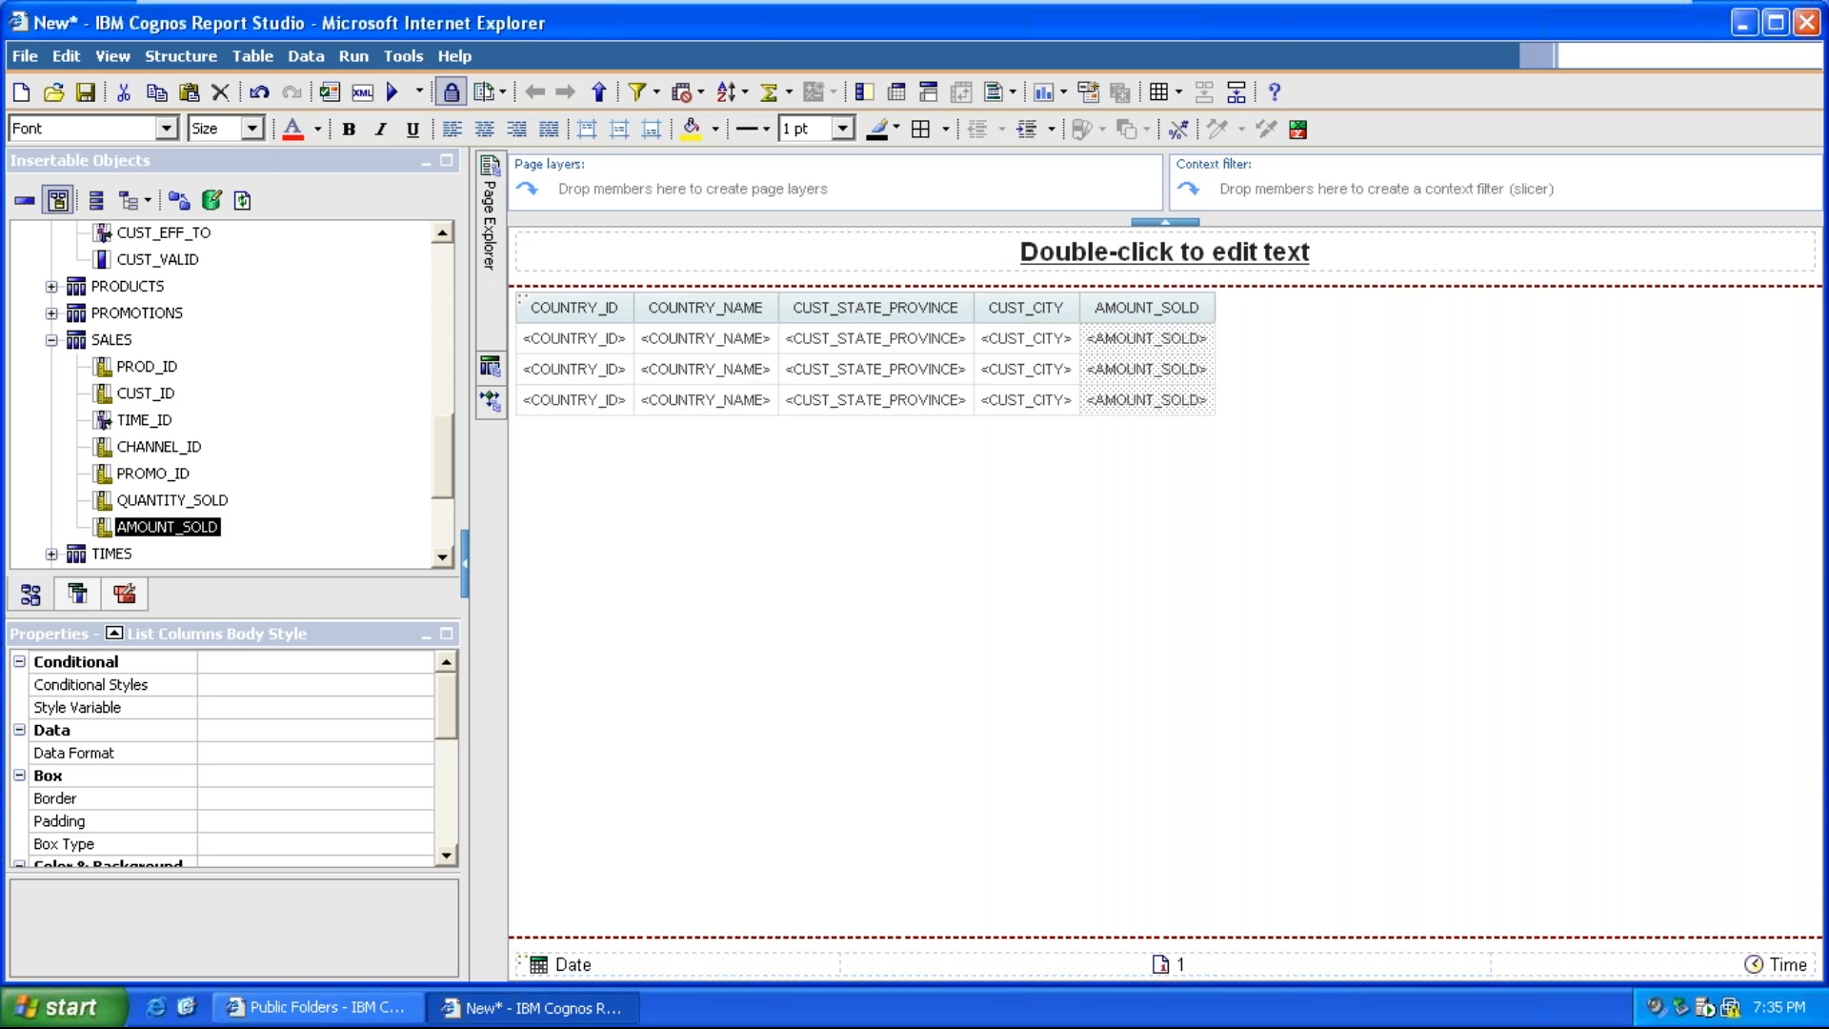
pyautogui.click(561, 370)
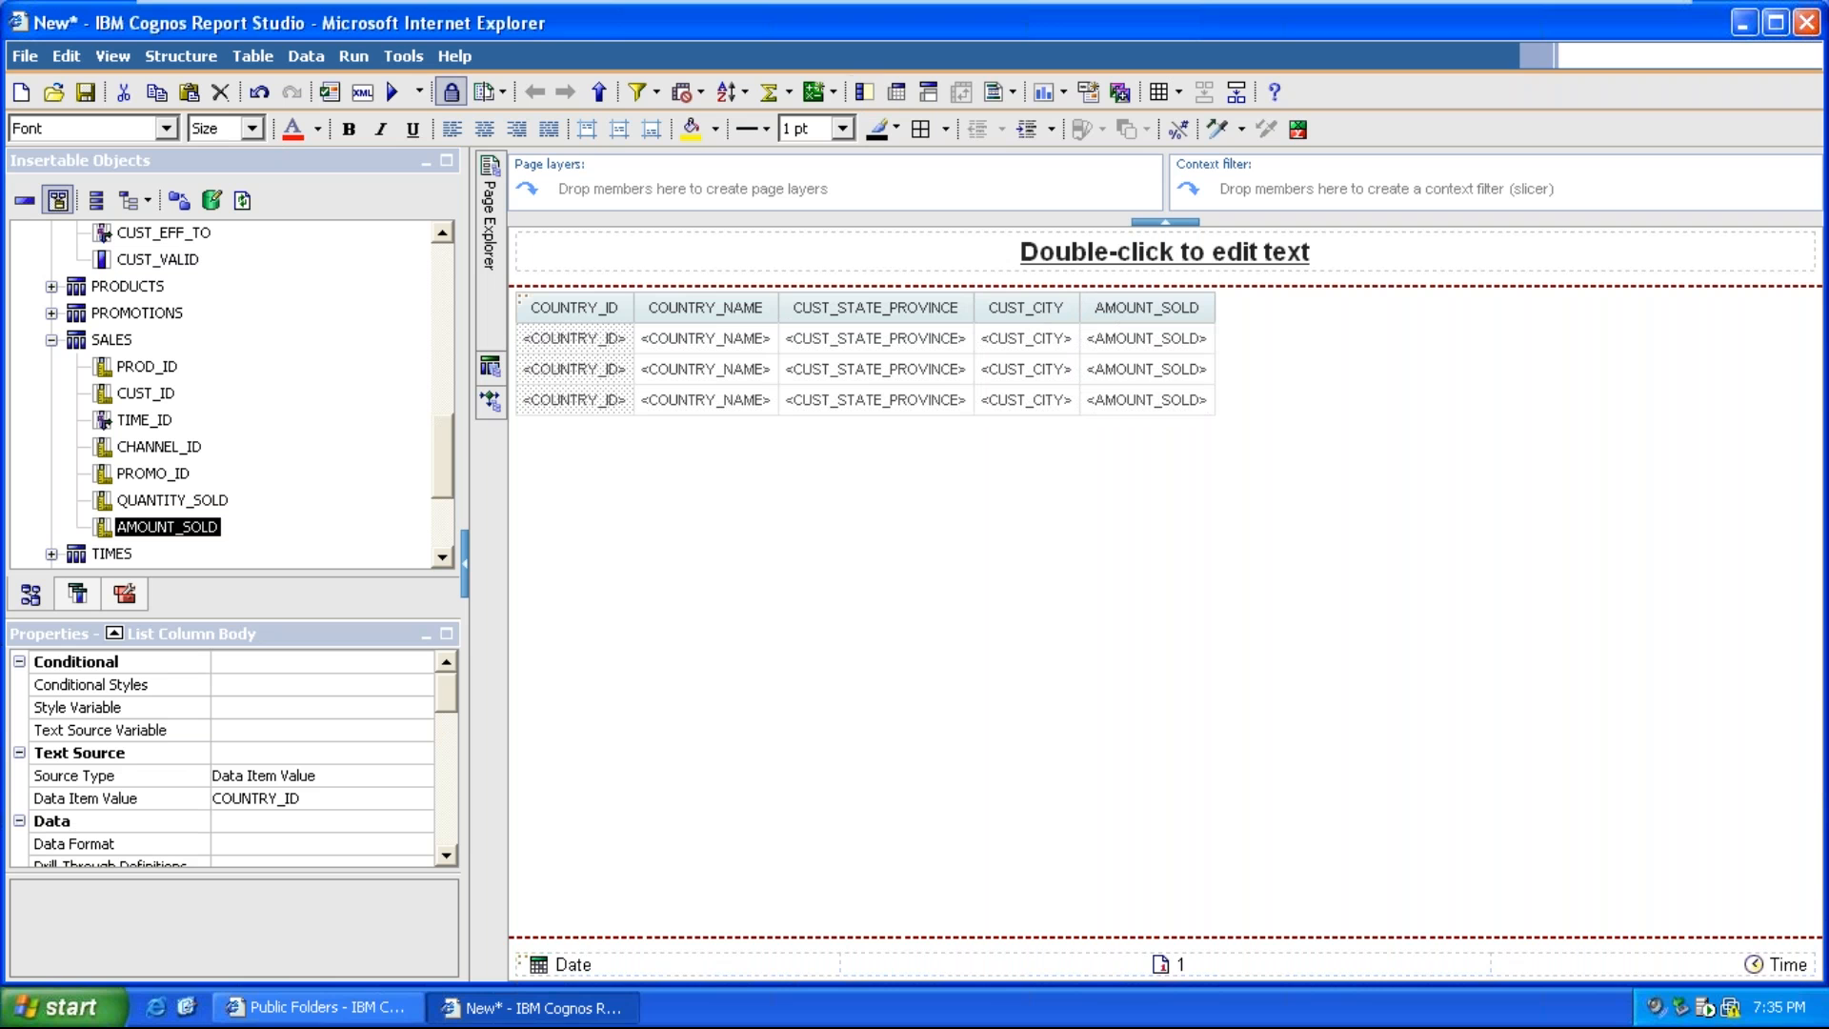
pyautogui.click(864, 92)
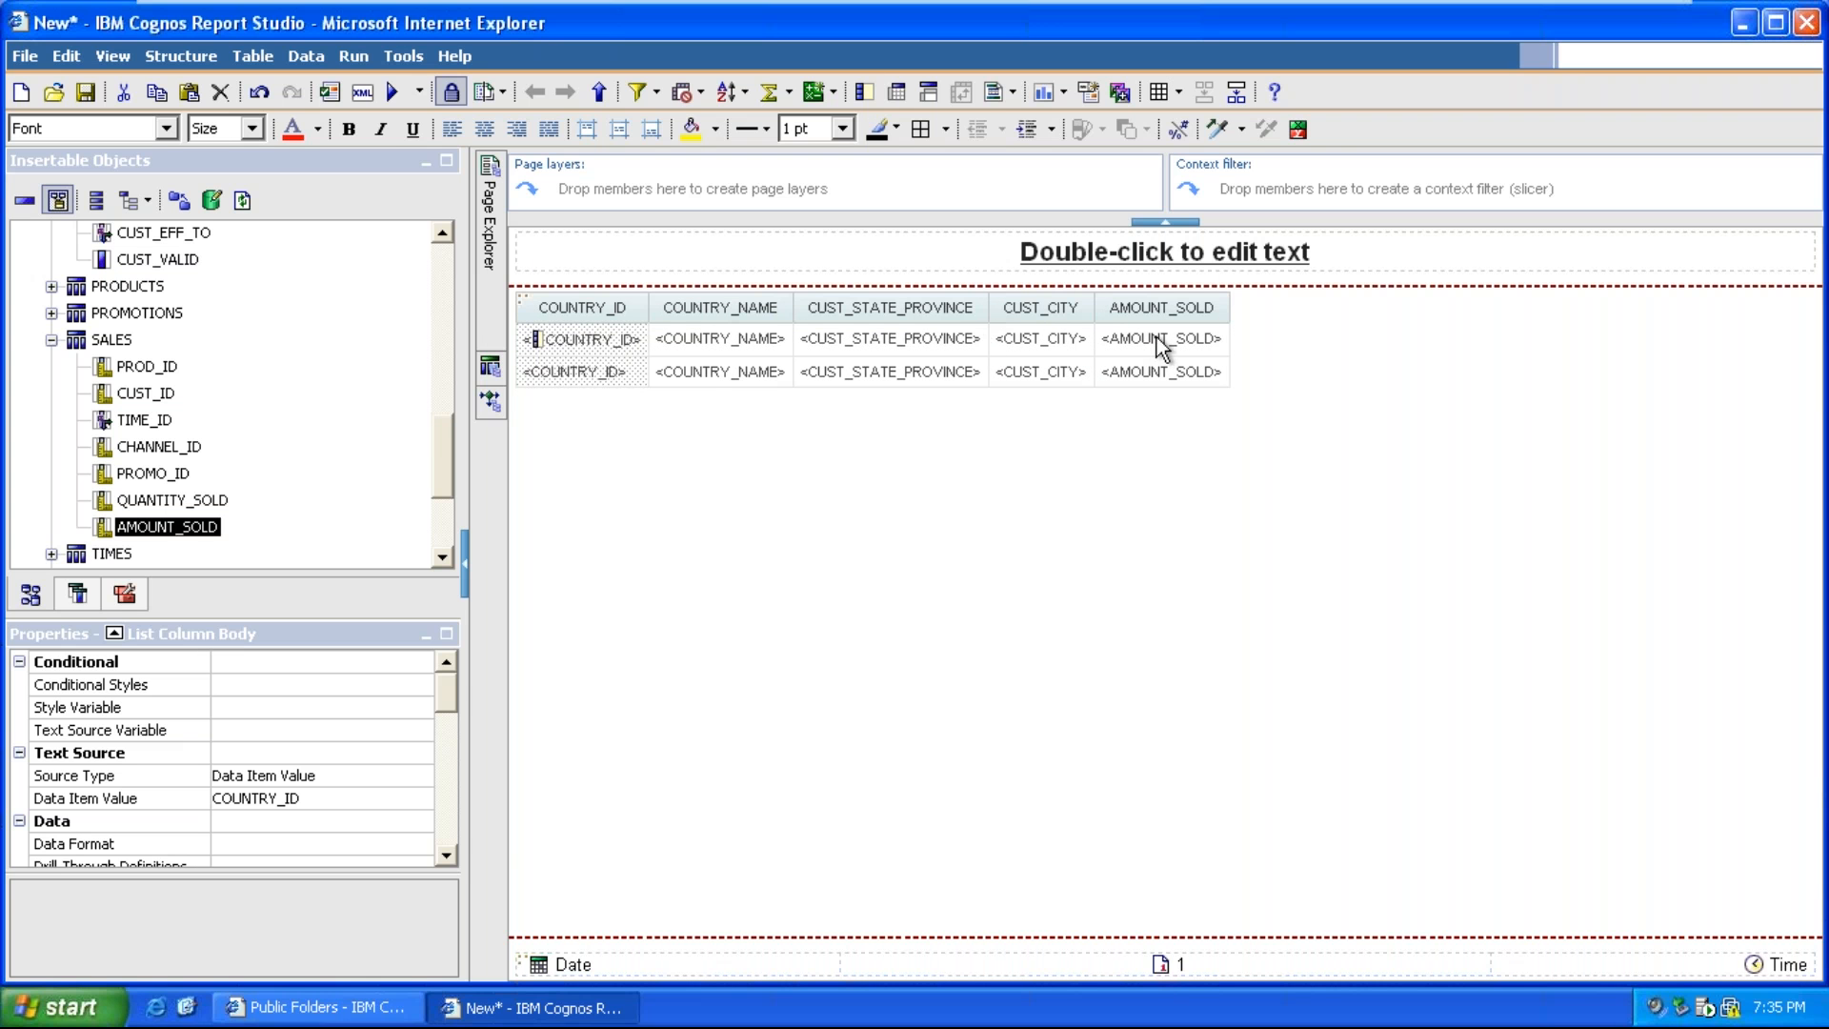
# Set the Group Span property of the COUNTRY_NAME column to COUNTRY_ID
pyautogui.click(705, 356)
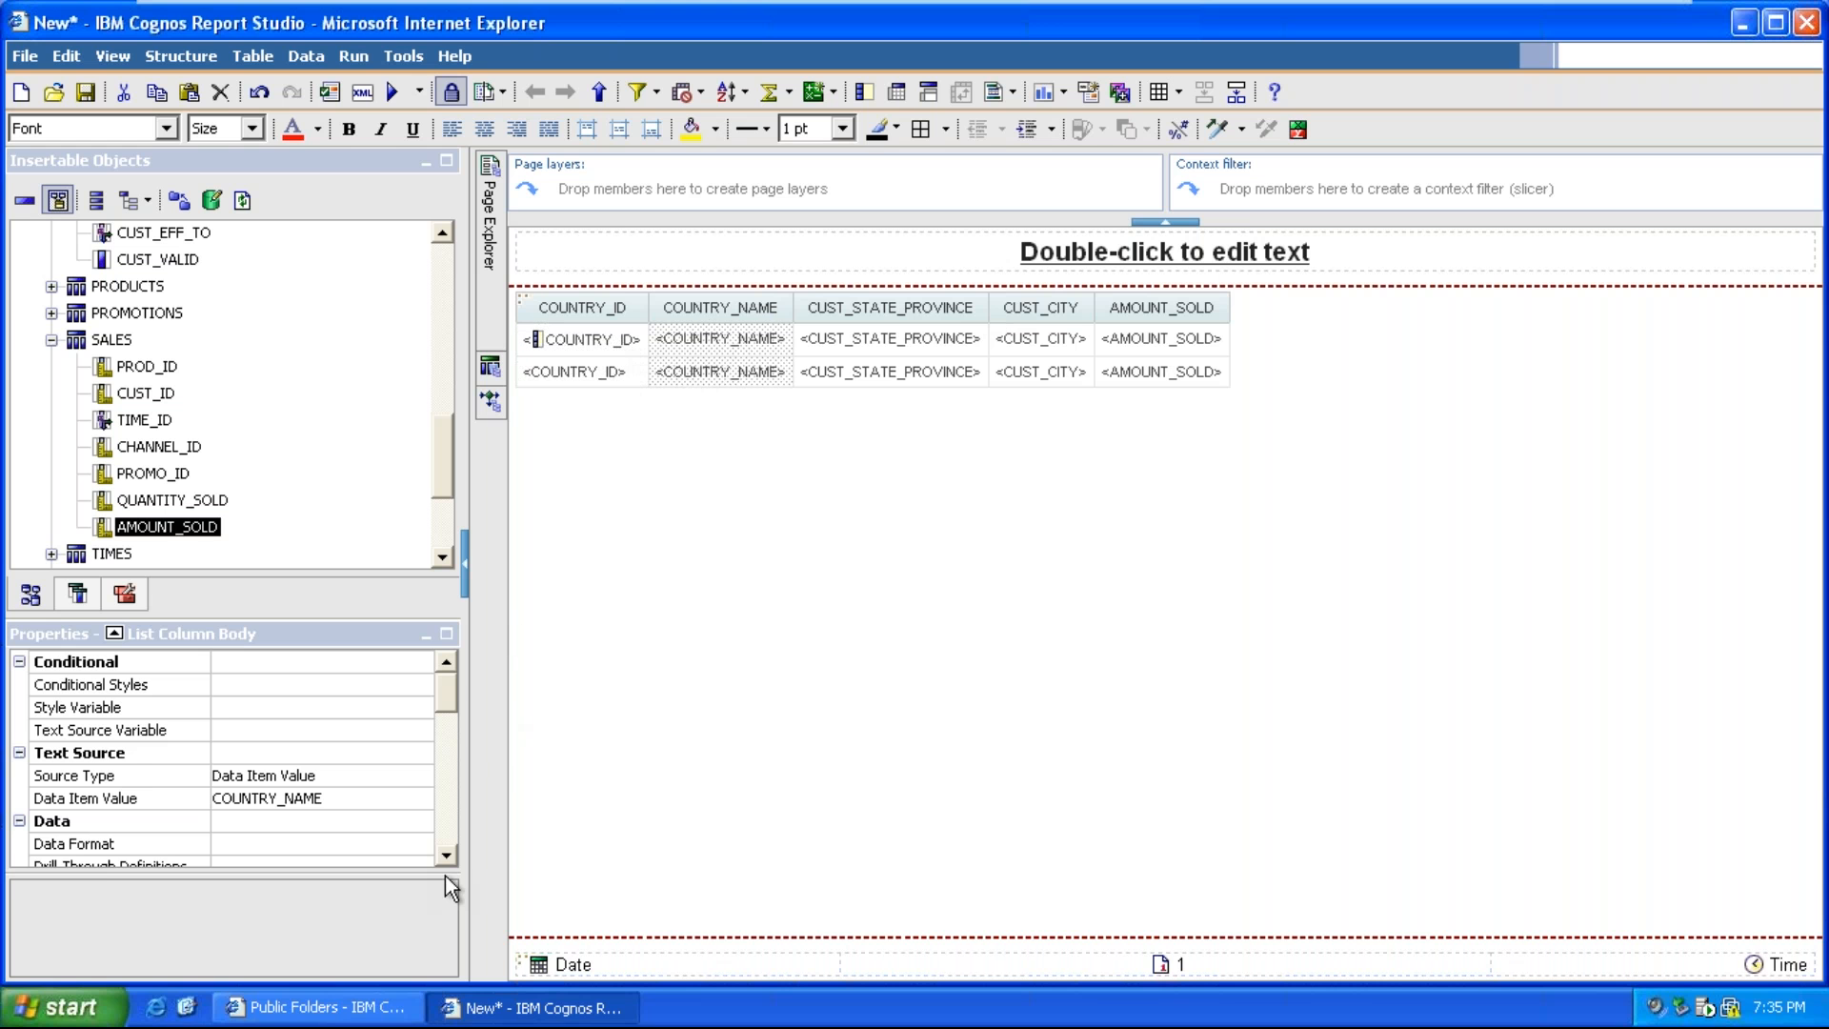
pyautogui.scroll(-2, 444, 859)
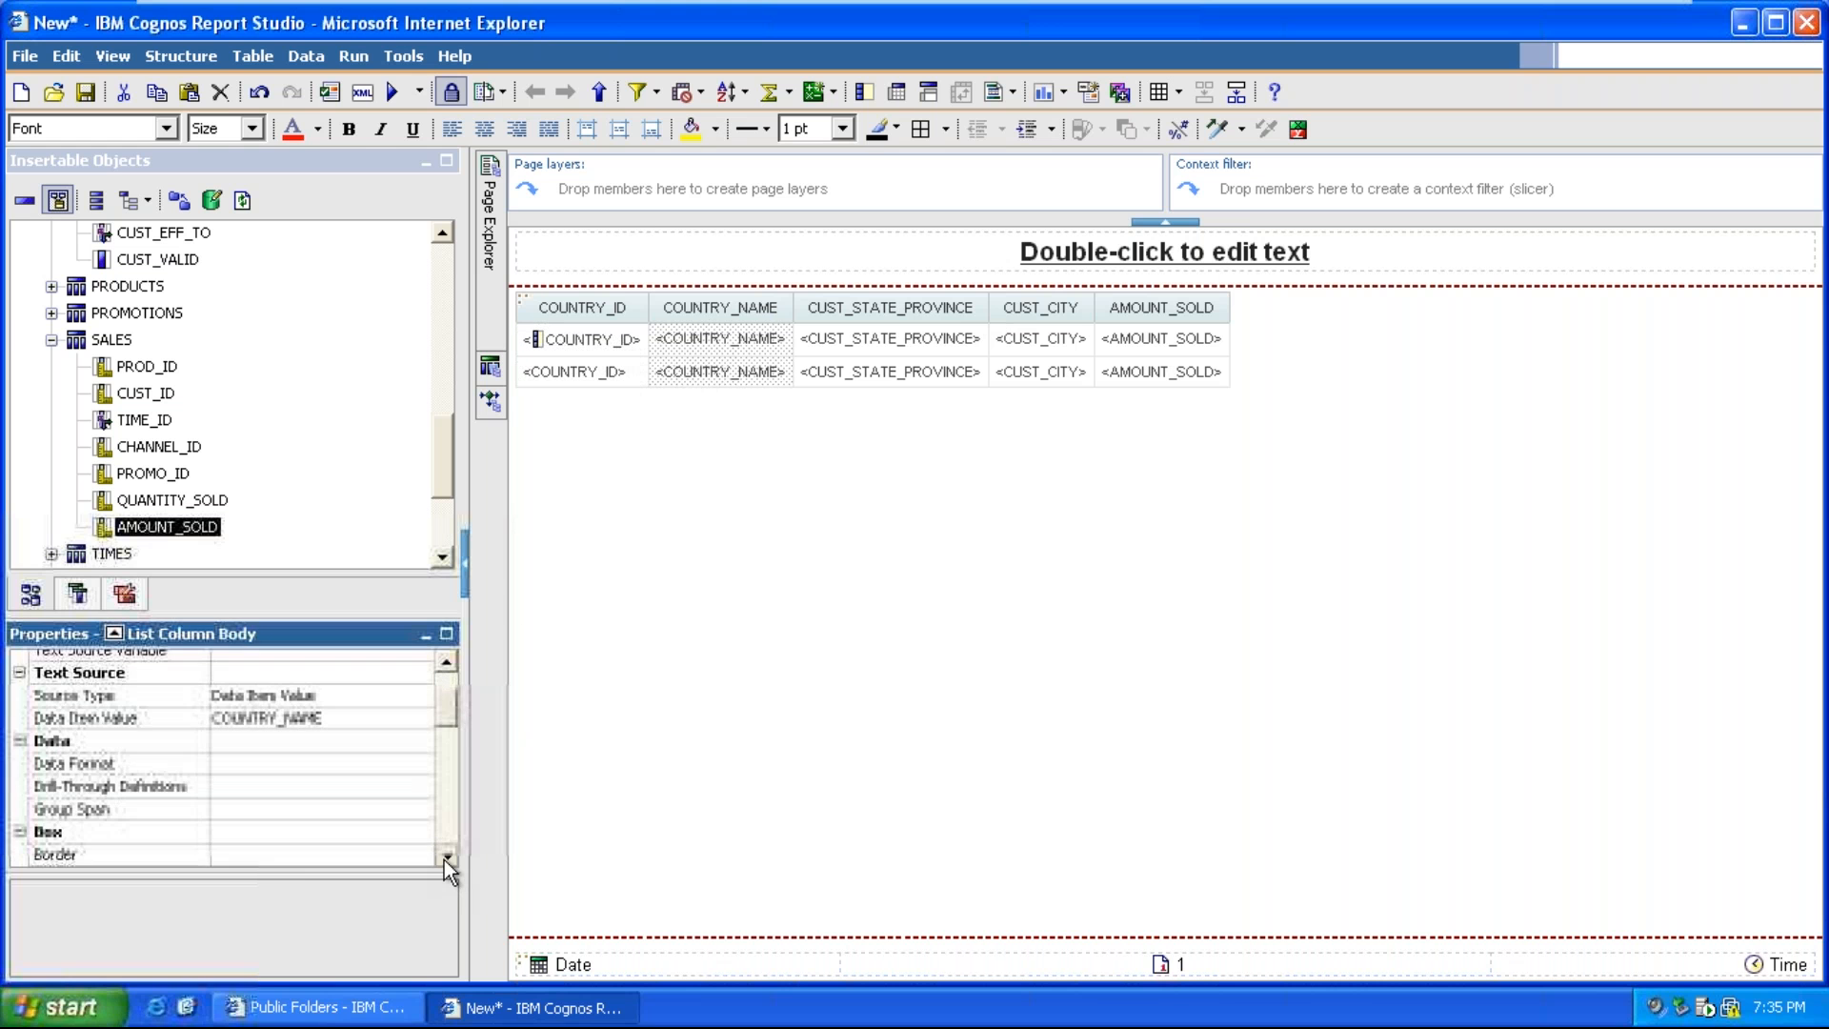
pyautogui.click(291, 757)
pyautogui.click(421, 755)
pyautogui.click(329, 796)
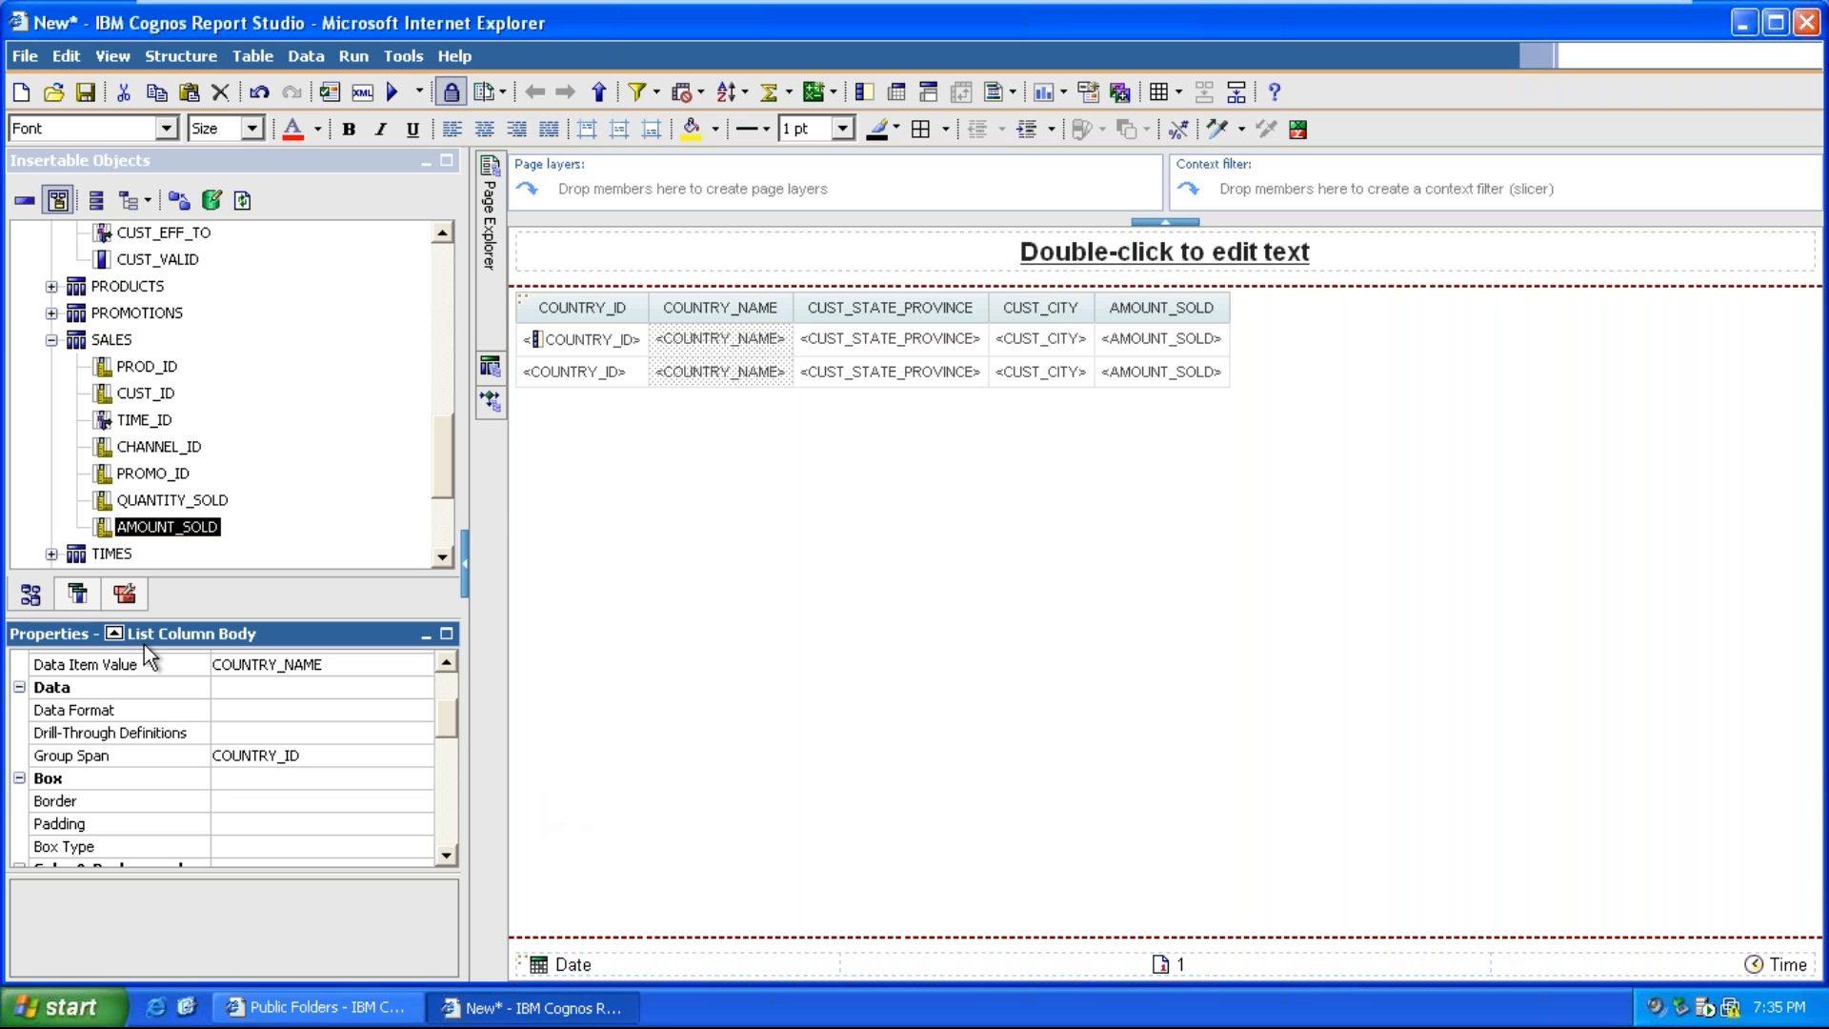
pyautogui.scroll(6, 216, 454)
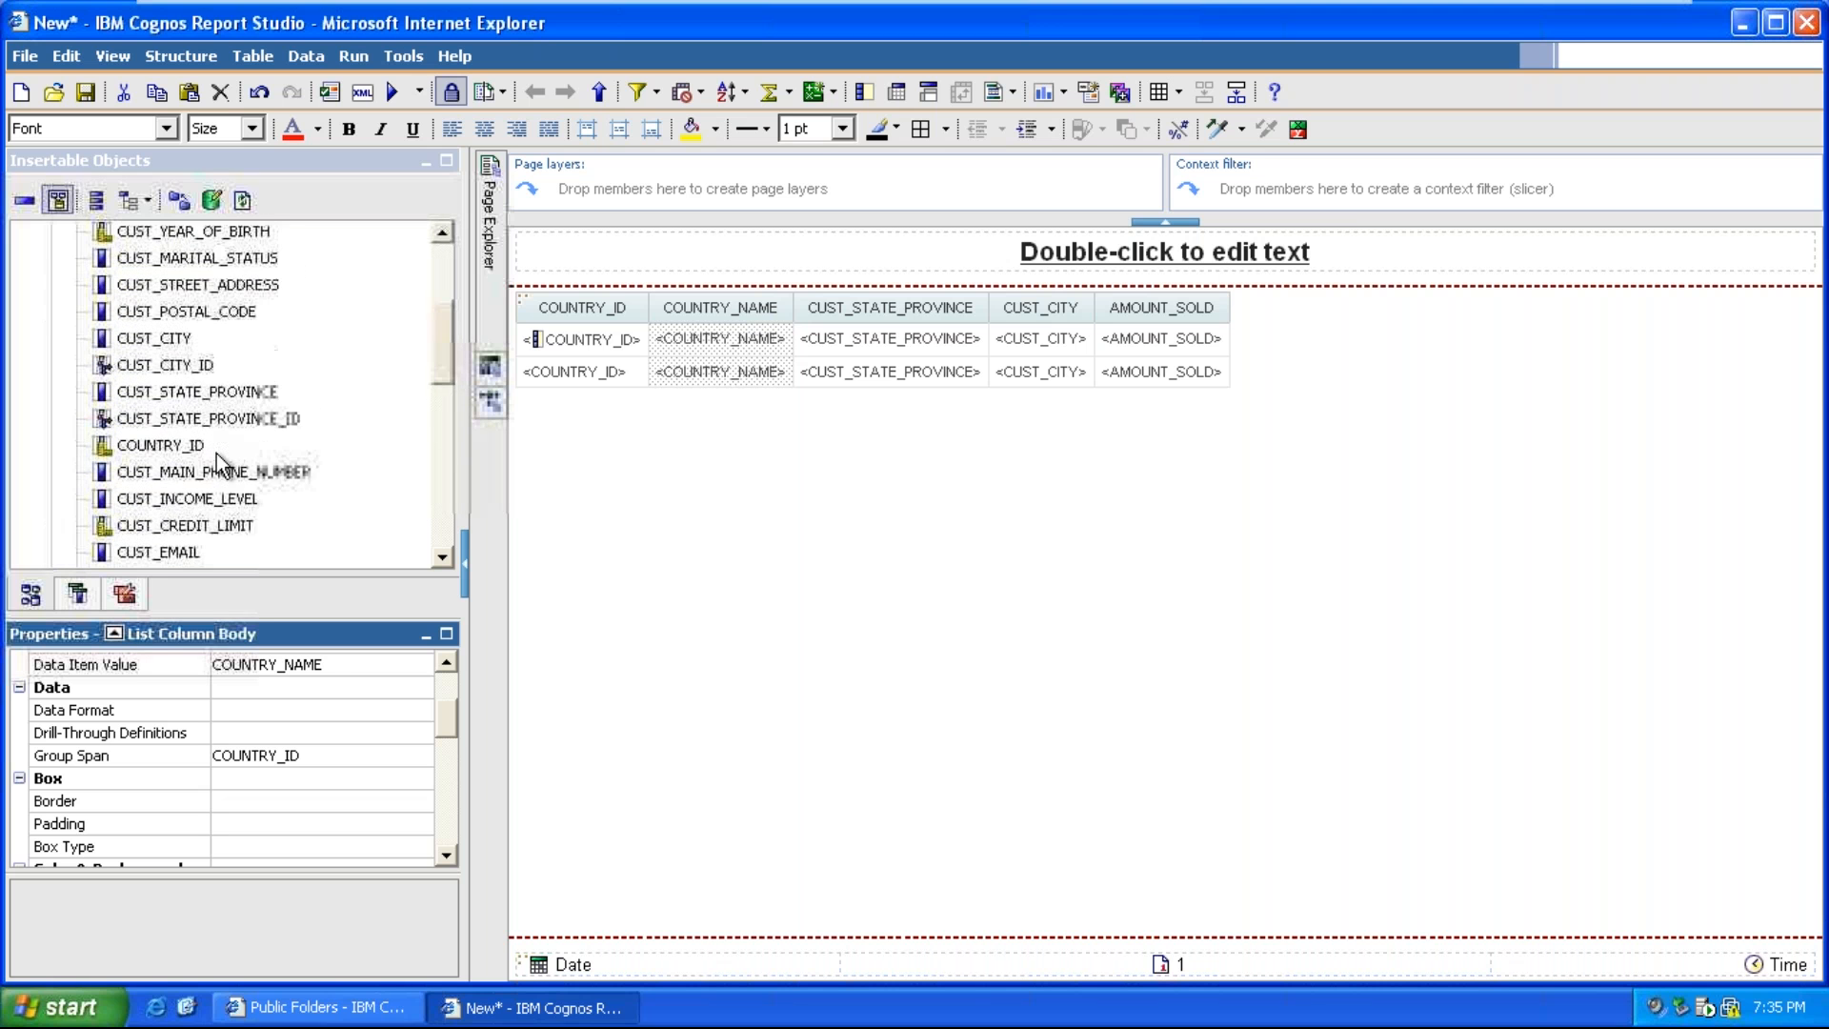
pyautogui.scroll(1, 215, 453)
pyautogui.scroll(-1, 197, 497)
pyautogui.scroll(-1, 197, 498)
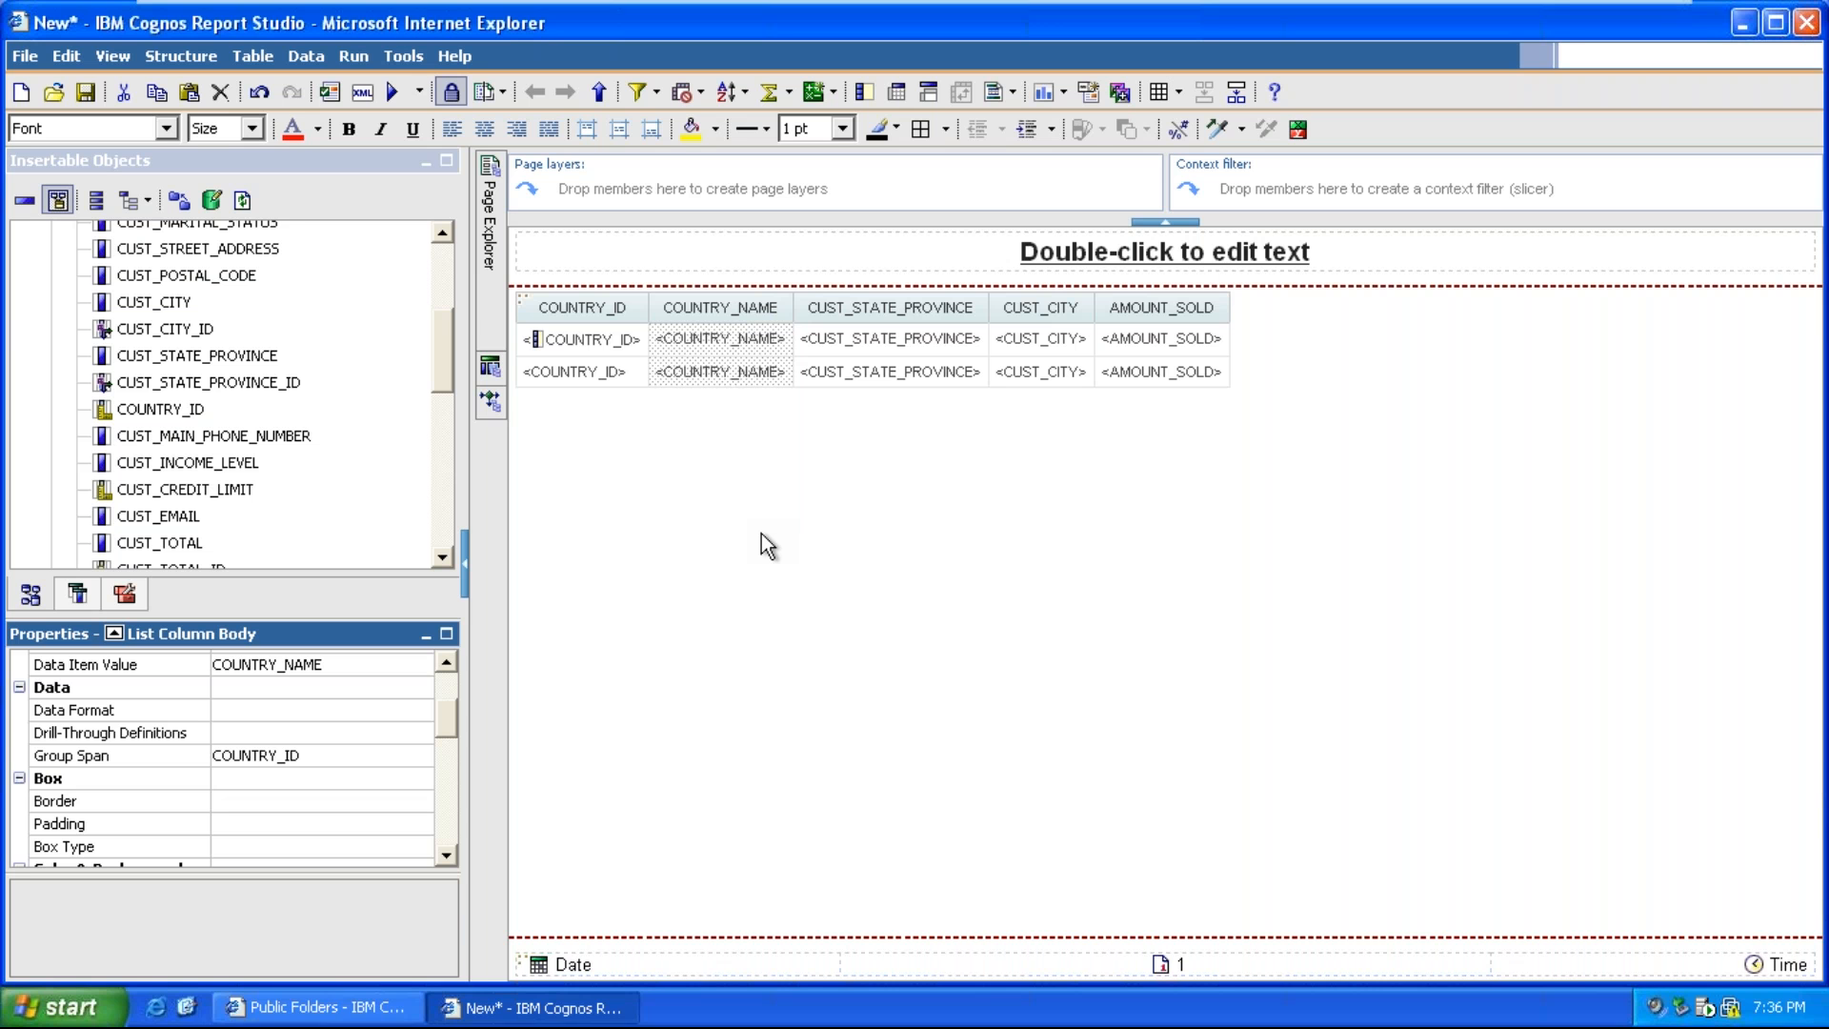
# Summarize the AMOUNT_SOLD column with a Total aggregation
pyautogui.click(1167, 343)
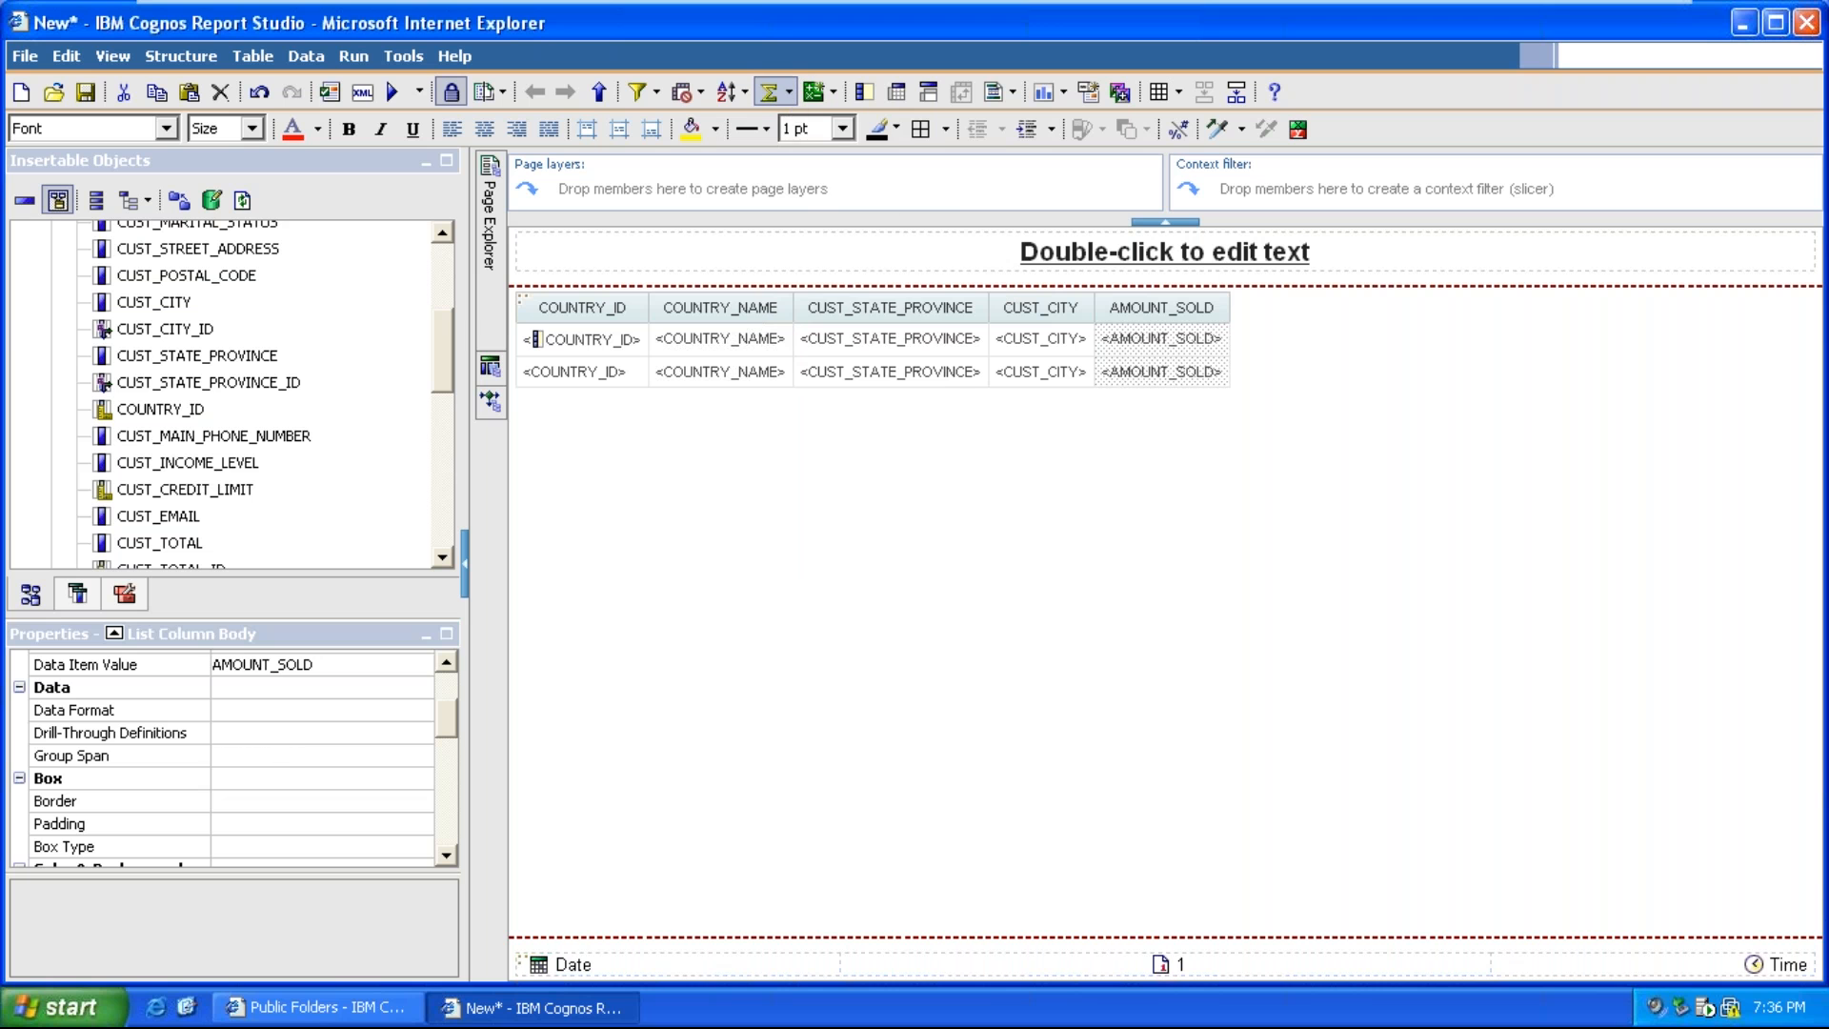
pyautogui.click(789, 93)
pyautogui.click(805, 151)
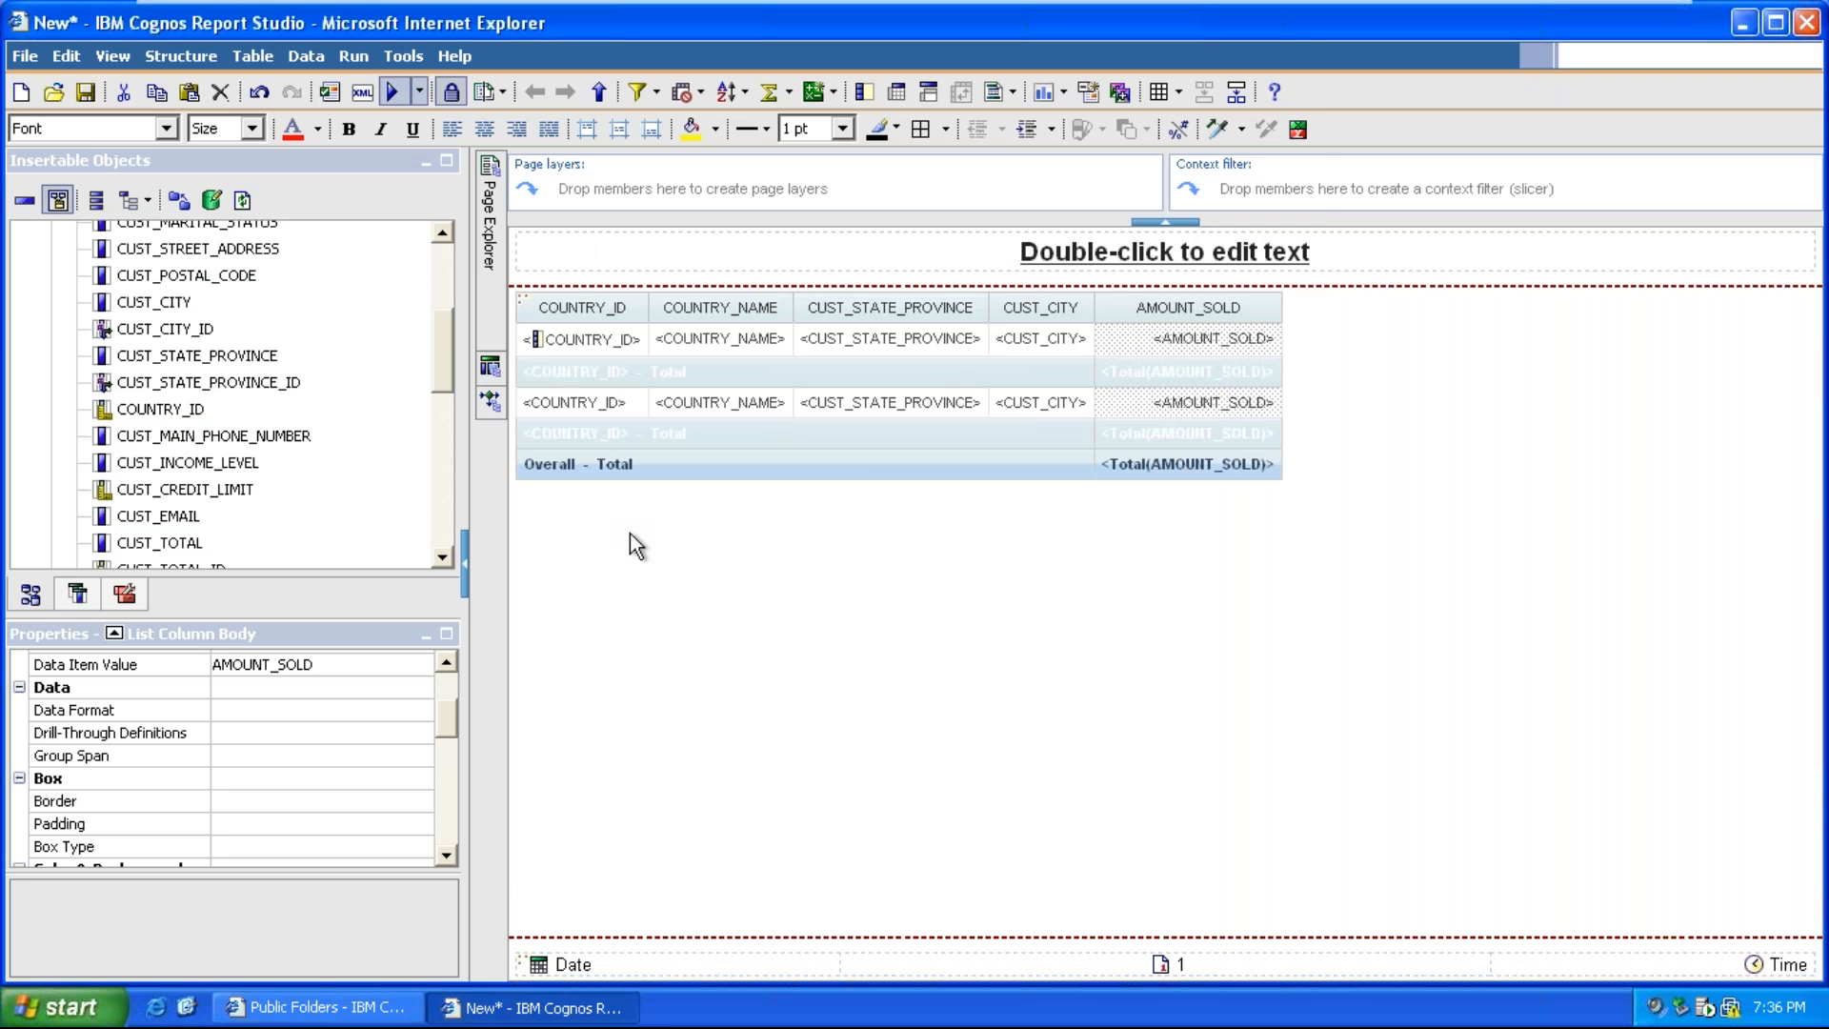
# Run the report and highlight the first COUNTRY_ID and COUNTRY_NAME values in the output
pyautogui.hotkey('ctrl', 'r')
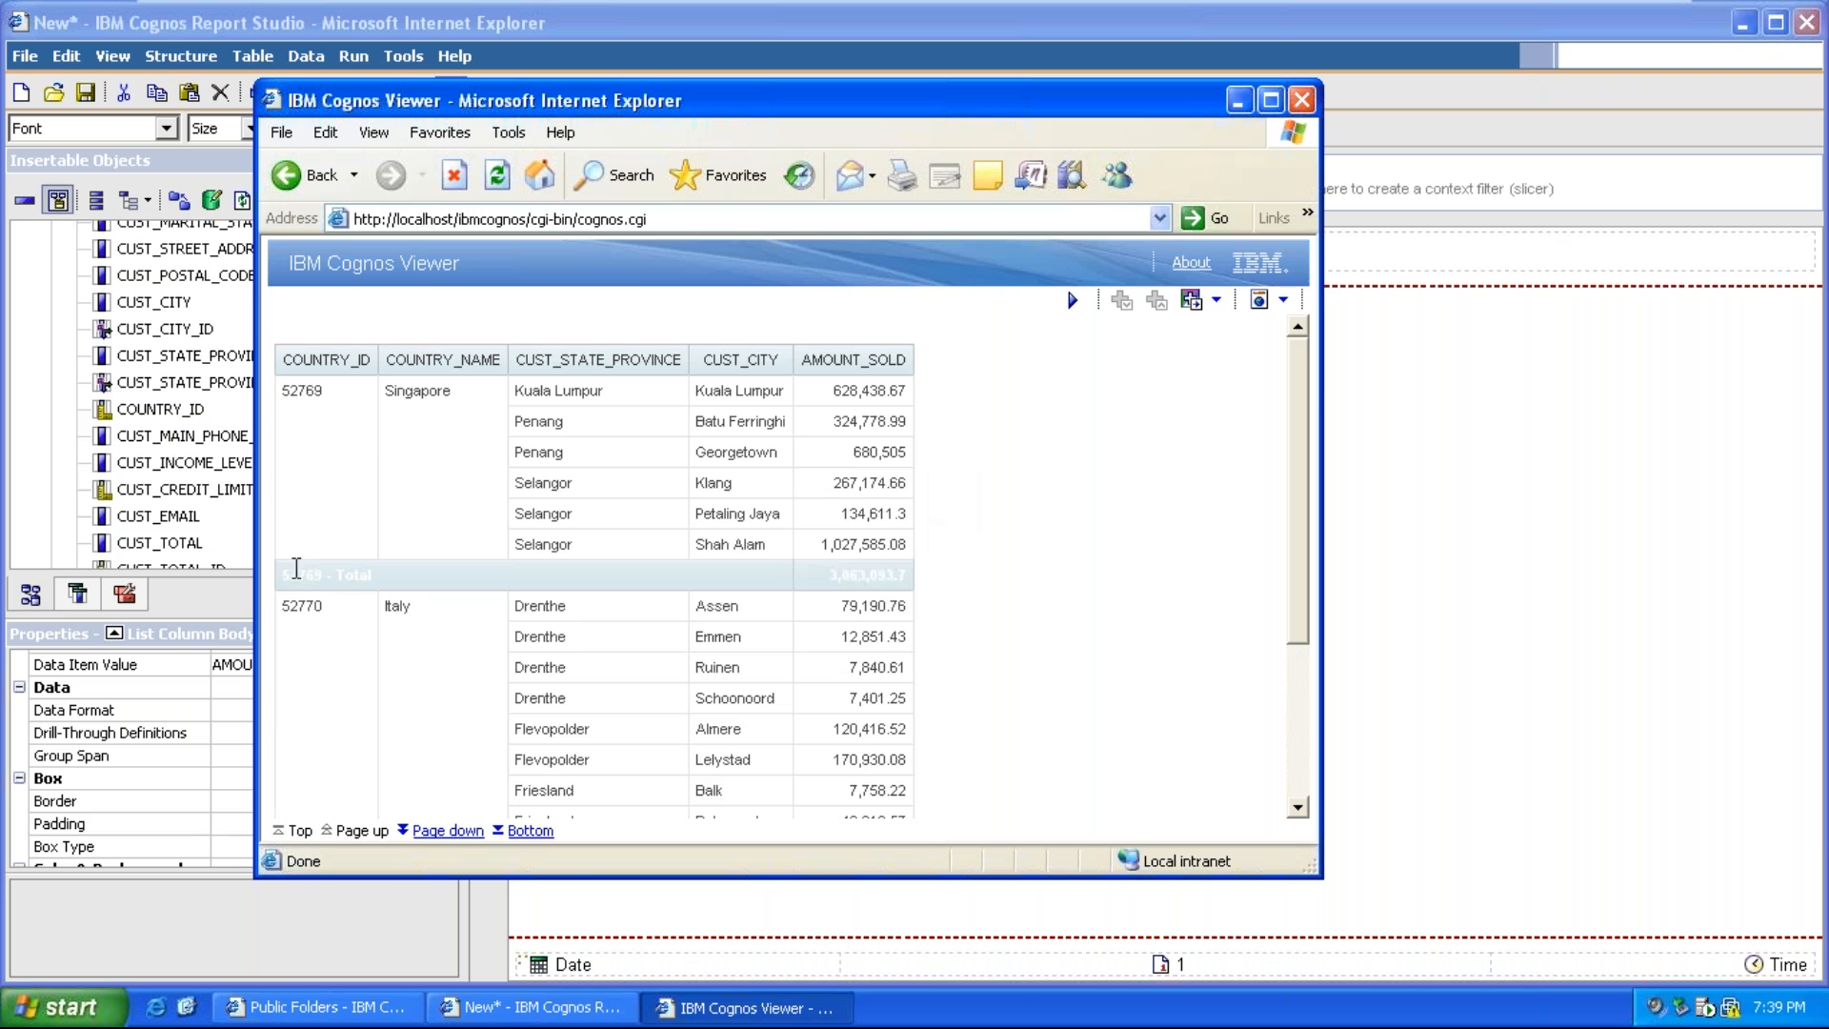
pyautogui.moveTo(286, 392); pyautogui.dragTo(449, 393)
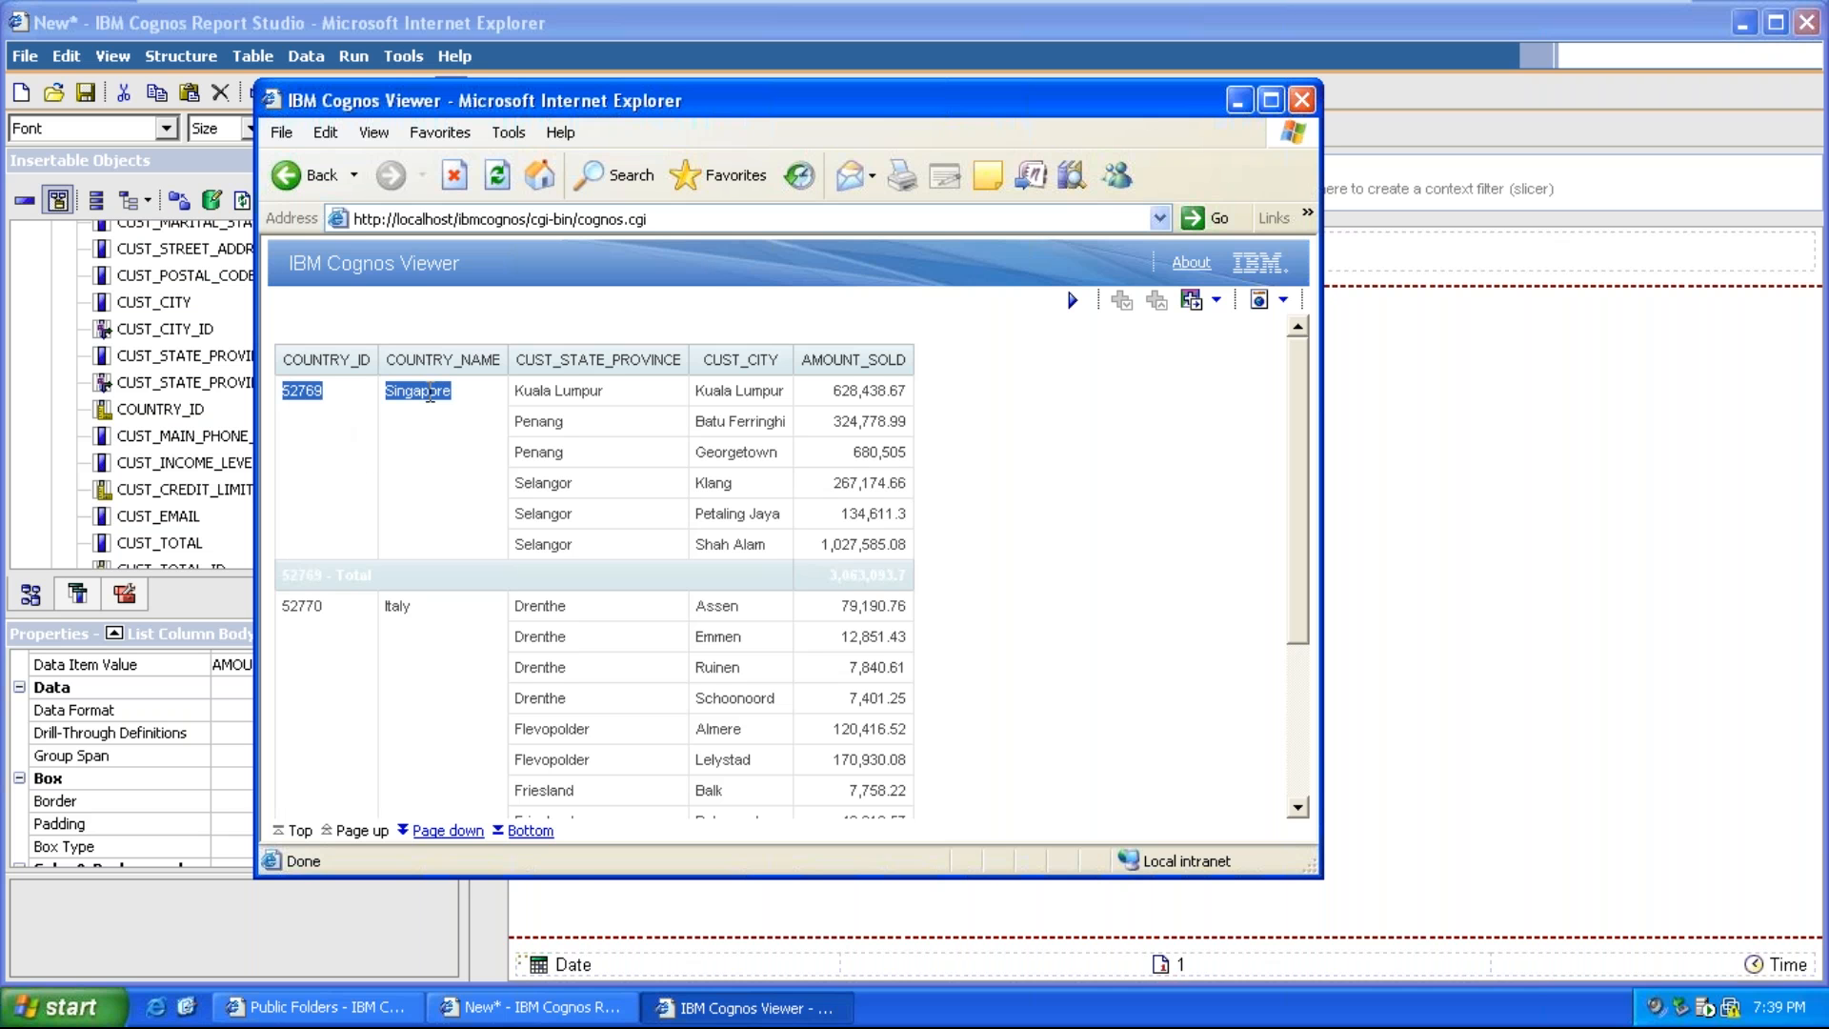
# Highlight the total label of the first country group in the report output and close the viewer
pyautogui.click(312, 580)
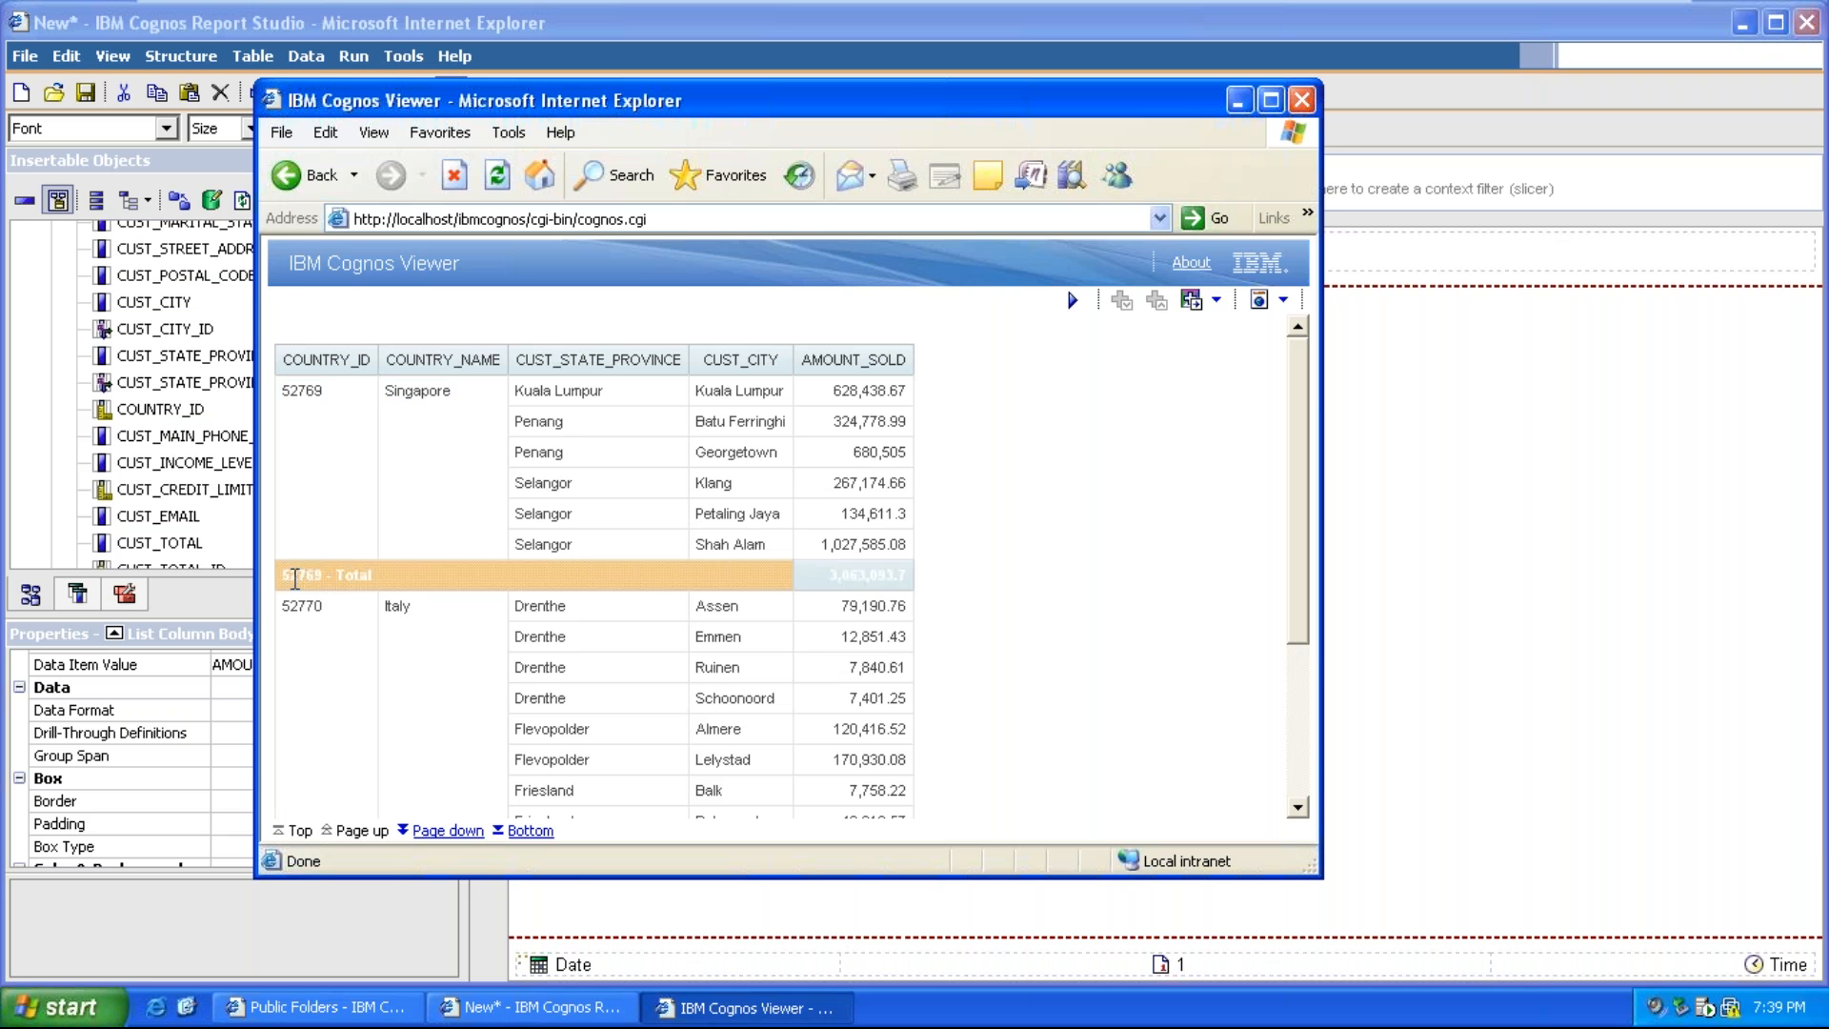
pyautogui.moveTo(291, 579); pyautogui.dragTo(423, 584)
pyautogui.click(1302, 100)
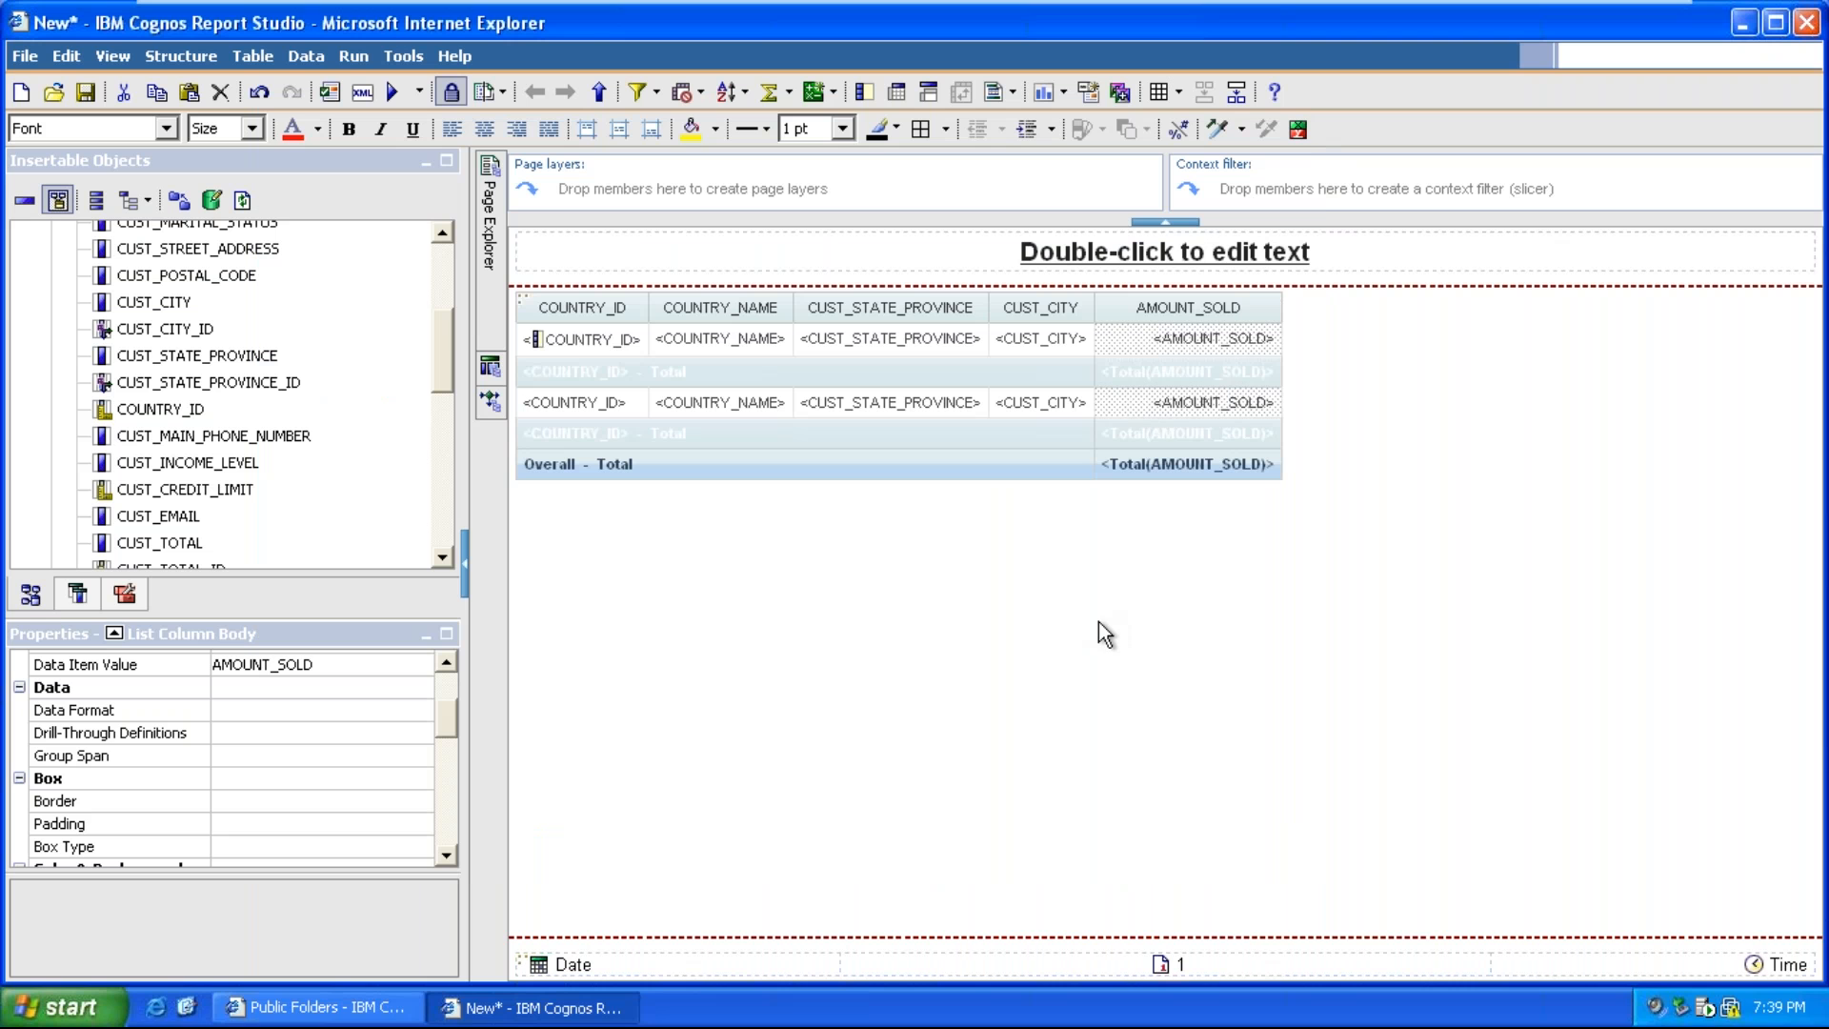
# Set the report's title text to "Country,State,City Sales"
pyautogui.doubleClick(1204, 259)
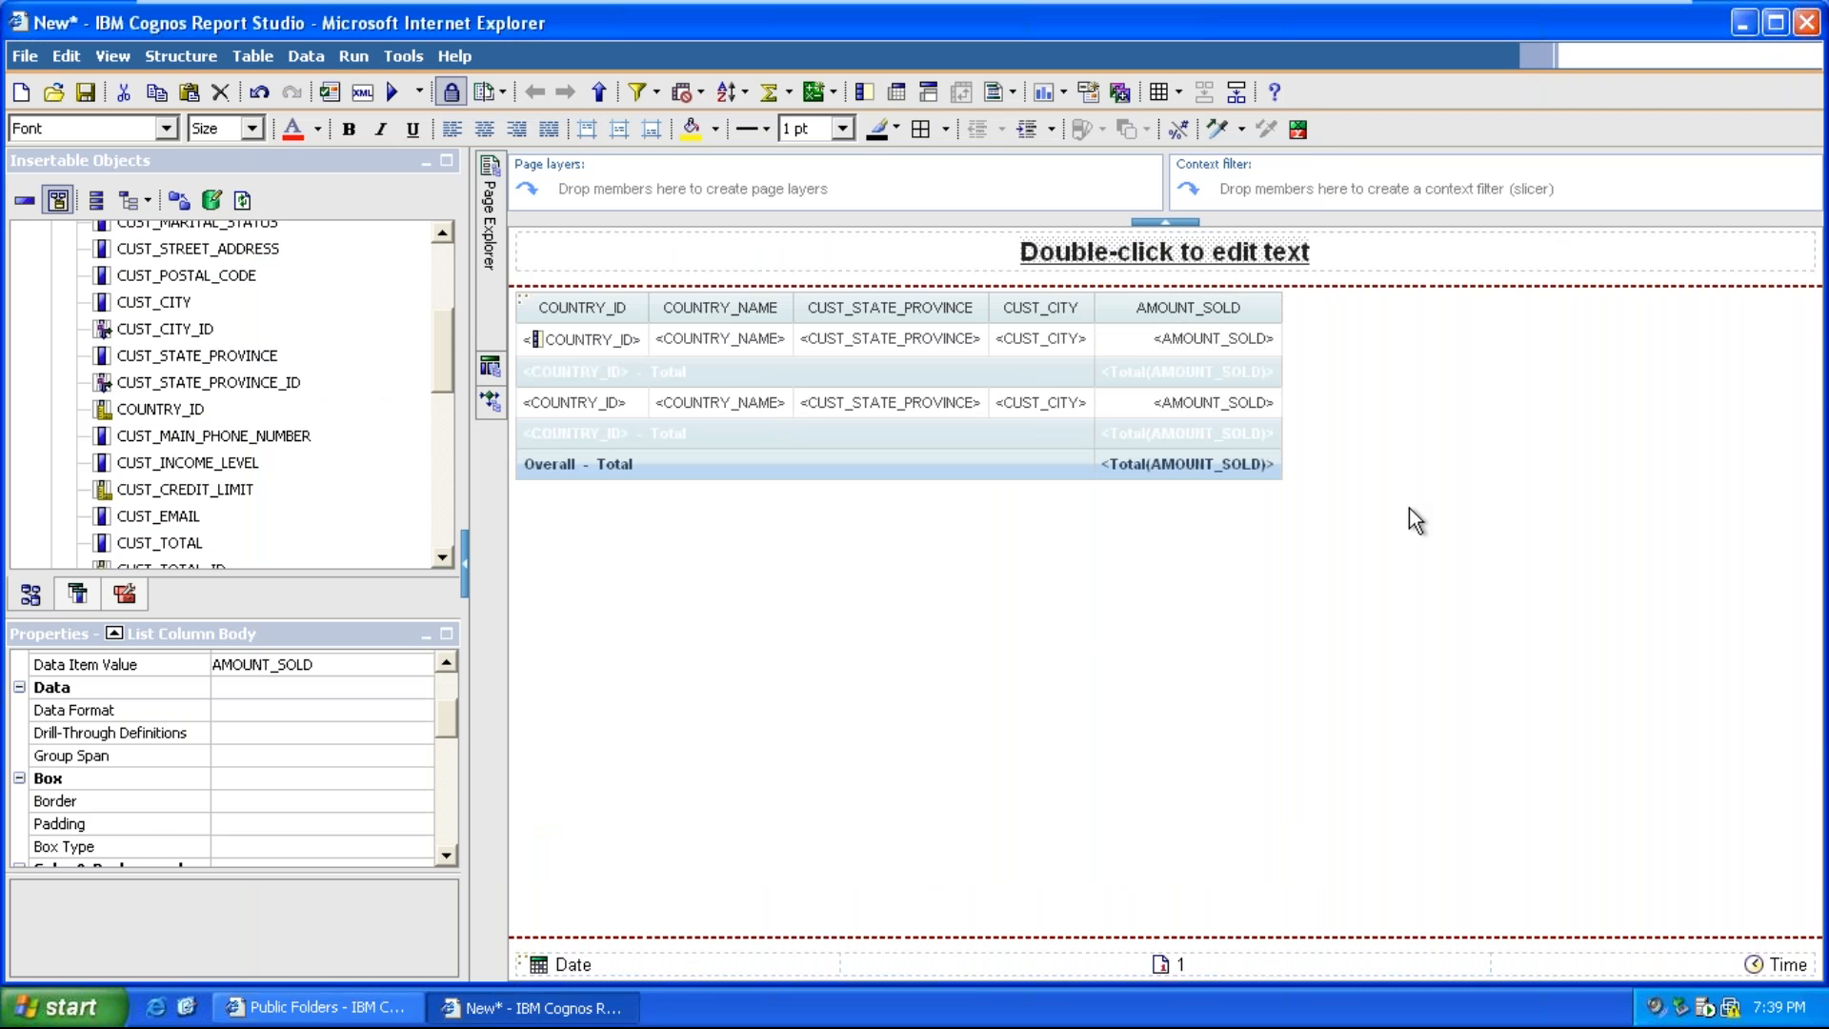
pyautogui.write('Cou')
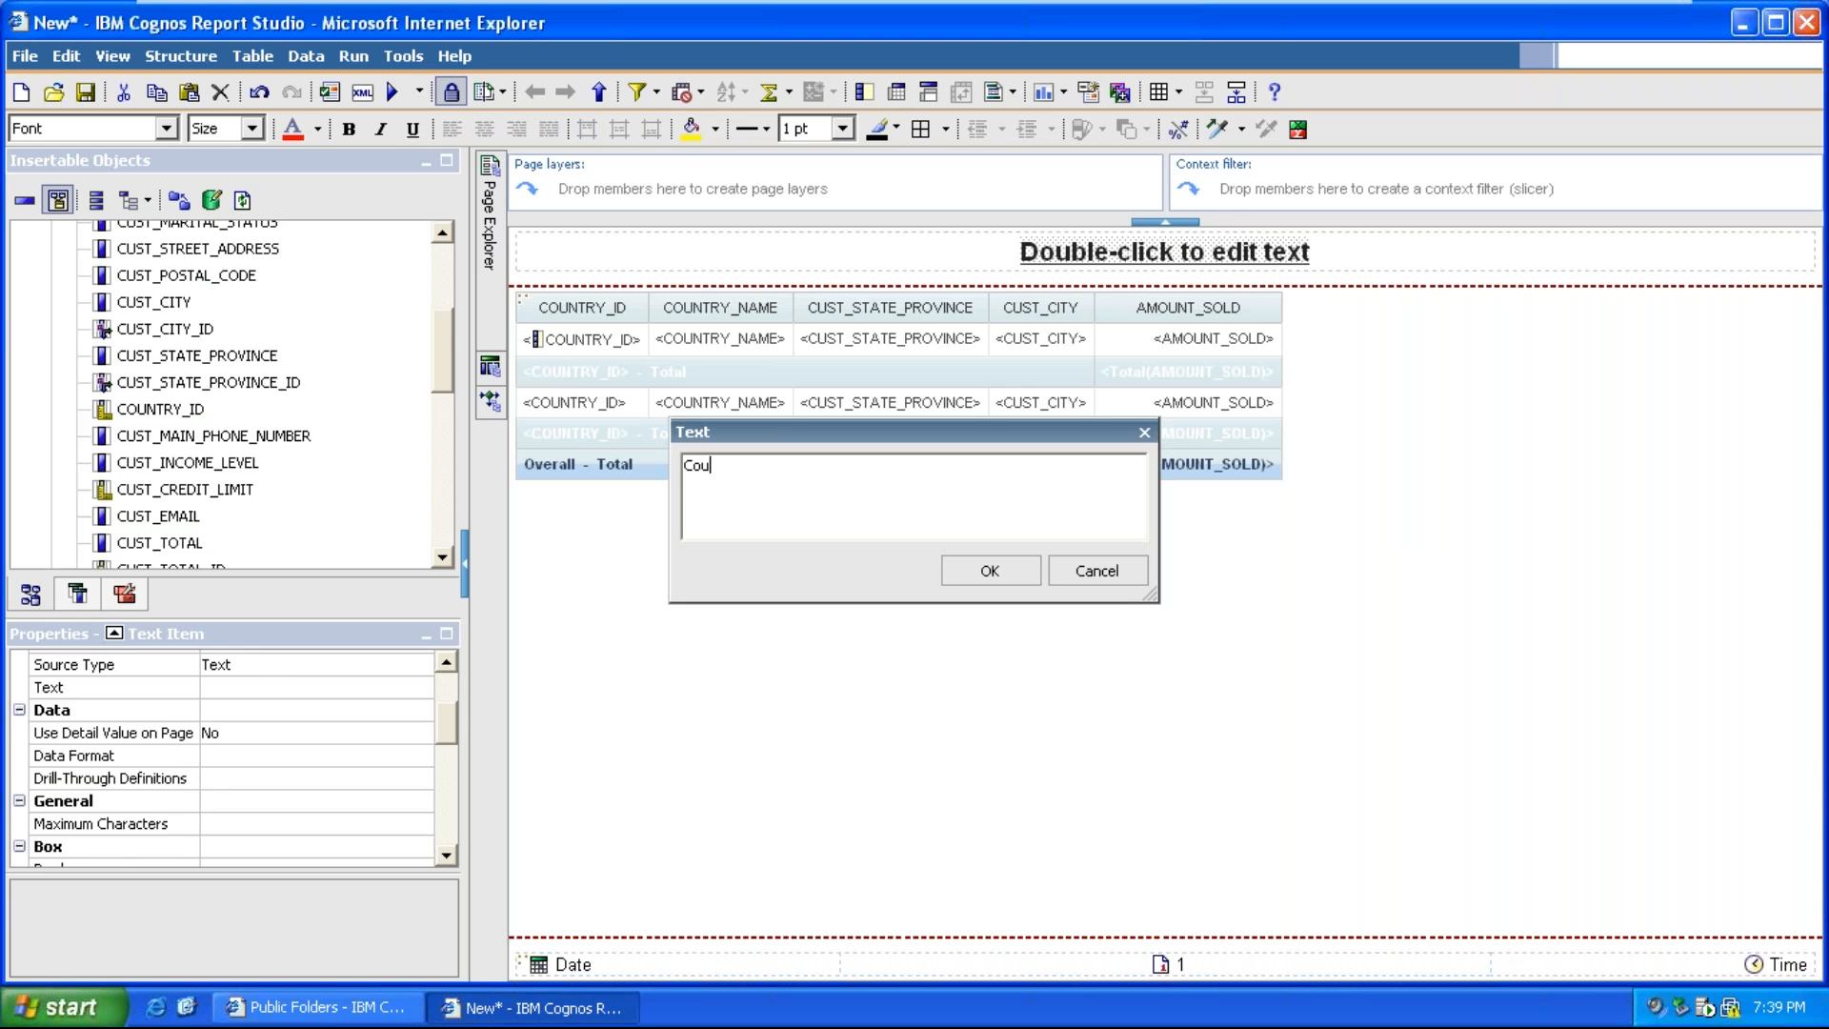
pyautogui.write('ntry,State,City Sales')
pyautogui.click(990, 571)
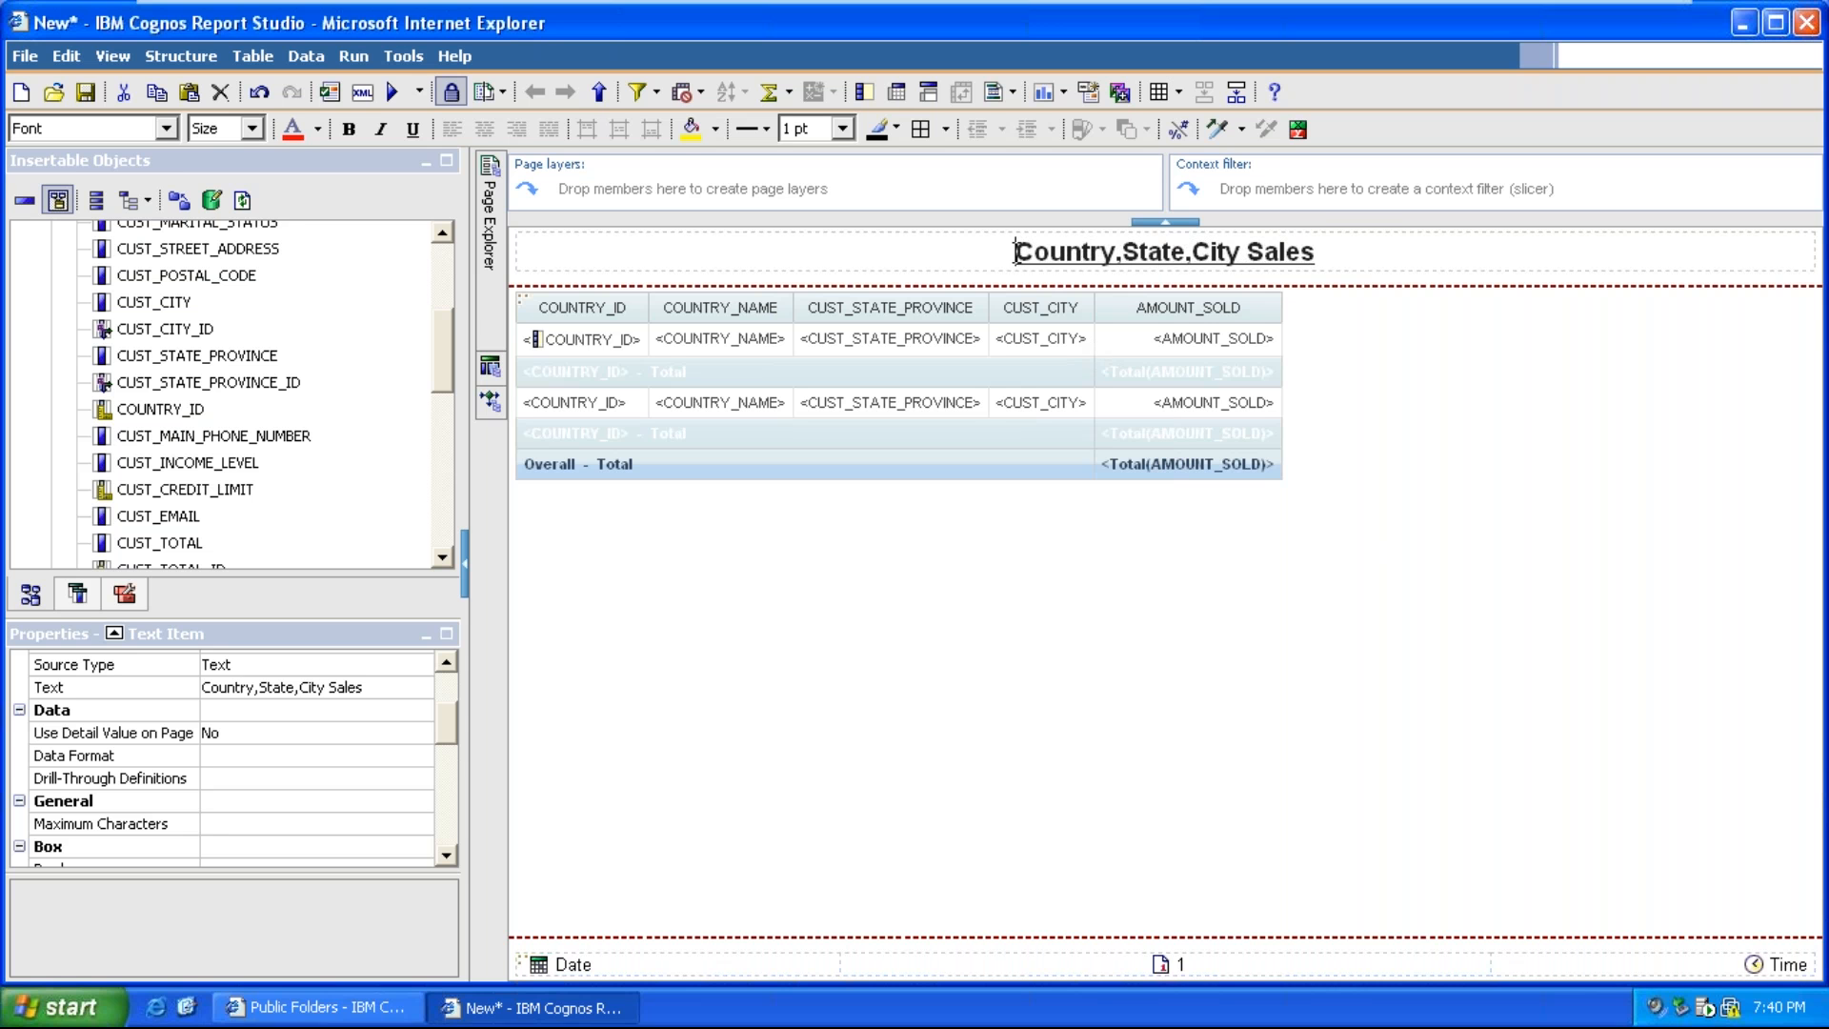
# Save the report as "Country,State,City Sales" in the customer_sales public folder
pyautogui.moveTo(1016, 252); pyautogui.dragTo(1373, 259)
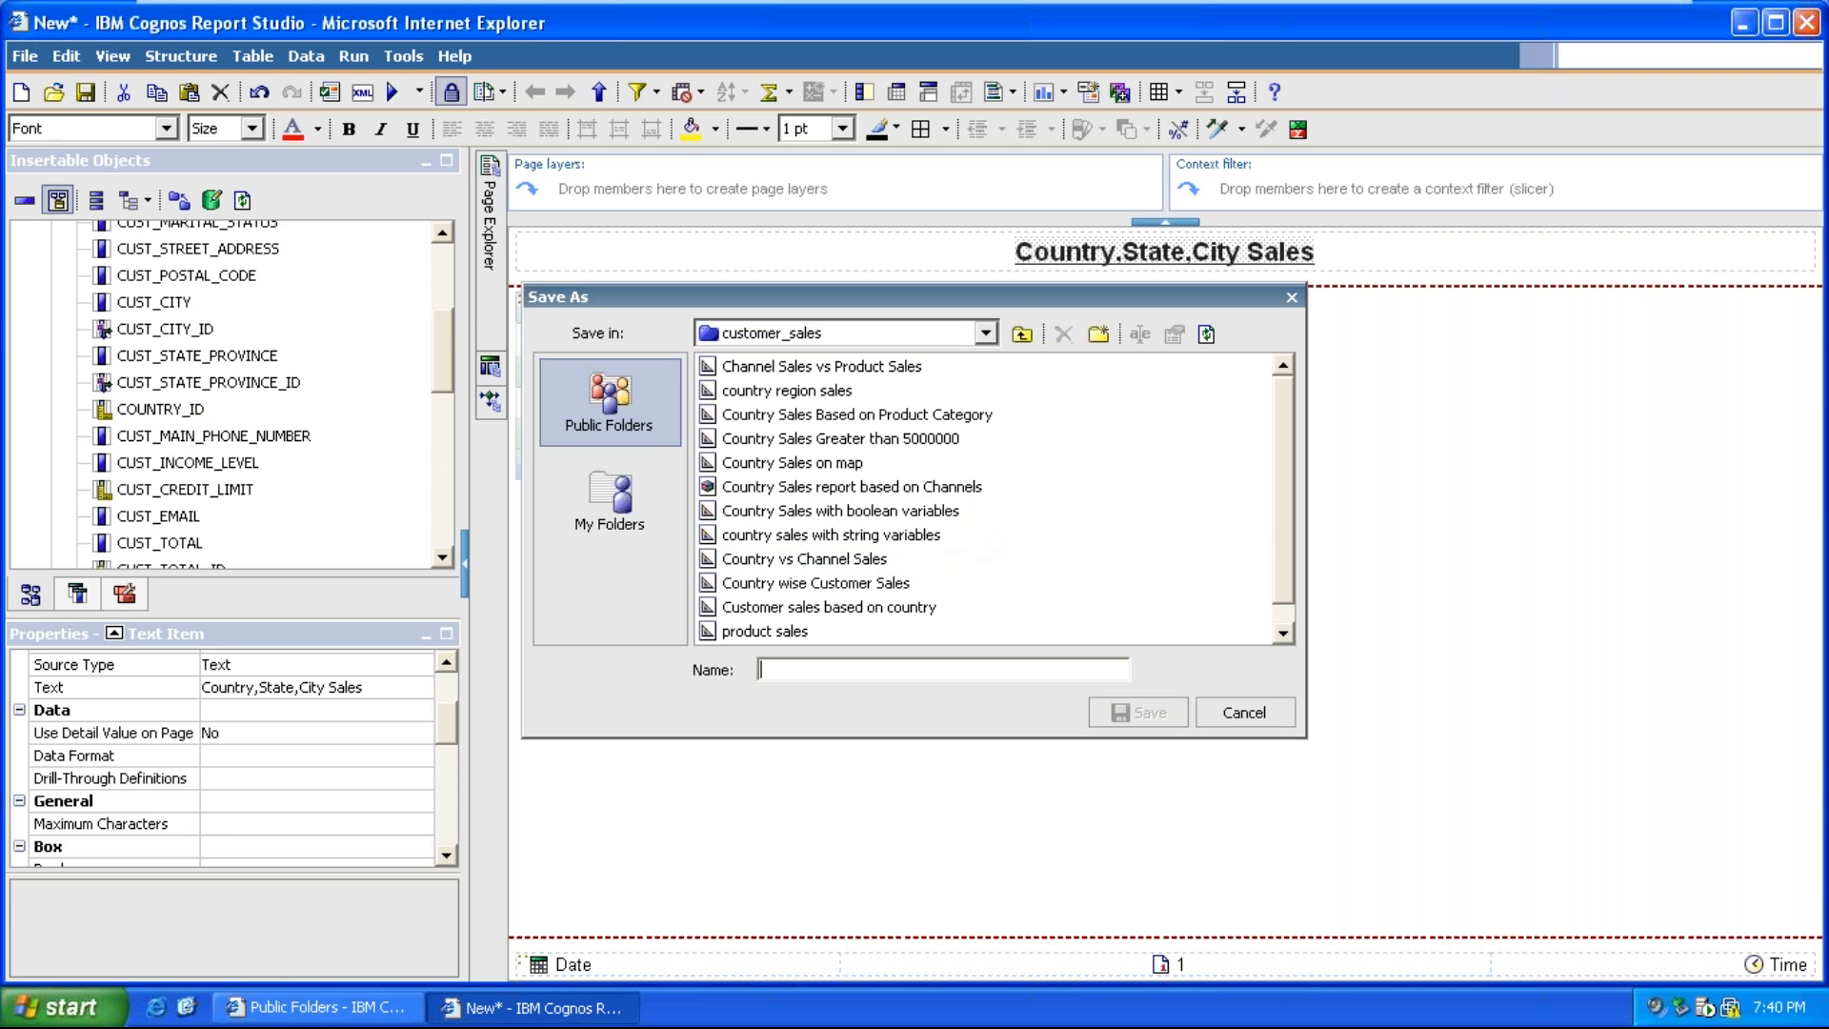
pyautogui.write('Country,State,City Sales')
pyautogui.click(1148, 710)
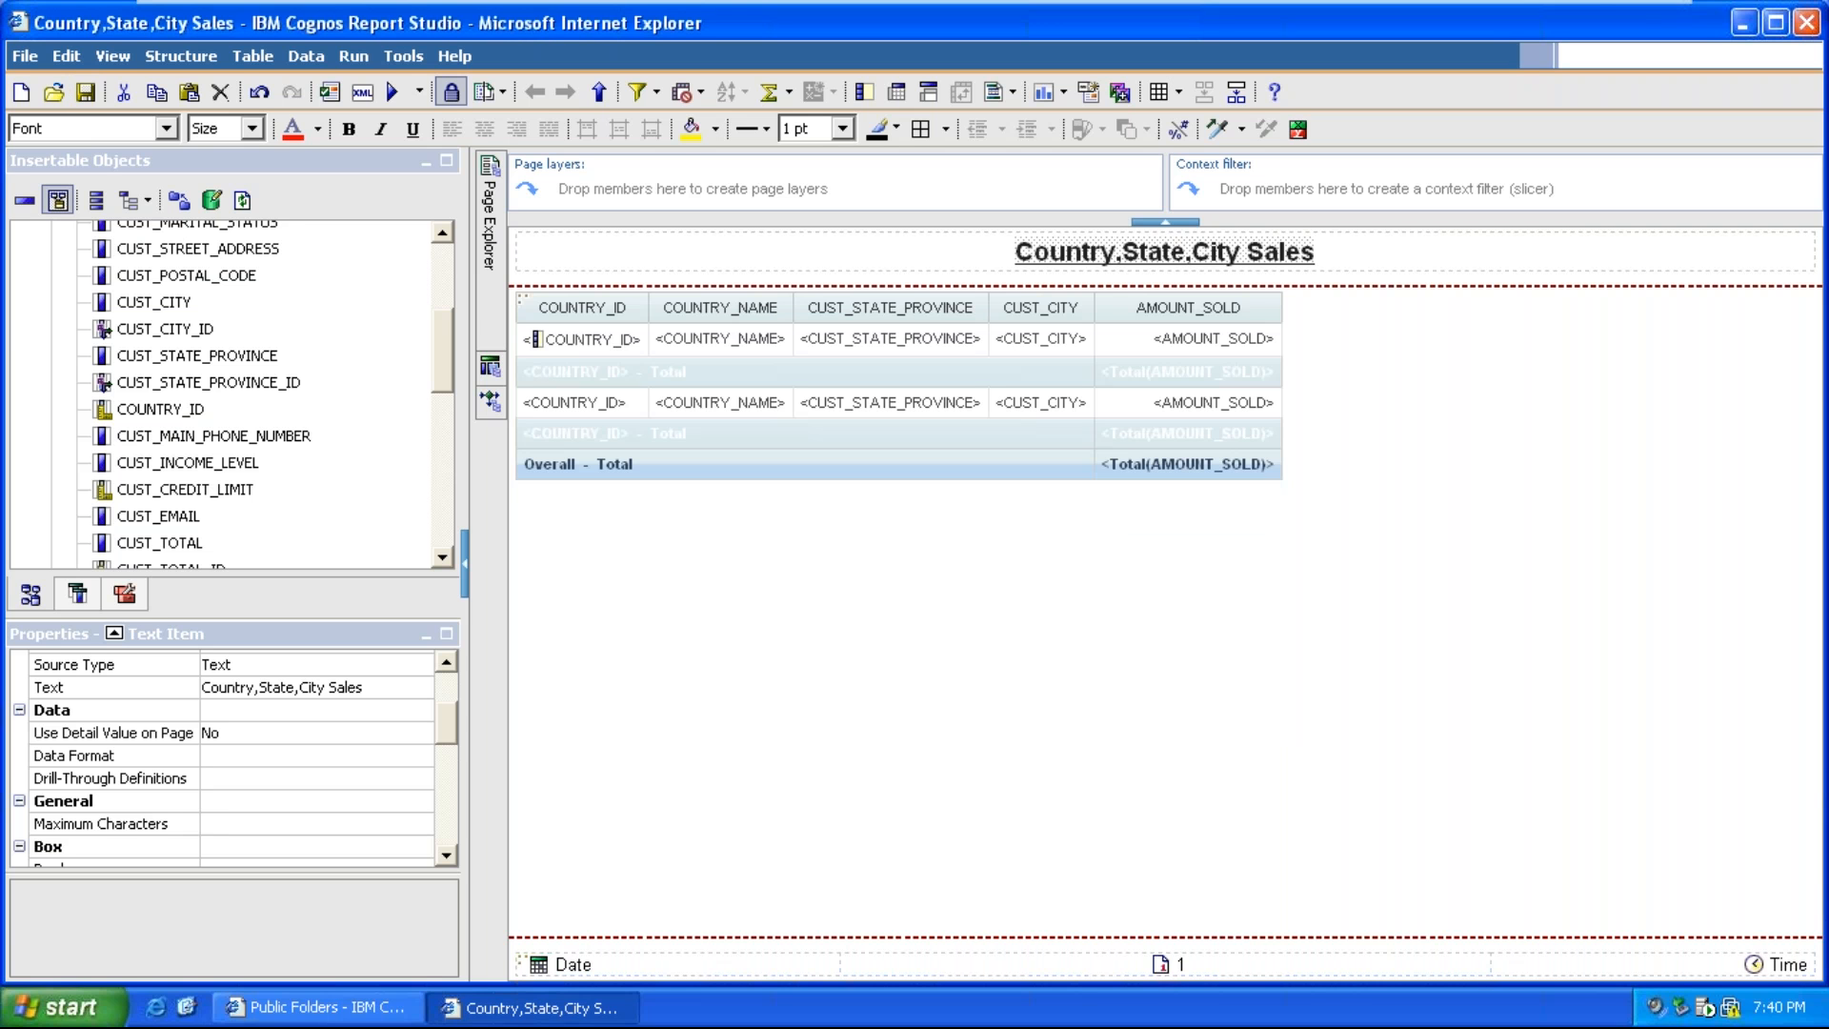
# Create a new list report
pyautogui.click(21, 91)
pyautogui.click(765, 434)
pyautogui.click(1009, 694)
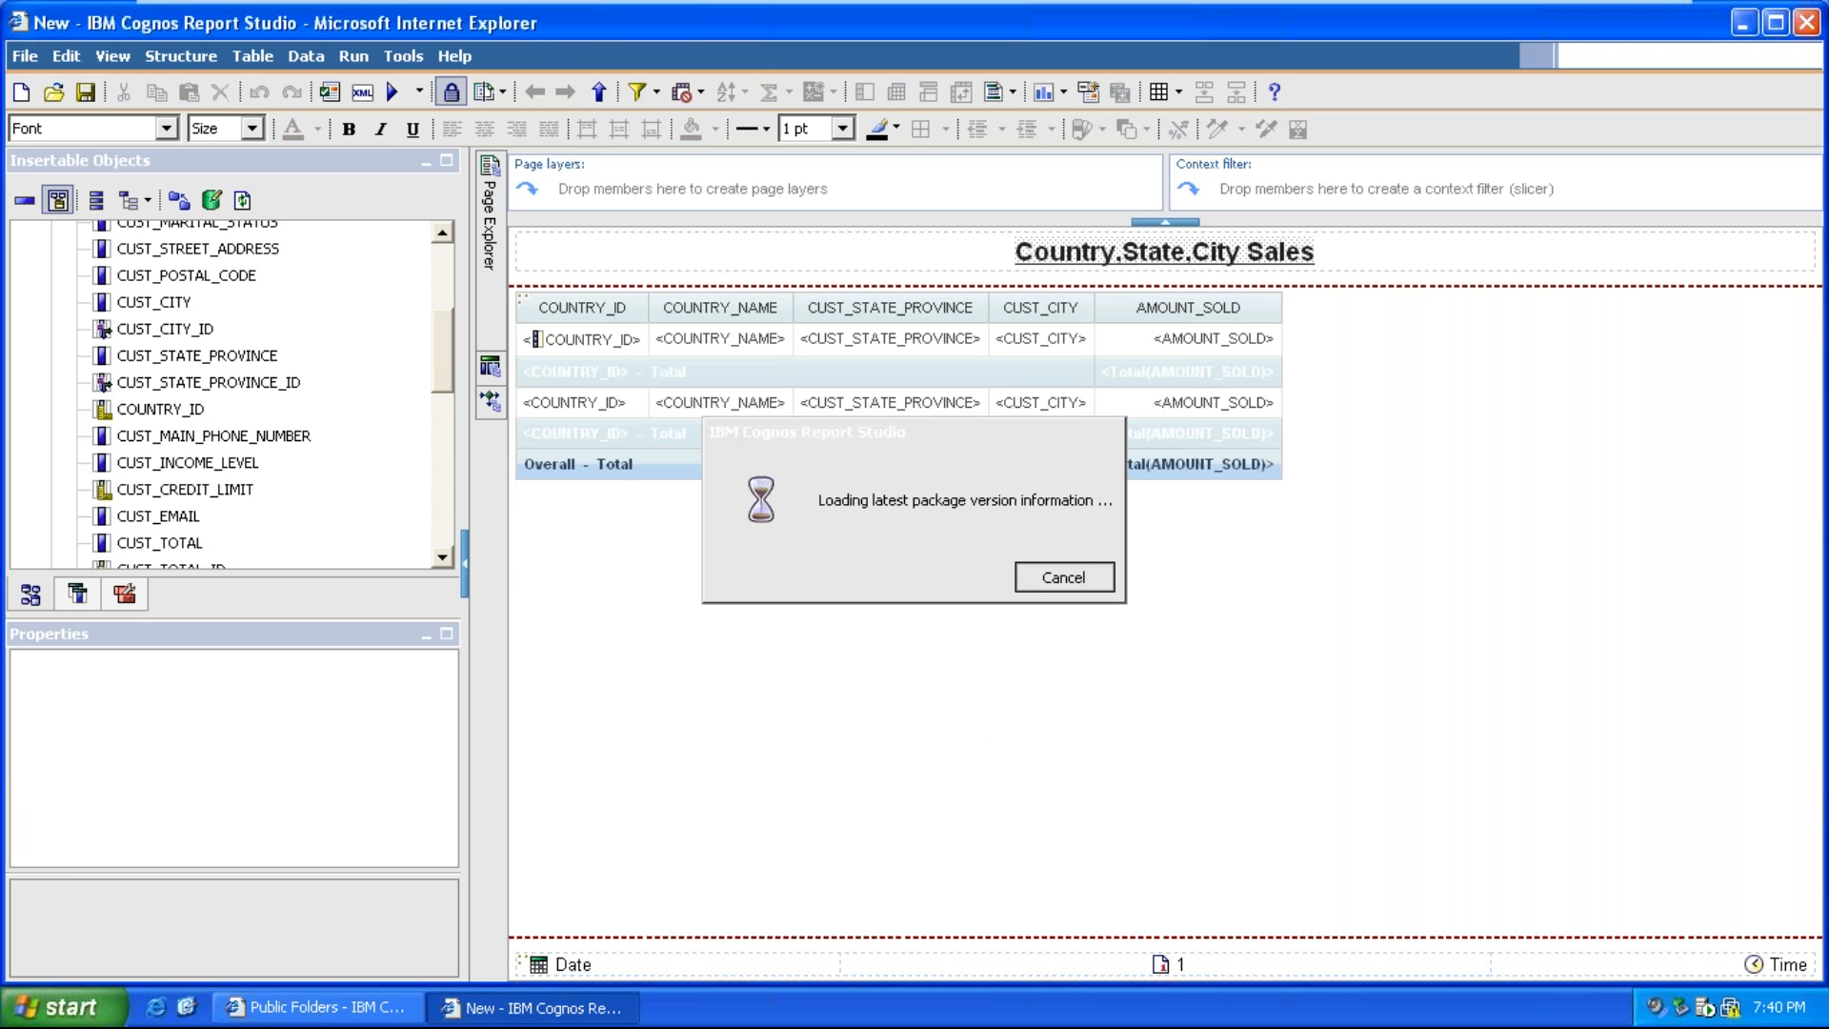
# Add CUST_ID, CUST_FIRST_NAME and CUST_LAST_NAME from CUSTOMERS to the list, and insert CUST_CITY as the first column
pyautogui.scroll(2, 316, 408)
pyautogui.scroll(1, 317, 408)
pyautogui.click(148, 296)
pyautogui.moveTo(188, 327); pyautogui.dragTo(613, 444)
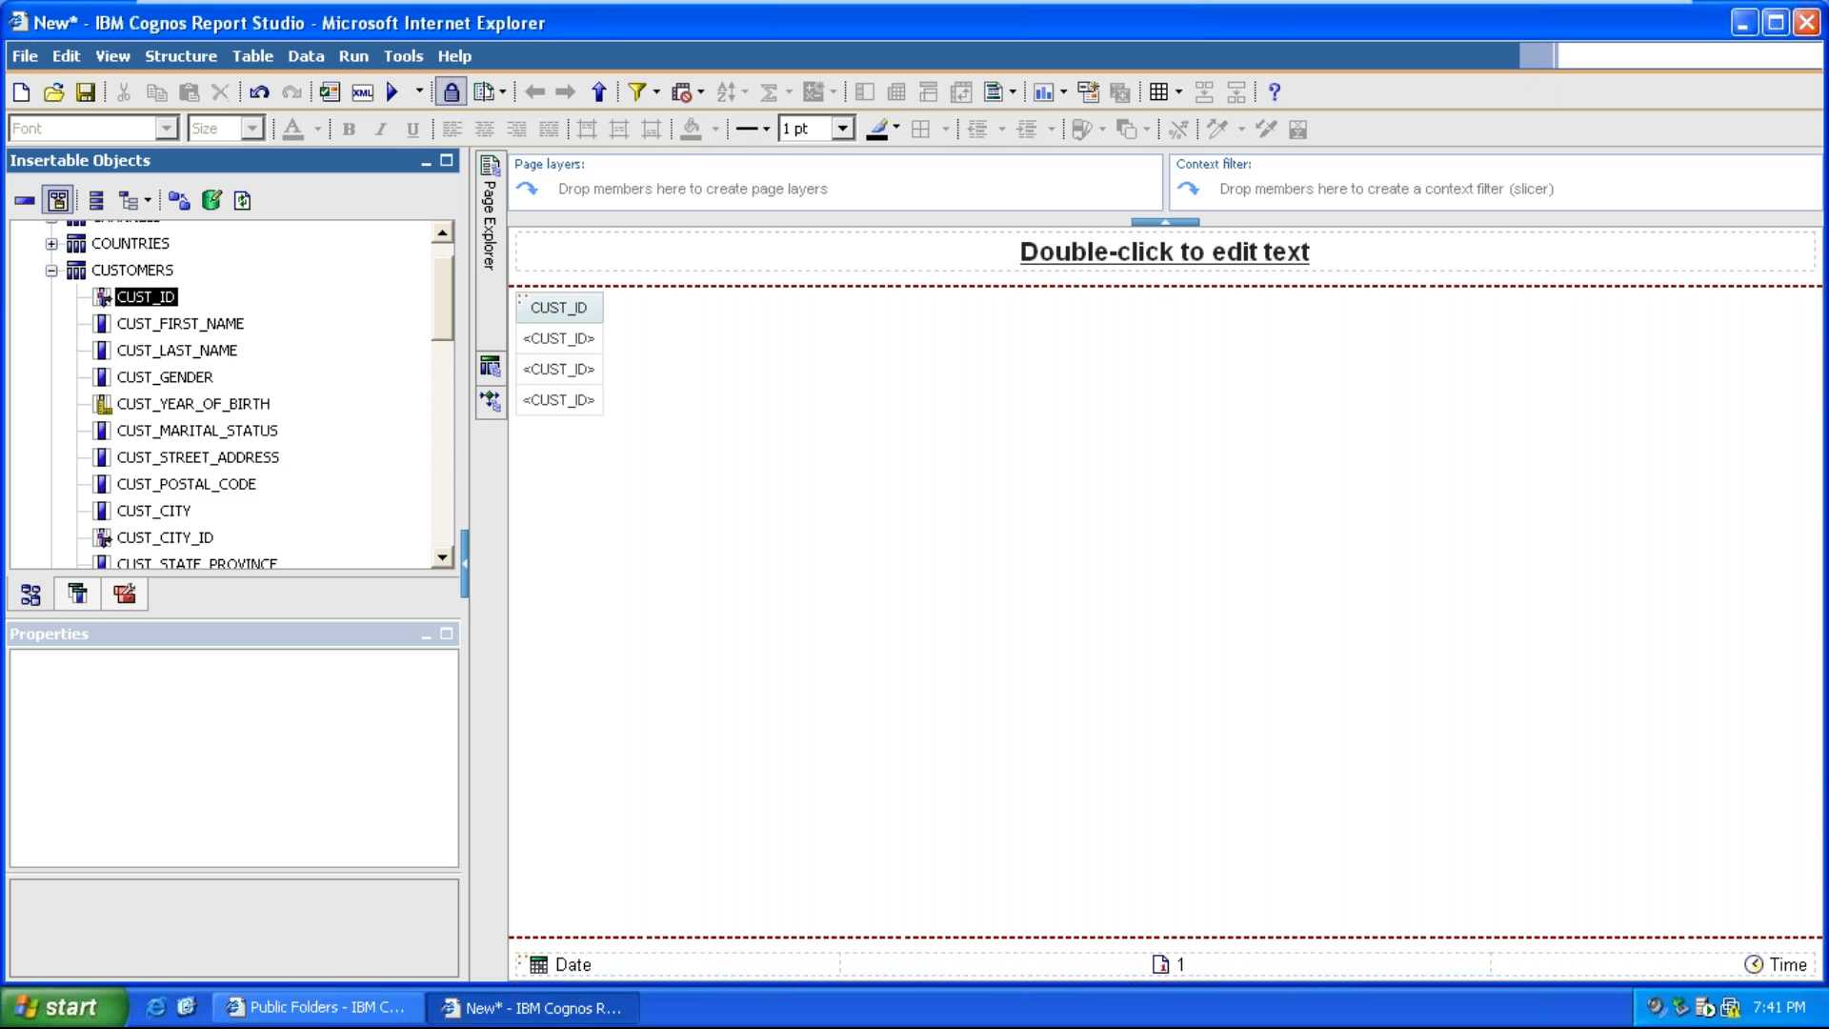
pyautogui.moveTo(181, 324); pyautogui.dragTo(397, 394)
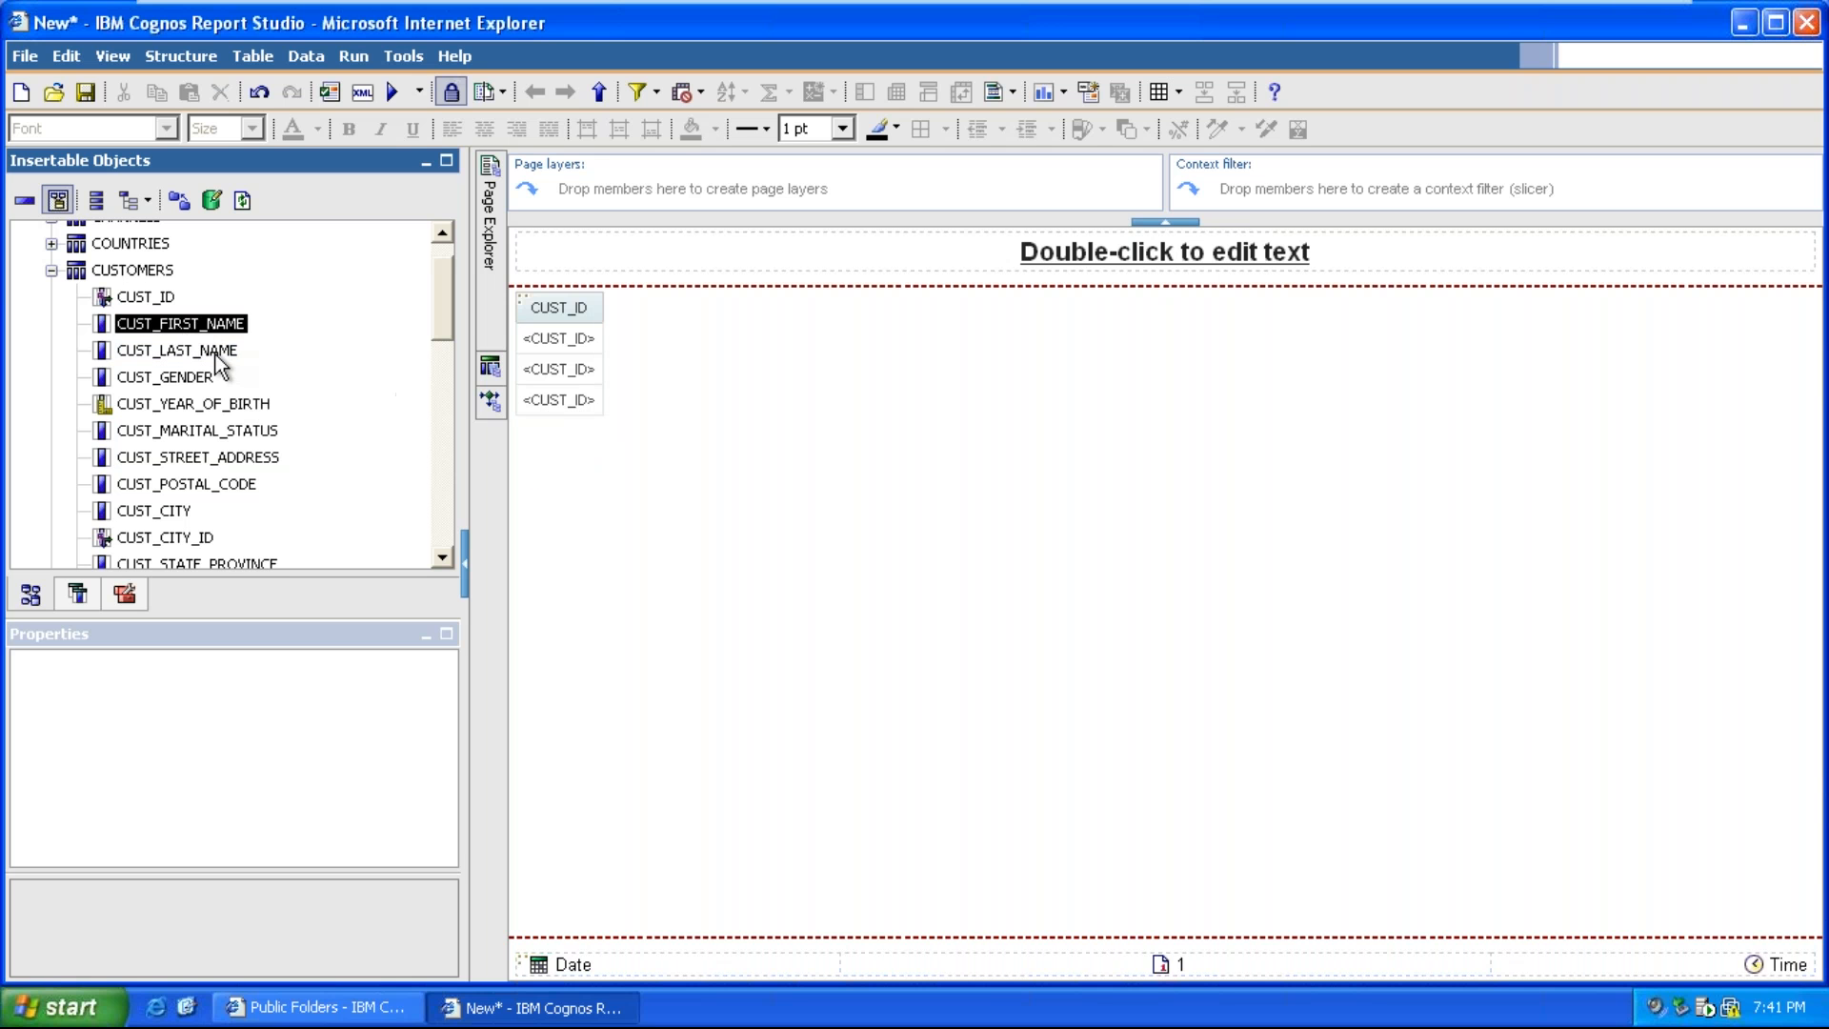
pyautogui.moveTo(215, 355); pyautogui.dragTo(718, 391)
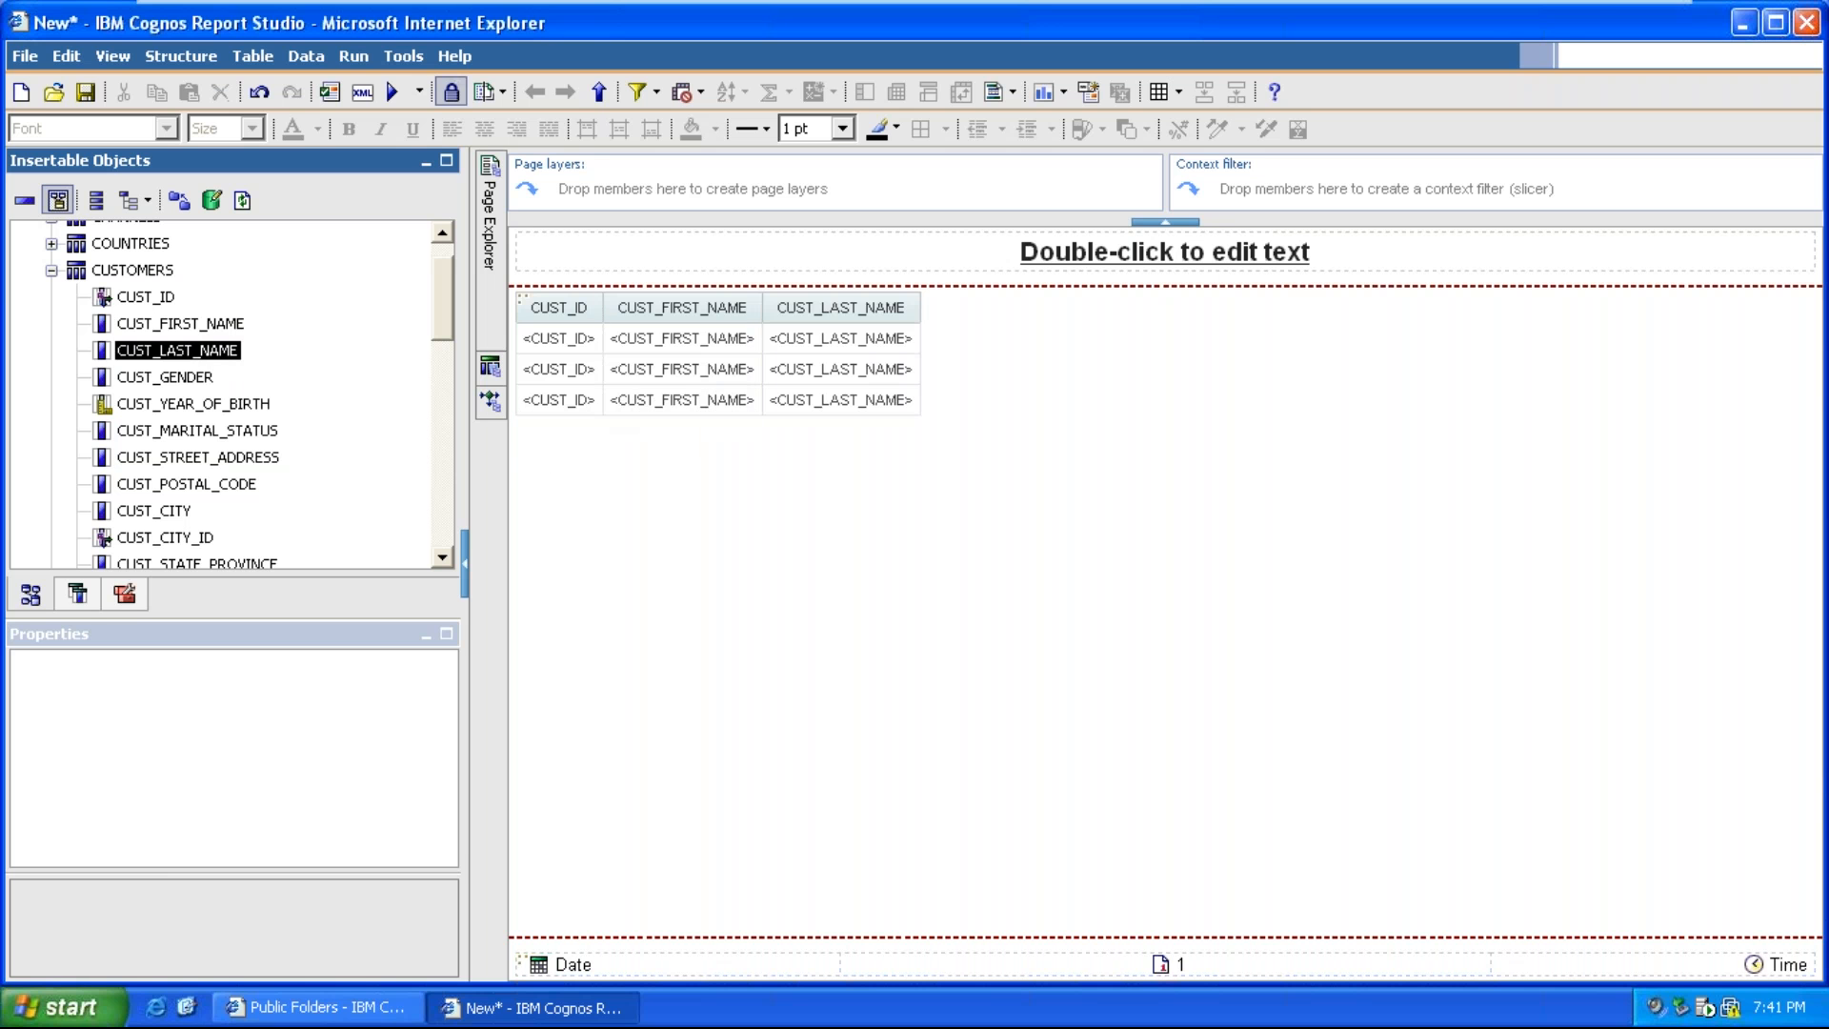
pyautogui.scroll(-2, 292, 387)
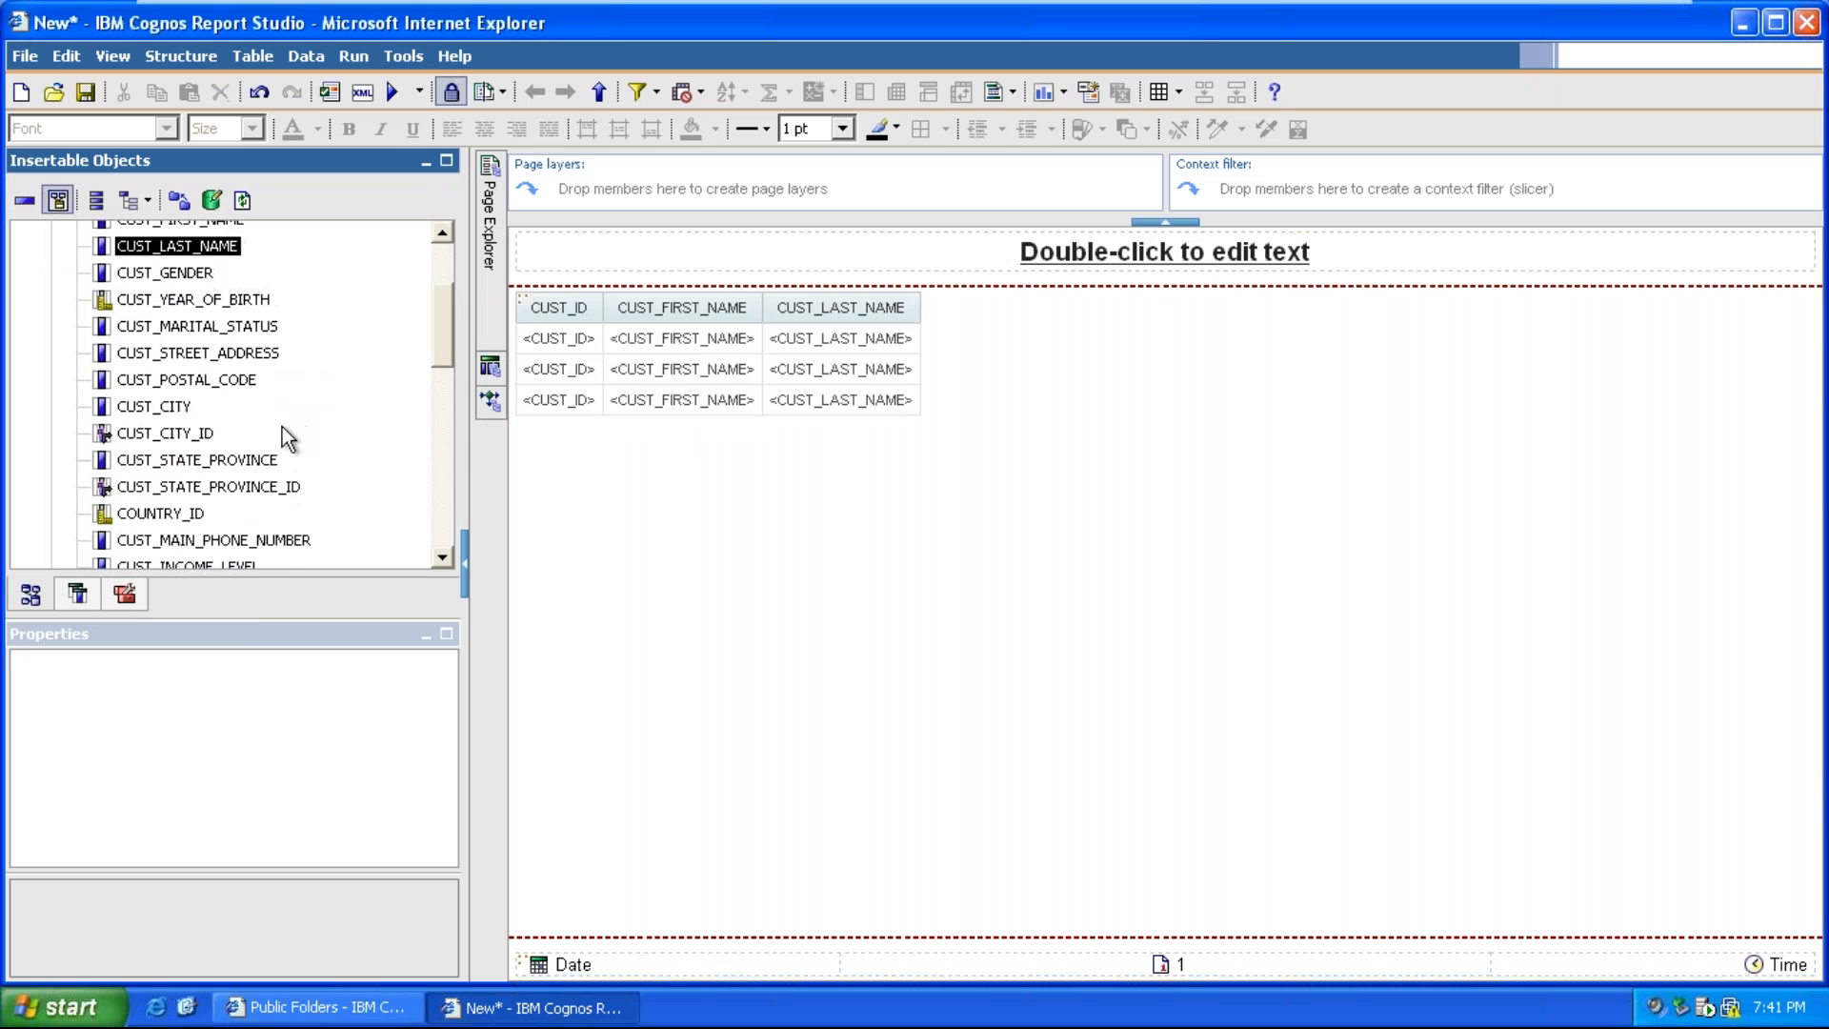
pyautogui.moveTo(170, 410); pyautogui.dragTo(534, 409)
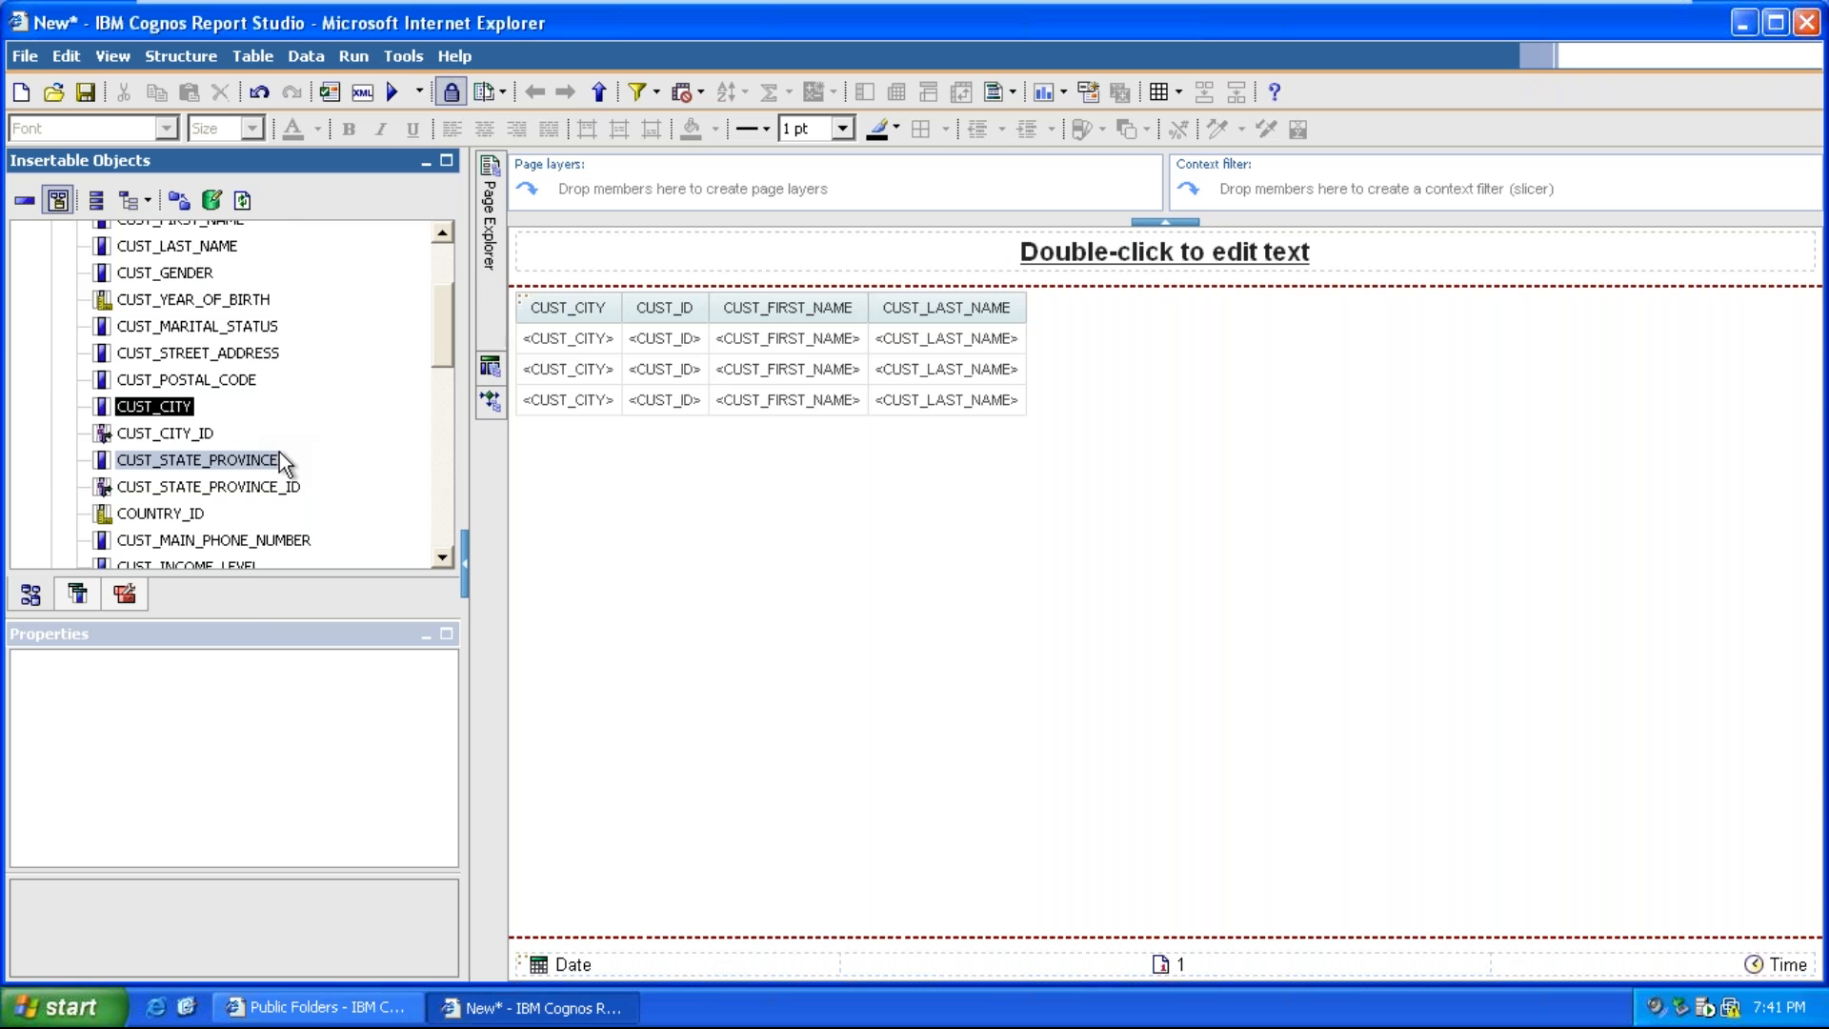
# Add AMOUNT_SOLD from SALES as the last column of the list
pyautogui.scroll(-6, 278, 451)
pyautogui.click(51, 339)
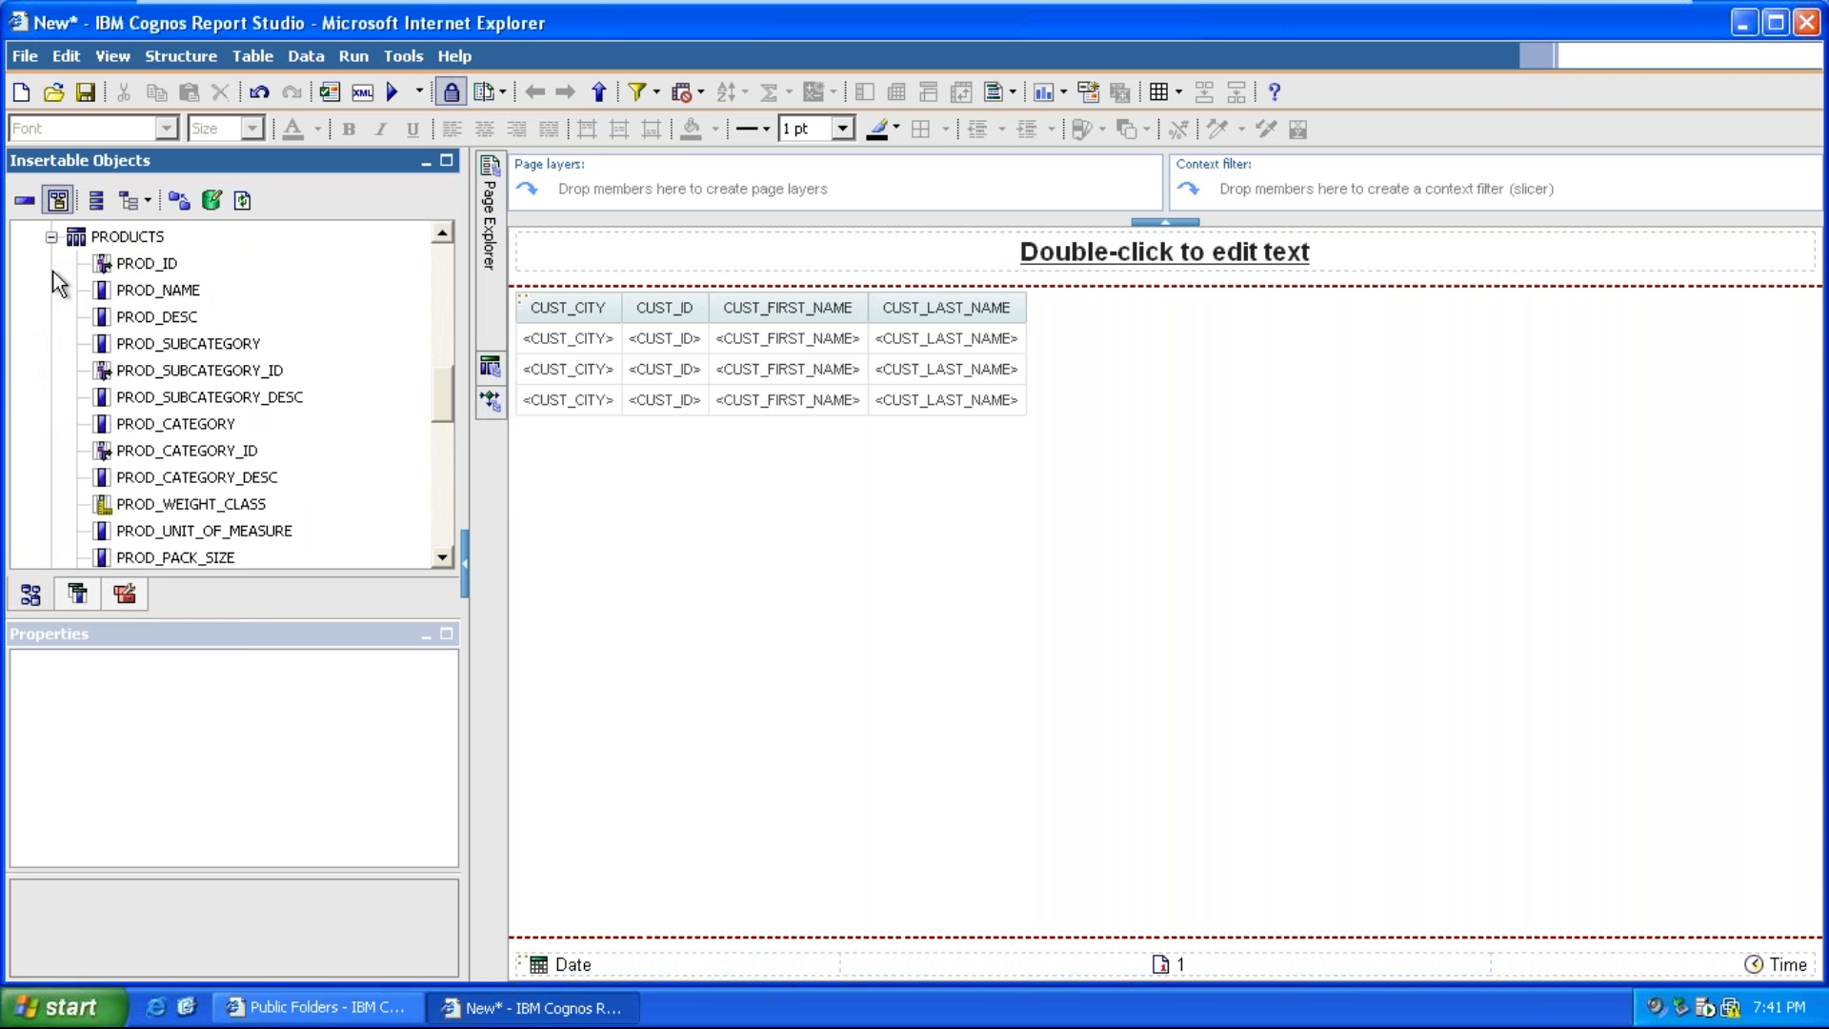
pyautogui.click(51, 238)
pyautogui.moveTo(168, 479); pyautogui.dragTo(903, 568)
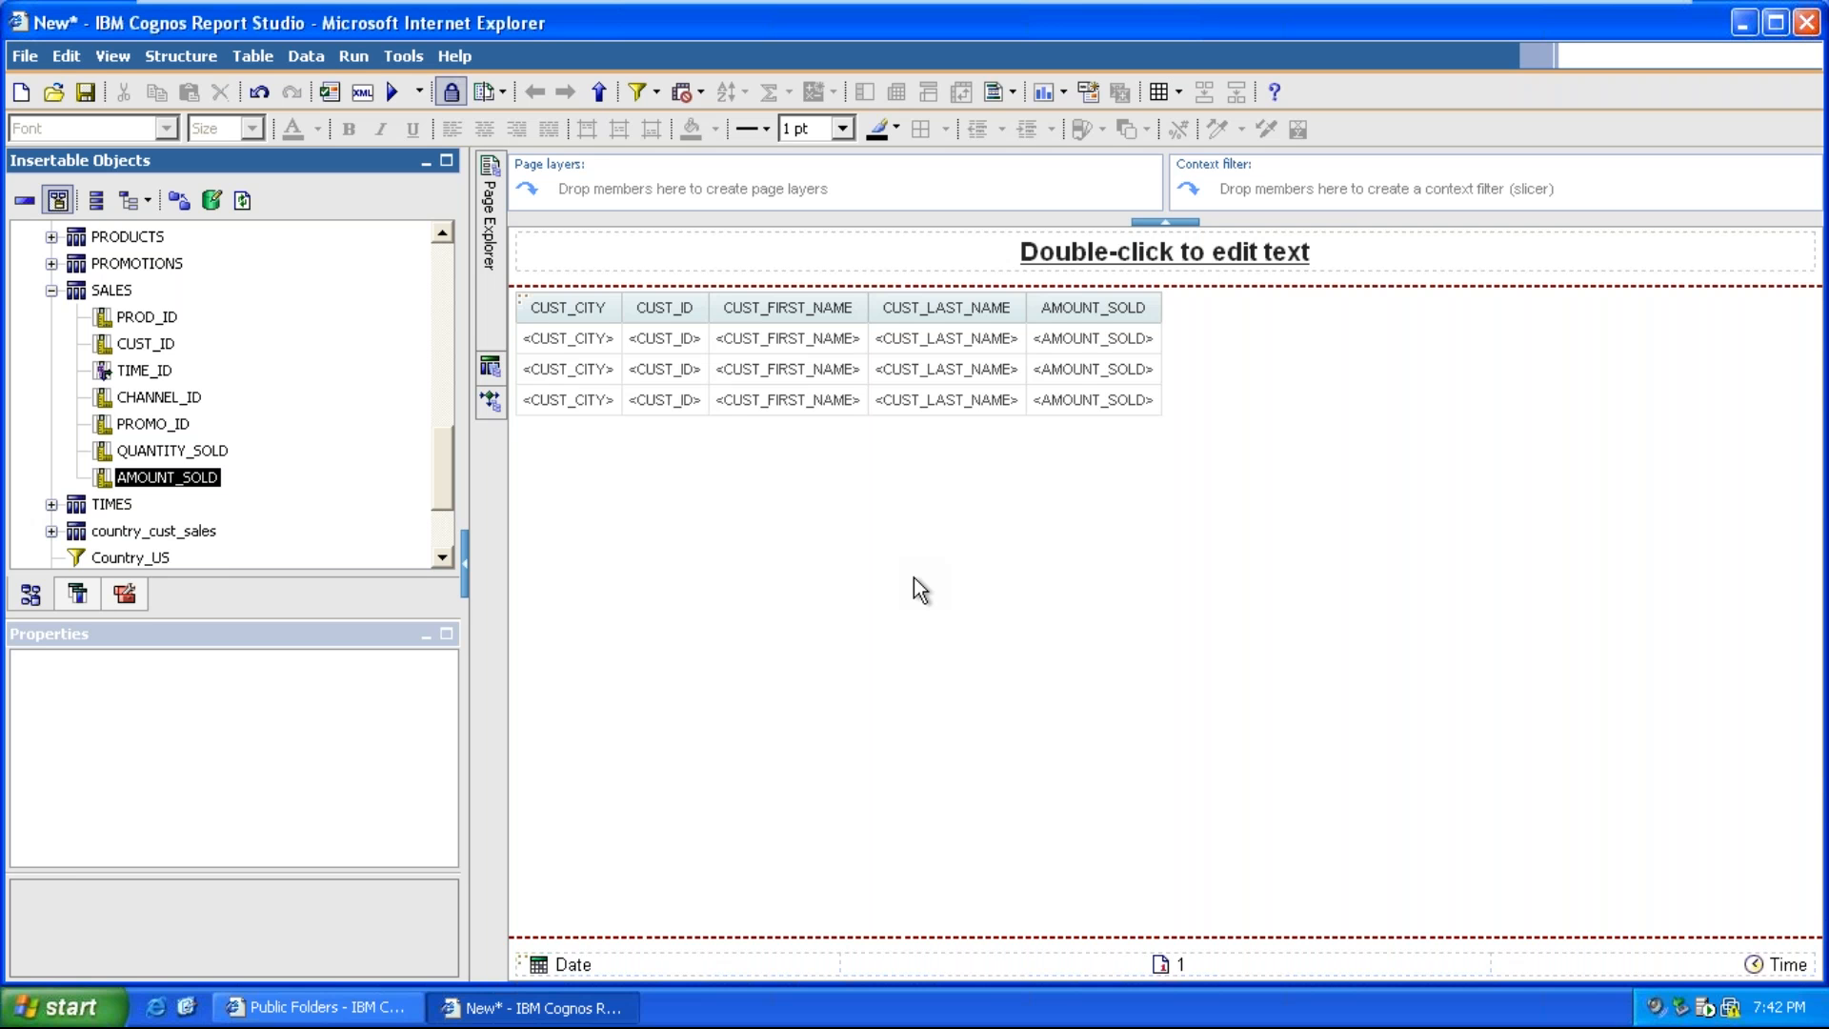
# Group the list by the CUST_CITY column and summarize AMOUNT_SOLD with a Total aggregation
pyautogui.click(563, 351)
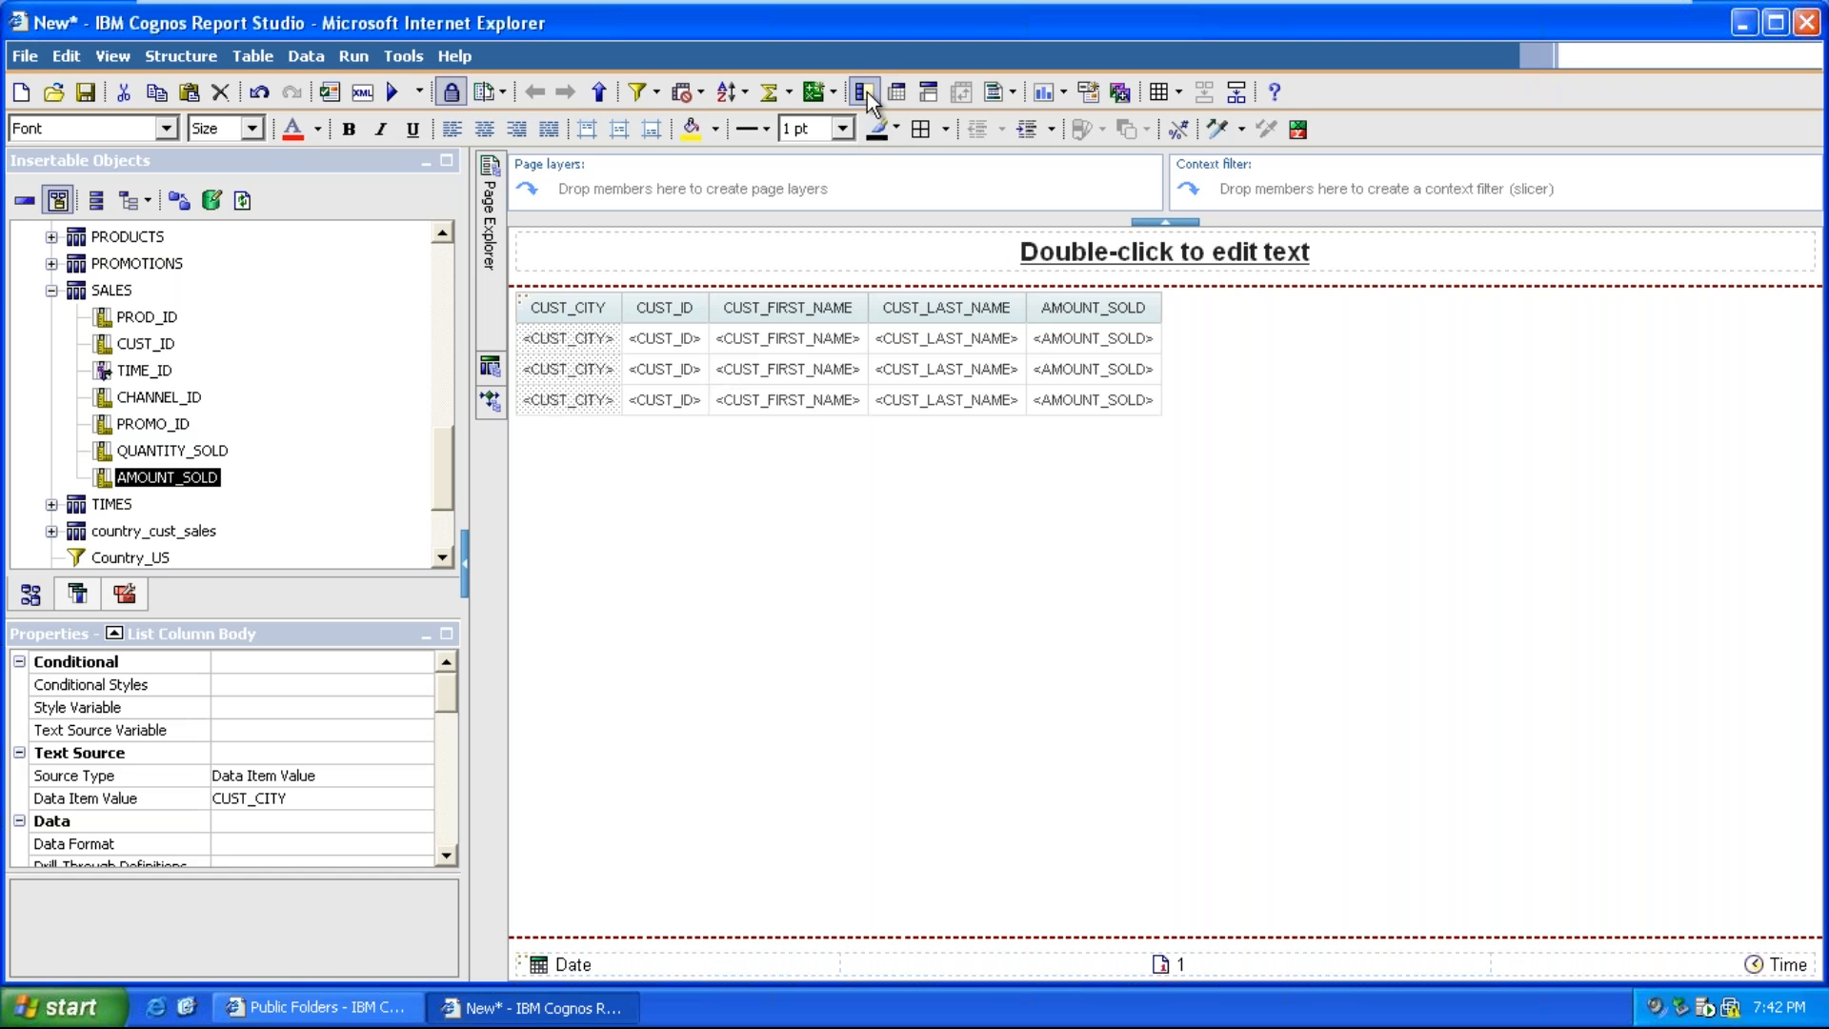
pyautogui.click(864, 92)
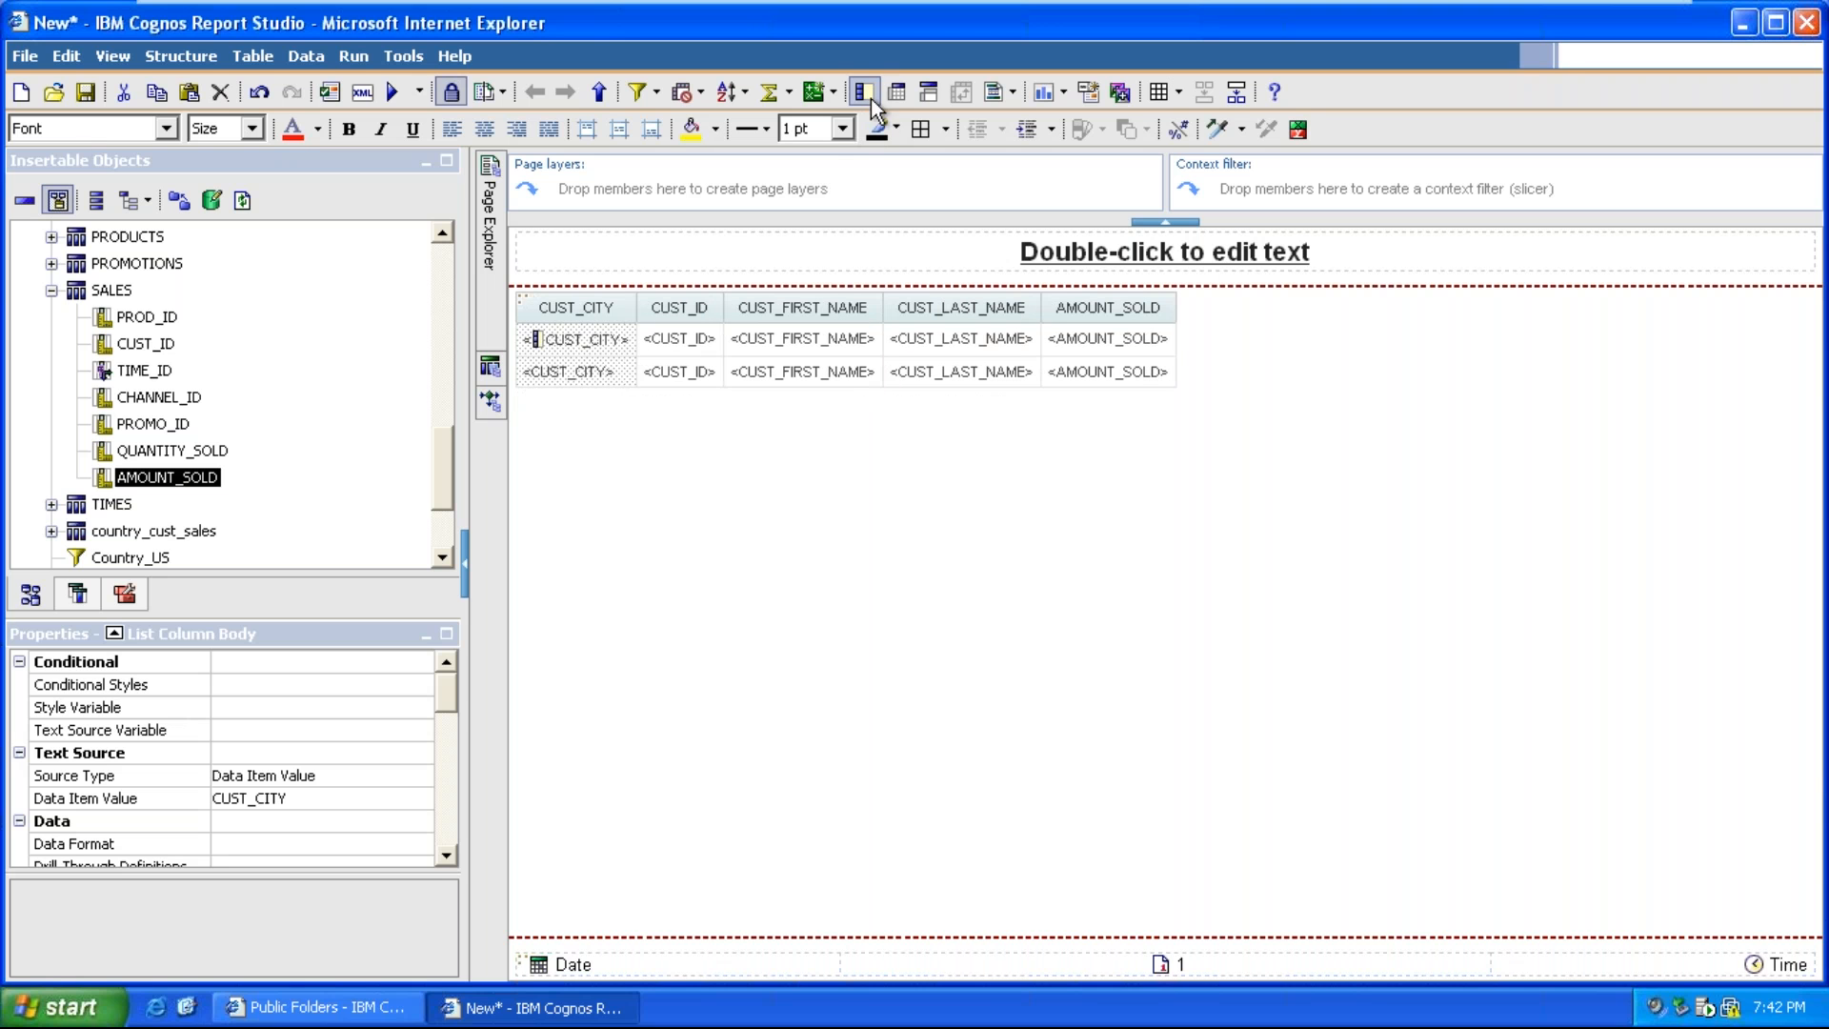
pyautogui.click(1130, 370)
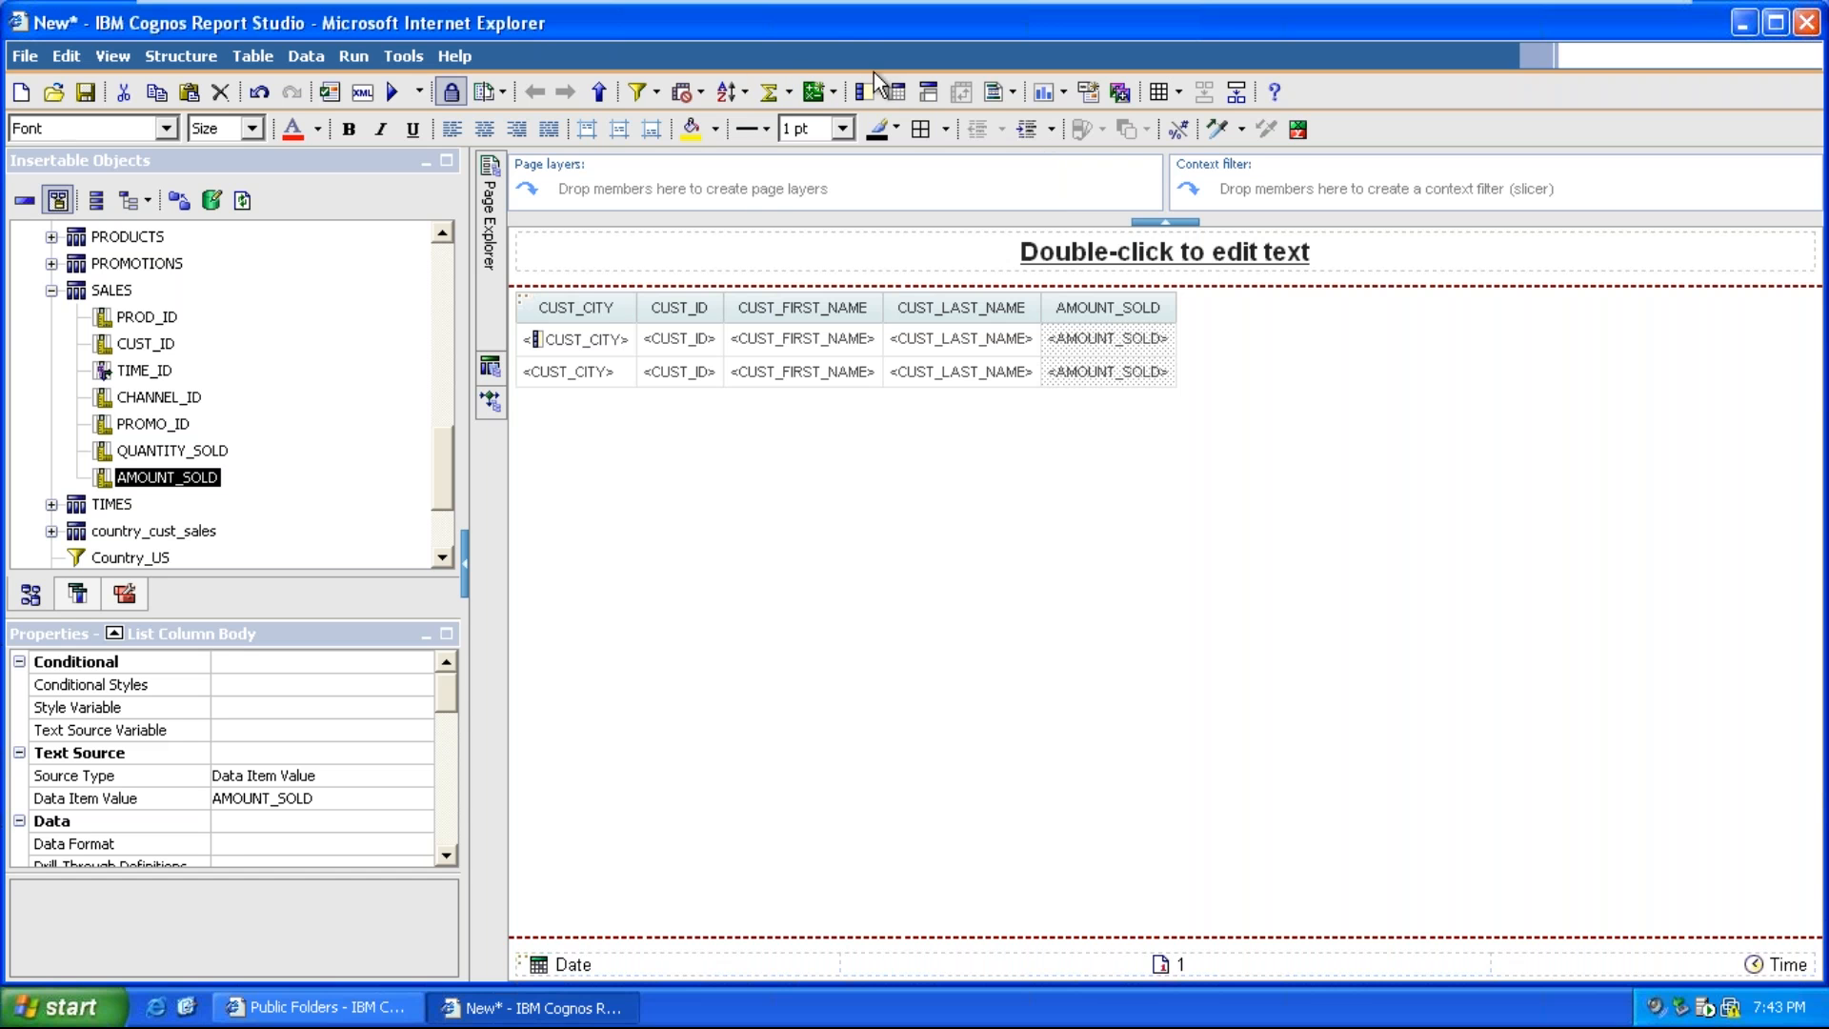
pyautogui.click(794, 101)
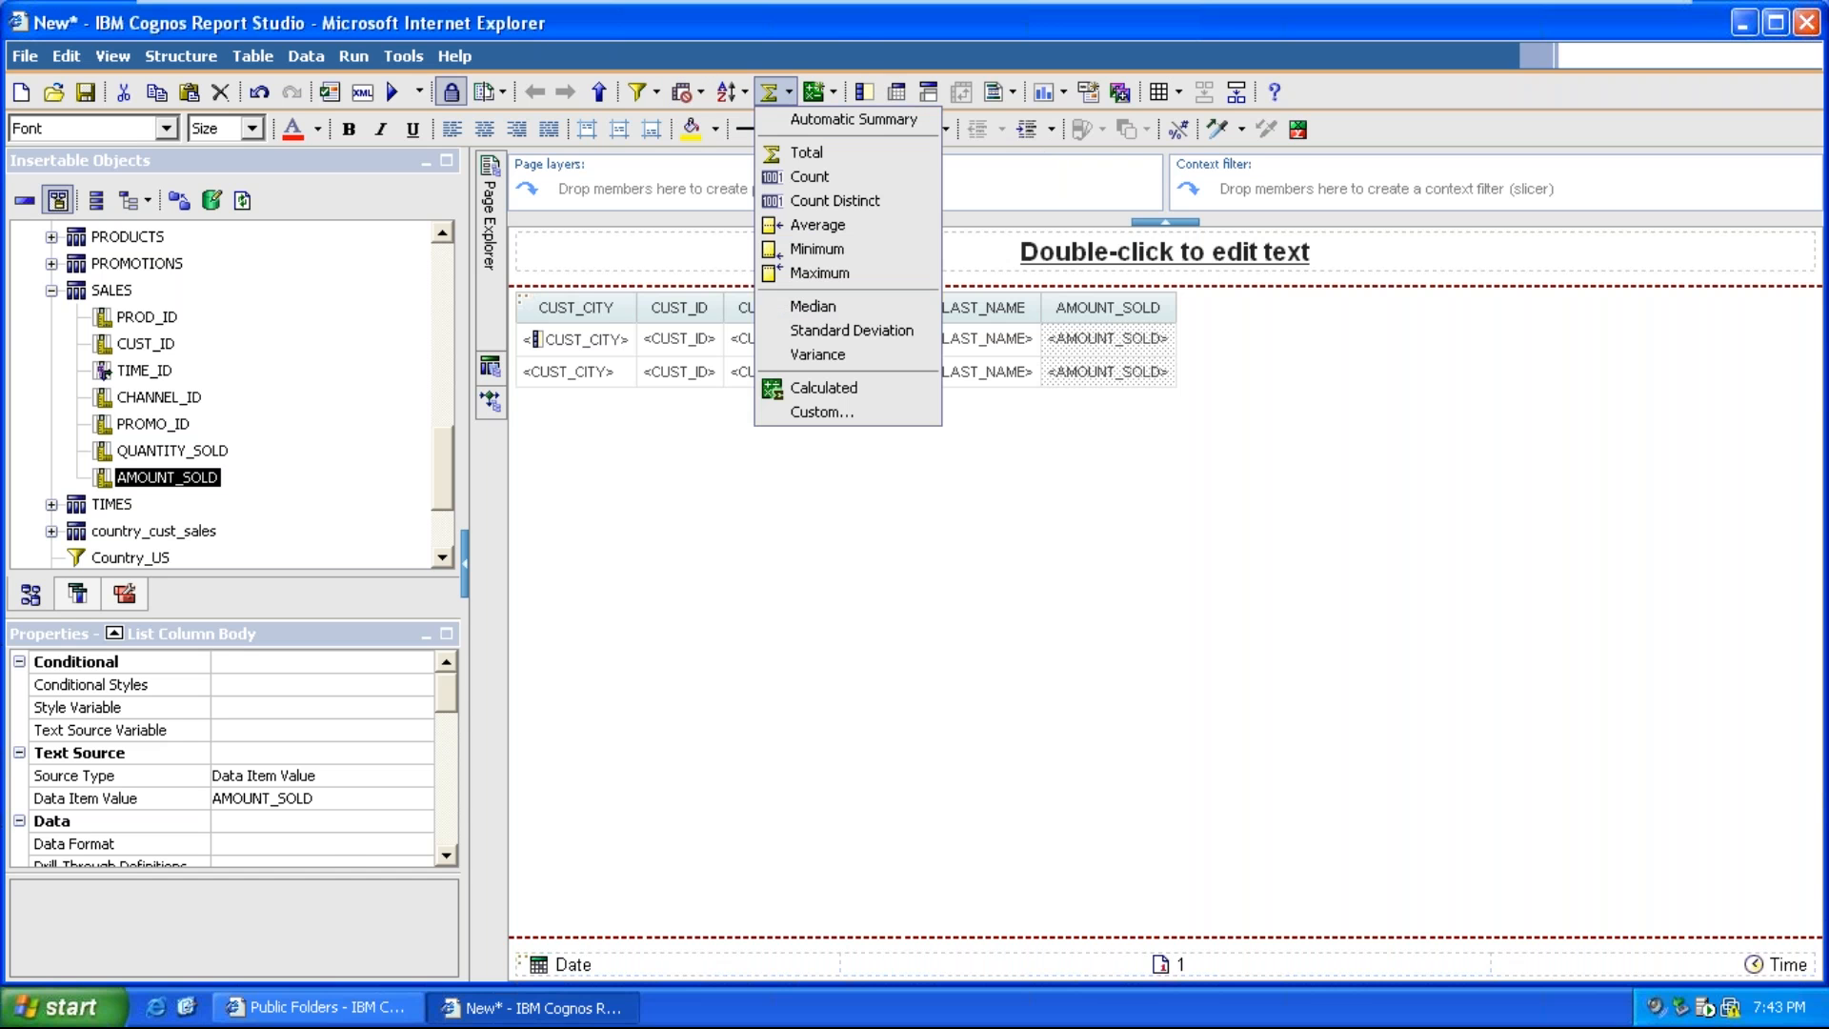
pyautogui.click(827, 152)
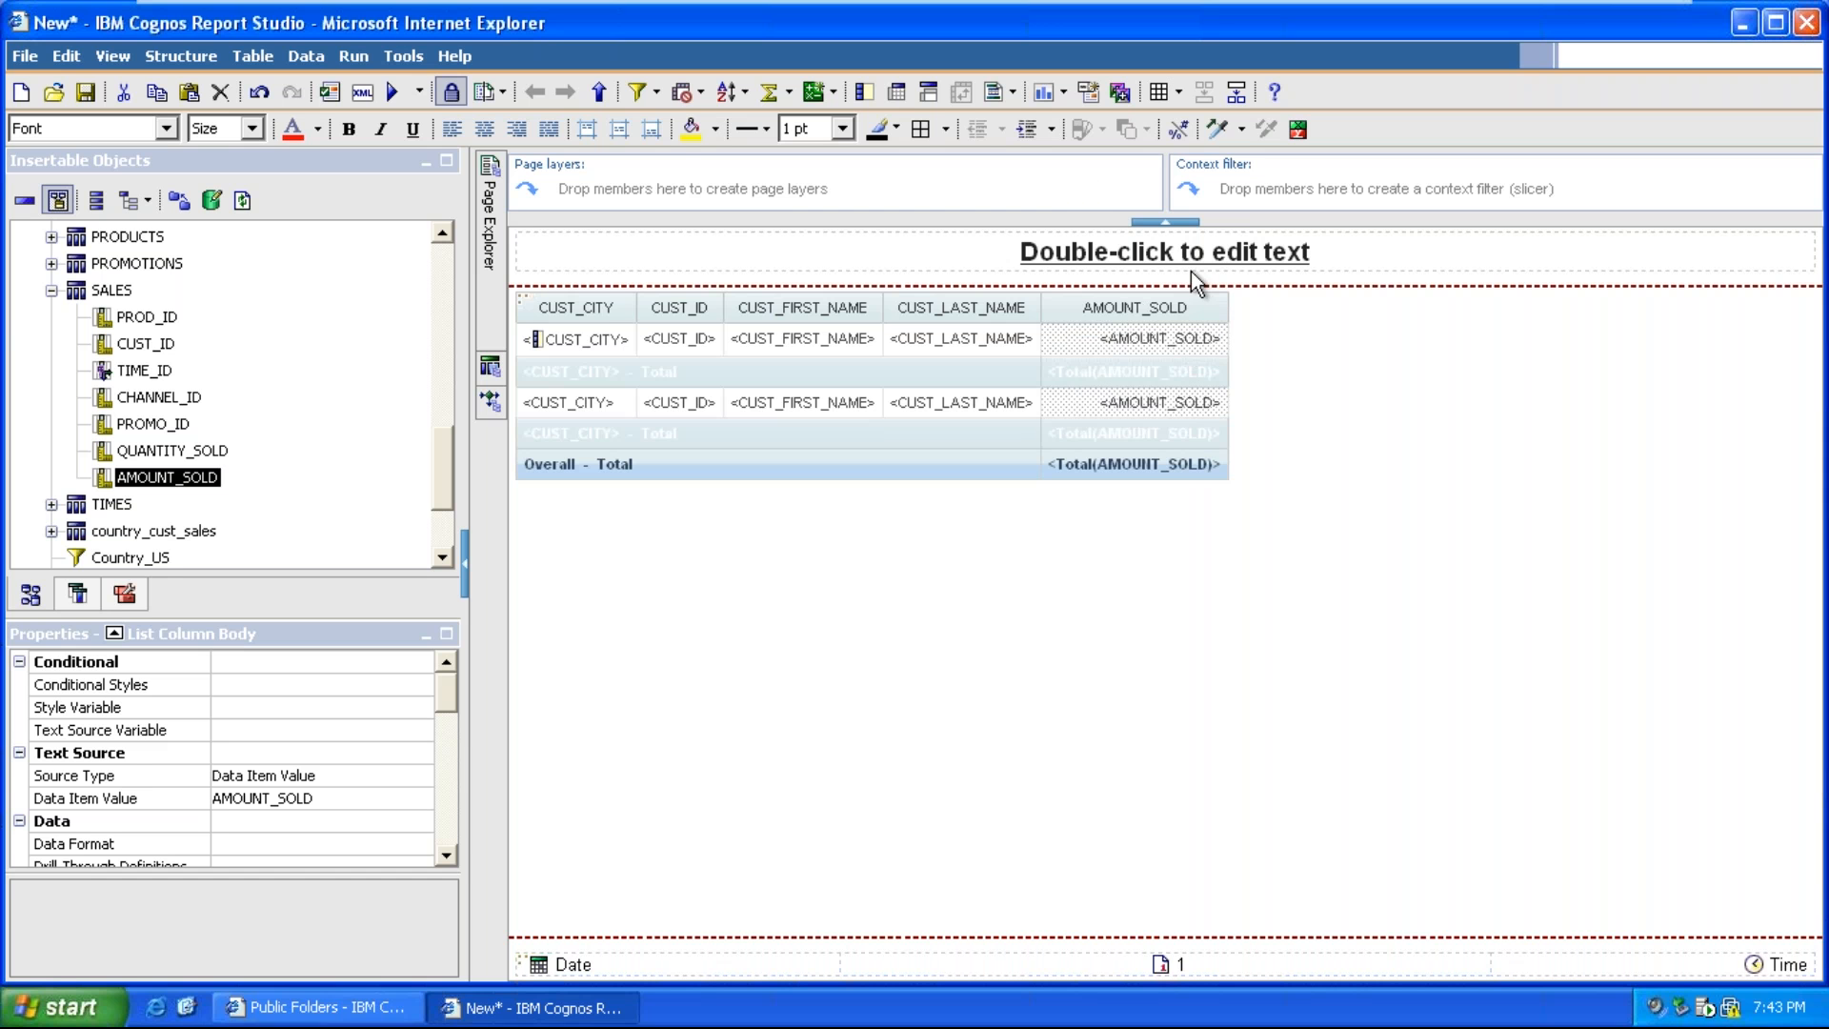
# Set the report's title text to "city,customer sales" and copy that text for reuse
pyautogui.doubleClick(1164, 252)
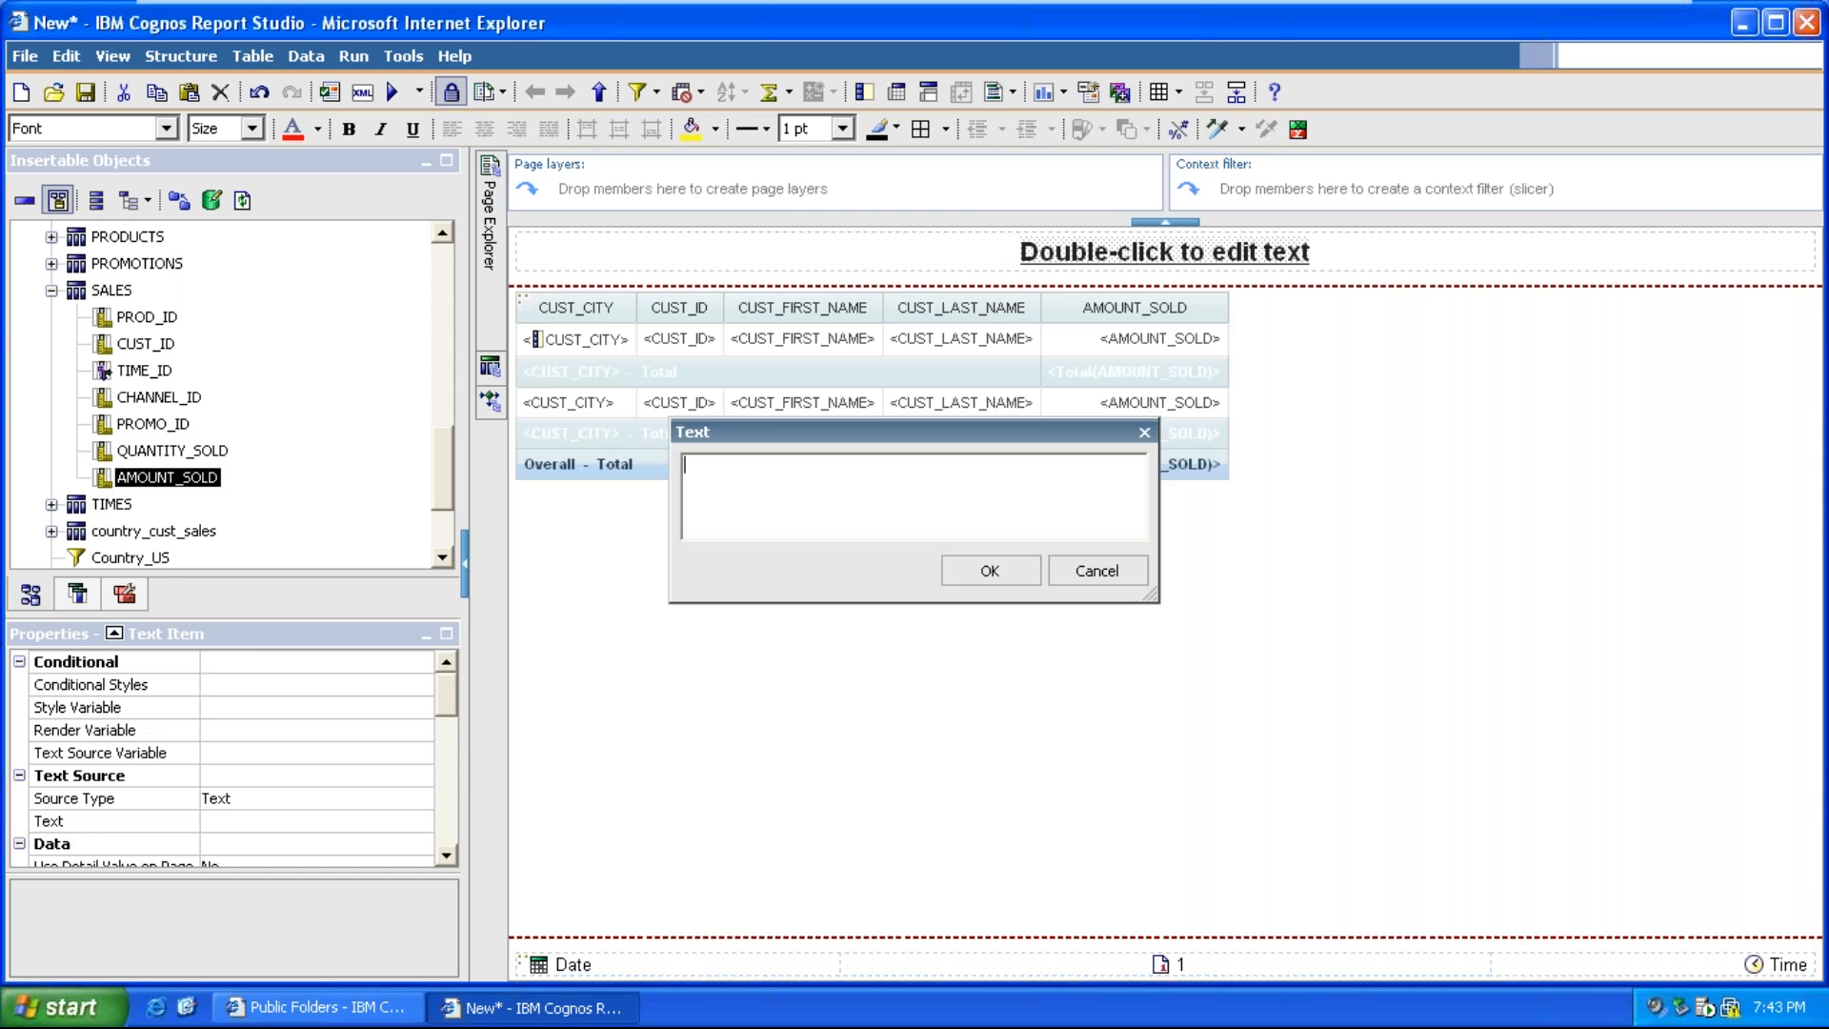
pyautogui.write('city,customer sales')
pyautogui.hotkey('ctrl', 'a')
pyautogui.hotkey('ctrl', 'c')
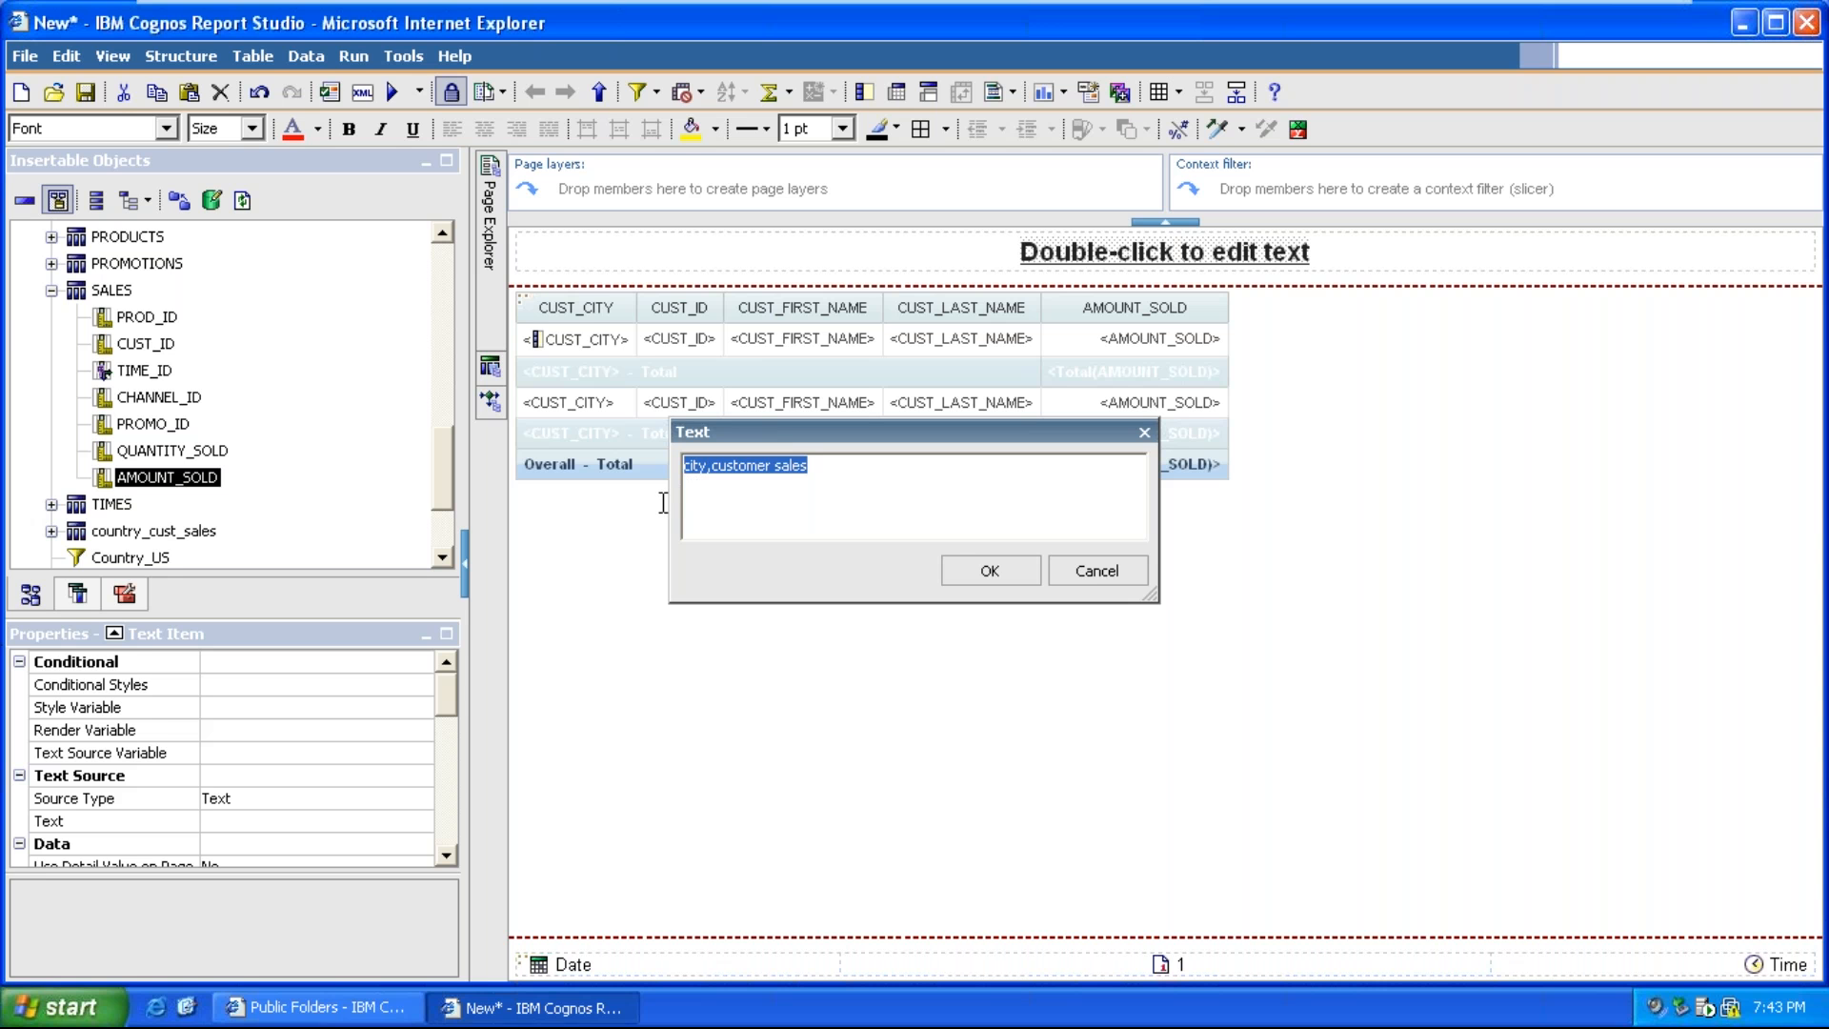
pyautogui.click(1017, 572)
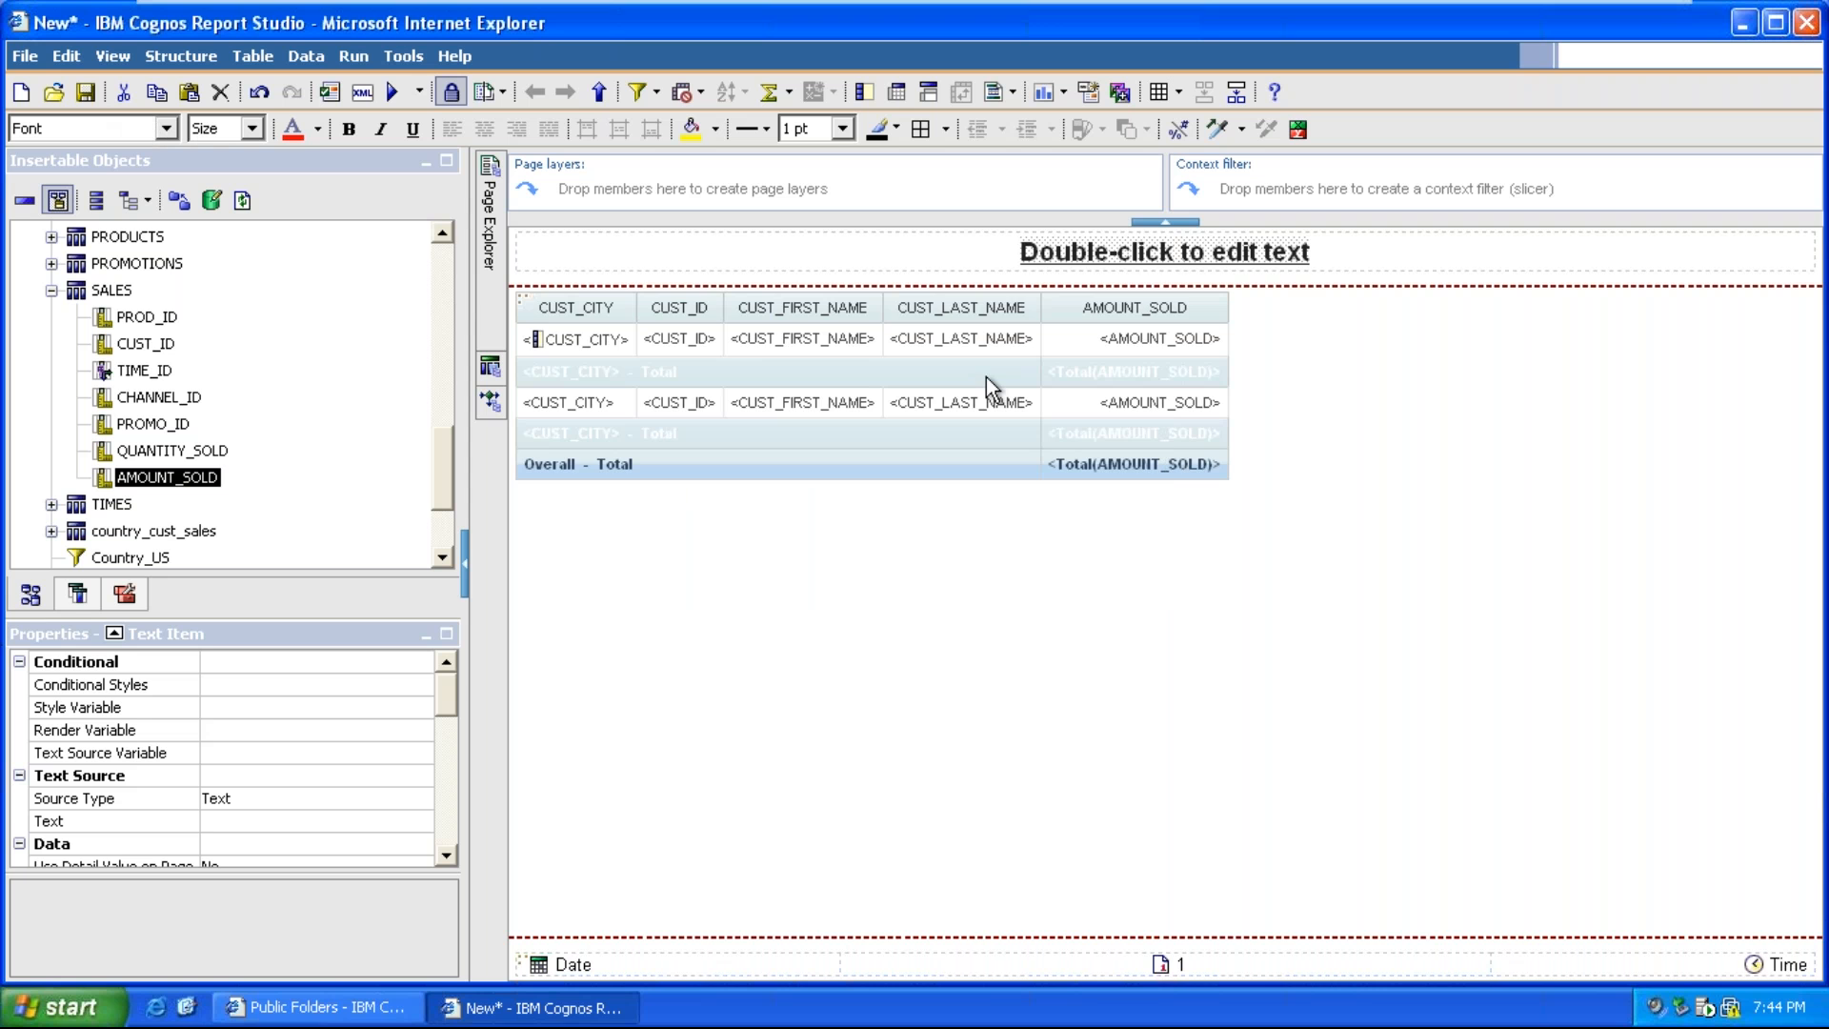
# Save the report as "city,customer sales" in the customer_sales public folder
pyautogui.hotkey('ctrl', 's')
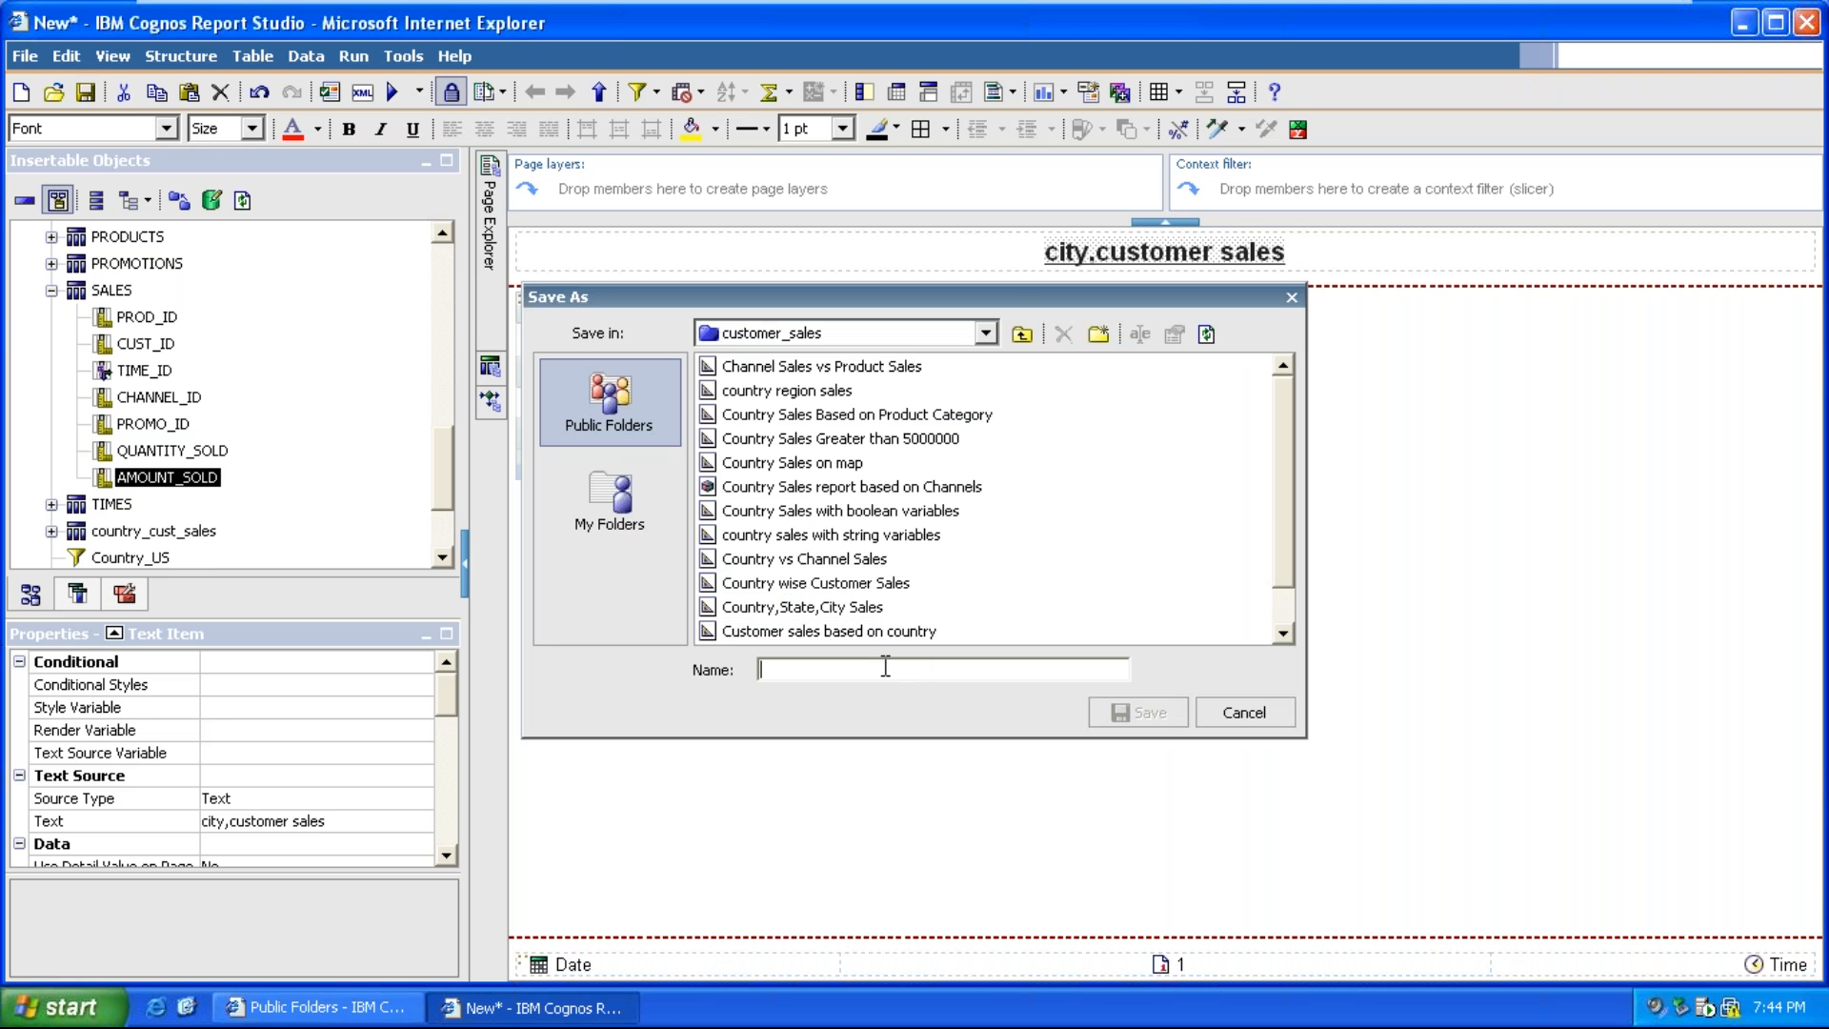
pyautogui.hotkey('ctrl', 'v')
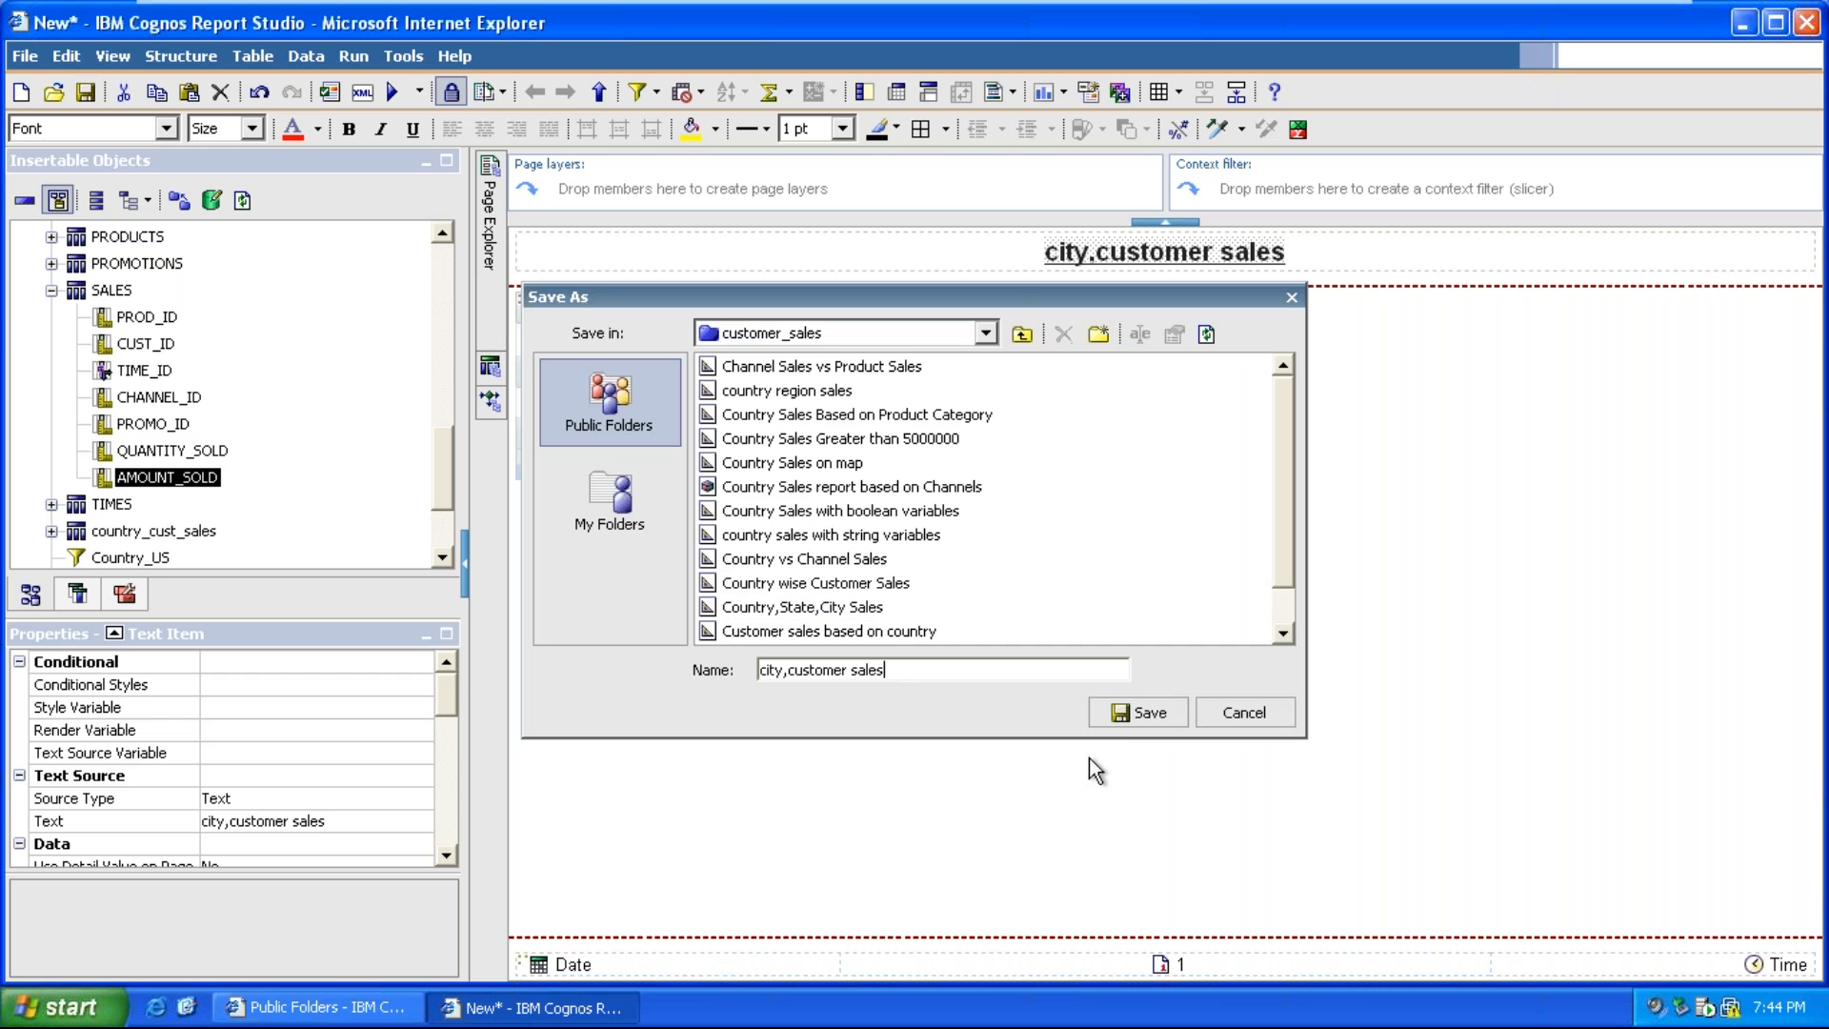
pyautogui.click(1134, 714)
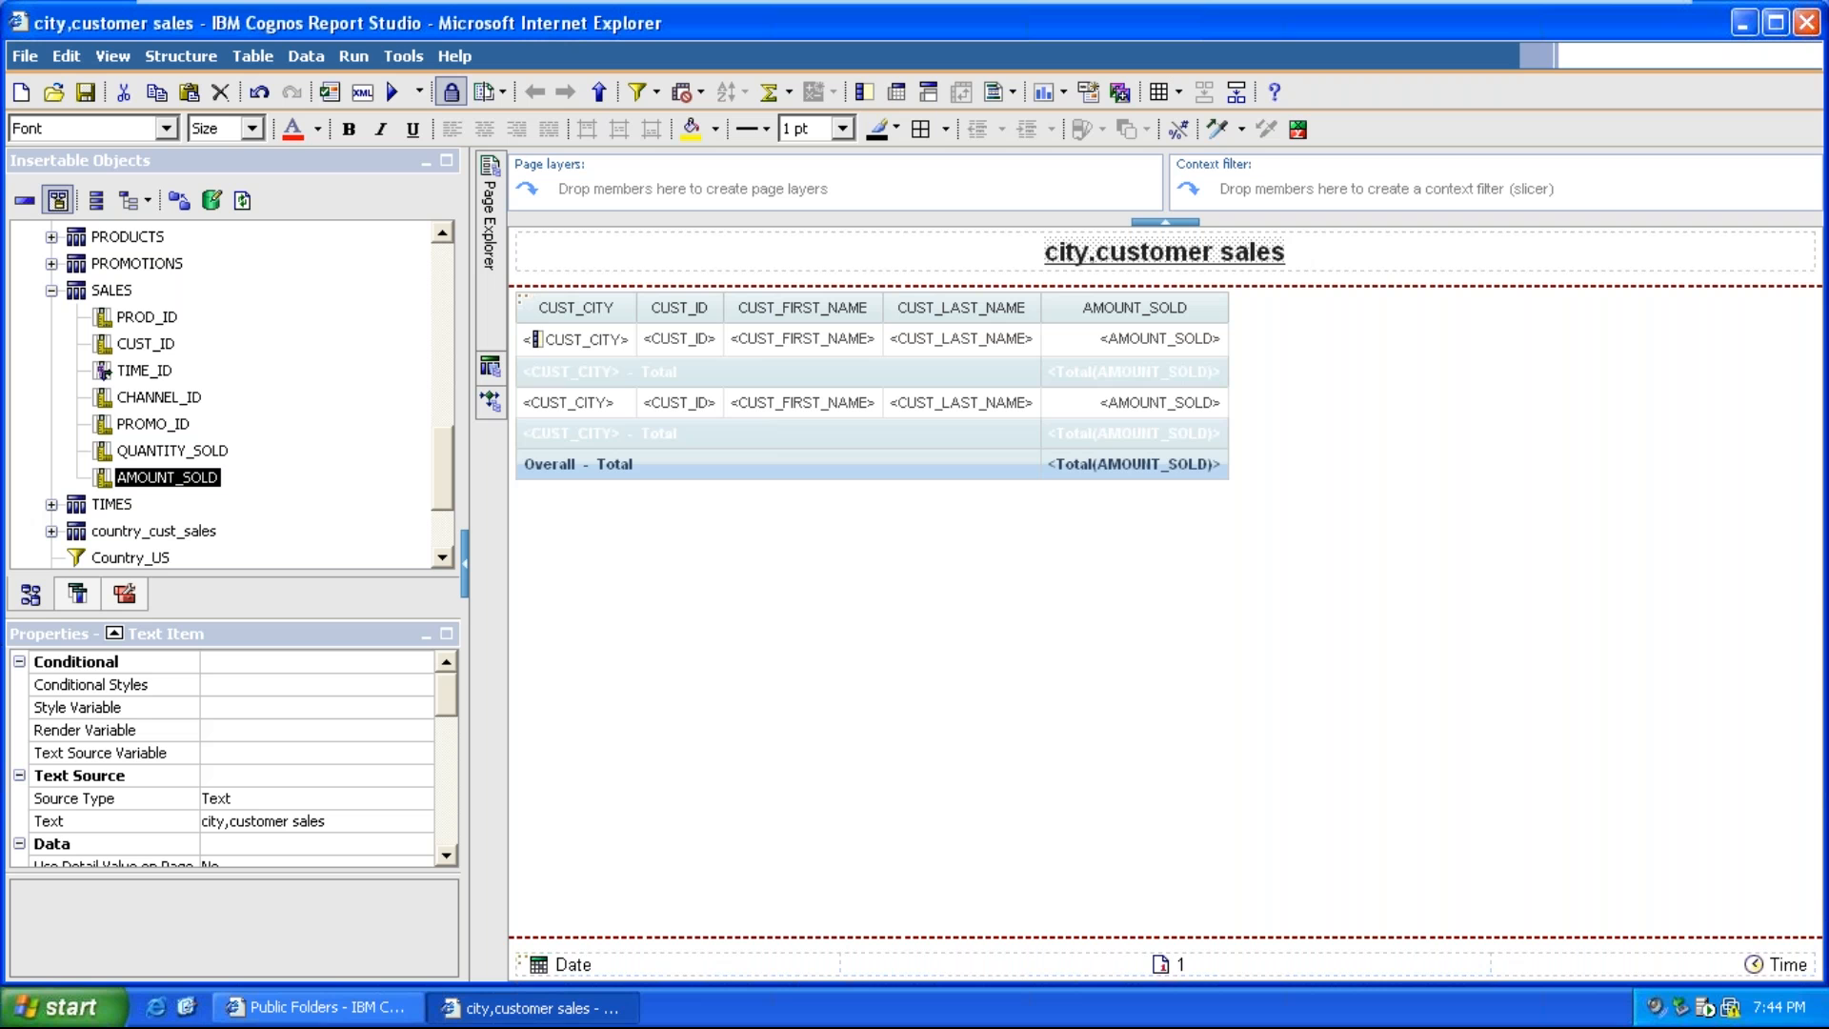
# Open the saved "Country,State,City Sales" report from the customer_sales folder
pyautogui.click(53, 91)
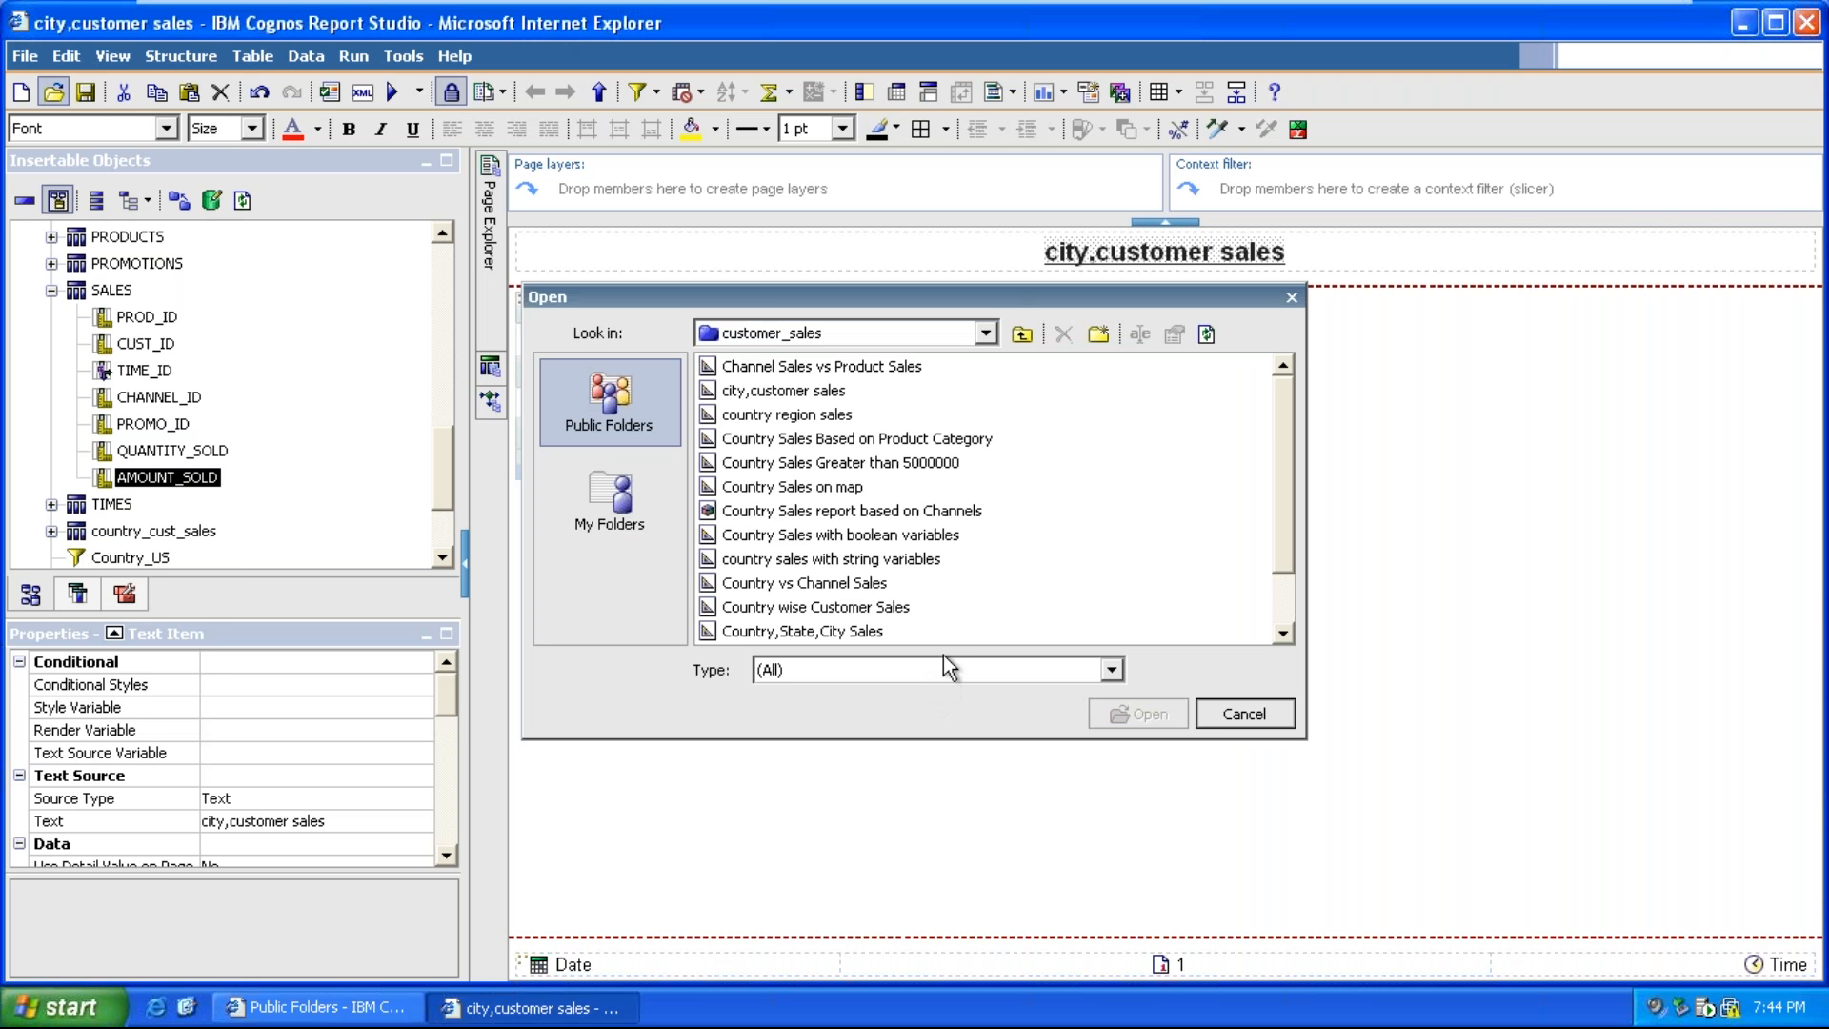
pyautogui.click(855, 631)
pyautogui.click(1115, 716)
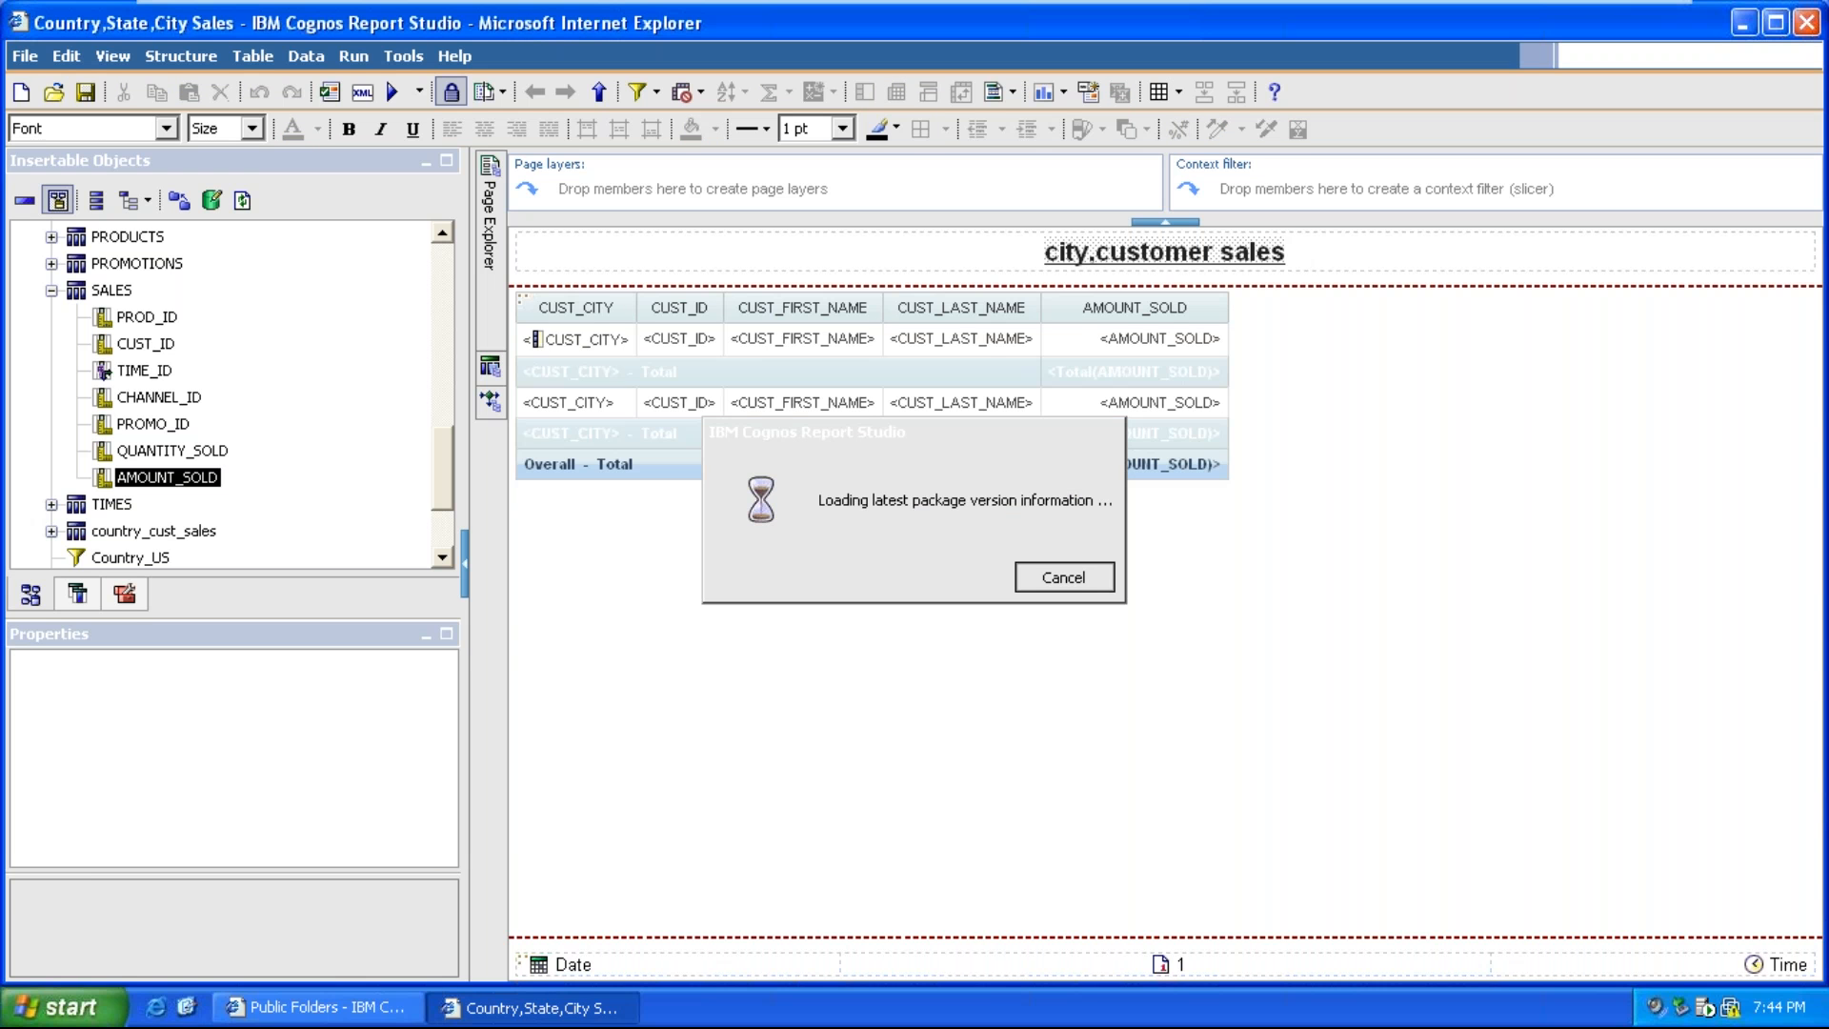
# Add a new drill-through definition to the CUST_CITY column of the list
pyautogui.click(1037, 339)
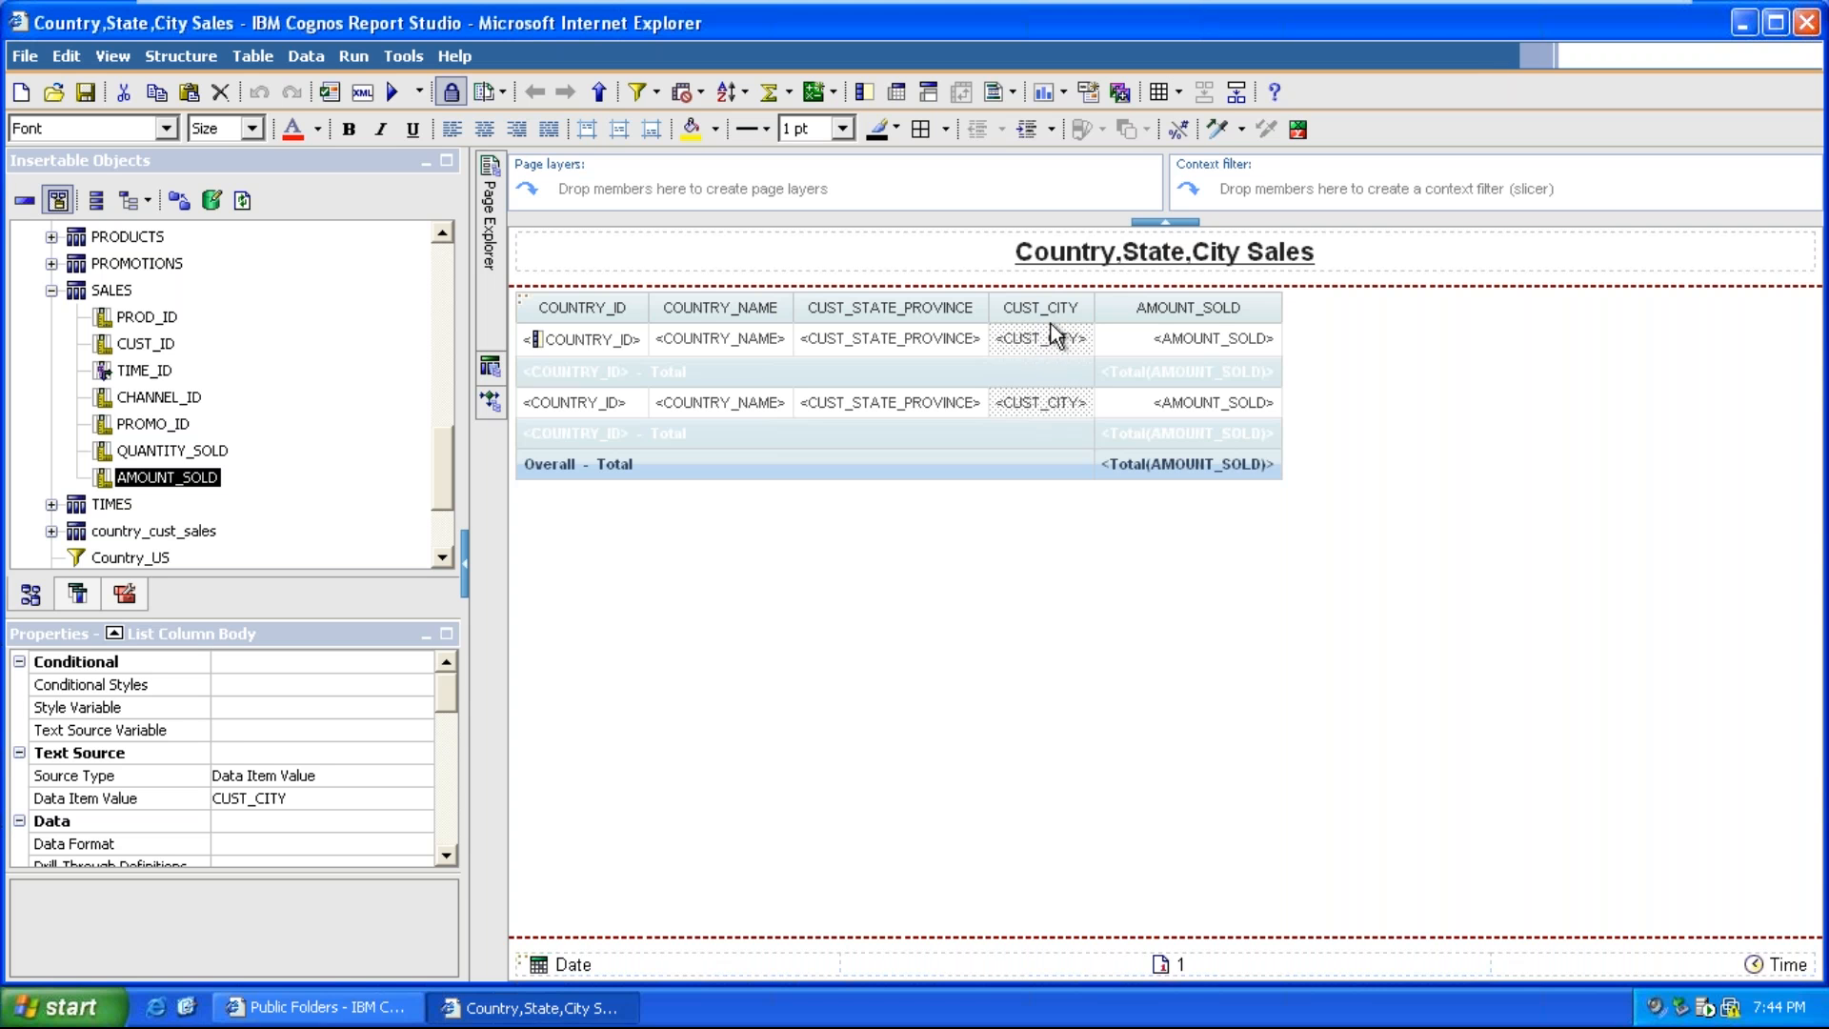
pyautogui.click(446, 862)
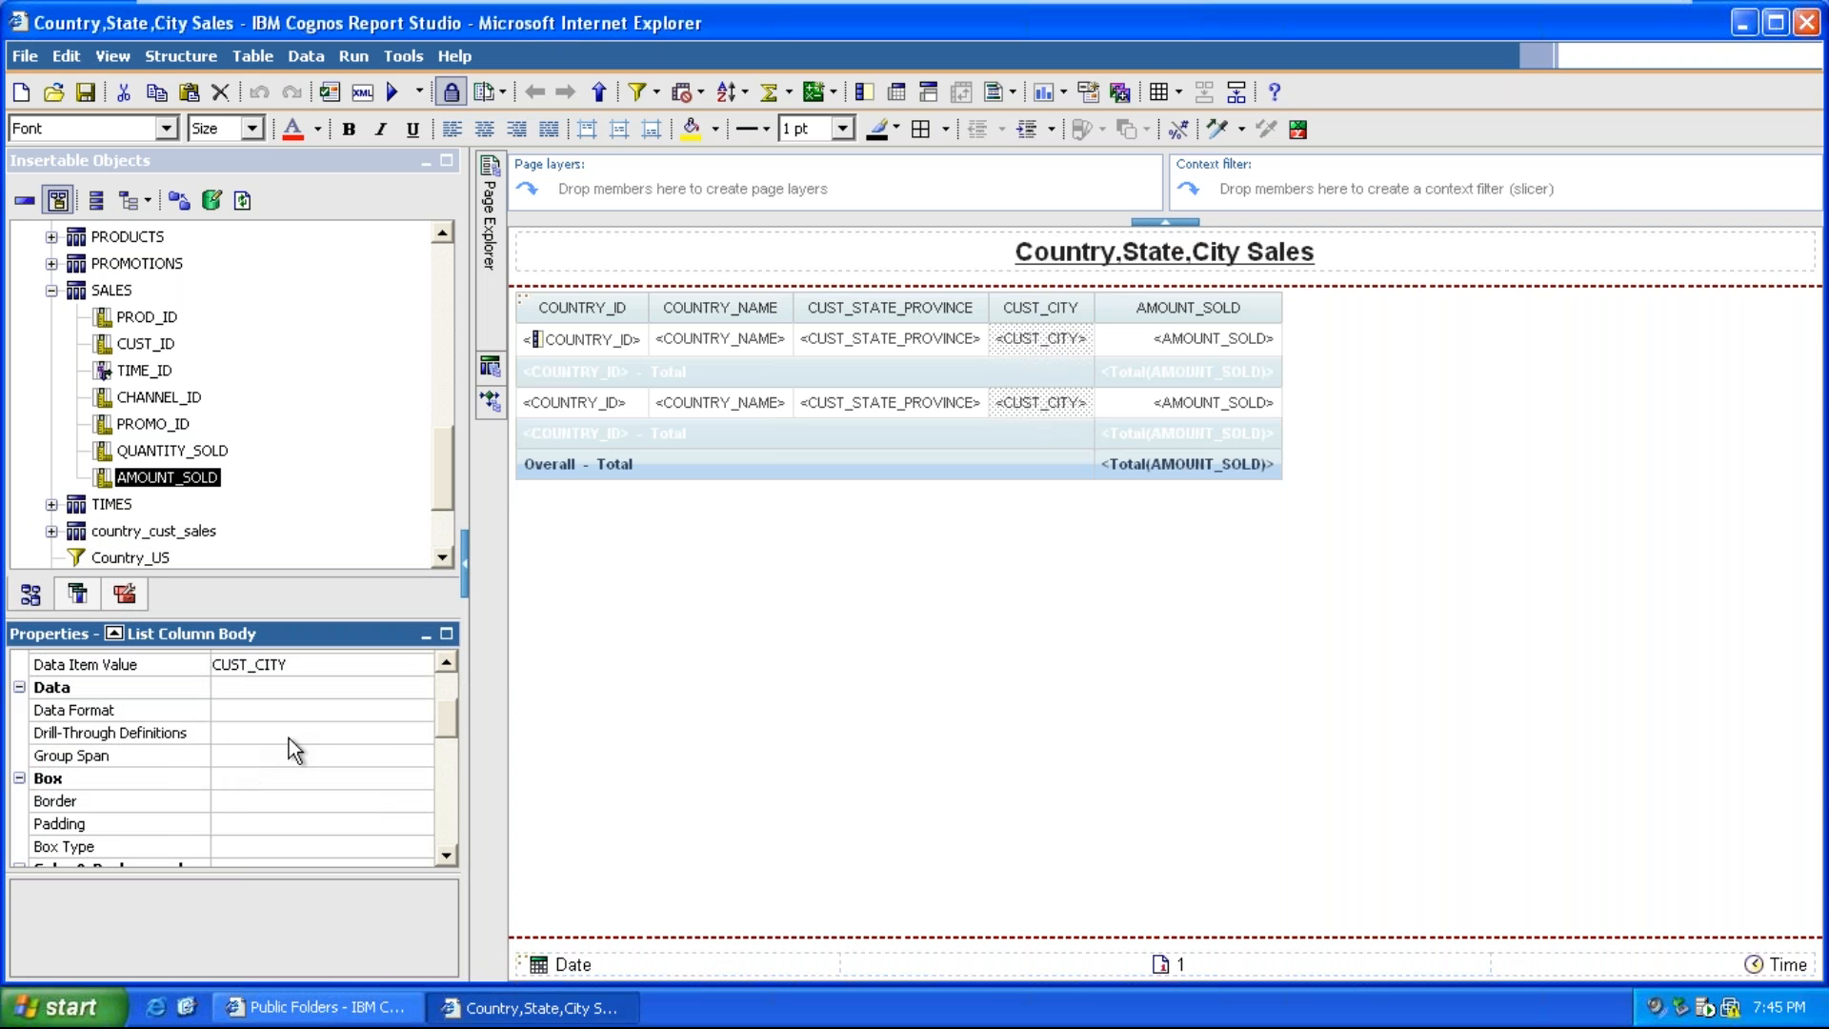
pyautogui.click(288, 739)
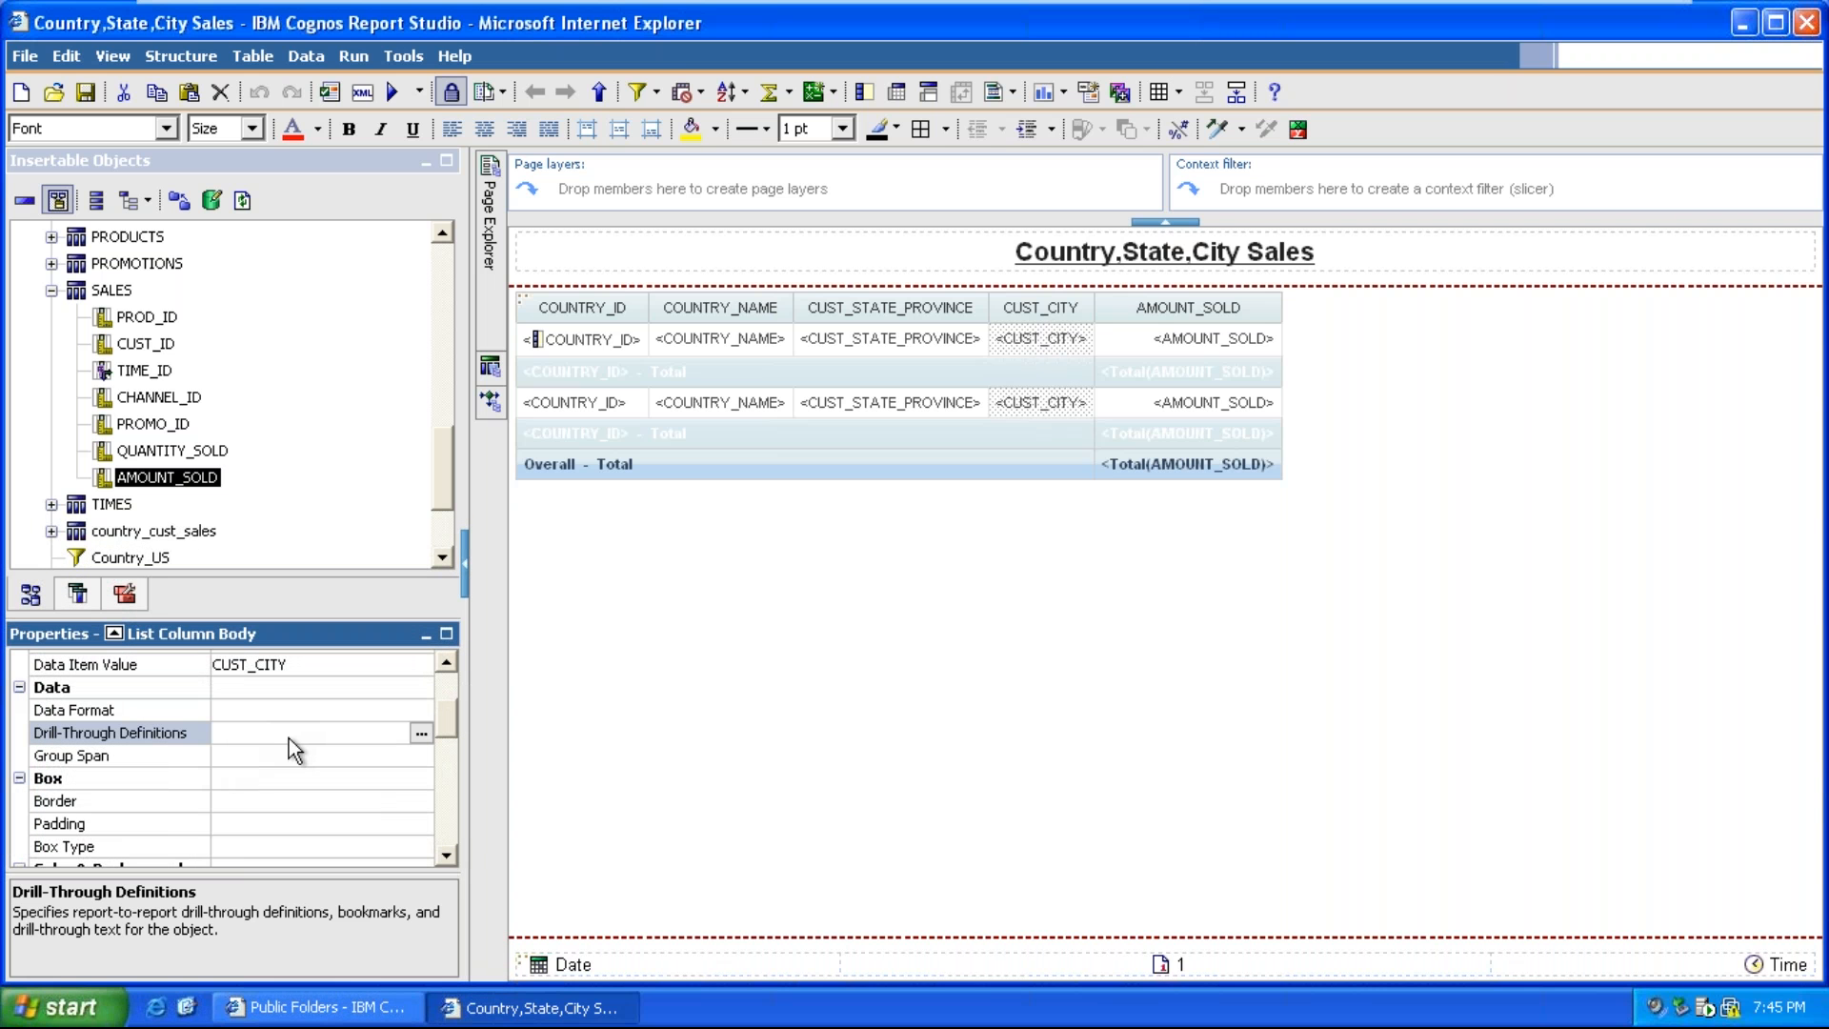
pyautogui.click(421, 736)
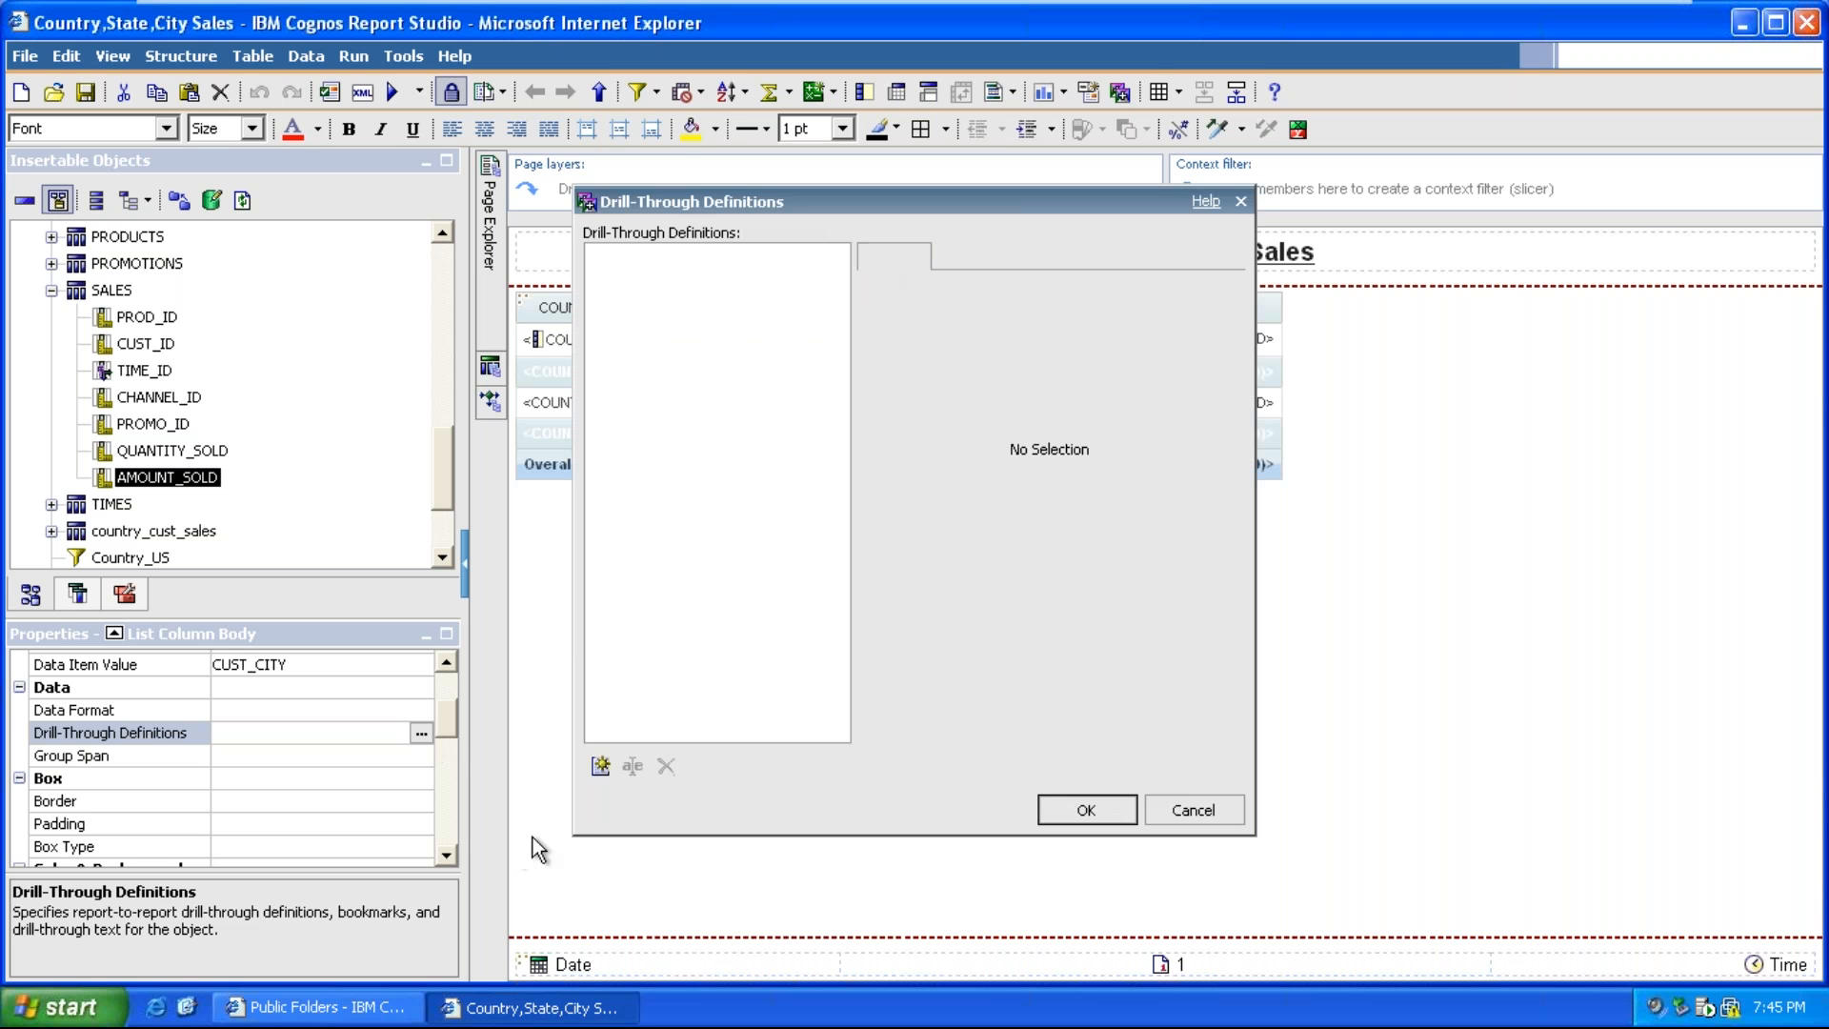
pyautogui.click(600, 768)
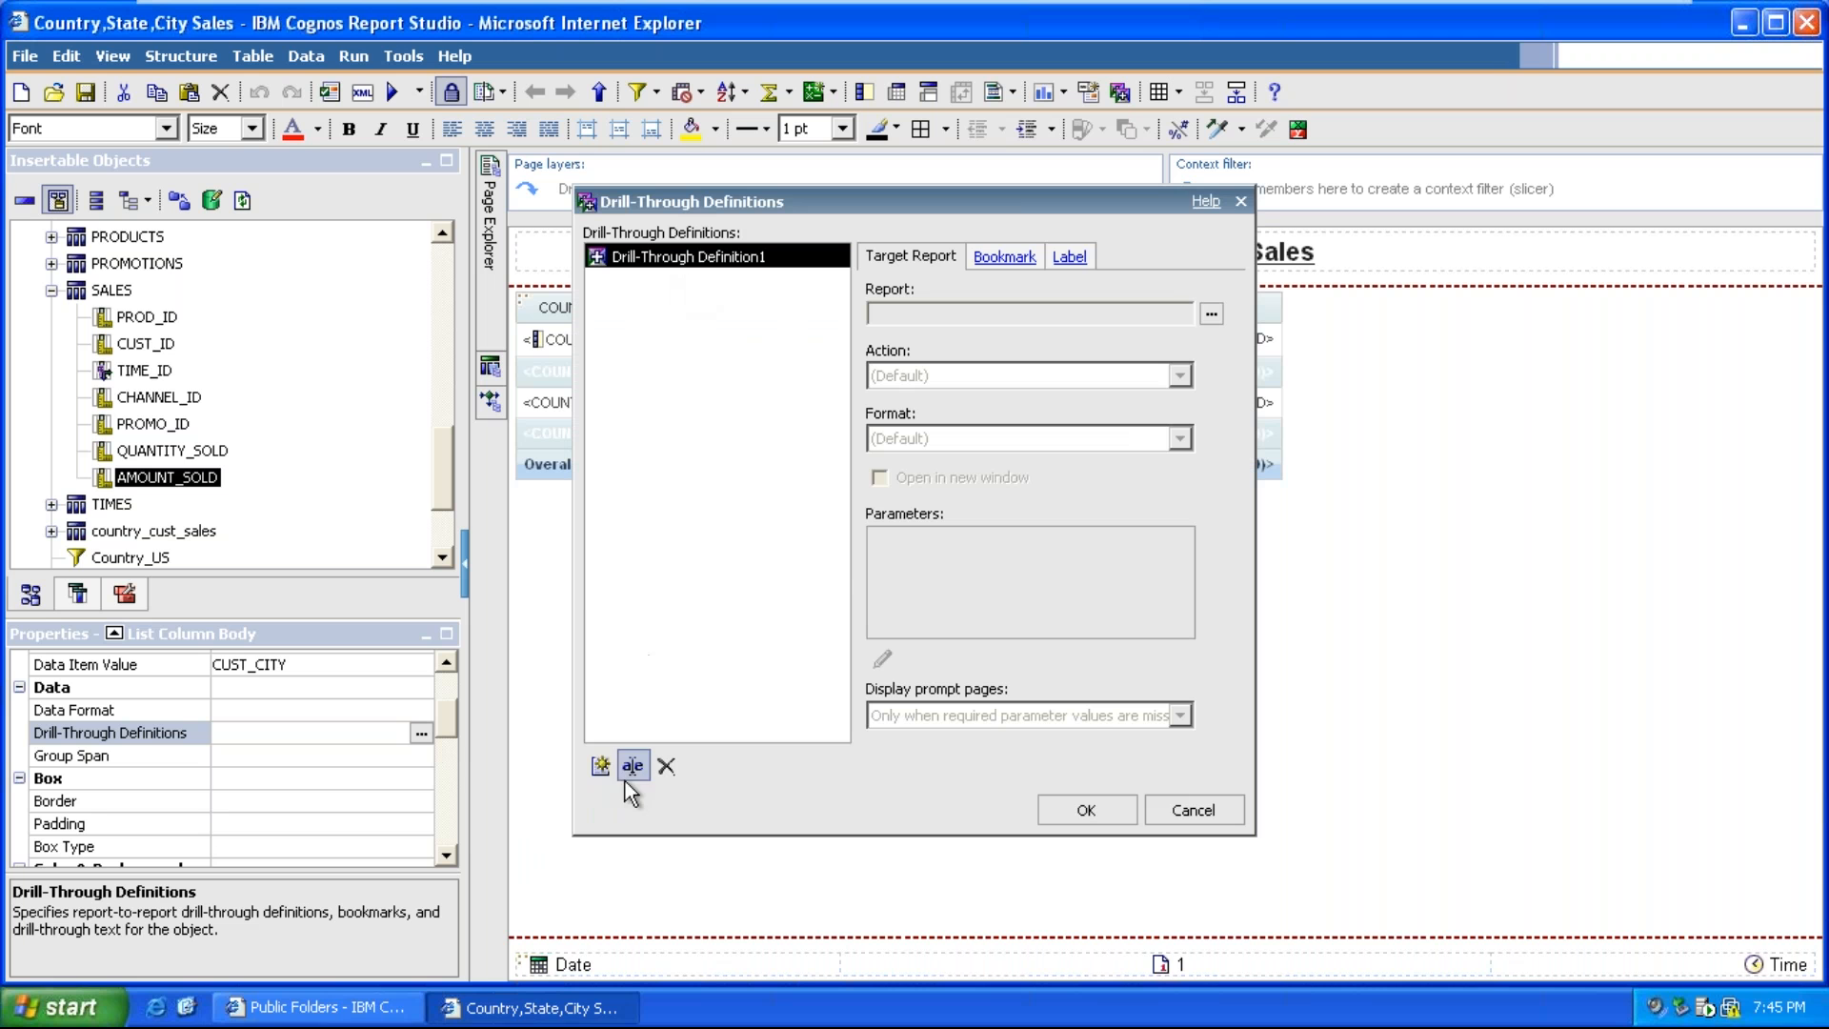
# Rename the new drill-through definition as "City customers sales"
pyautogui.click(632, 768)
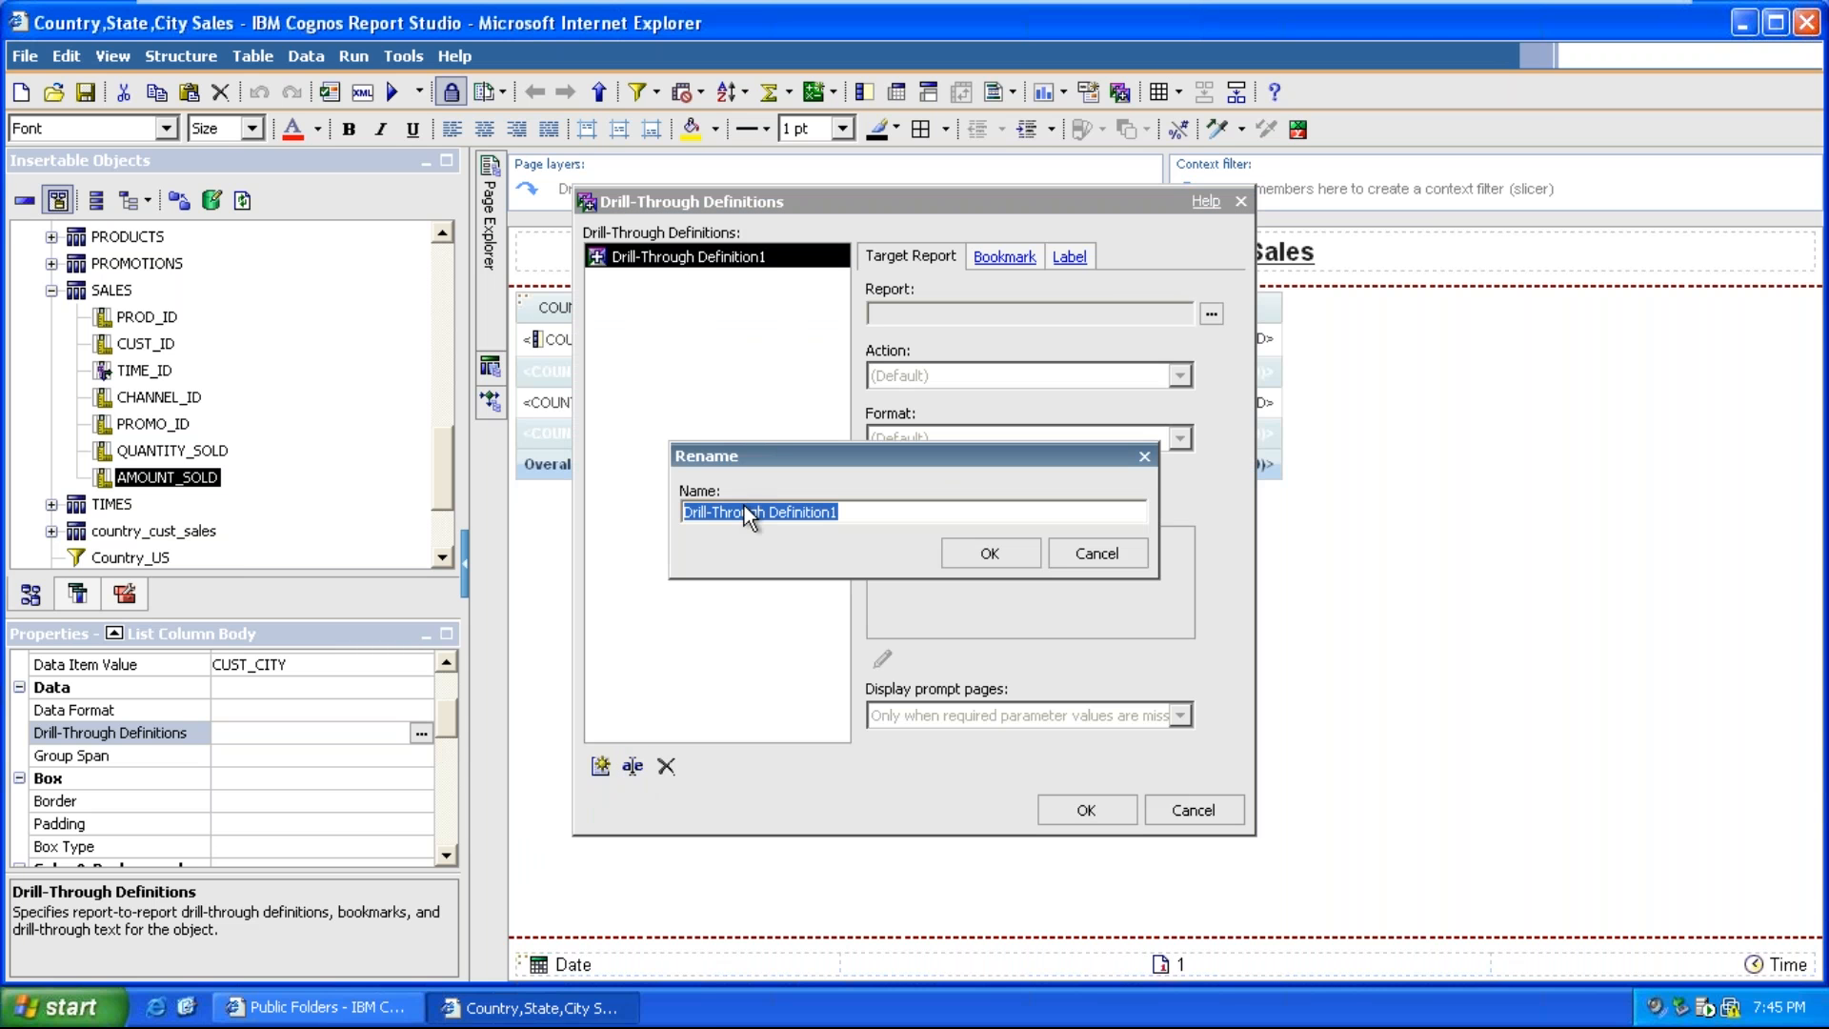
pyautogui.write('Citt')
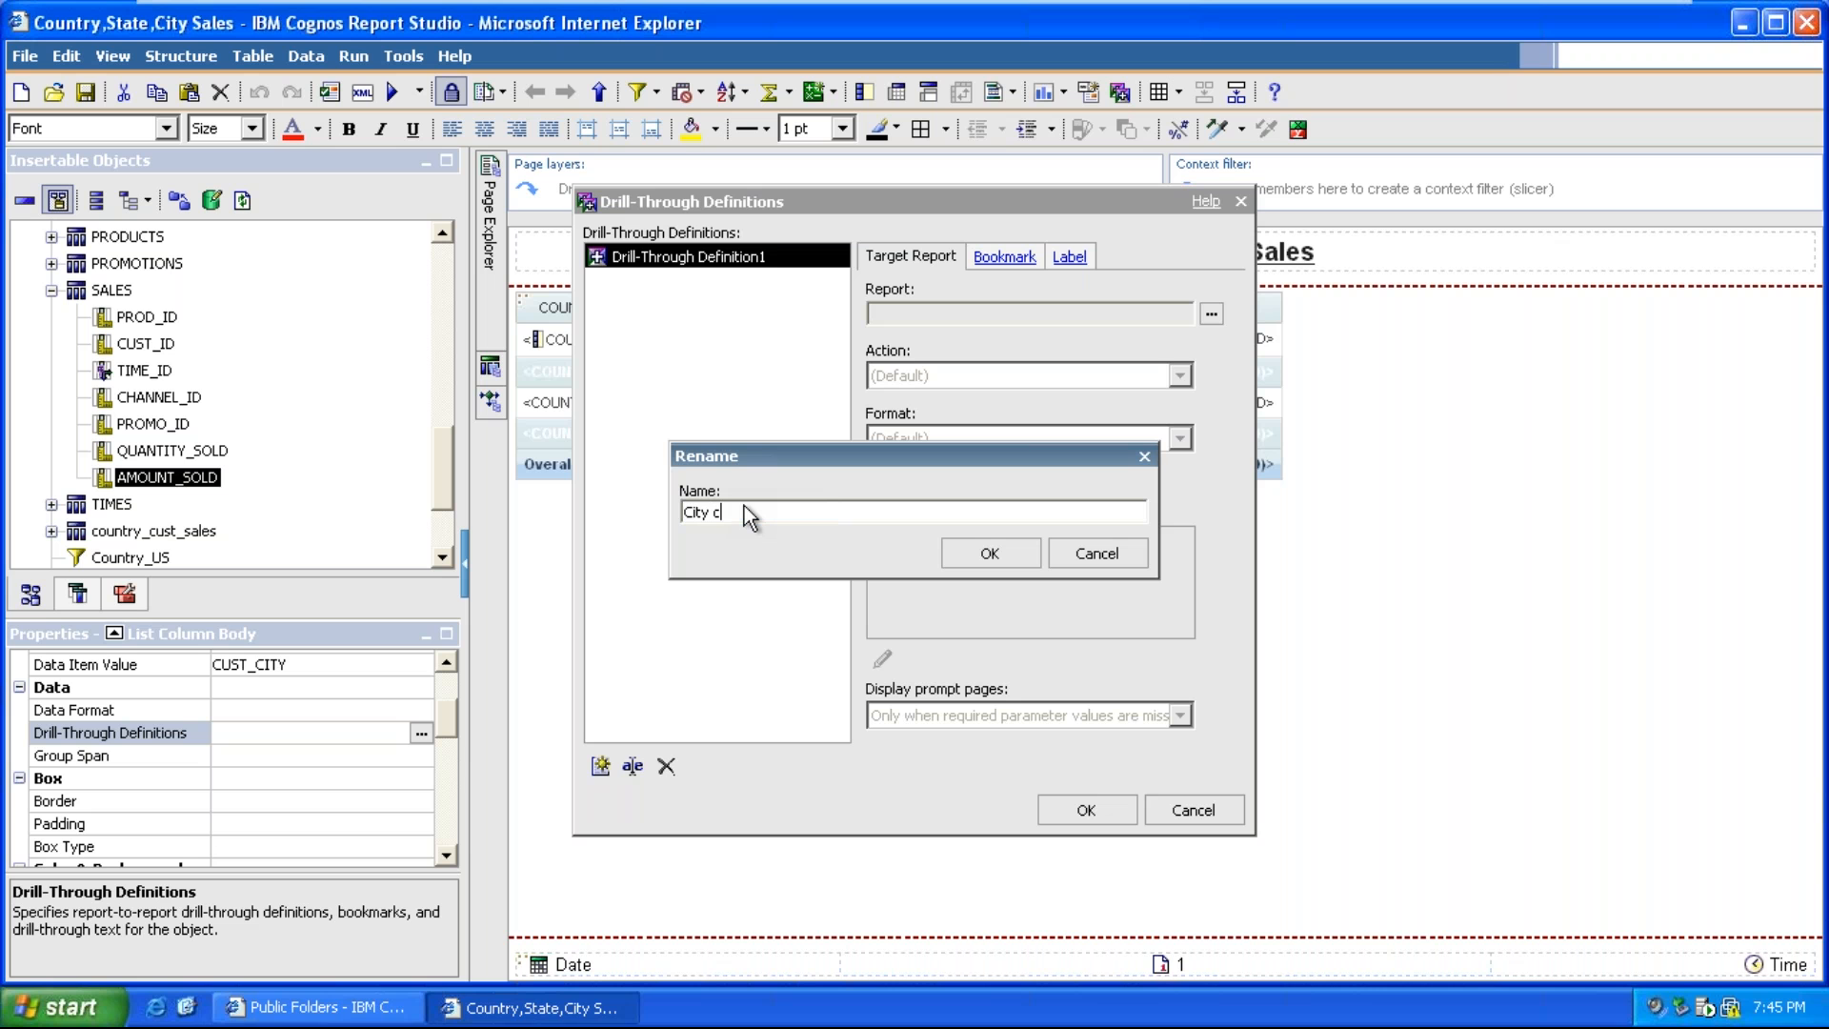
pyautogui.write(' customers sales')
pyautogui.click(995, 554)
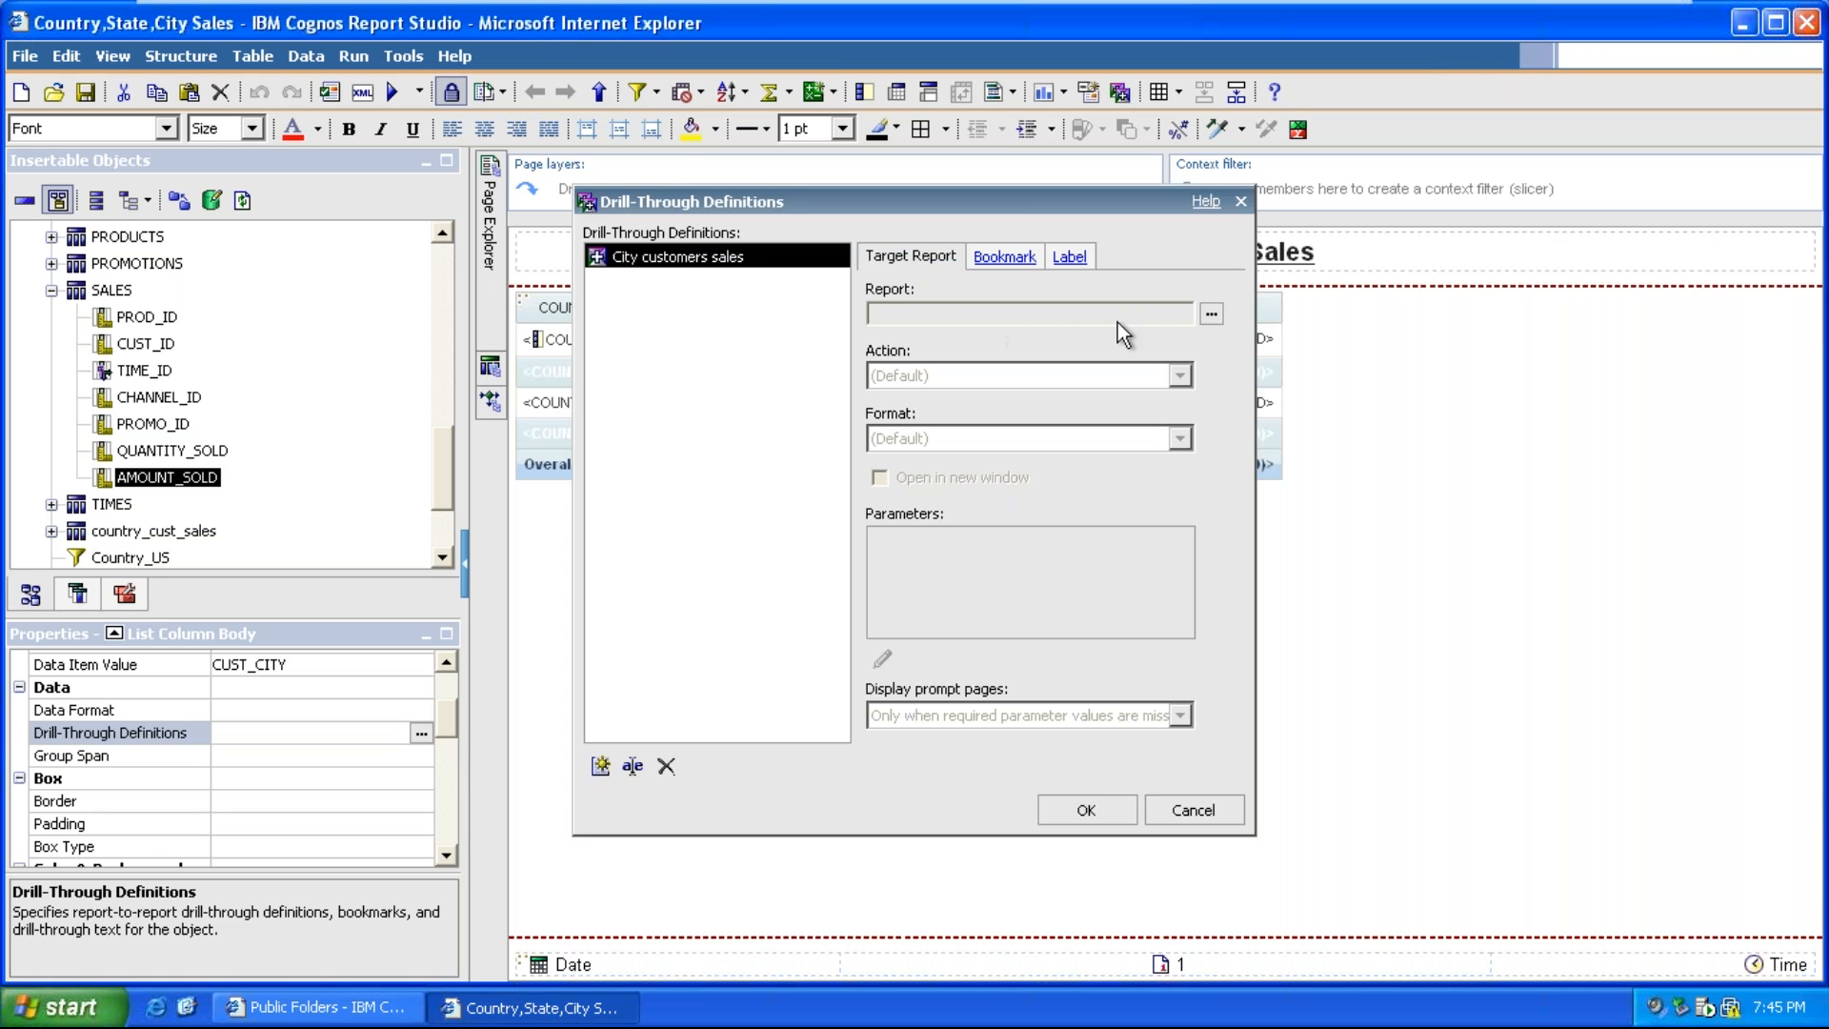
# Set the drill-through definition's target report to "city,customer sales" from the customer_sales public folder
pyautogui.click(1209, 312)
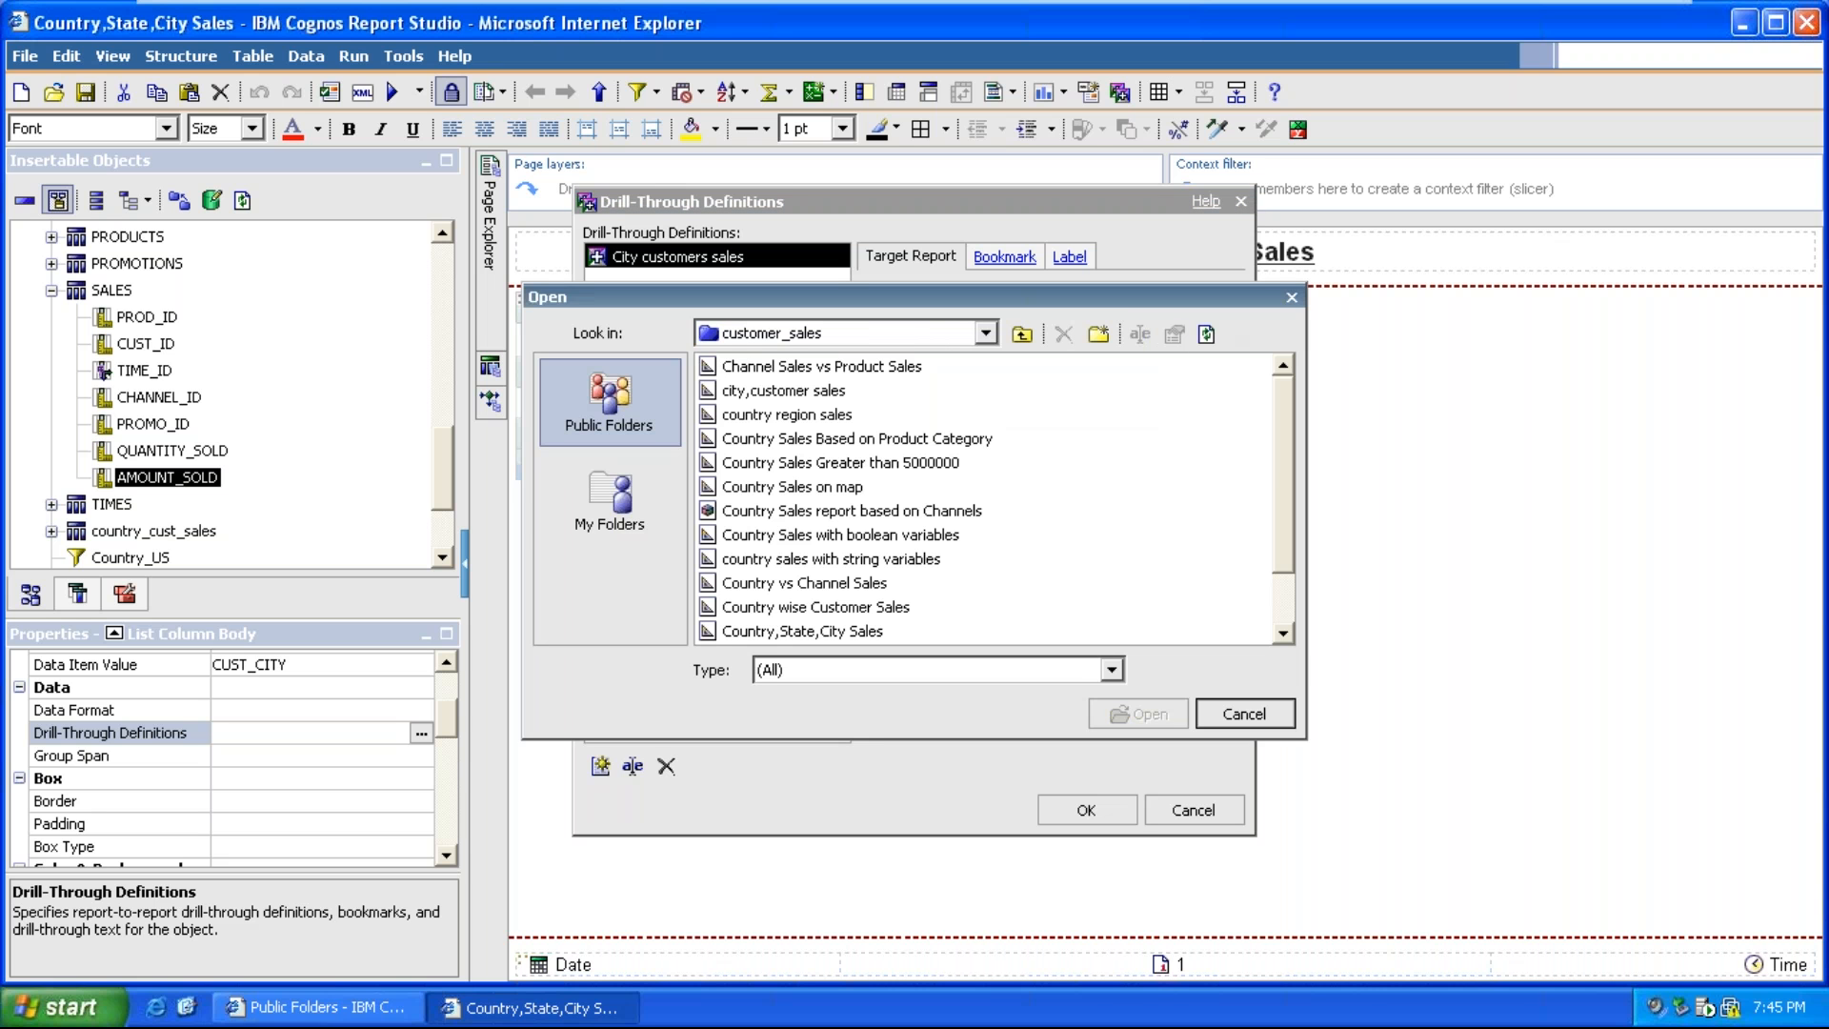
pyautogui.scroll(-1, 1012, 505)
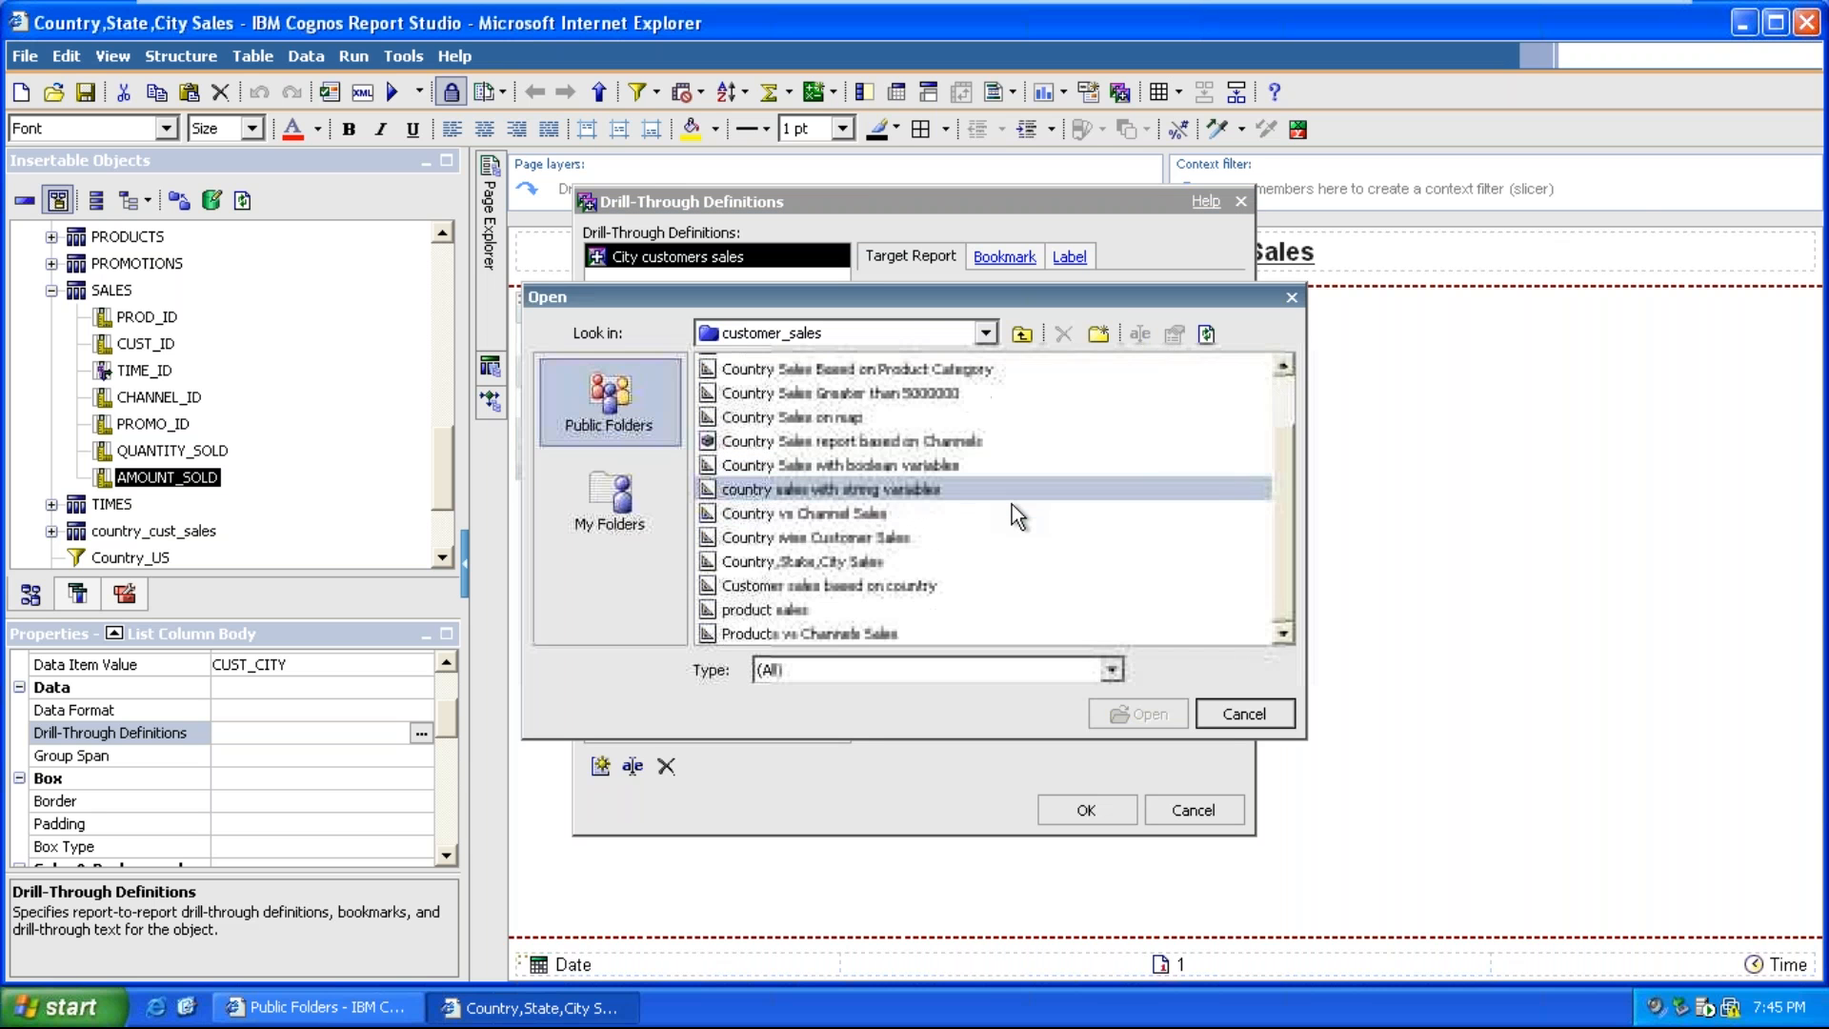
pyautogui.scroll(1, 987, 534)
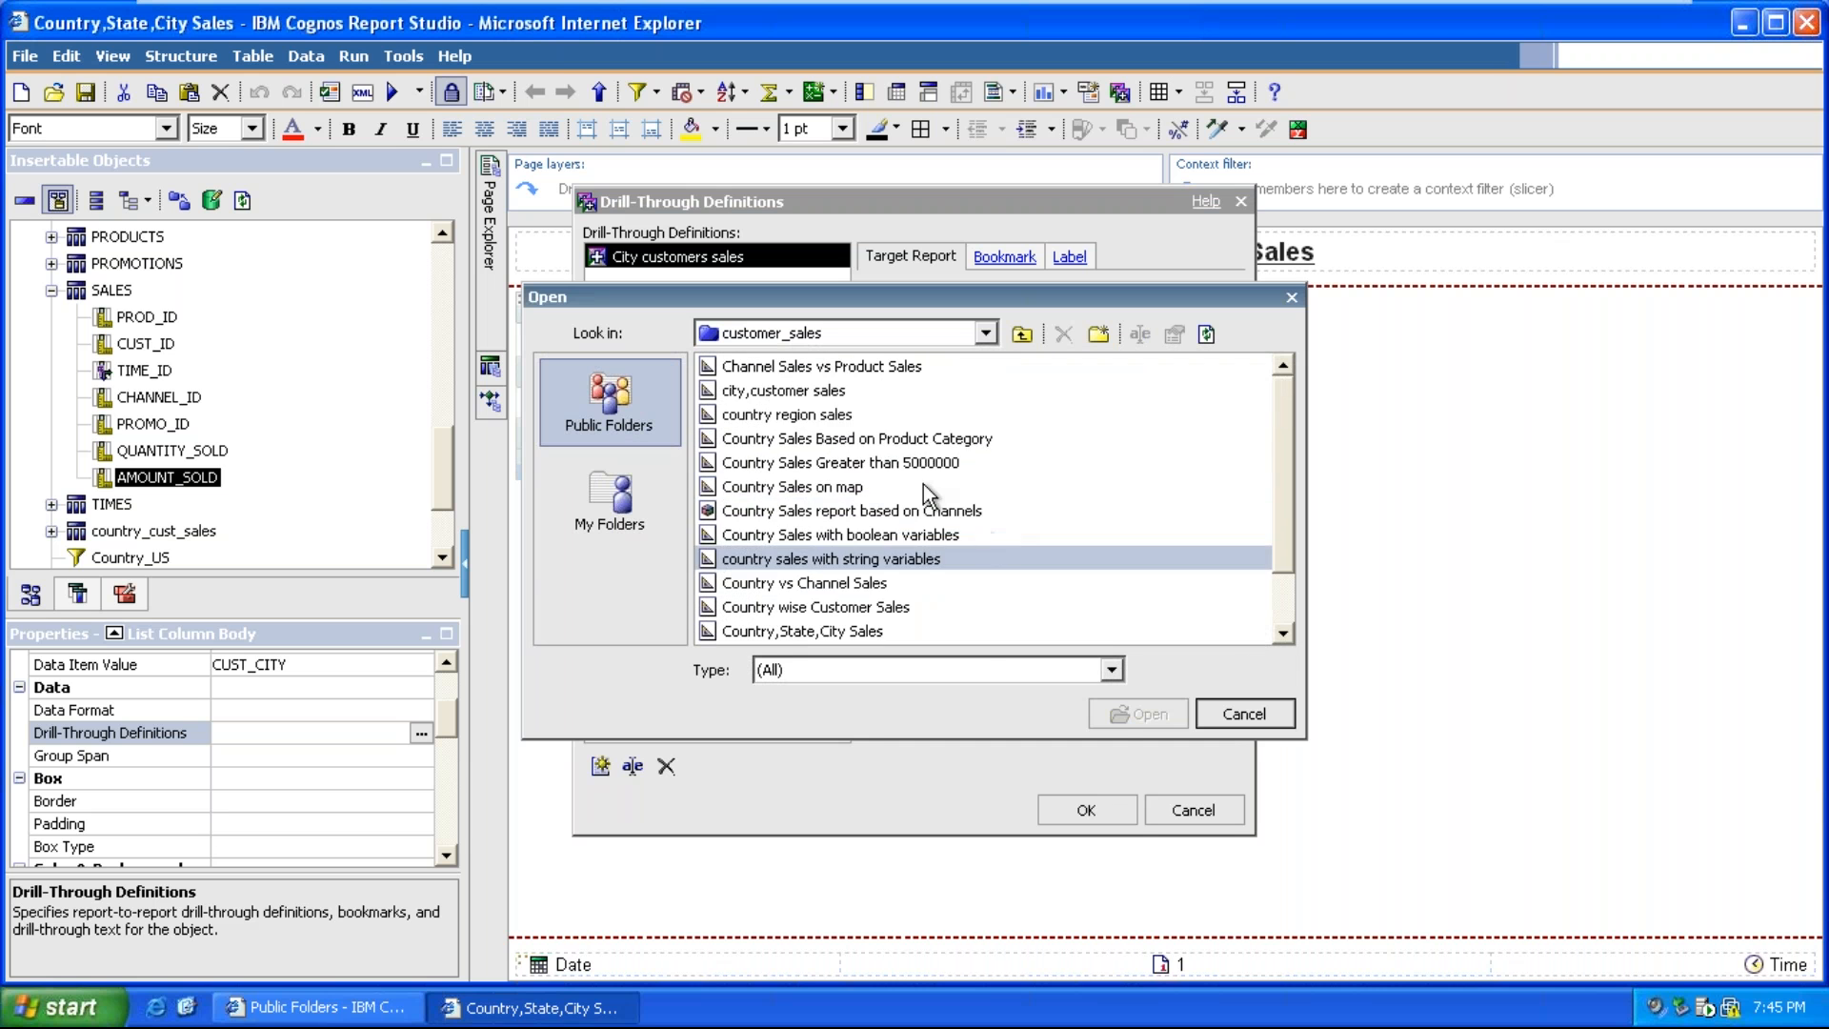
pyautogui.click(820, 390)
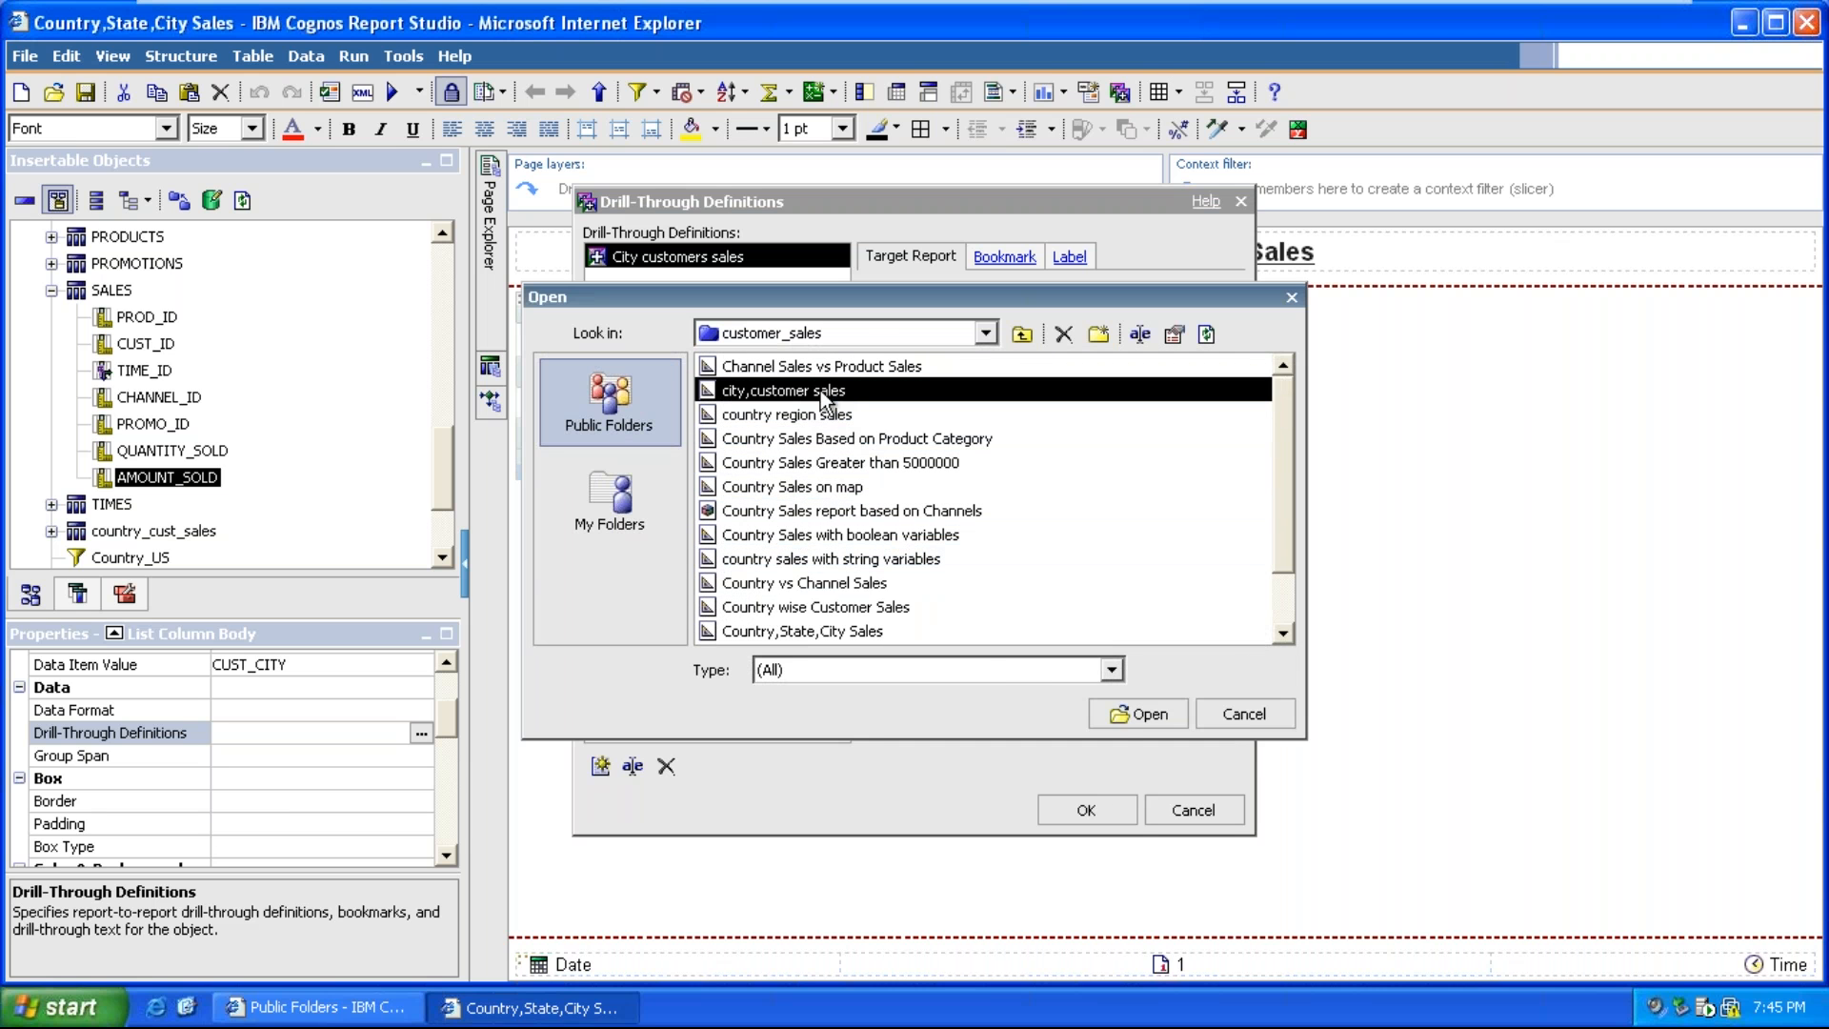
pyautogui.click(1120, 719)
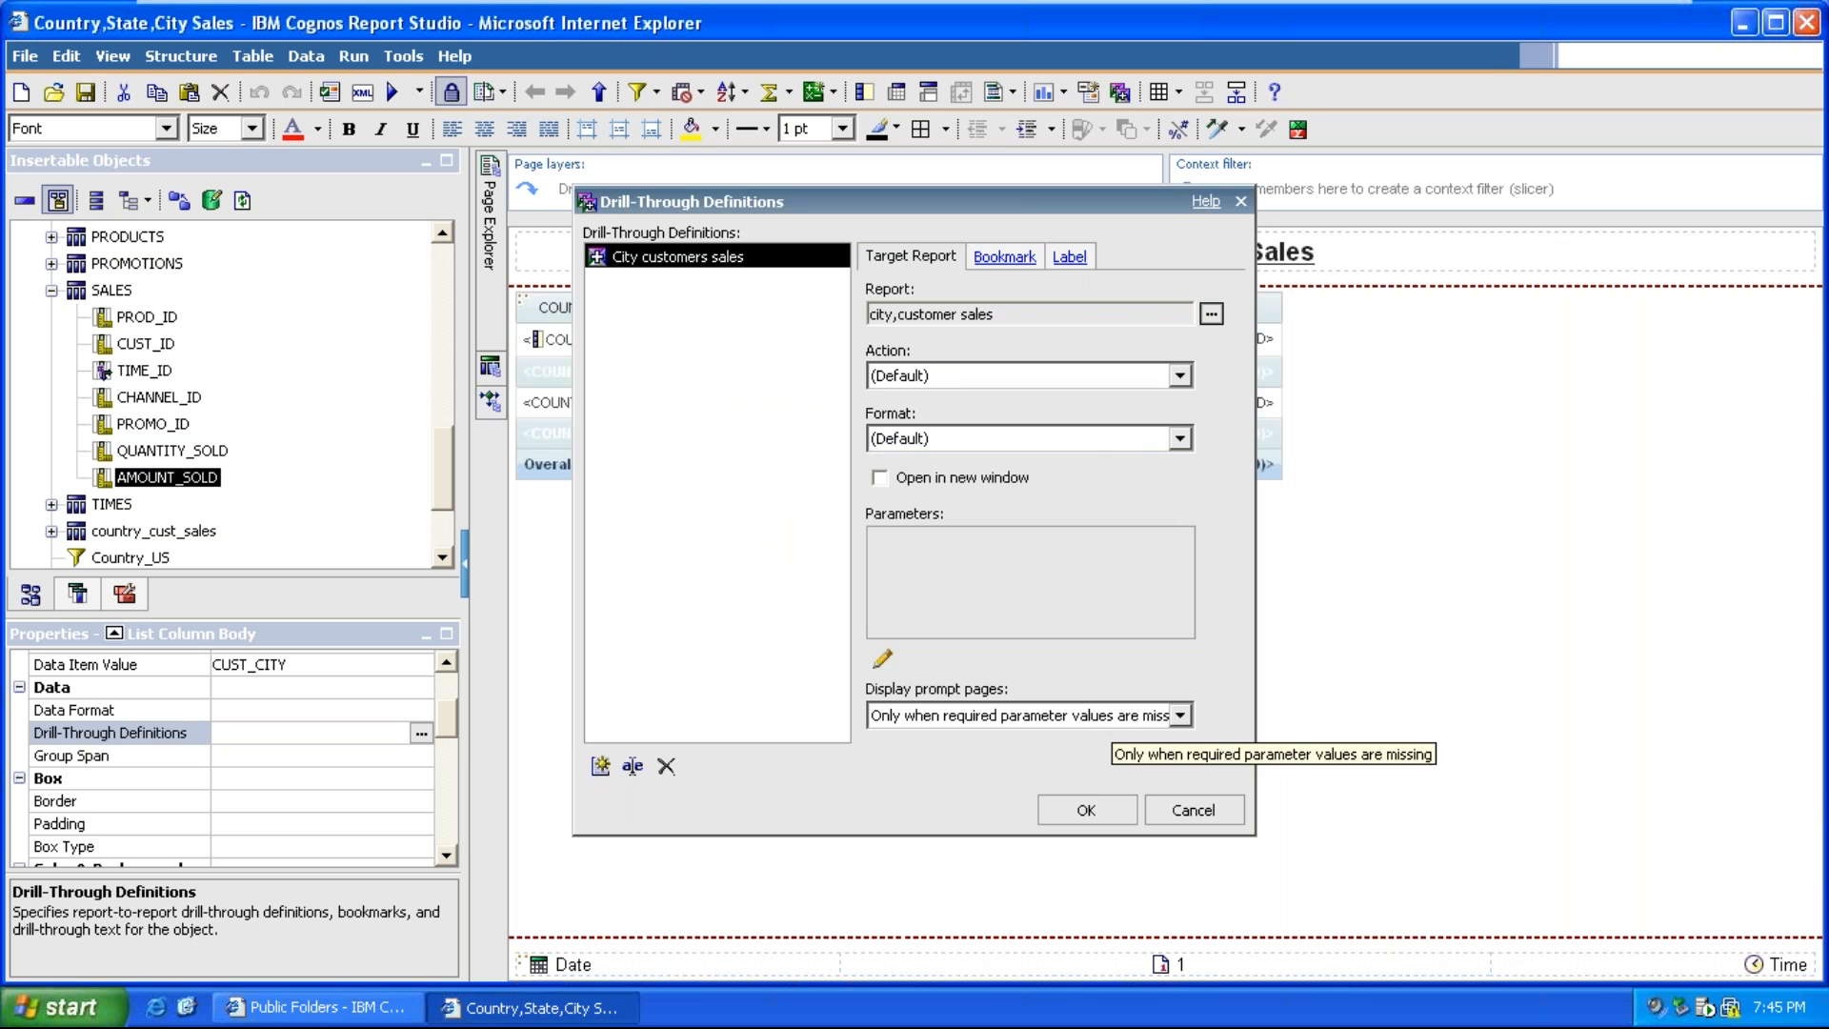
# Review the drill-through action and format choices, keep both at default, and apply the definition with opening in a new window enabled
pyautogui.click(1178, 377)
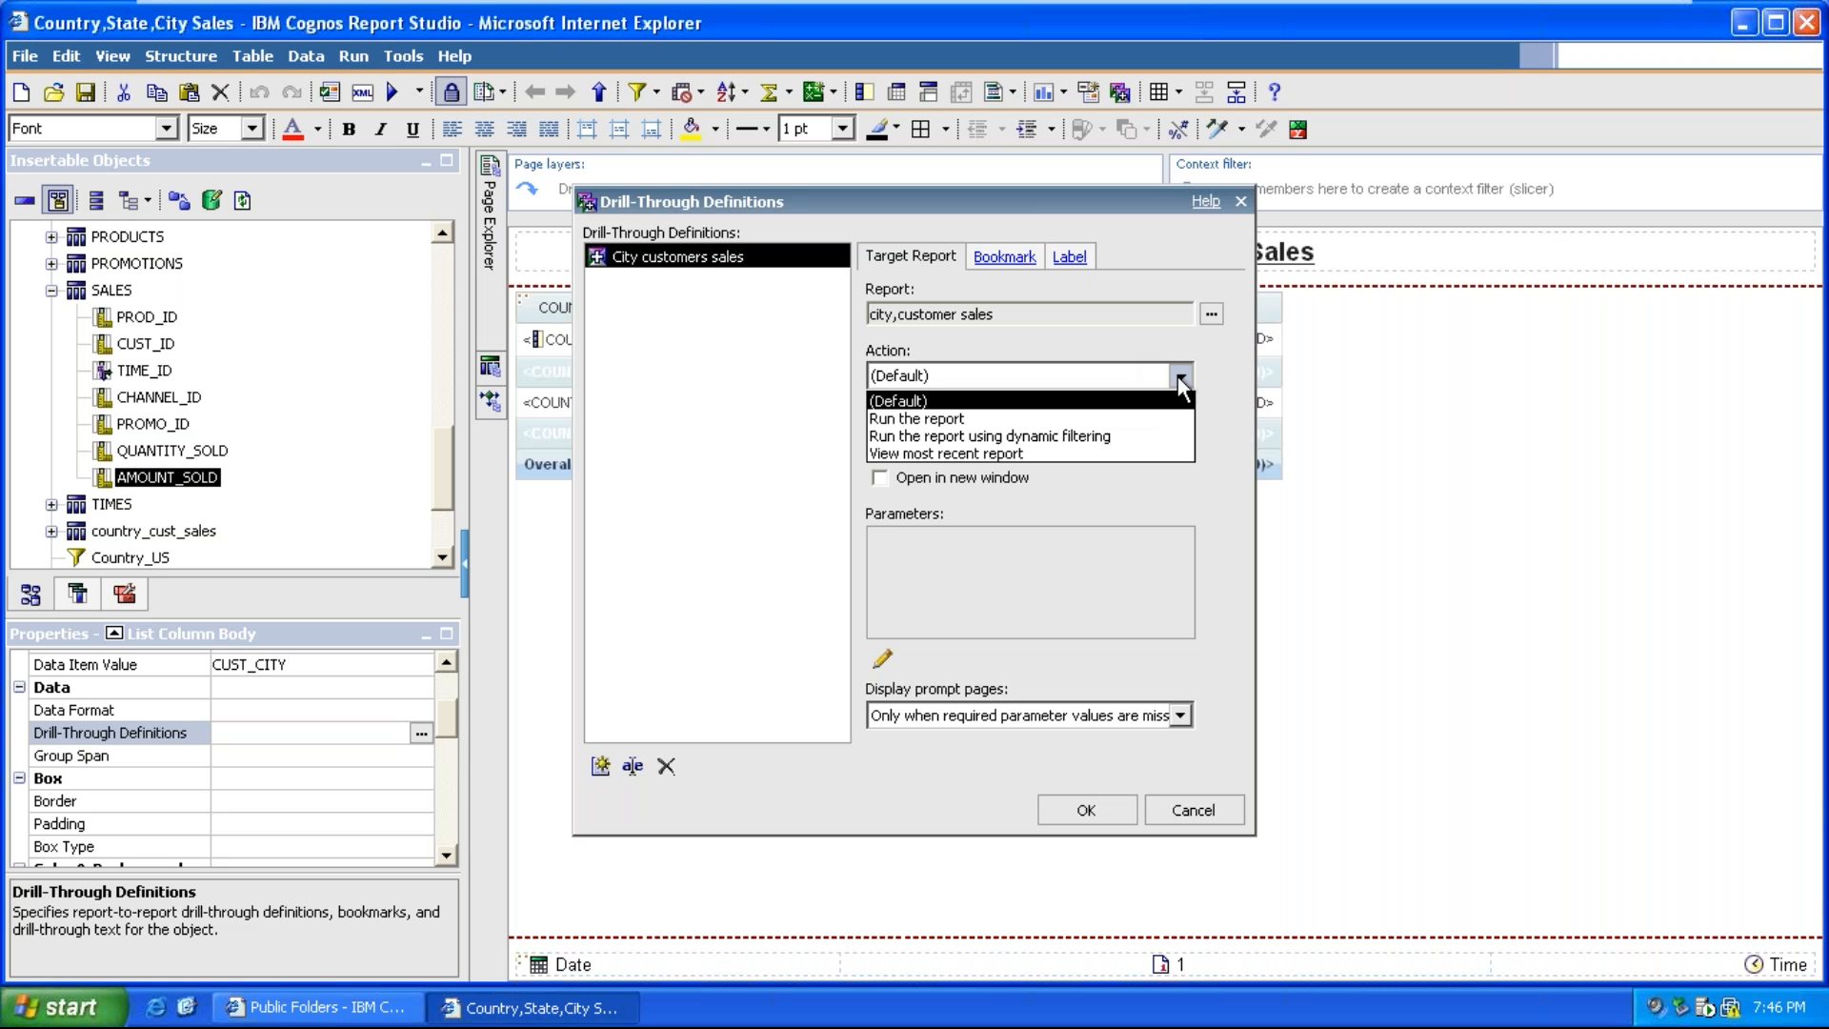
pyautogui.click(1177, 376)
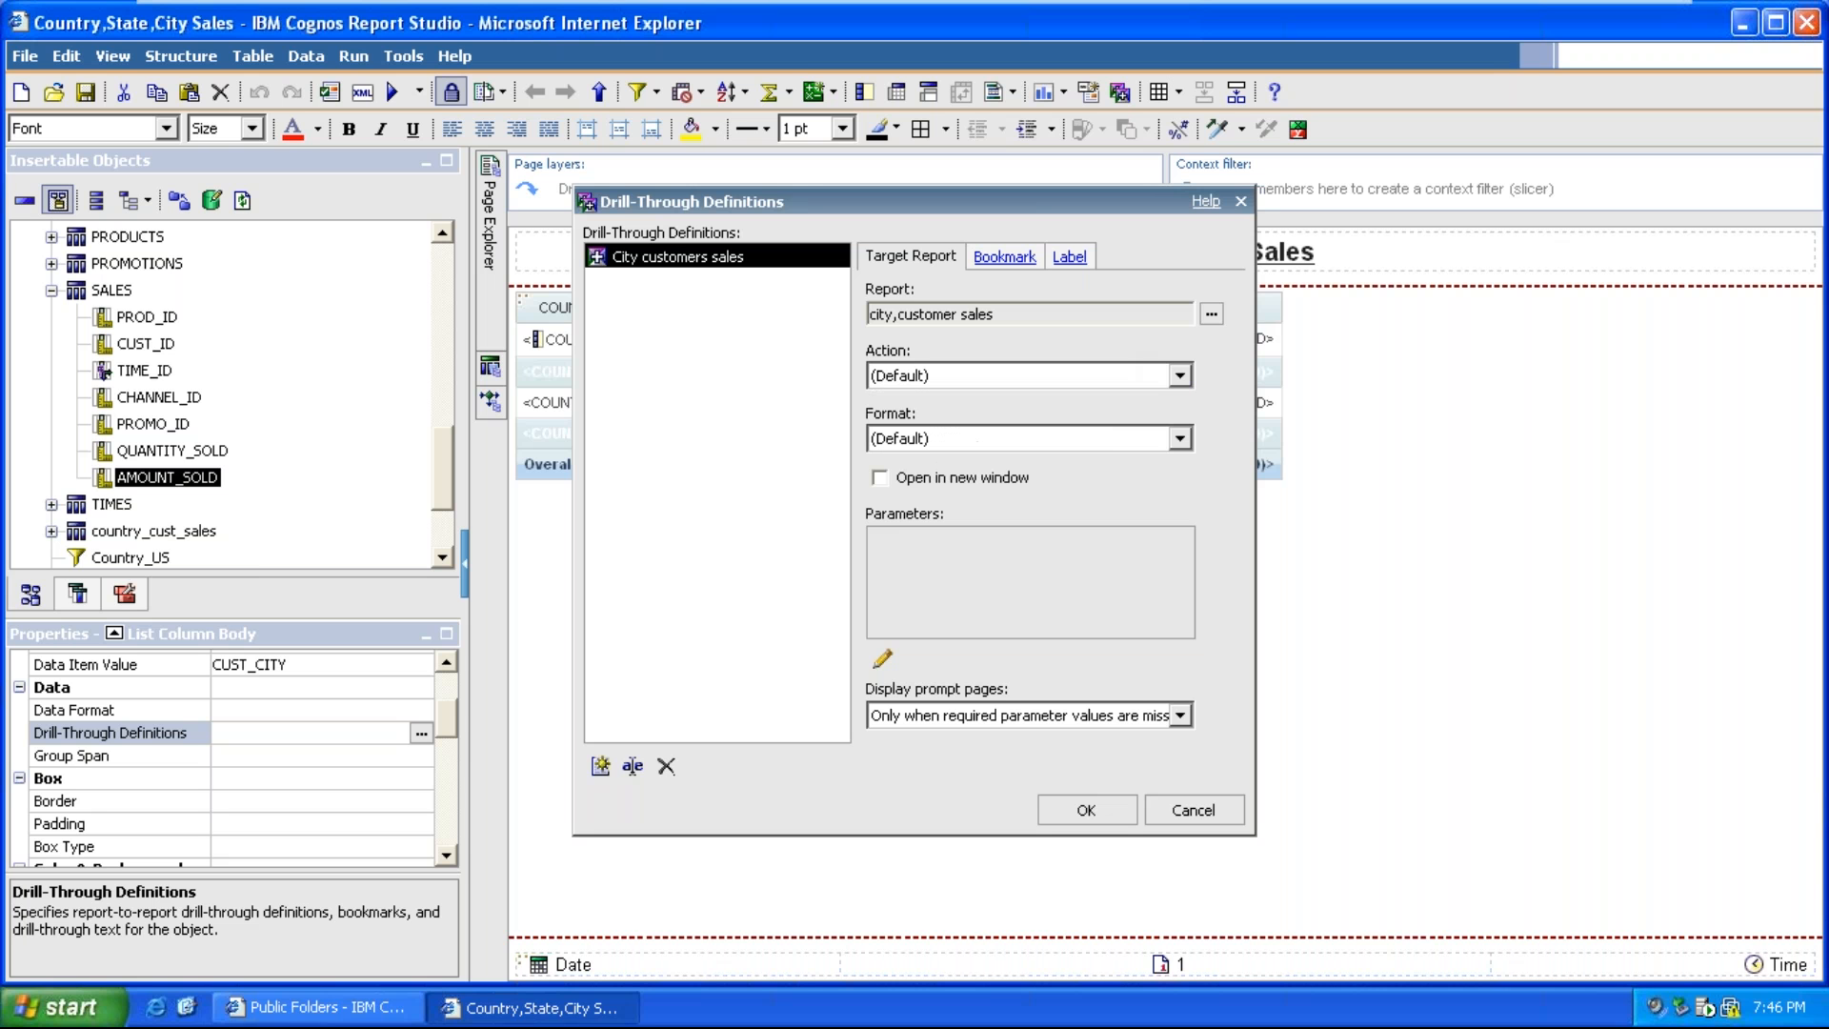
pyautogui.click(1180, 439)
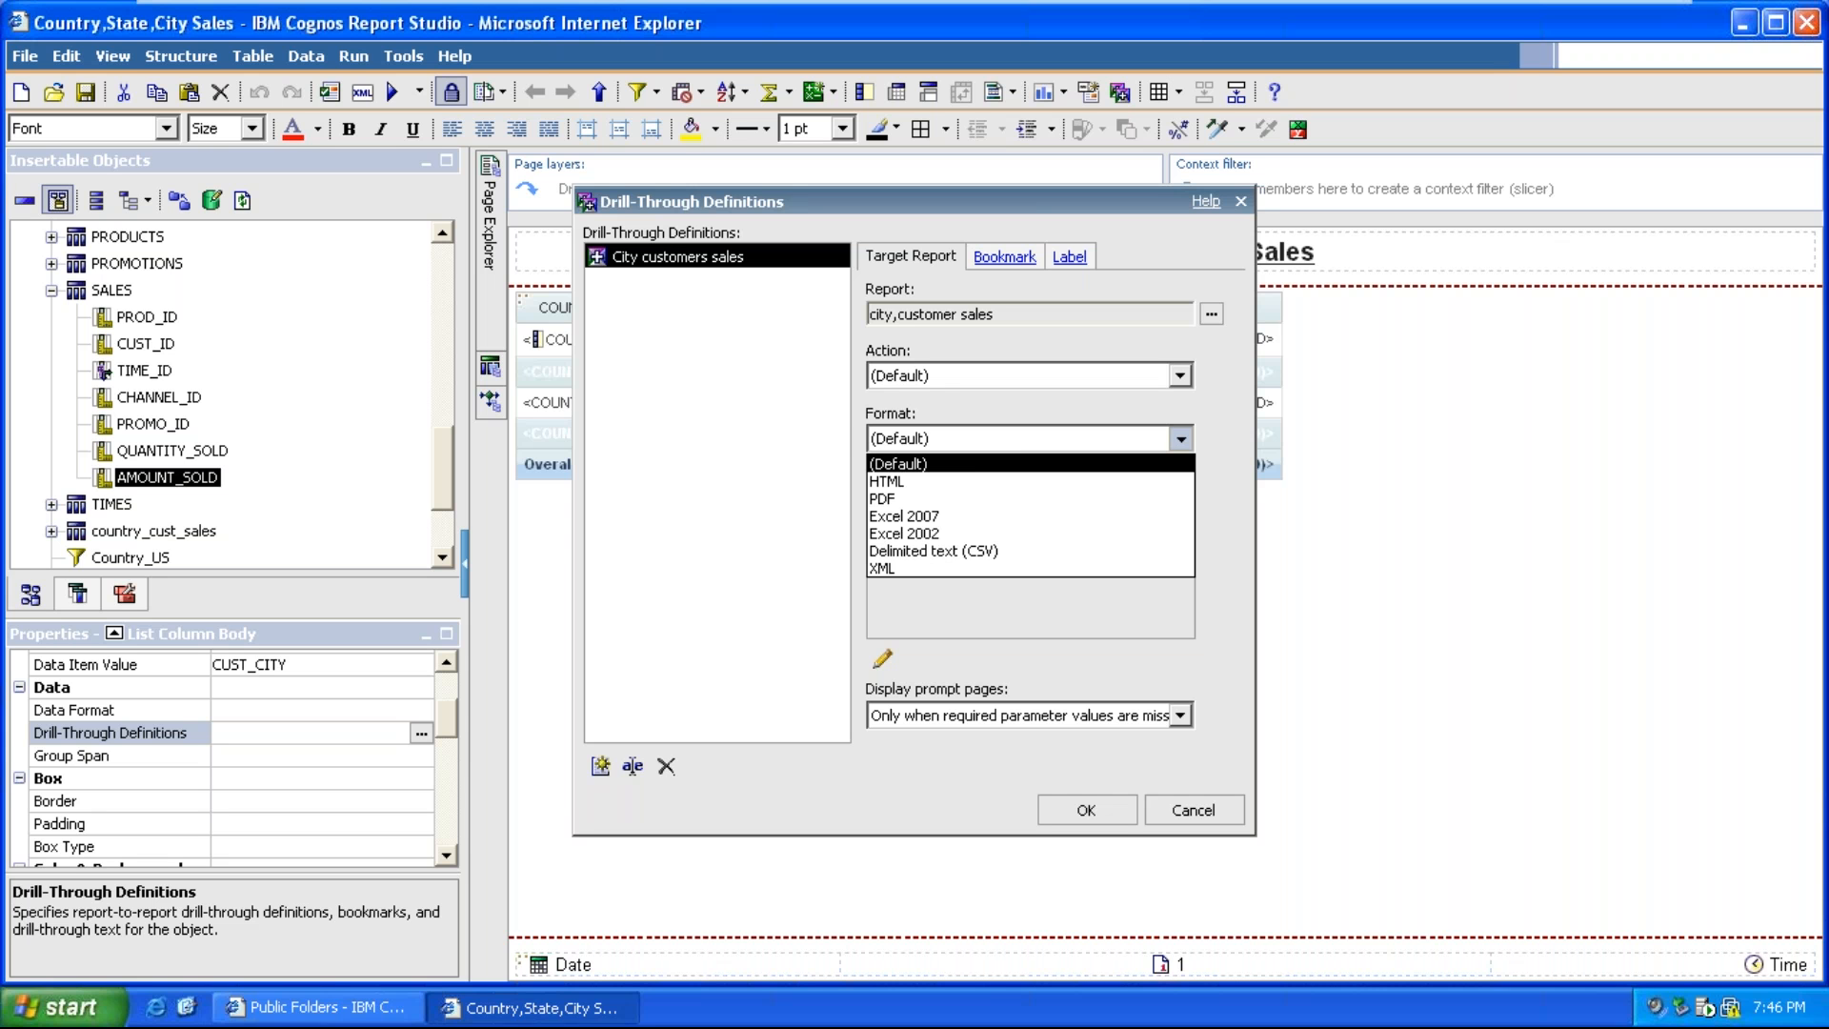
pyautogui.press('Escape')
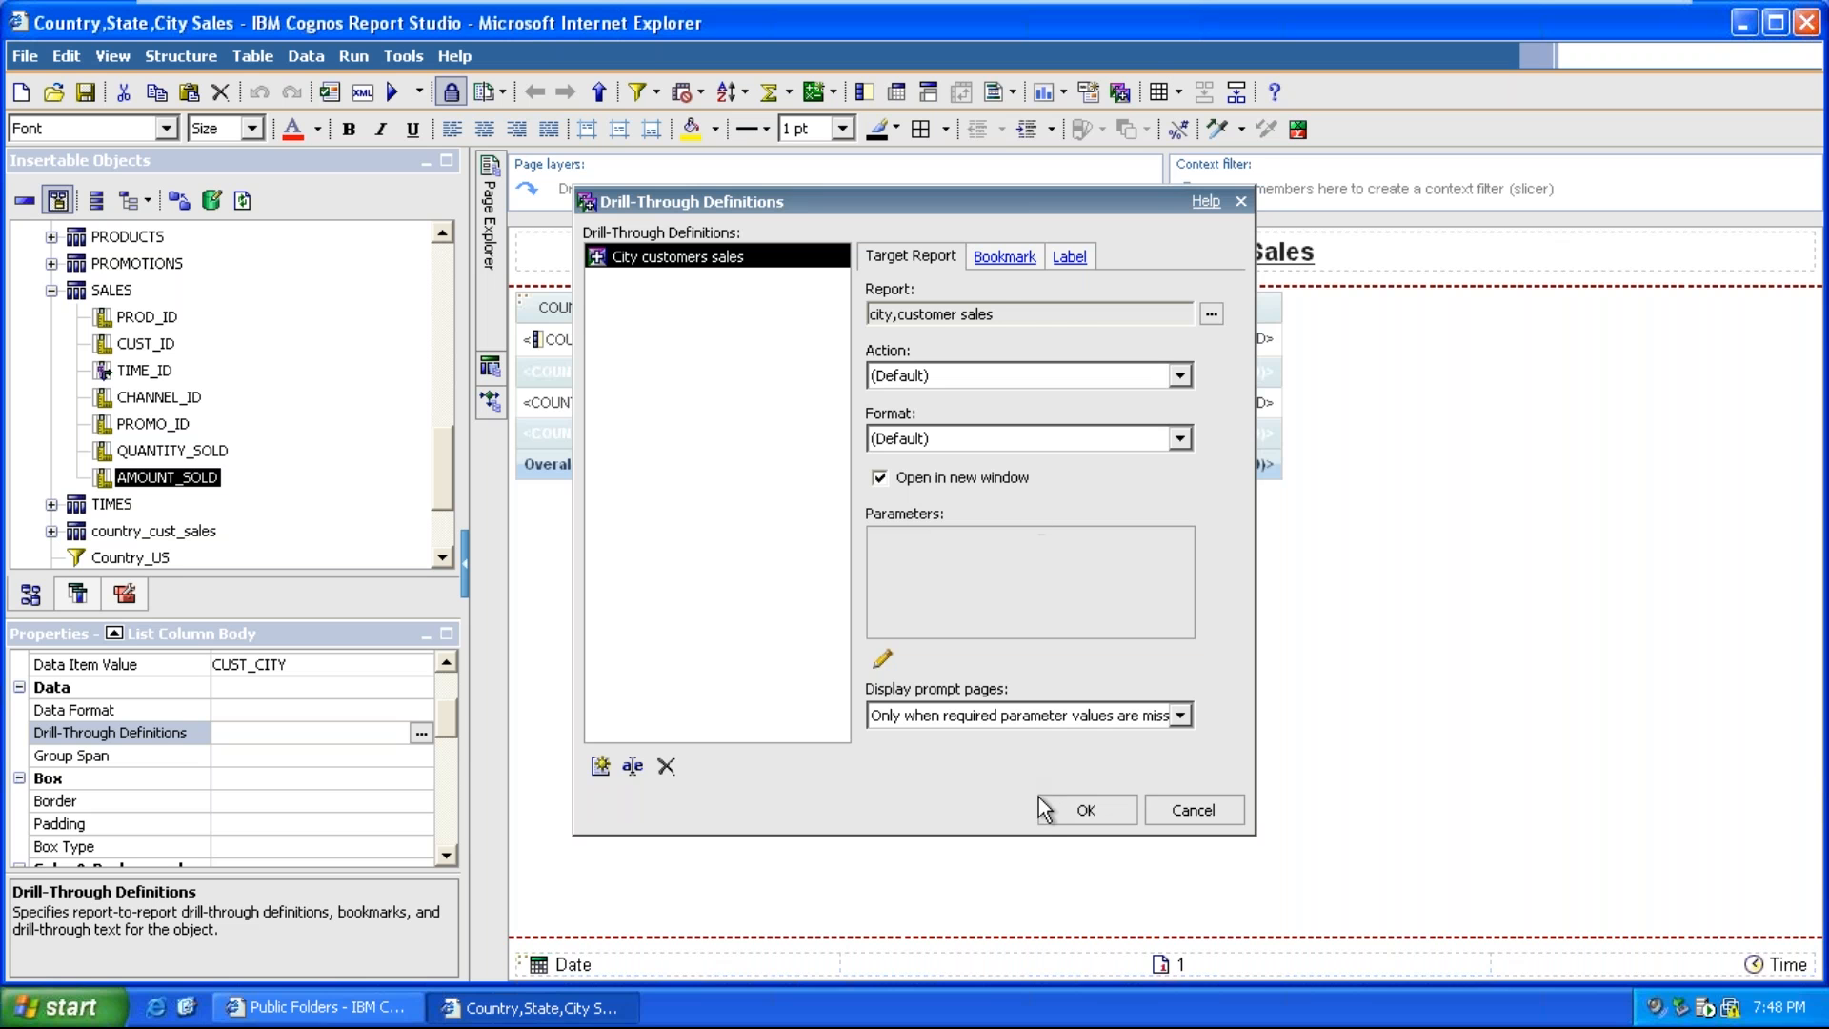
pyautogui.click(1079, 808)
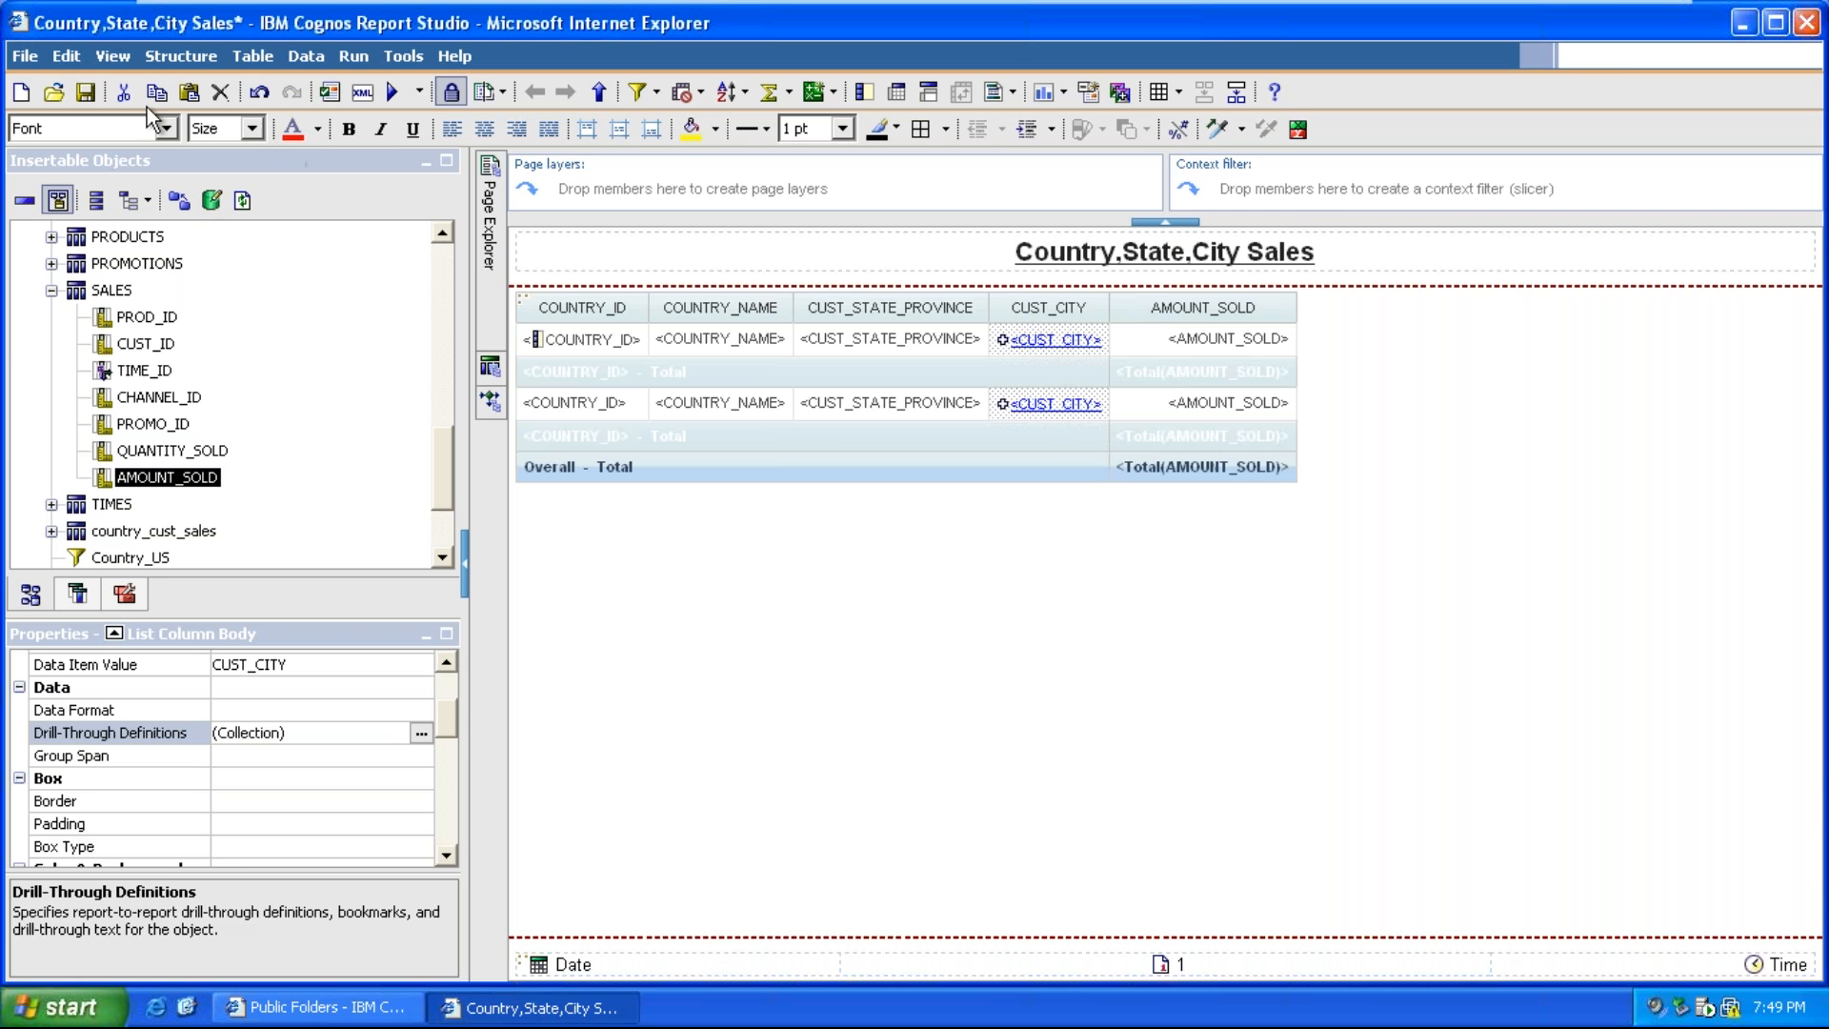
# Save the Country,State,City Sales report and run it in a maximized viewer window
pyautogui.click(85, 92)
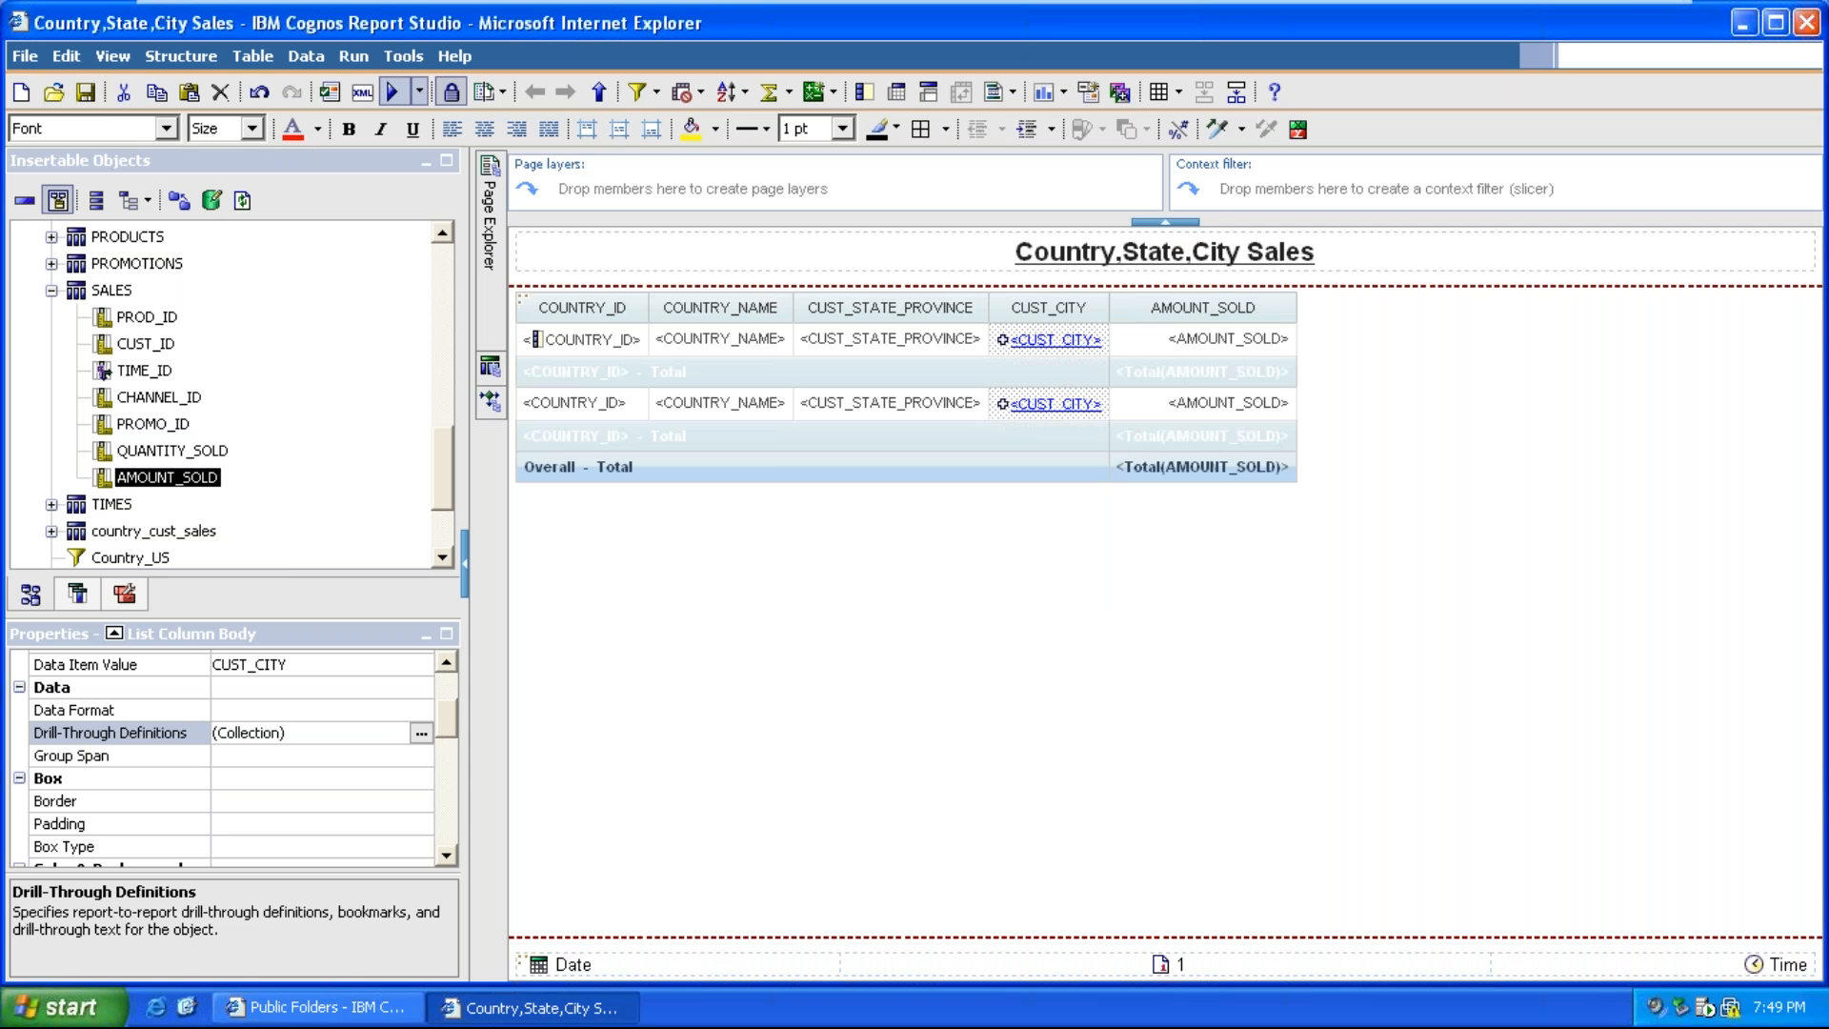
pyautogui.click(391, 93)
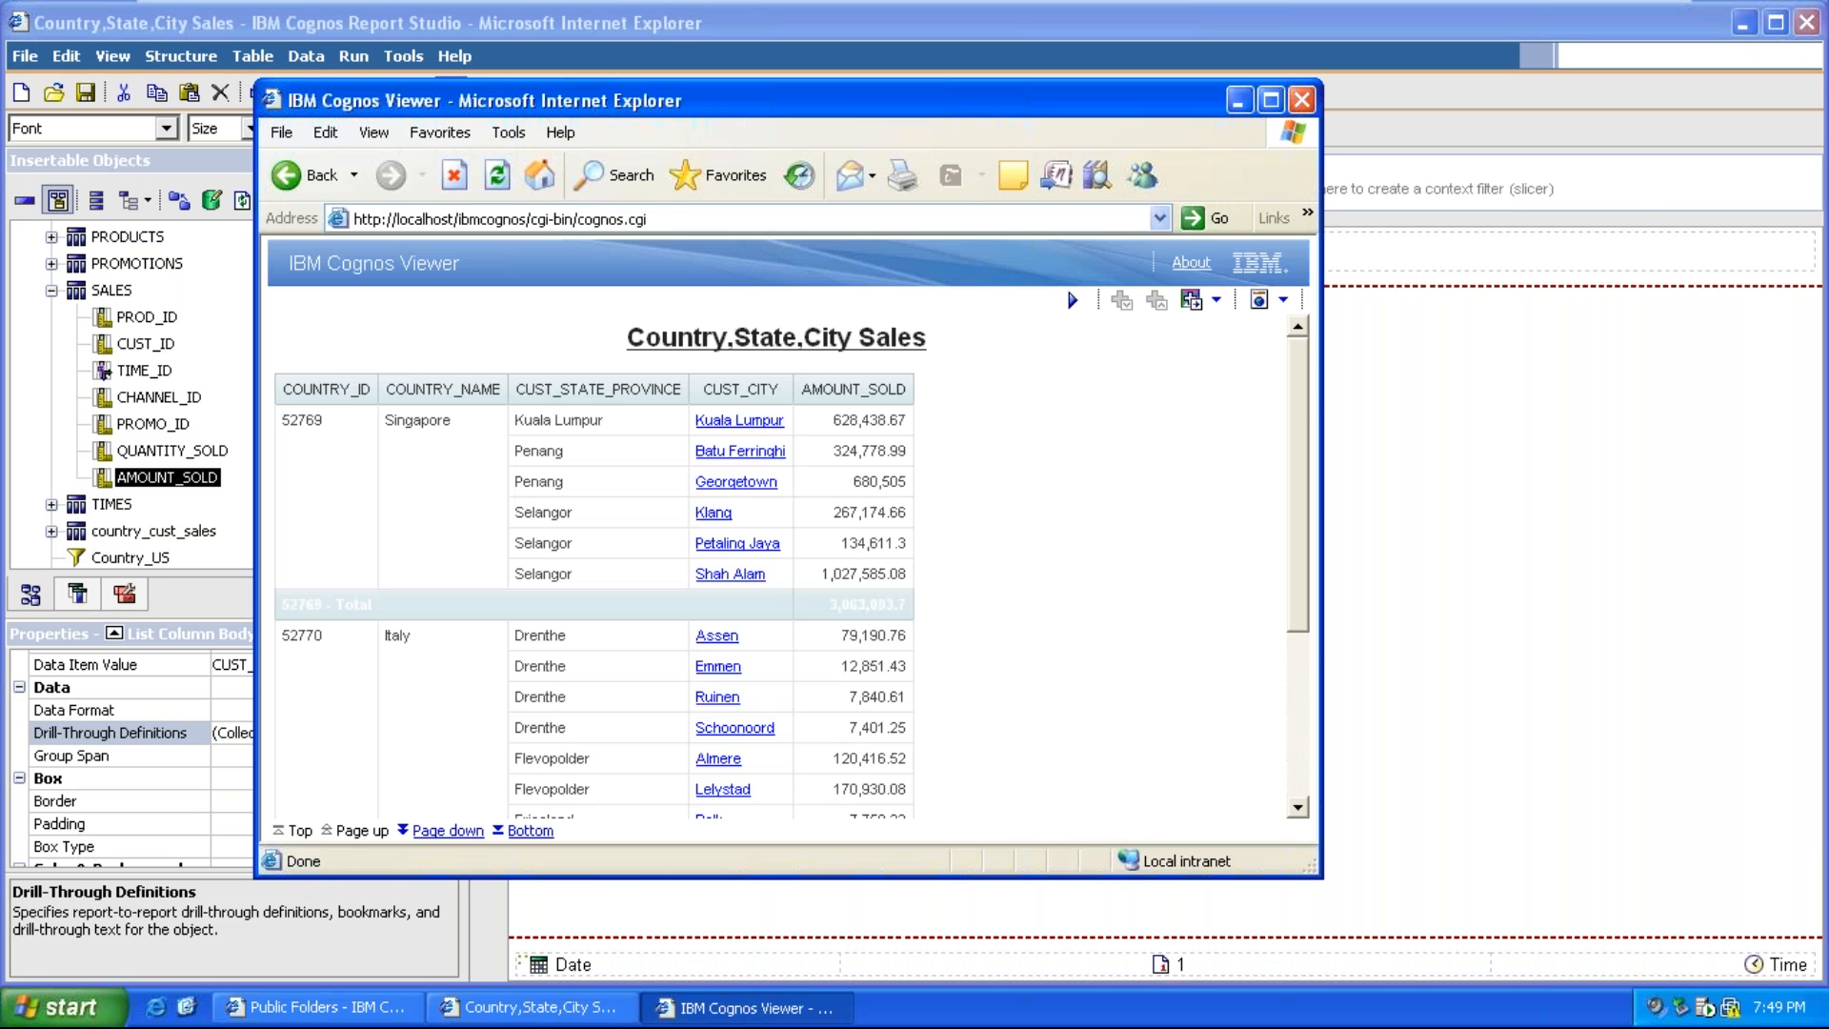
pyautogui.doubleClick(718, 98)
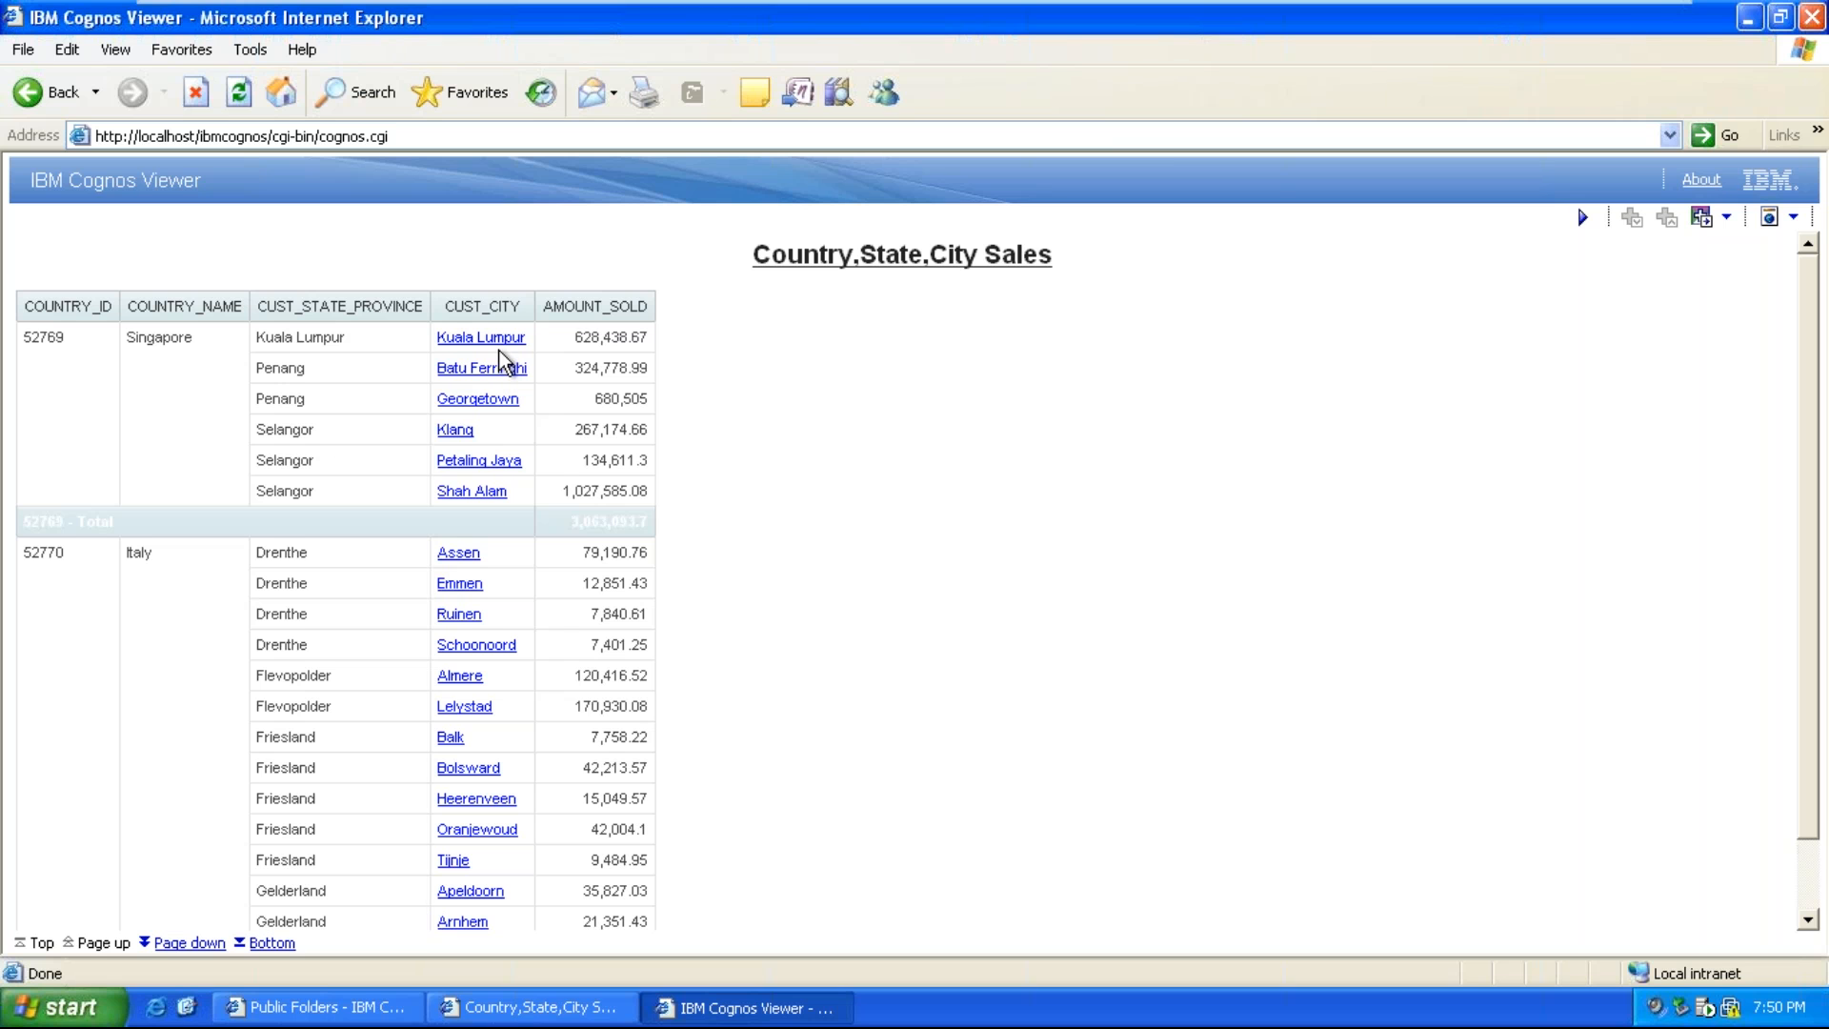
# Drill through from a Singapore city to the city,customer sales report and page through its customer rows grouped by city
pyautogui.click(482, 368)
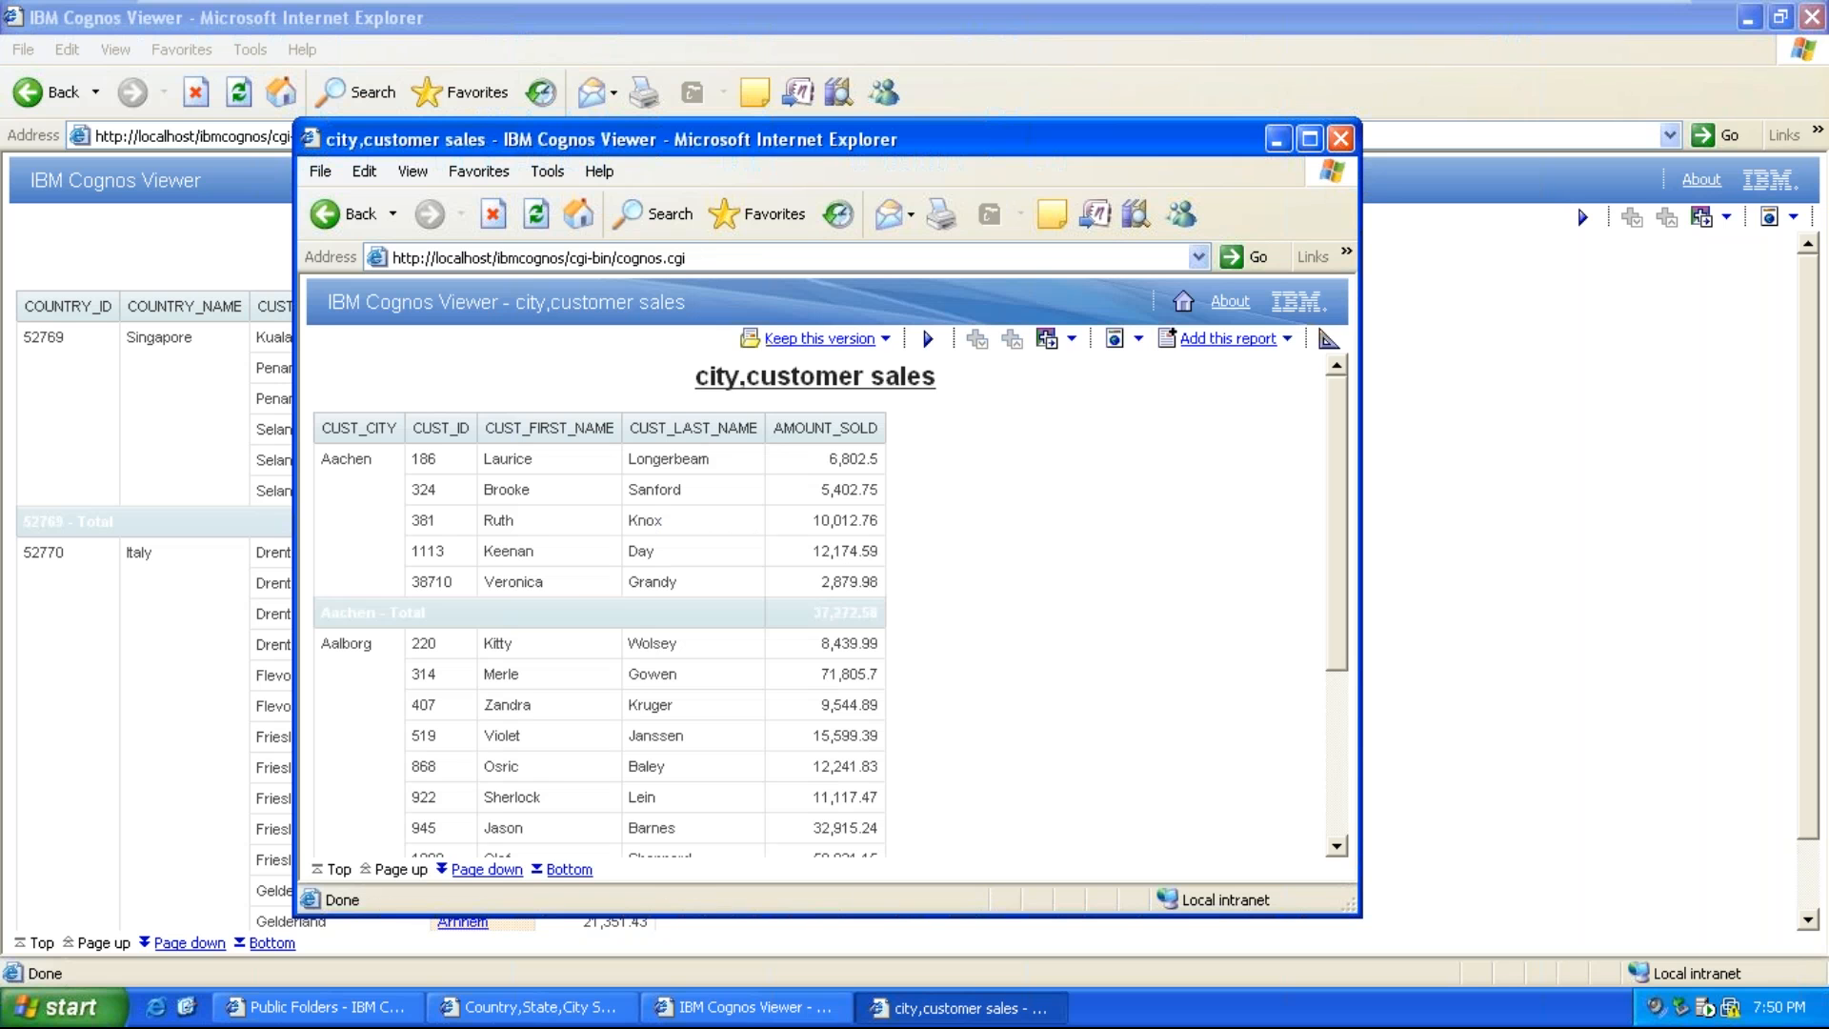
pyautogui.doubleClick(1027, 136)
pyautogui.scroll(-2, 35, 687)
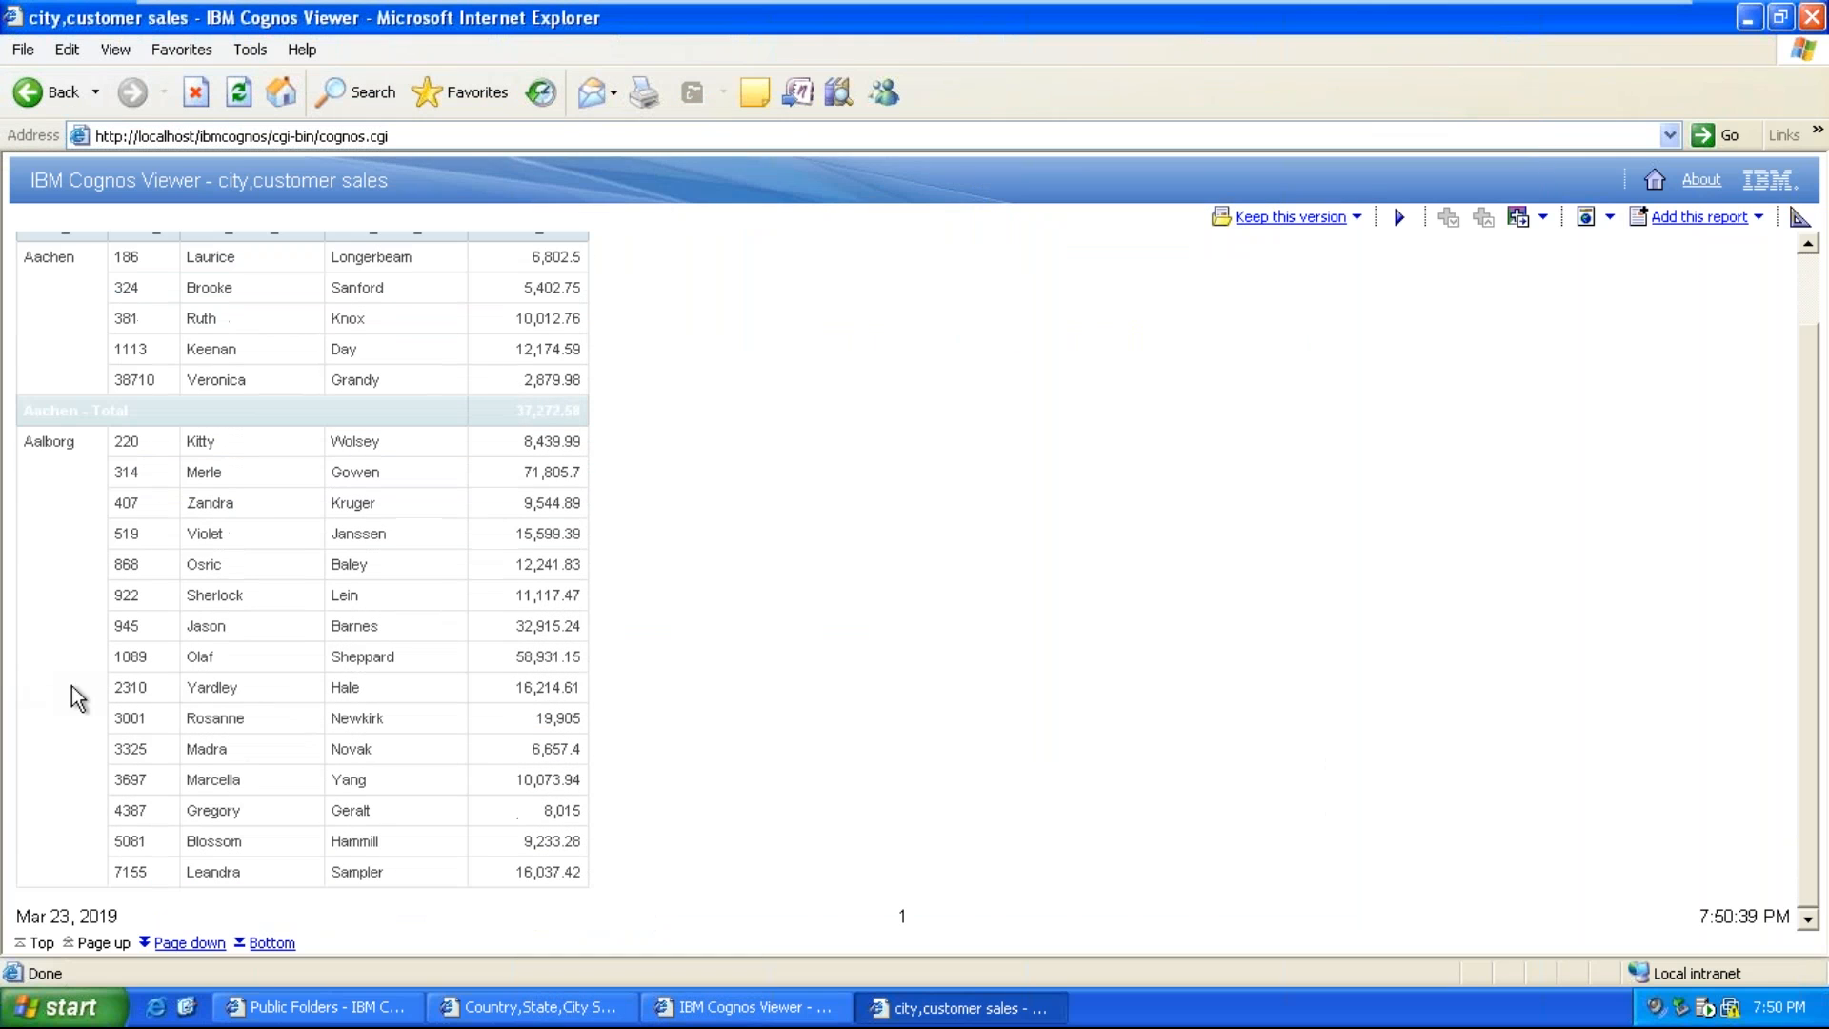
pyautogui.click(195, 942)
pyautogui.scroll(-3, 267, 943)
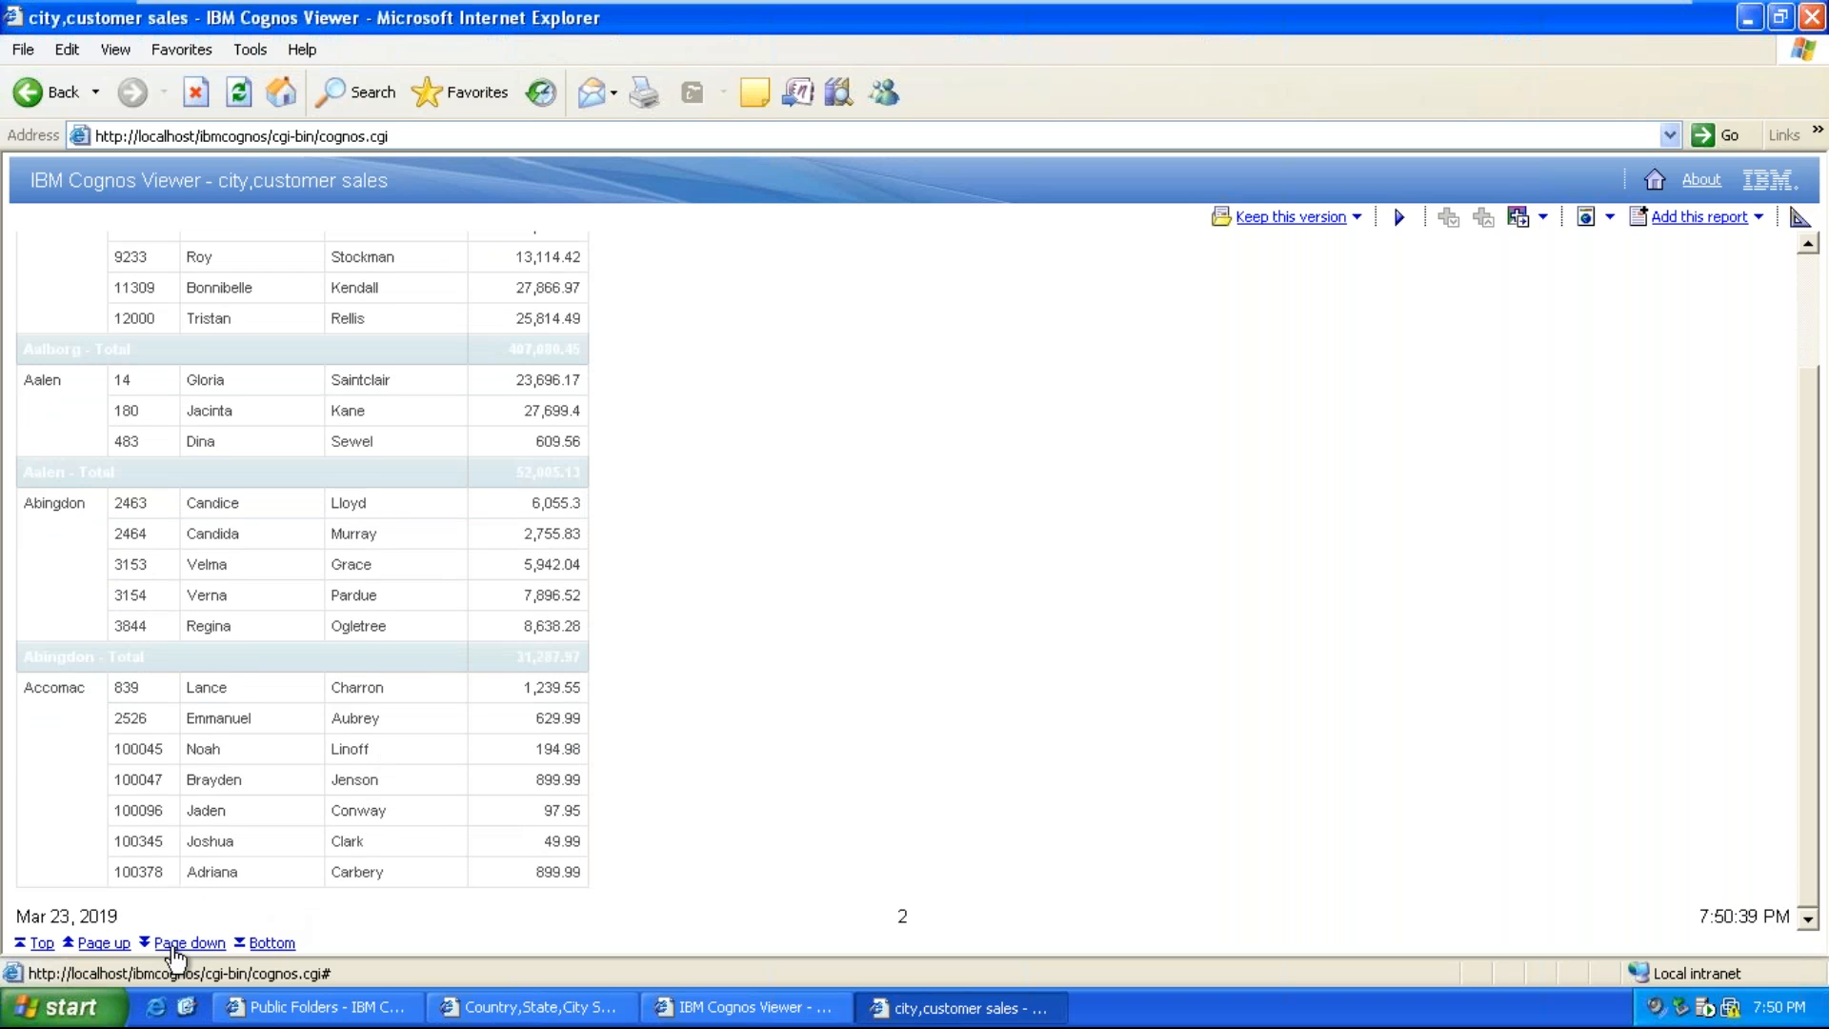
pyautogui.click(176, 945)
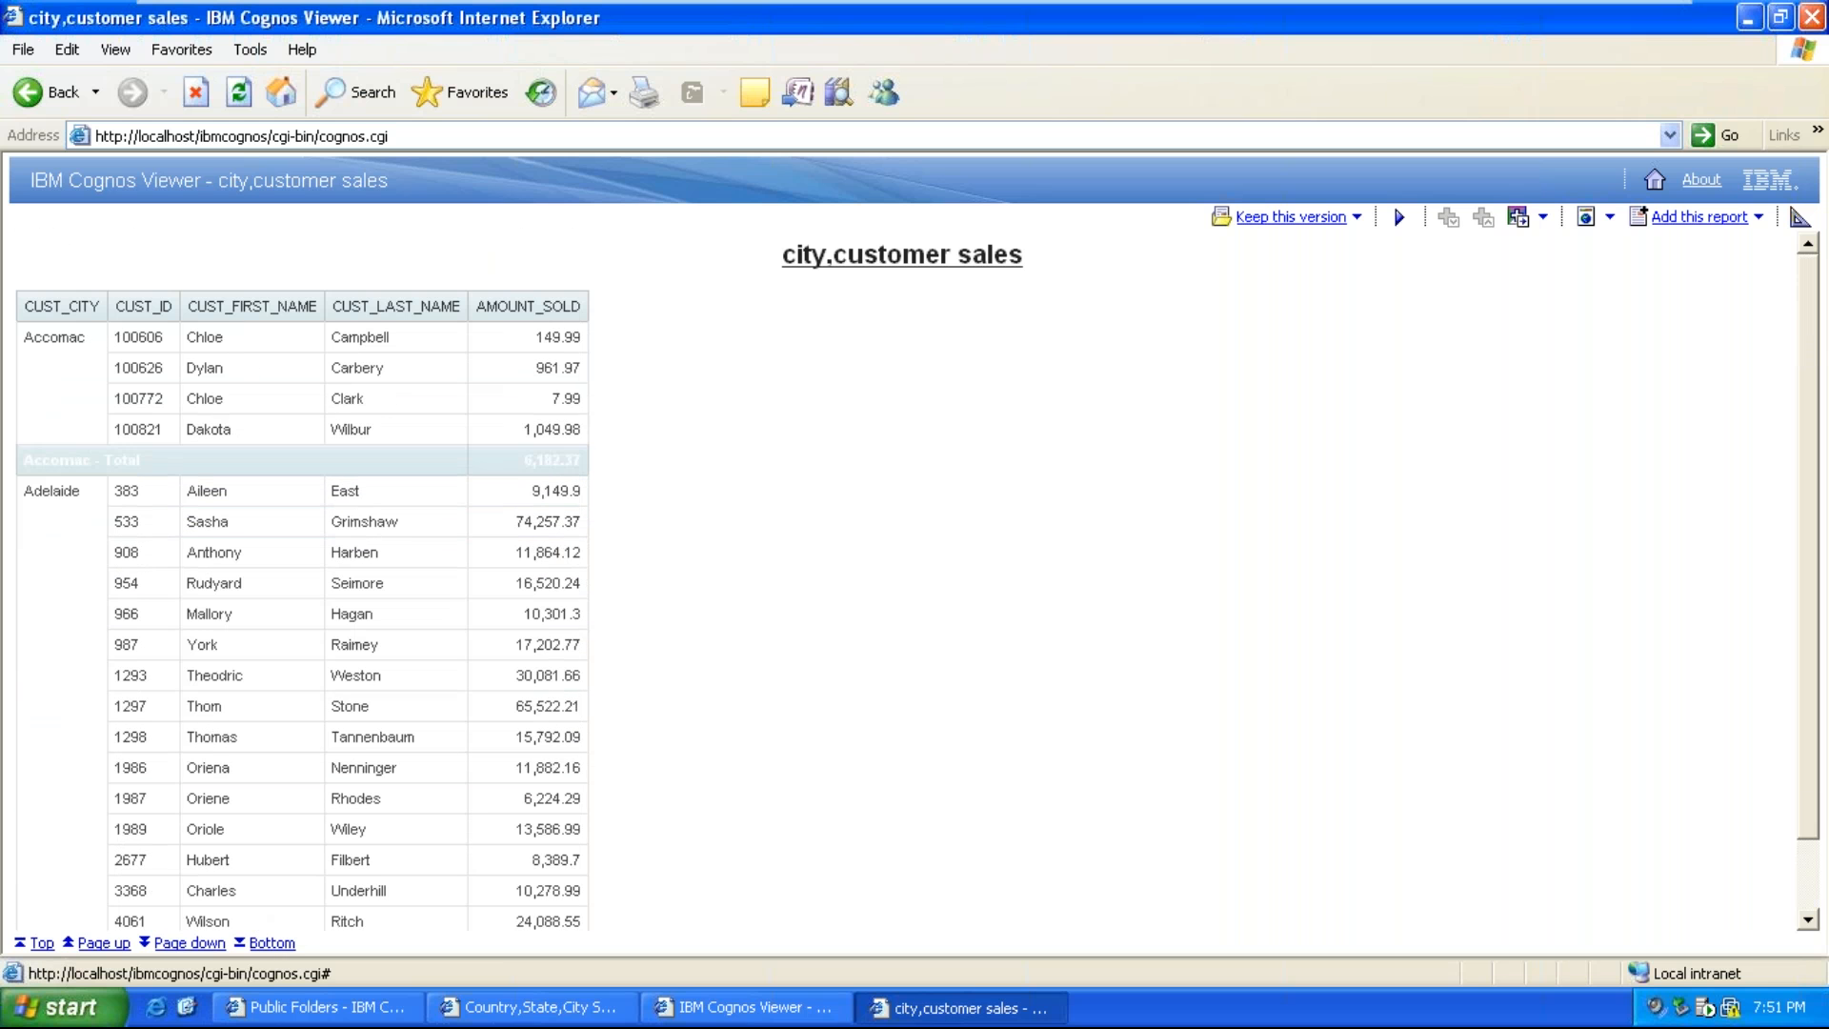
pyautogui.click(181, 943)
pyautogui.click(181, 943)
pyautogui.click(181, 943)
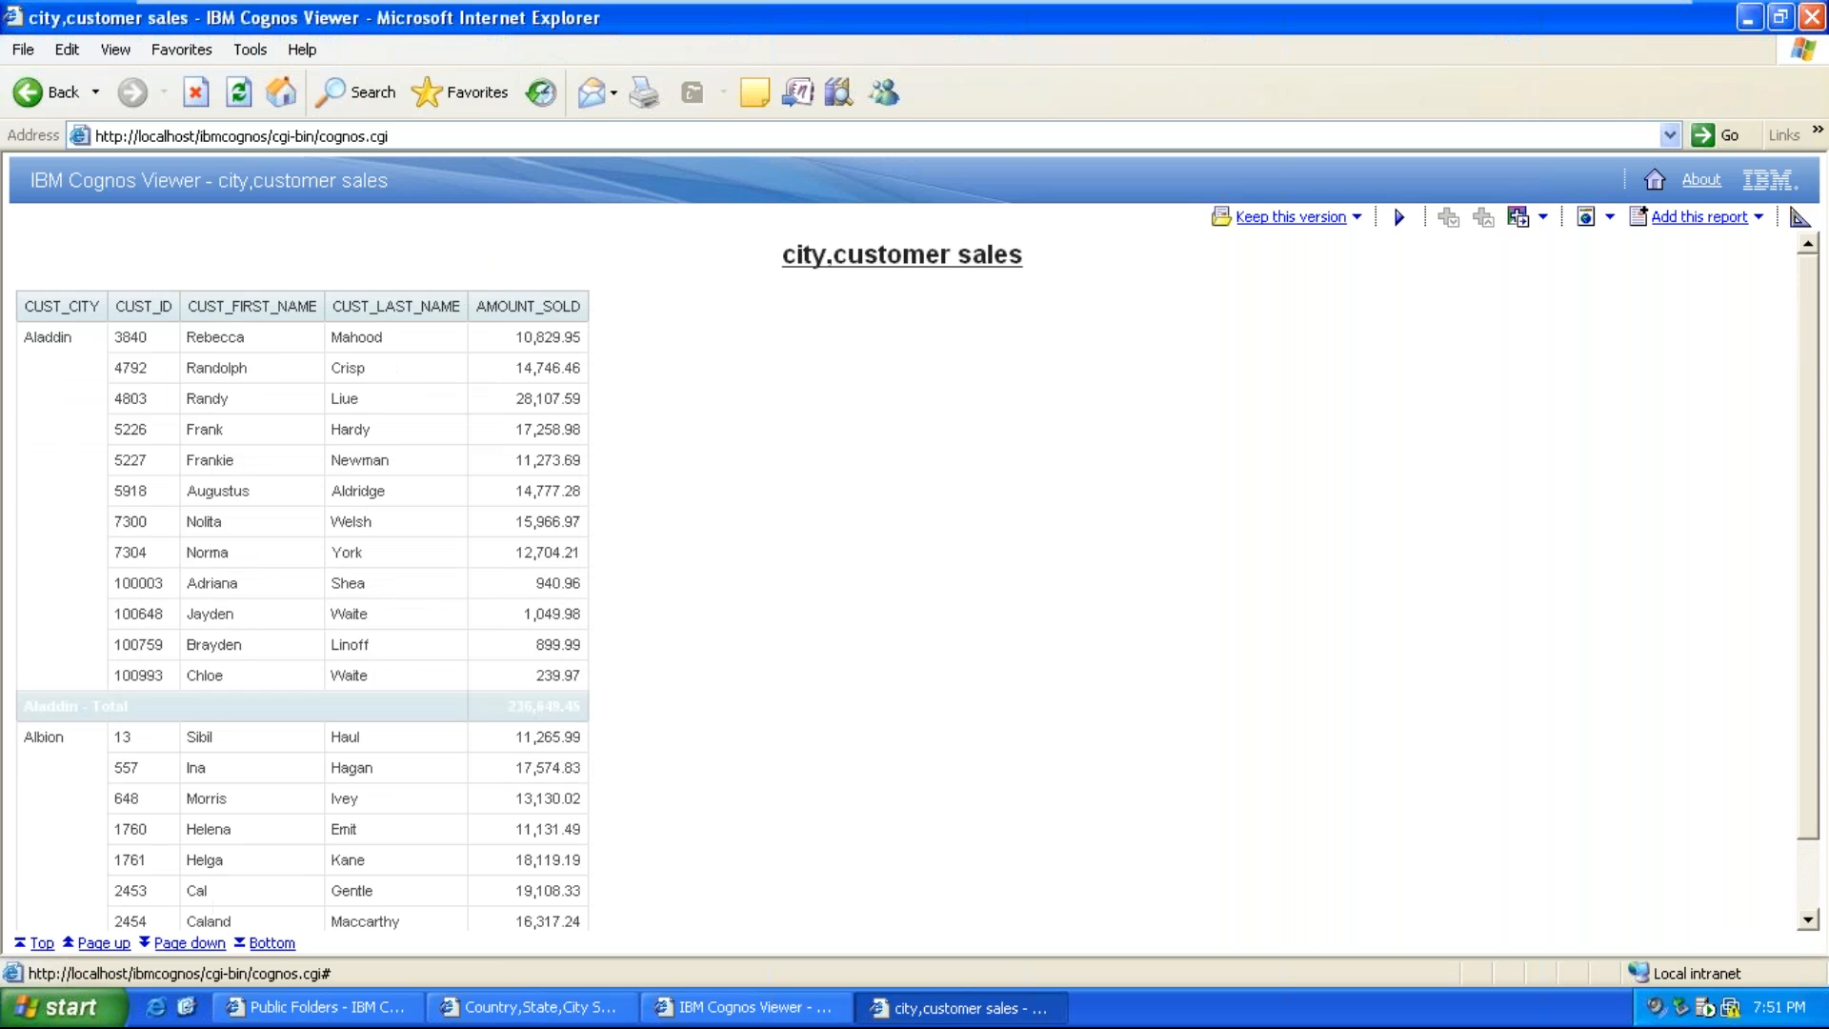
pyautogui.click(181, 943)
pyautogui.click(181, 943)
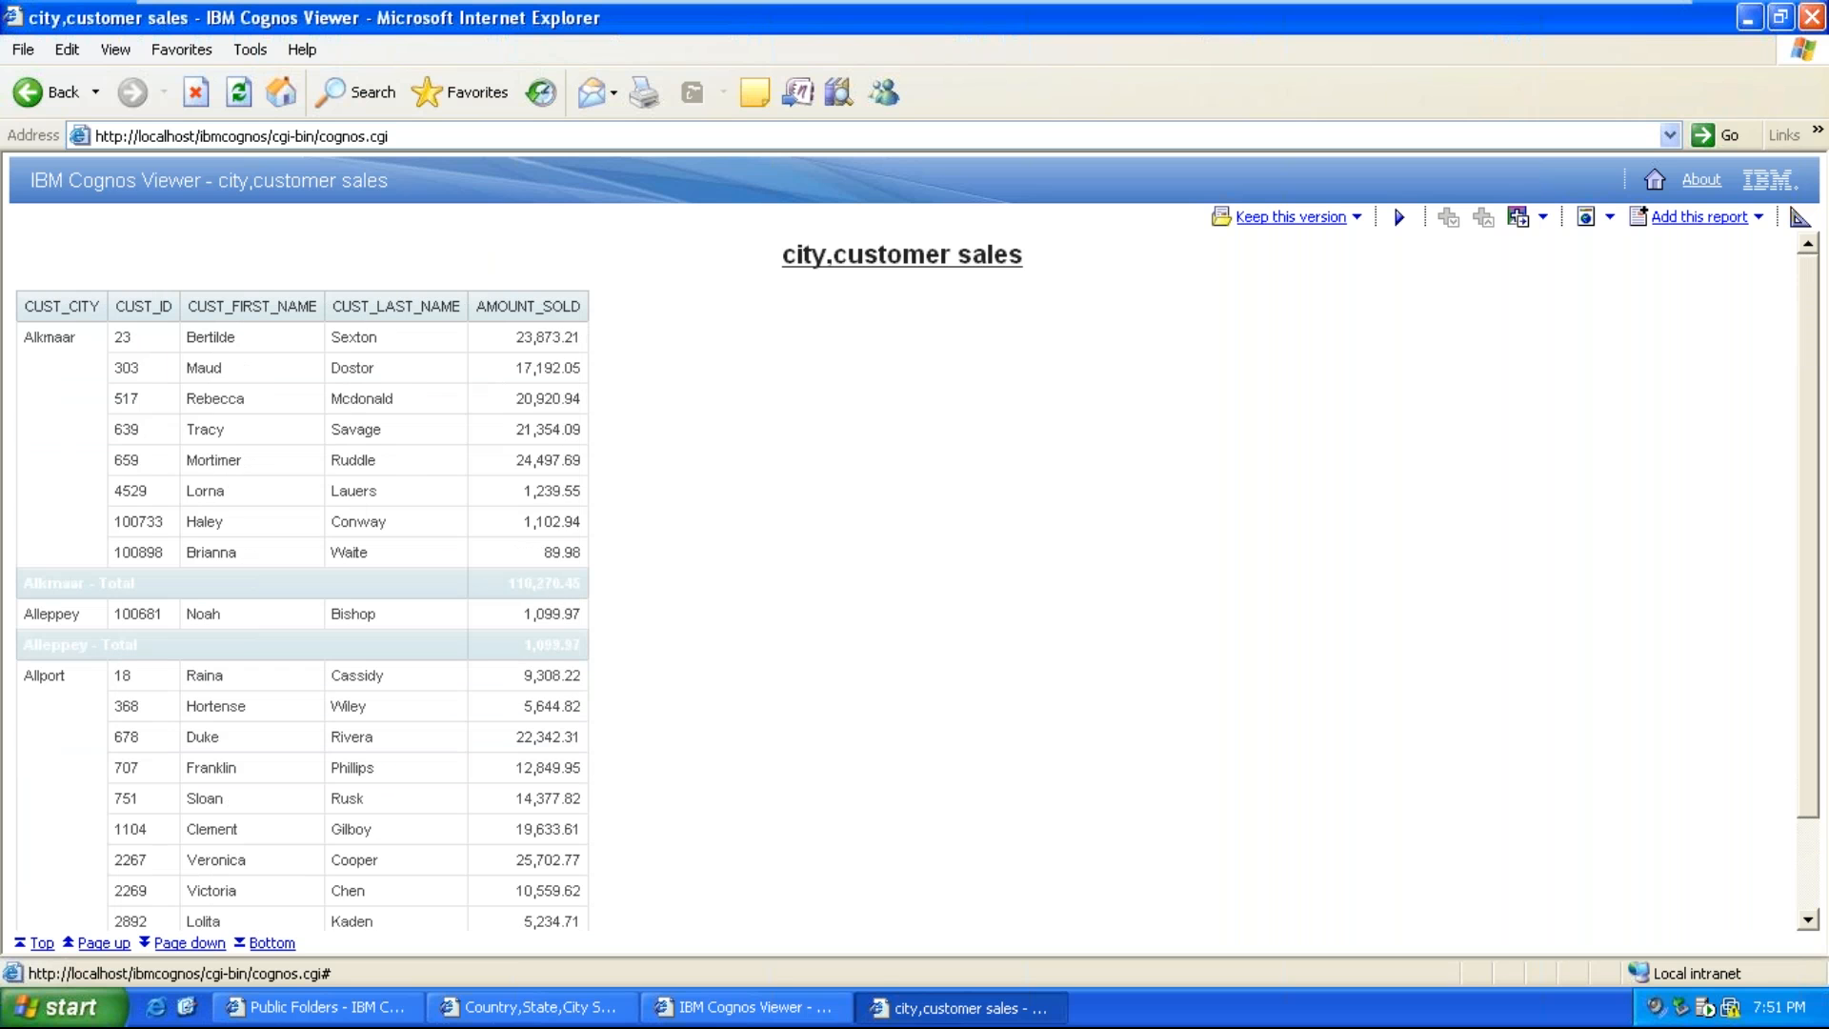
pyautogui.click(181, 943)
pyautogui.click(181, 943)
pyautogui.click(181, 943)
pyautogui.click(181, 943)
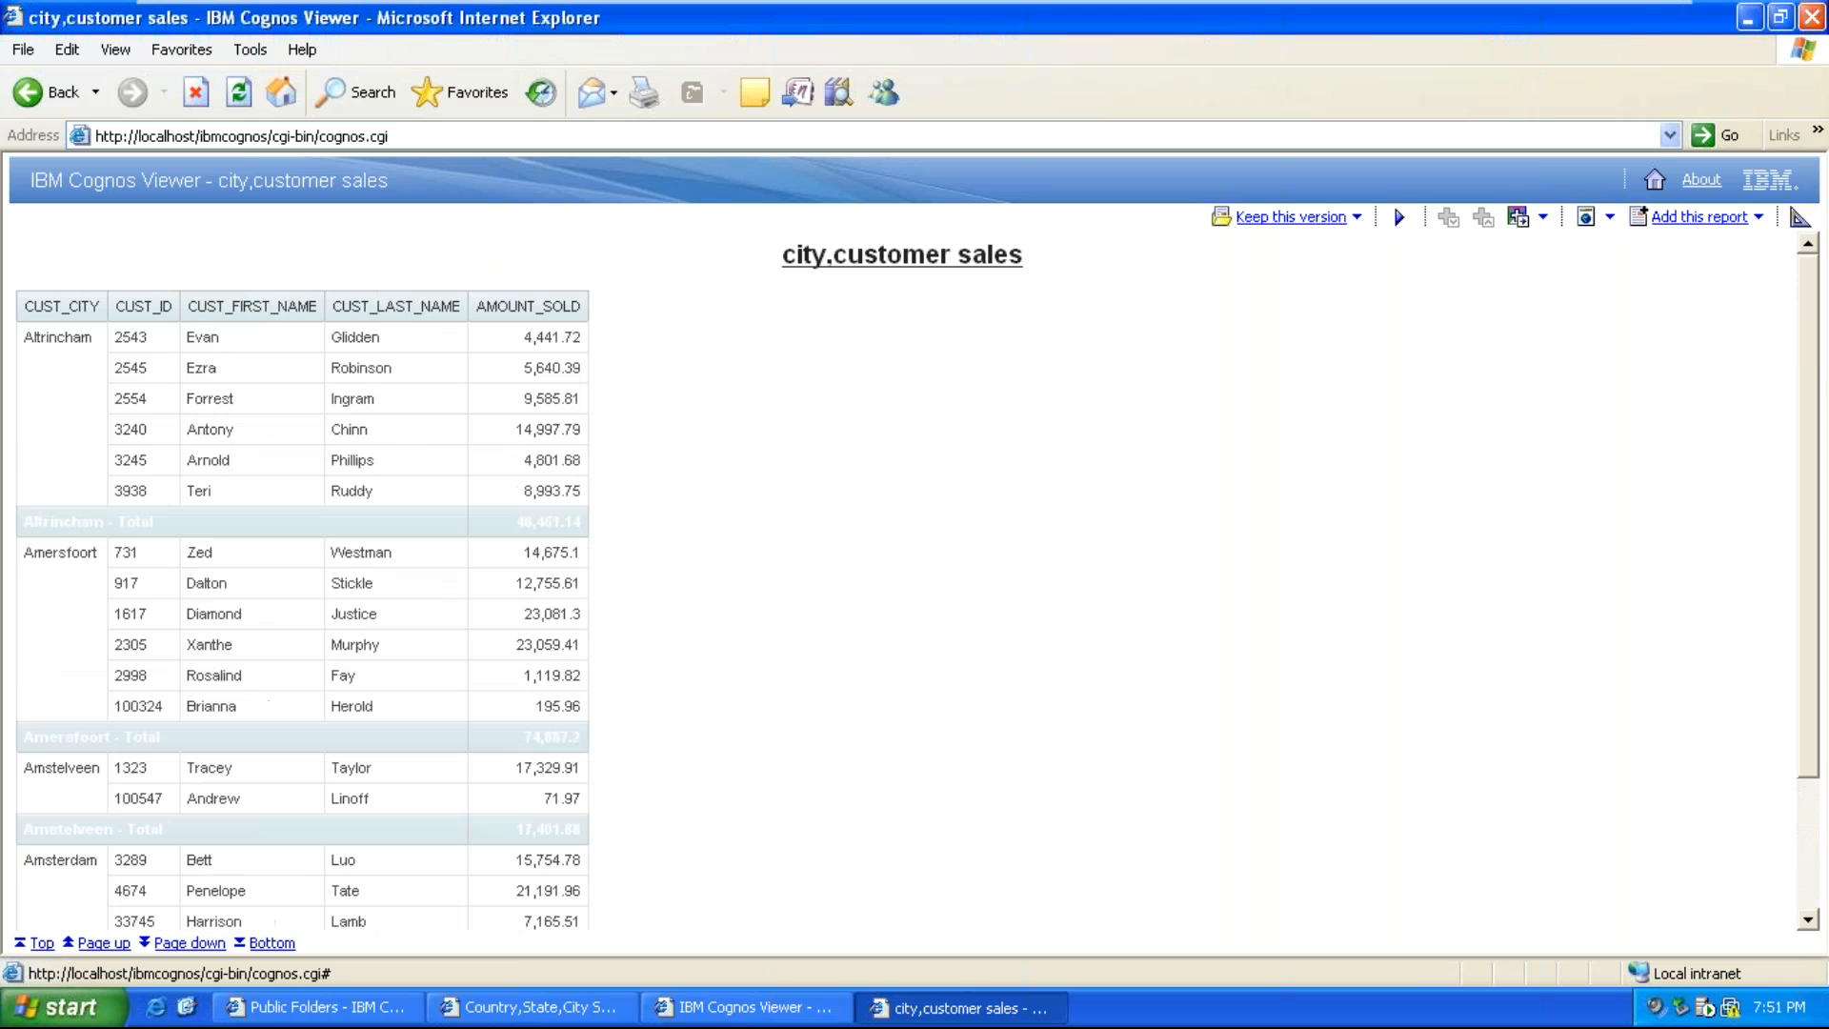
pyautogui.click(181, 943)
pyautogui.click(181, 943)
pyautogui.click(181, 943)
pyautogui.click(181, 943)
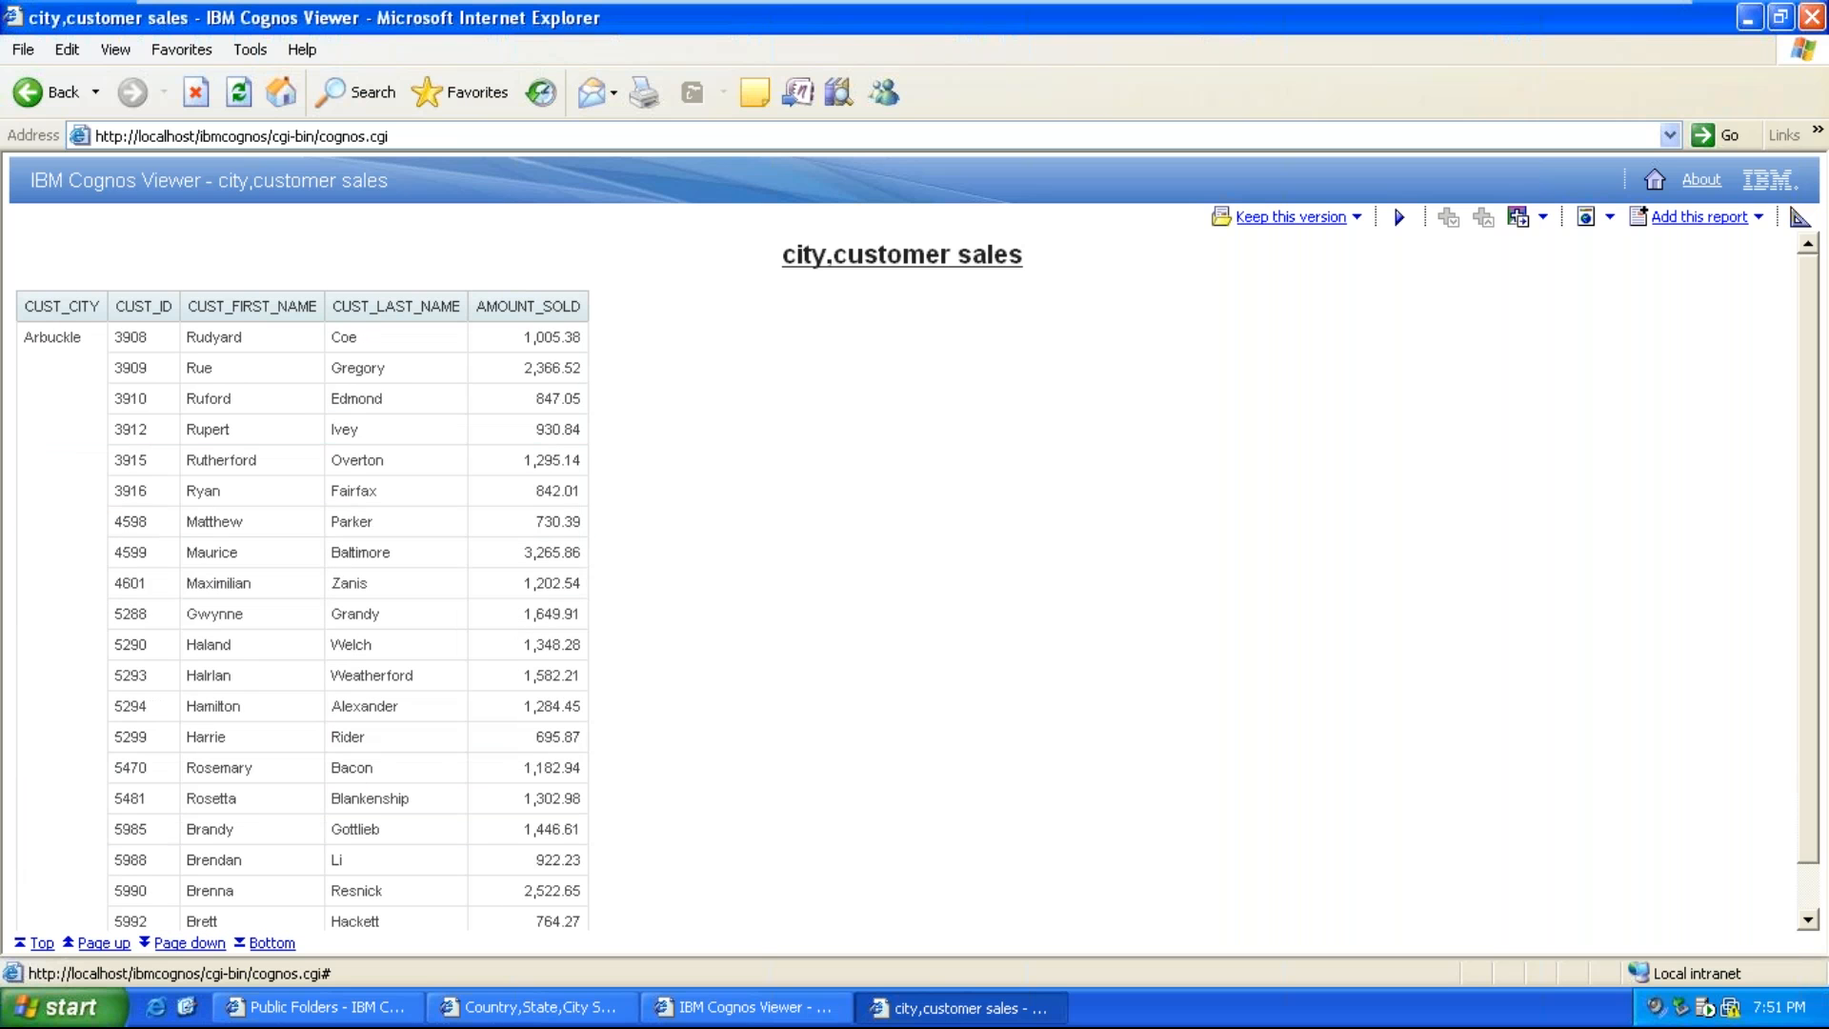
pyautogui.click(190, 943)
pyautogui.click(190, 943)
pyautogui.click(190, 943)
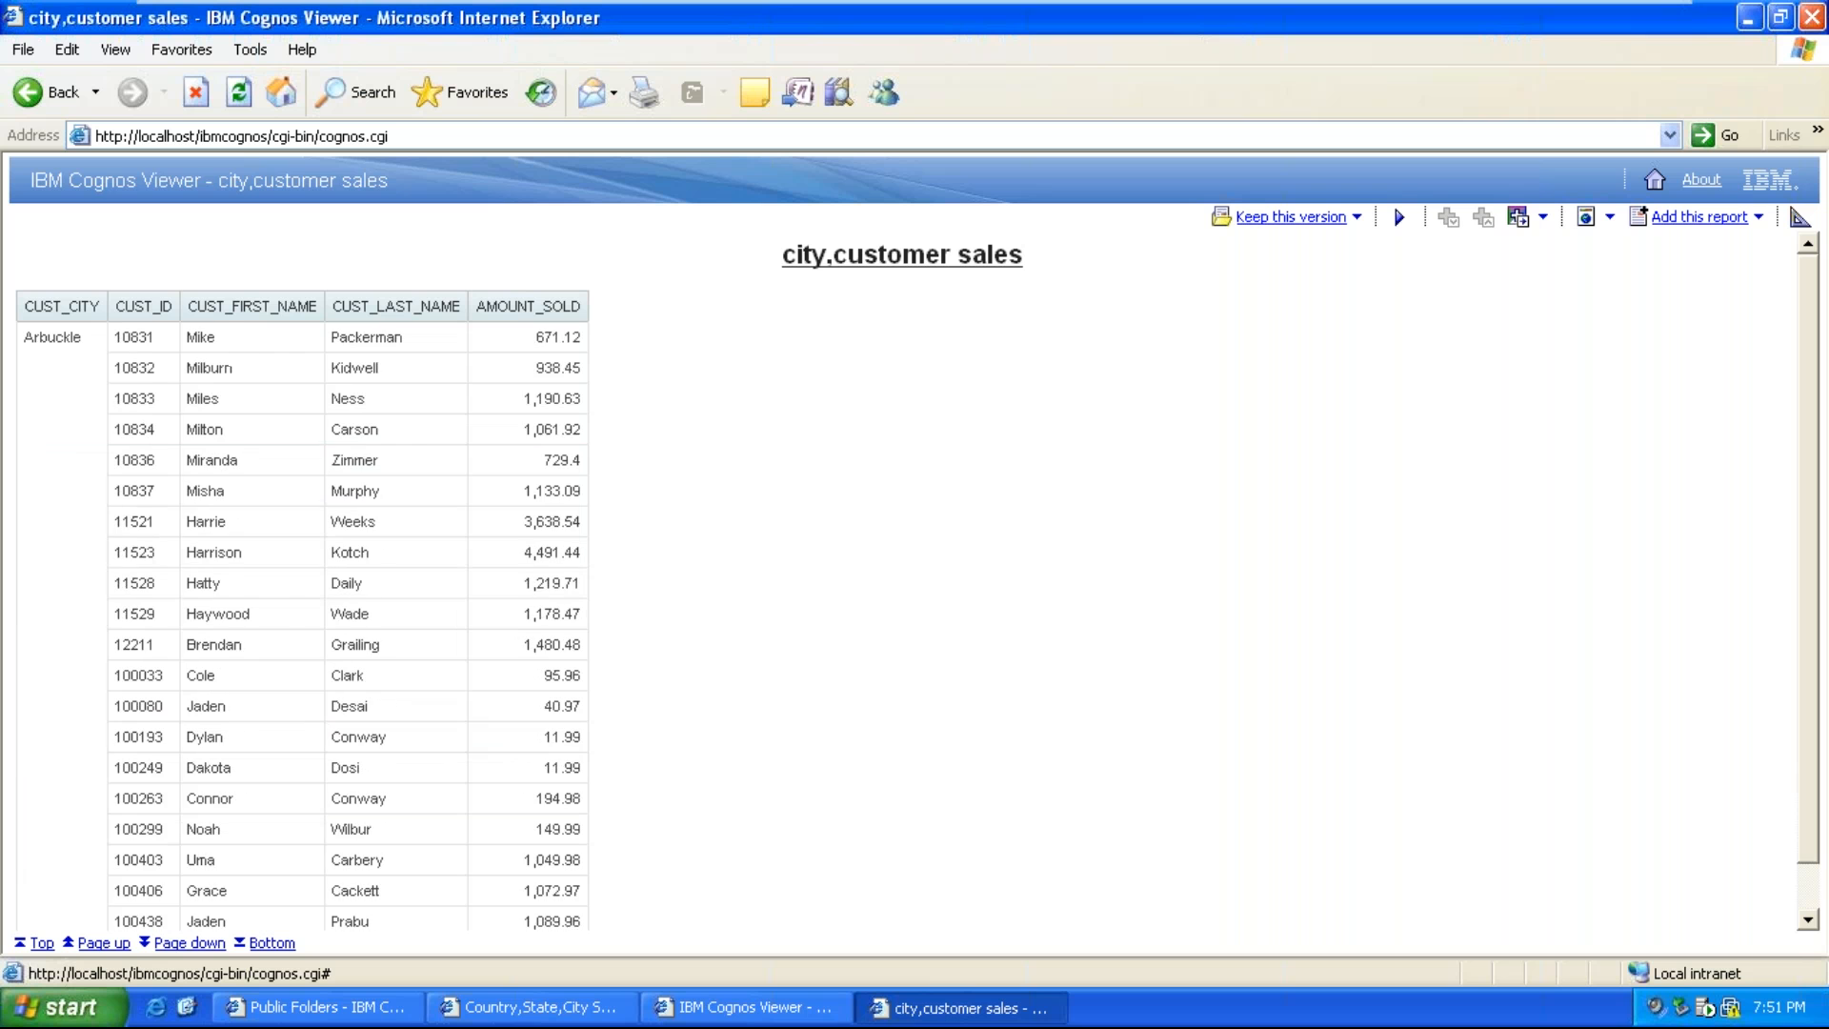
pyautogui.click(189, 943)
pyautogui.click(190, 943)
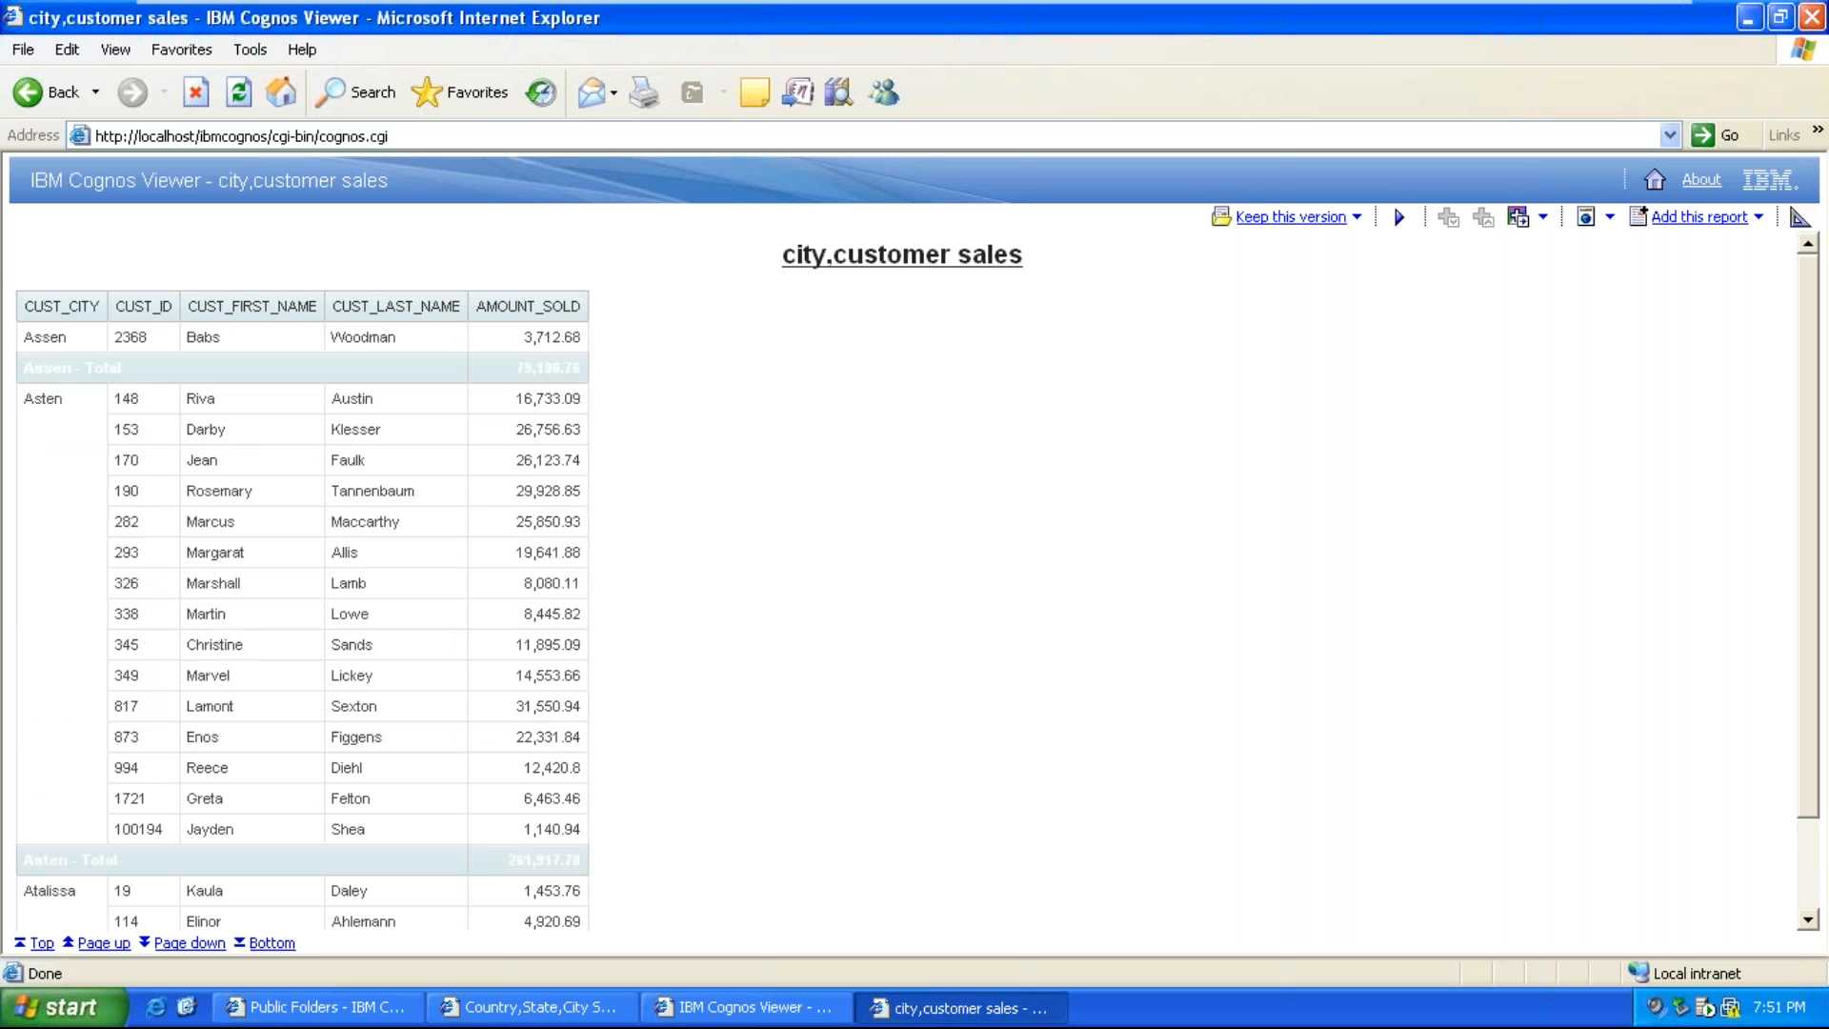
# Close the drilled report, repeat the drill-through from Kuala Lumpur to examine its target, and close the viewer windows
pyautogui.click(1810, 17)
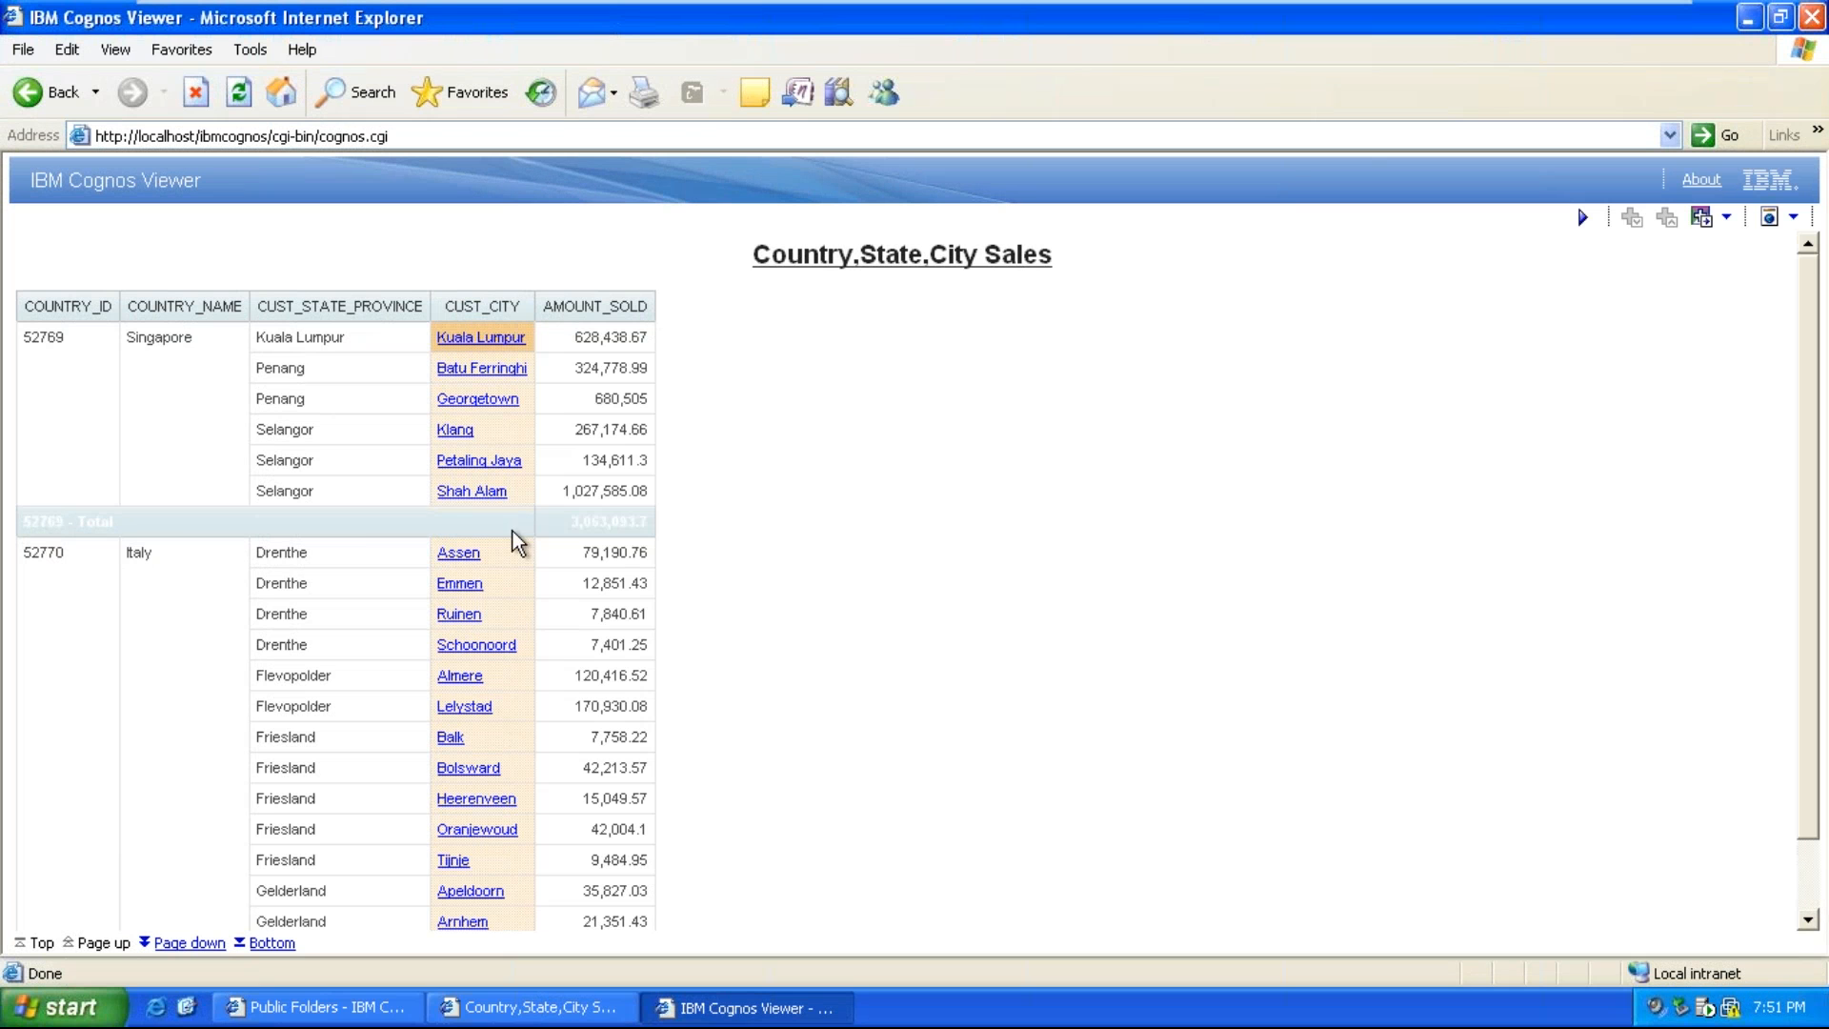
pyautogui.click(462, 339)
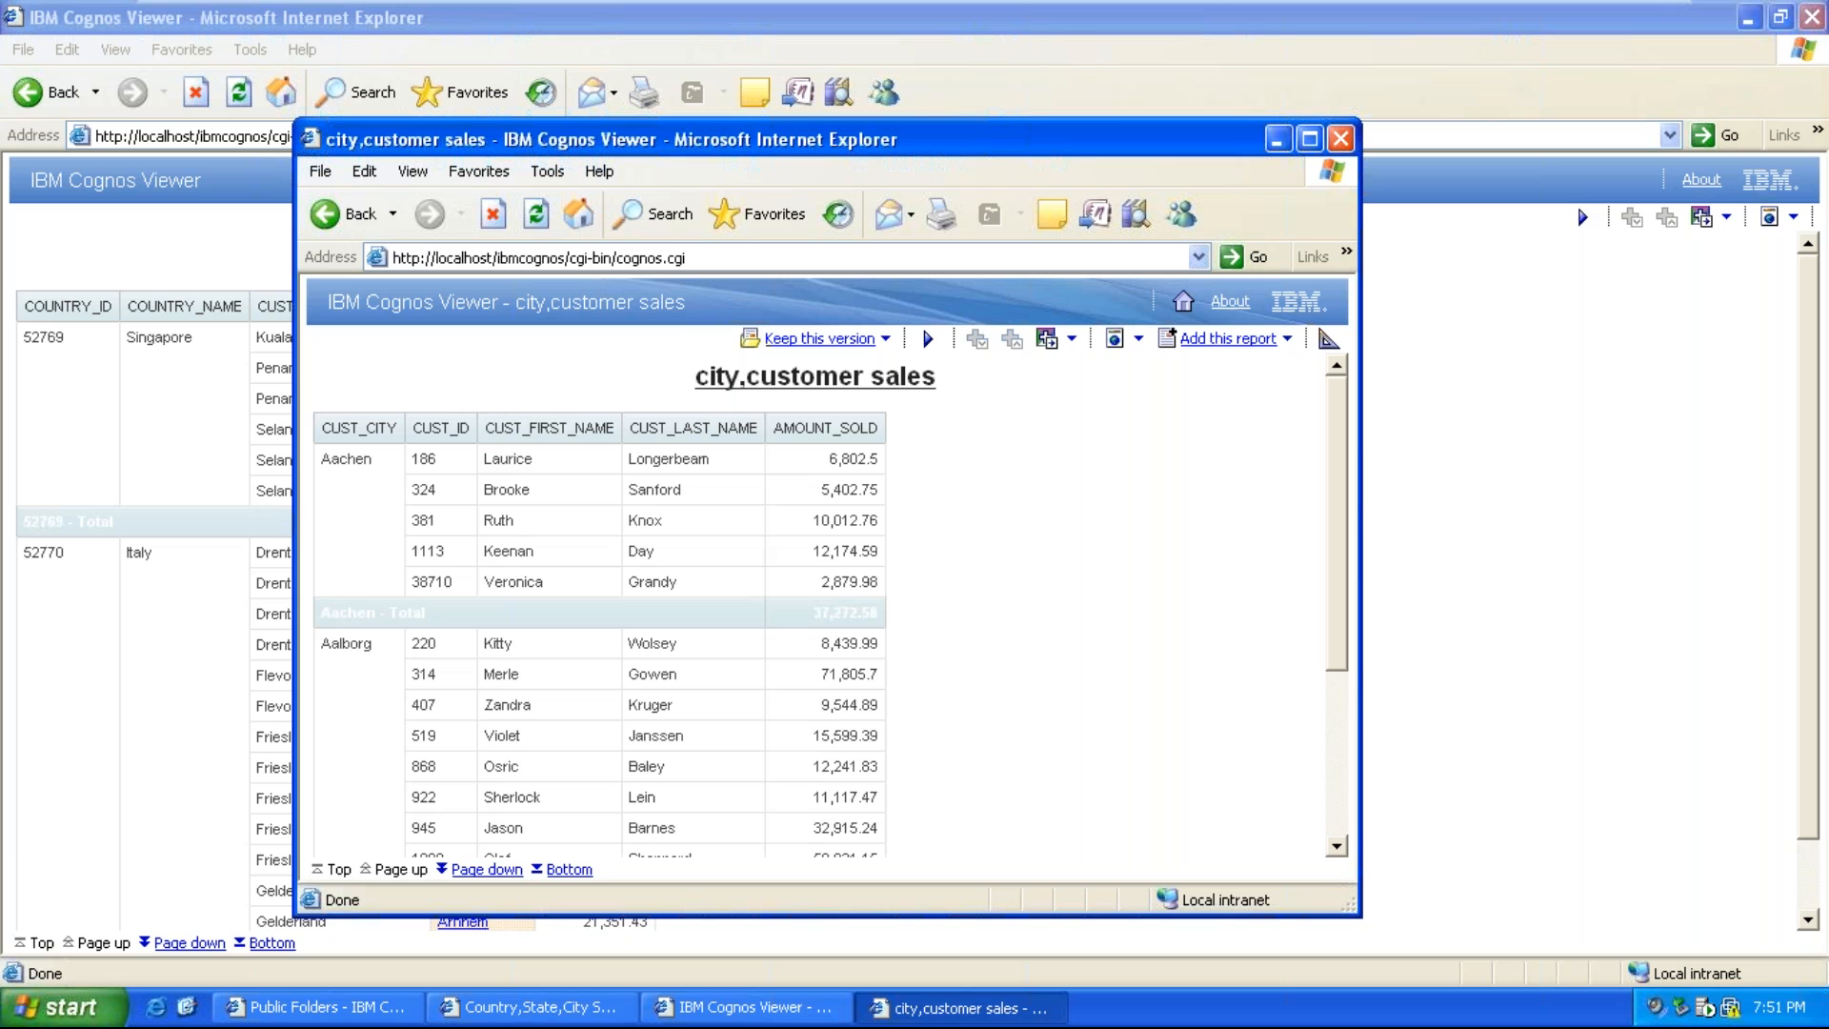
pyautogui.click(689, 427)
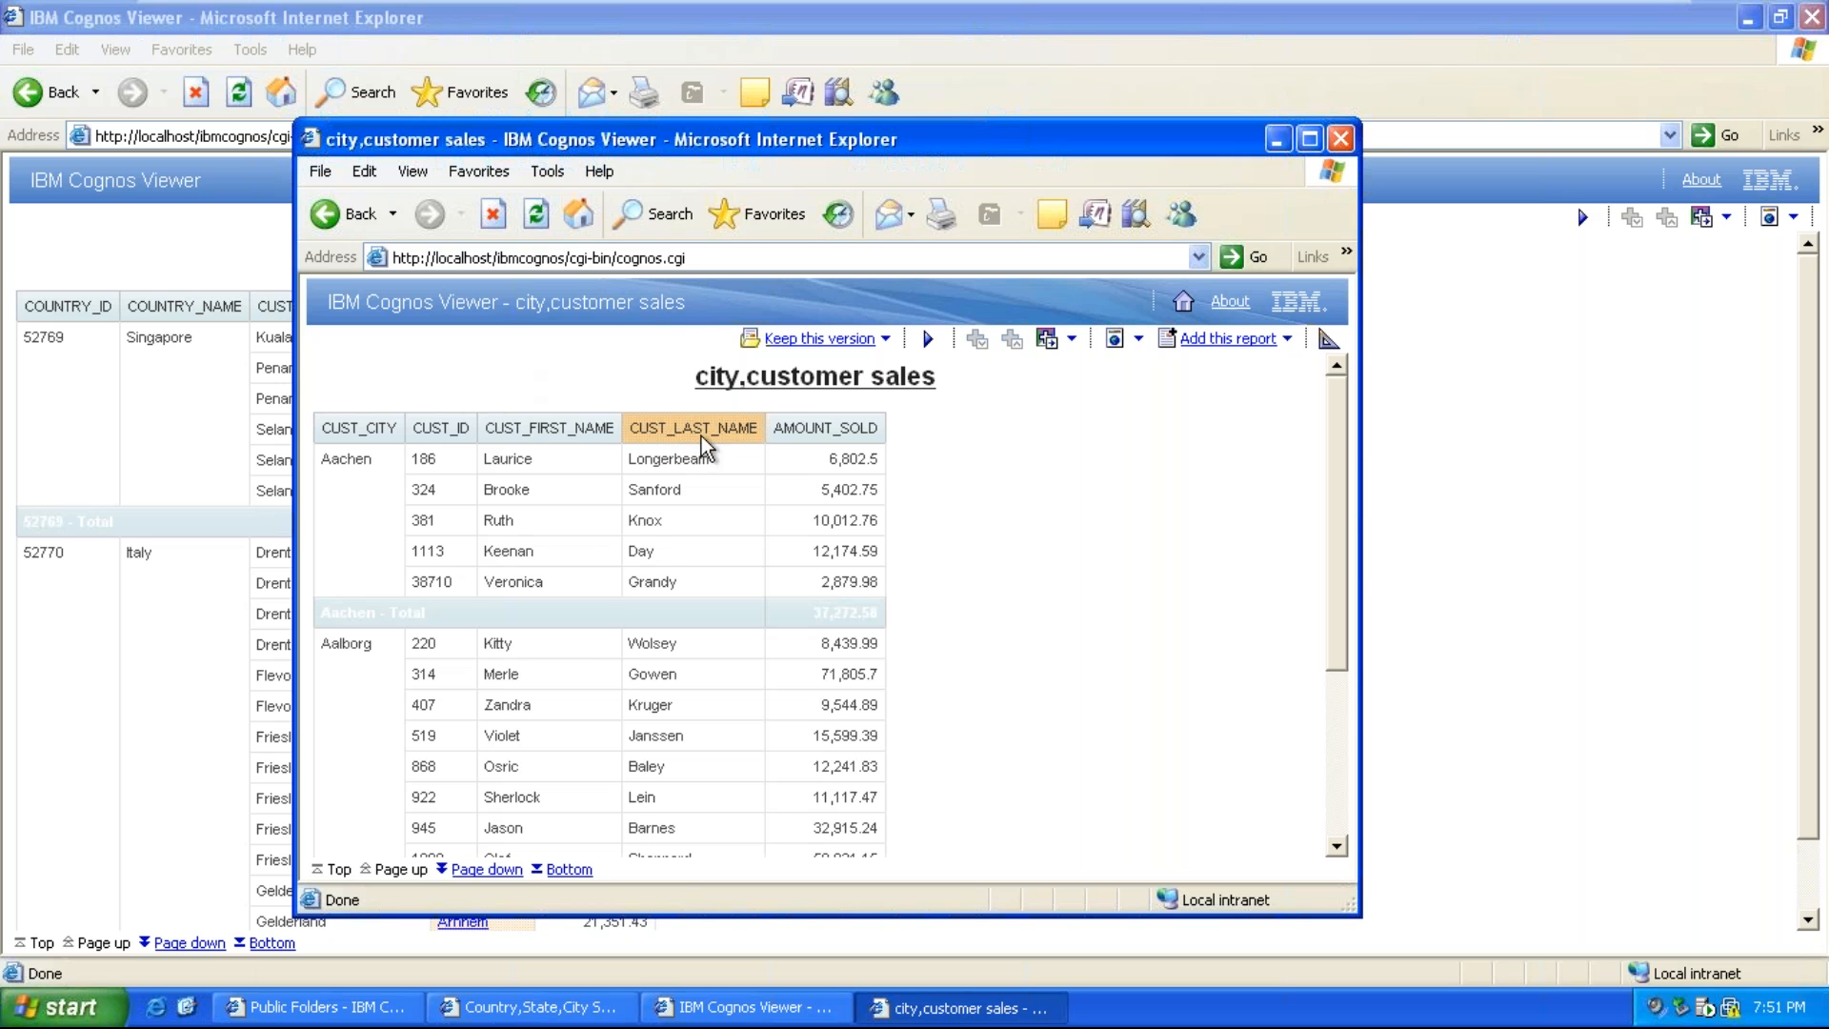
pyautogui.click(1341, 145)
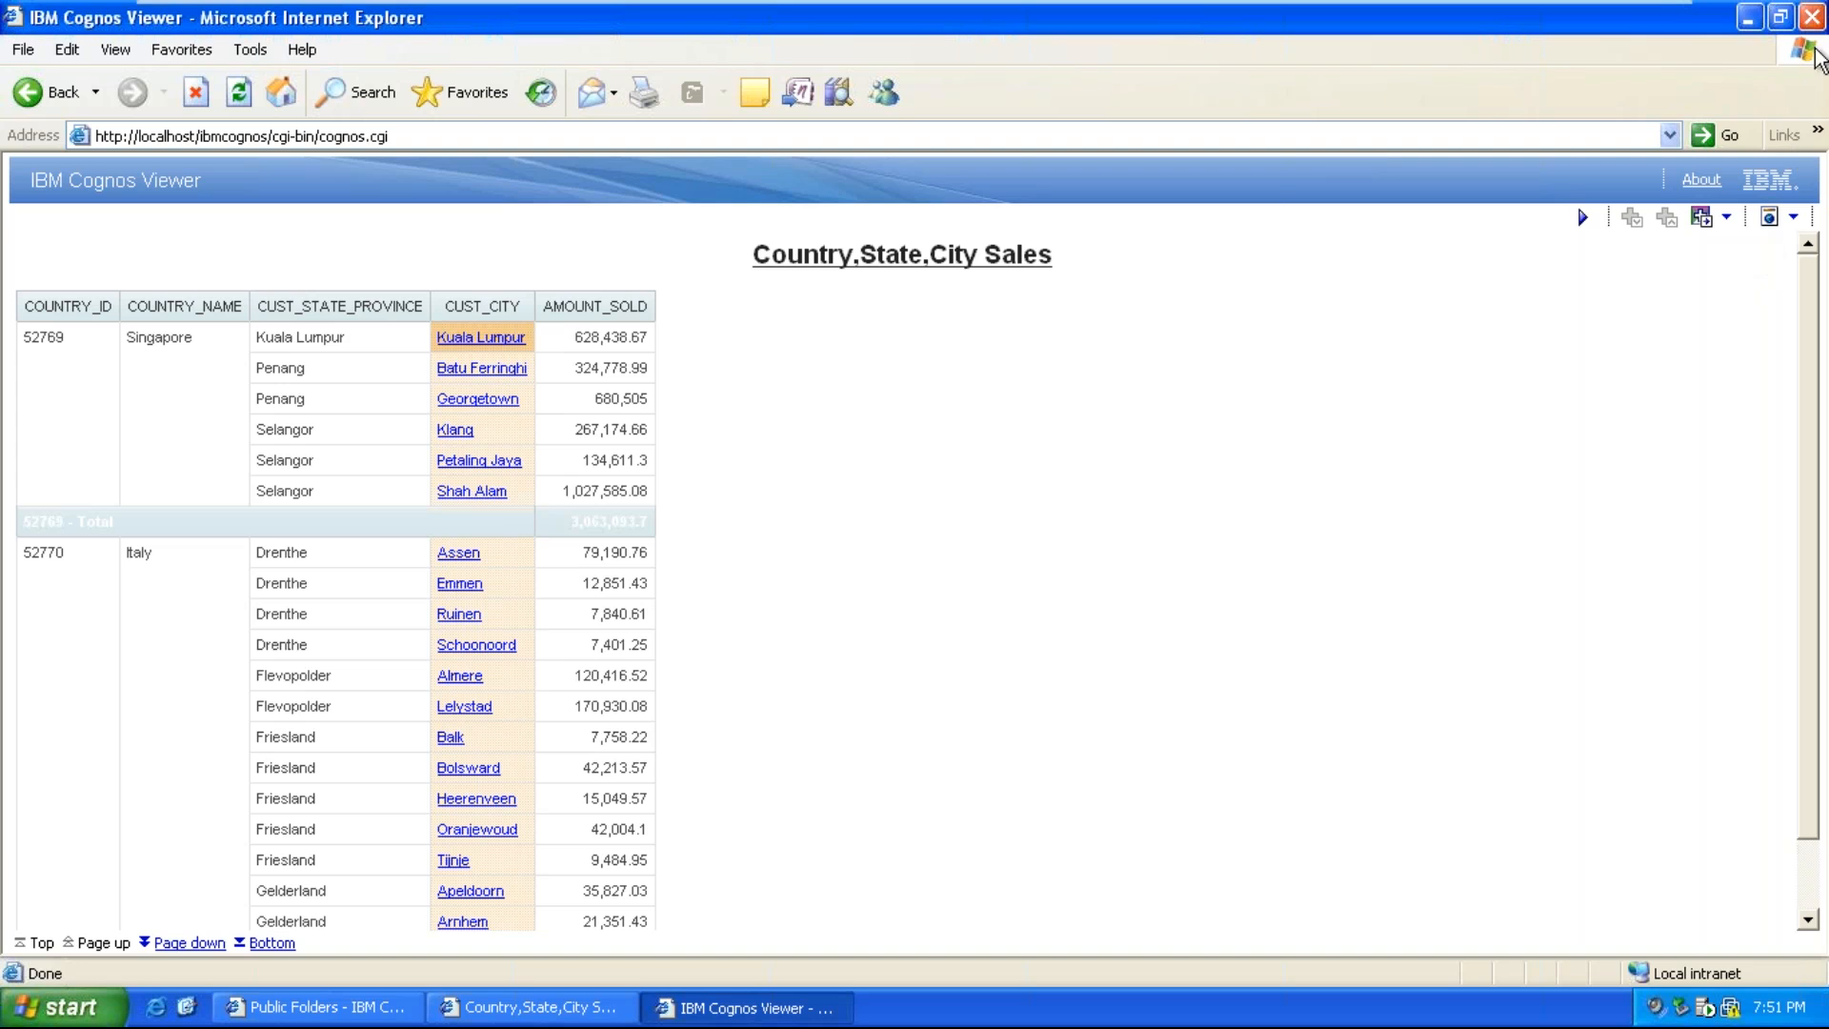
pyautogui.click(1811, 17)
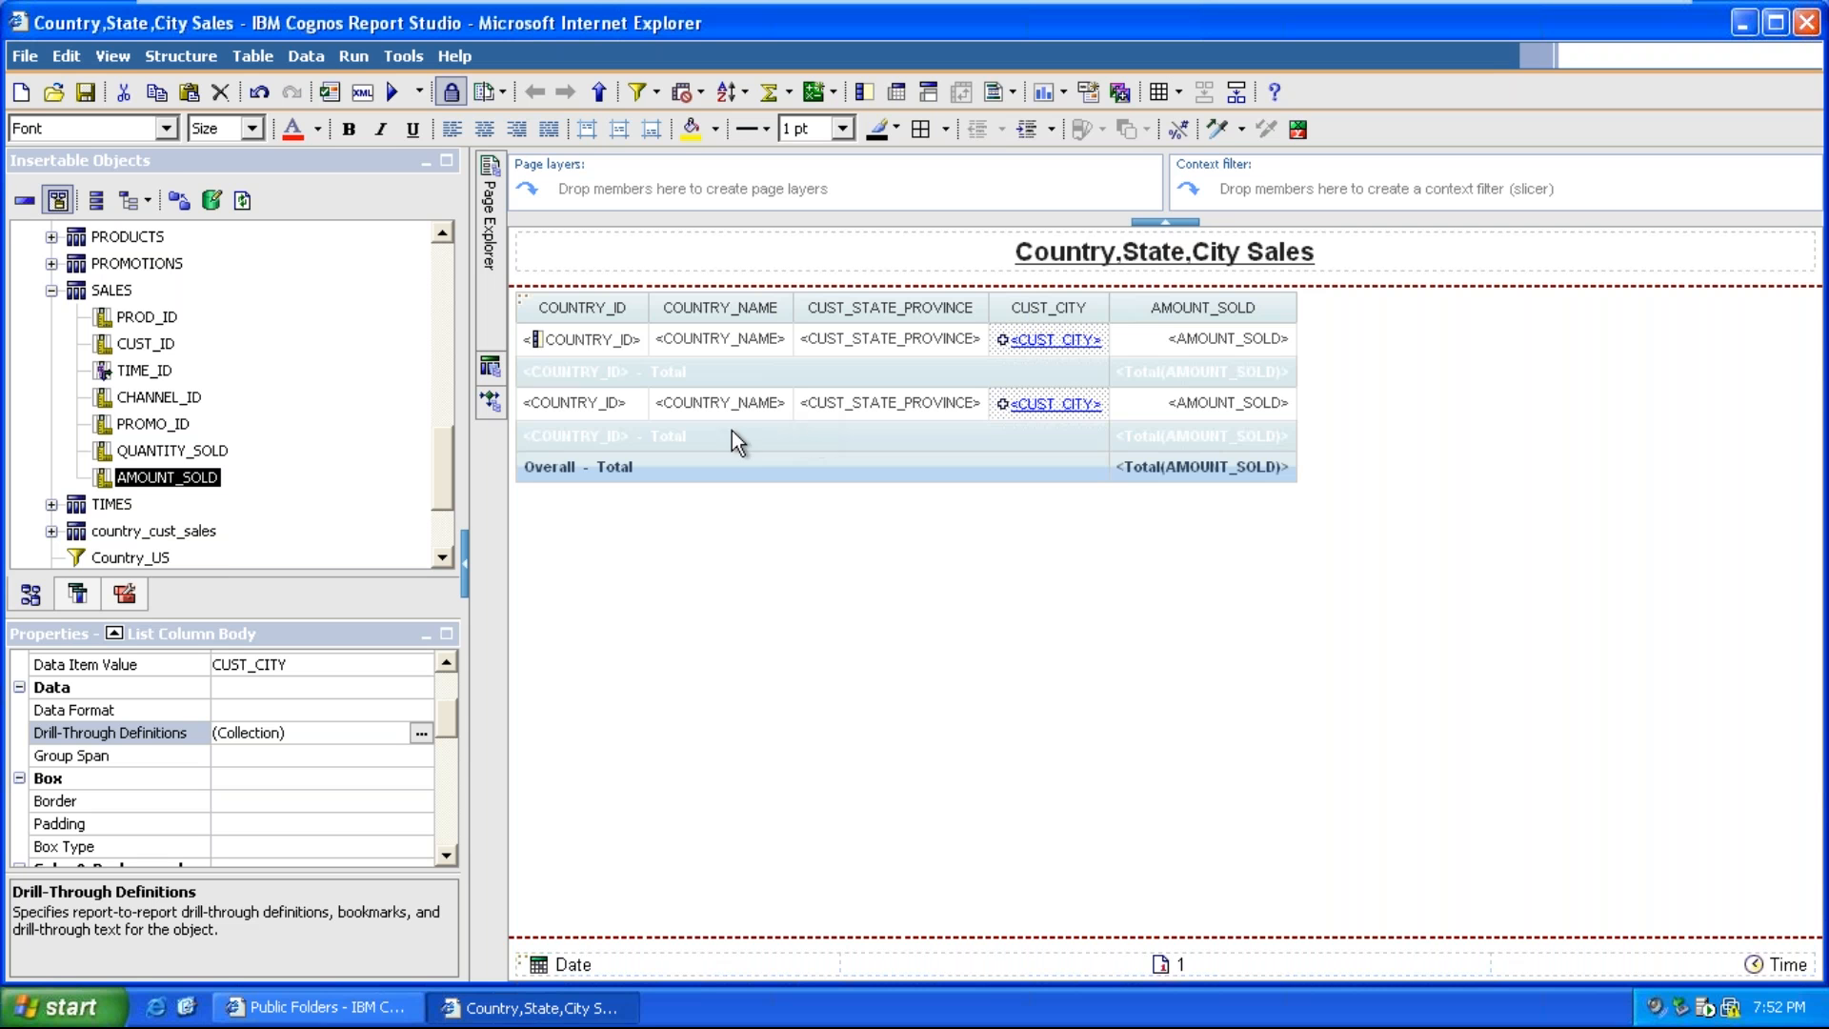
# Create a new Active Report based on the customer_sales package and browse its insertable toolbox objects
pyautogui.click(20, 92)
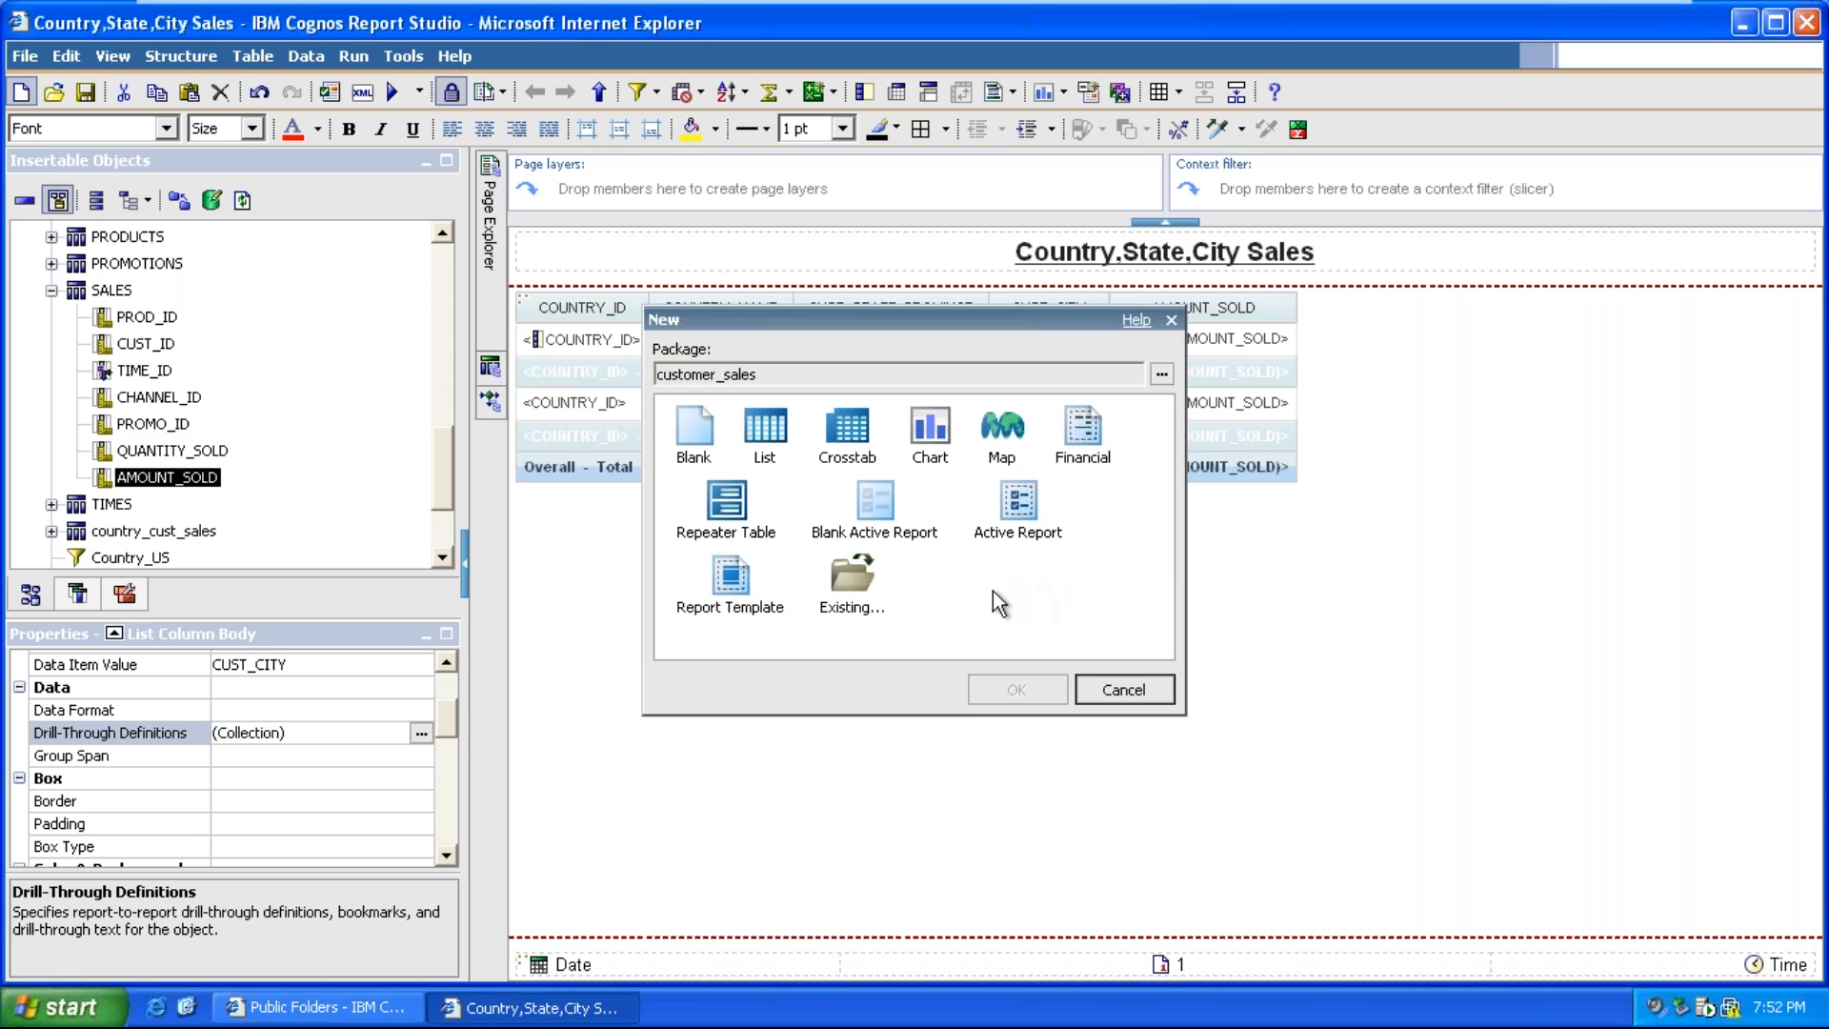
pyautogui.click(749, 529)
pyautogui.click(1026, 529)
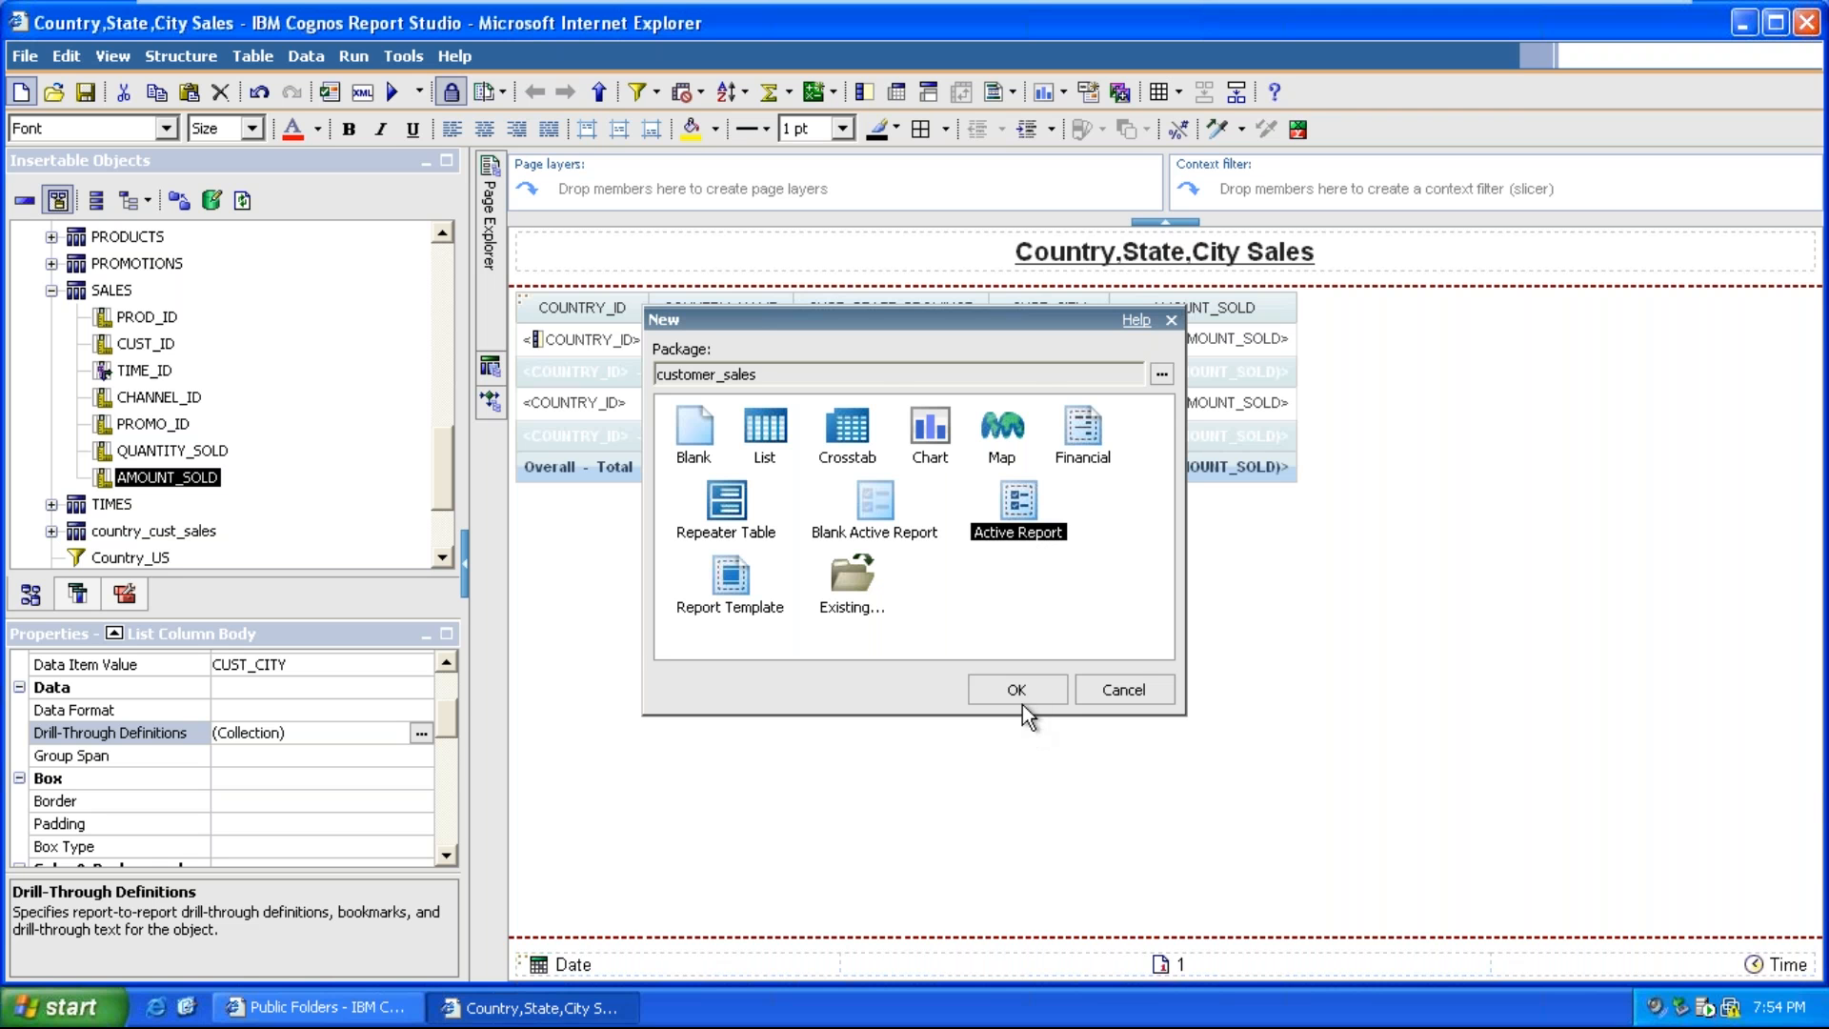
pyautogui.click(996, 698)
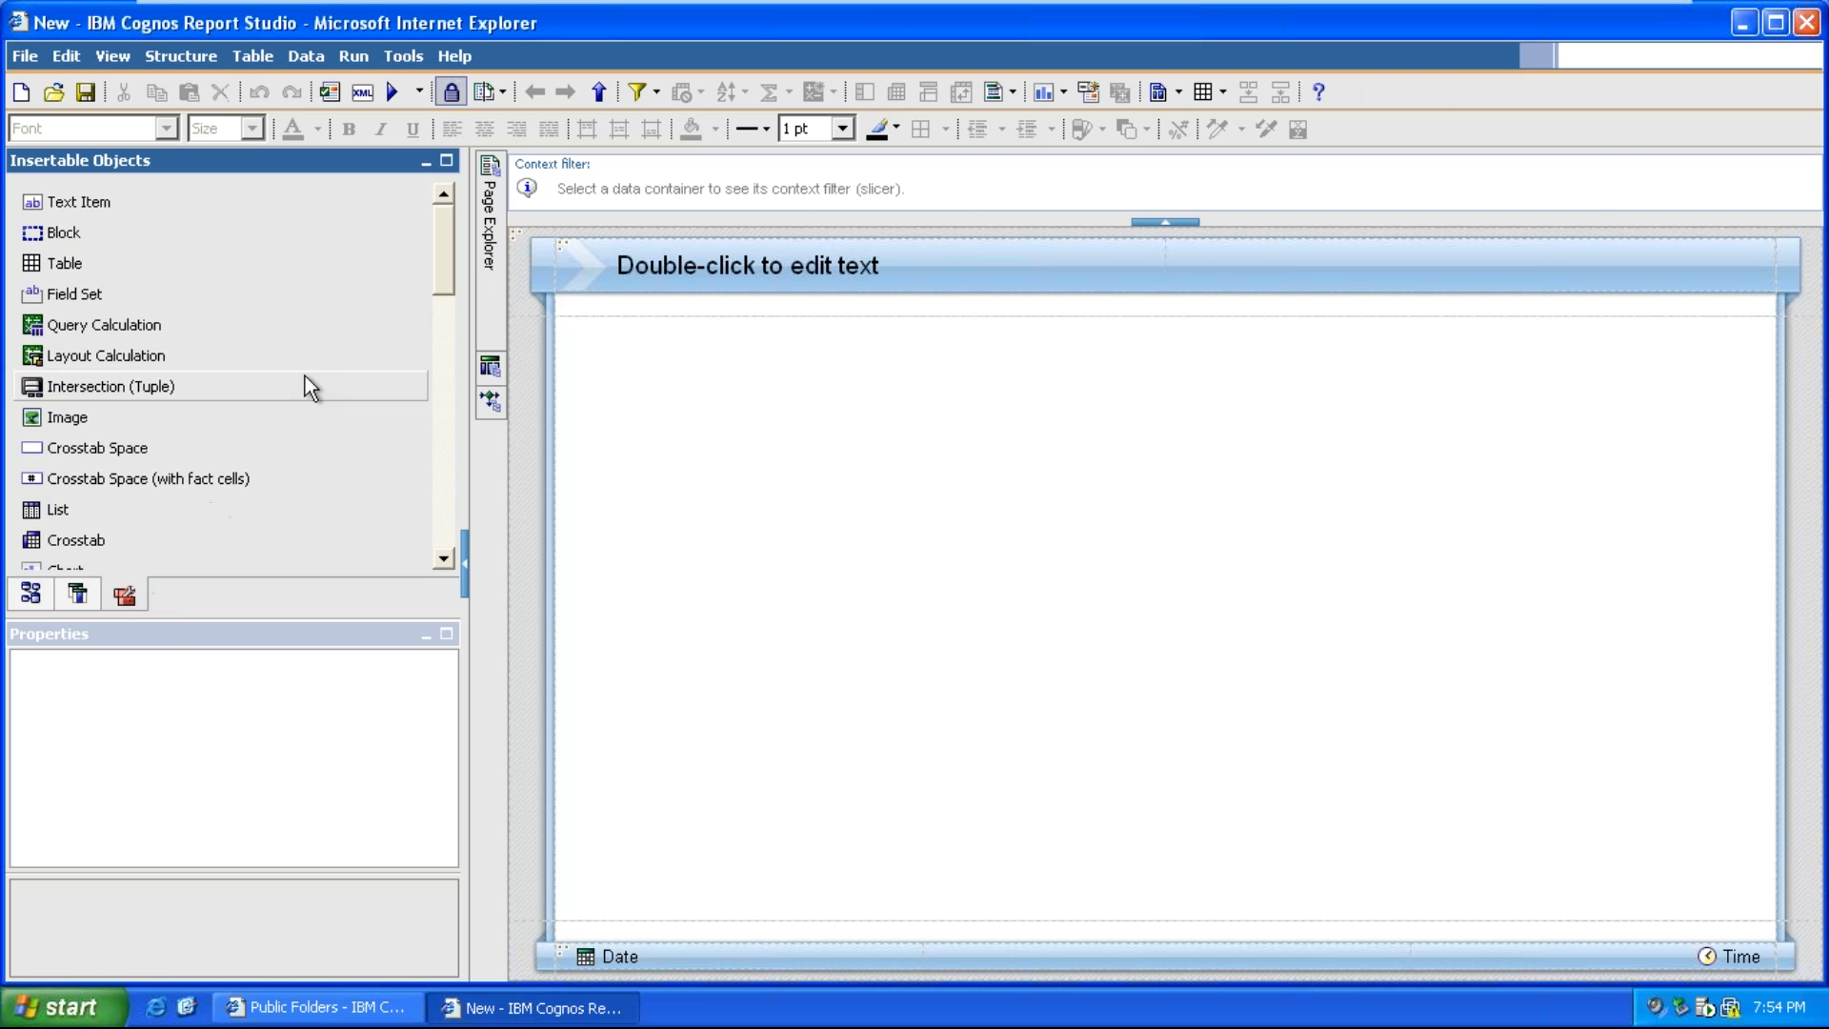
pyautogui.scroll(-6, 207, 411)
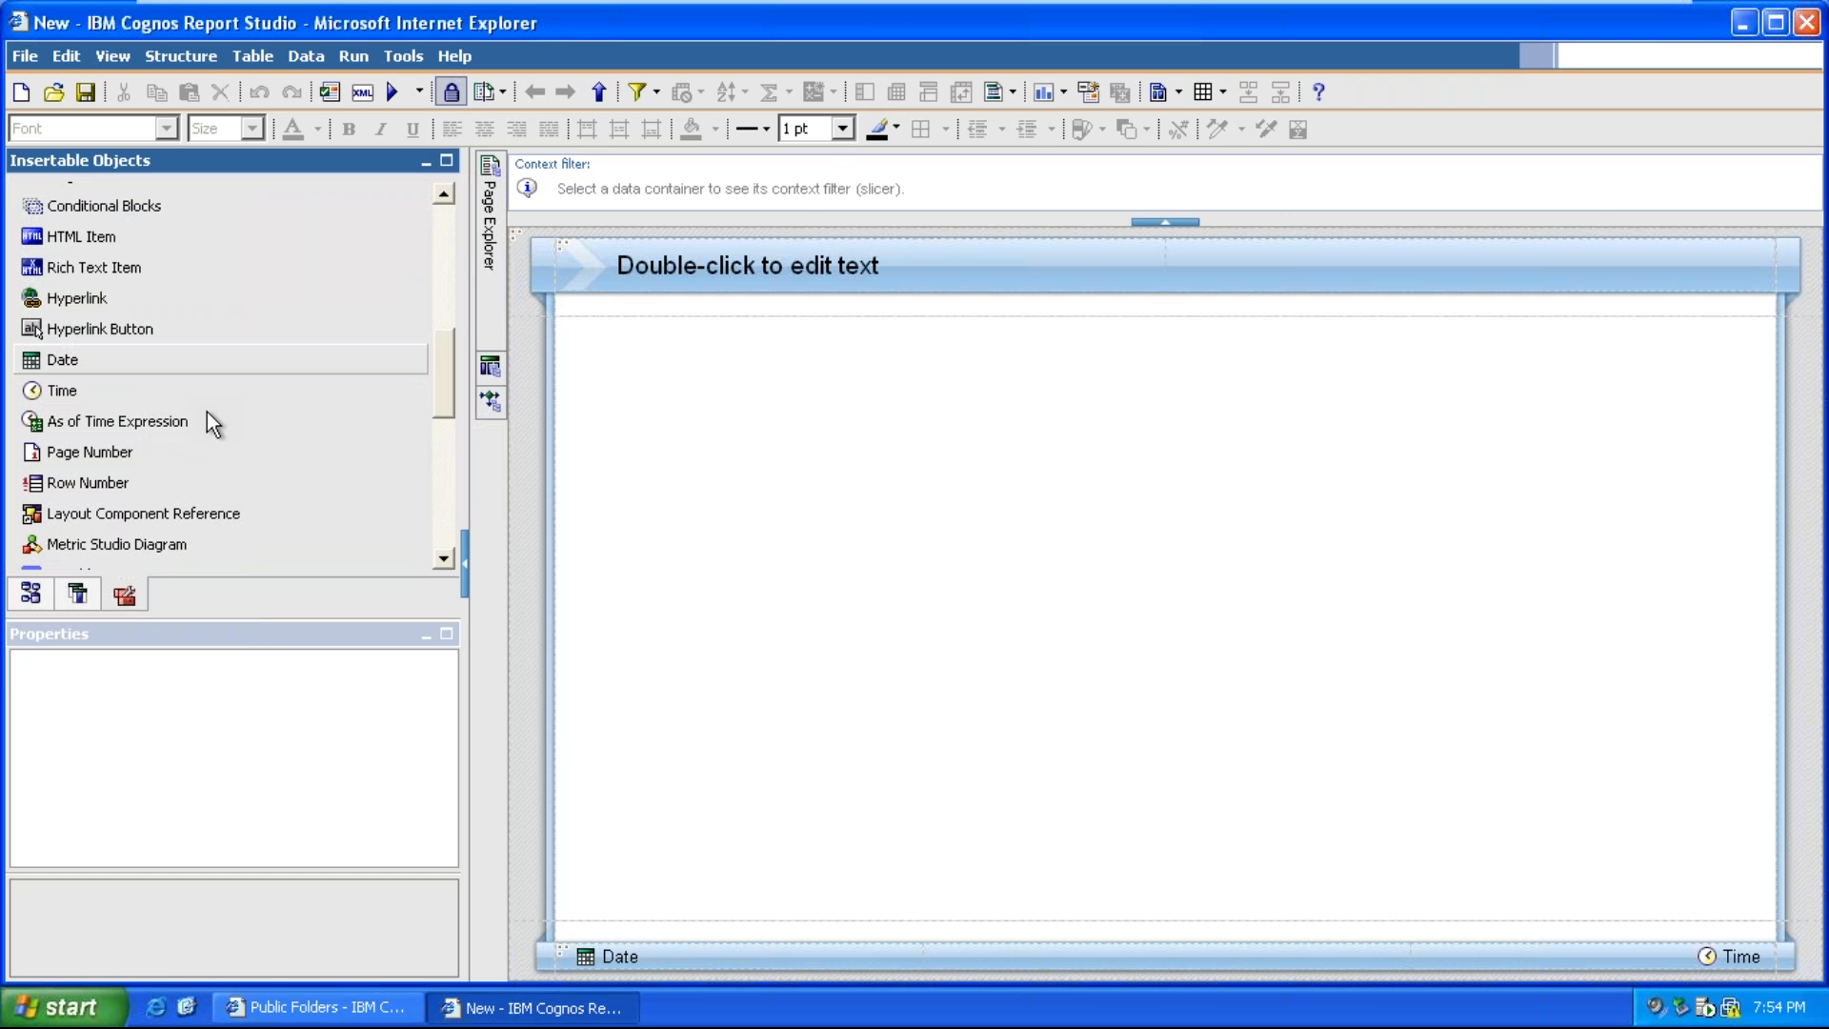
# Insert a Tab Control into the empty page body and label its first tab "Country Sales based on Product Category"
pyautogui.scroll(-5, 208, 422)
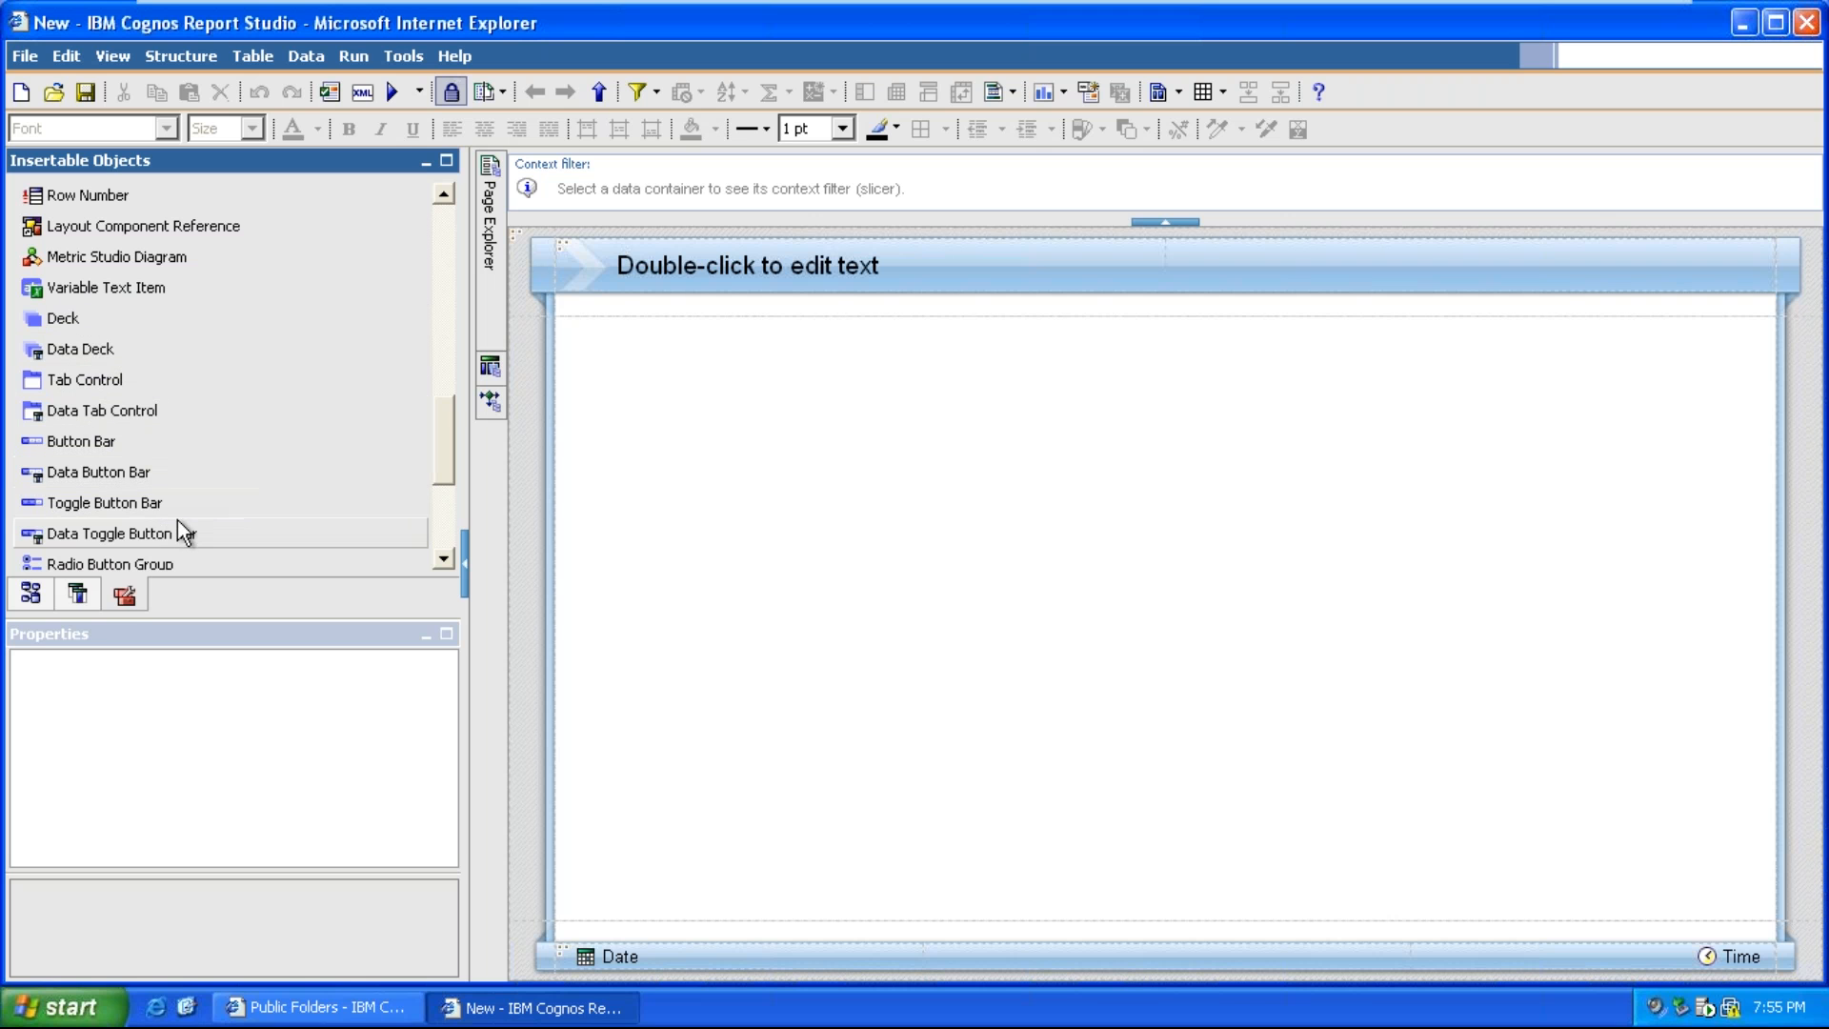
pyautogui.moveTo(76, 380); pyautogui.dragTo(792, 548)
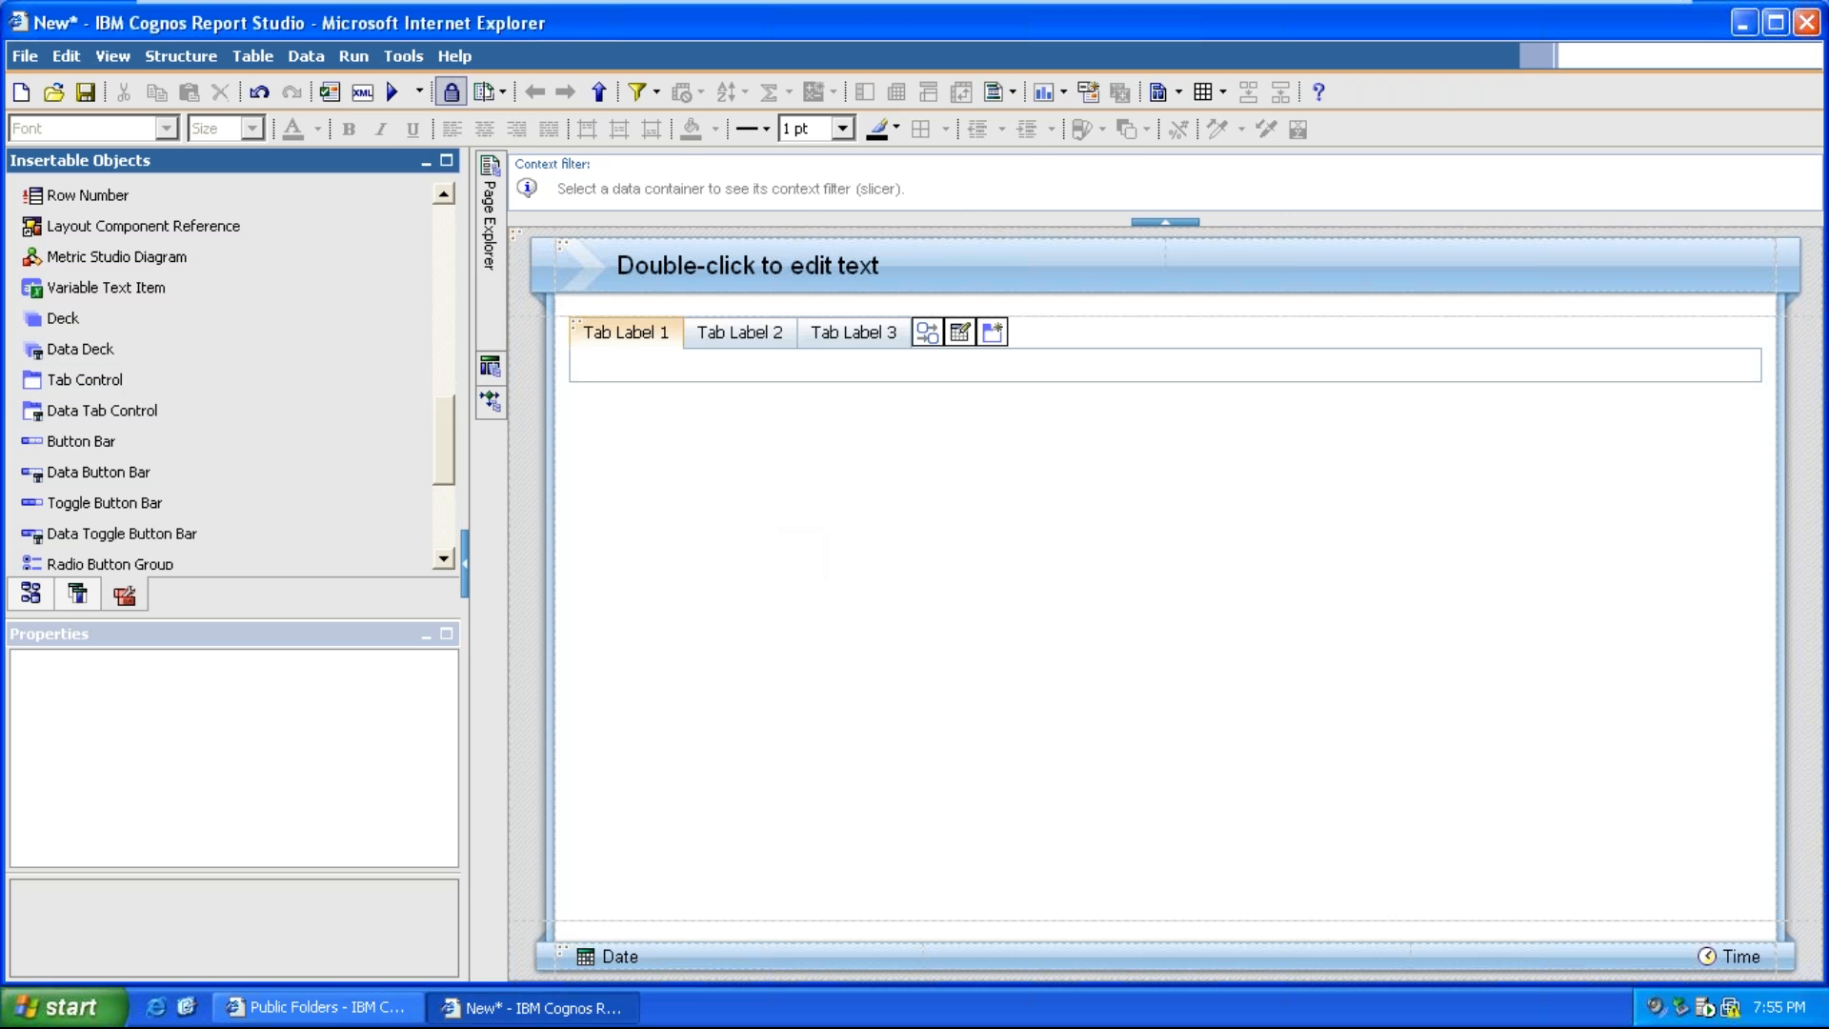
pyautogui.click(615, 332)
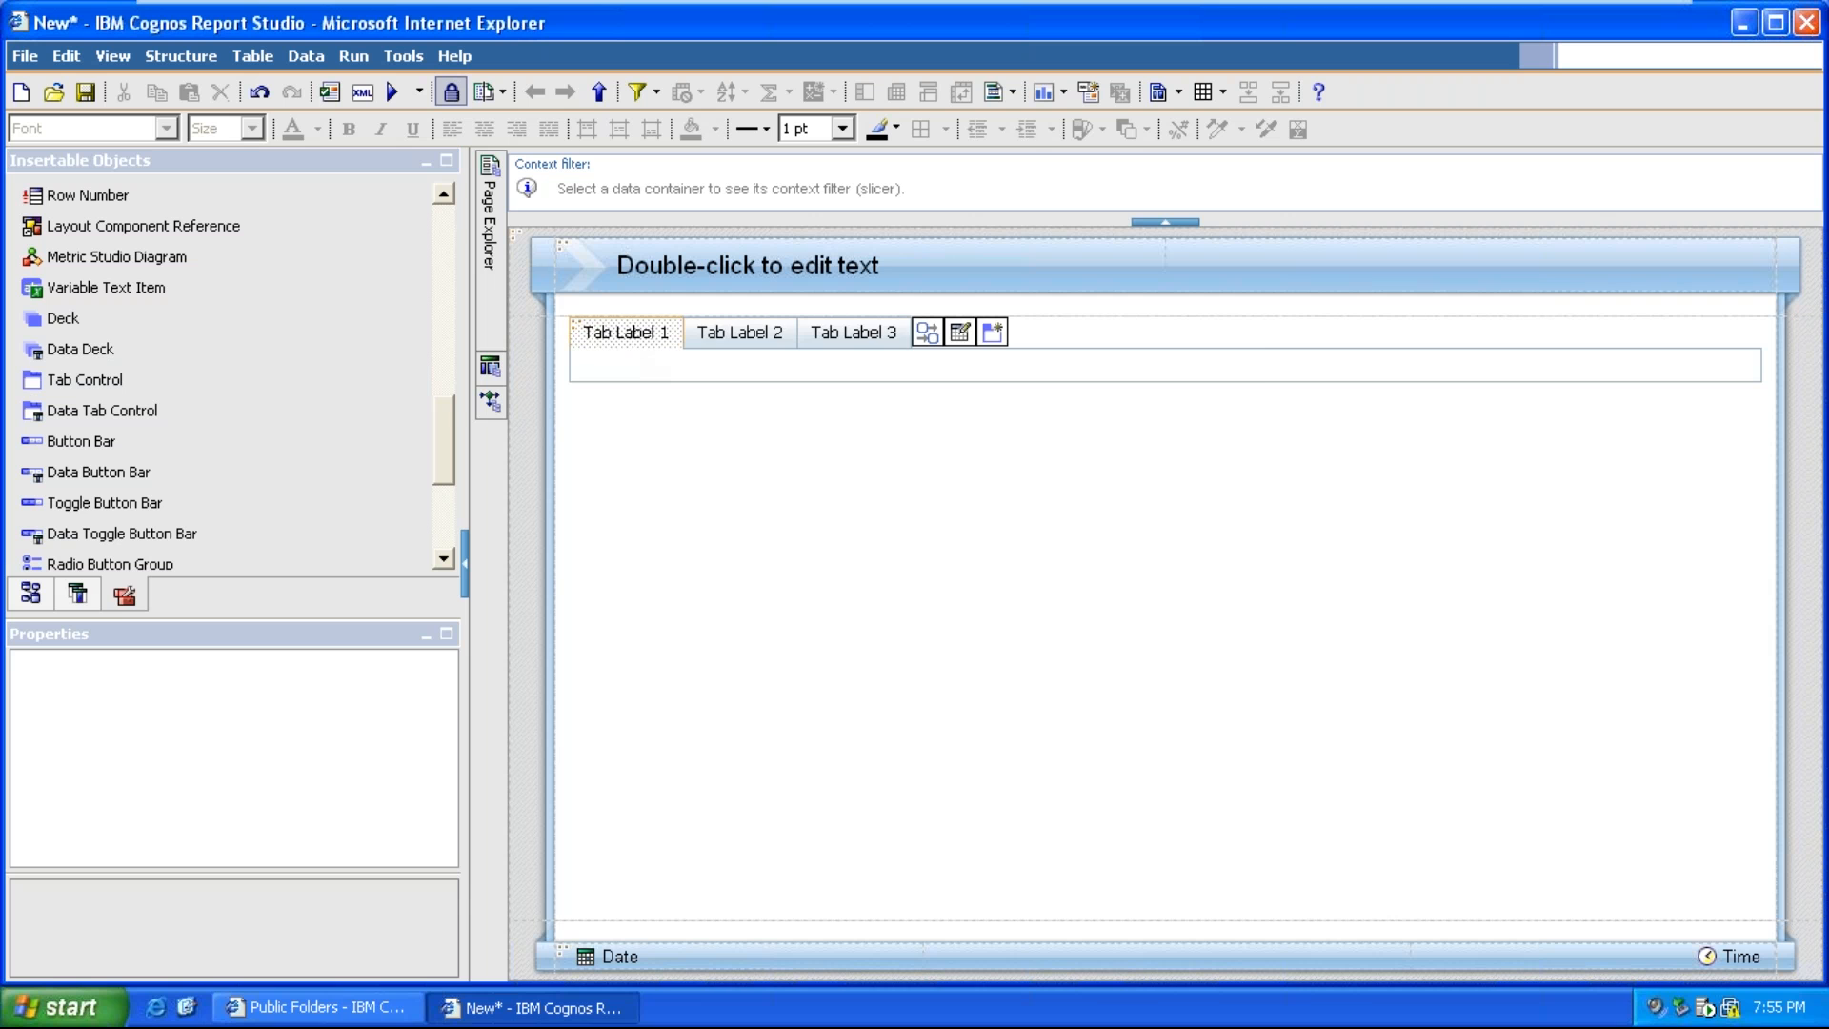
pyautogui.doubleClick(619, 331)
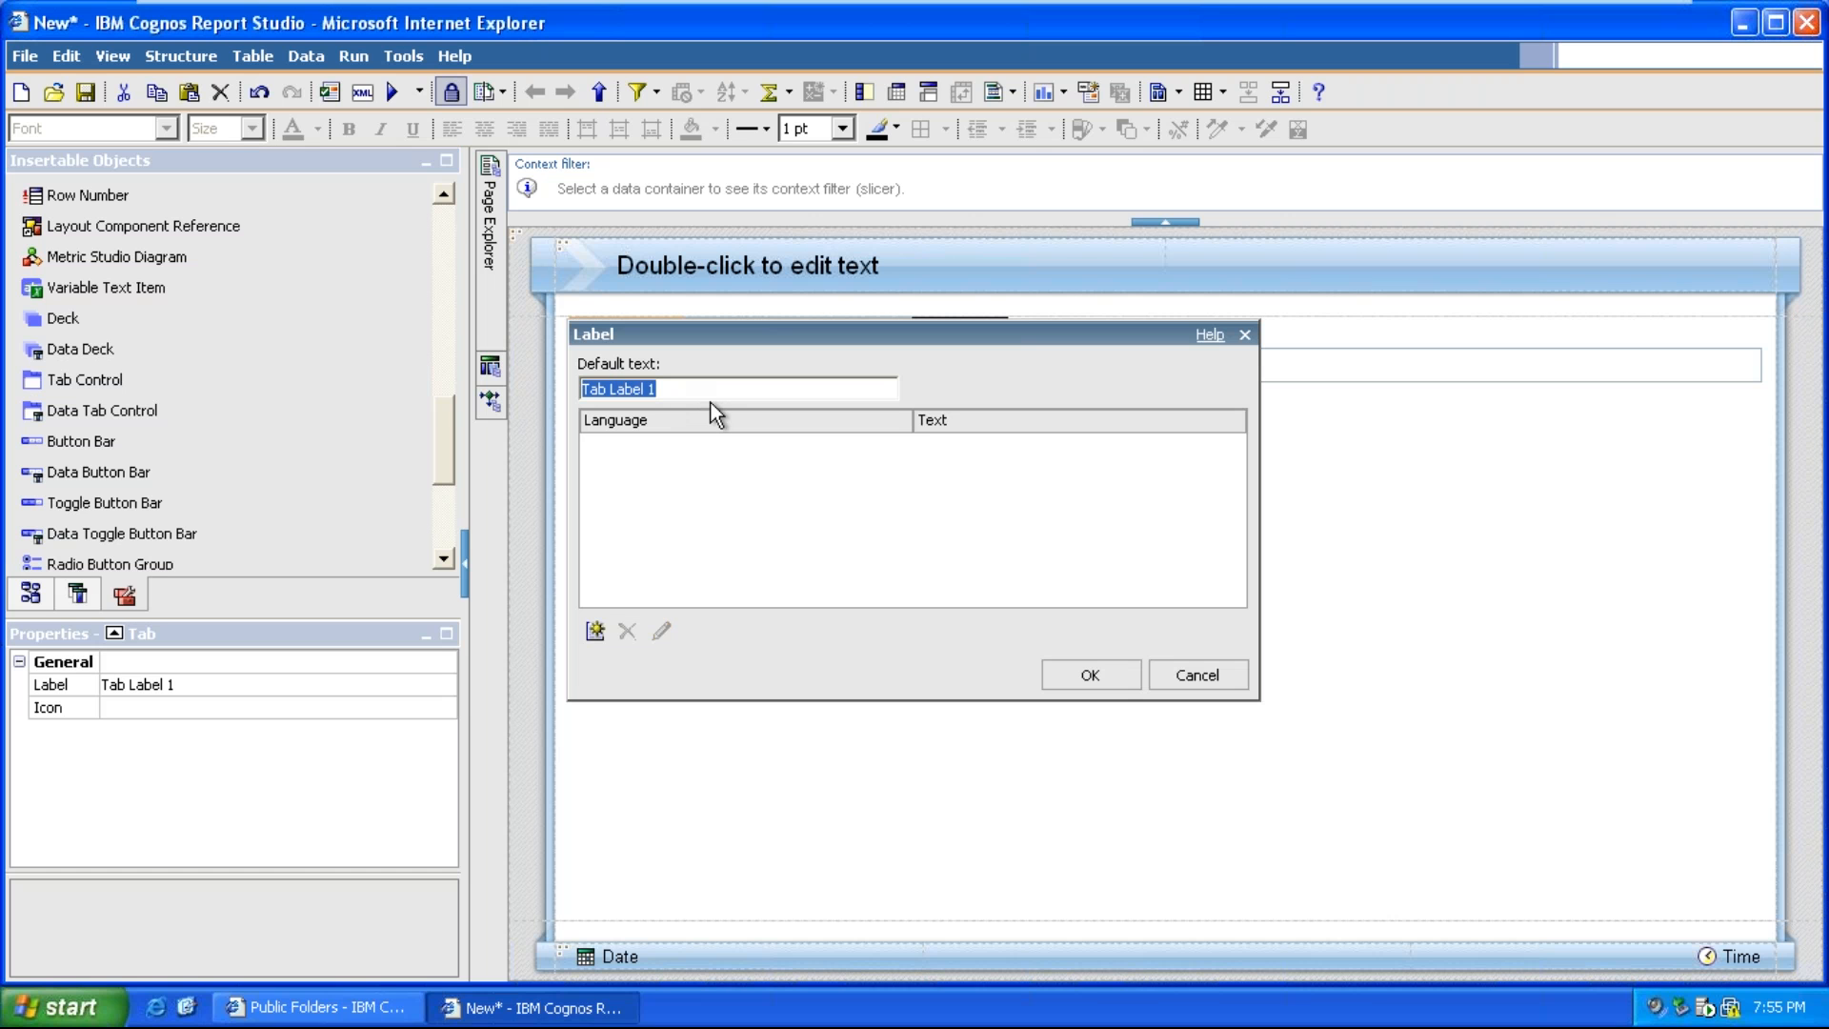
pyautogui.write('Countyry Sales based on Pr')
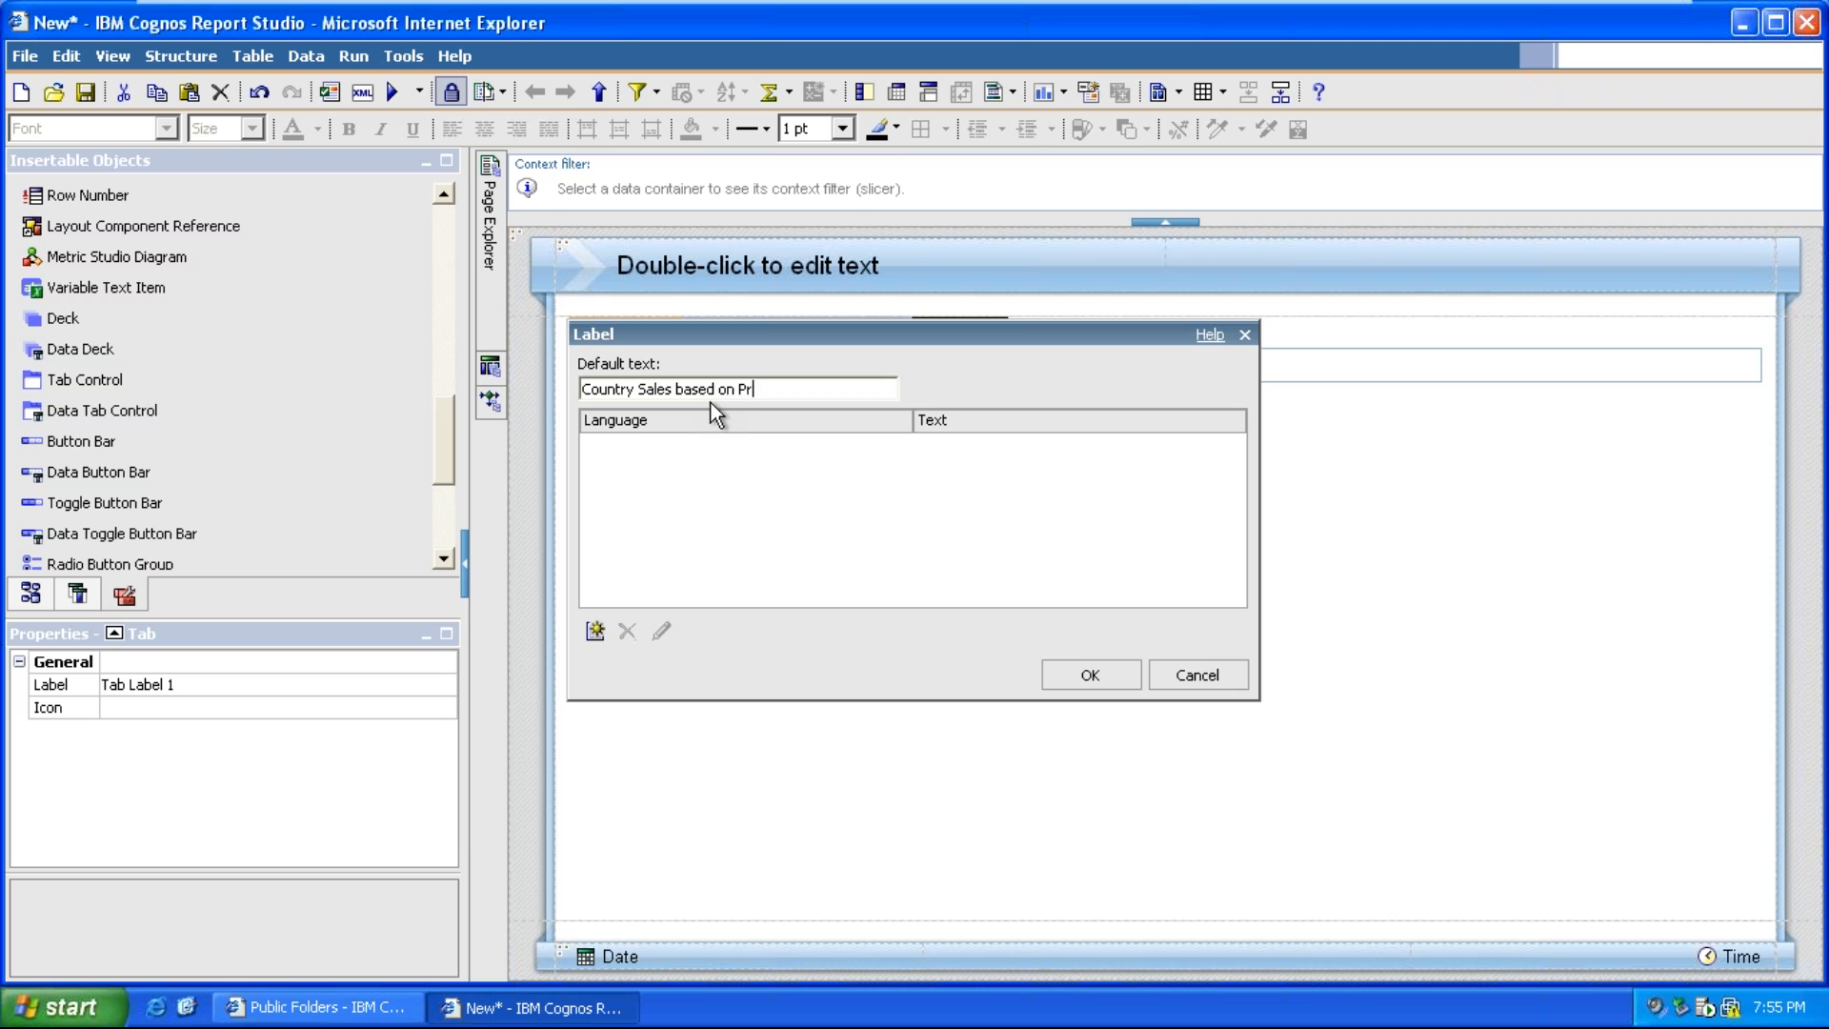
pyautogui.write('oduct Category')
pyautogui.click(1069, 675)
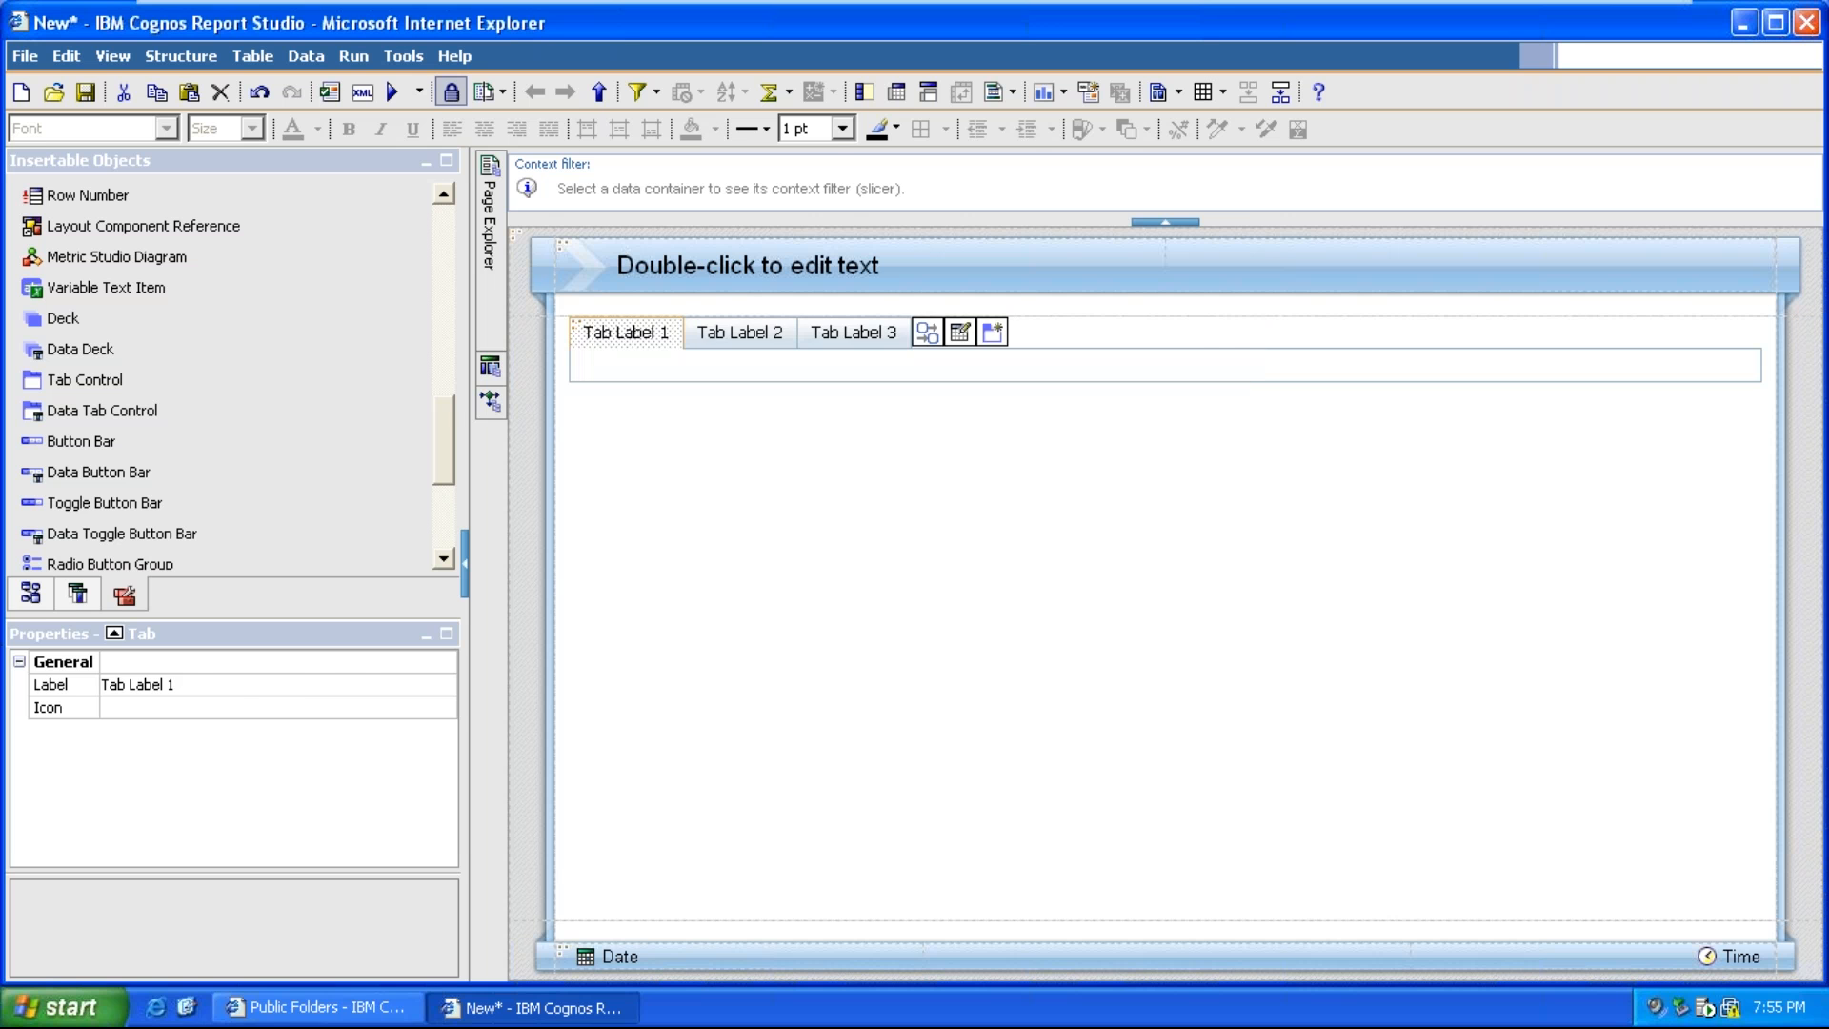
# Rename the second tab of the tab control as "Country Sales based on Channels"
pyautogui.click(957, 329)
pyautogui.doubleClick(929, 334)
pyautogui.write('C')
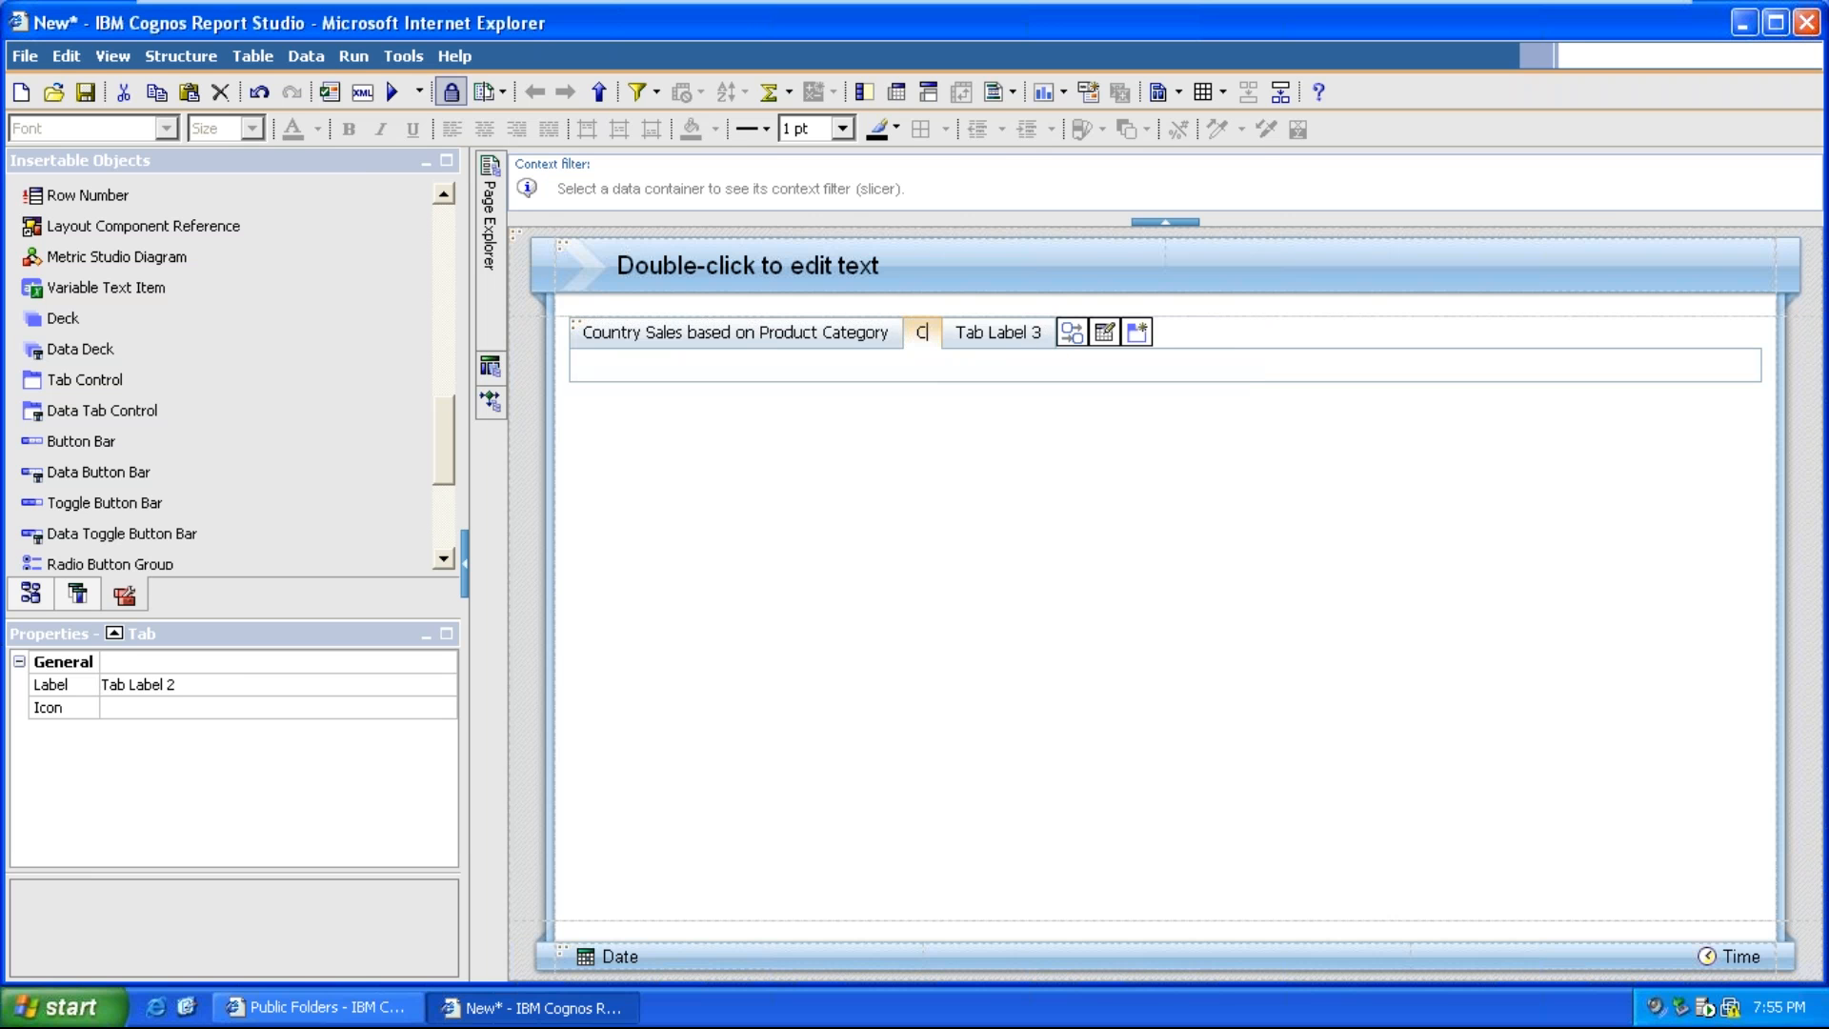
pyautogui.write('ountry Sales based on Channels')
pyautogui.press('Return')
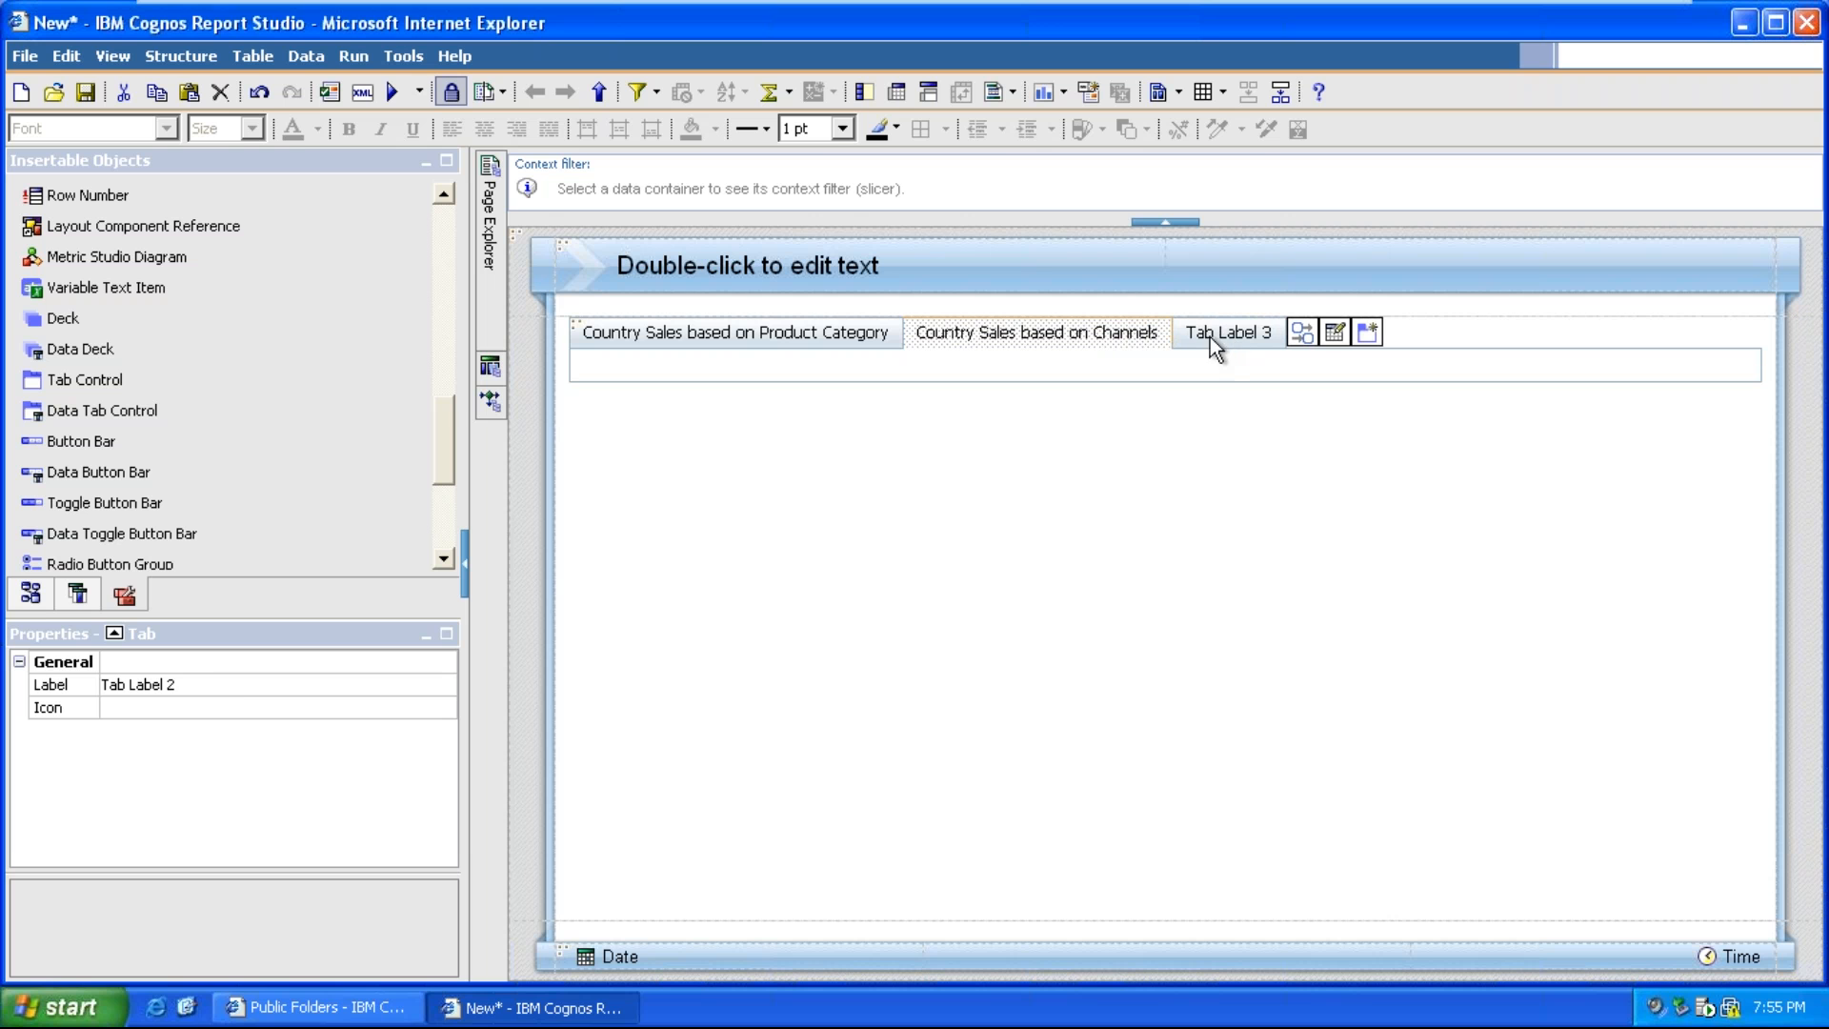
# Rename the third tab of the tab control as "Country Sales Based on Year"
pyautogui.click(1203, 341)
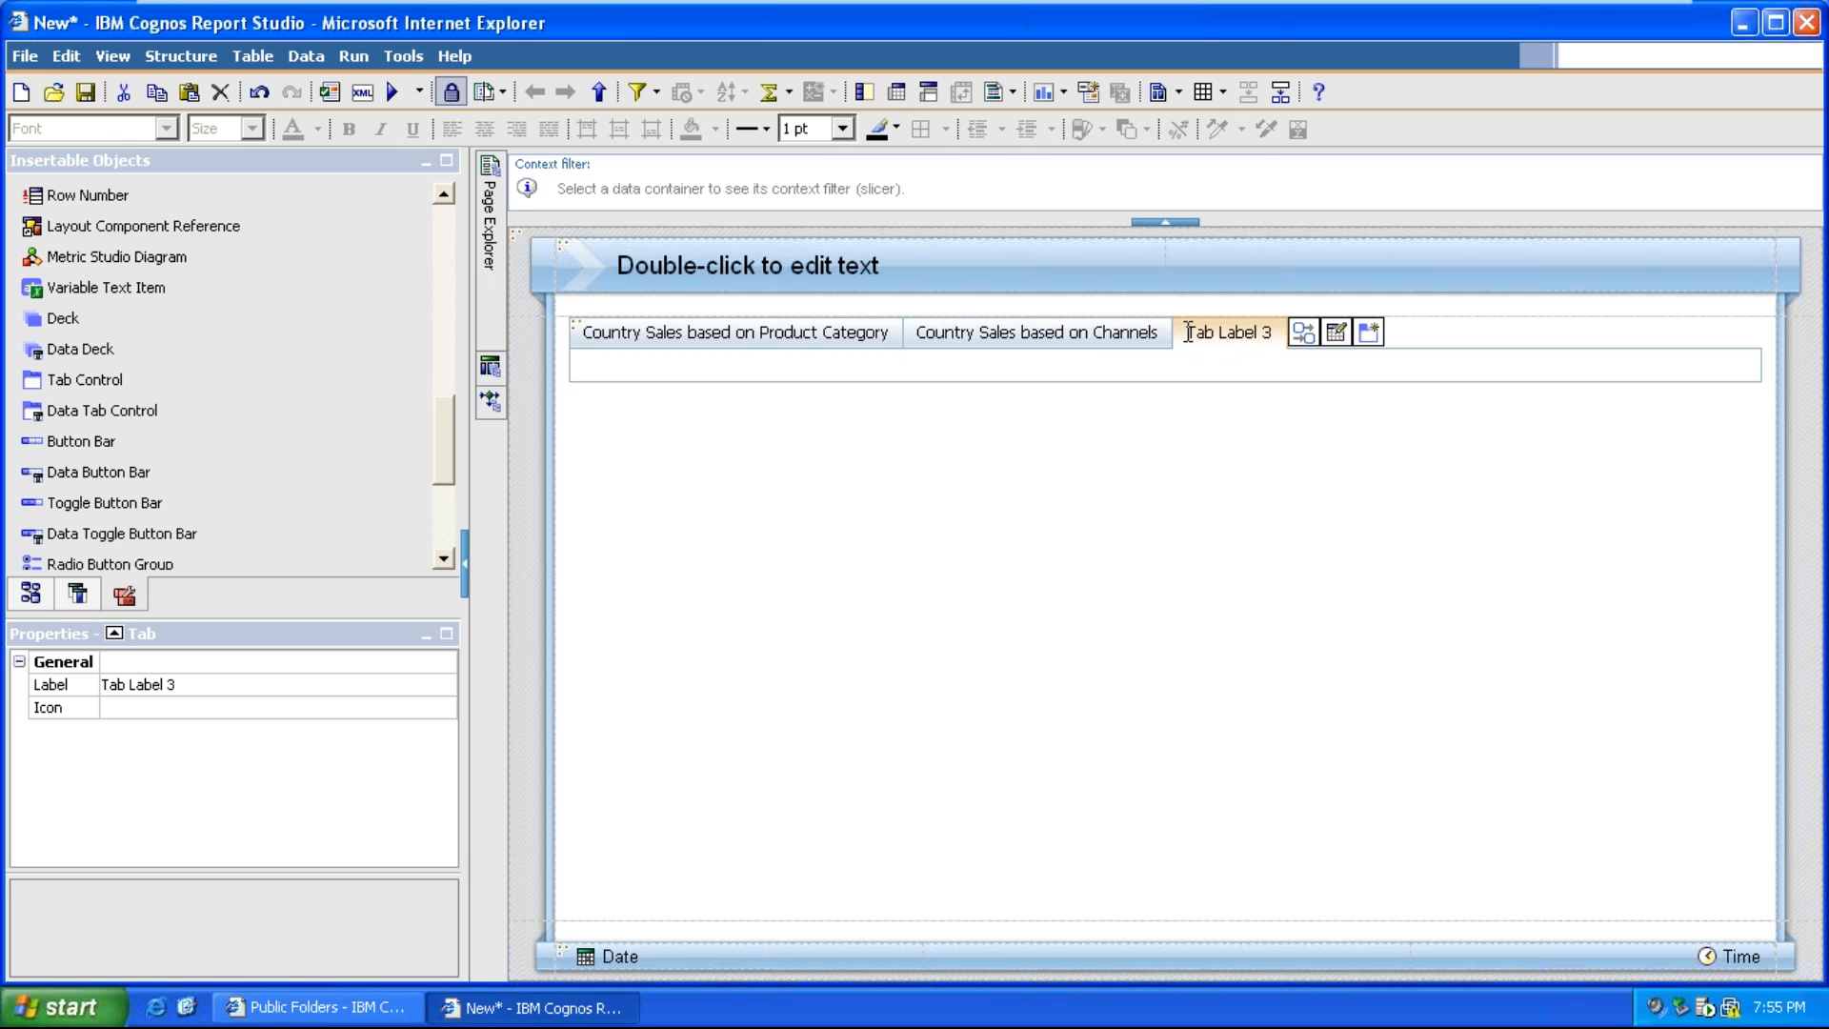
pyautogui.moveTo(1188, 331); pyautogui.dragTo(1293, 352)
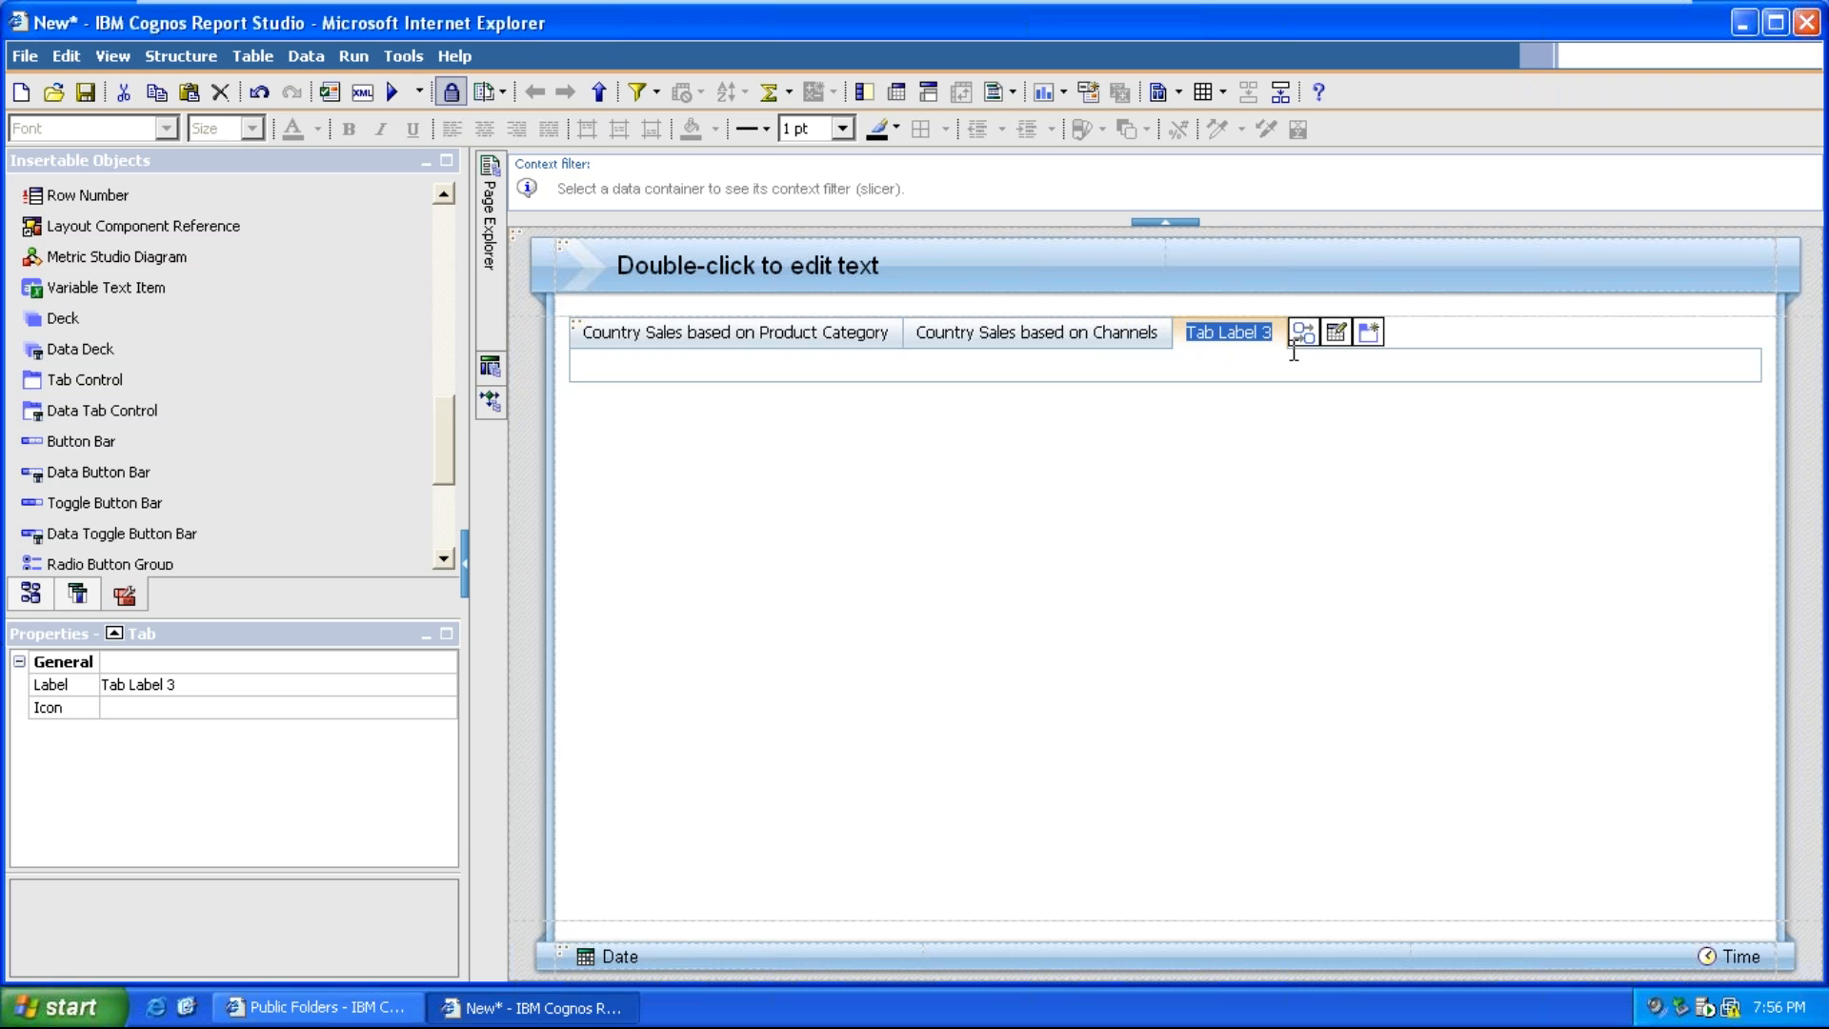
pyautogui.write('Country Sales Based on')
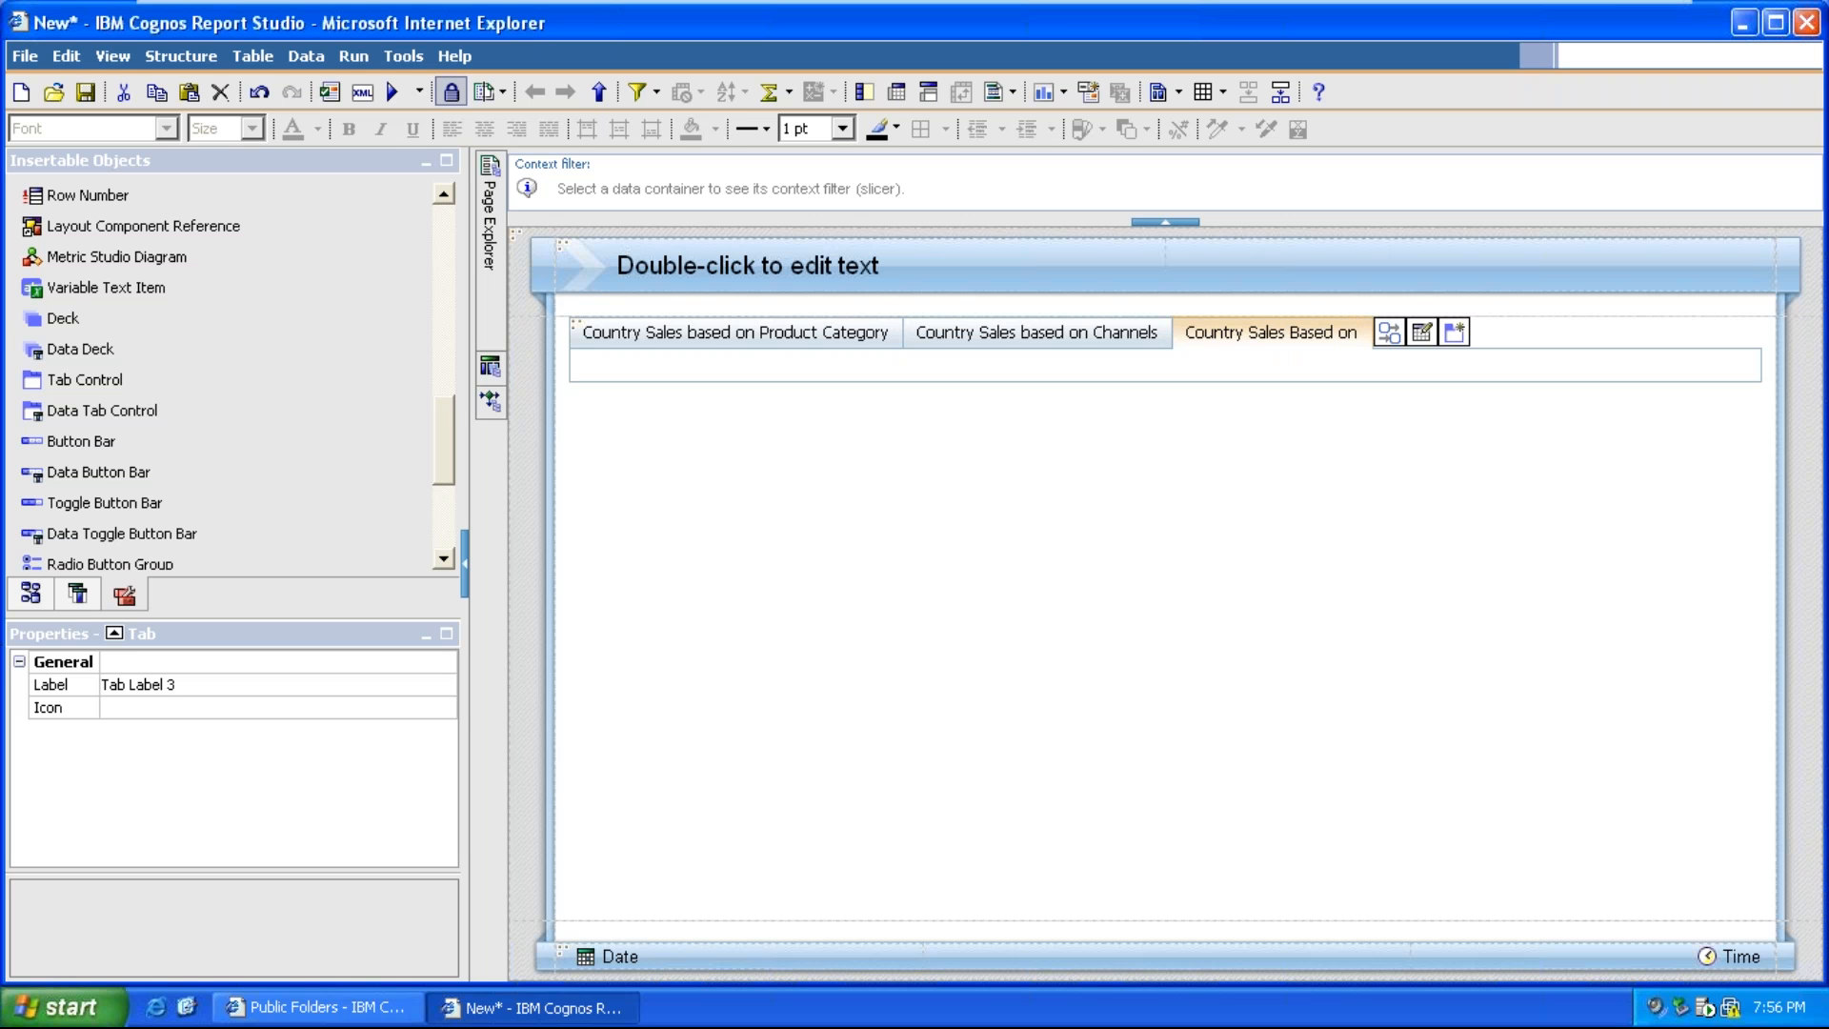
pyautogui.write('Ye')
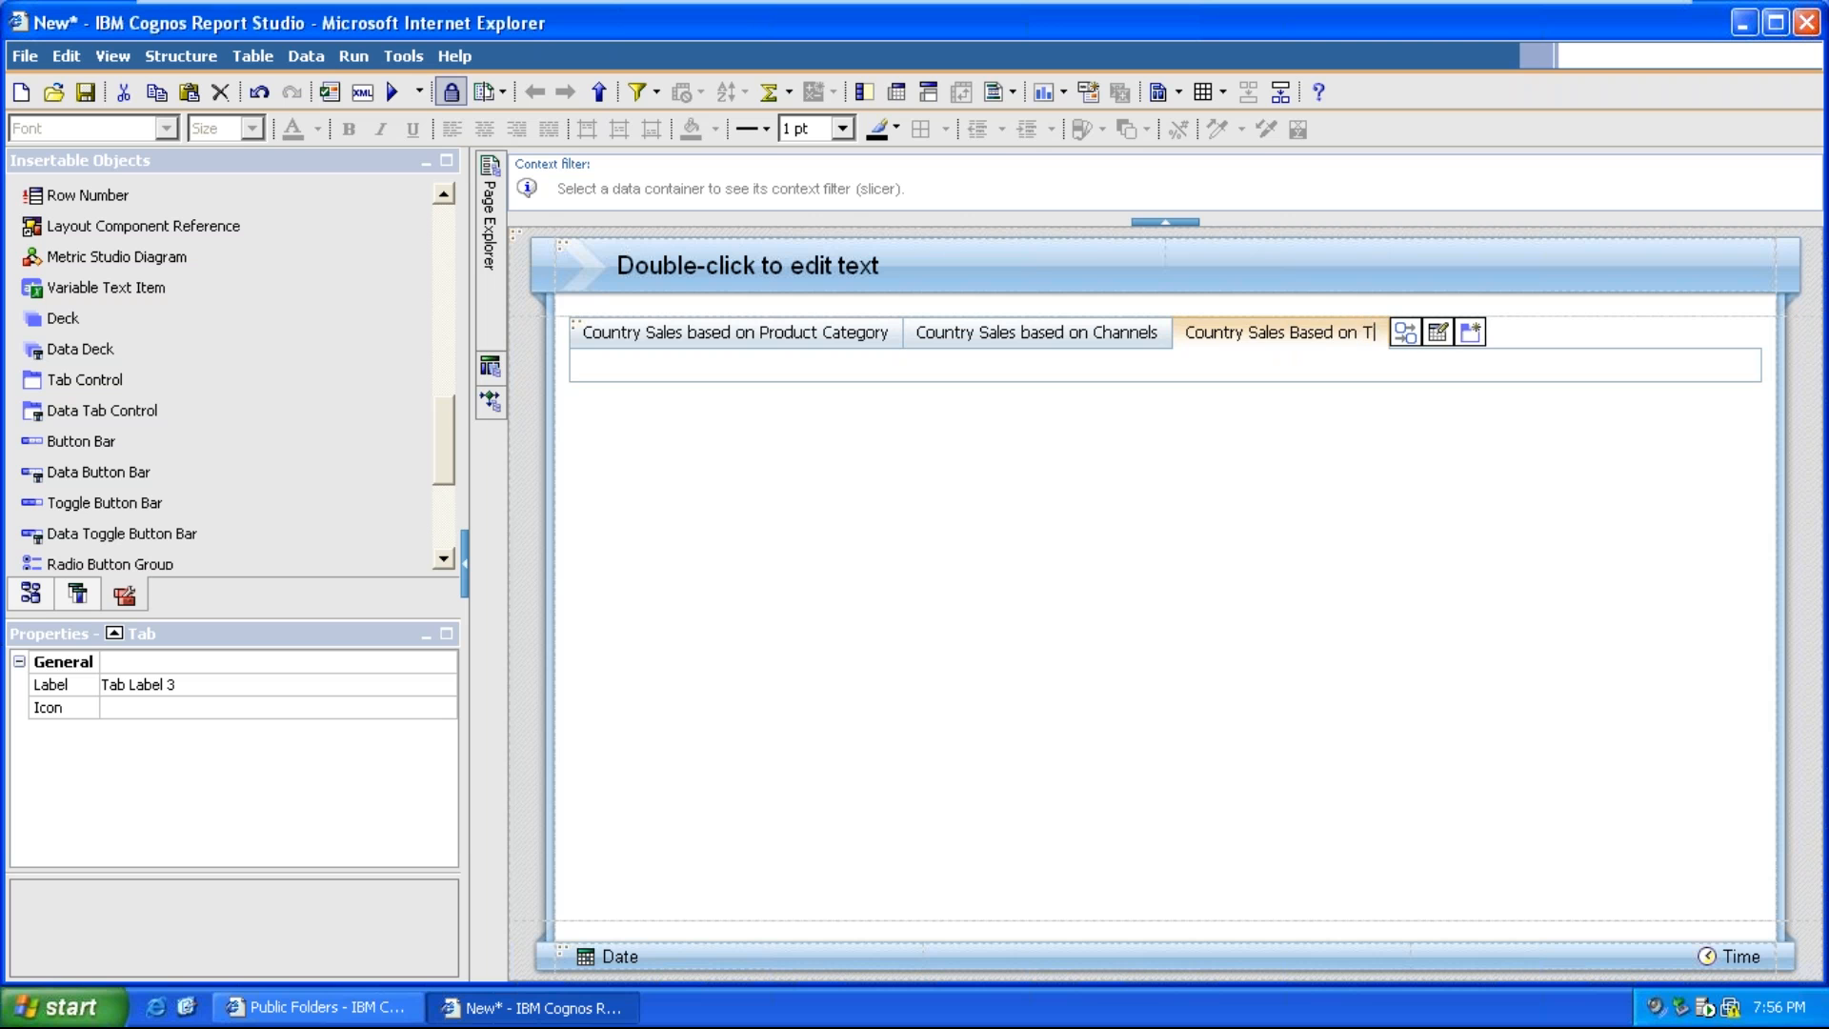
pyautogui.write('ar')
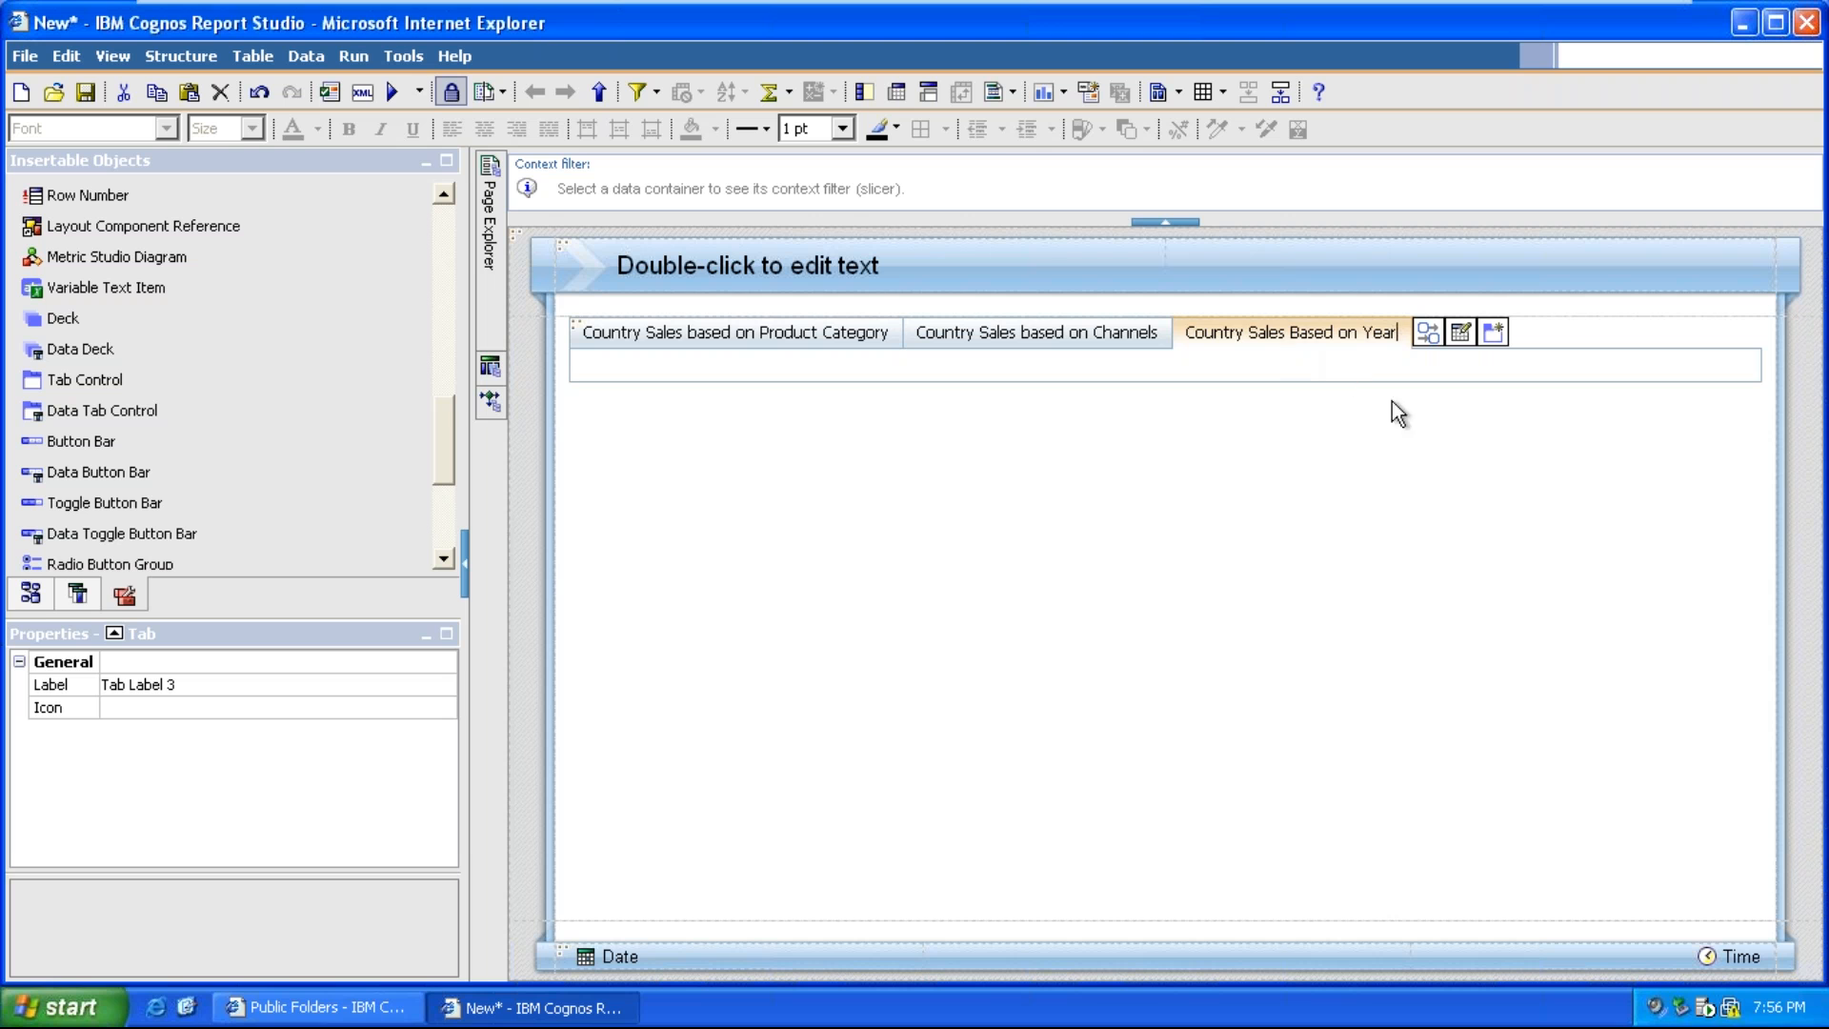
pyautogui.press('Return')
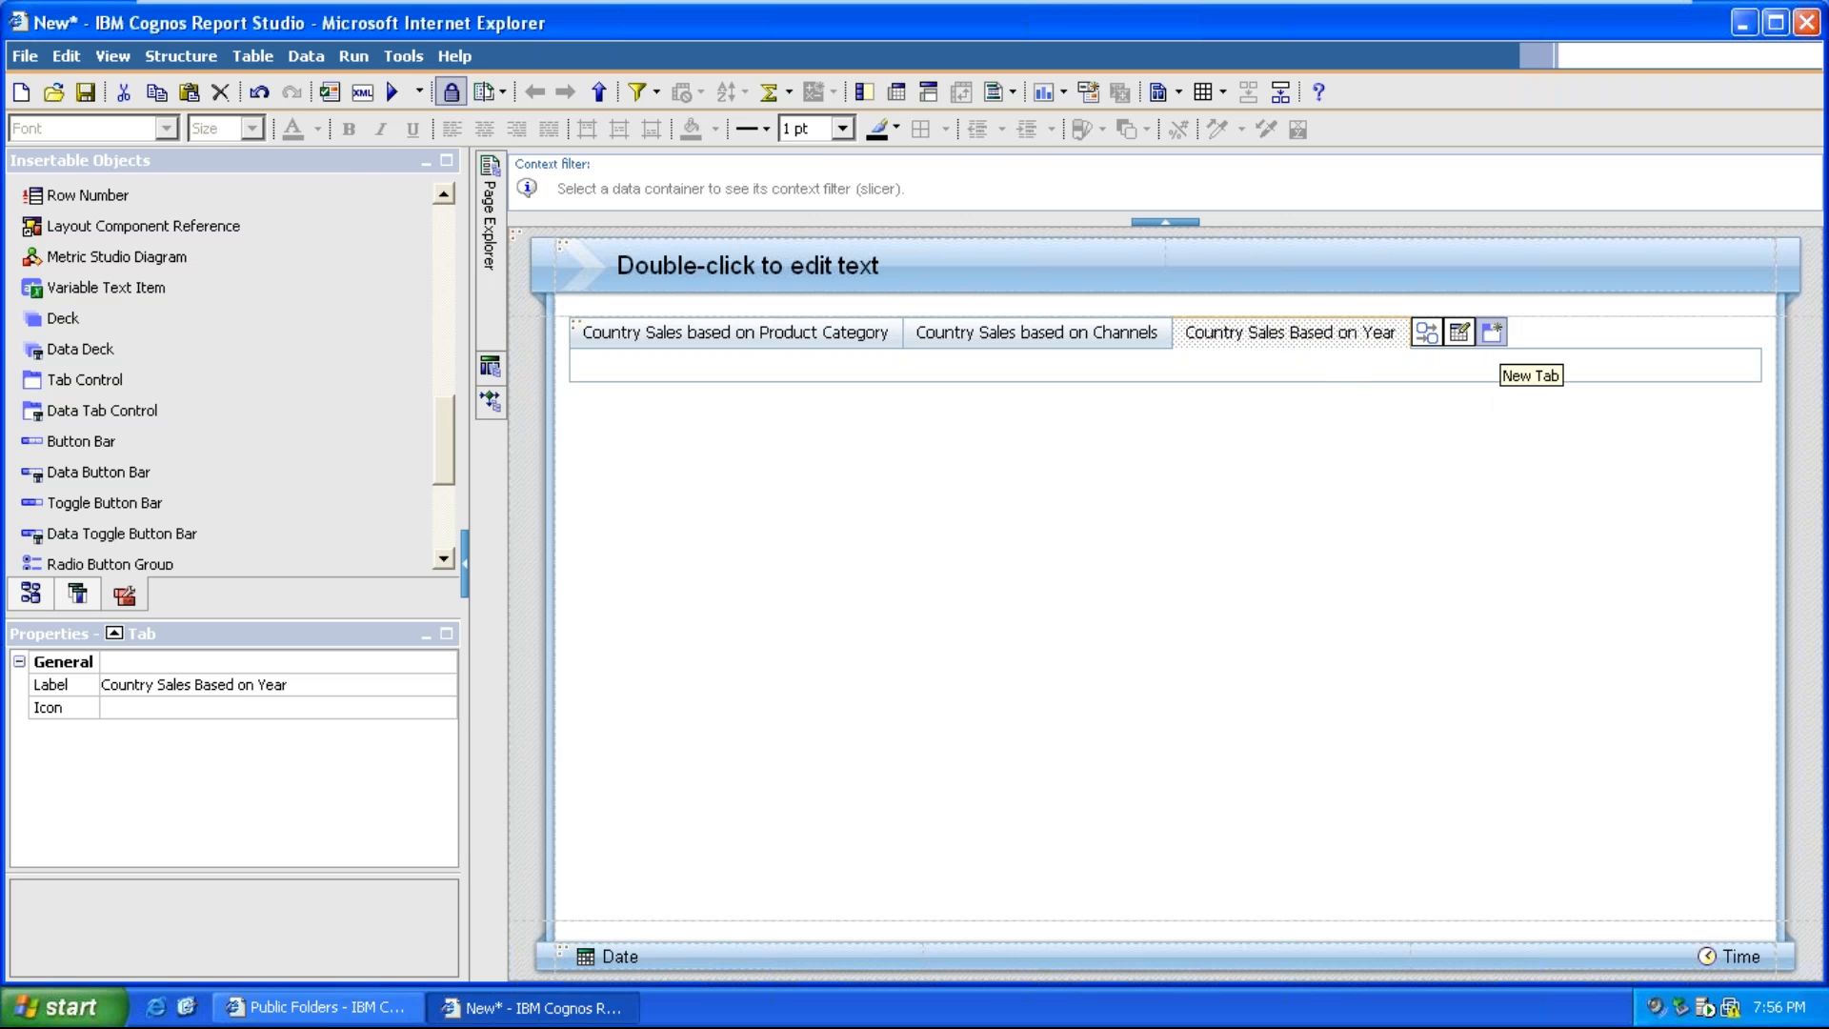
# Insert a List into the content area of the Country Sales based on Product Category tab
pyautogui.click(1035, 335)
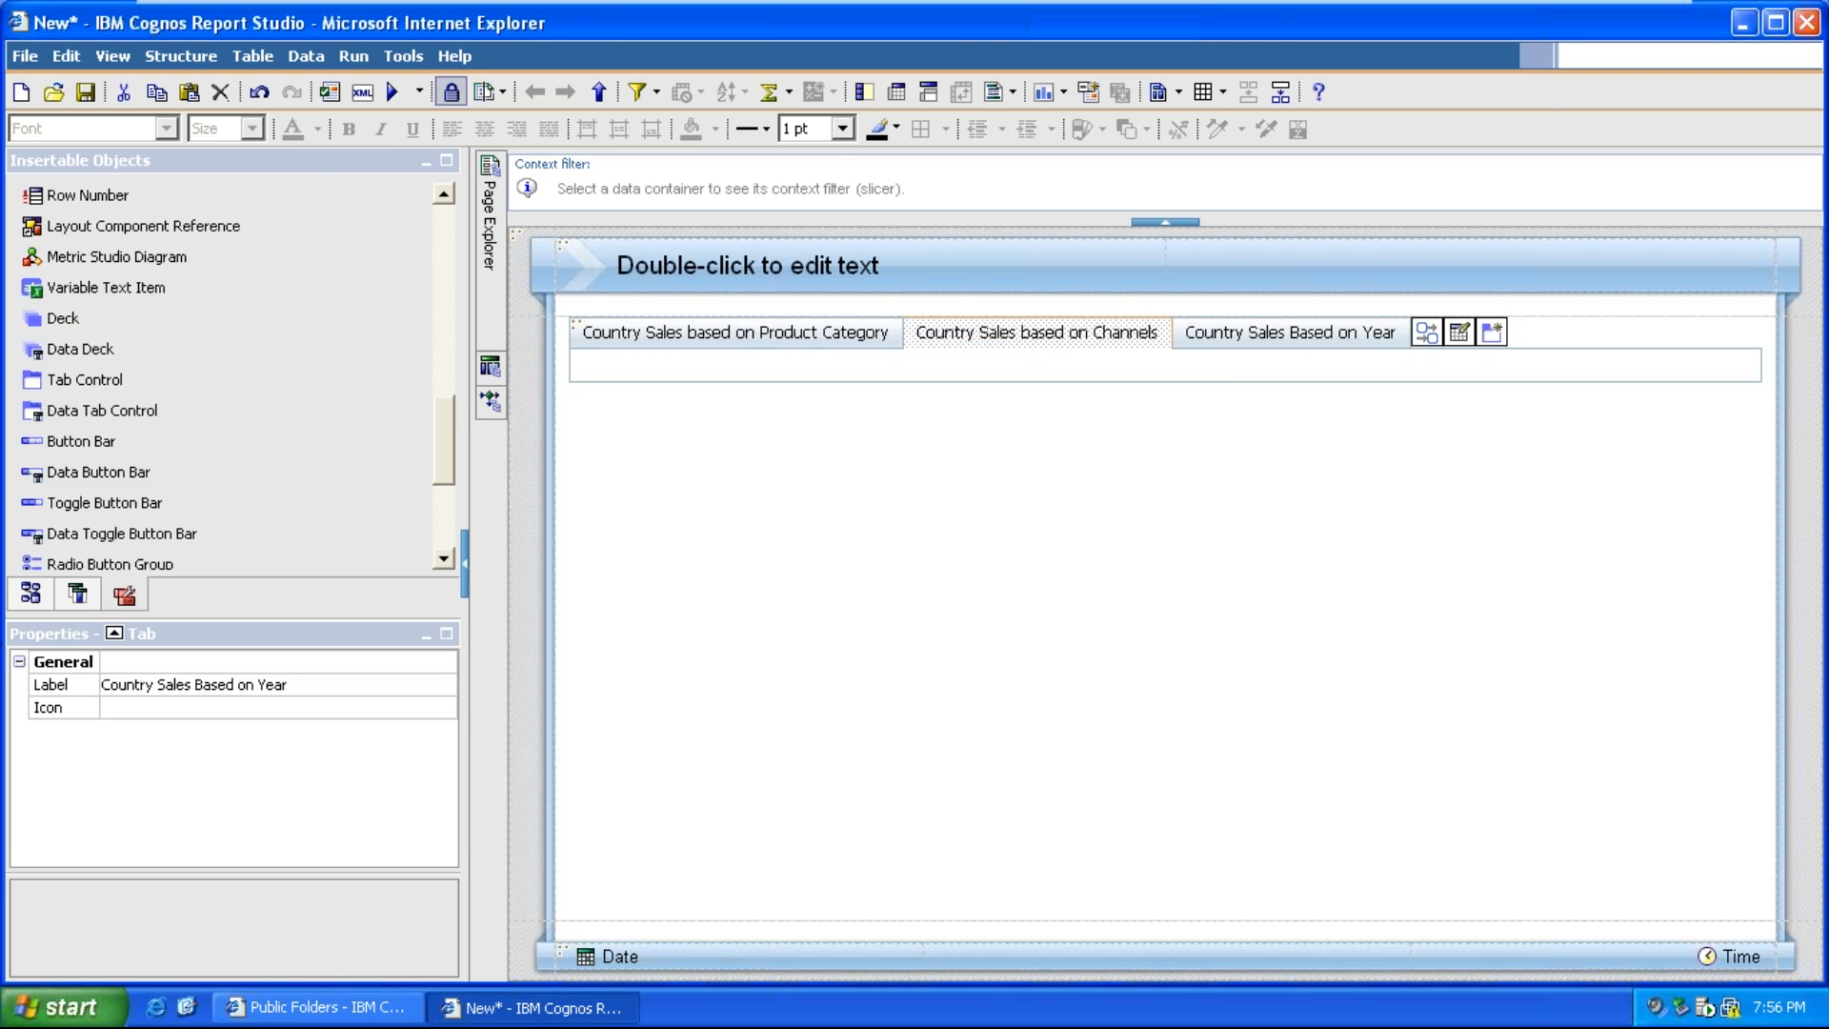
pyautogui.click(762, 333)
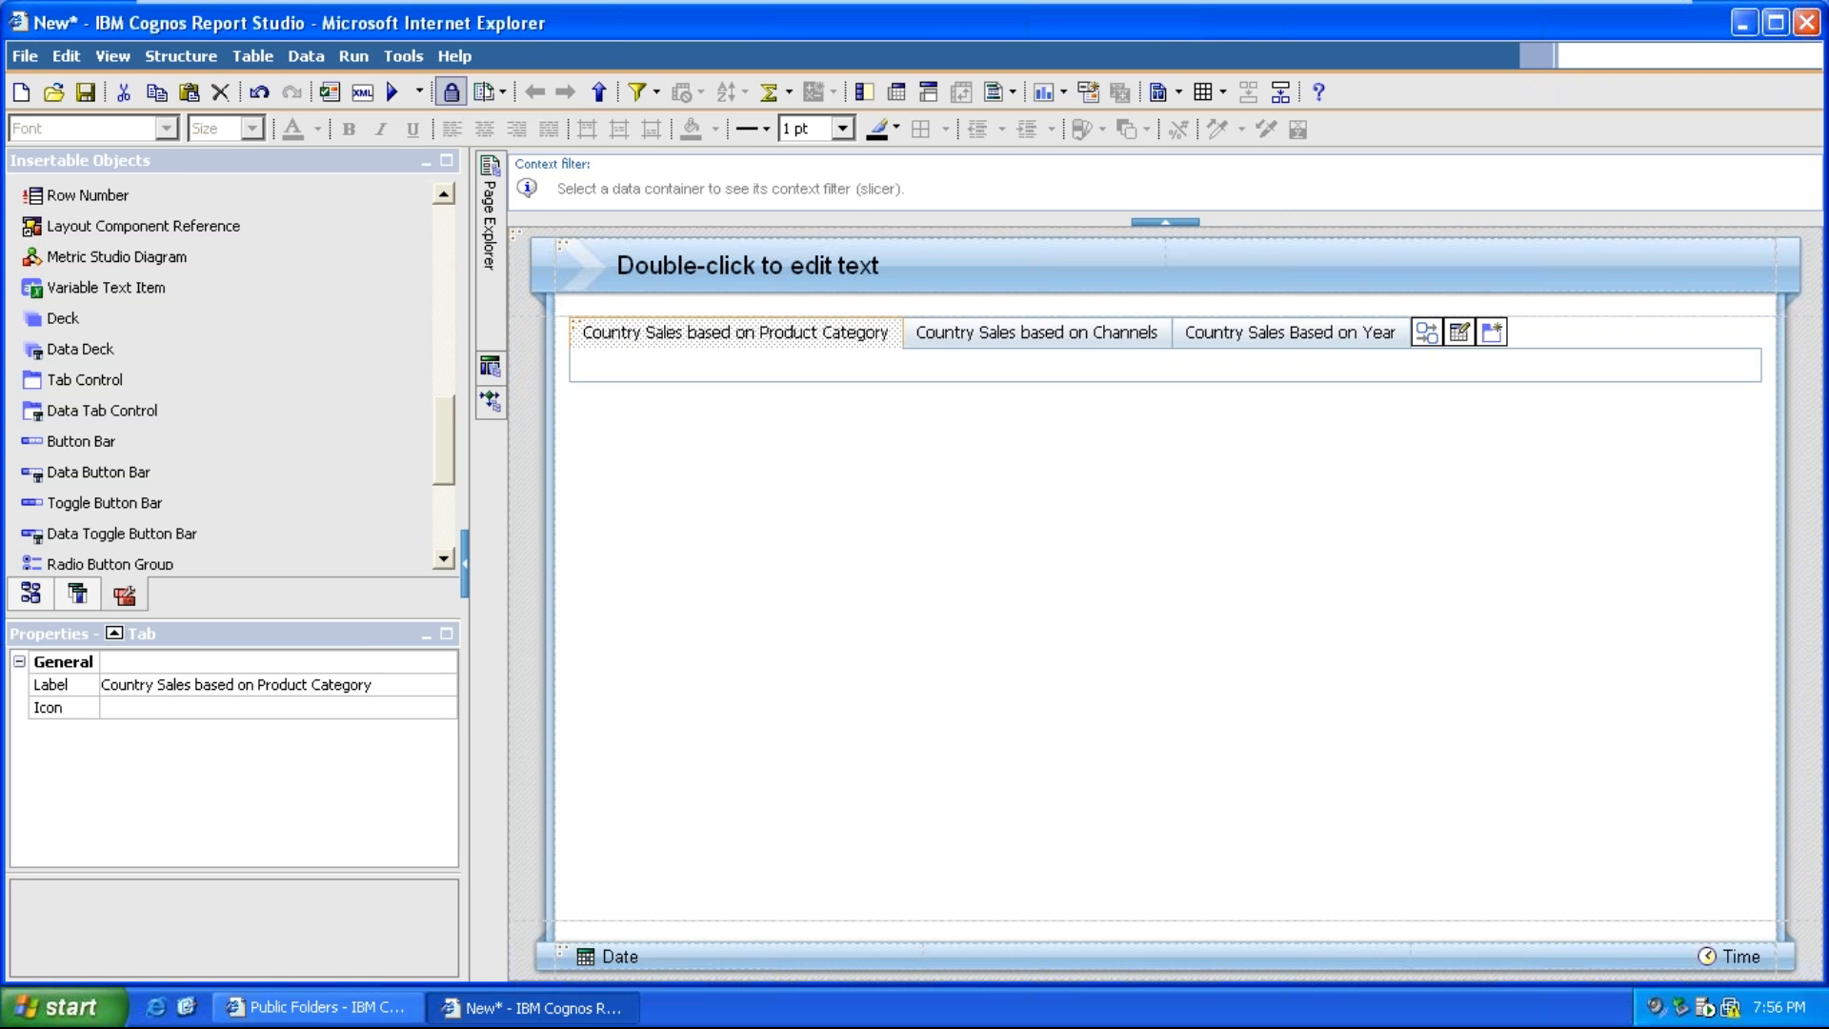
pyautogui.scroll(7, 229, 390)
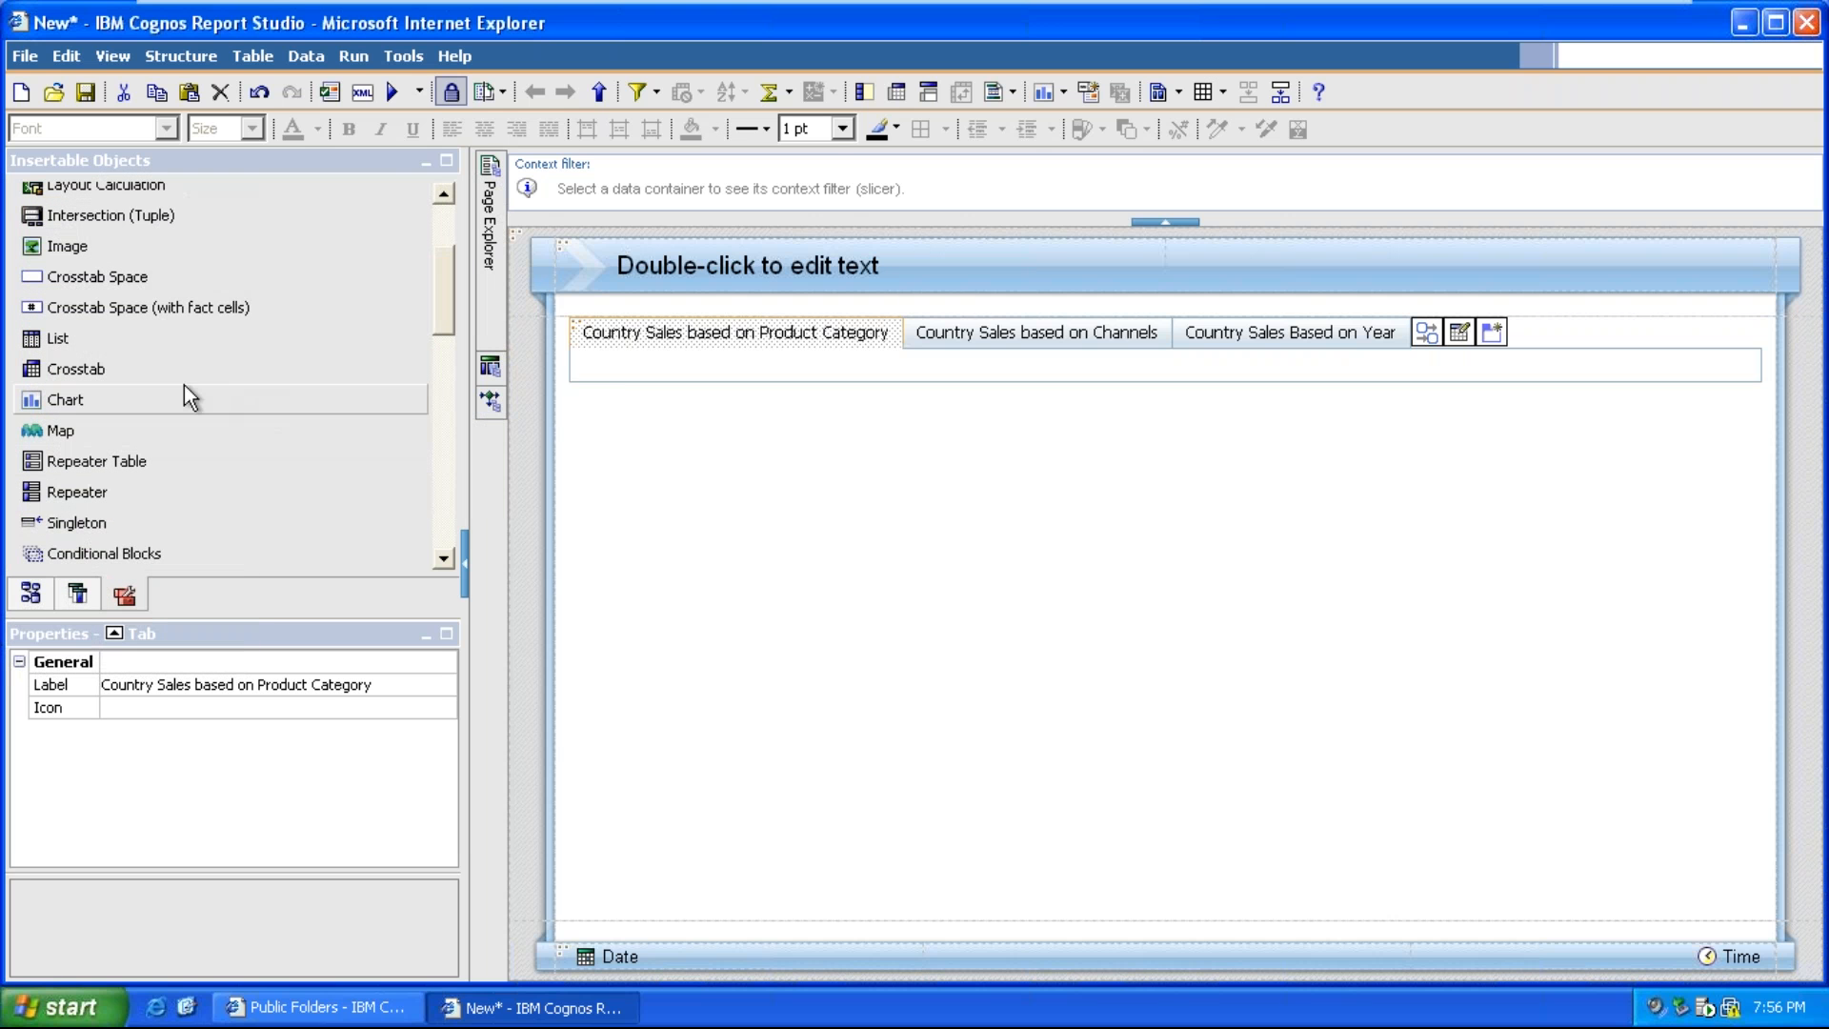
pyautogui.moveTo(60, 338); pyautogui.dragTo(601, 374)
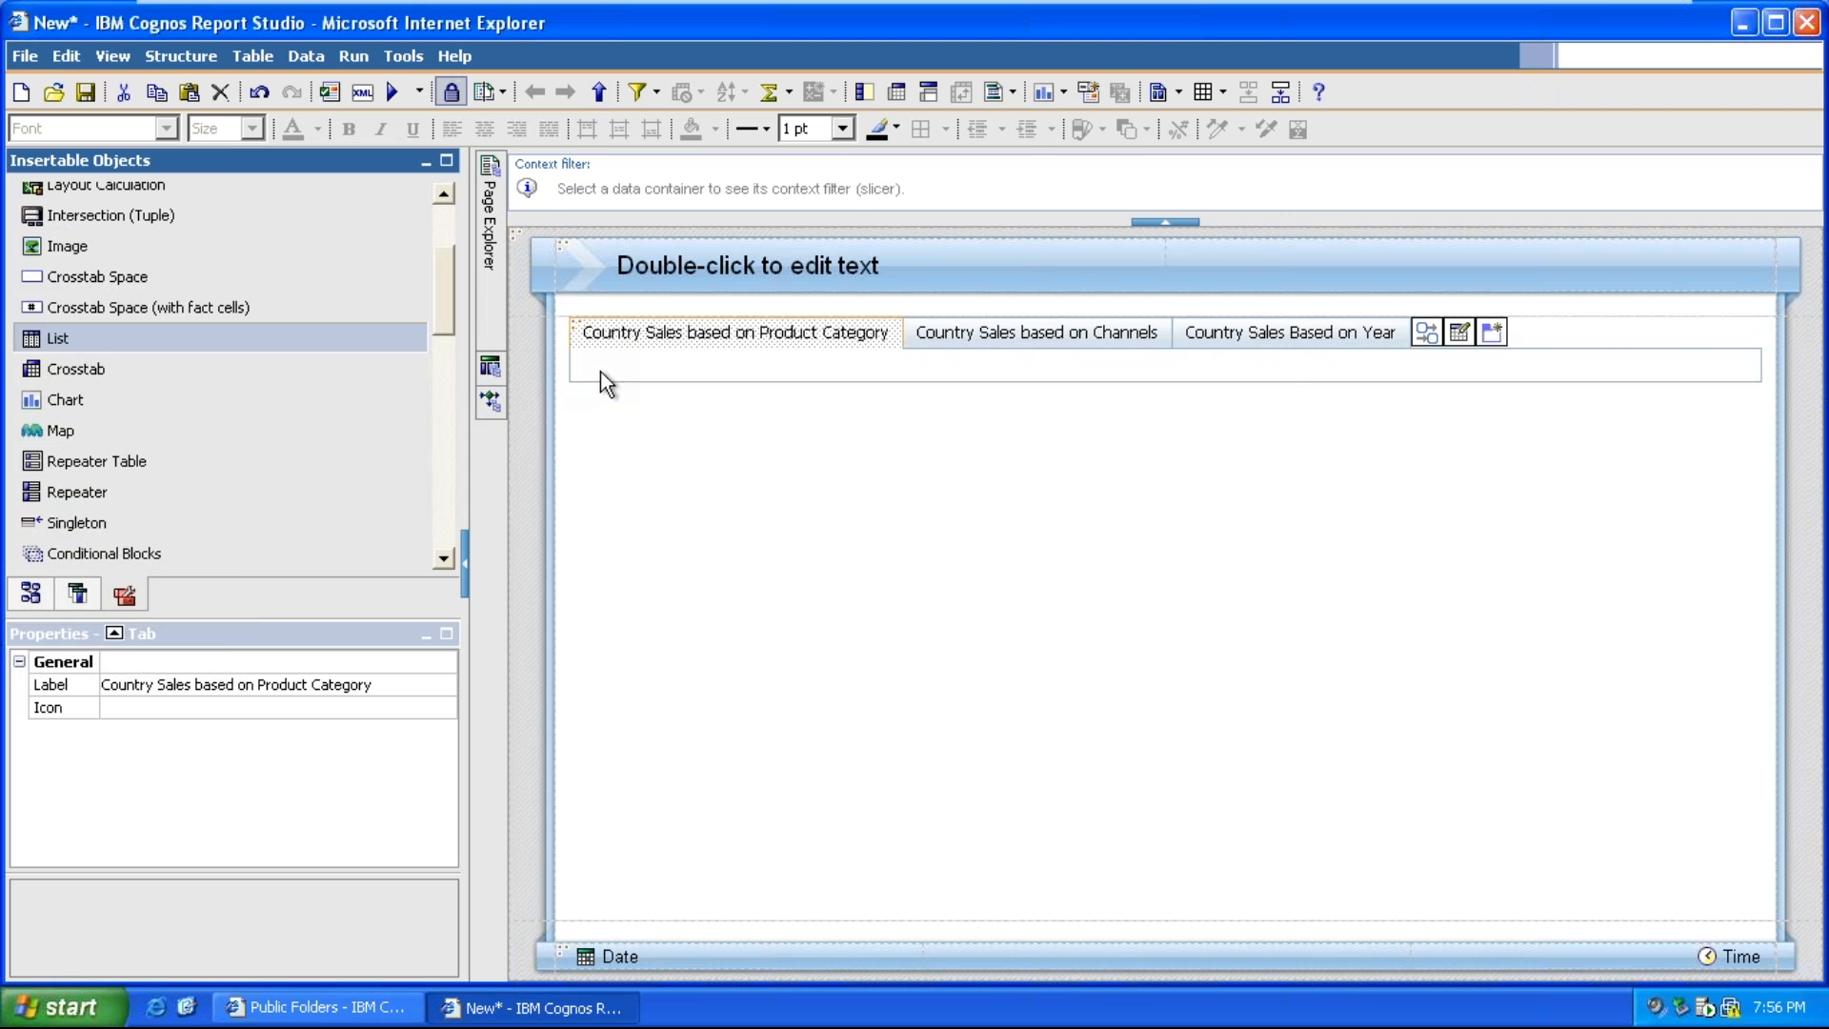
# Insert a Crosstab into the content area of the Country Sales based on Channels tab
pyautogui.click(963, 339)
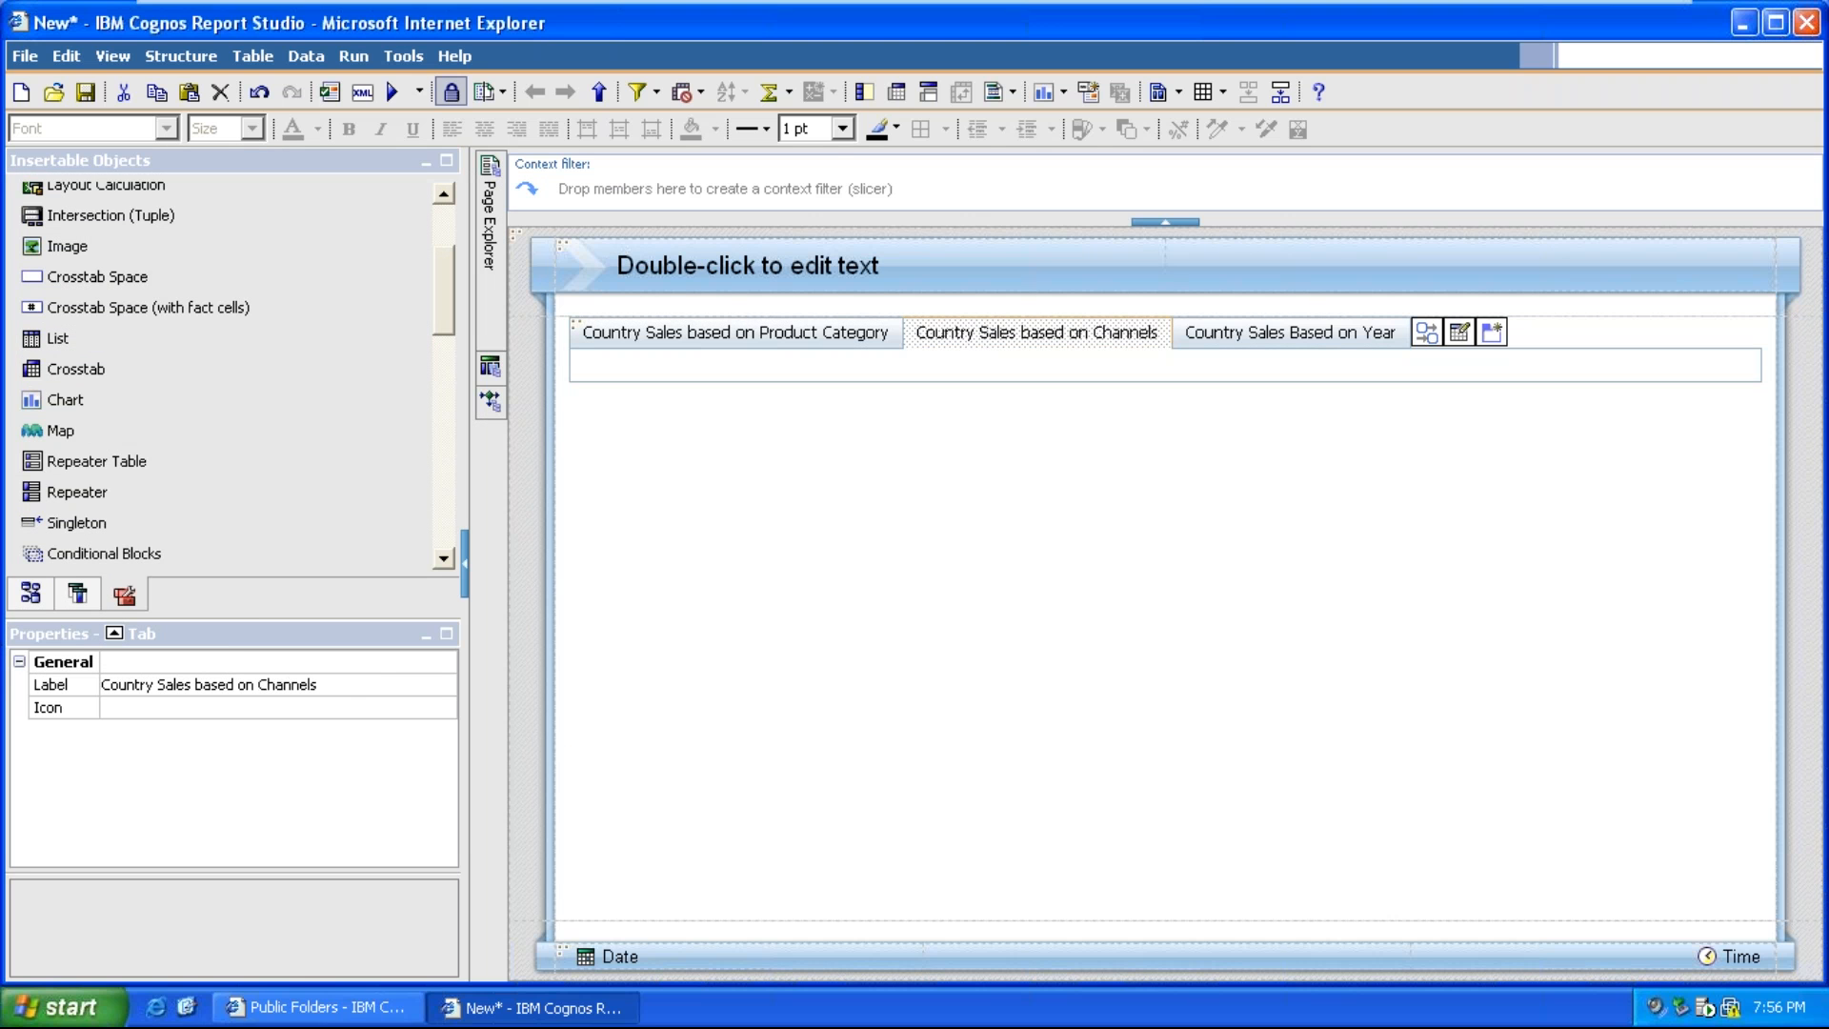
pyautogui.click(93, 372)
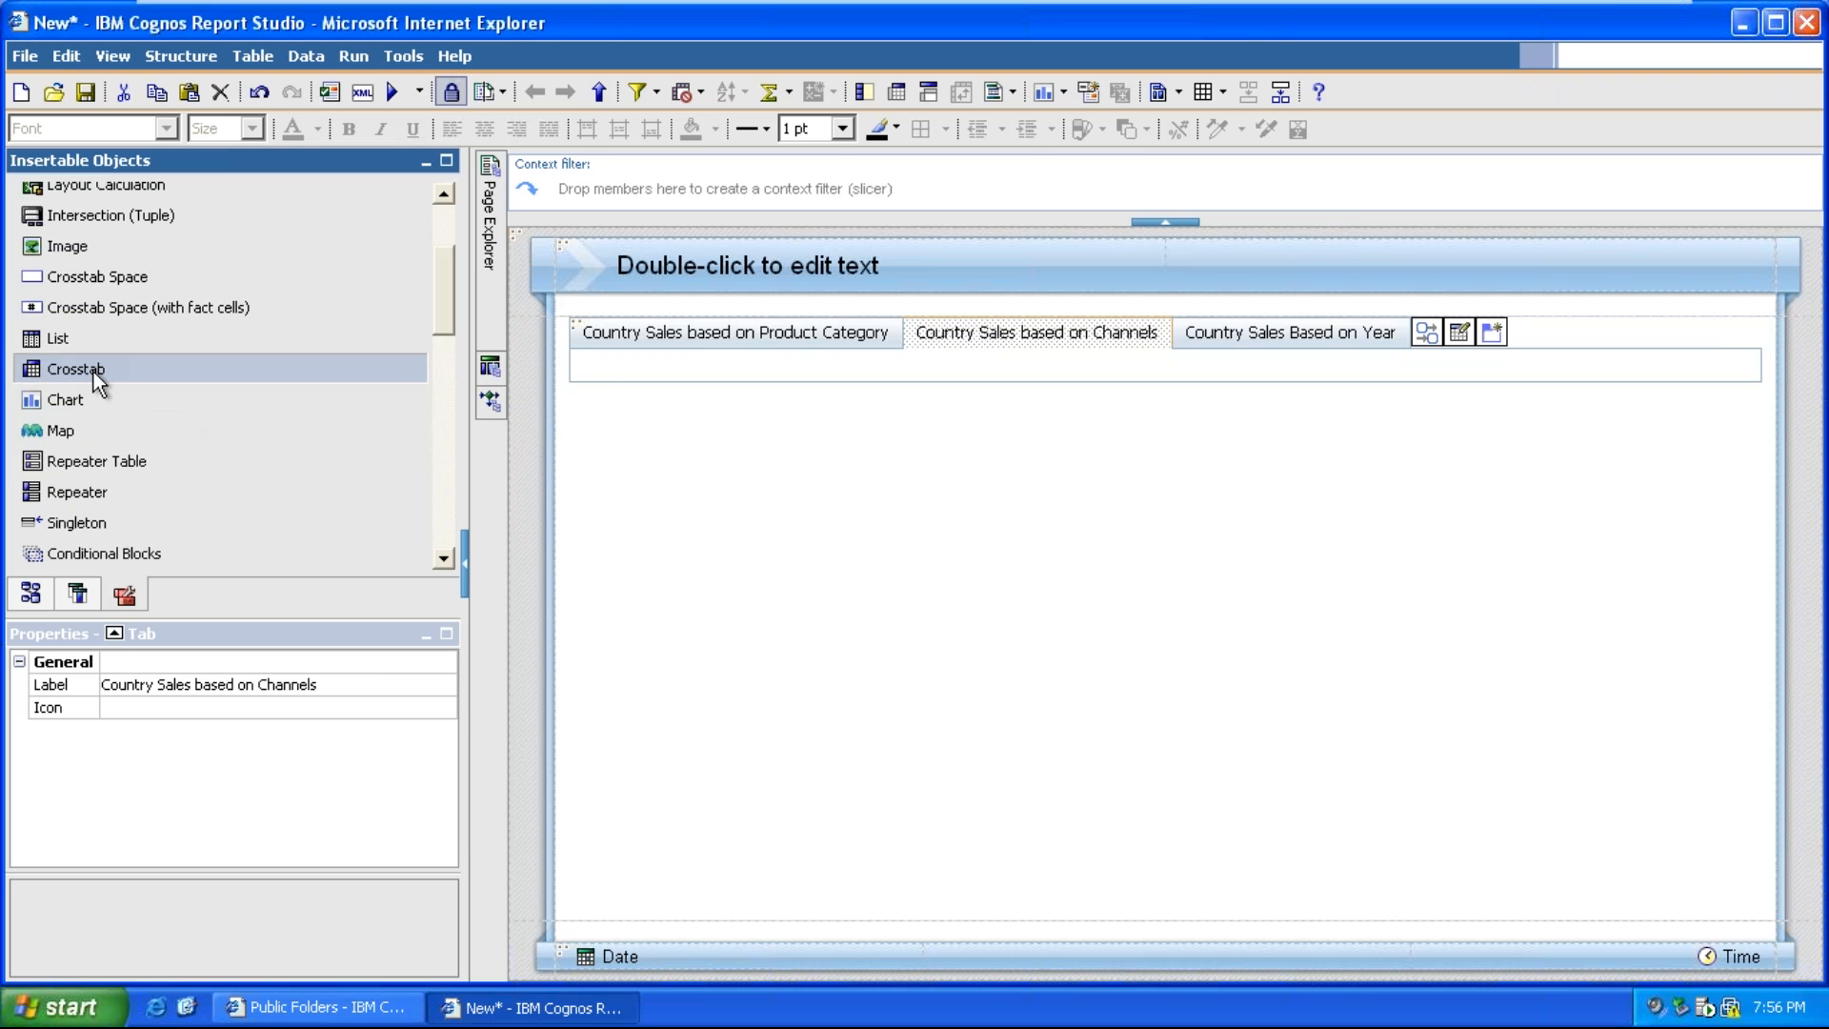
pyautogui.moveTo(358, 432); pyautogui.dragTo(602, 371)
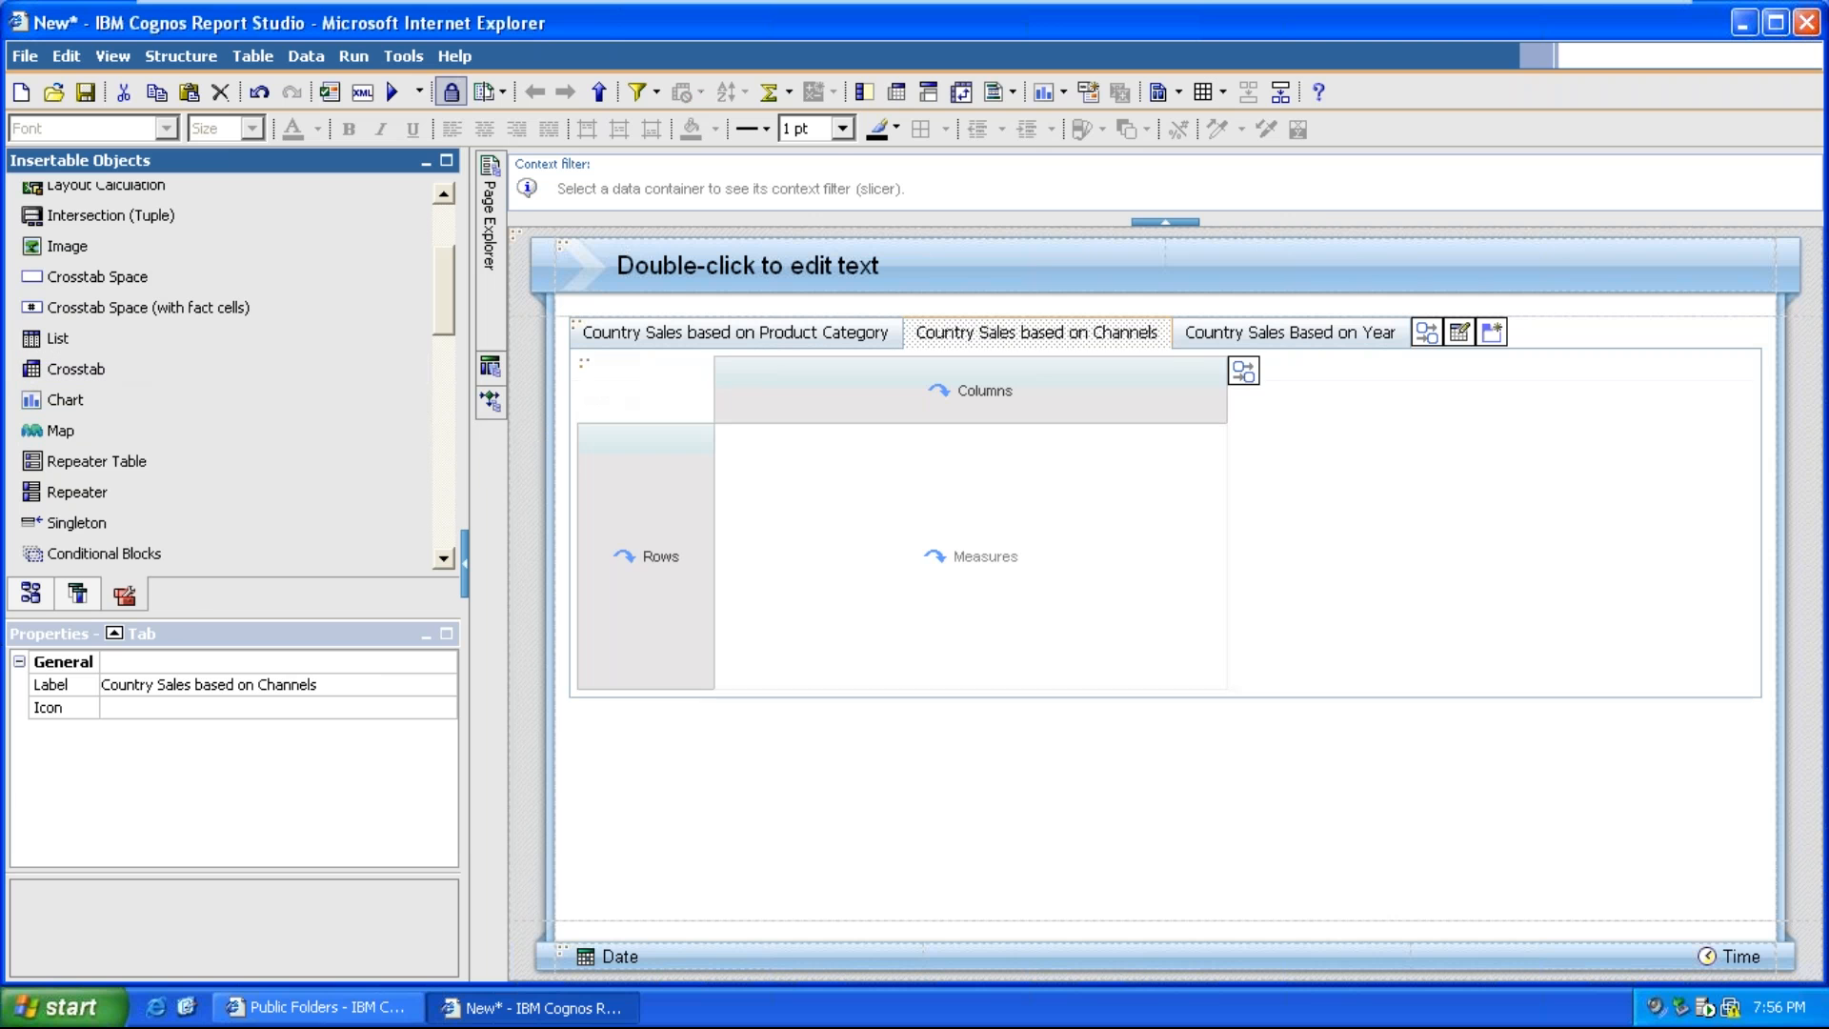
# Insert a Chart of the first Column type, with clustered columns, into the Country Sales Based on Year tab
pyautogui.click(1345, 336)
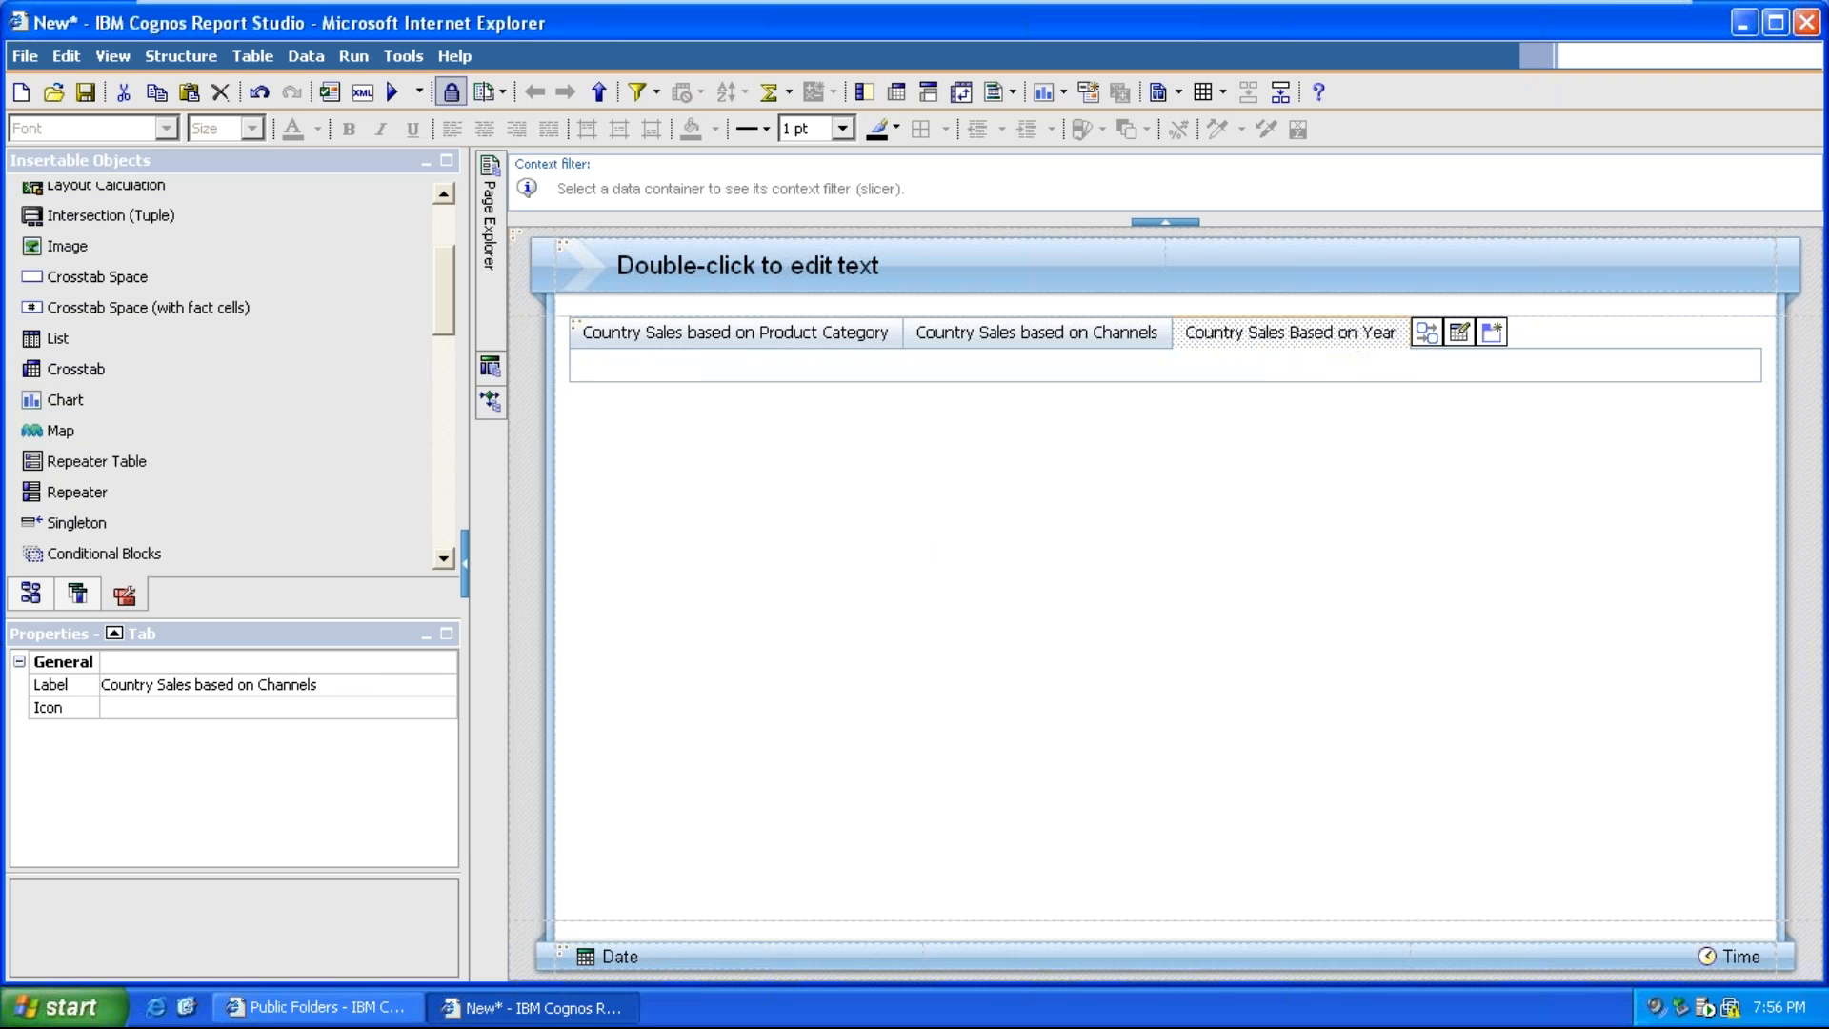
pyautogui.click(59, 400)
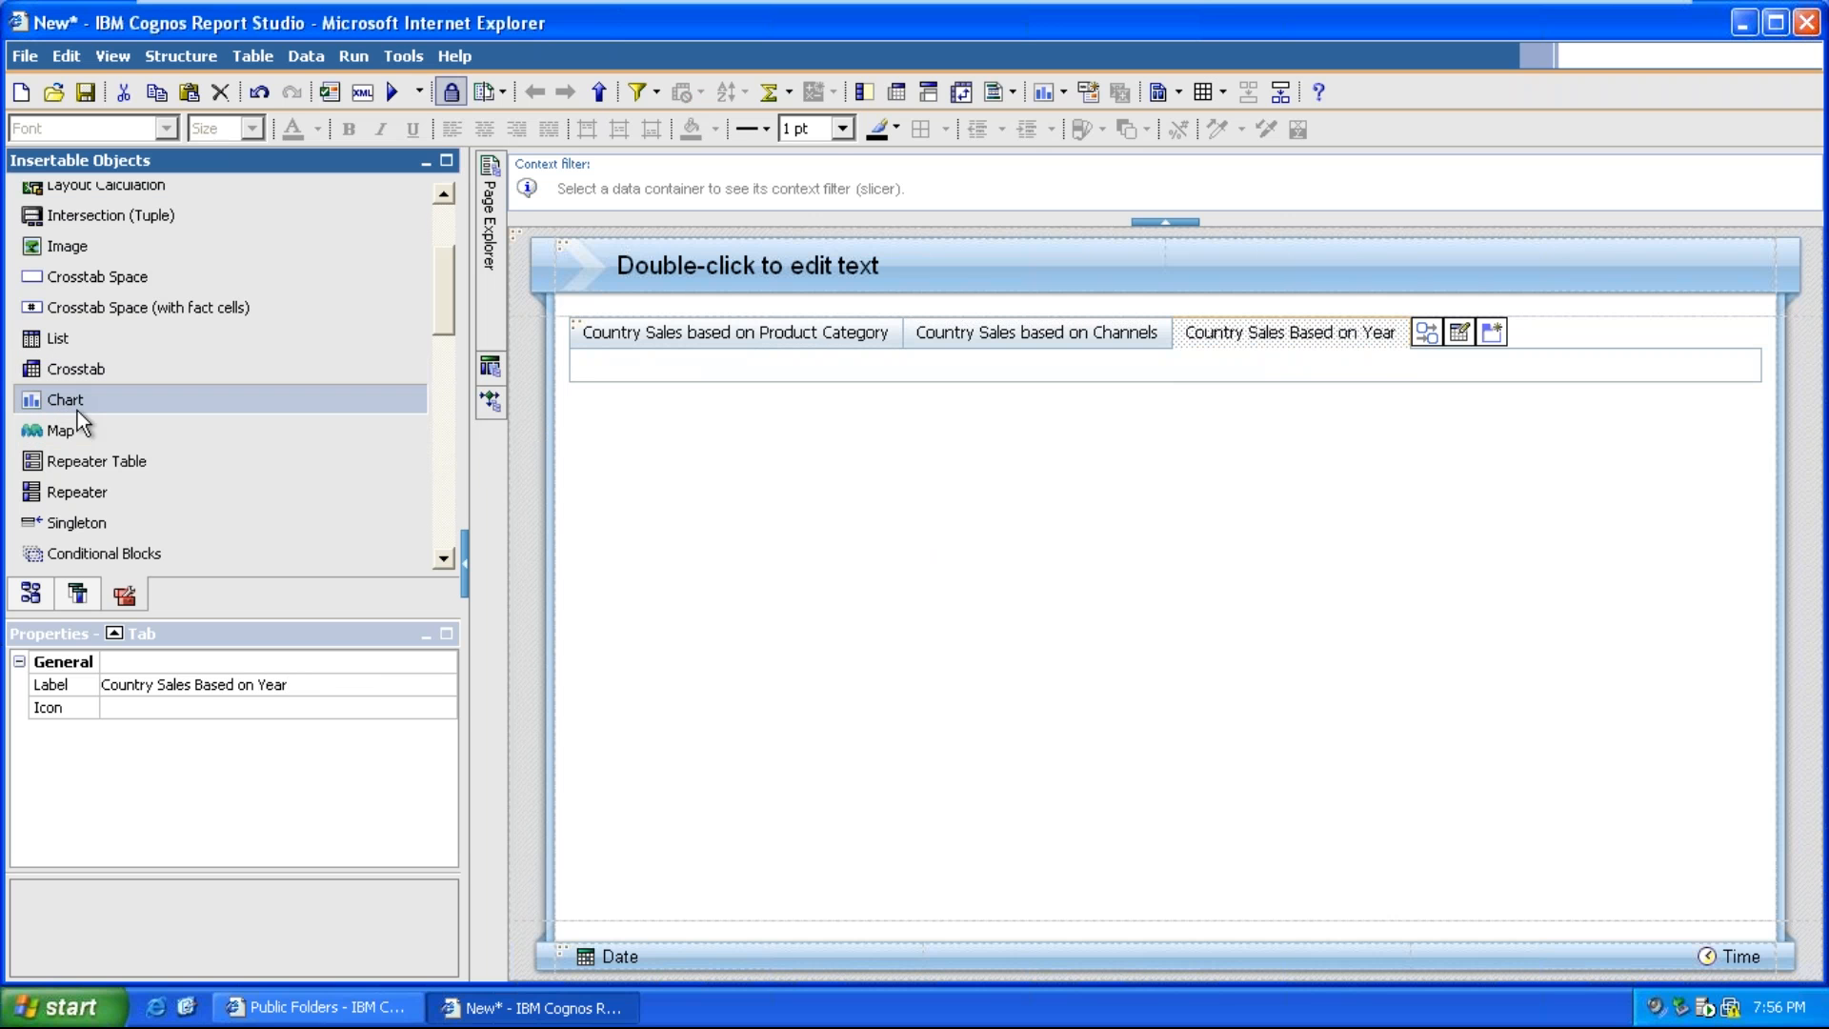
pyautogui.moveTo(400, 458); pyautogui.dragTo(629, 375)
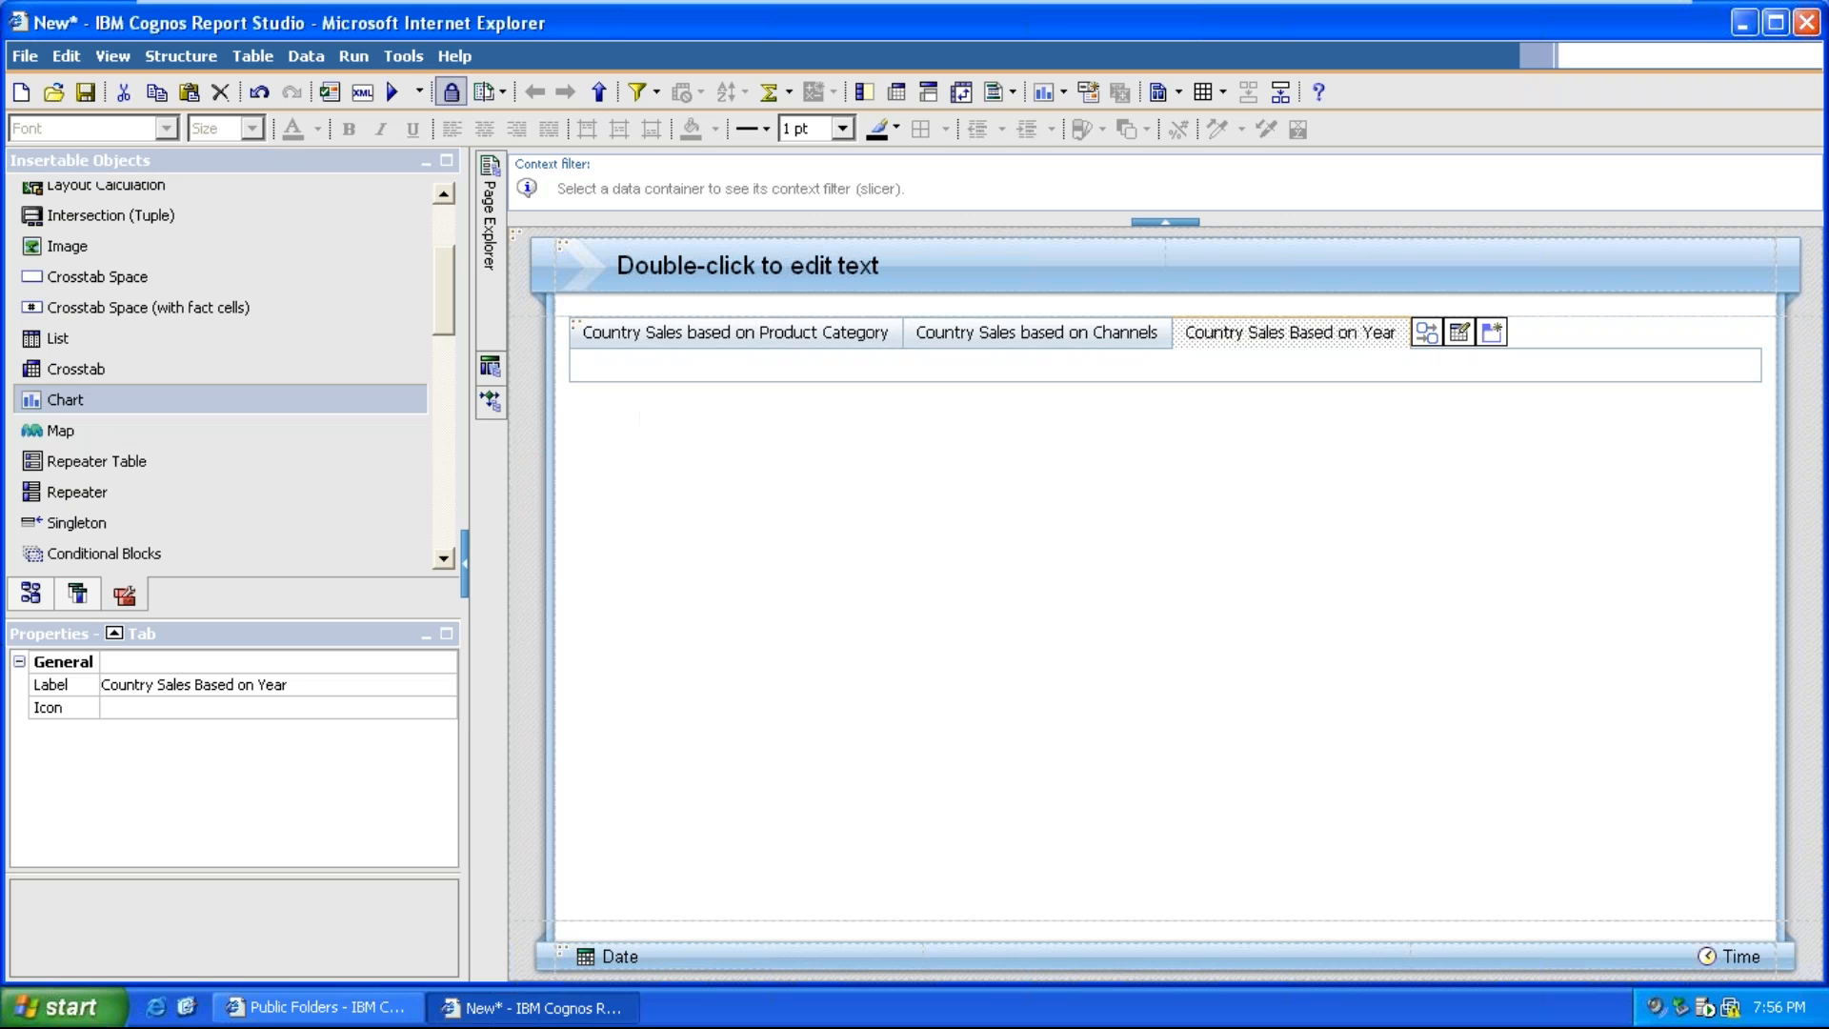
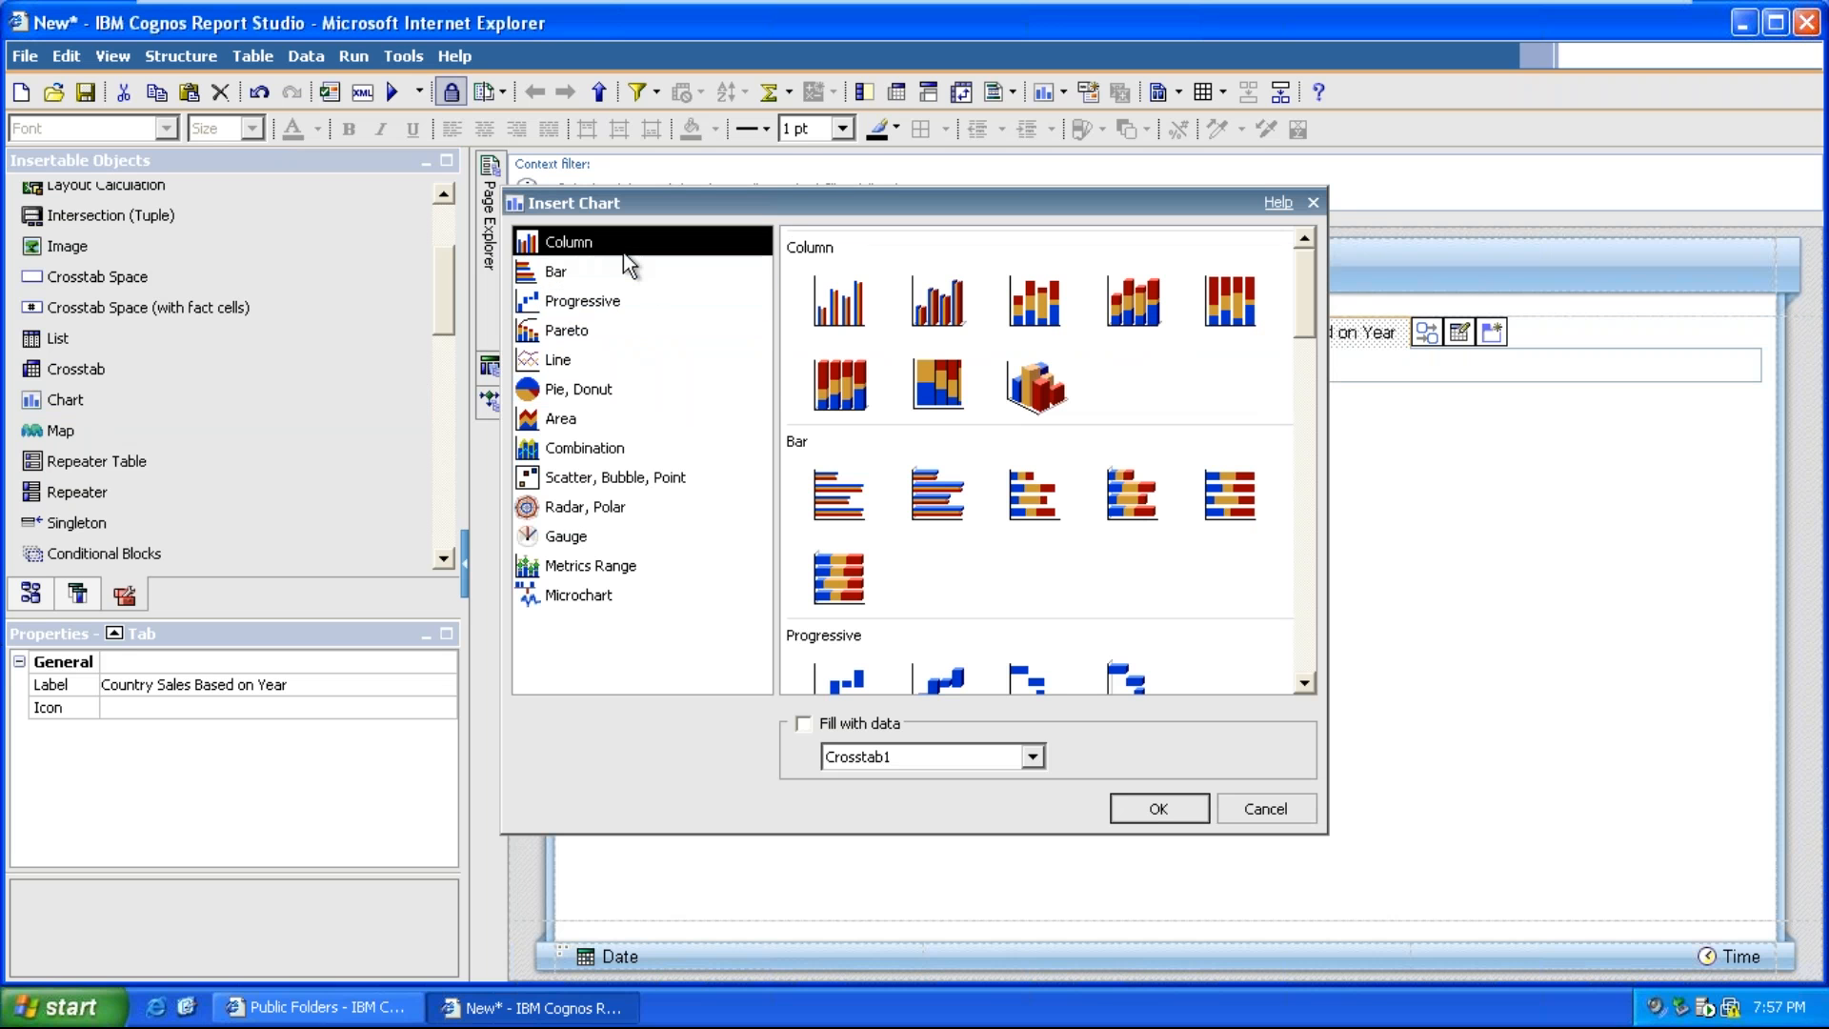
pyautogui.click(838, 318)
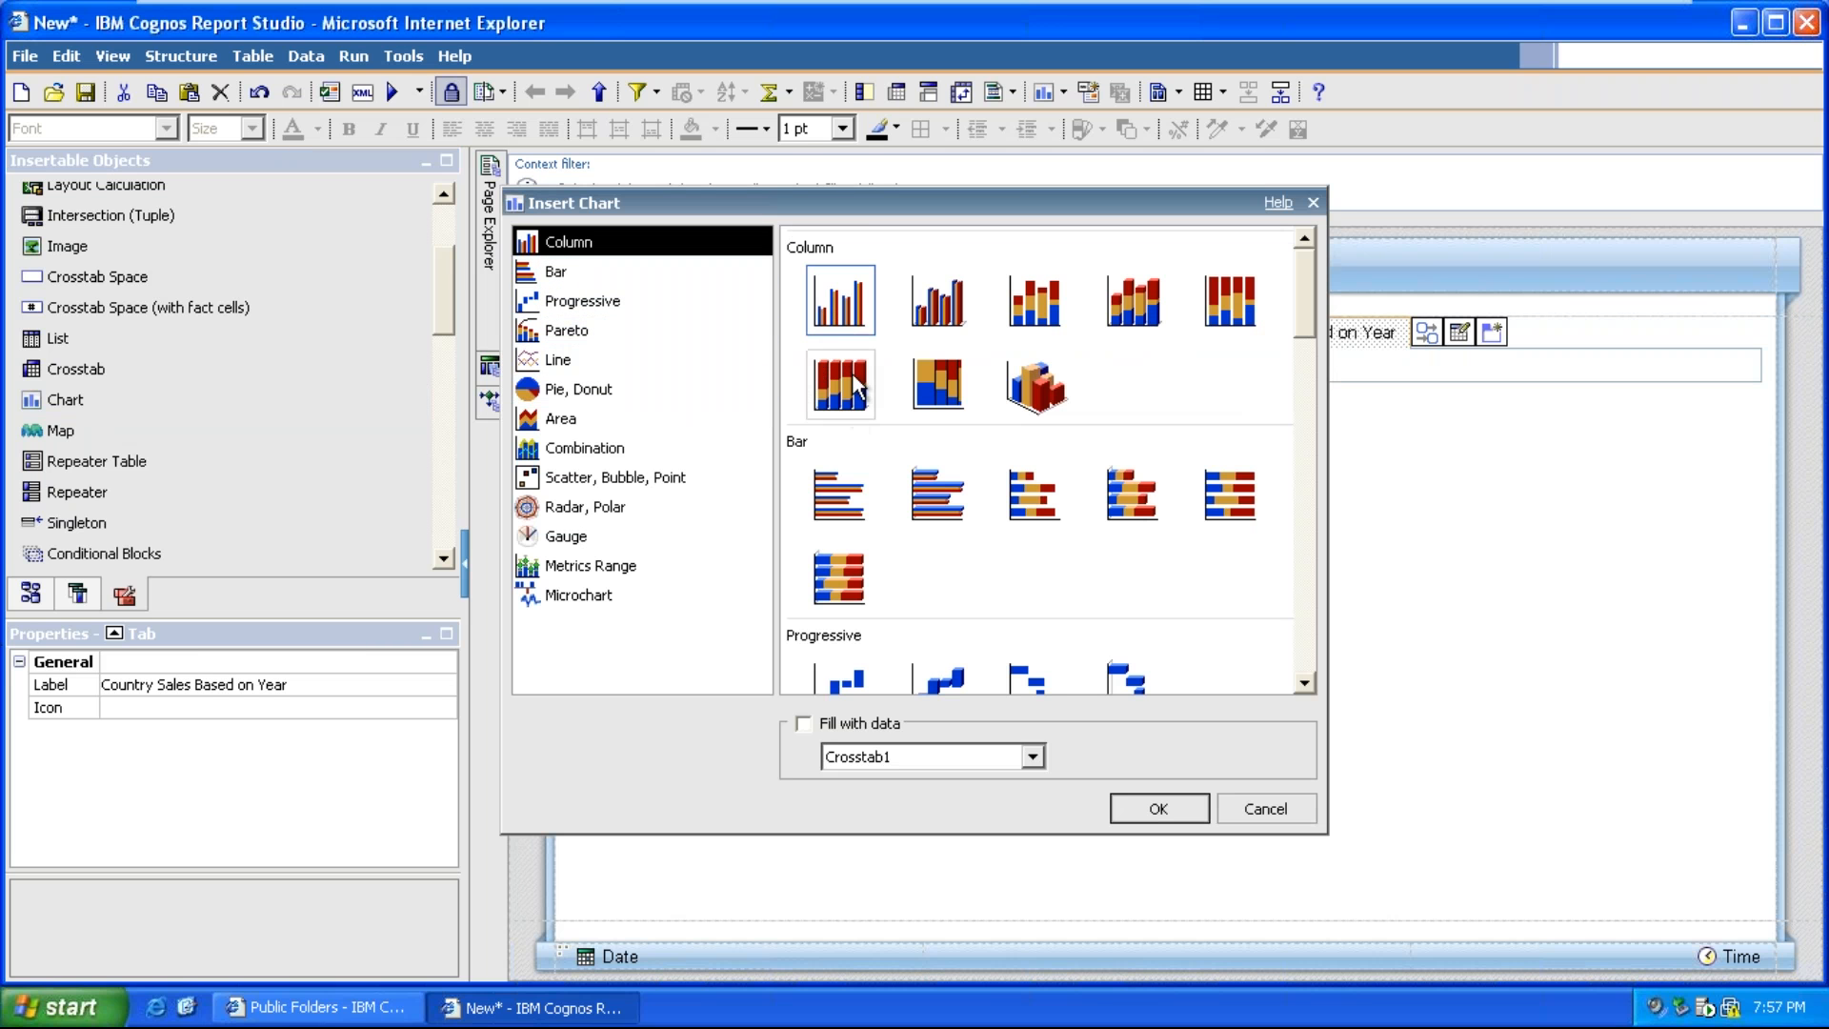
pyautogui.click(1138, 809)
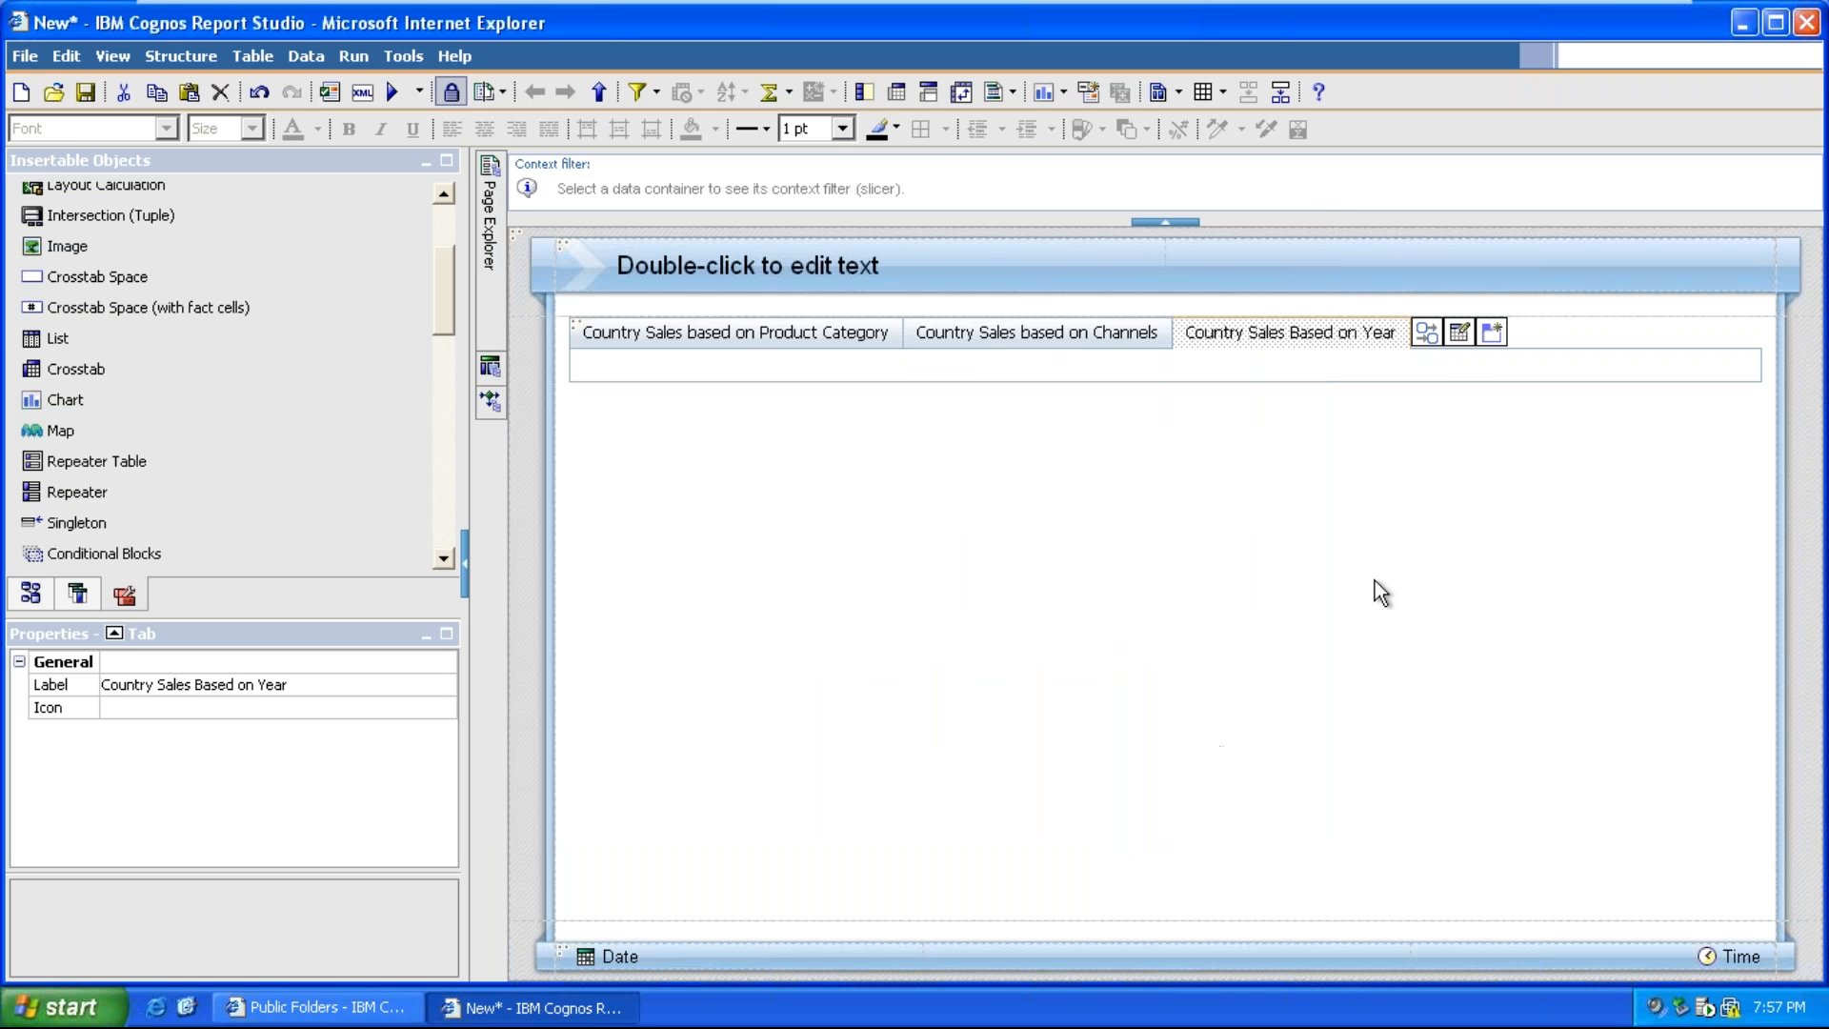
# Add a fourth tab to the tab control and label it "Country sales based on Promo Category"
pyautogui.click(1493, 333)
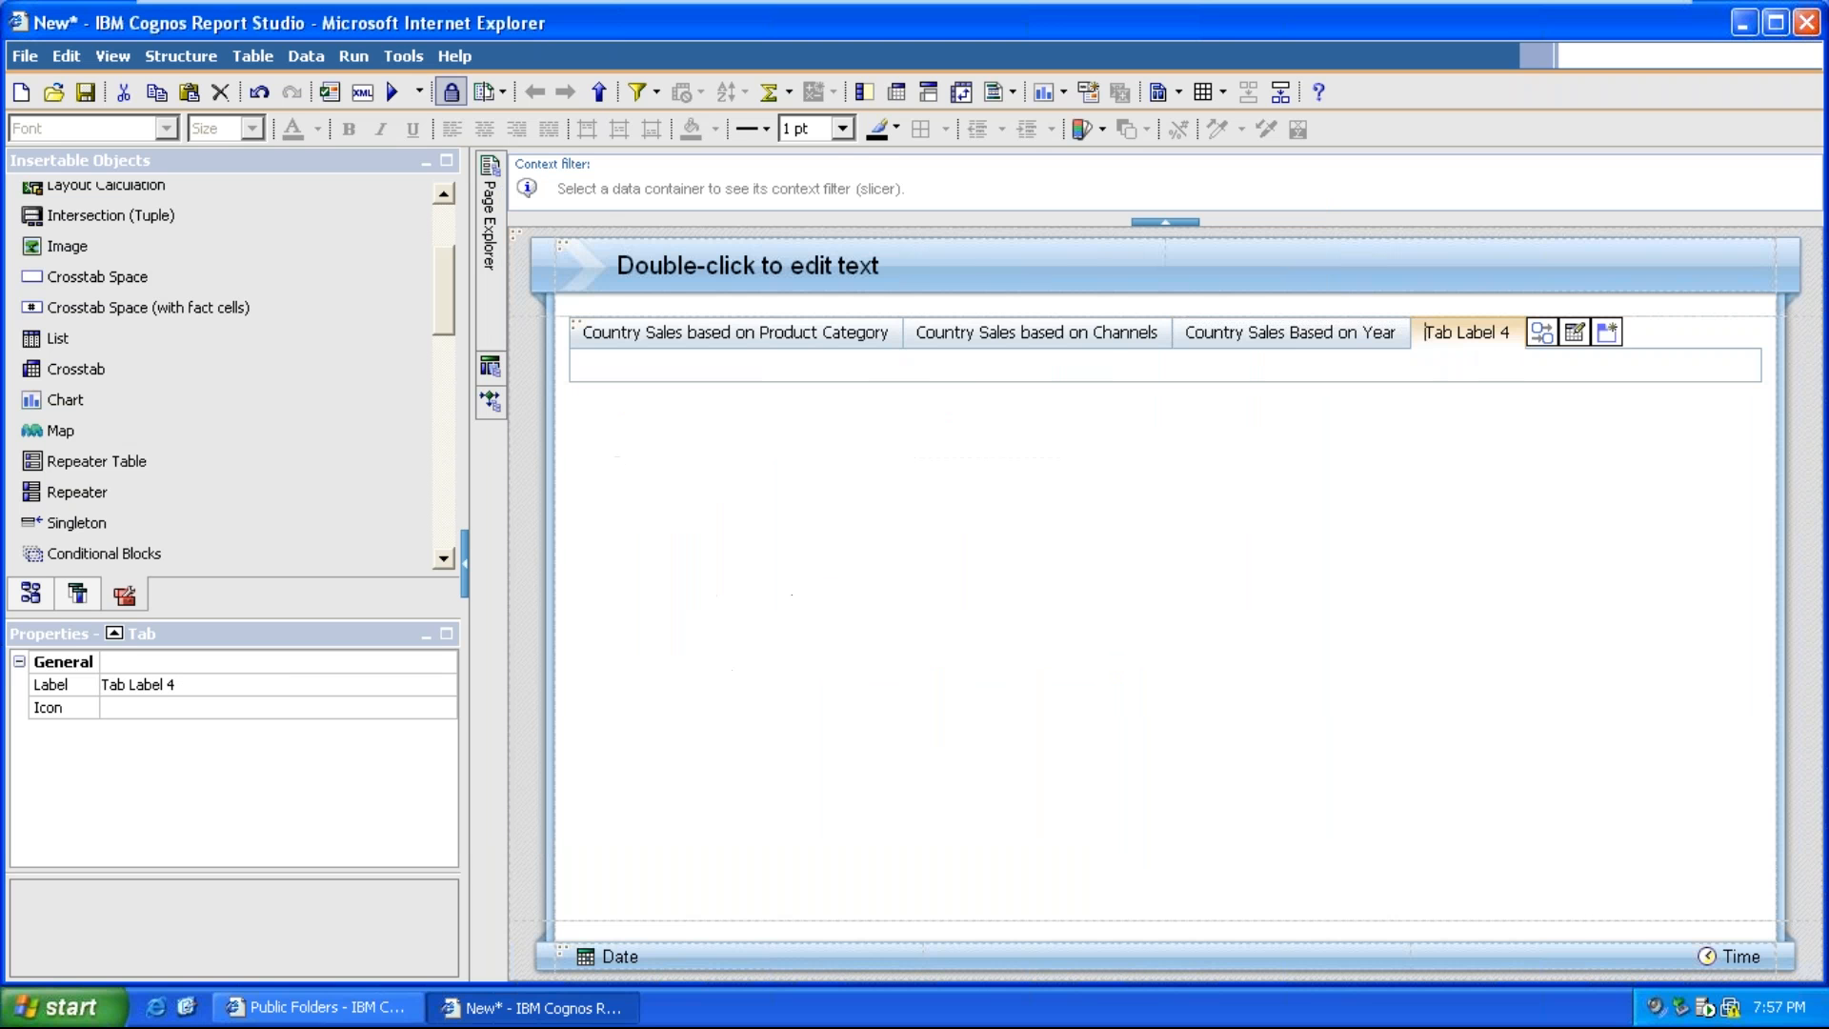
pyautogui.doubleClick(1425, 344)
pyautogui.write('Countr')
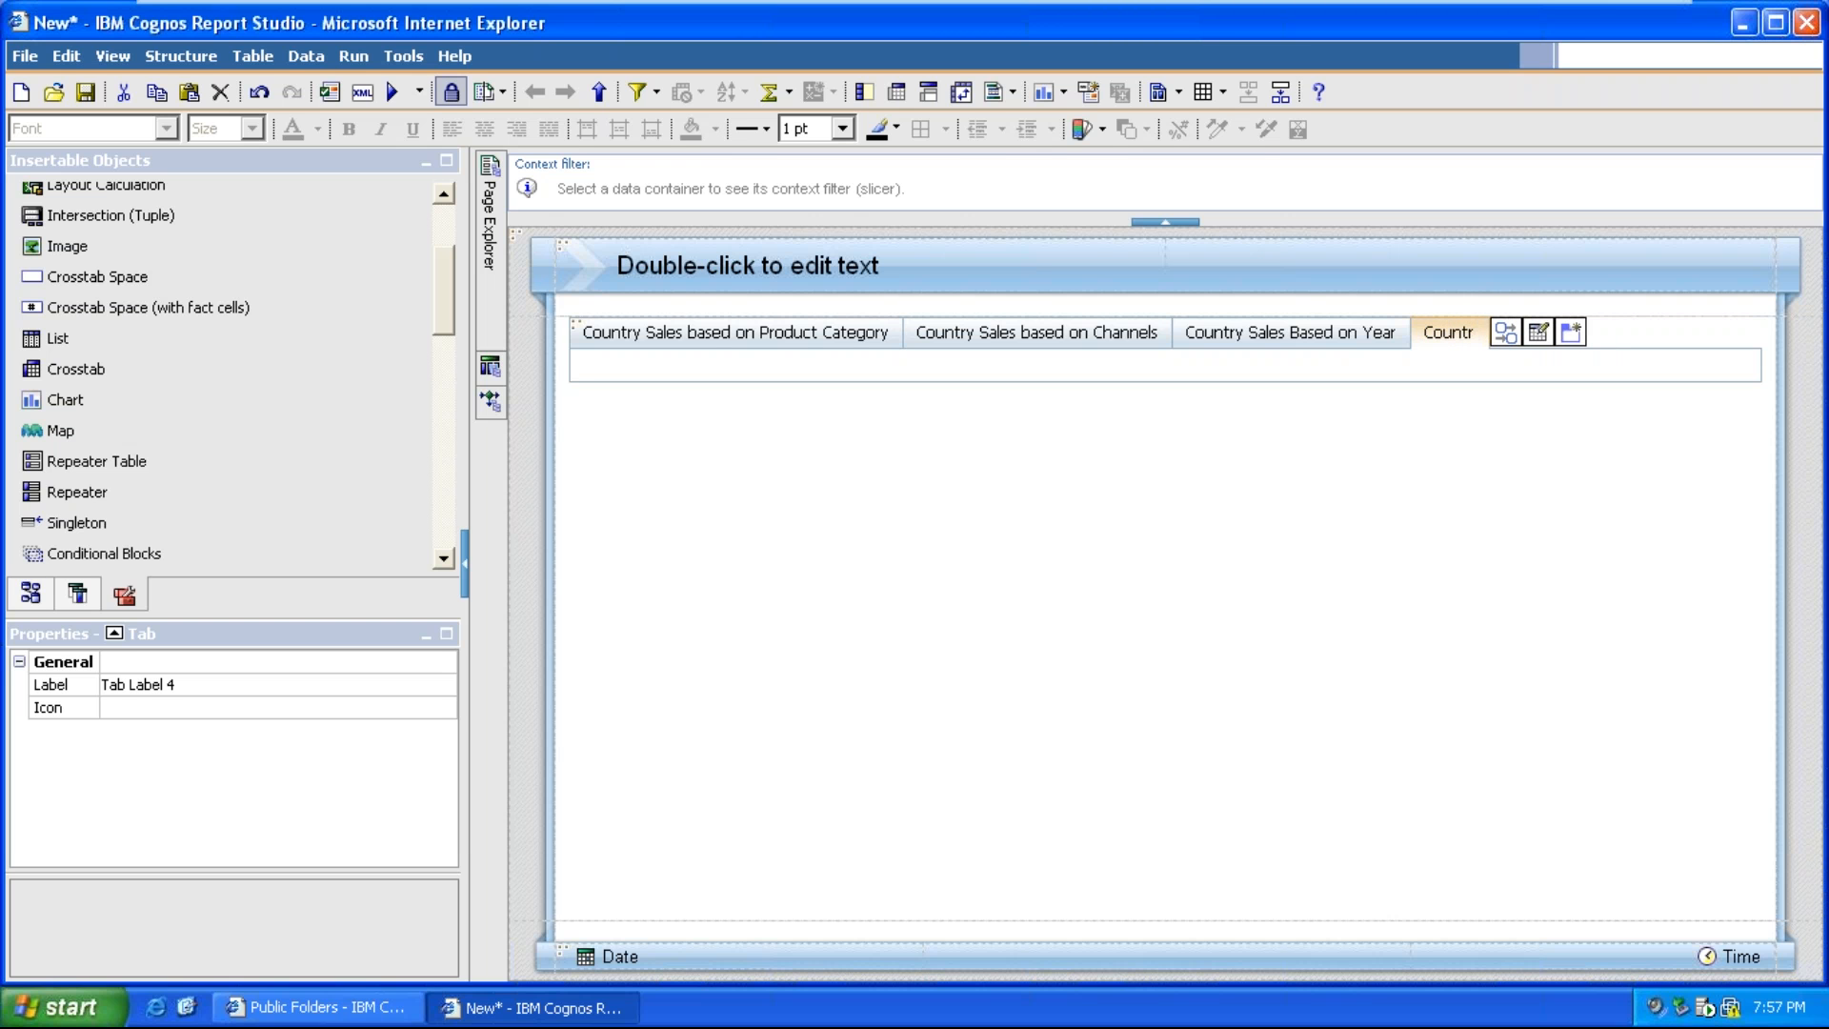
pyautogui.write(' s')
pyautogui.press('BackSpace')
pyautogui.press('BackSpace')
pyautogui.write('y d')
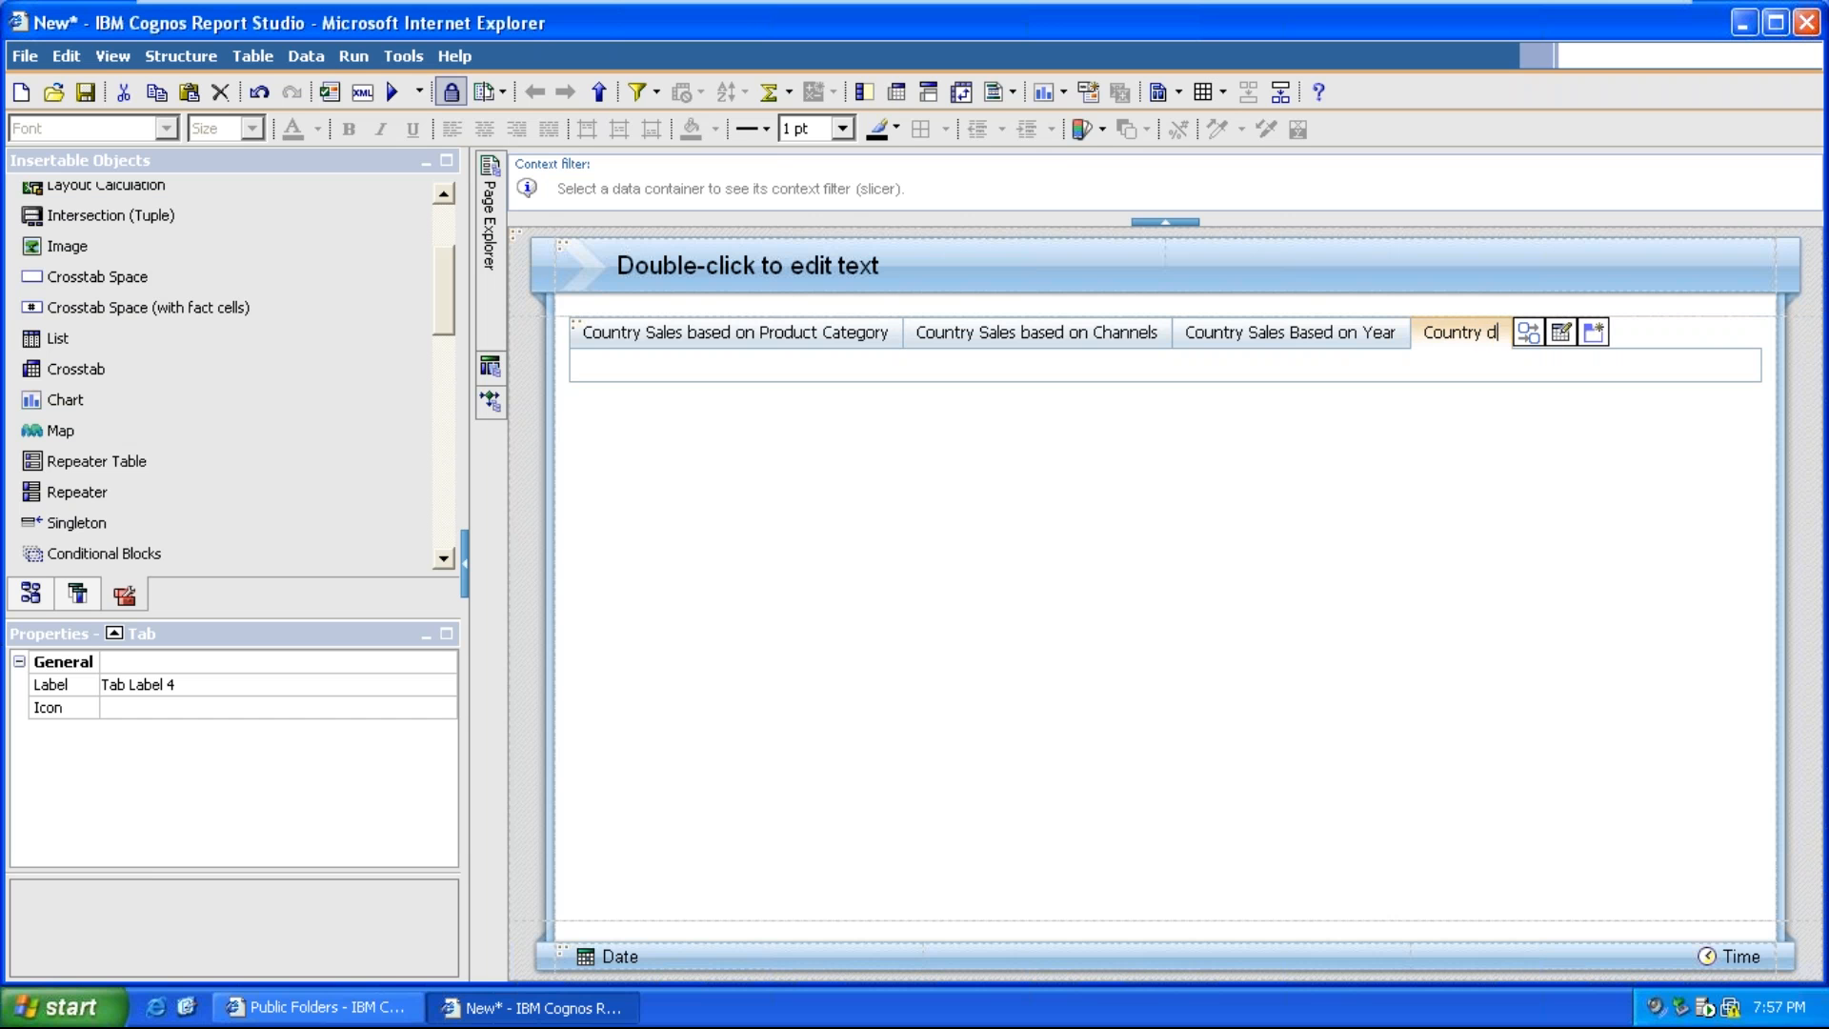
pyautogui.press('BackSpace')
pyautogui.write('sales based on')
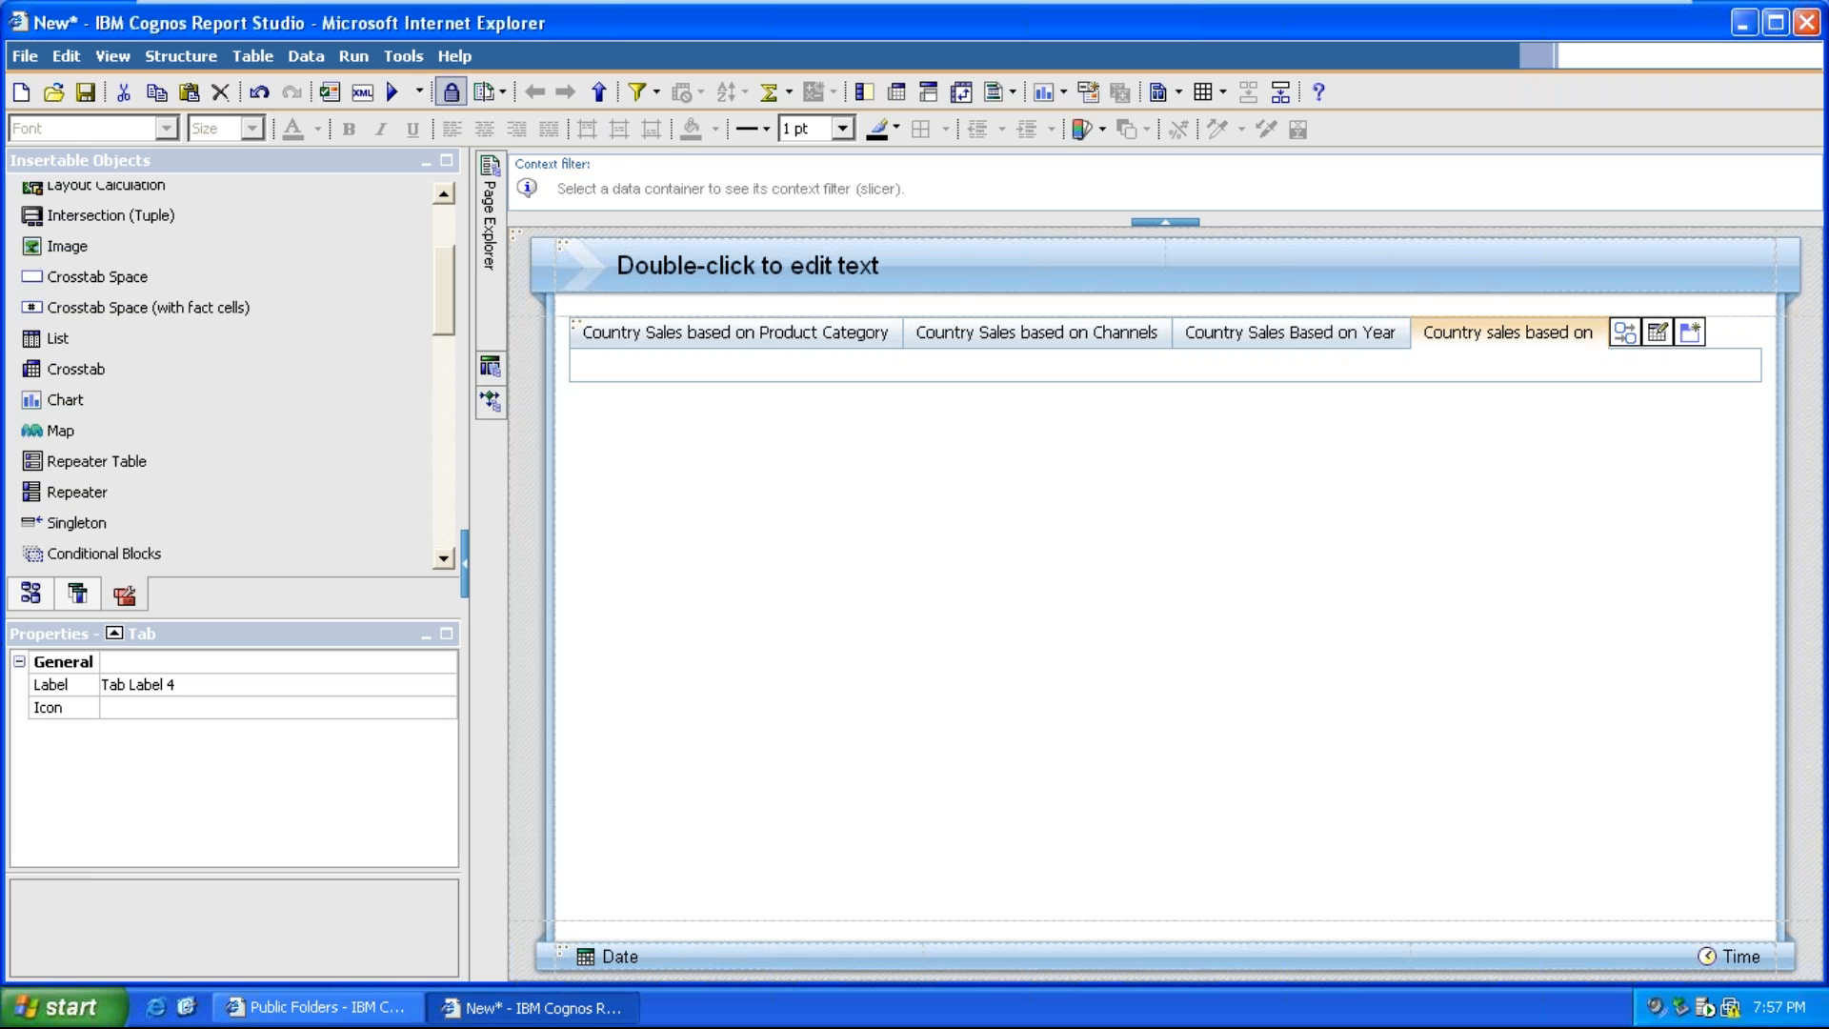
pyautogui.write(' Promo')
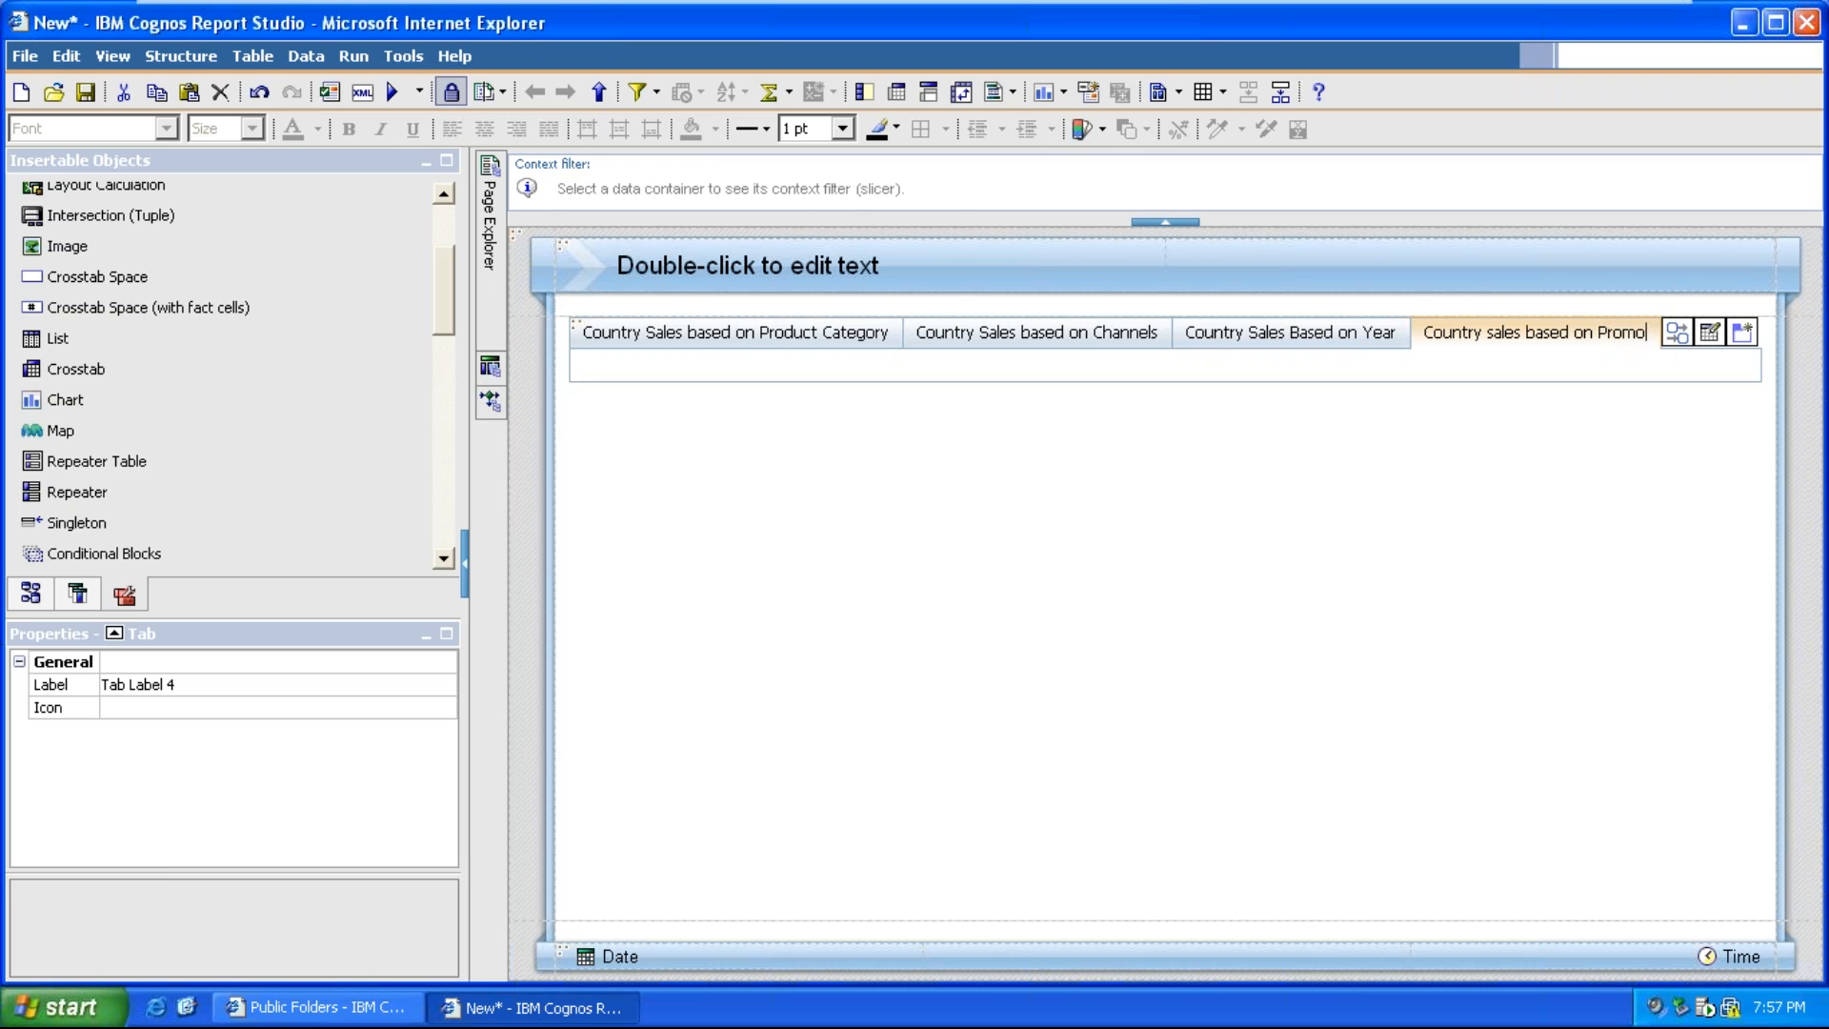
pyautogui.write(' C')
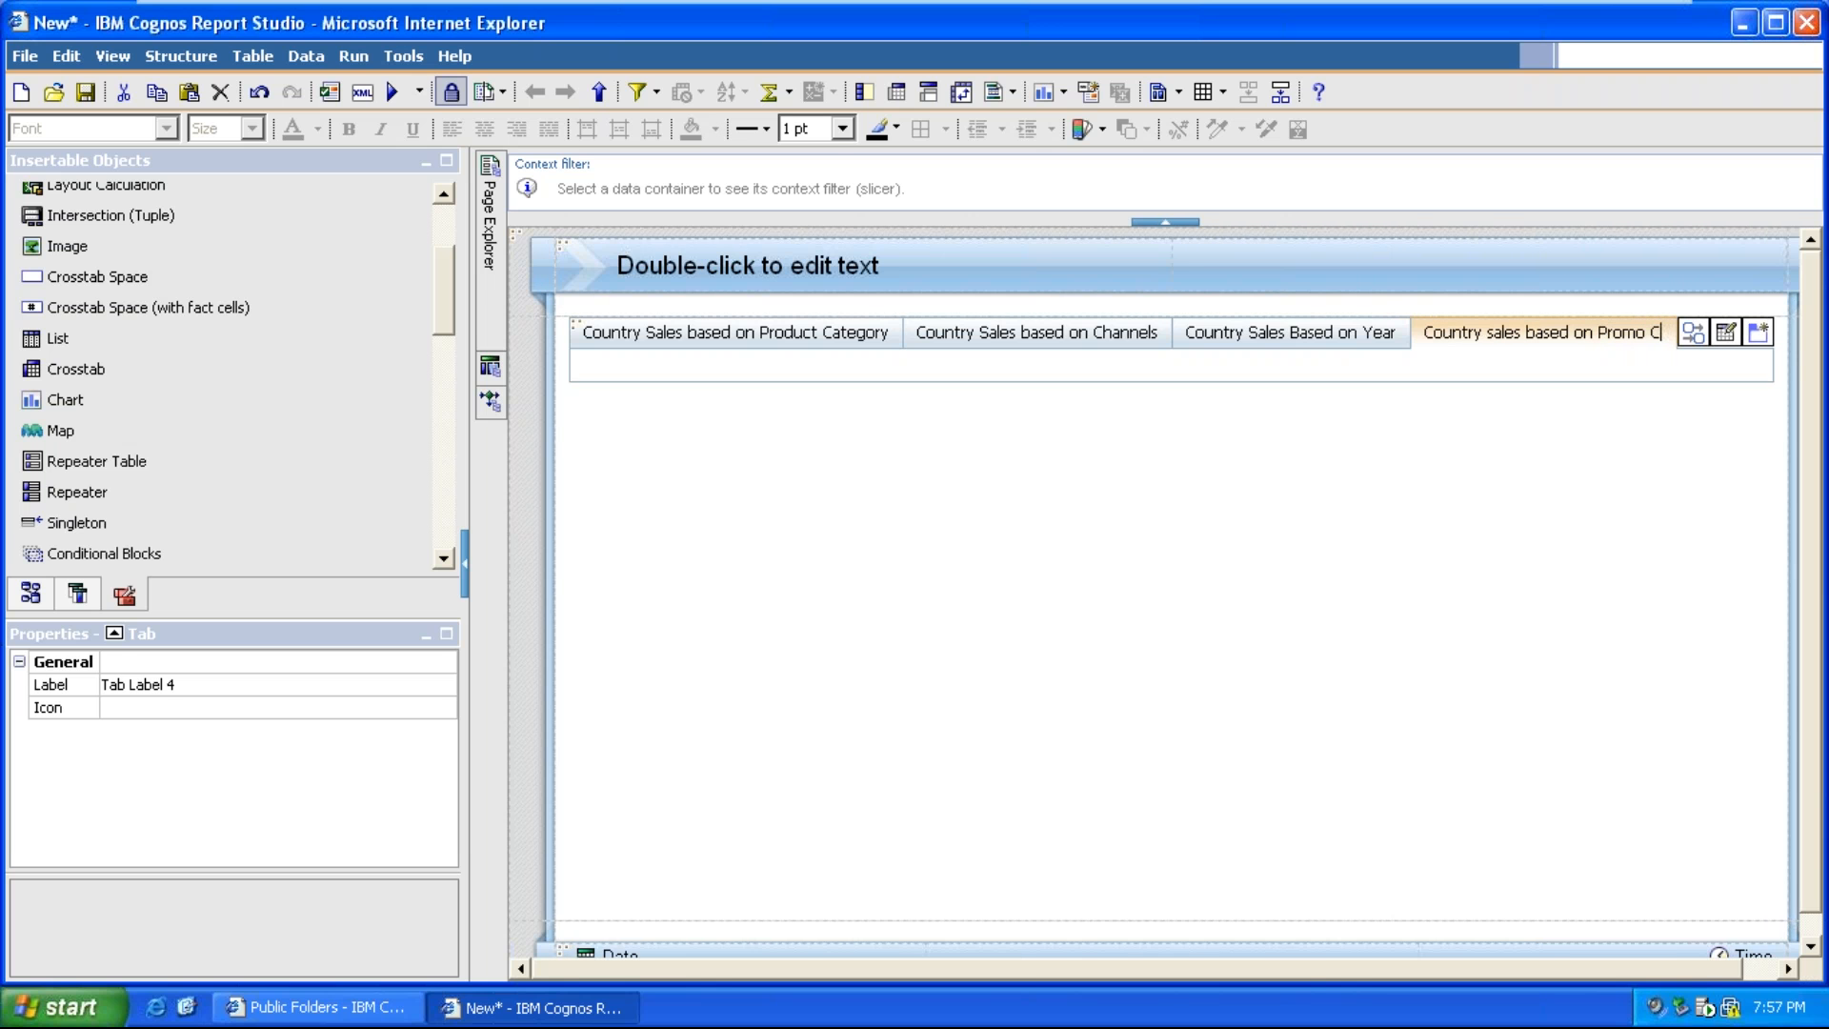
pyautogui.write('ategory')
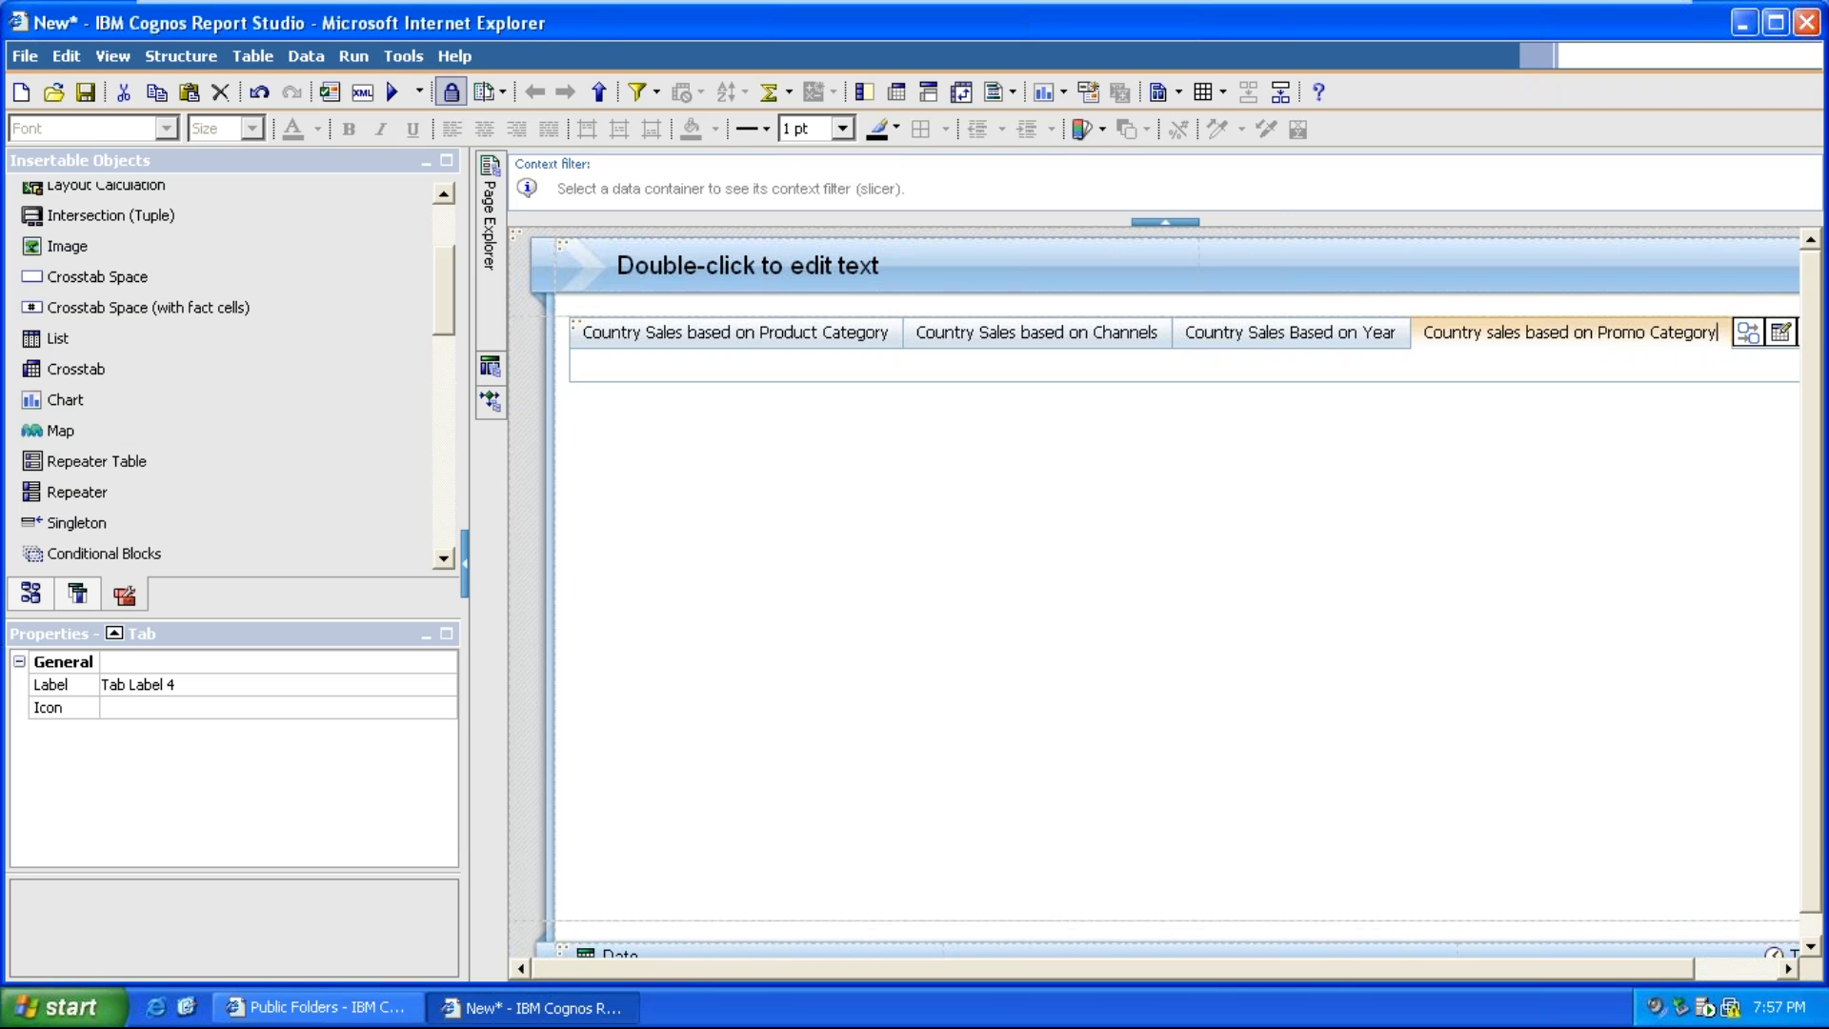
pyautogui.press('Return')
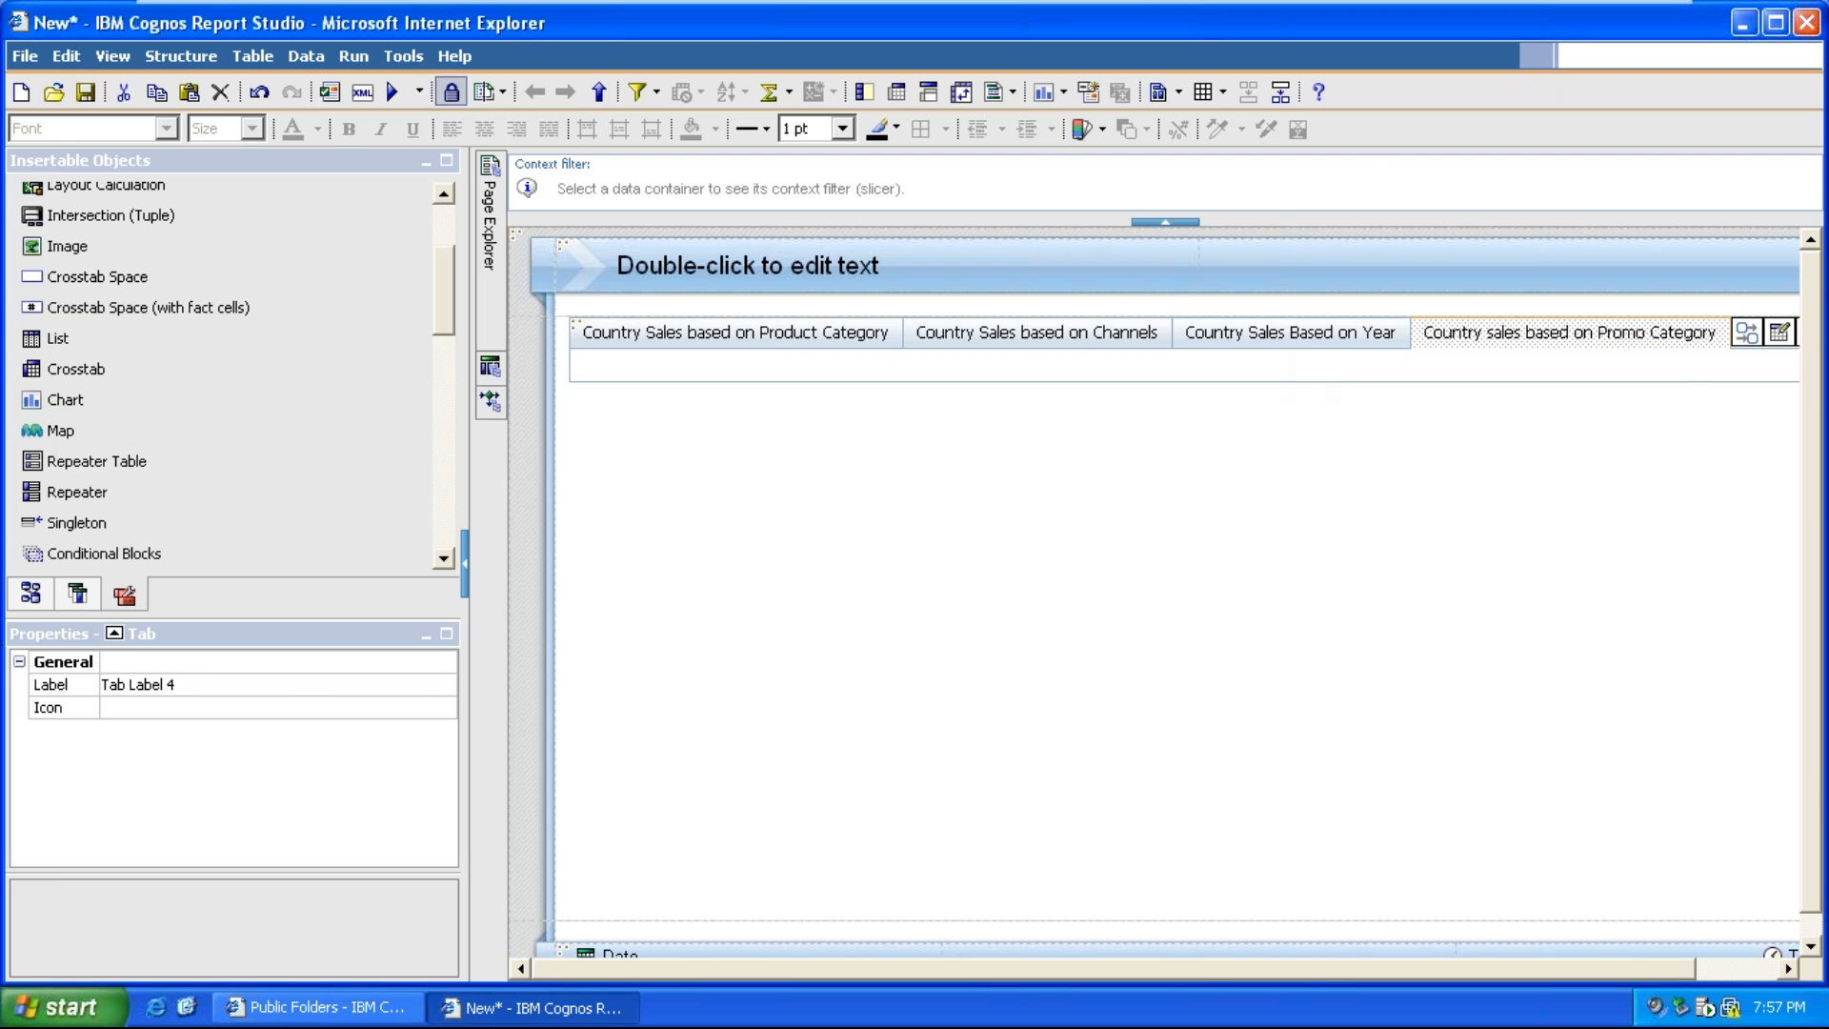
# Shorten the fourth tab's label to "Country sales"
pyautogui.click(1533, 332)
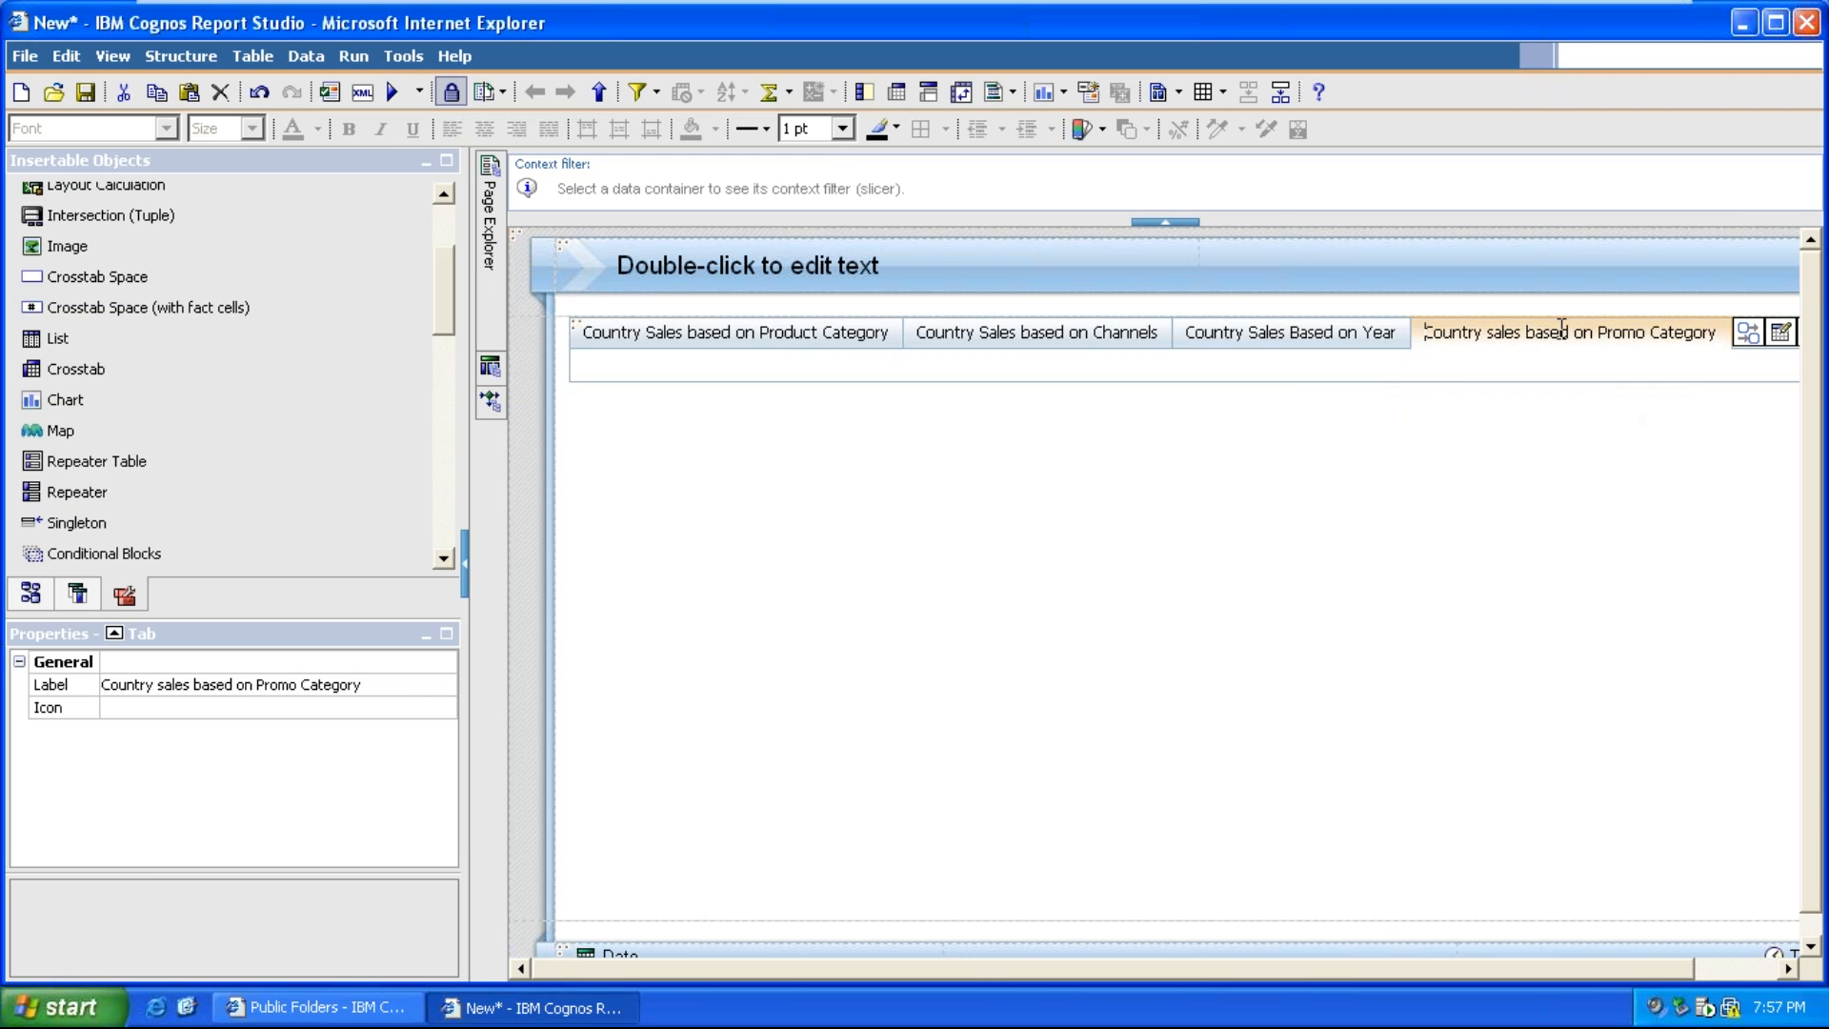
pyautogui.moveTo(1523, 333); pyautogui.dragTo(1699, 351)
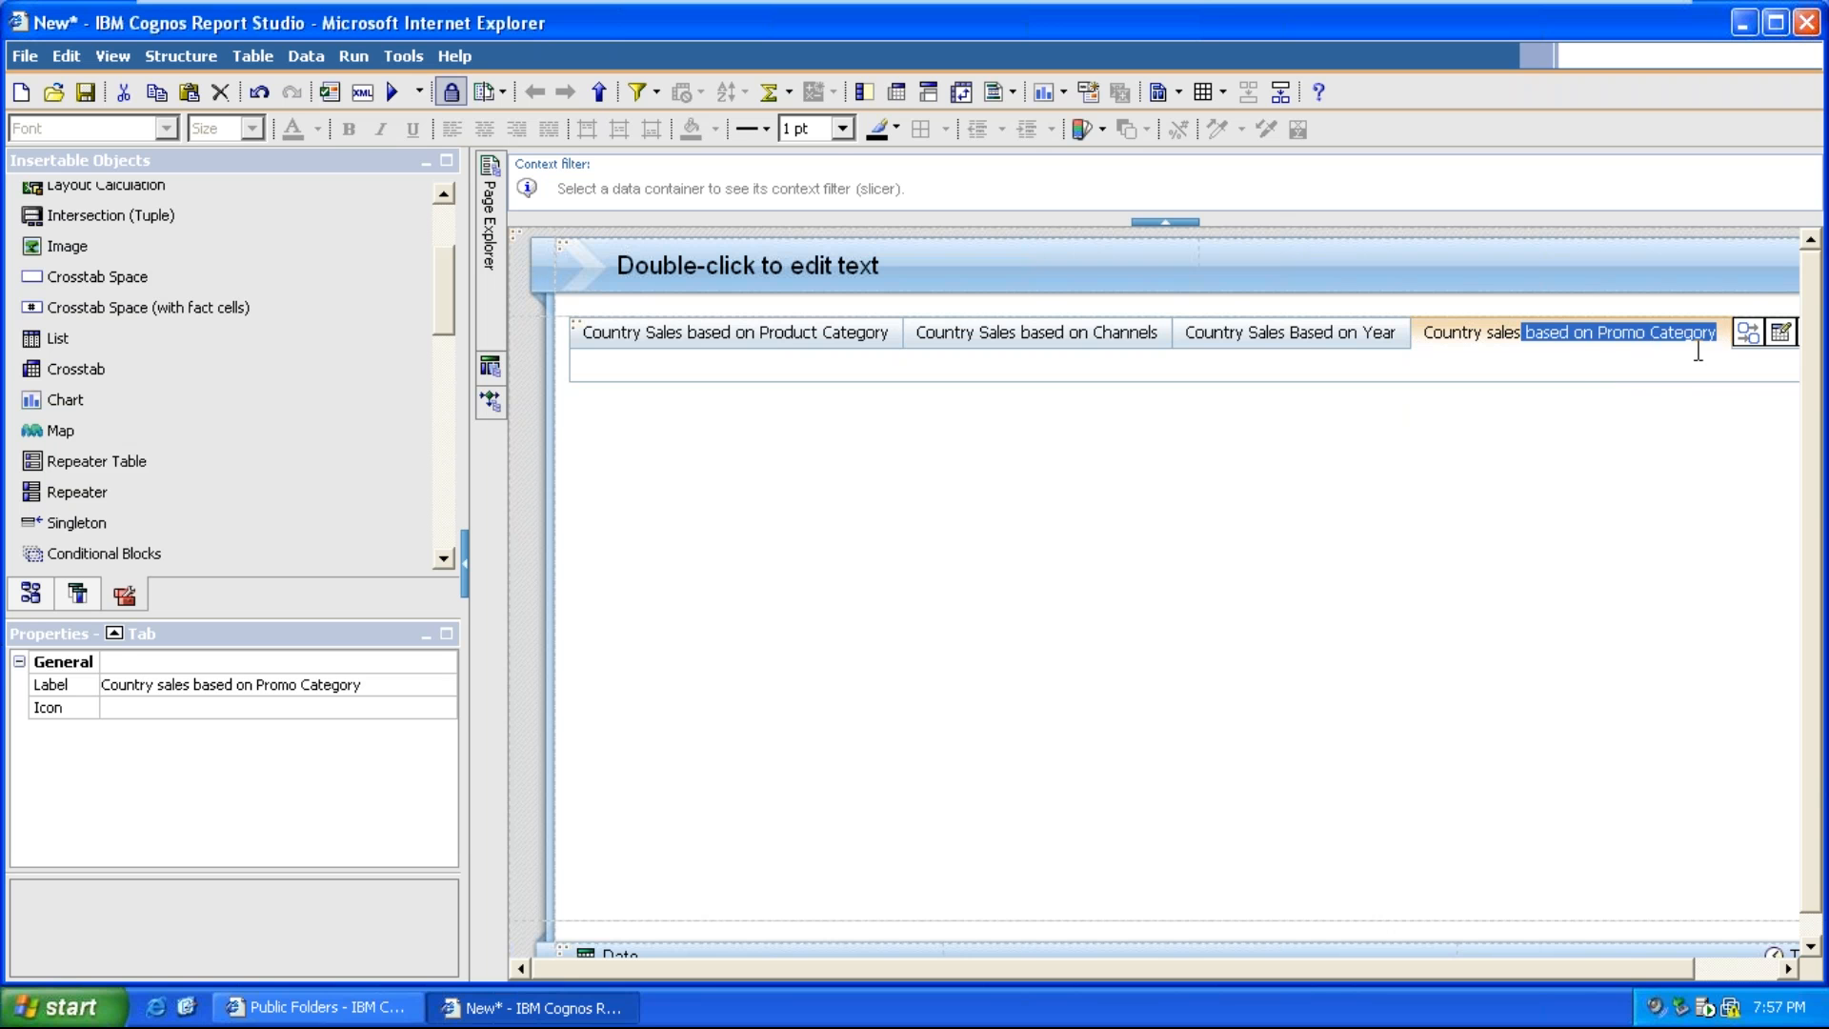
pyautogui.press('BackSpace')
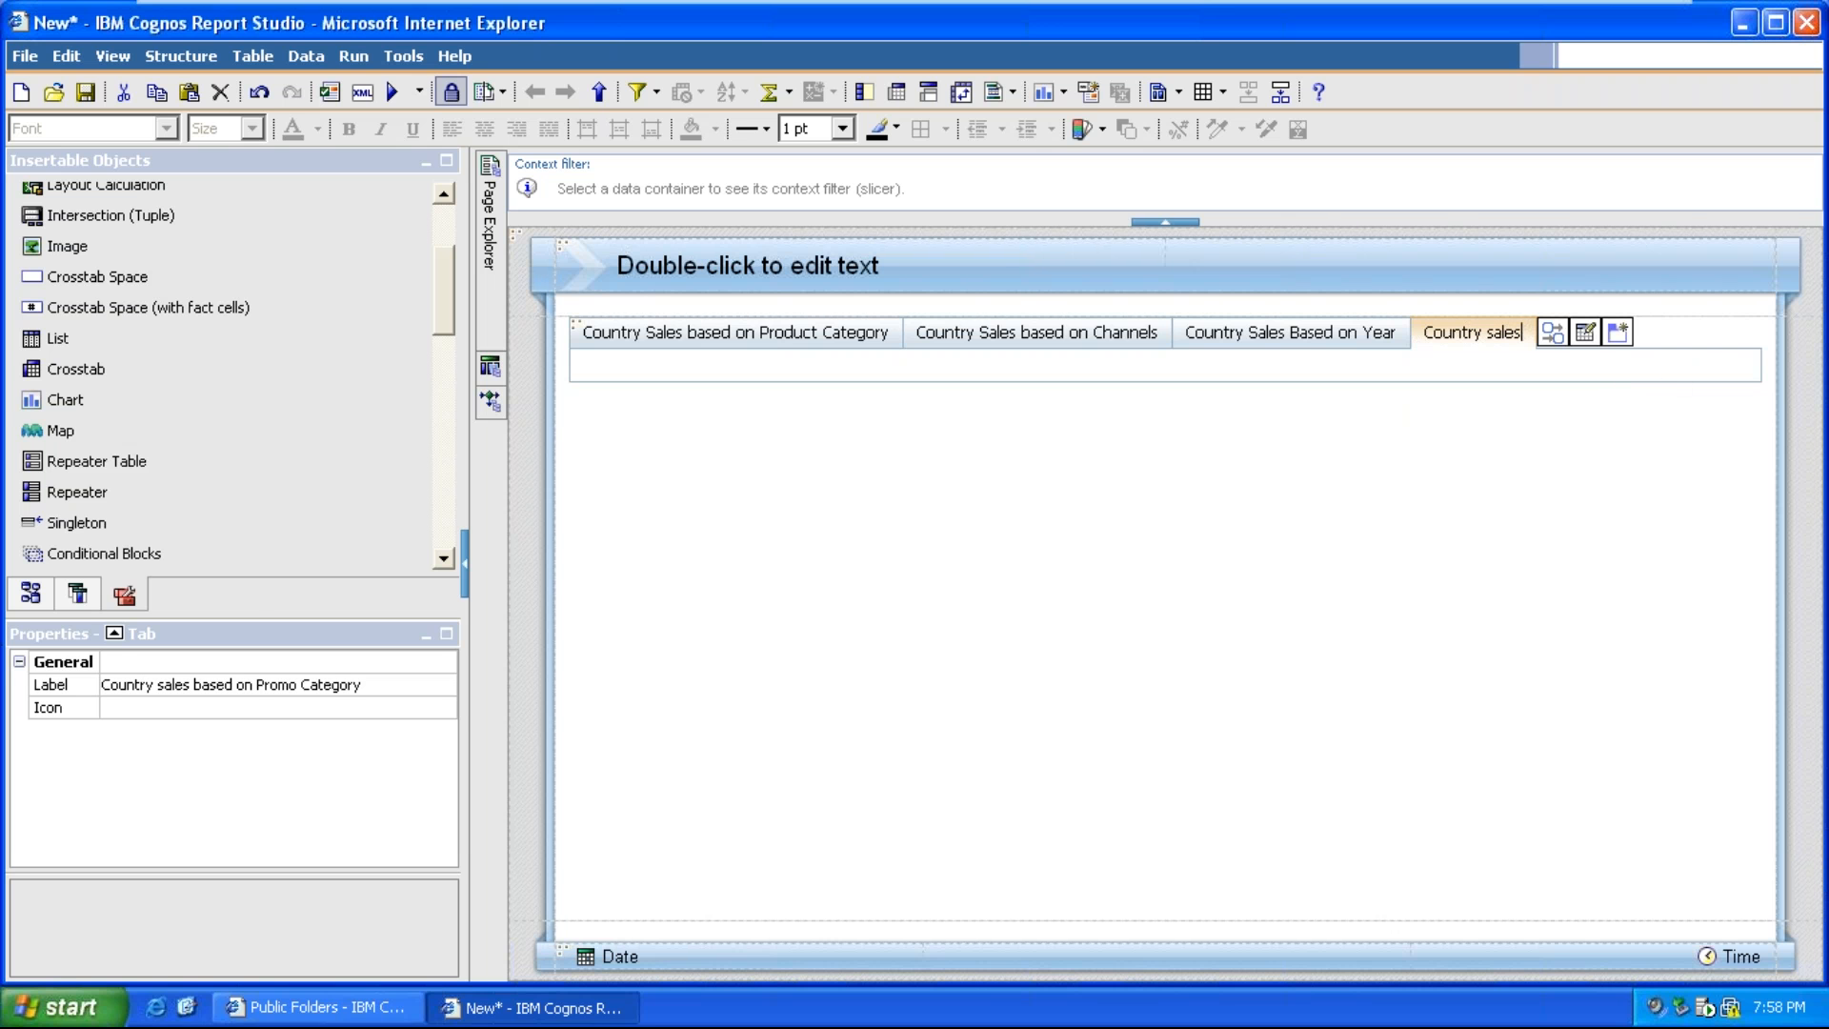
# Insert a World map with the Countries + Territories region layer into the Country sales tab
pyautogui.click(47, 429)
pyautogui.moveTo(557, 395); pyautogui.dragTo(625, 364)
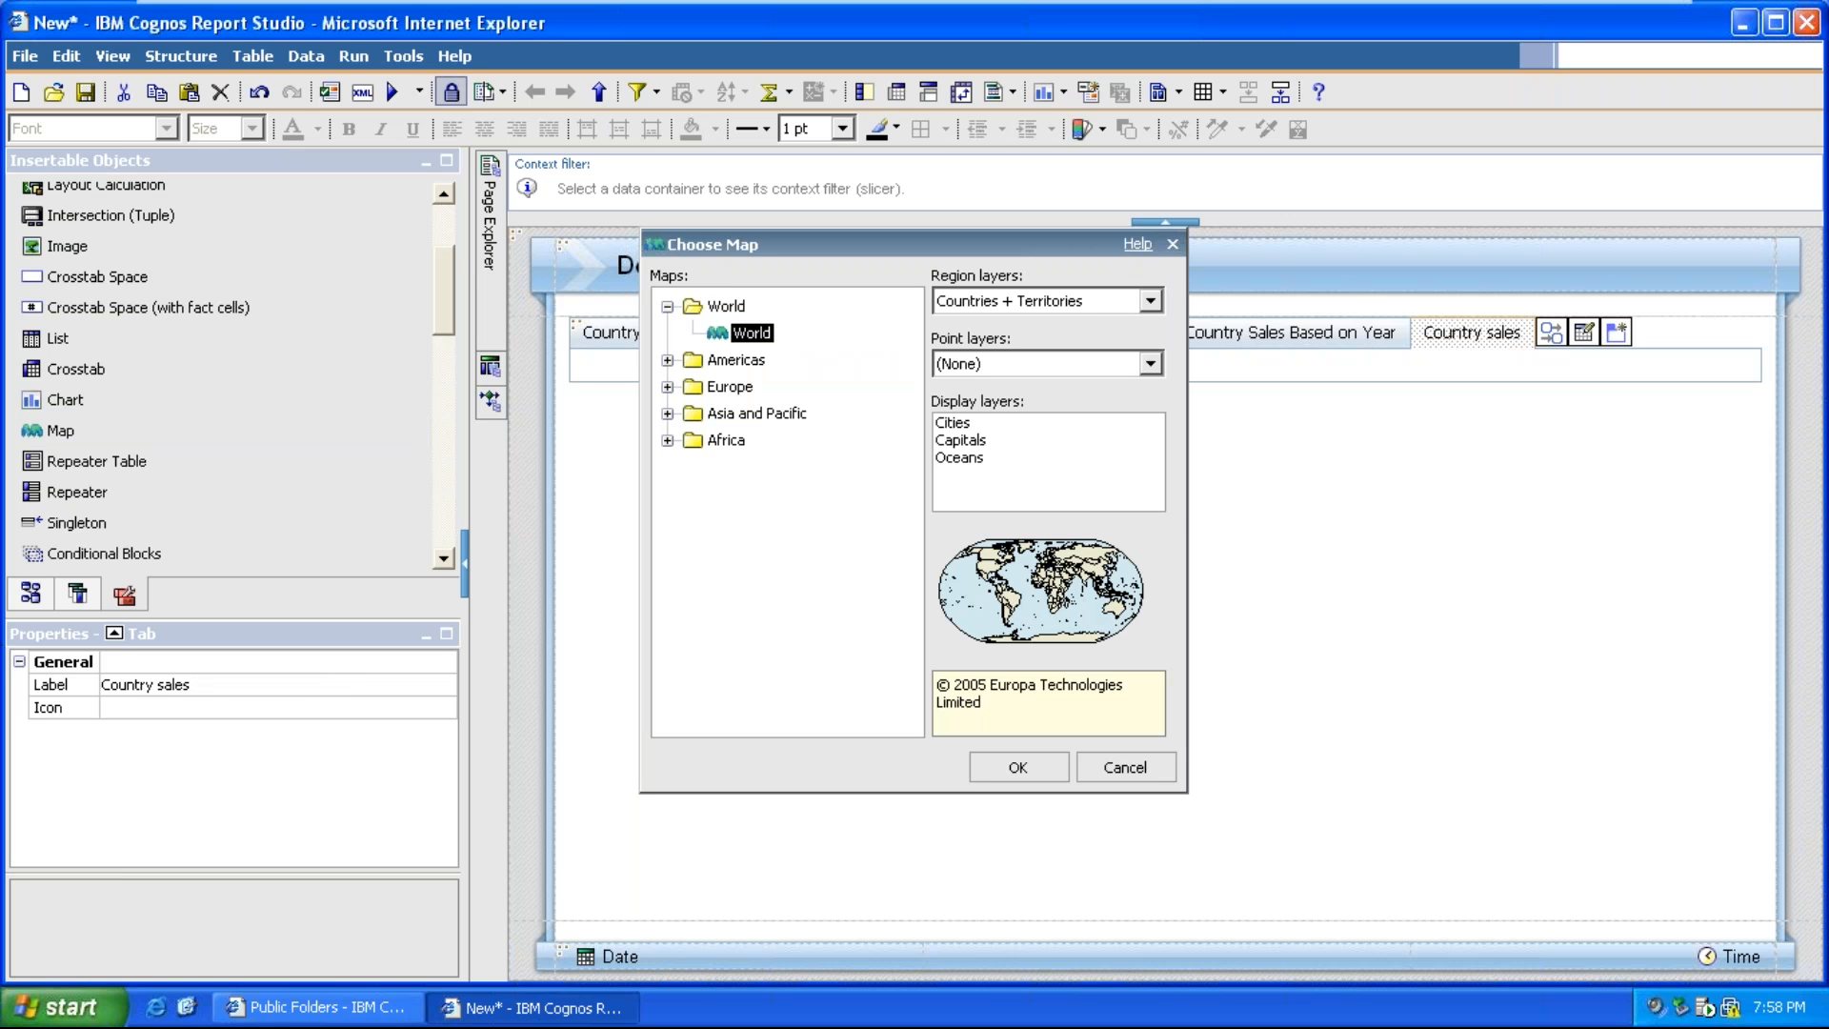
pyautogui.click(1042, 768)
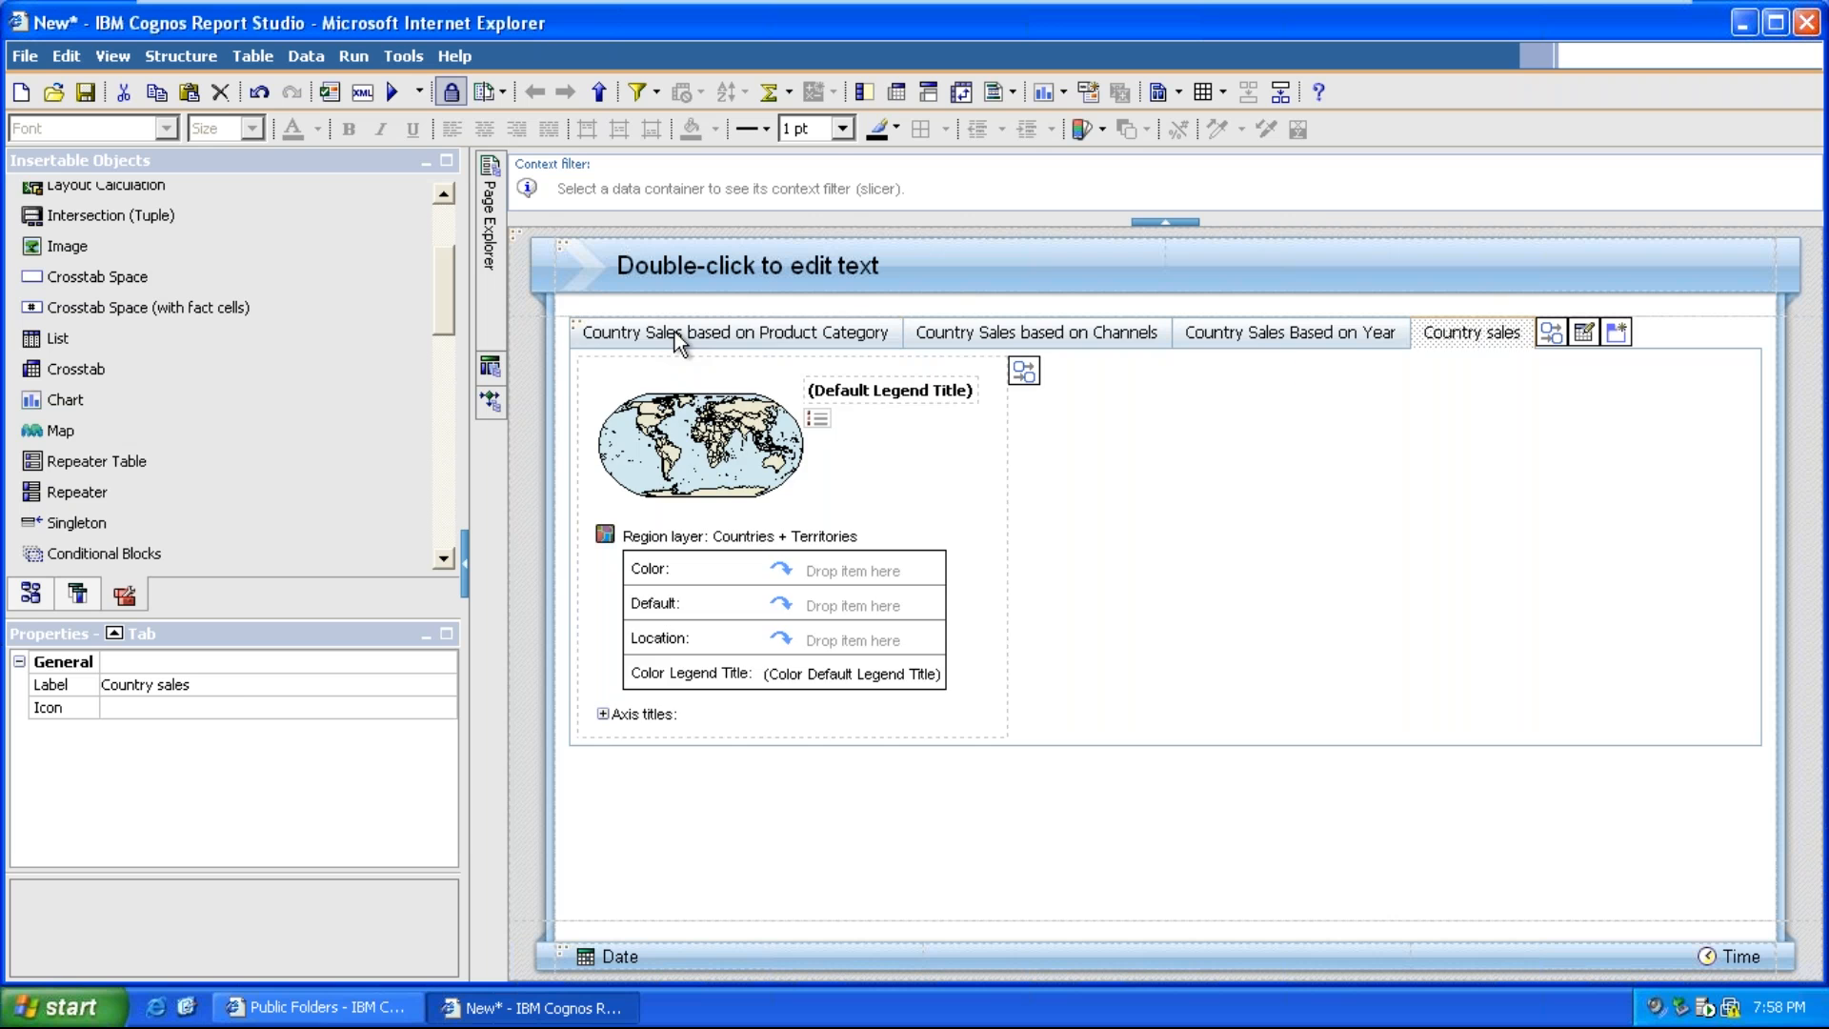
# Add COUNTRY_NAME from COUNTRIES as the first column of the list in the Country Sales based on Product Category tab
pyautogui.click(674, 332)
pyautogui.click(49, 595)
pyautogui.scroll(4, 236, 455)
pyautogui.scroll(5, 236, 455)
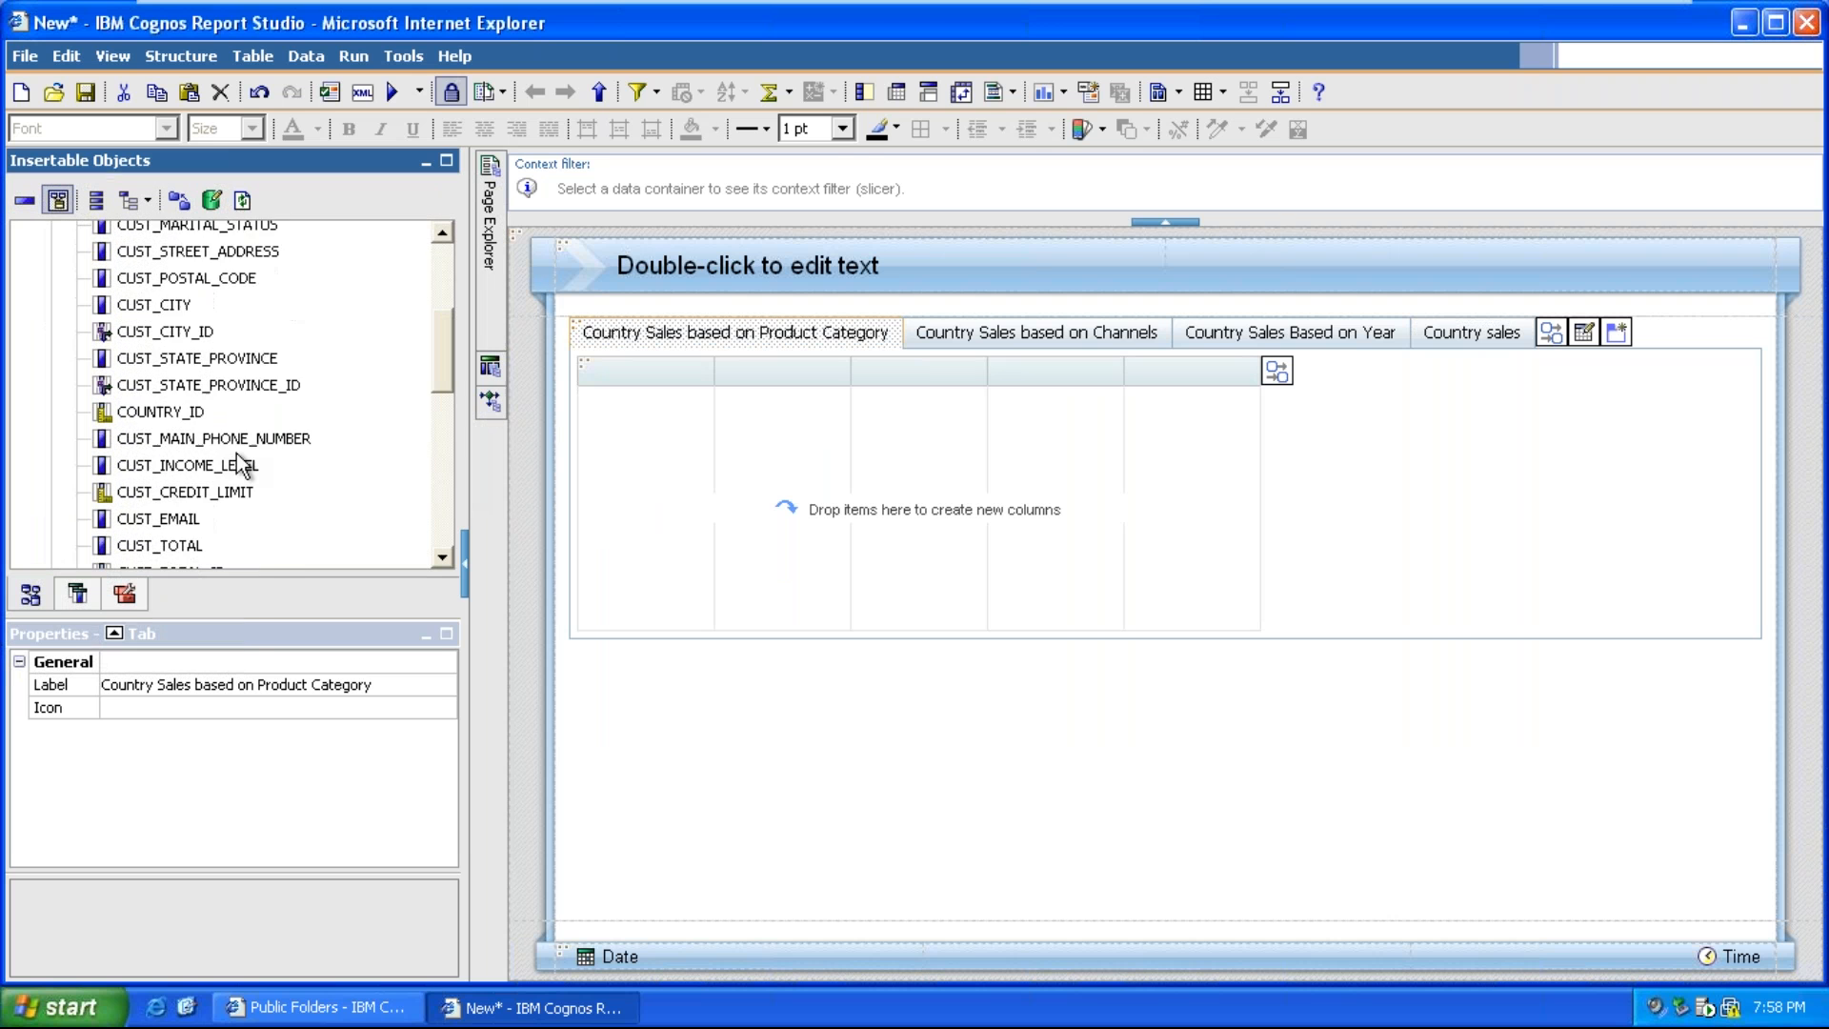
pyautogui.click(52, 291)
pyautogui.moveTo(167, 339); pyautogui.dragTo(631, 455)
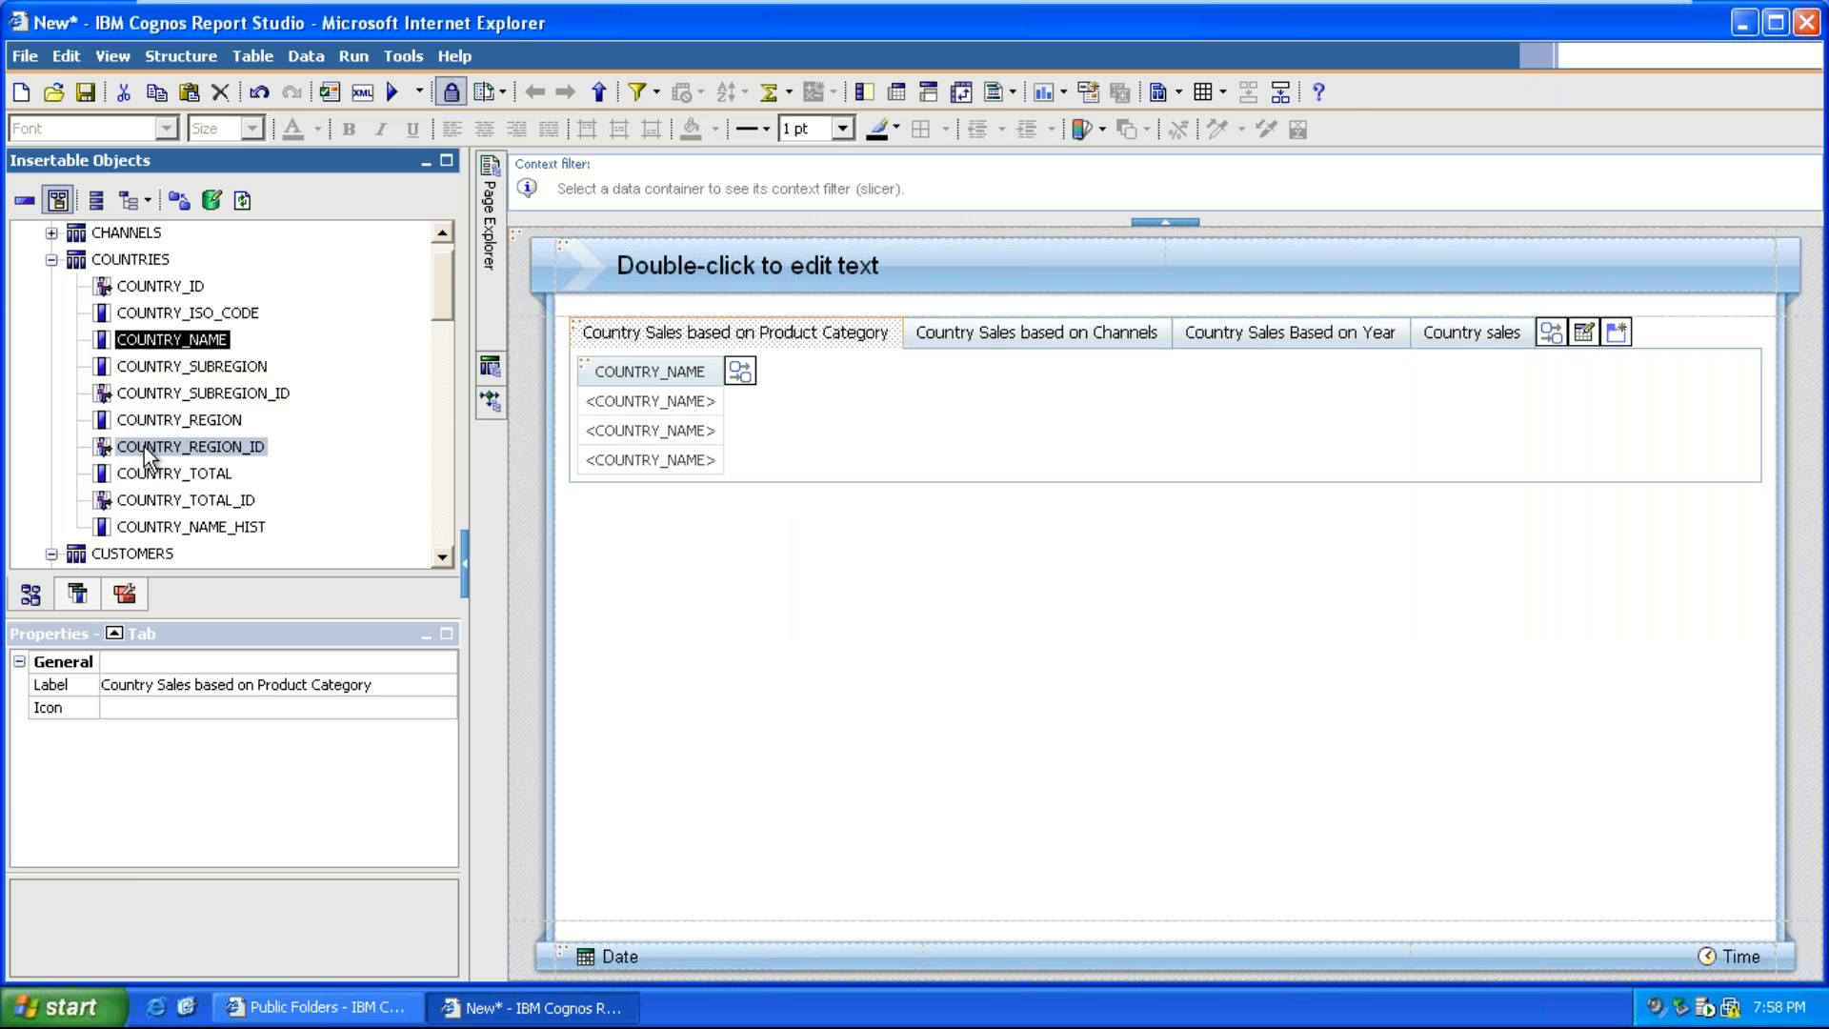
# Add PROD_SUBCATEGORY from PRODUCTS as the list column after COUNTRY_NAME
pyautogui.scroll(-3, 148, 456)
pyautogui.scroll(-5, 147, 456)
pyautogui.scroll(3, 107, 411)
pyautogui.scroll(1, 106, 412)
pyautogui.click(52, 292)
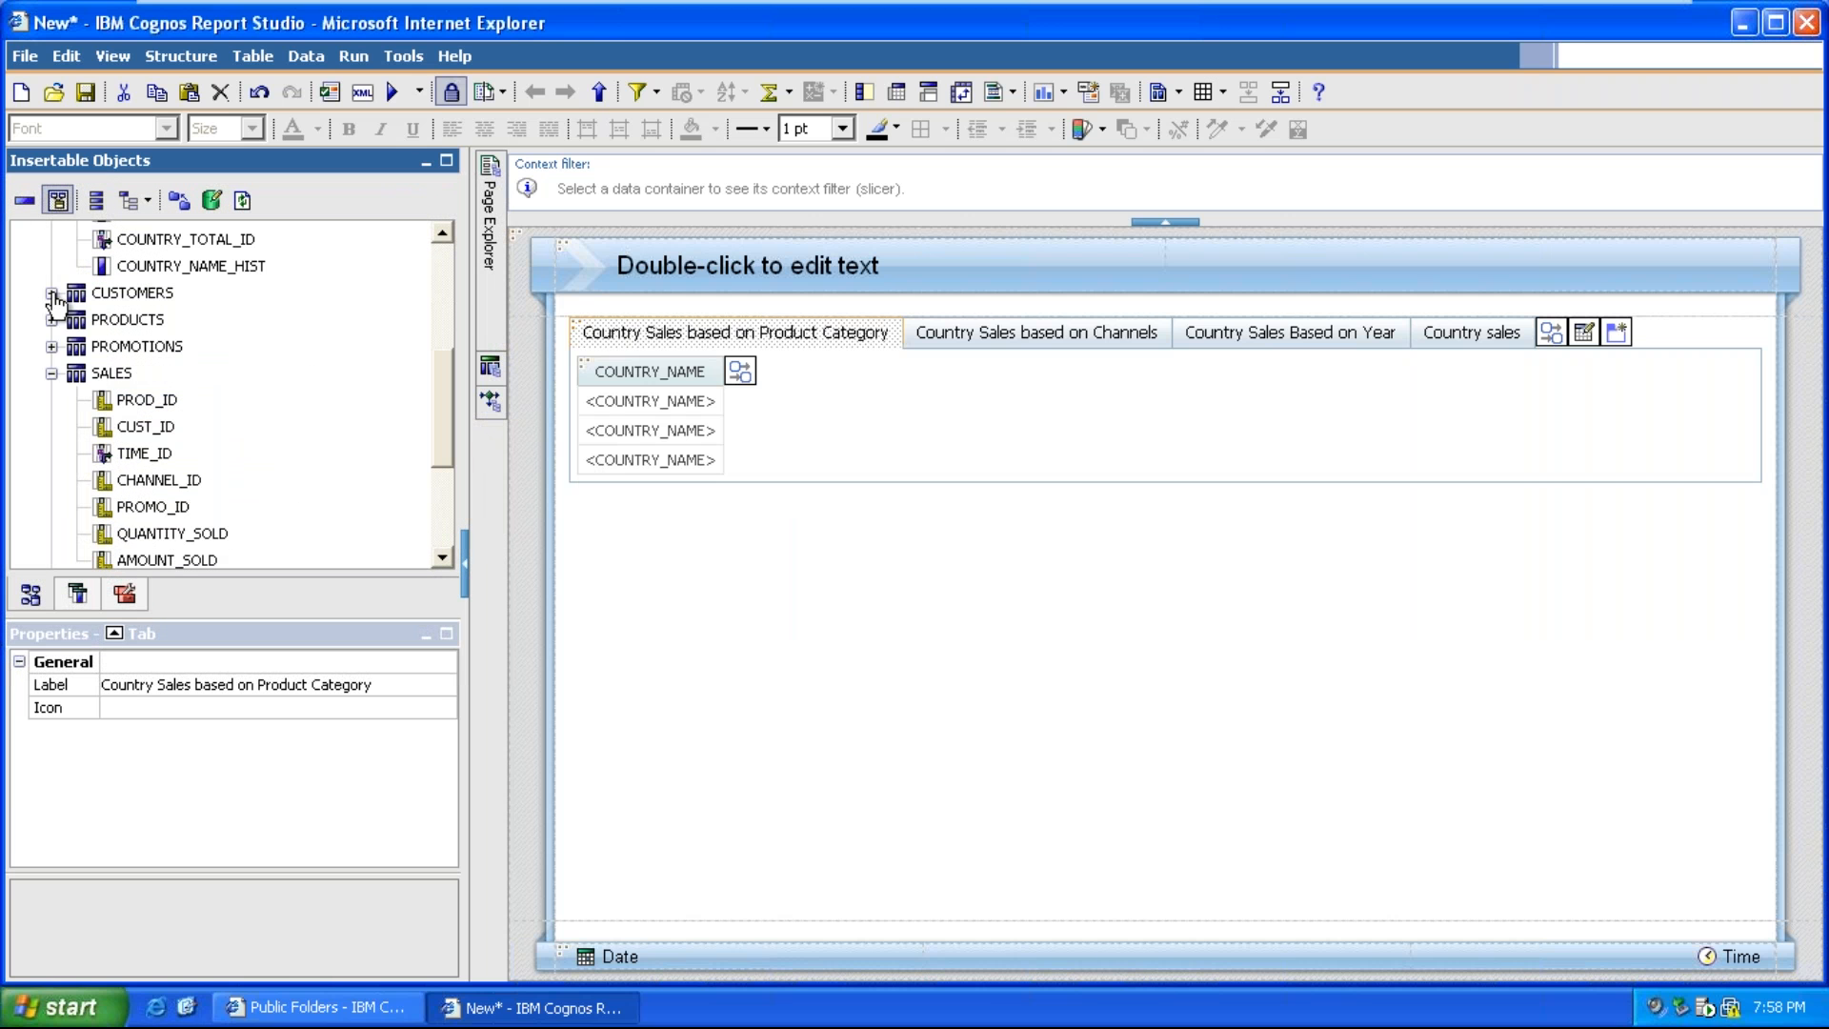
pyautogui.click(52, 319)
pyautogui.moveTo(188, 343); pyautogui.dragTo(699, 438)
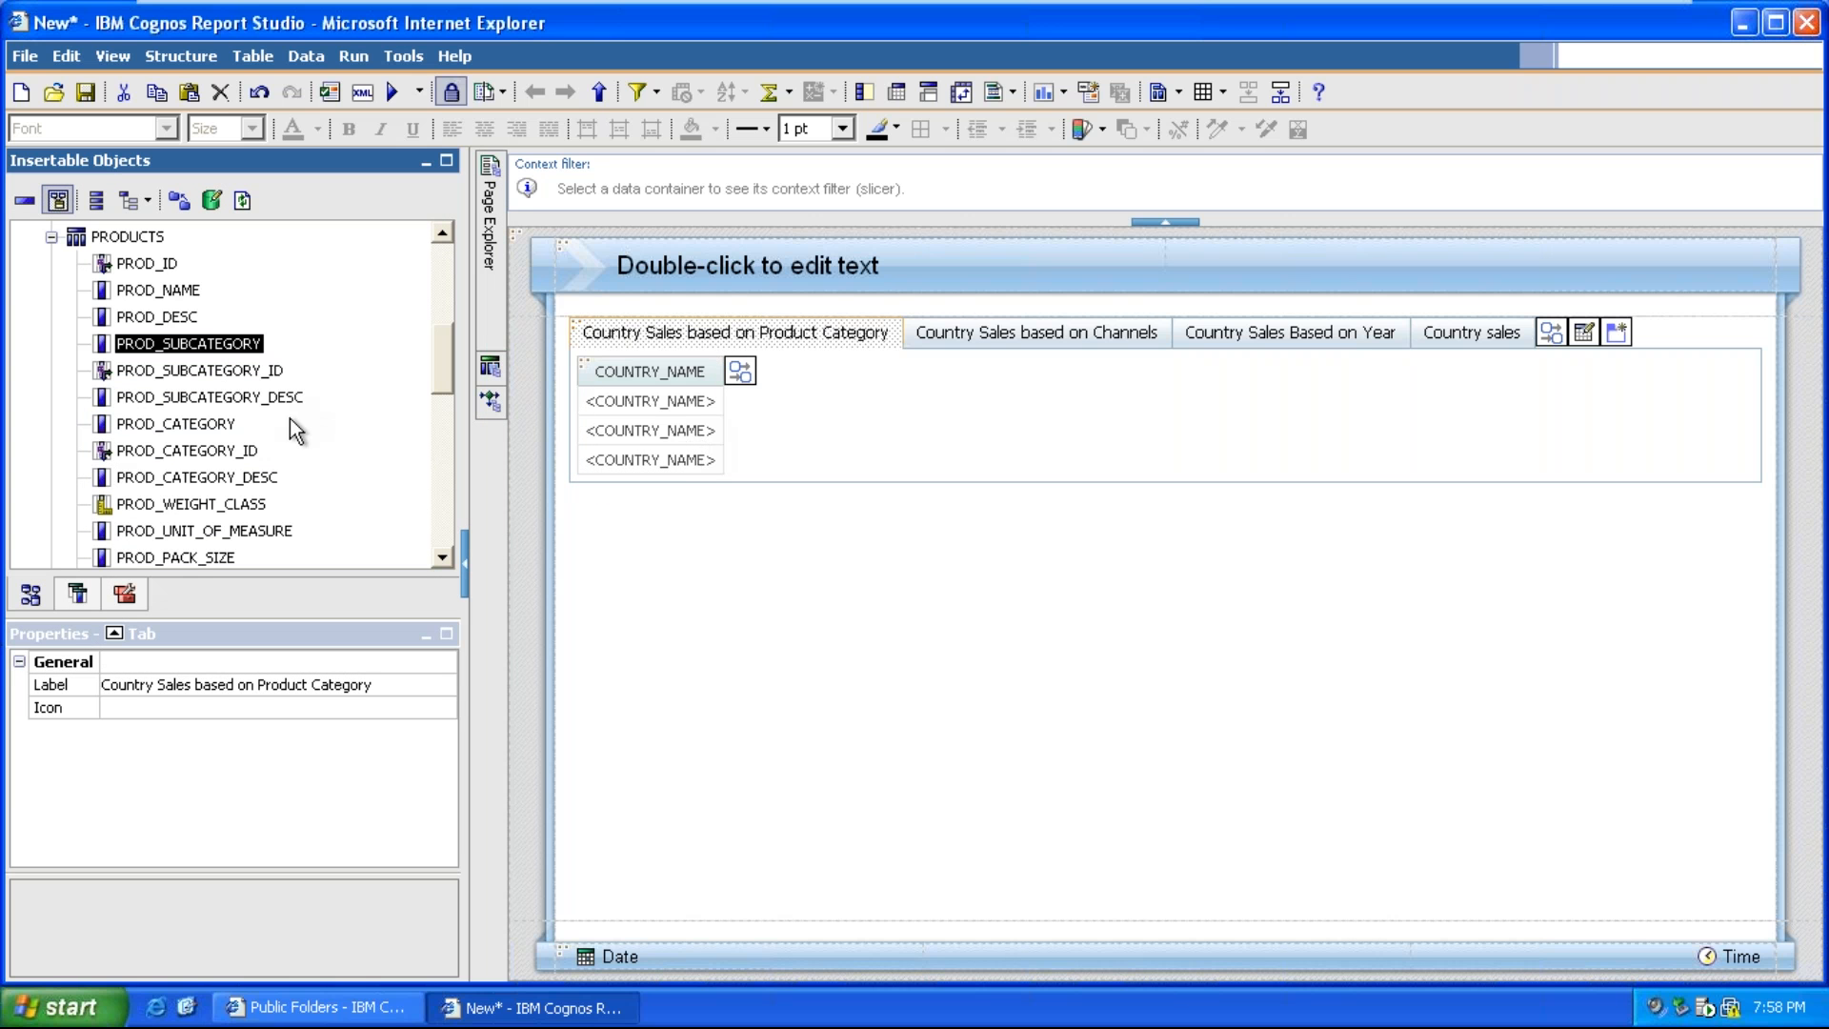
# Add AMOUNT_SOLD from SALES as the list column after PROD_SUBCATEGORY
pyautogui.scroll(-5, 290, 420)
pyautogui.scroll(-2, 290, 419)
pyautogui.click(167, 491)
pyautogui.moveTo(191, 492); pyautogui.dragTo(884, 438)
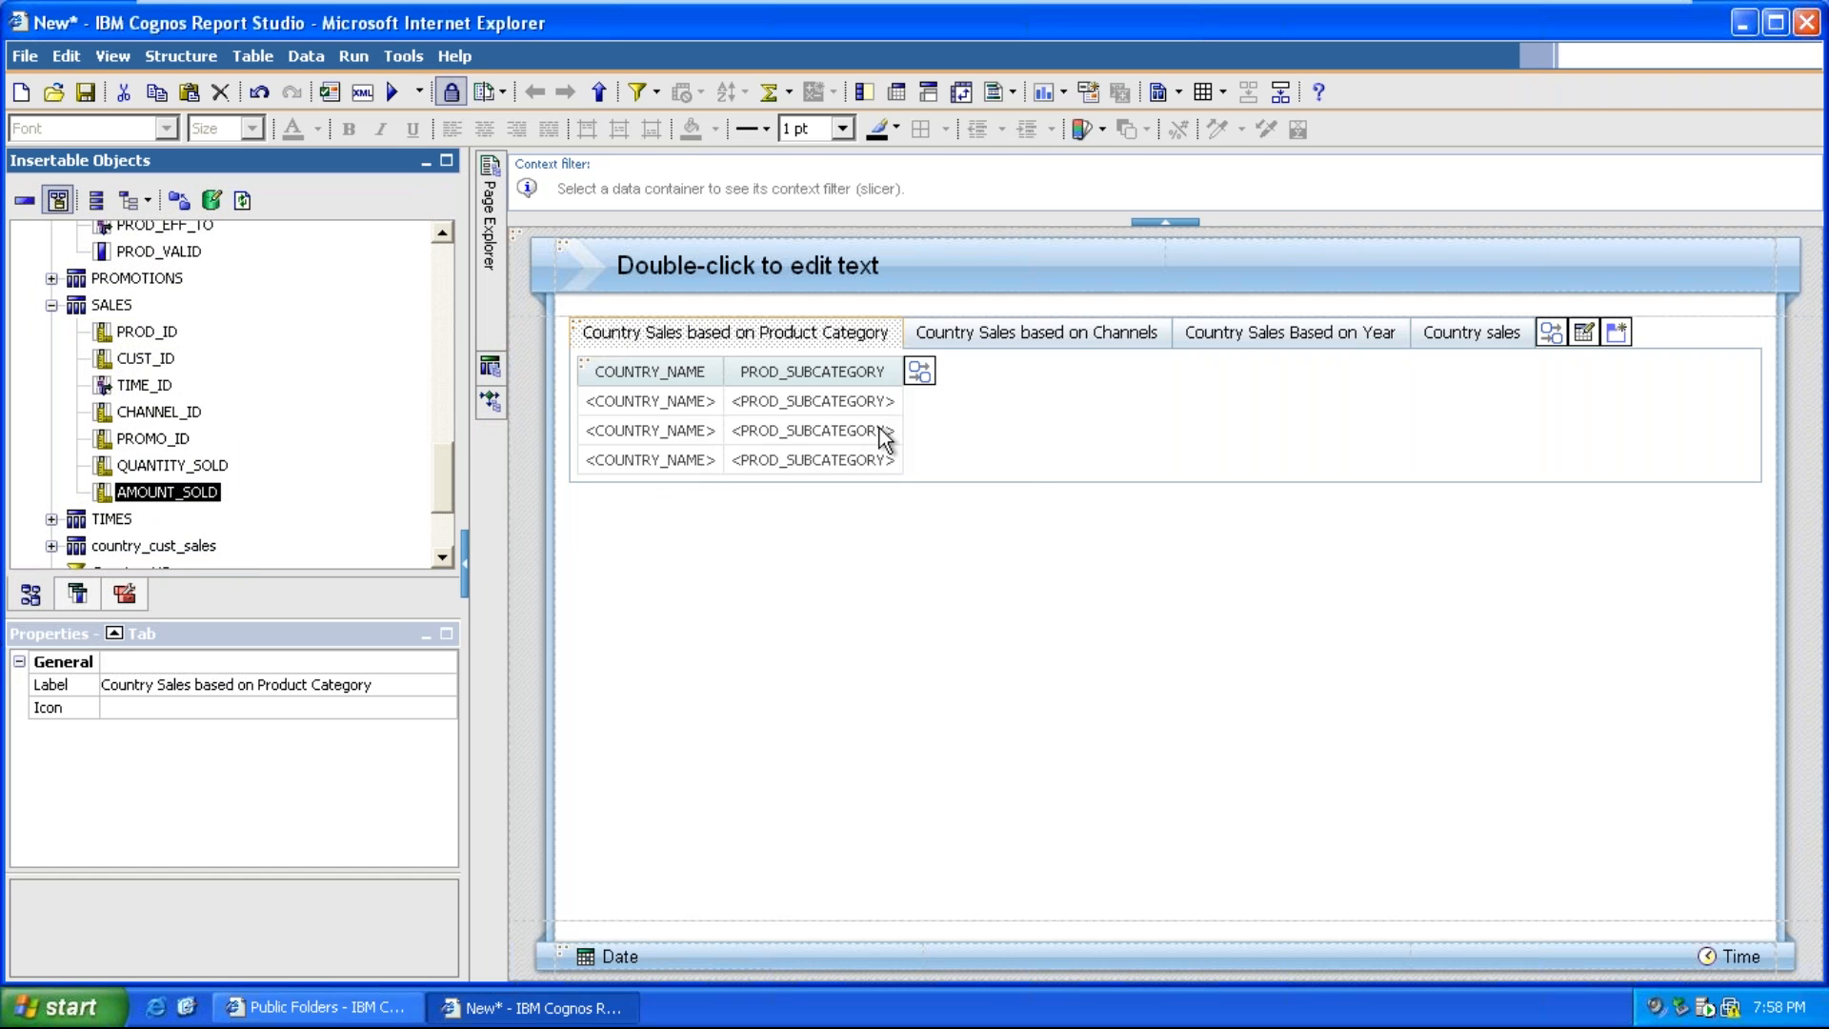
# Set COUNTRY_NAME as the rows of the crosstab in the Country Sales based on Channels tab
pyautogui.click(1007, 341)
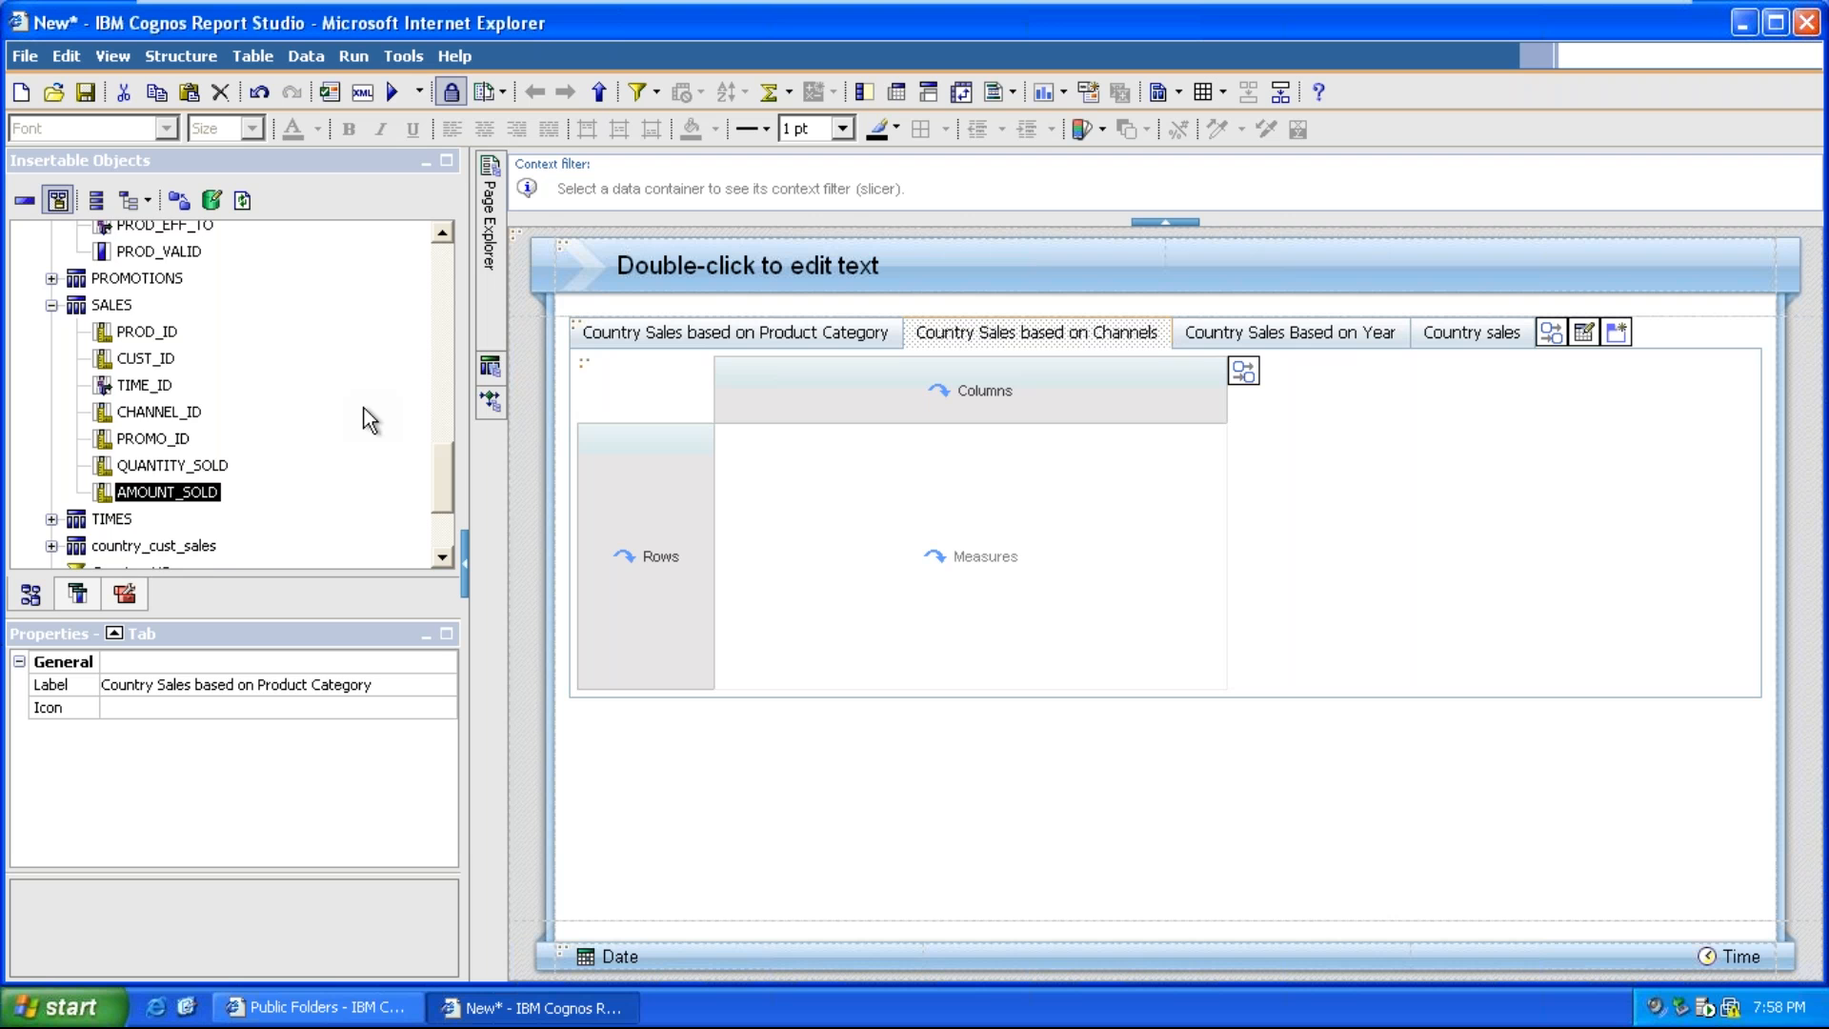
pyautogui.scroll(8, 299, 393)
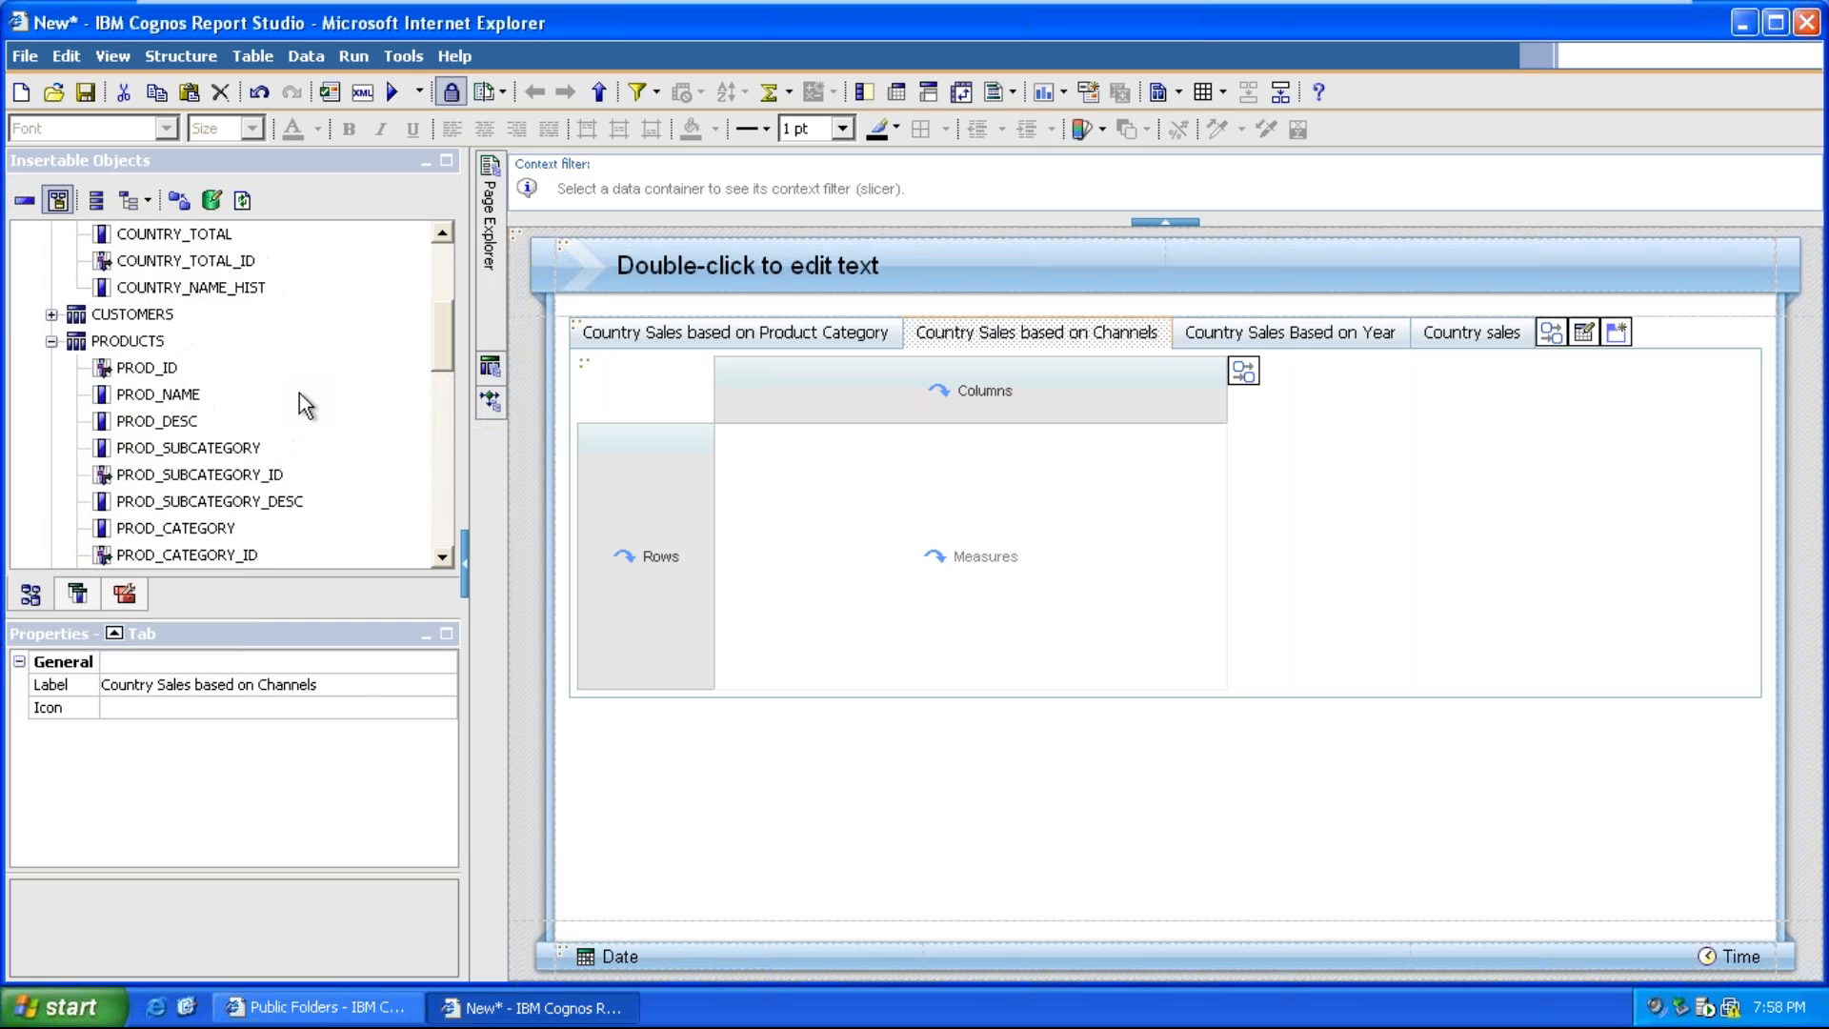
pyautogui.scroll(2, 300, 392)
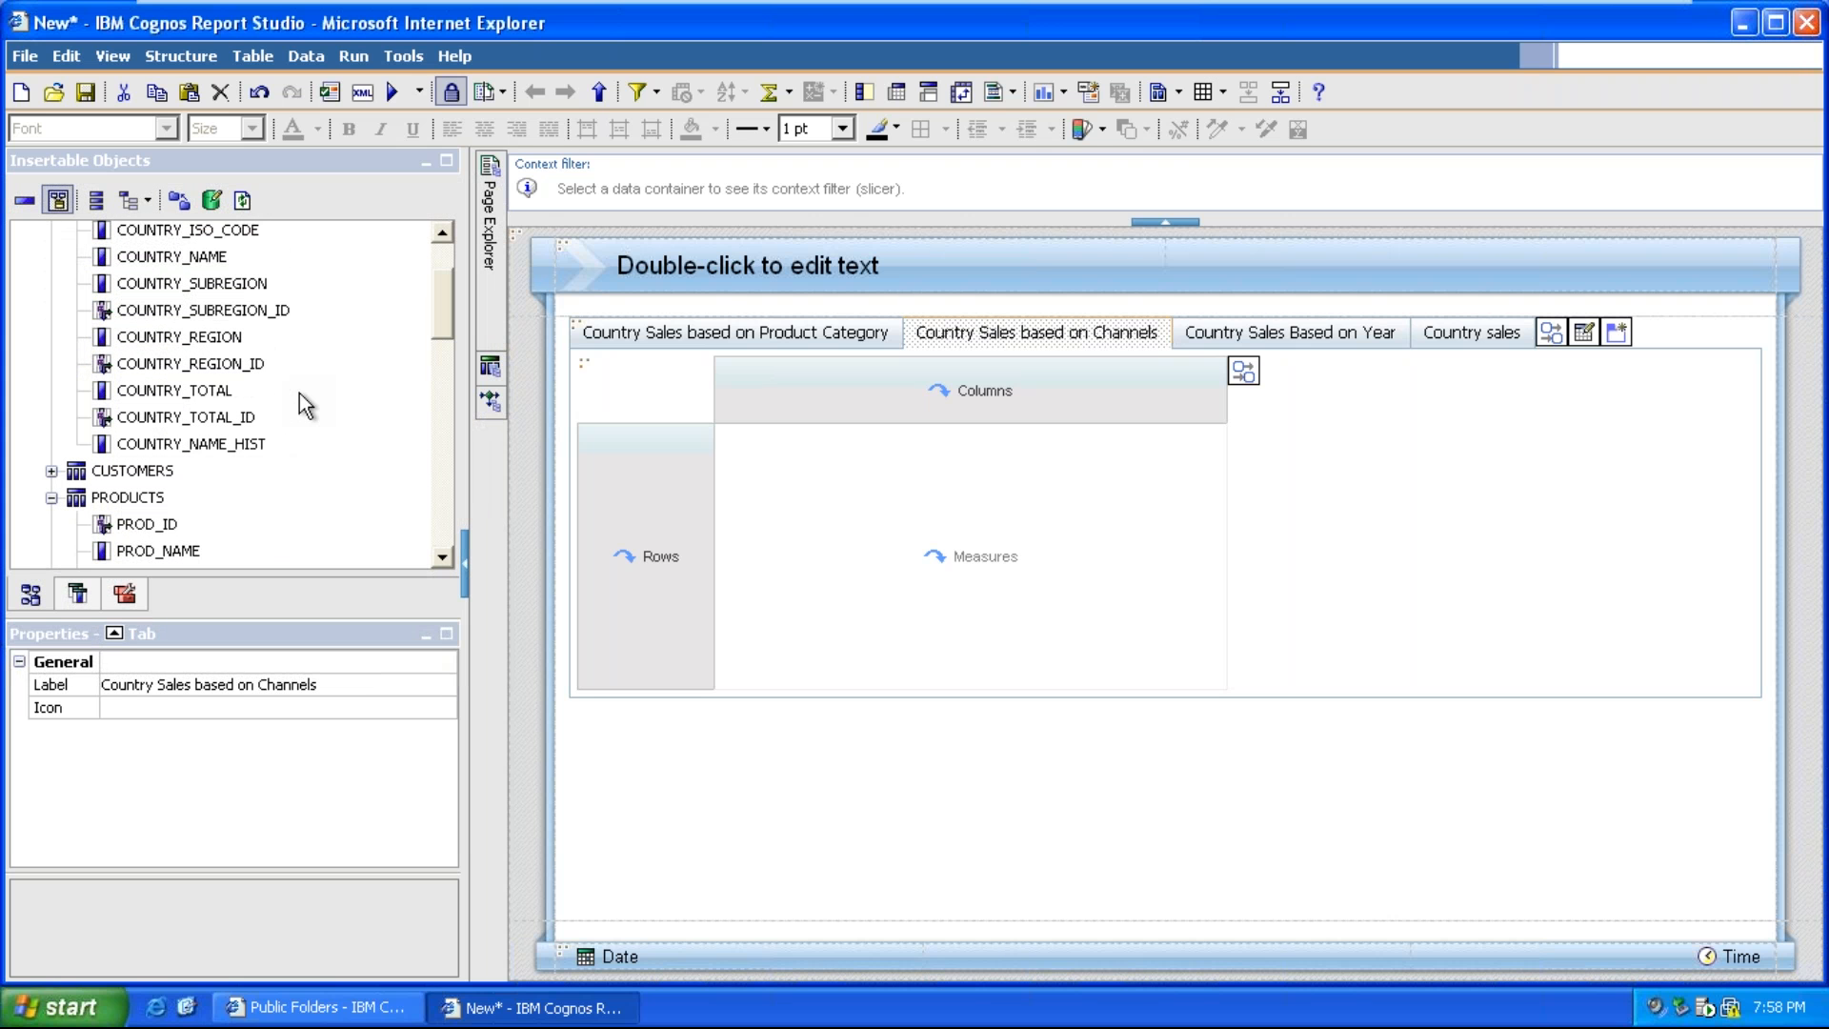
pyautogui.scroll(2, 299, 393)
pyautogui.moveTo(198, 362); pyautogui.dragTo(303, 442)
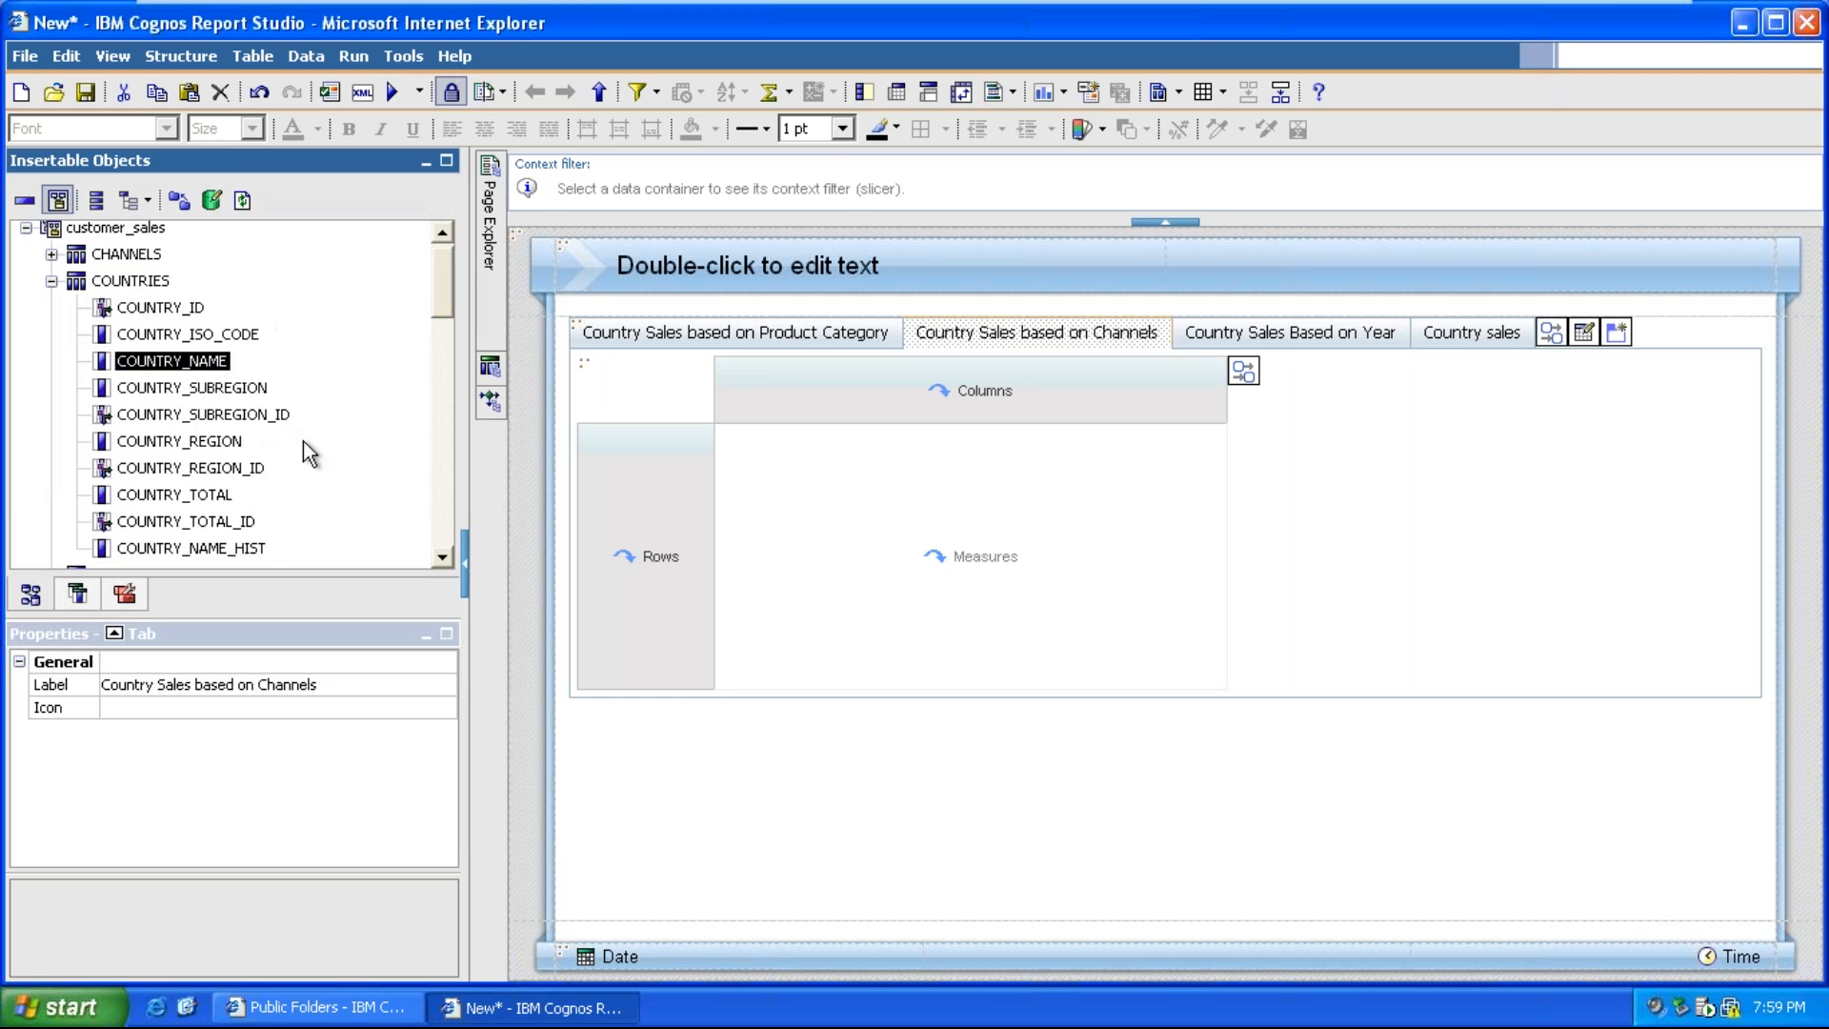
pyautogui.moveTo(501, 561); pyautogui.dragTo(639, 586)
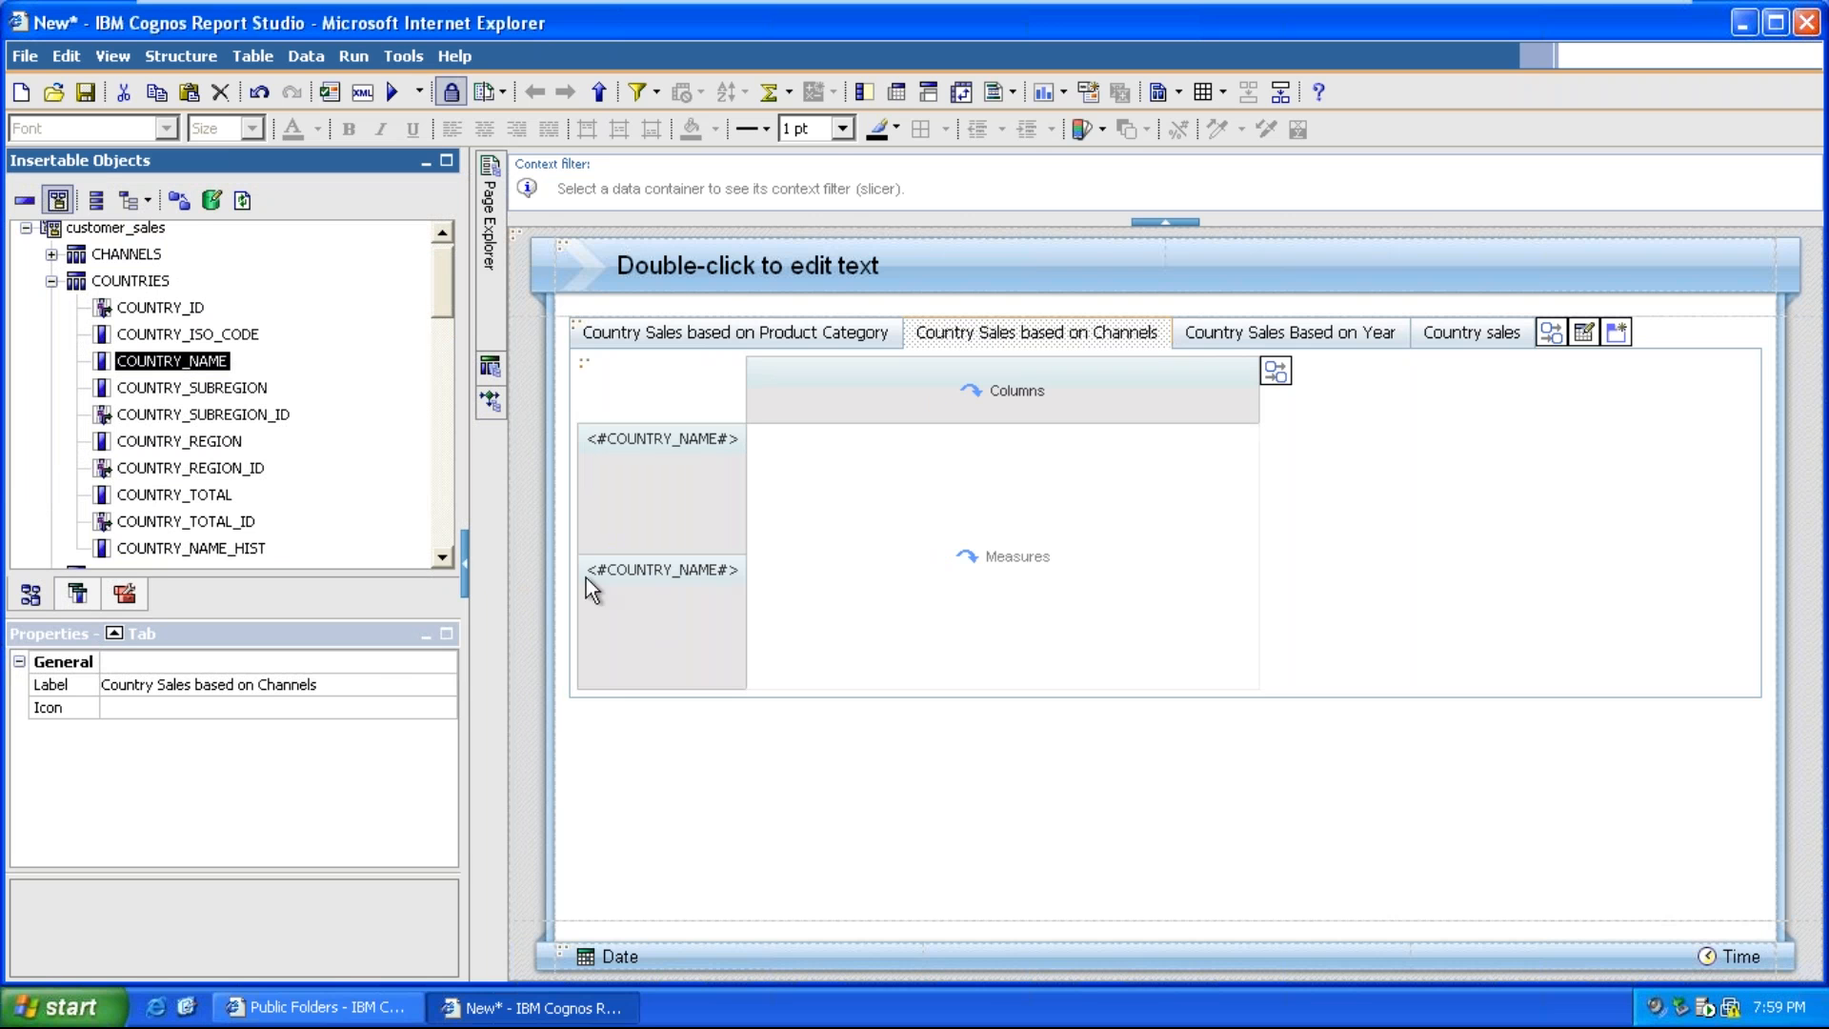
# Set CHANNEL_CLASS from CHANNELS as the crosstab columns and AMOUNT_SOLD from SALES as its measure
pyautogui.click(52, 253)
pyautogui.moveTo(143, 334); pyautogui.dragTo(853, 404)
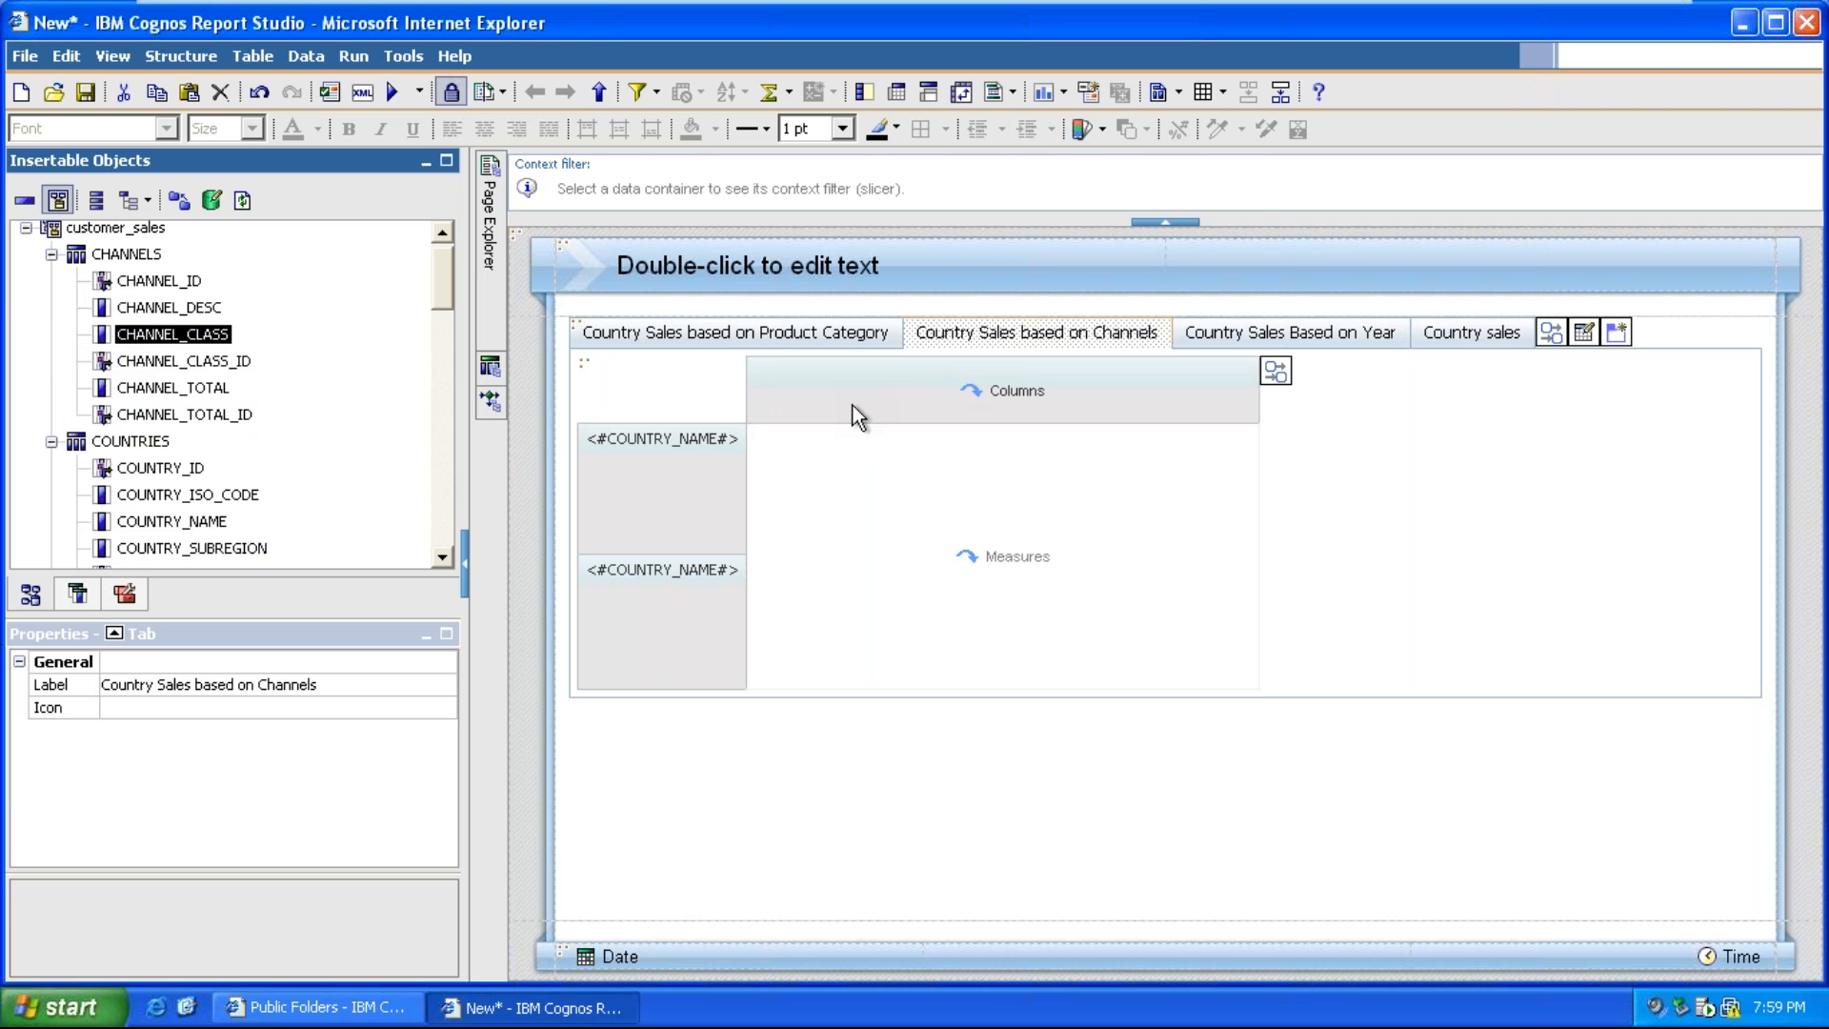
pyautogui.scroll(-8, 116, 328)
pyautogui.scroll(-6, 116, 328)
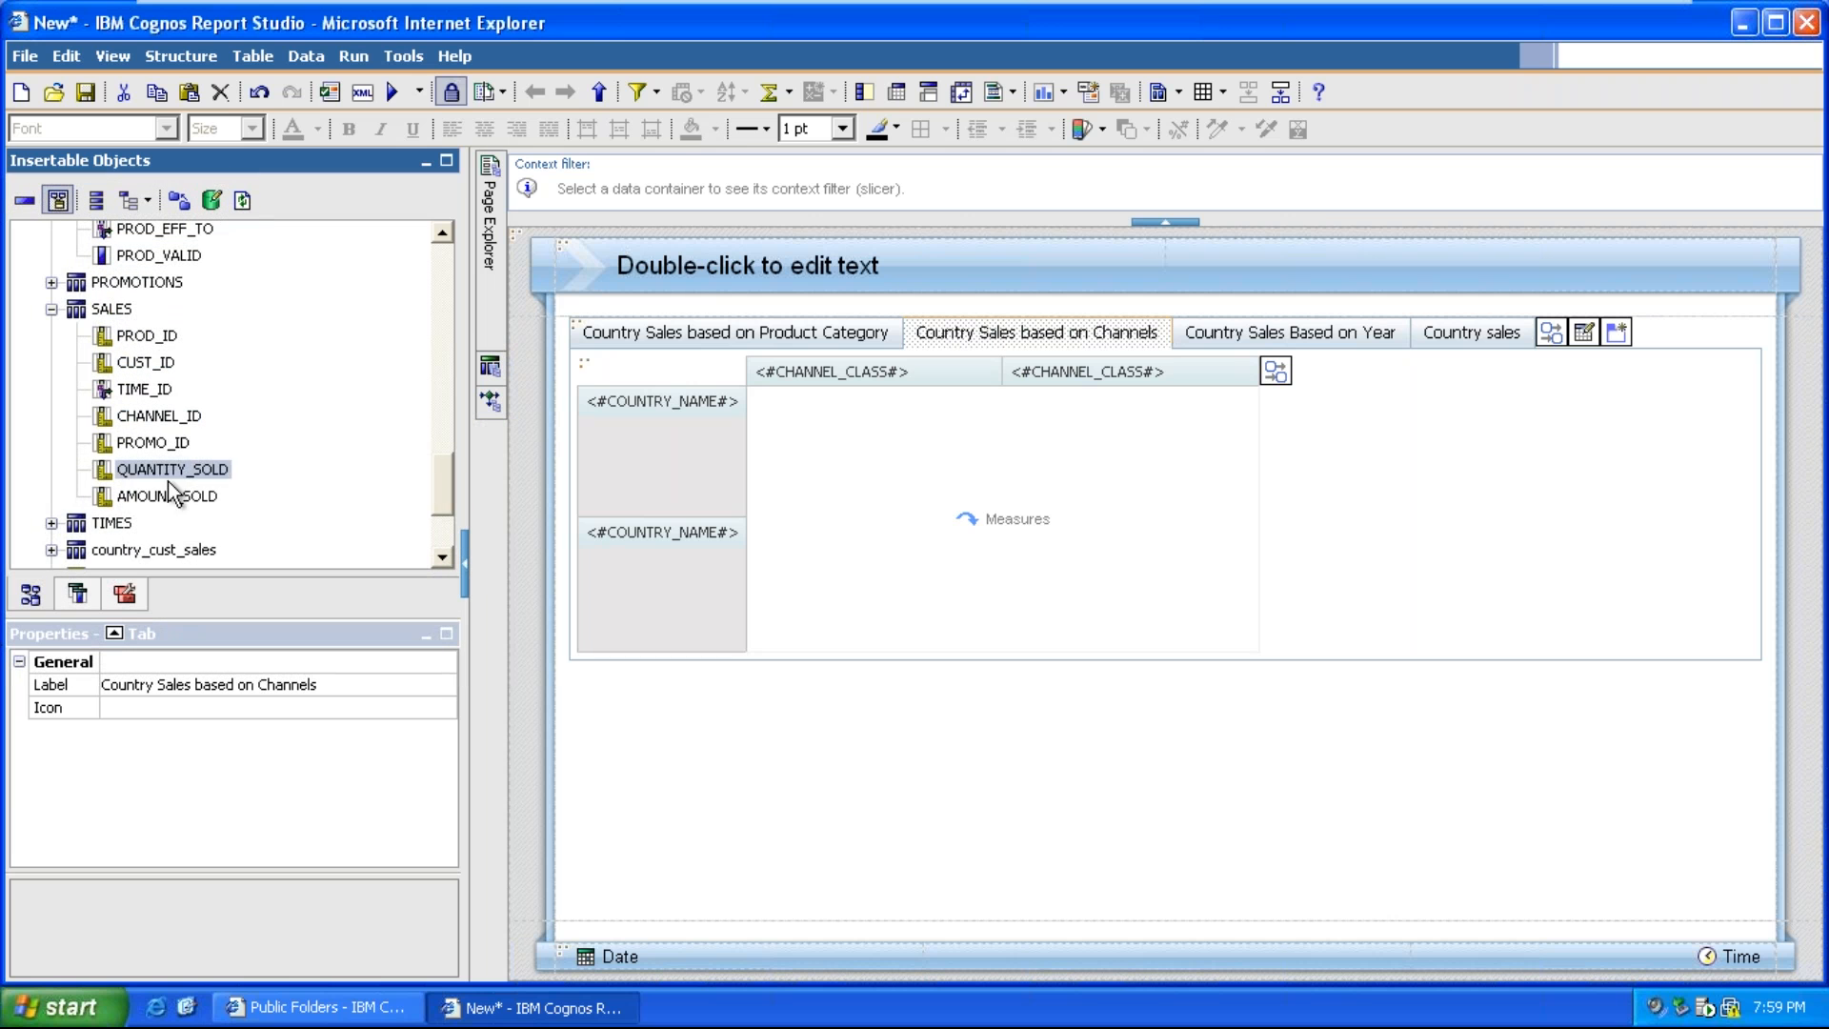
pyautogui.moveTo(467, 530); pyautogui.dragTo(878, 525)
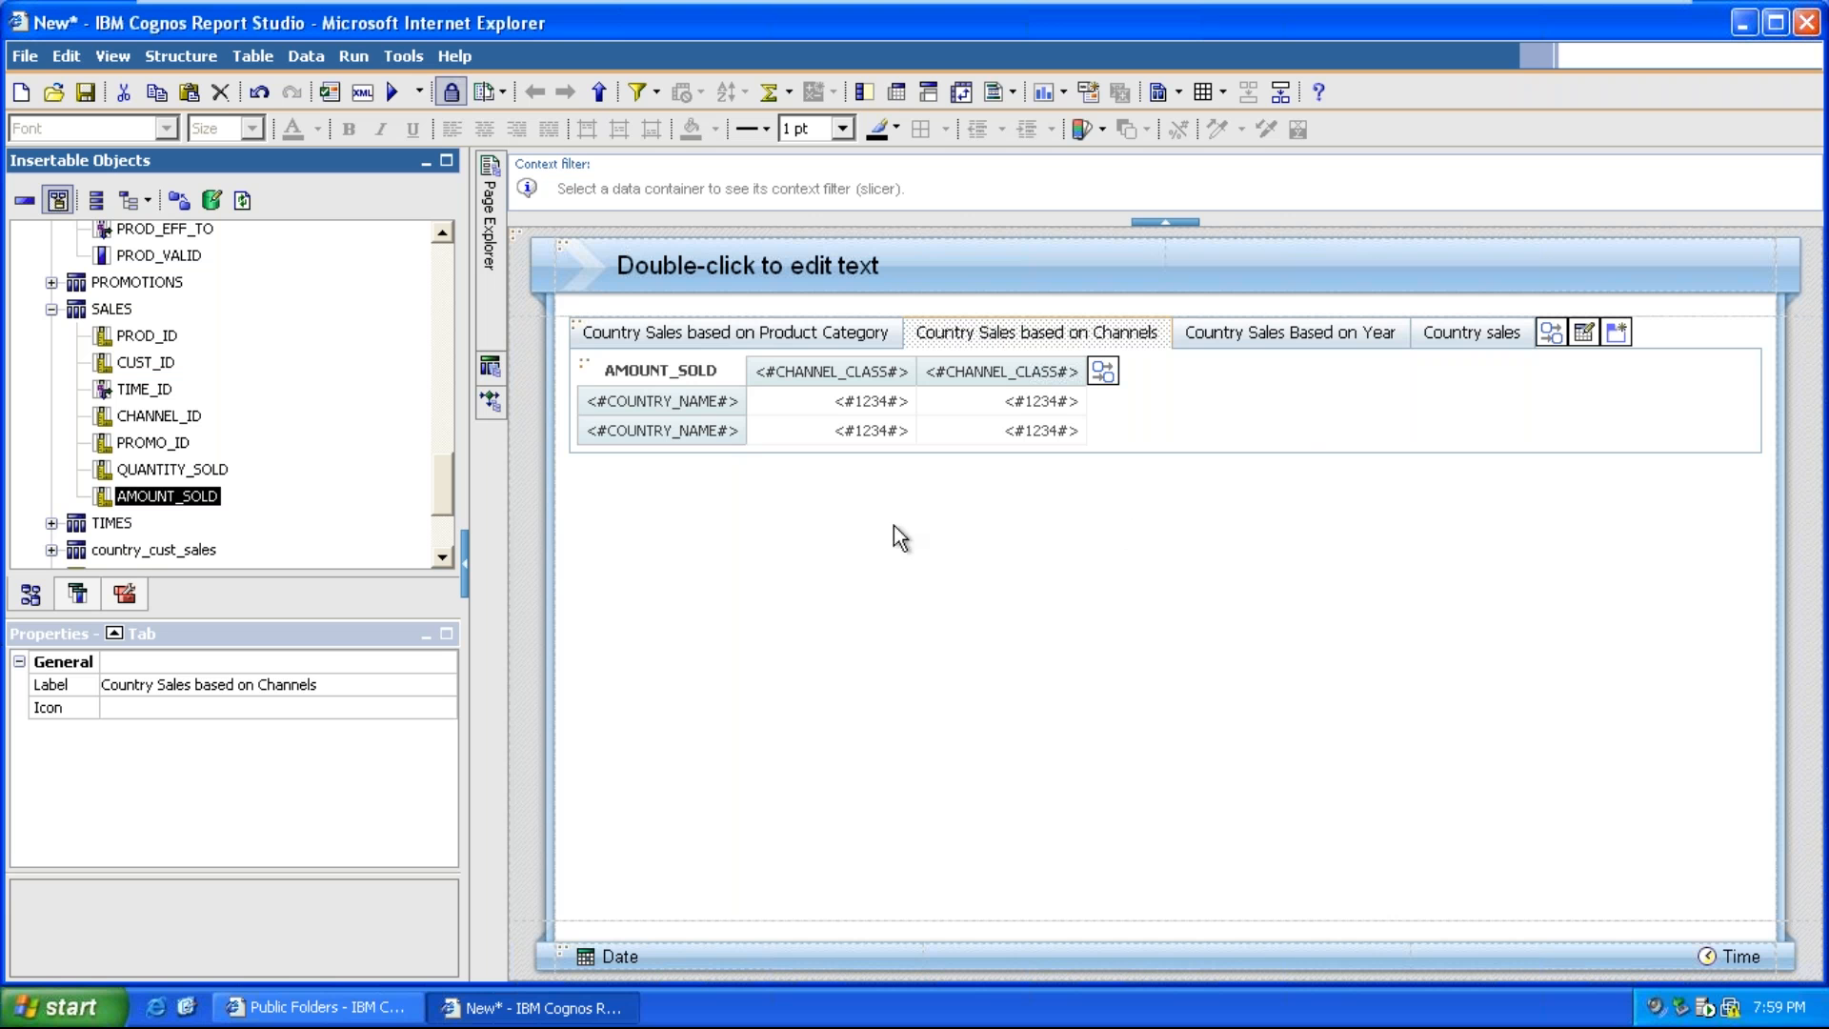
# Set COUNTRY_NAME as the x-axis category of the column chart in the Country Sales Based on Year tab
pyautogui.click(1312, 339)
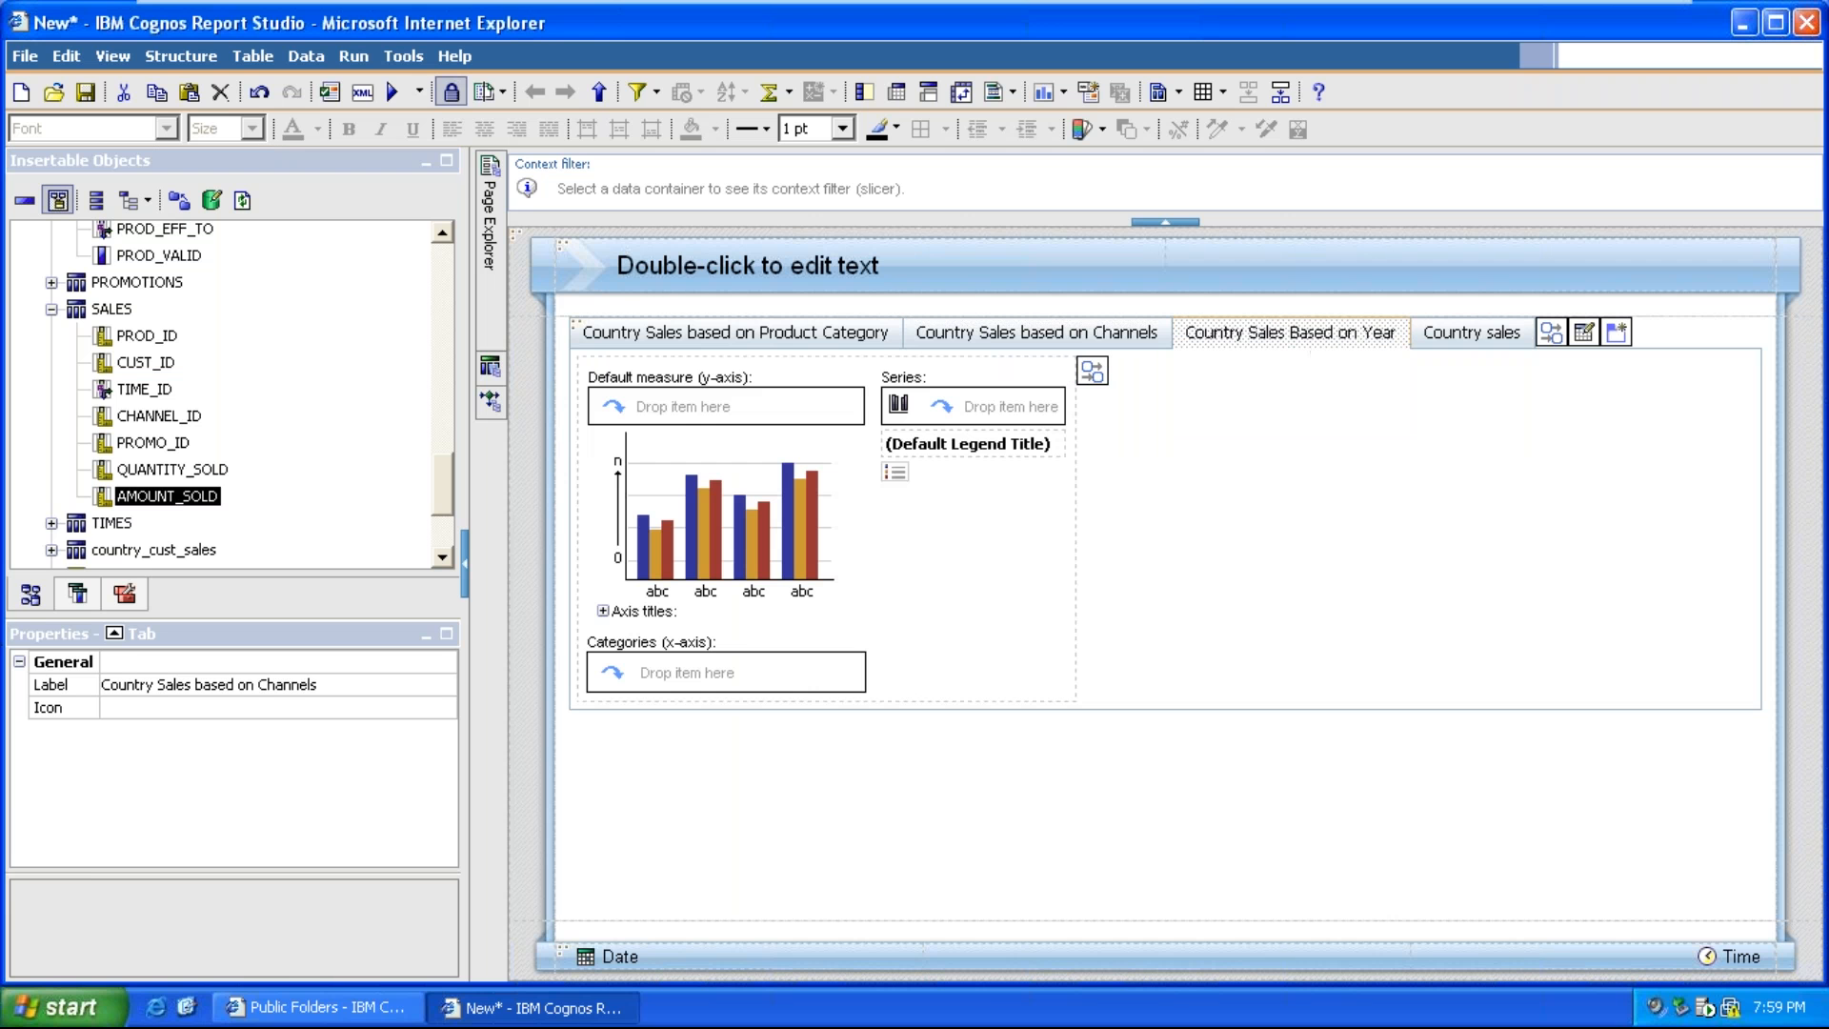
pyautogui.scroll(1, 249, 471)
pyautogui.scroll(10, 249, 472)
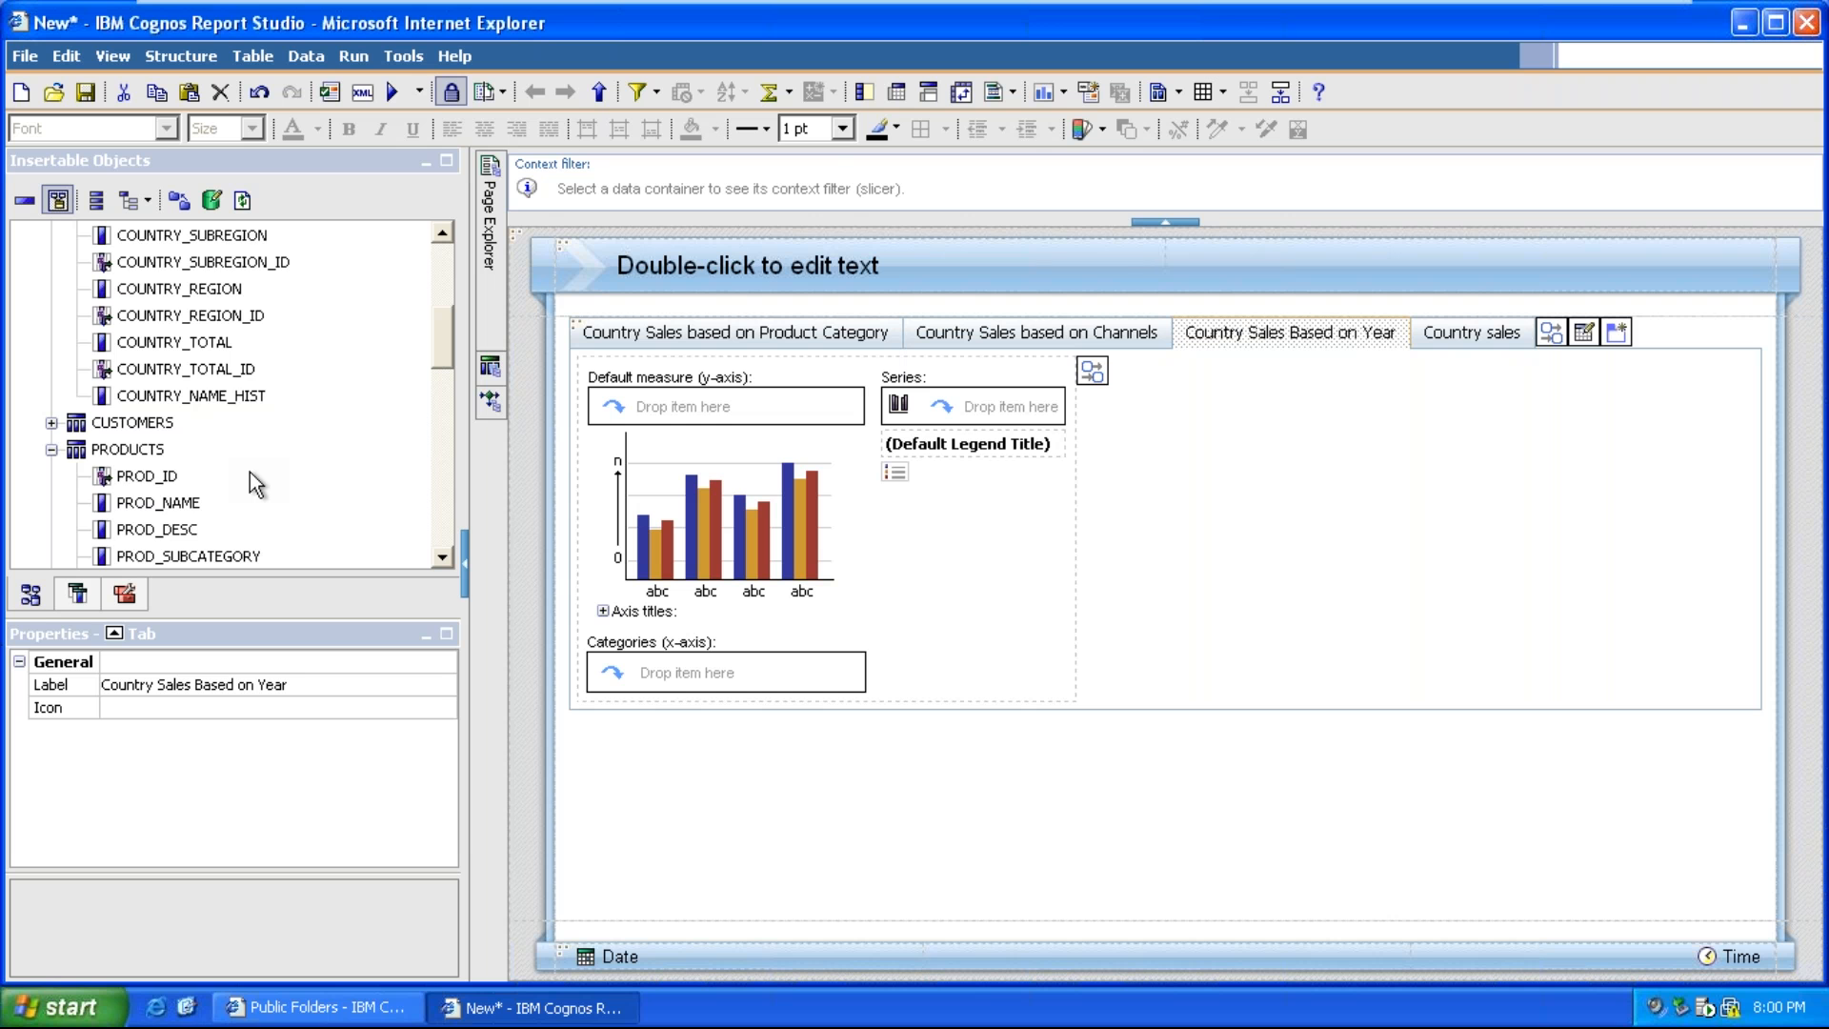
pyautogui.scroll(4, 250, 471)
pyautogui.scroll(-7, 250, 472)
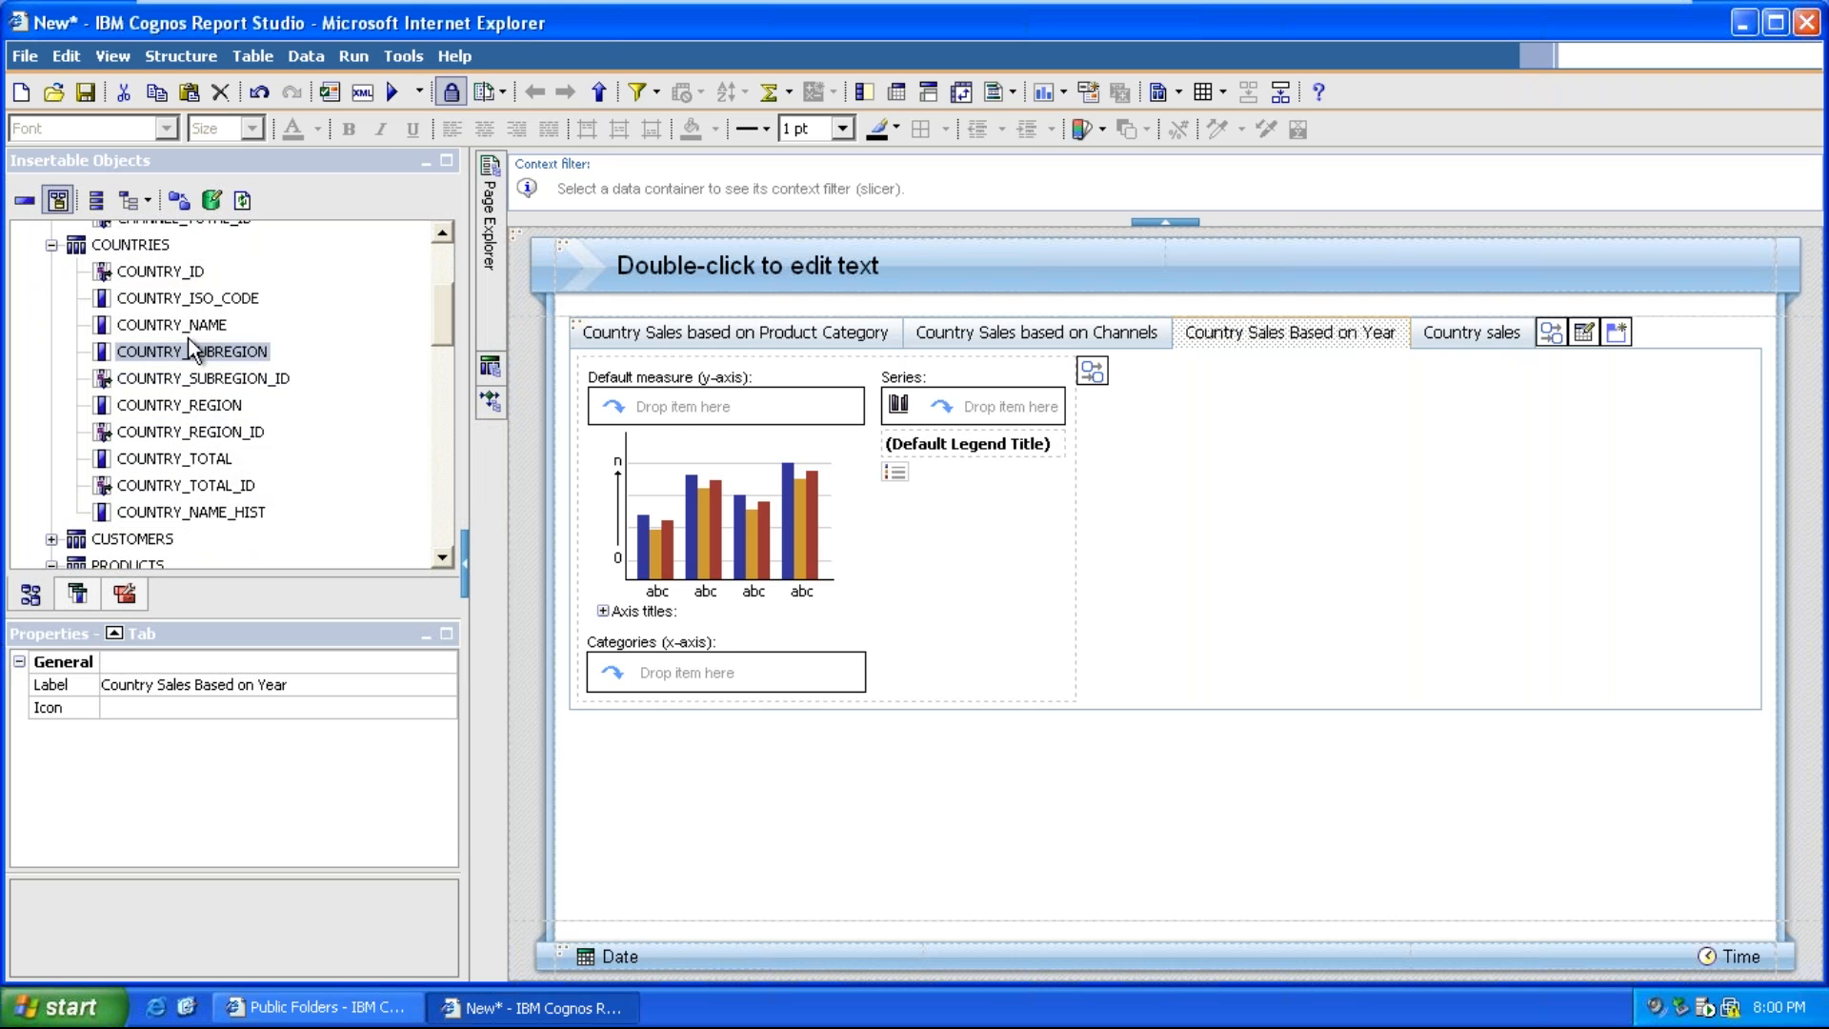
pyautogui.click(190, 326)
pyautogui.moveTo(616, 694); pyautogui.dragTo(639, 677)
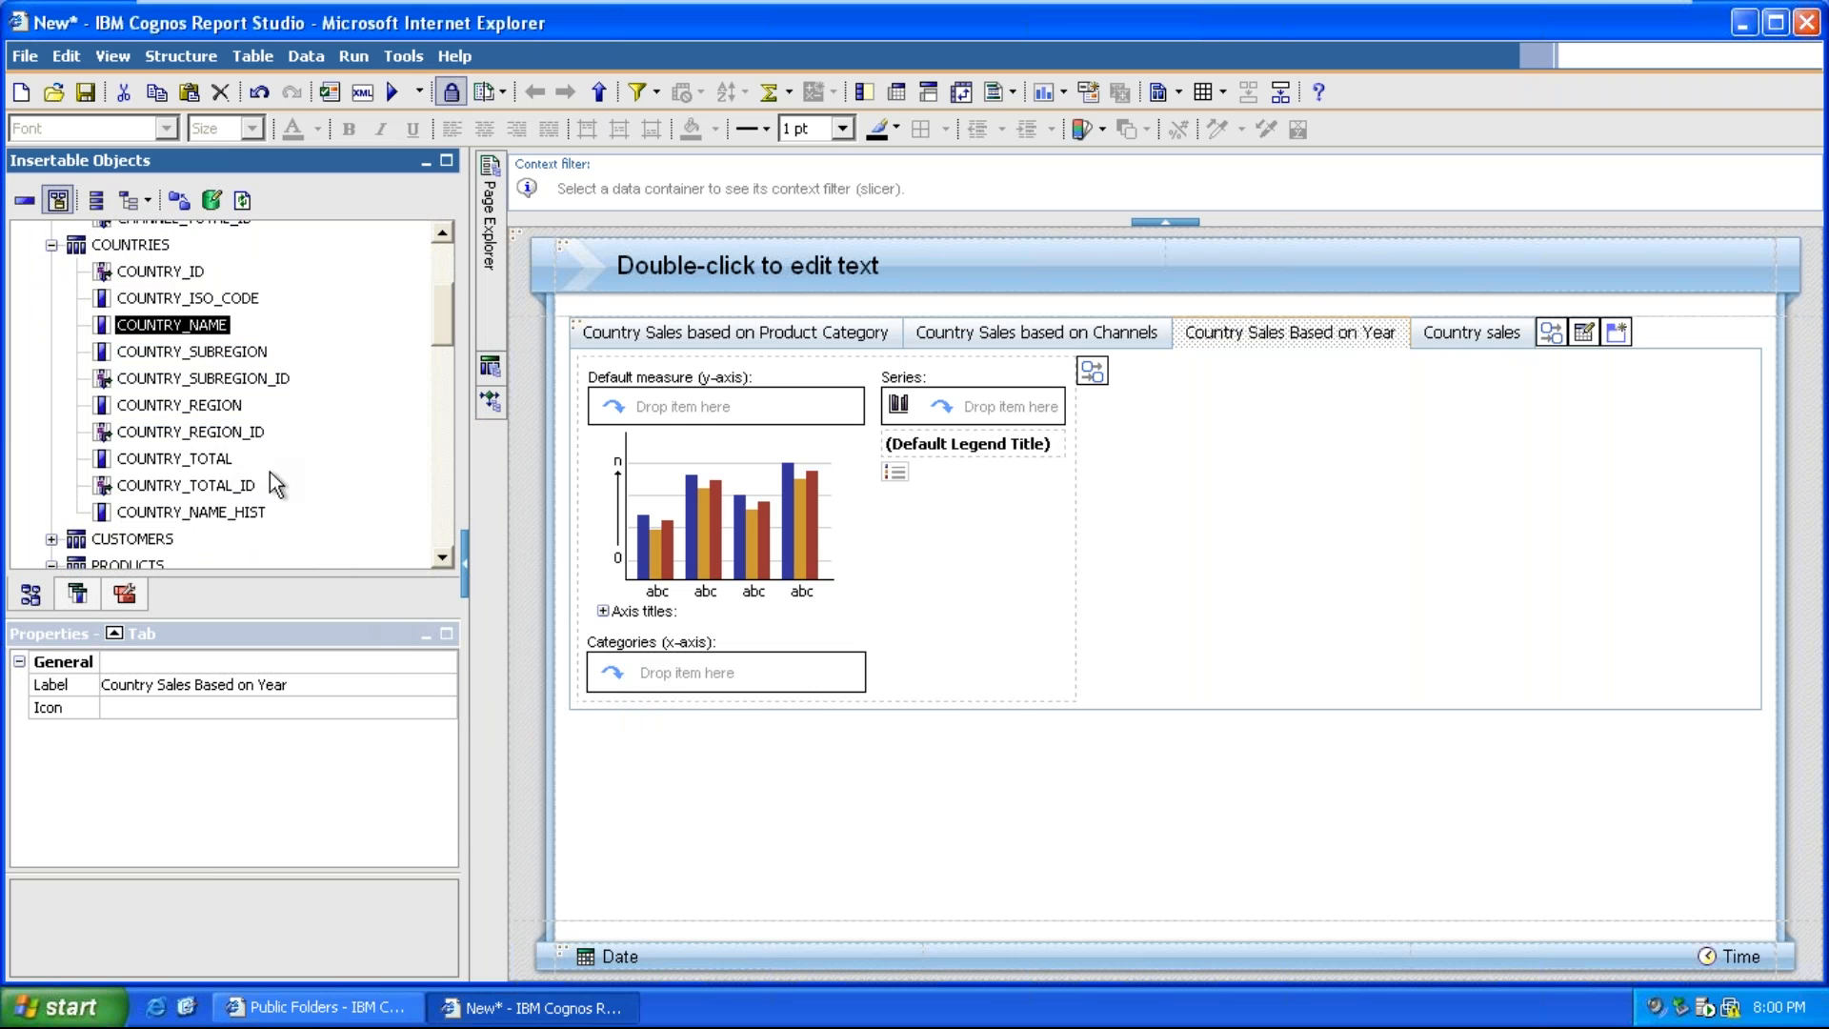
# Set FISCAL_QUARTER_DESC from TIMES as the series of the column chart
pyautogui.scroll(-10, 271, 471)
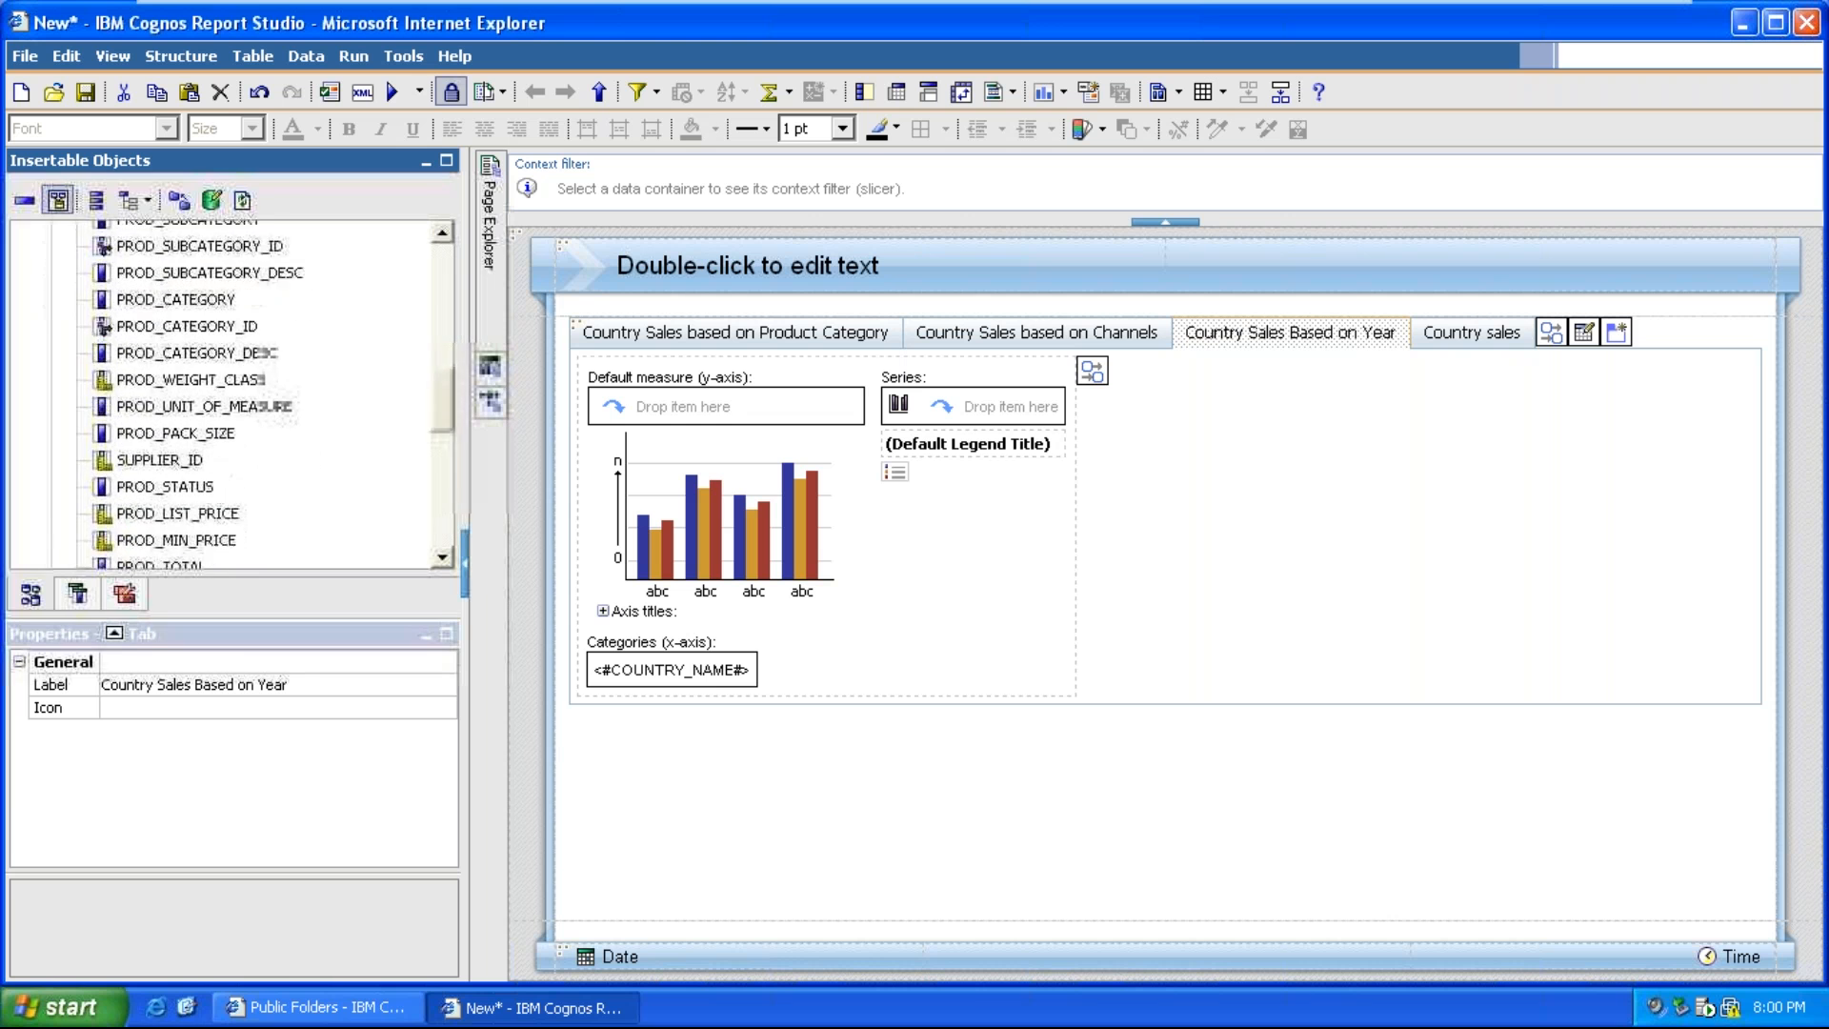
pyautogui.scroll(-8, 277, 472)
pyautogui.scroll(2, 276, 471)
pyautogui.scroll(-2, 277, 472)
pyautogui.click(51, 431)
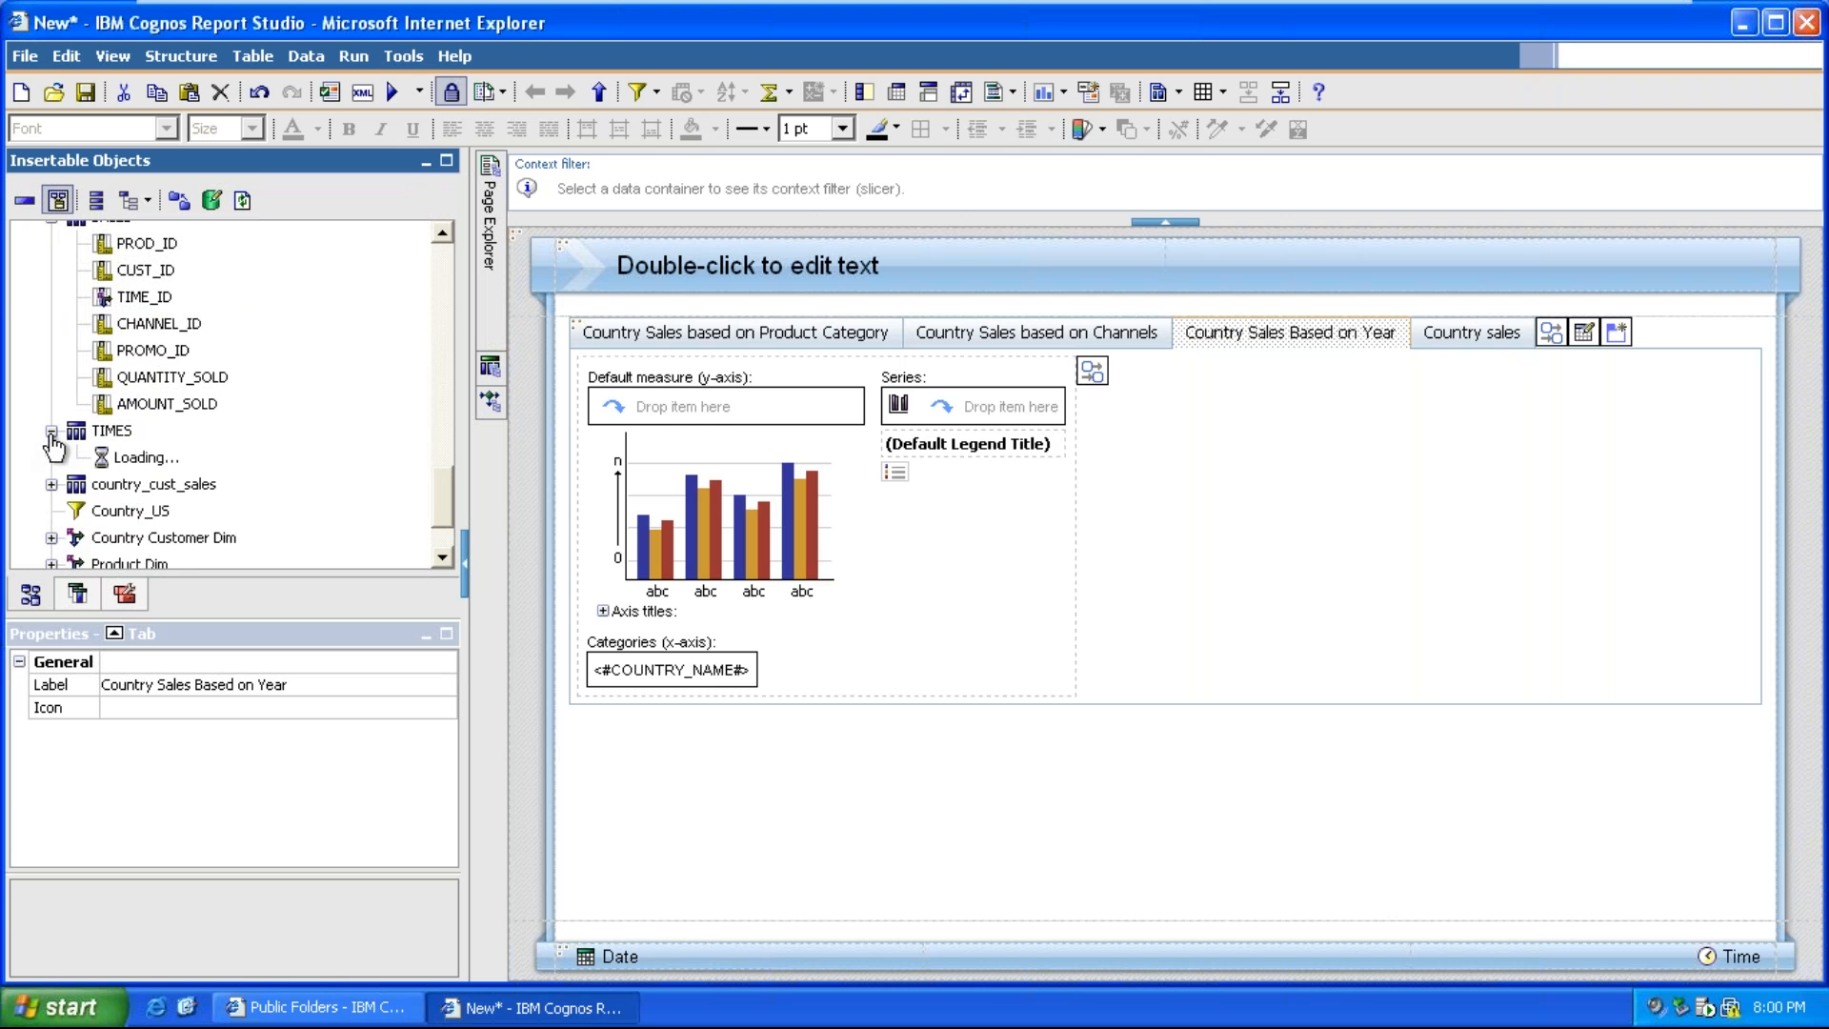
pyautogui.scroll(-4, 290, 495)
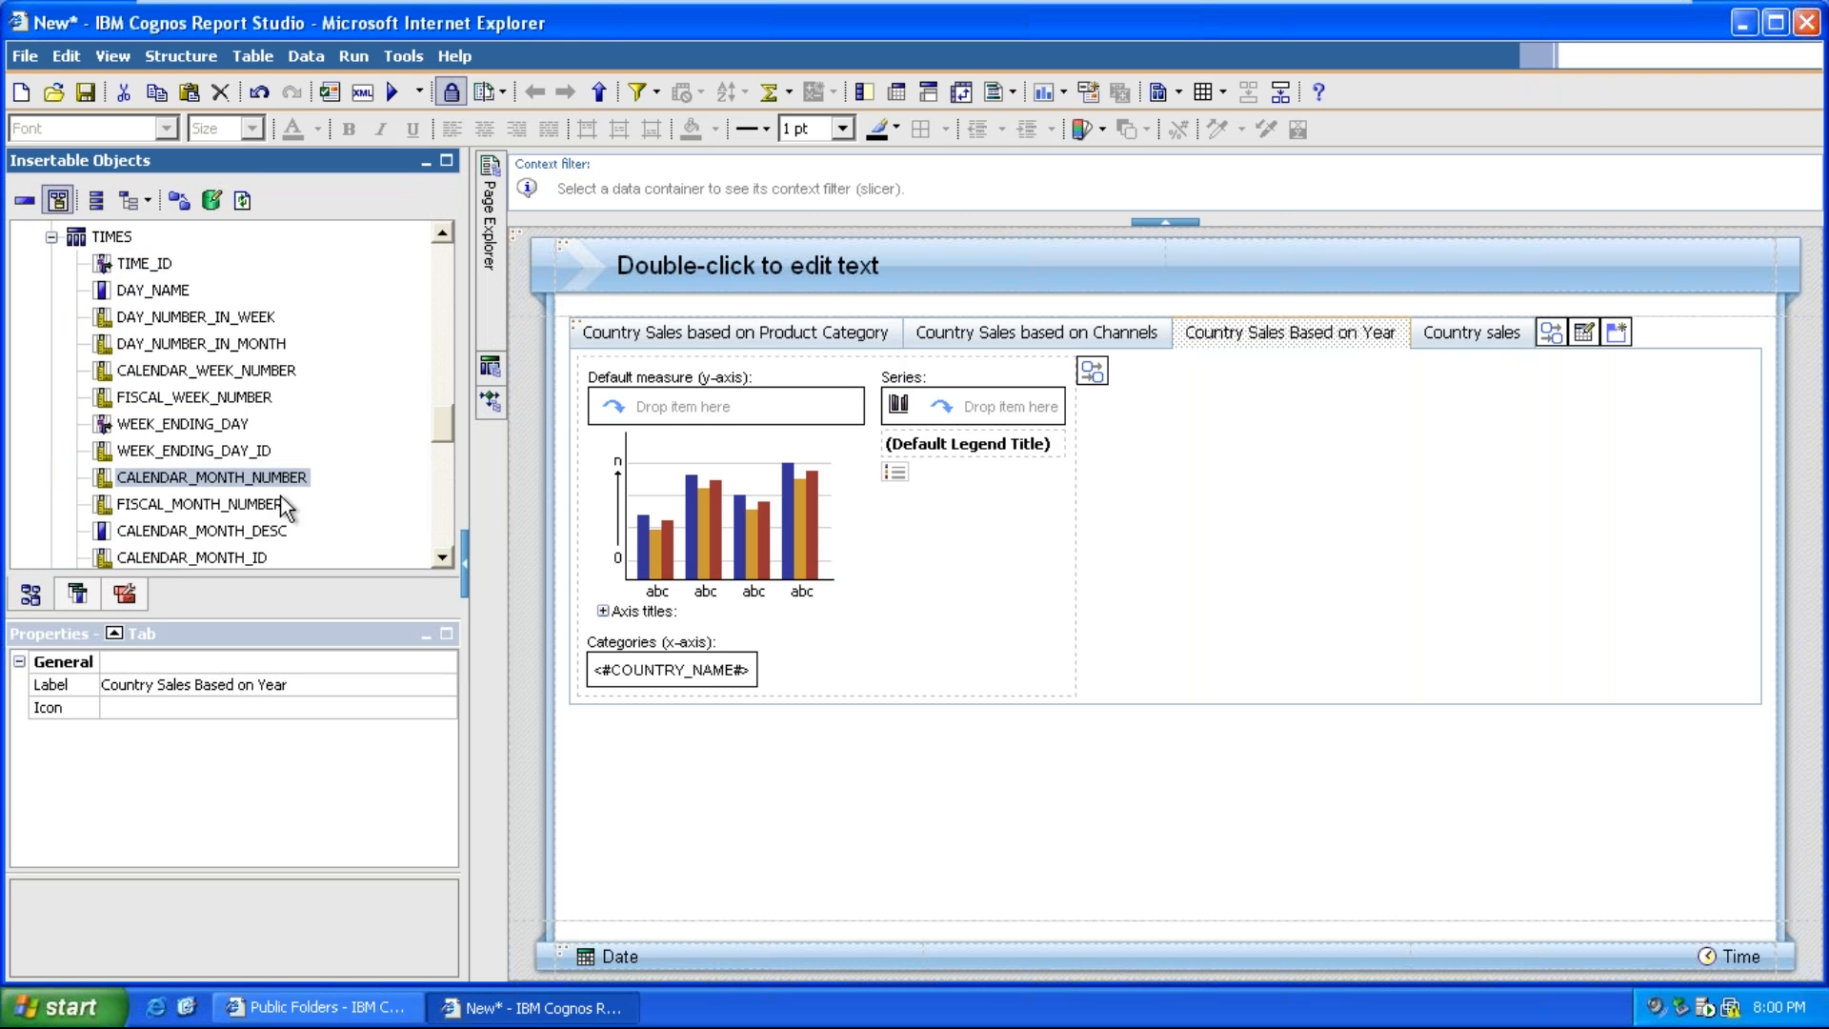
pyautogui.scroll(-4, 290, 495)
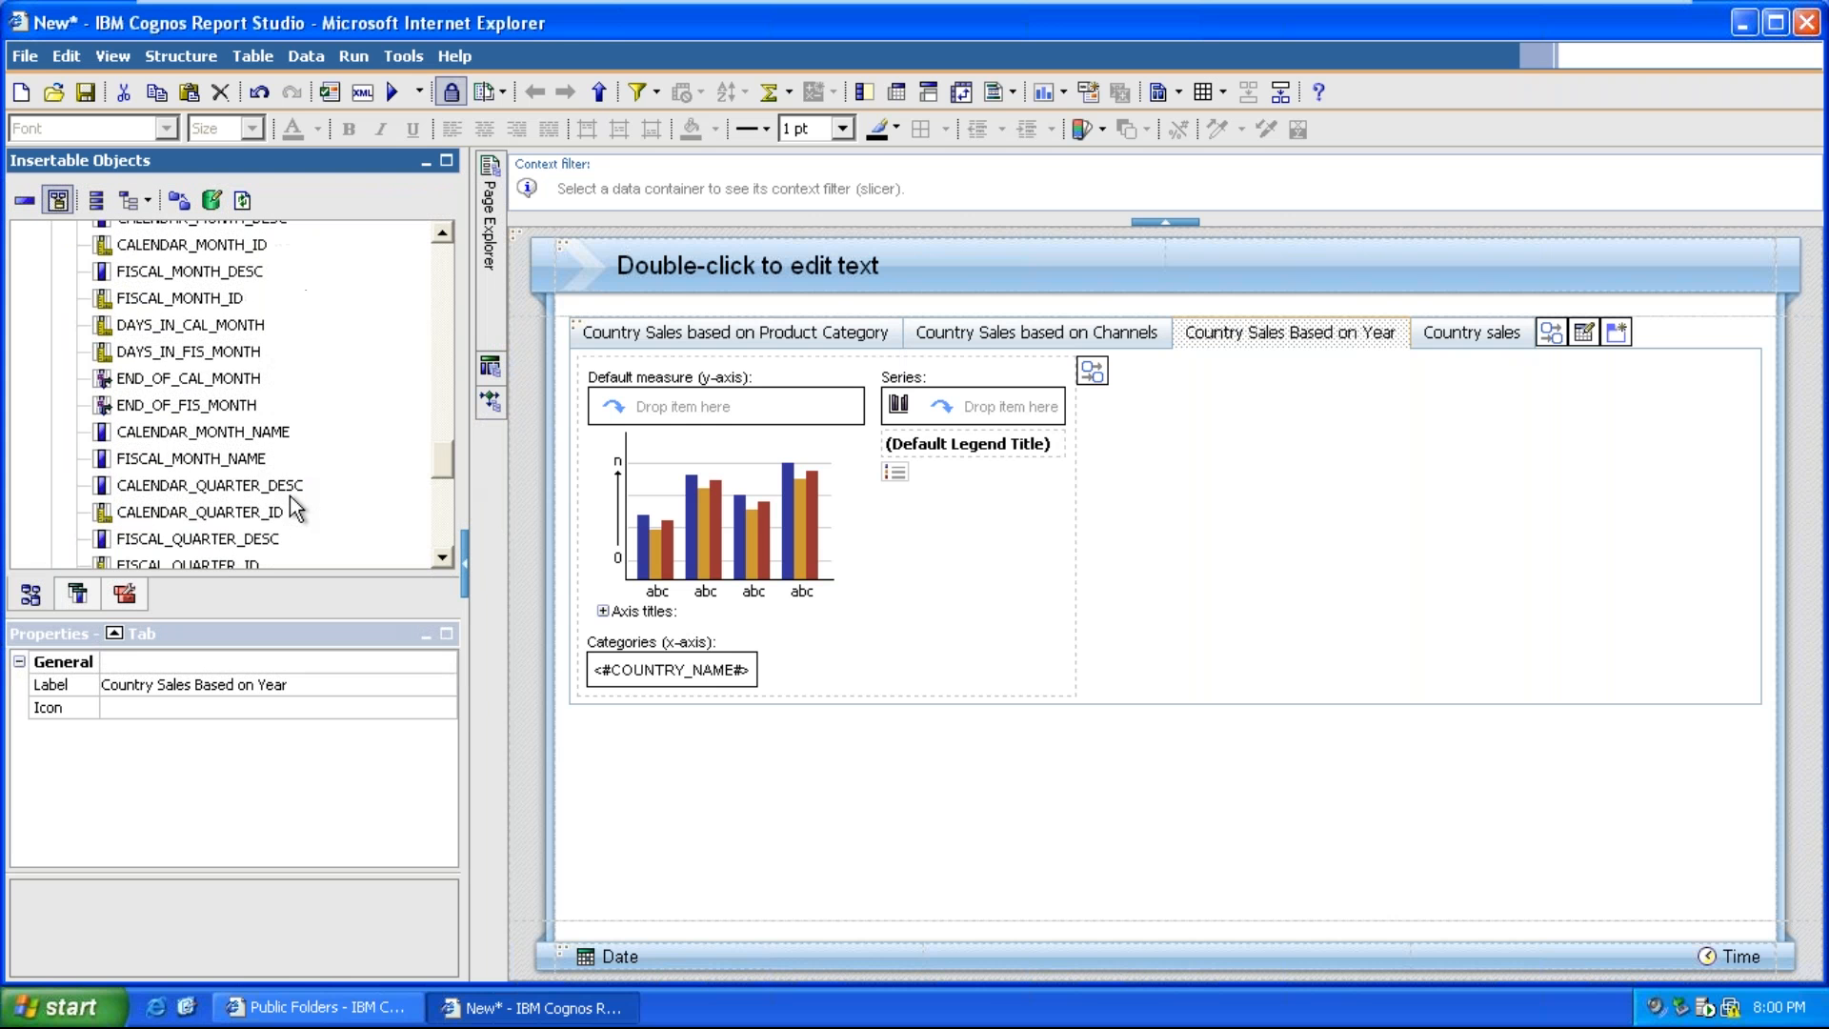
pyautogui.scroll(-4, 290, 495)
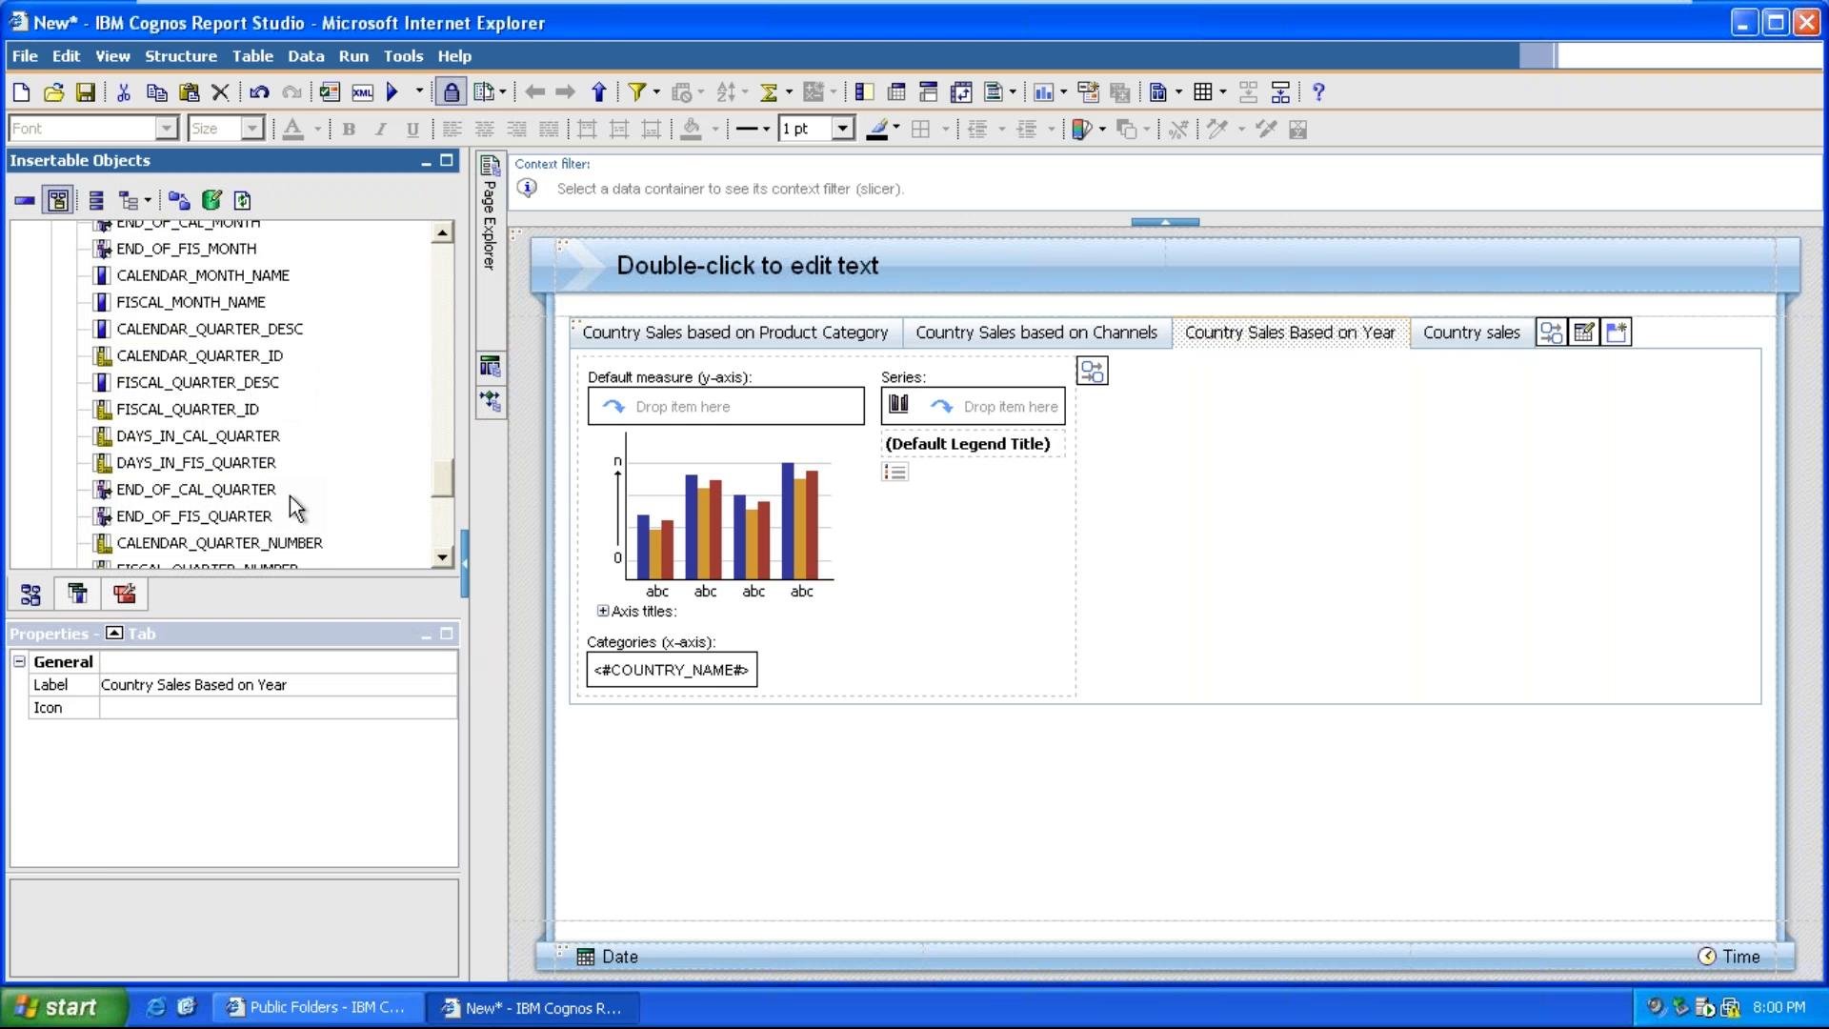
pyautogui.scroll(-4, 290, 495)
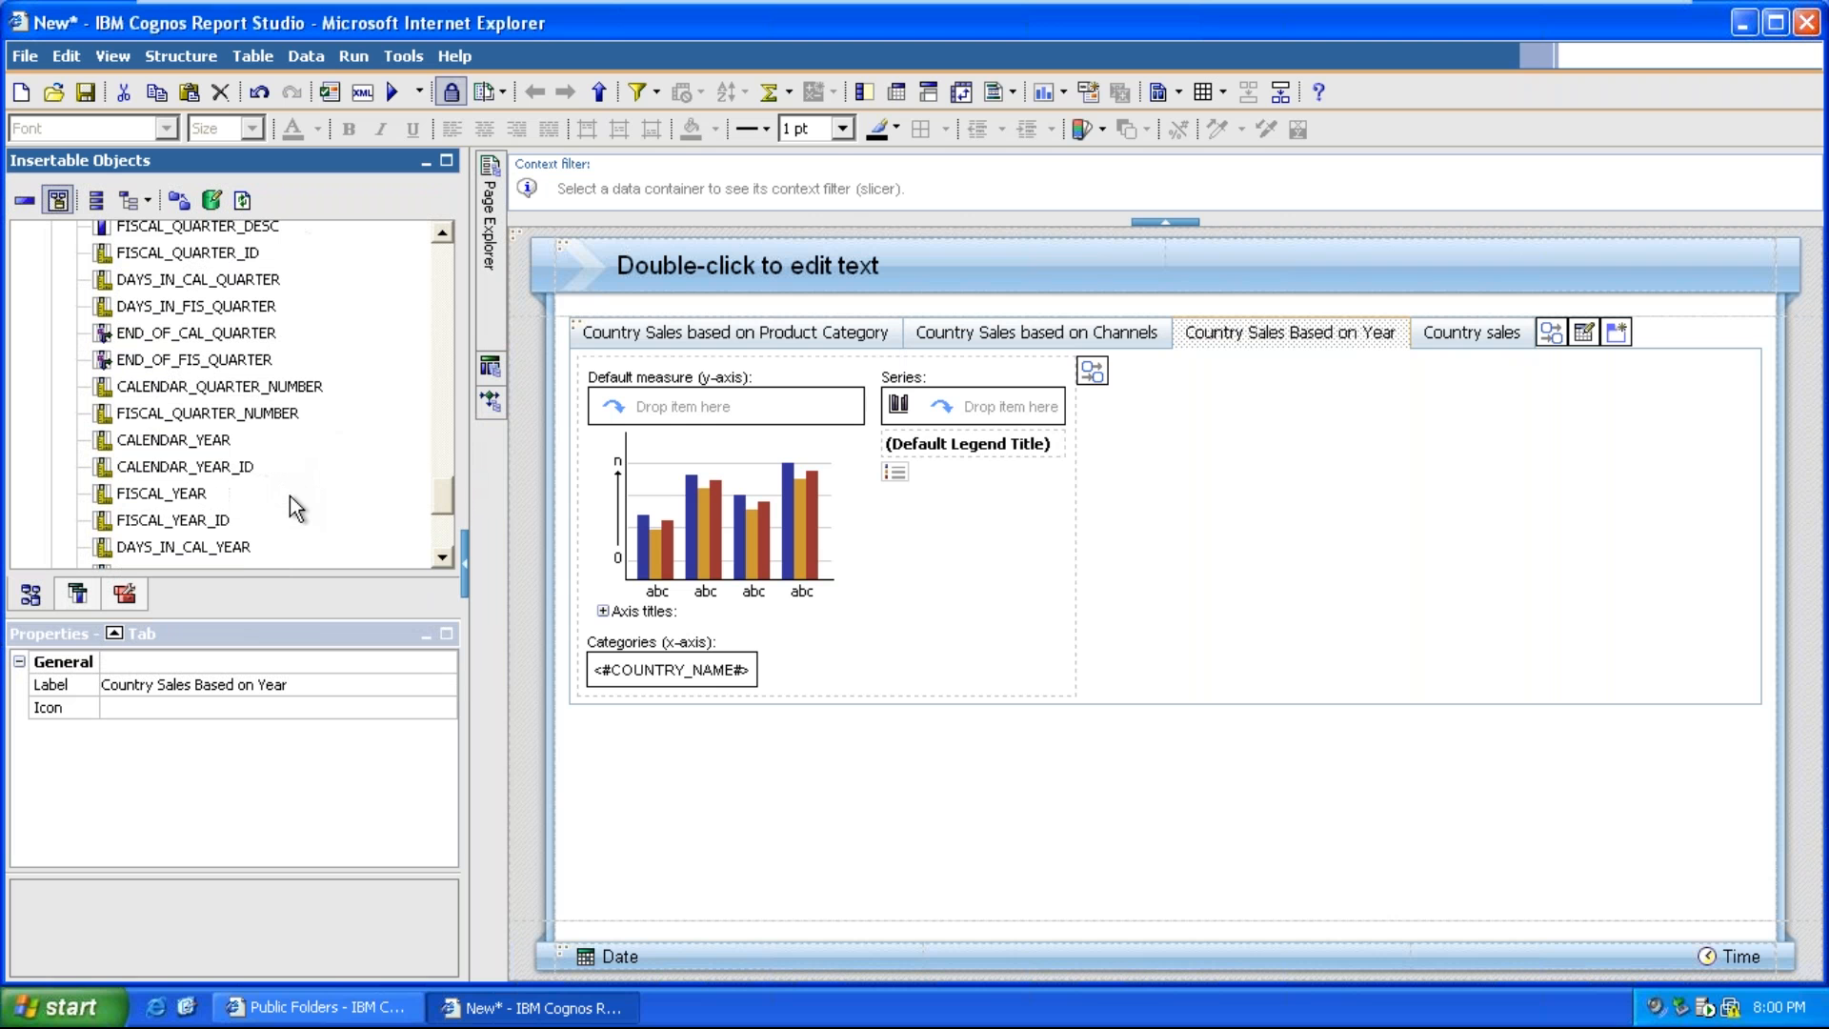
pyautogui.click(206, 446)
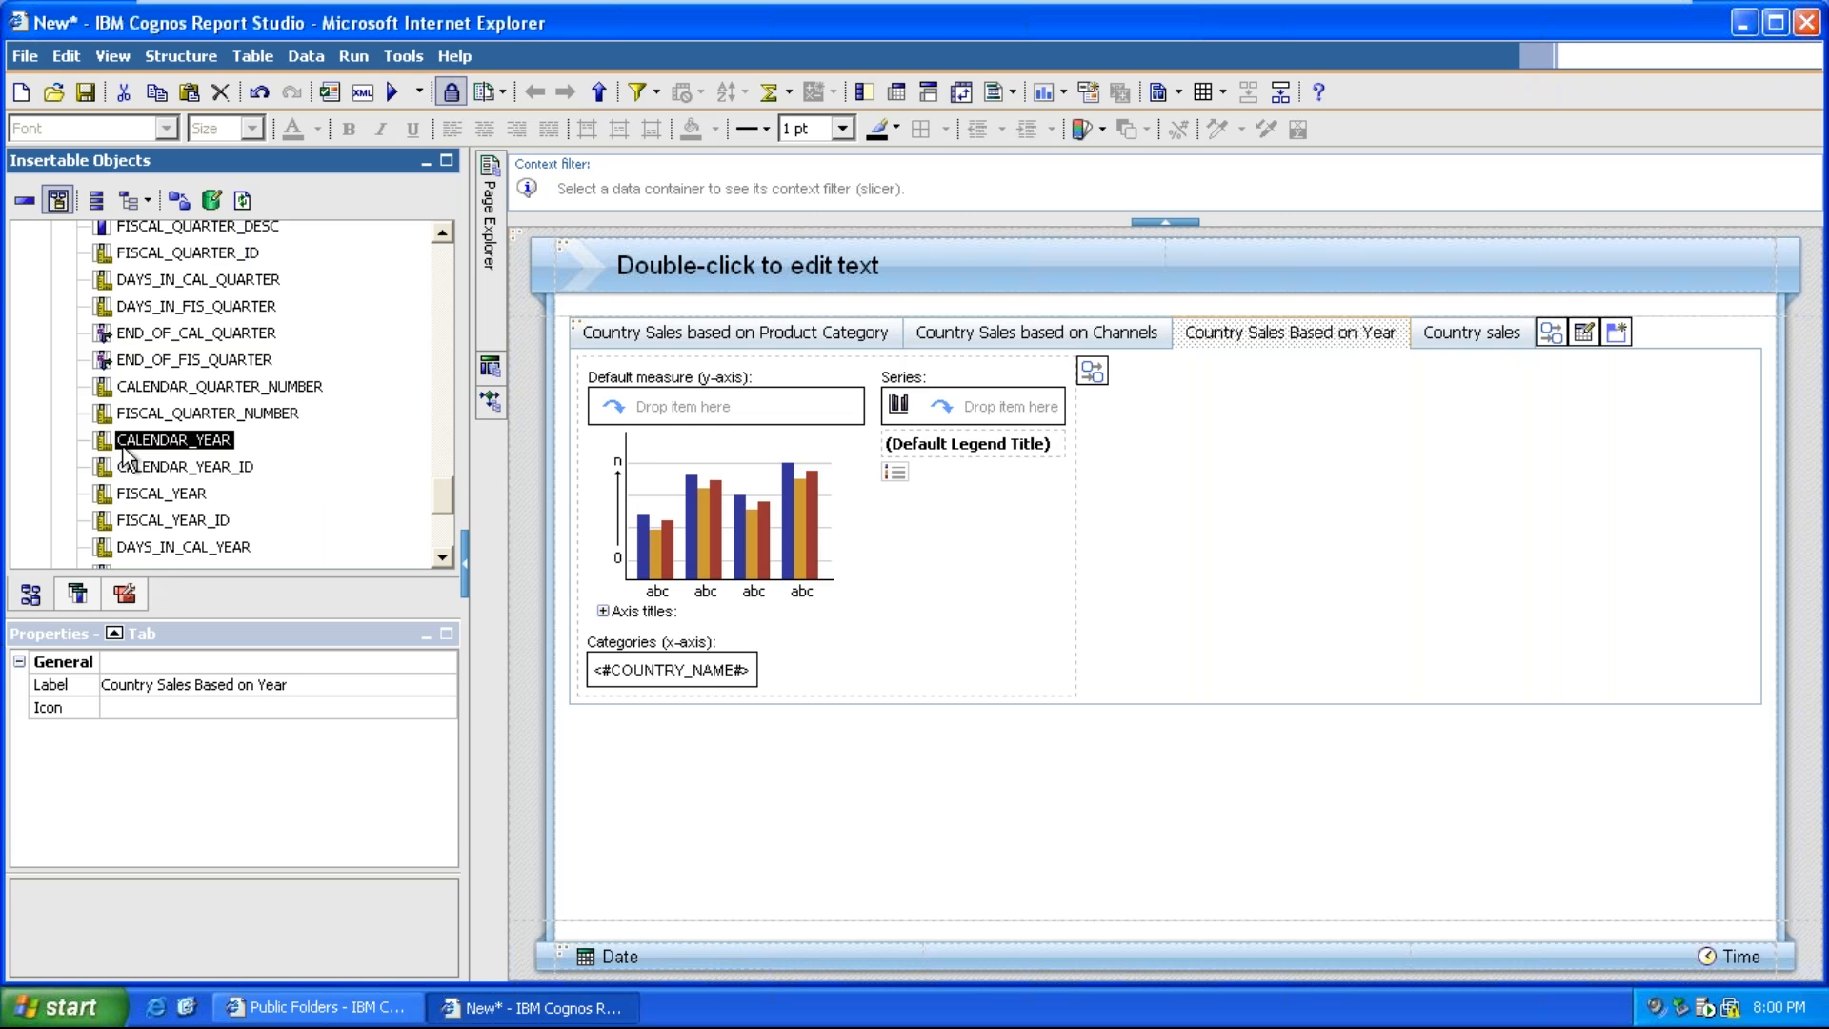
pyautogui.scroll(2, 125, 459)
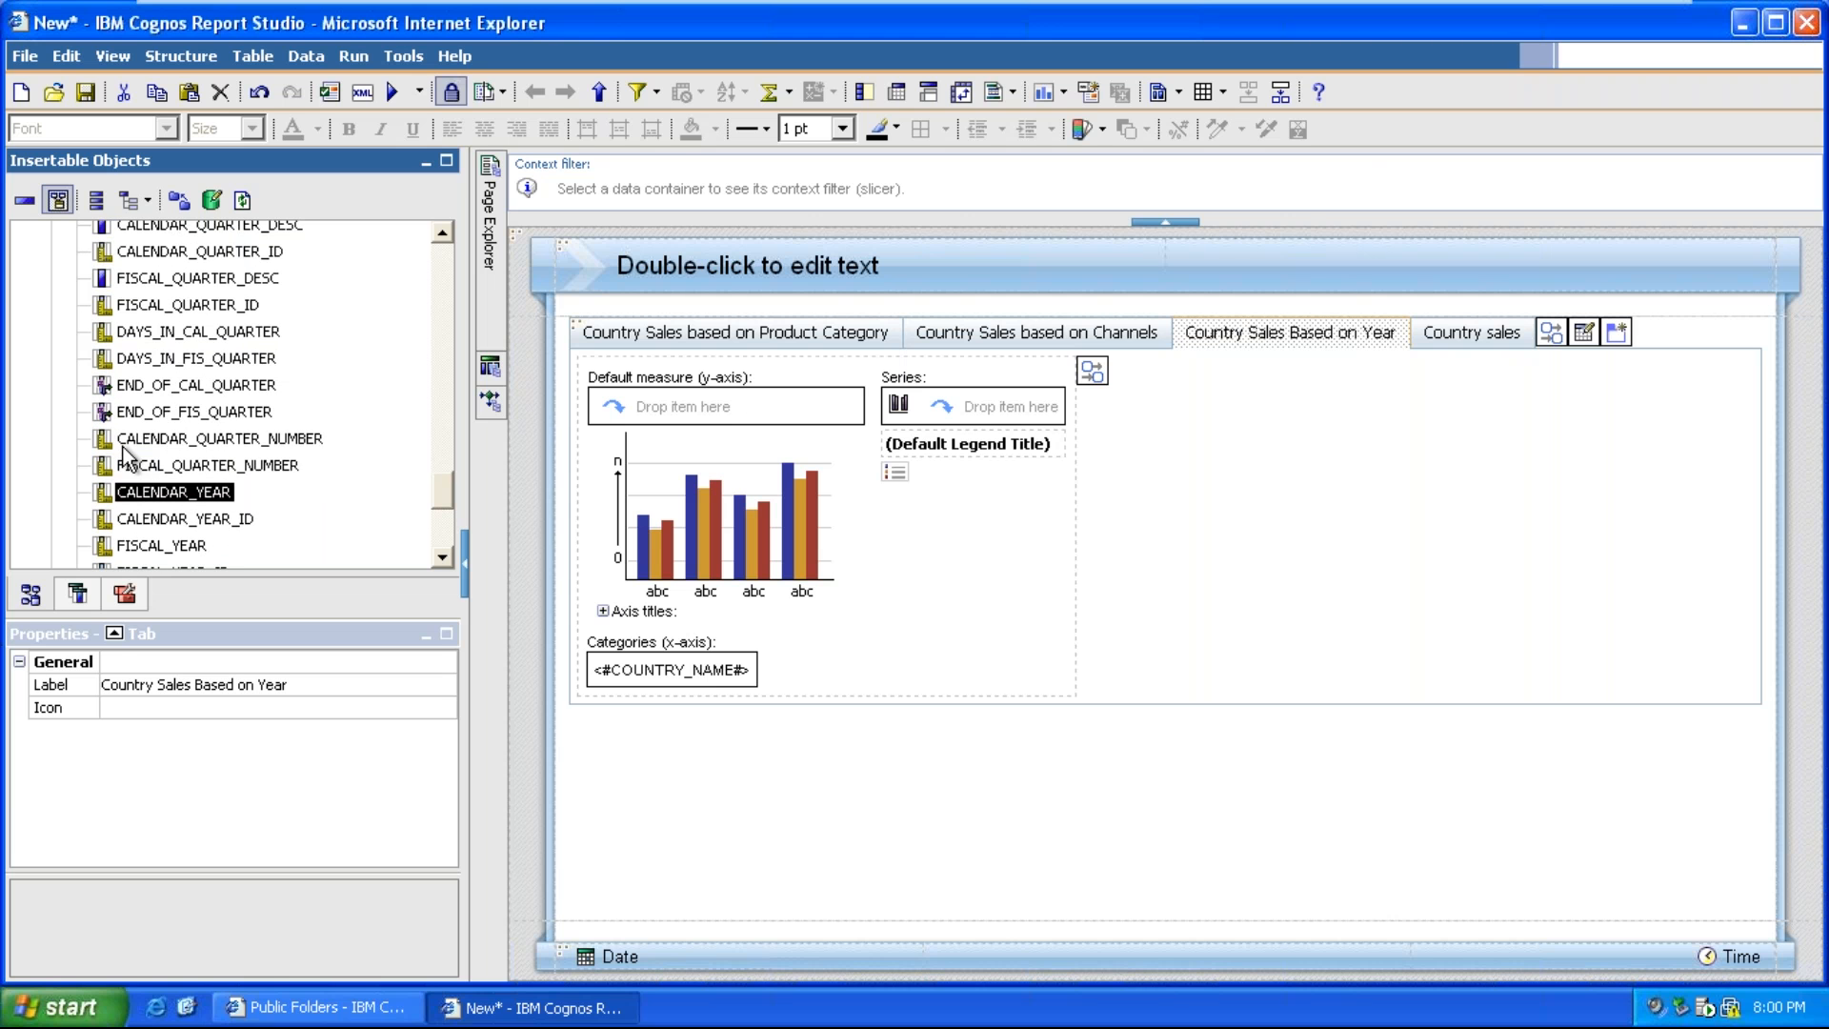
pyautogui.scroll(2, 125, 459)
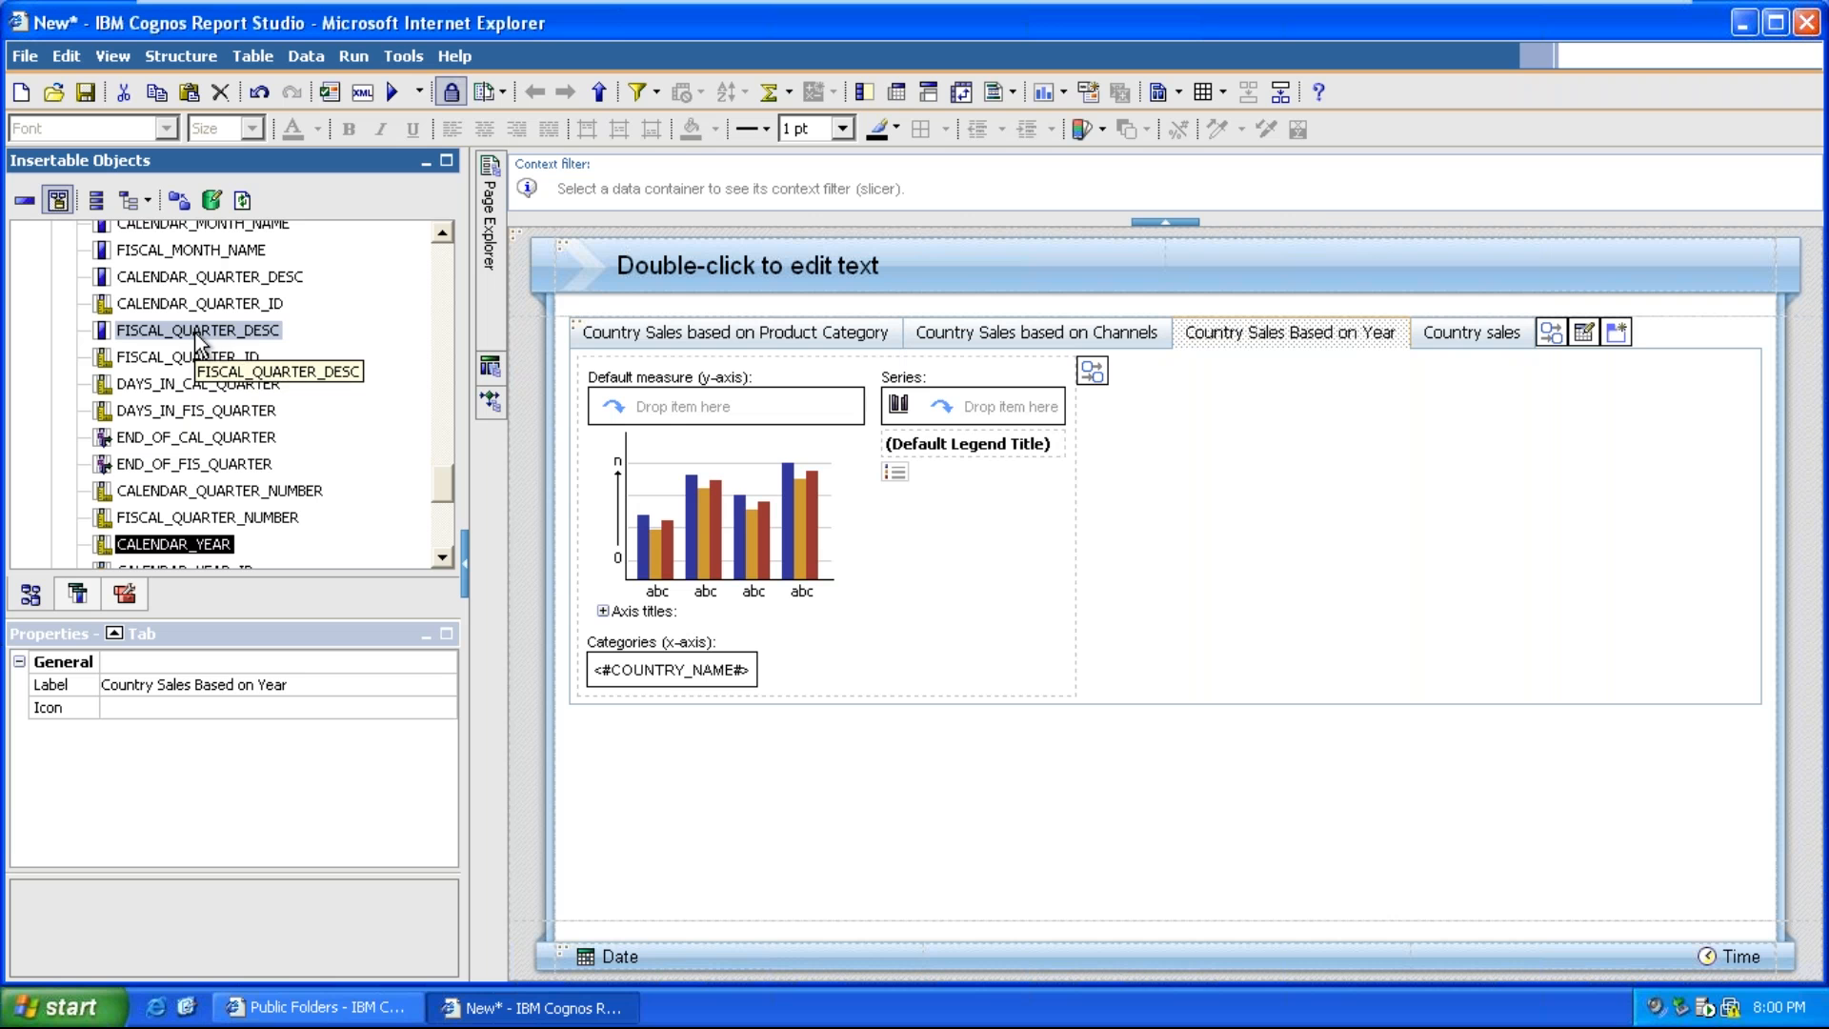
pyautogui.moveTo(197, 341); pyautogui.dragTo(966, 419)
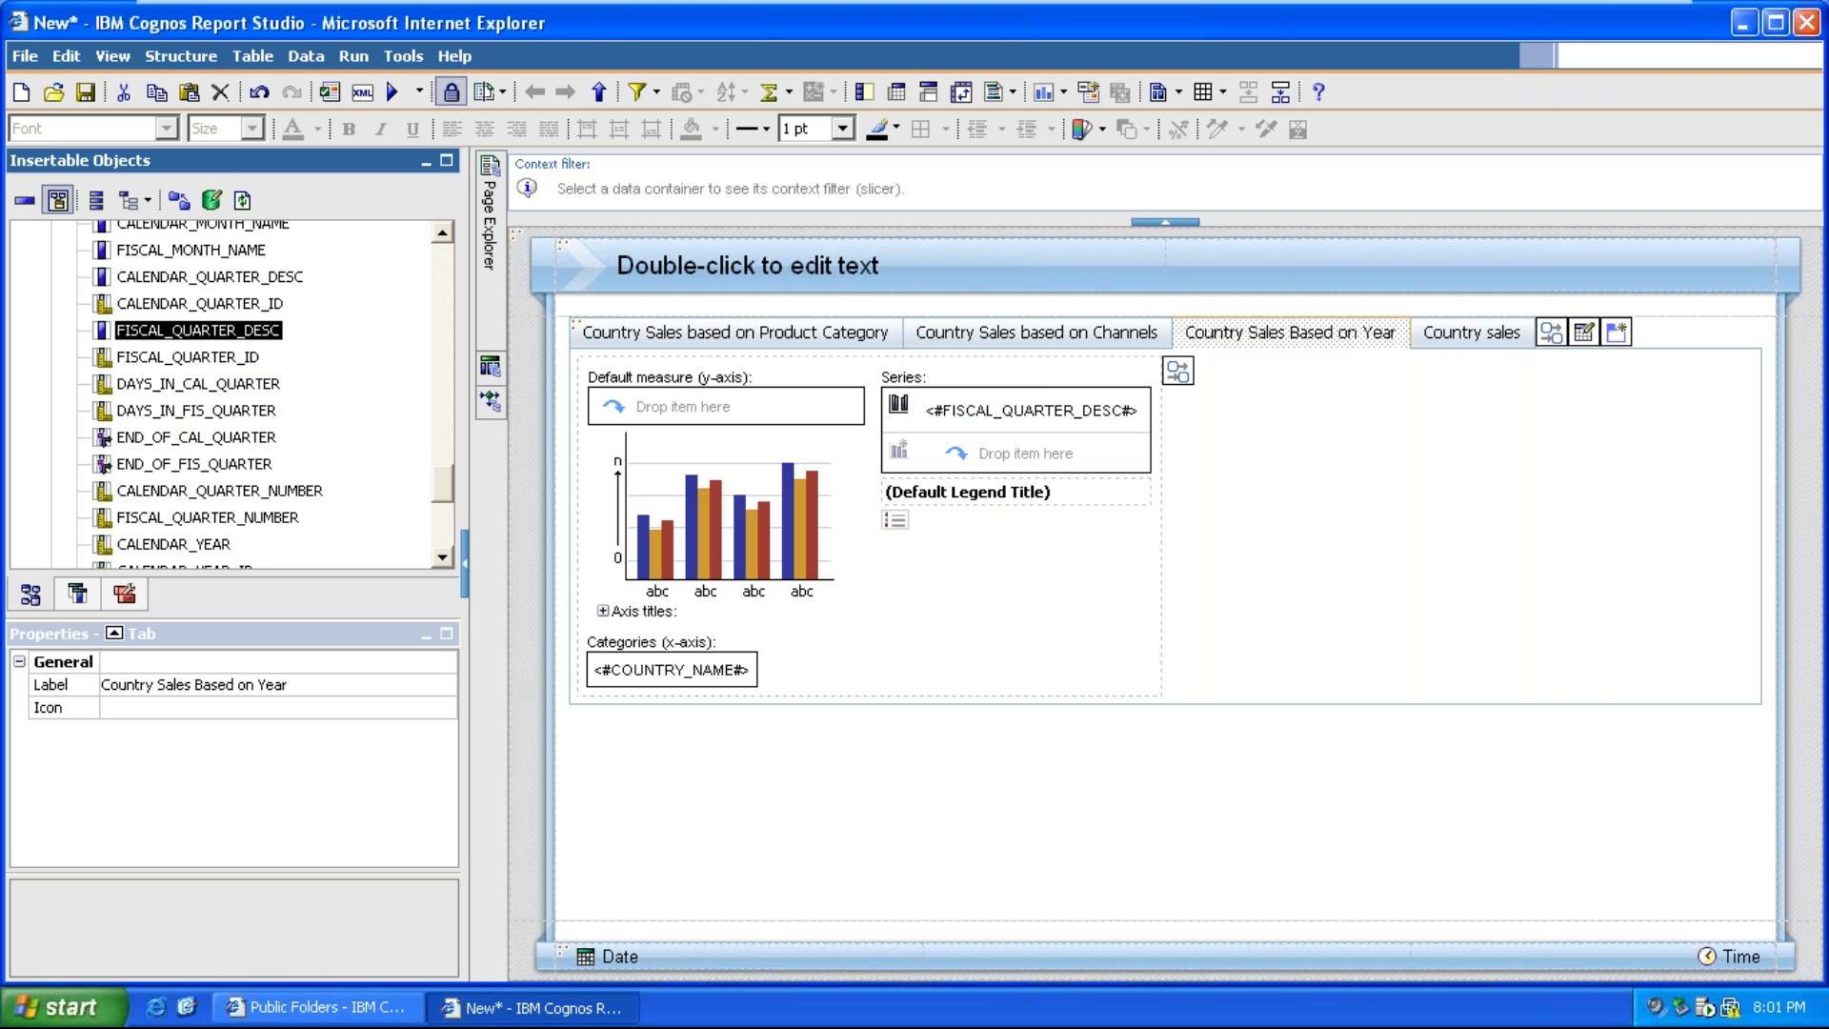
# Set AMOUNT_SOLD from SALES as the default measure of the column chart in the Country Sales Based on Year tab
pyautogui.scroll(3, 135, 395)
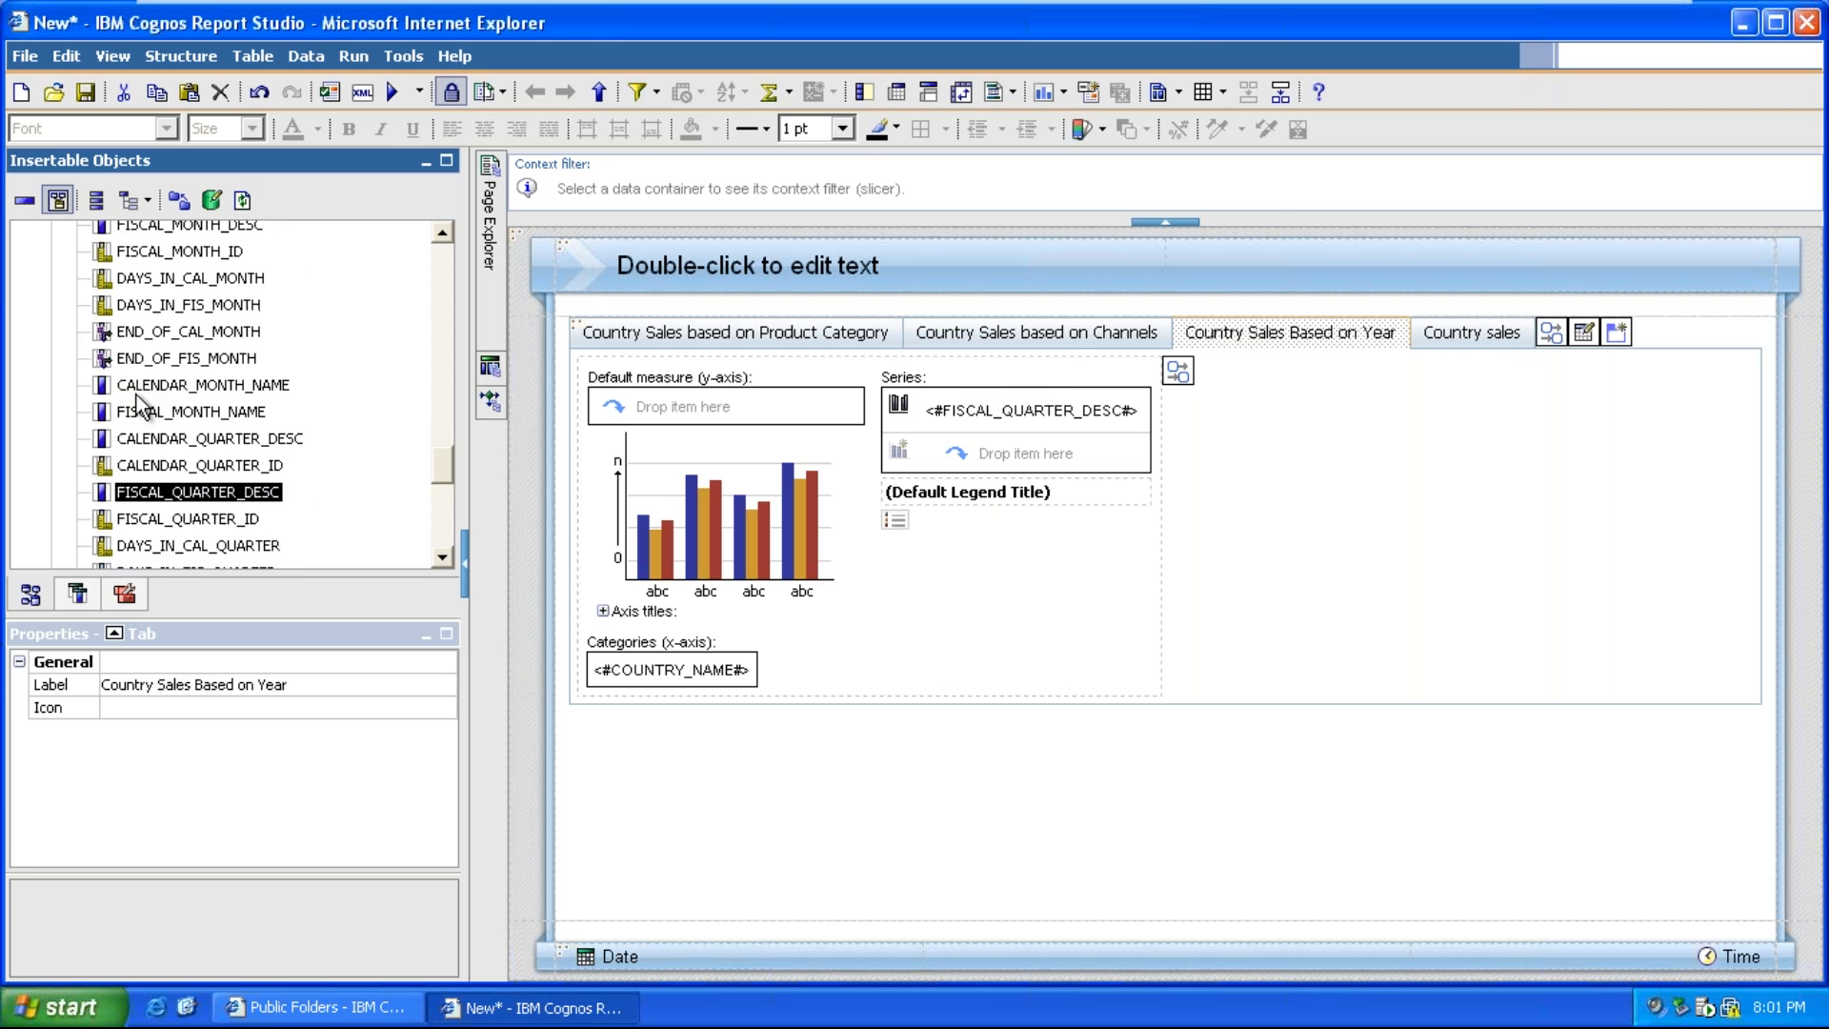
pyautogui.scroll(3, 135, 395)
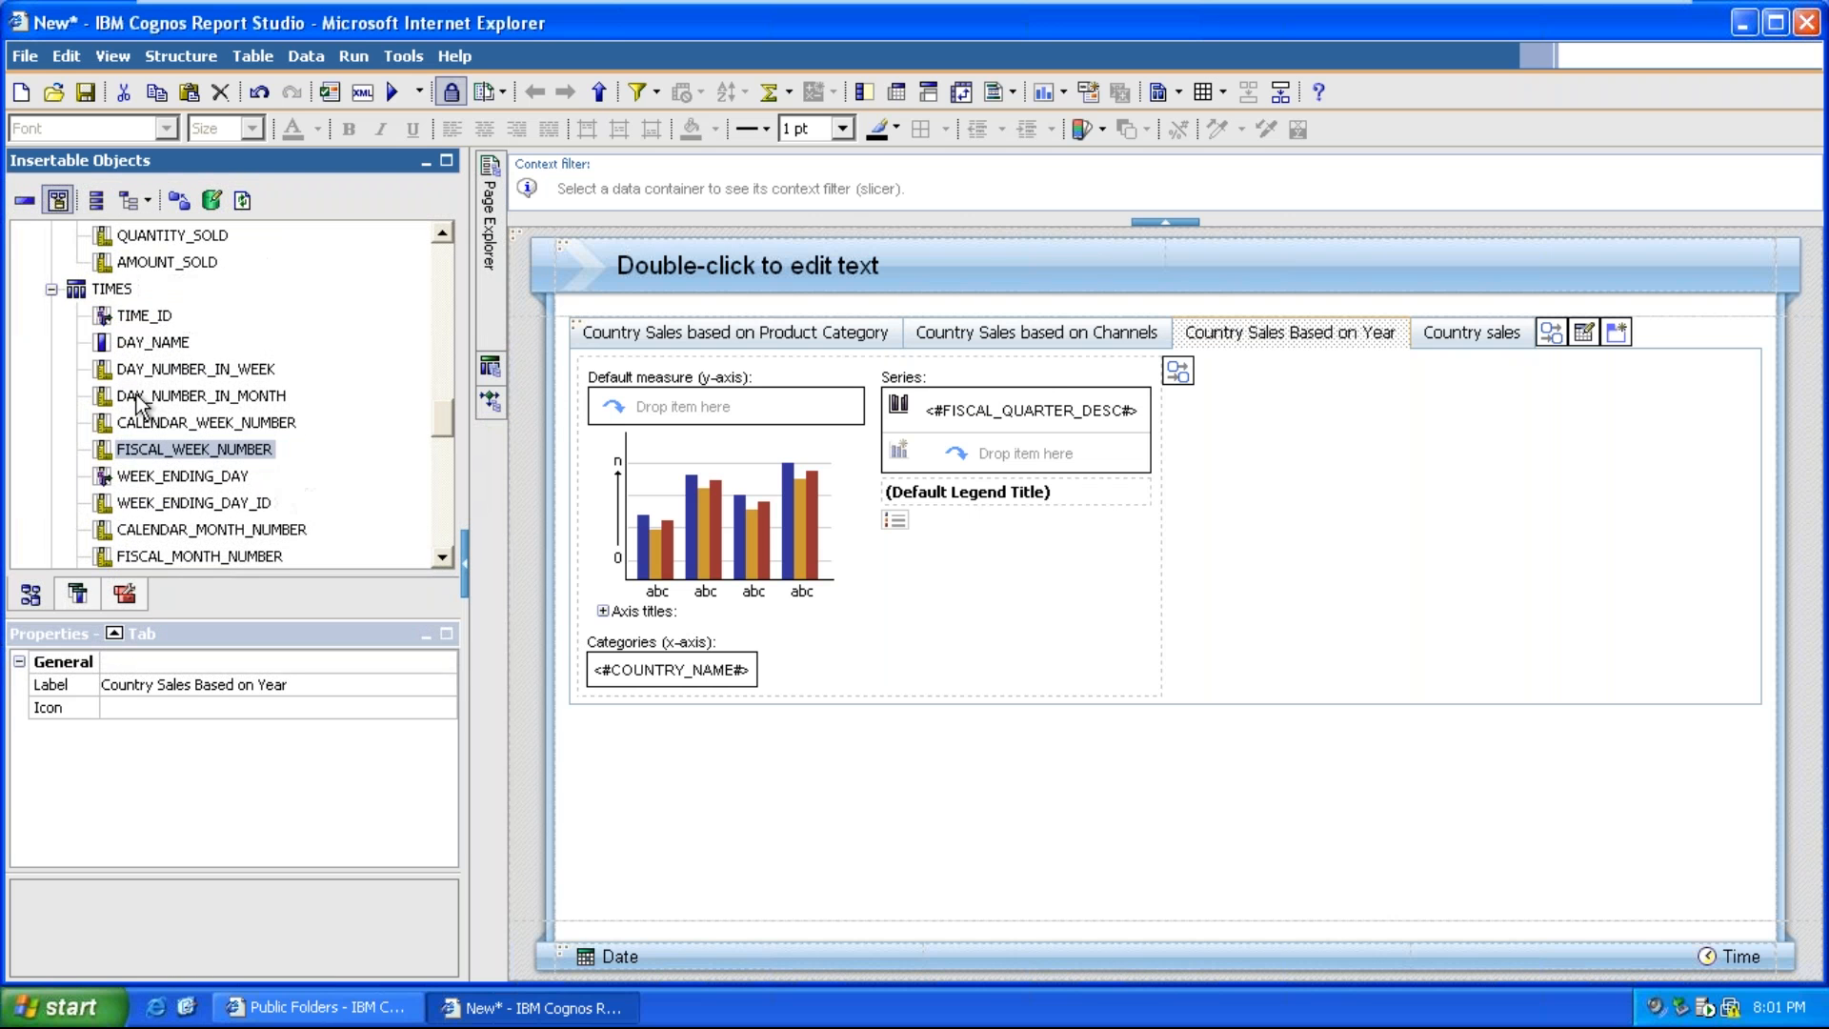
pyautogui.scroll(1, 141, 400)
pyautogui.scroll(-4, 136, 394)
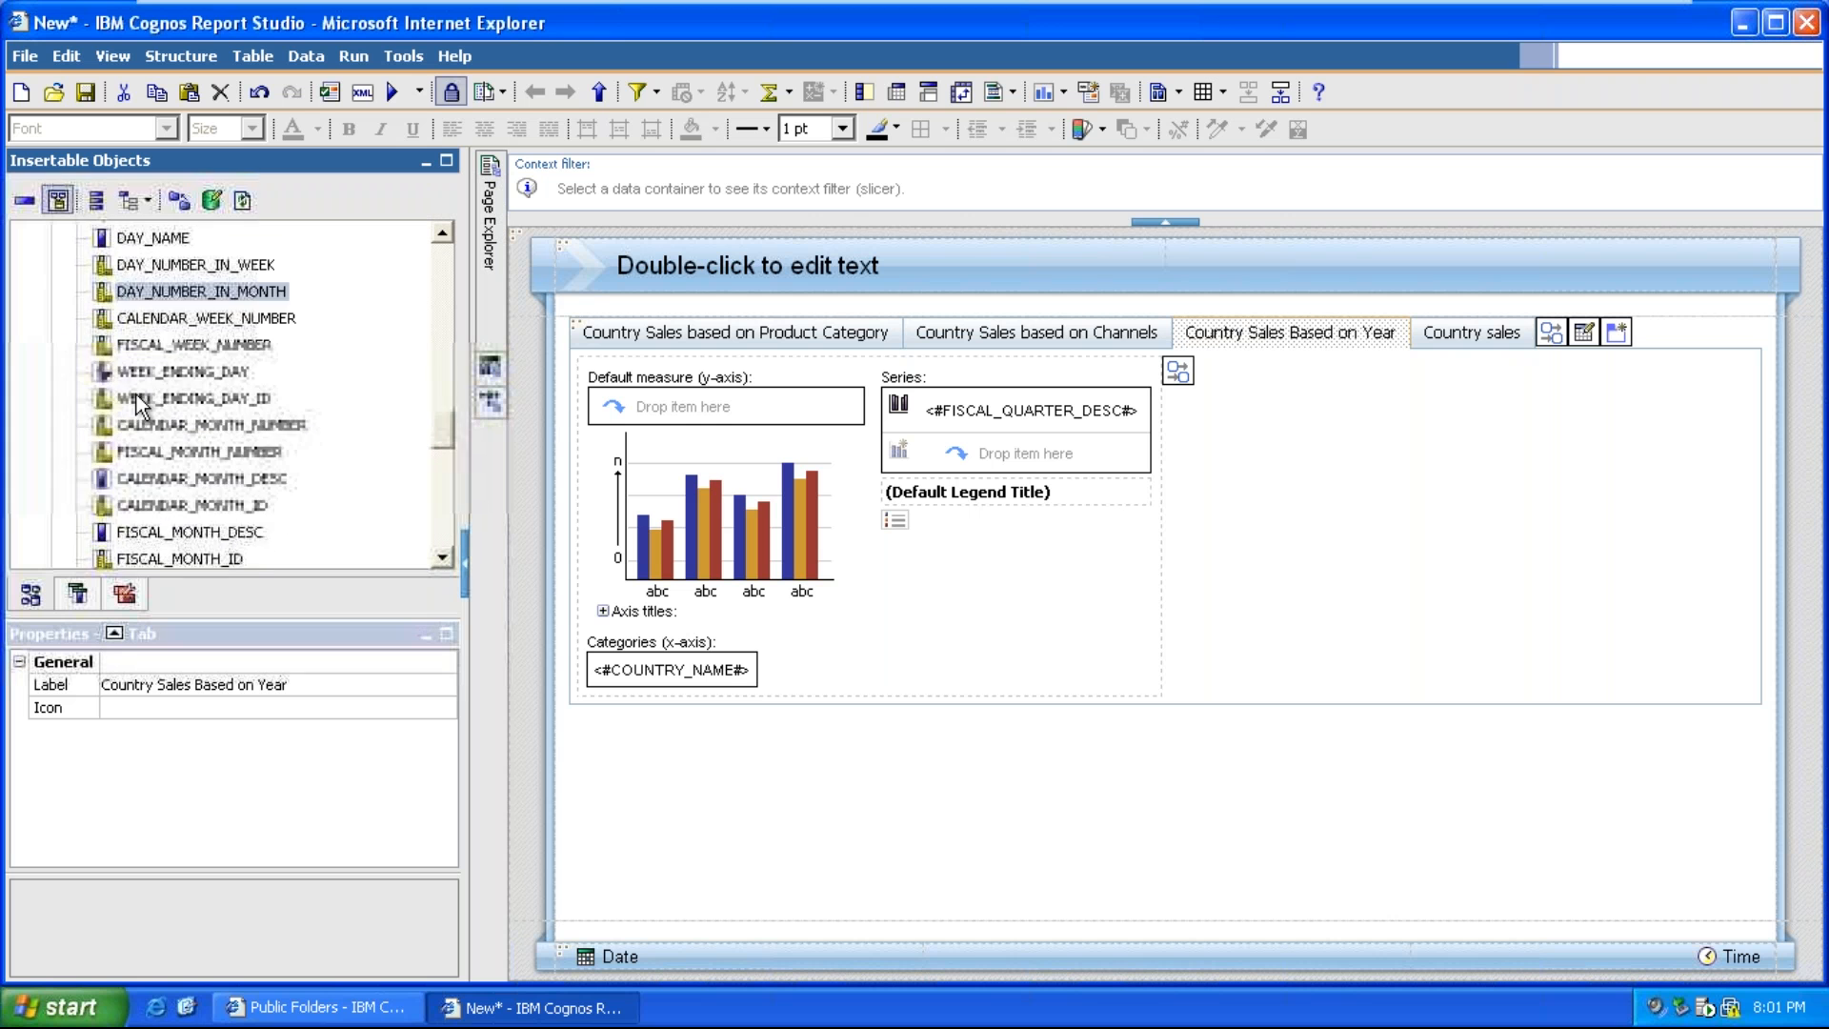
pyautogui.scroll(-5, 306, 376)
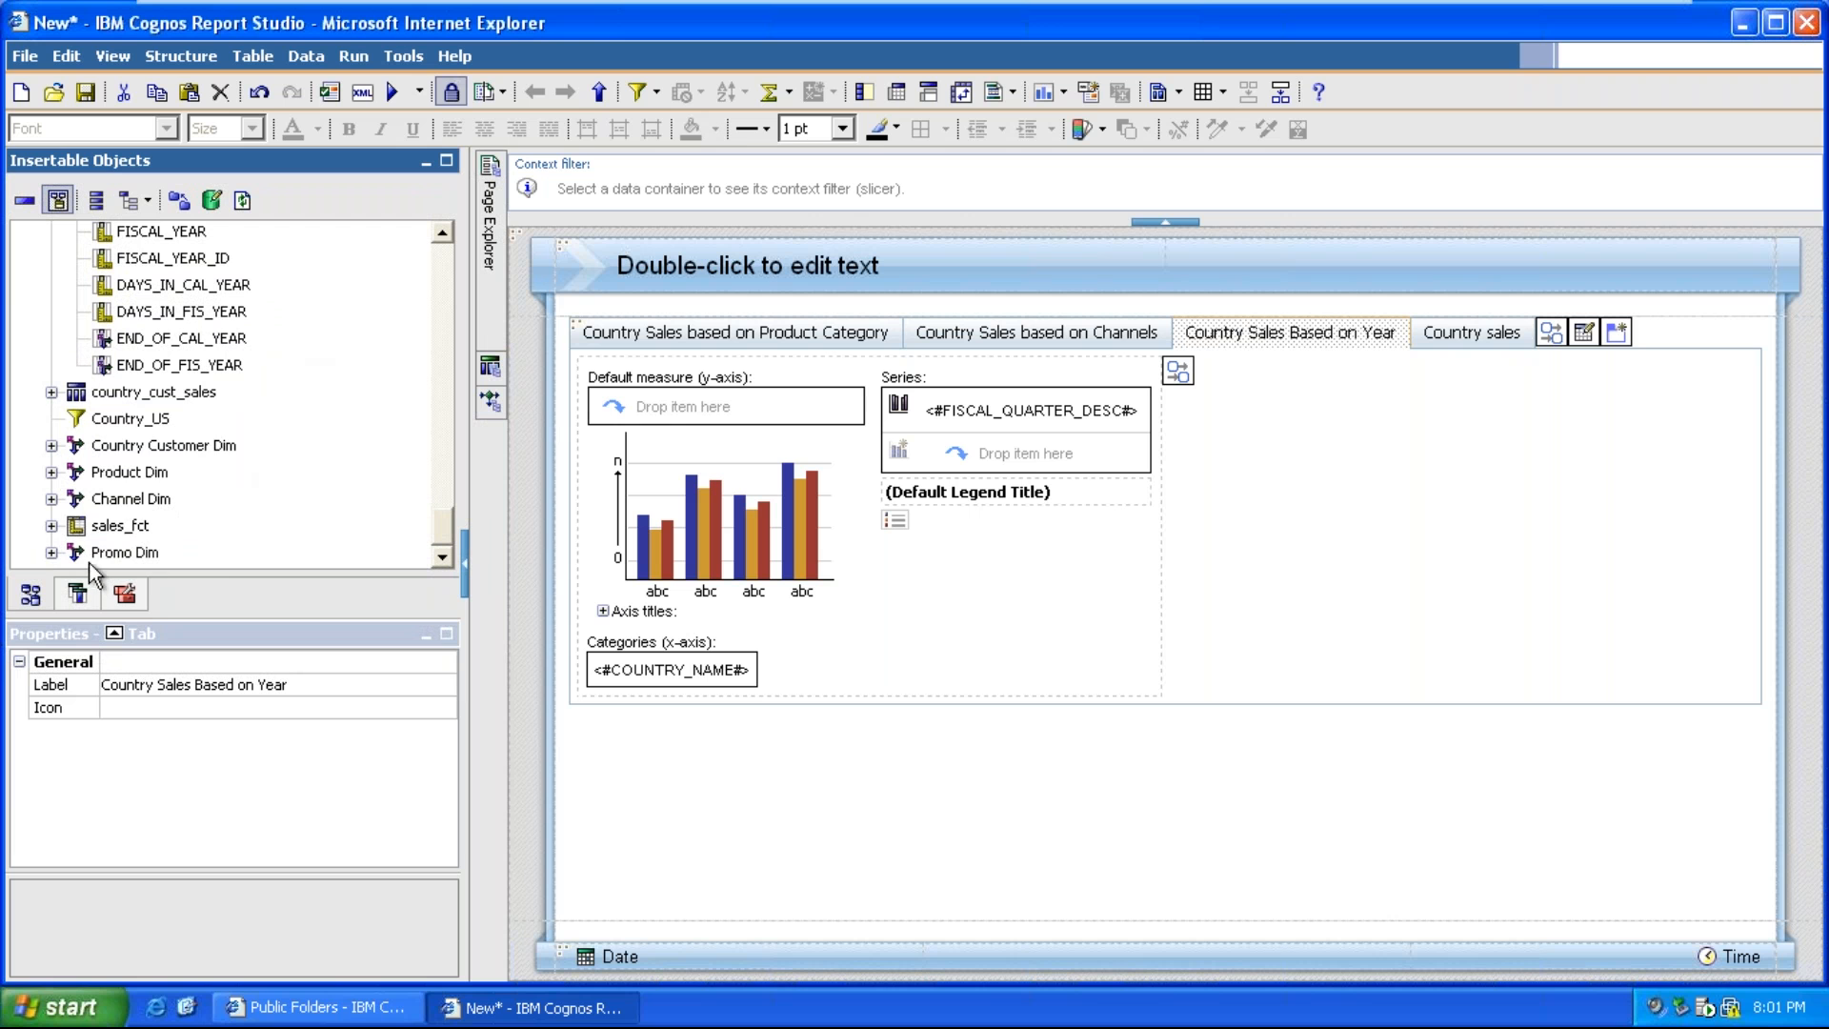
pyautogui.scroll(5, 87, 450)
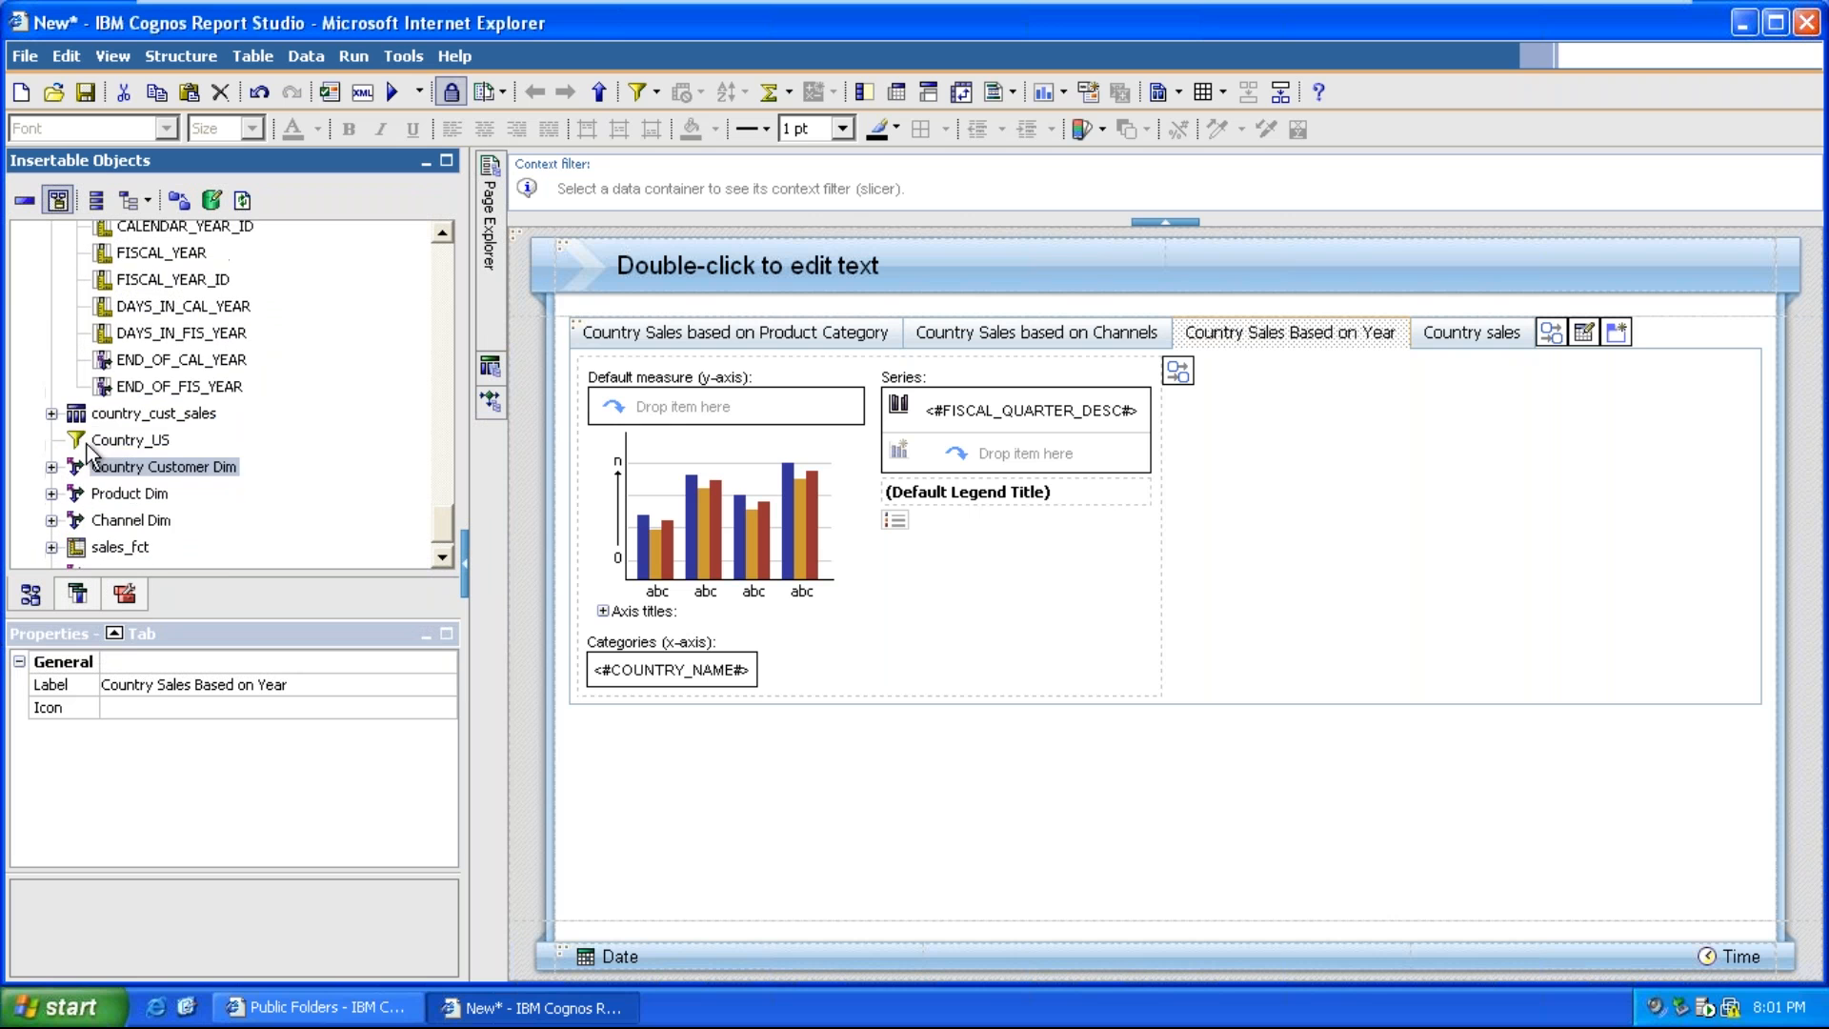
pyautogui.scroll(8, 88, 444)
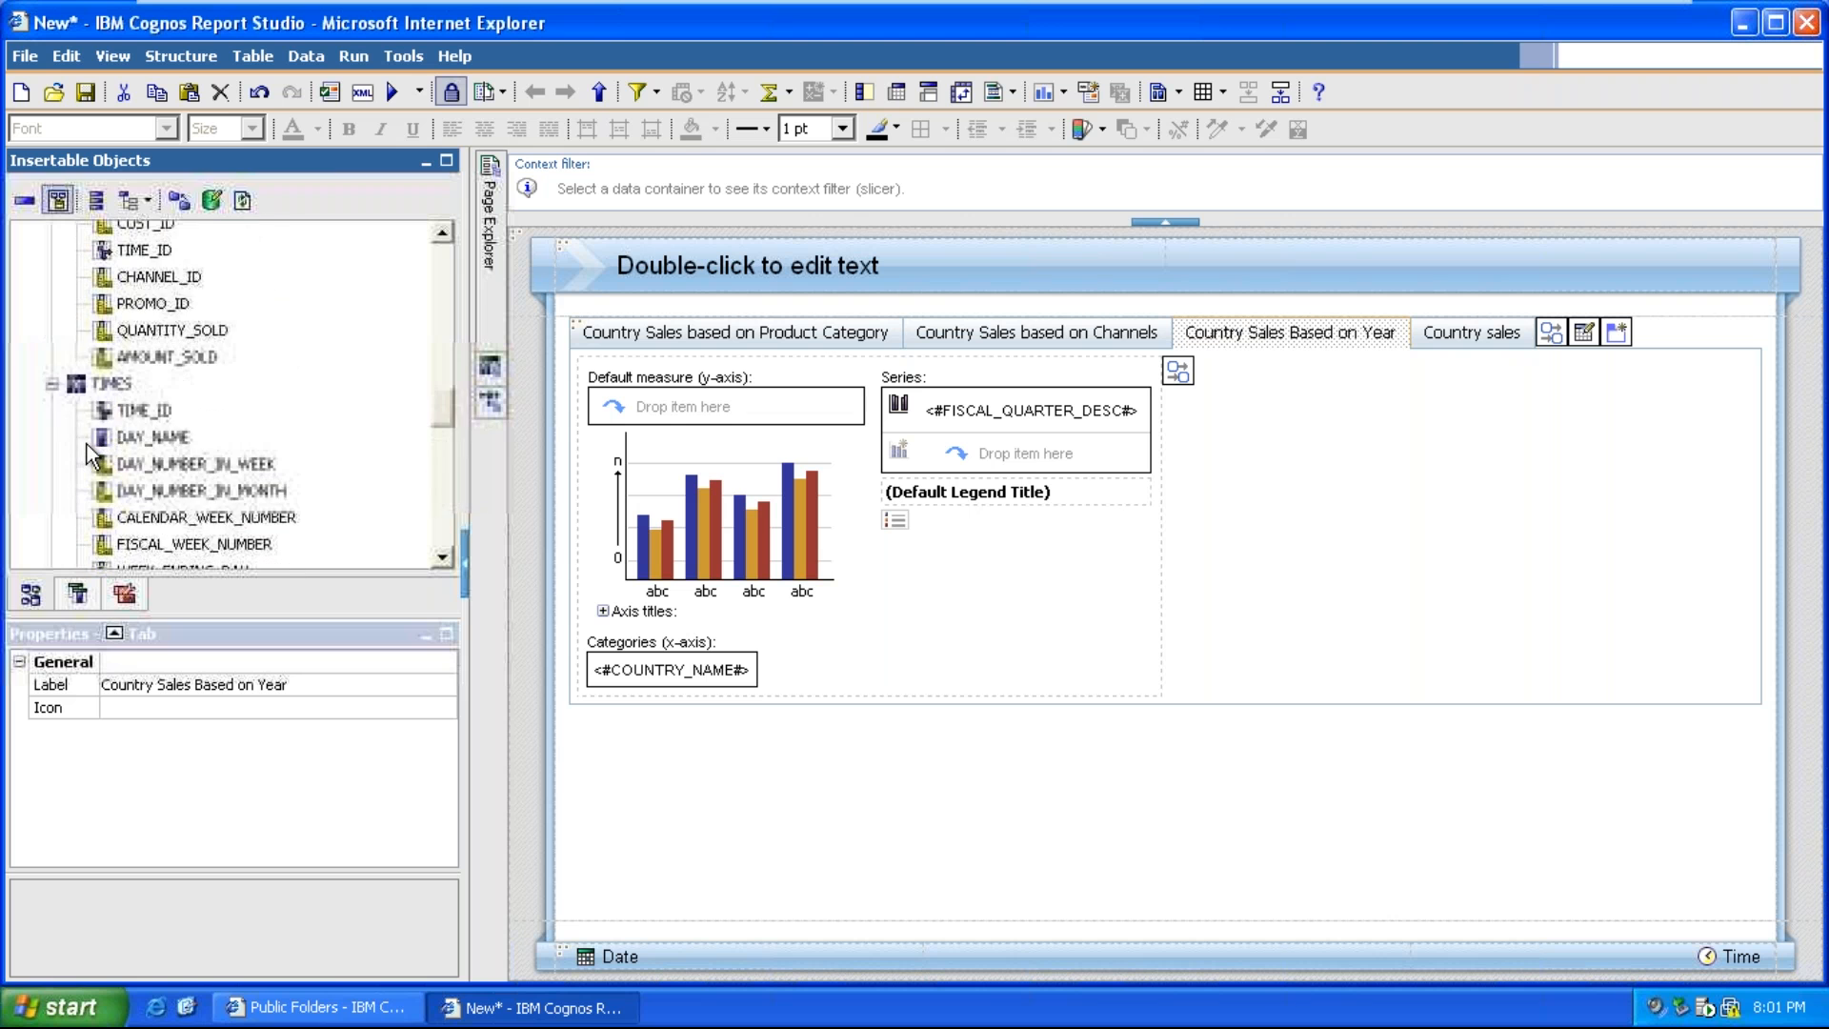
pyautogui.click(163, 419)
pyautogui.moveTo(323, 419); pyautogui.dragTo(633, 402)
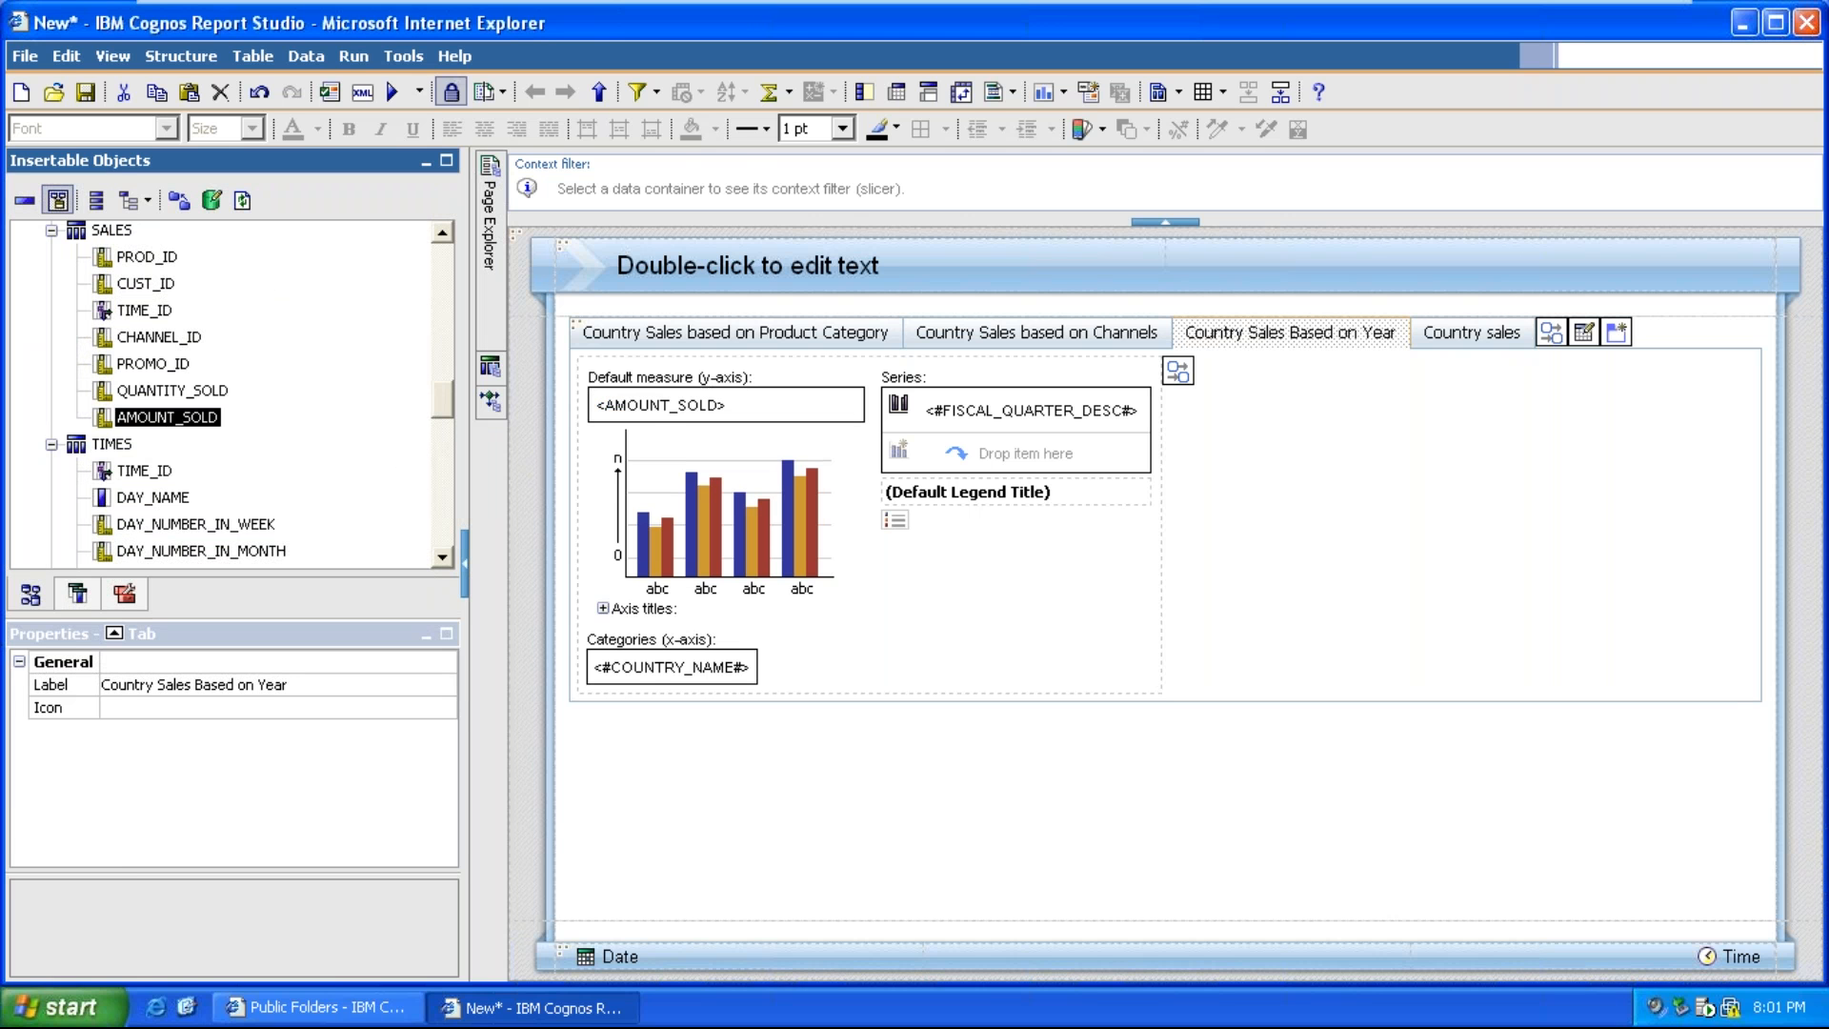
# Set COUNTRY_NAME from COUNTRIES as the location of the map's region layer in the Country sales tab
pyautogui.click(1482, 334)
pyautogui.scroll(20, 311, 380)
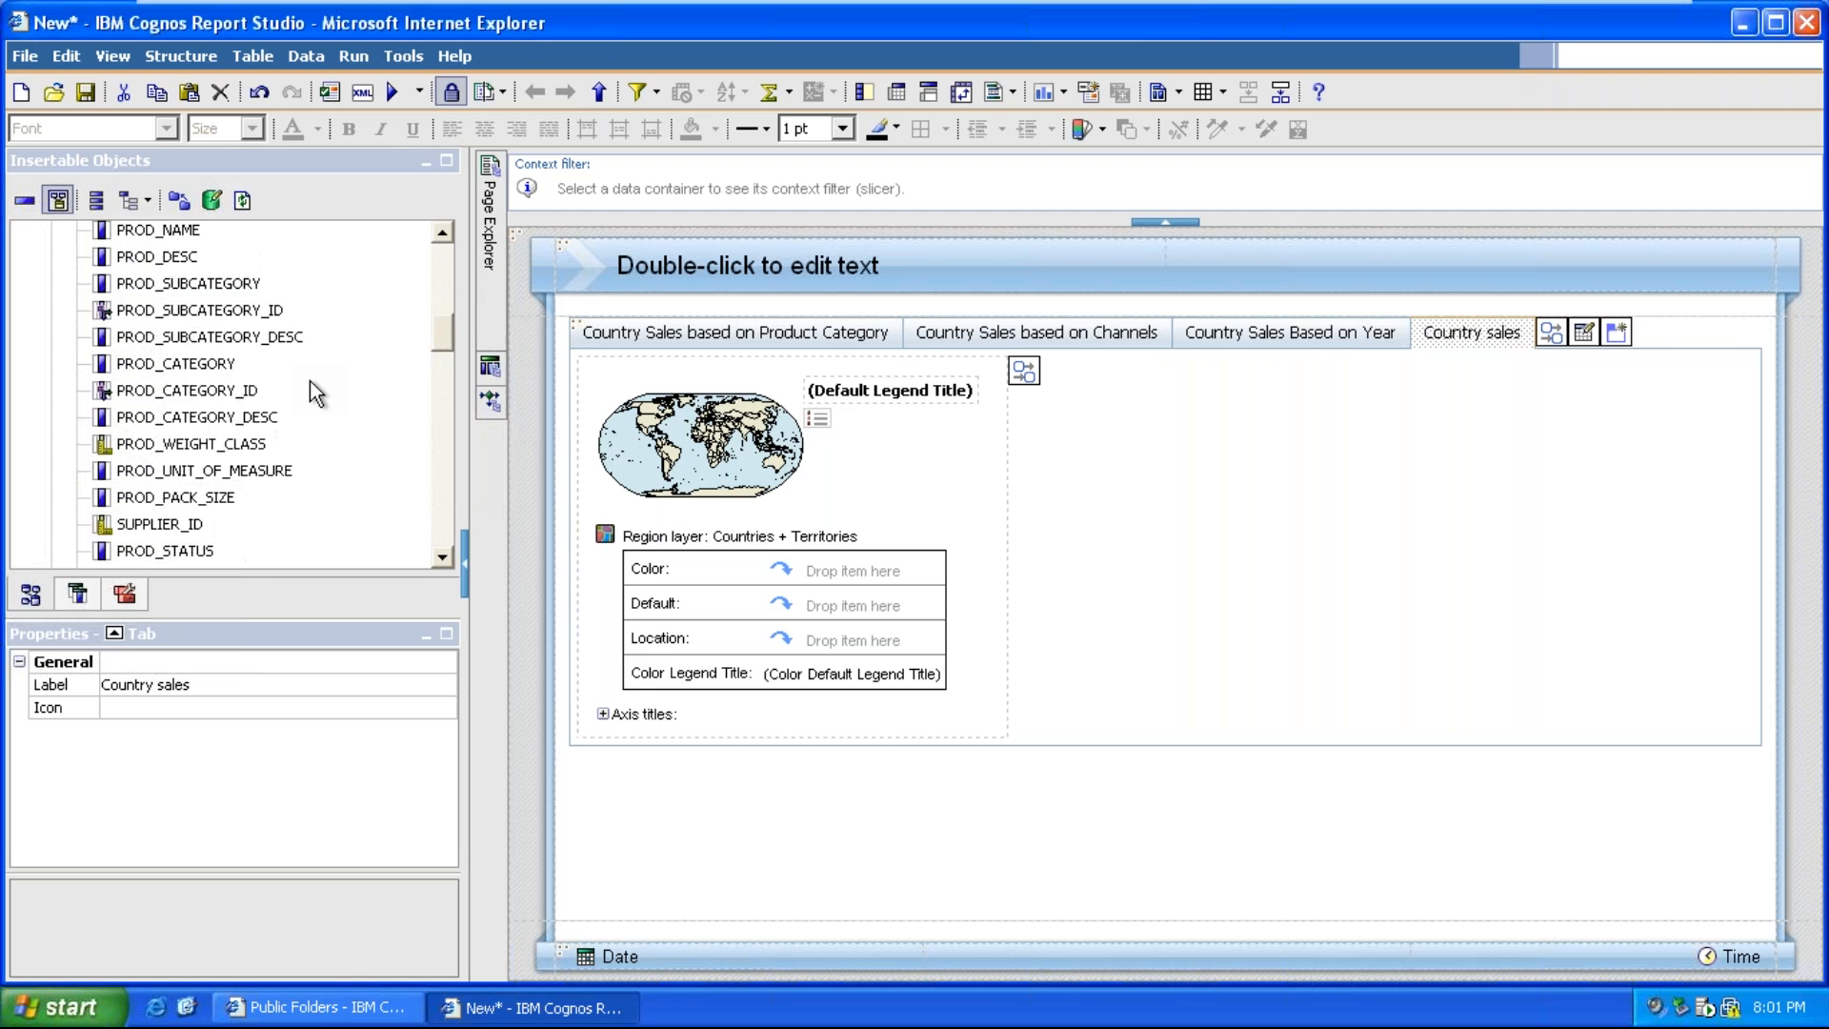
pyautogui.moveTo(190, 339); pyautogui.dragTo(842, 631)
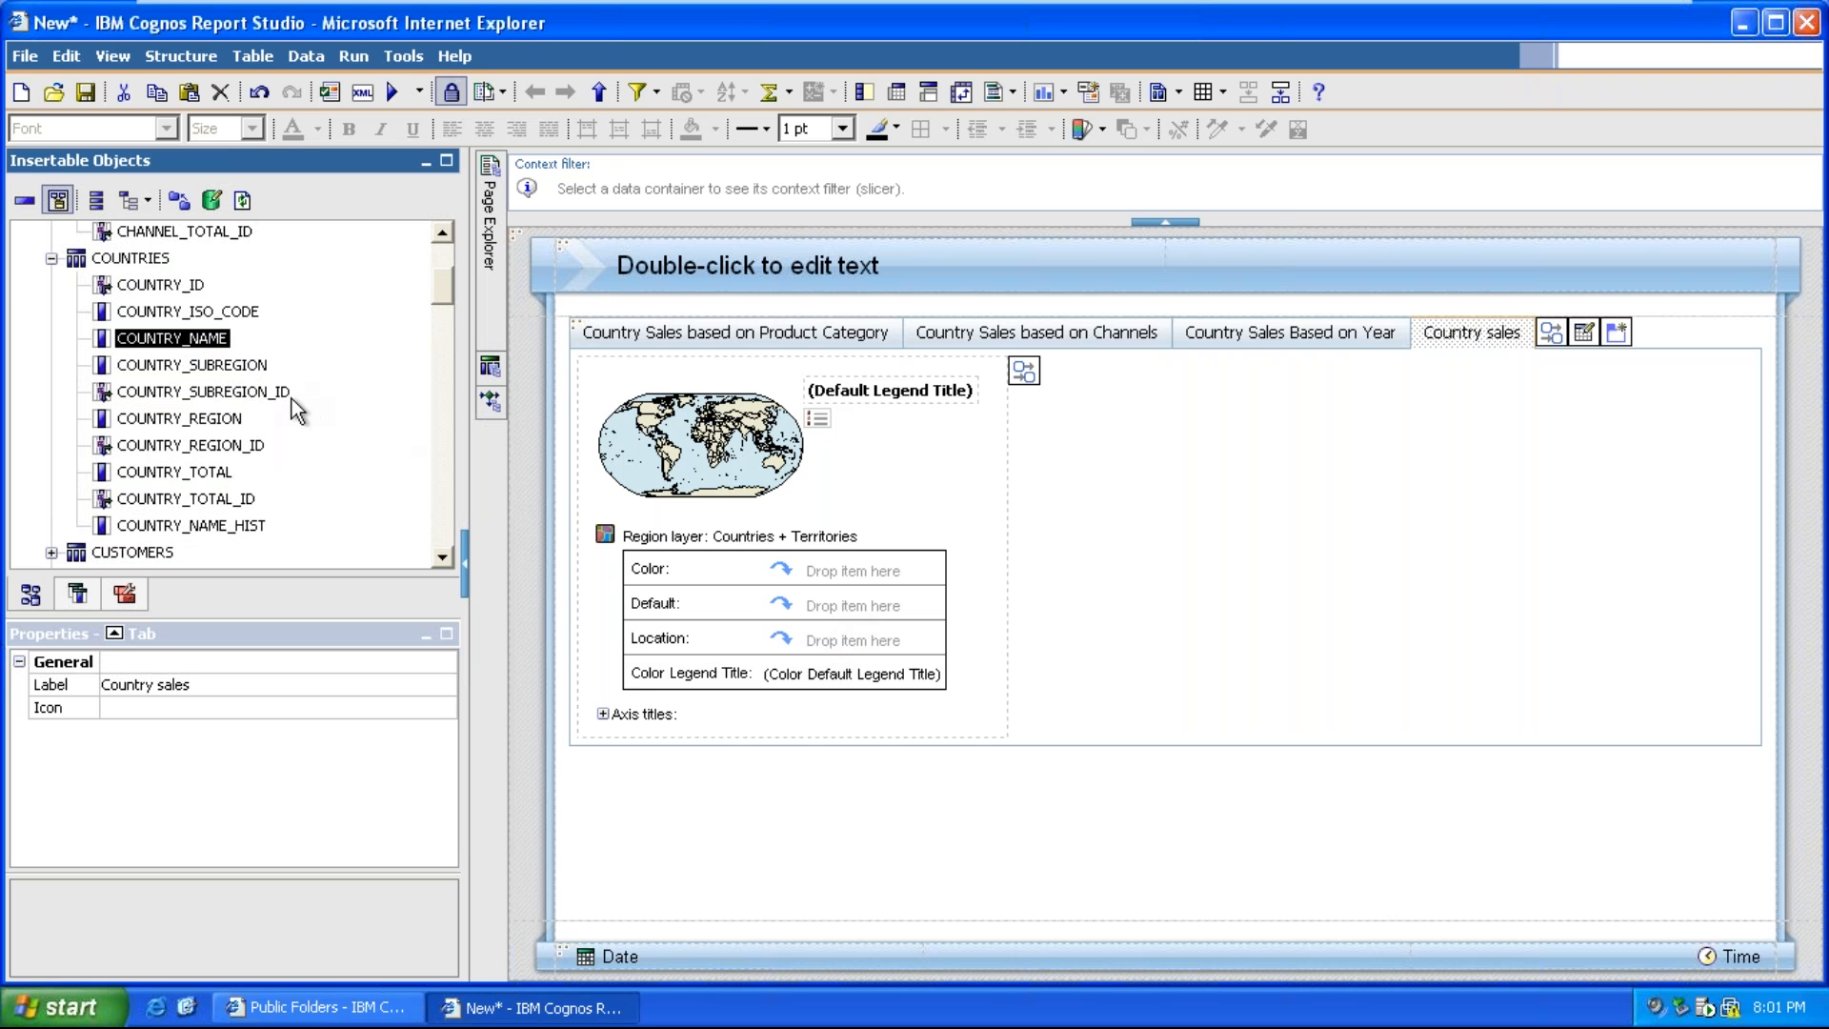
# Set AMOUNT_SOLD from SALES as the color measure of the map's Countries + Territories region layer
pyautogui.scroll(-5, 291, 400)
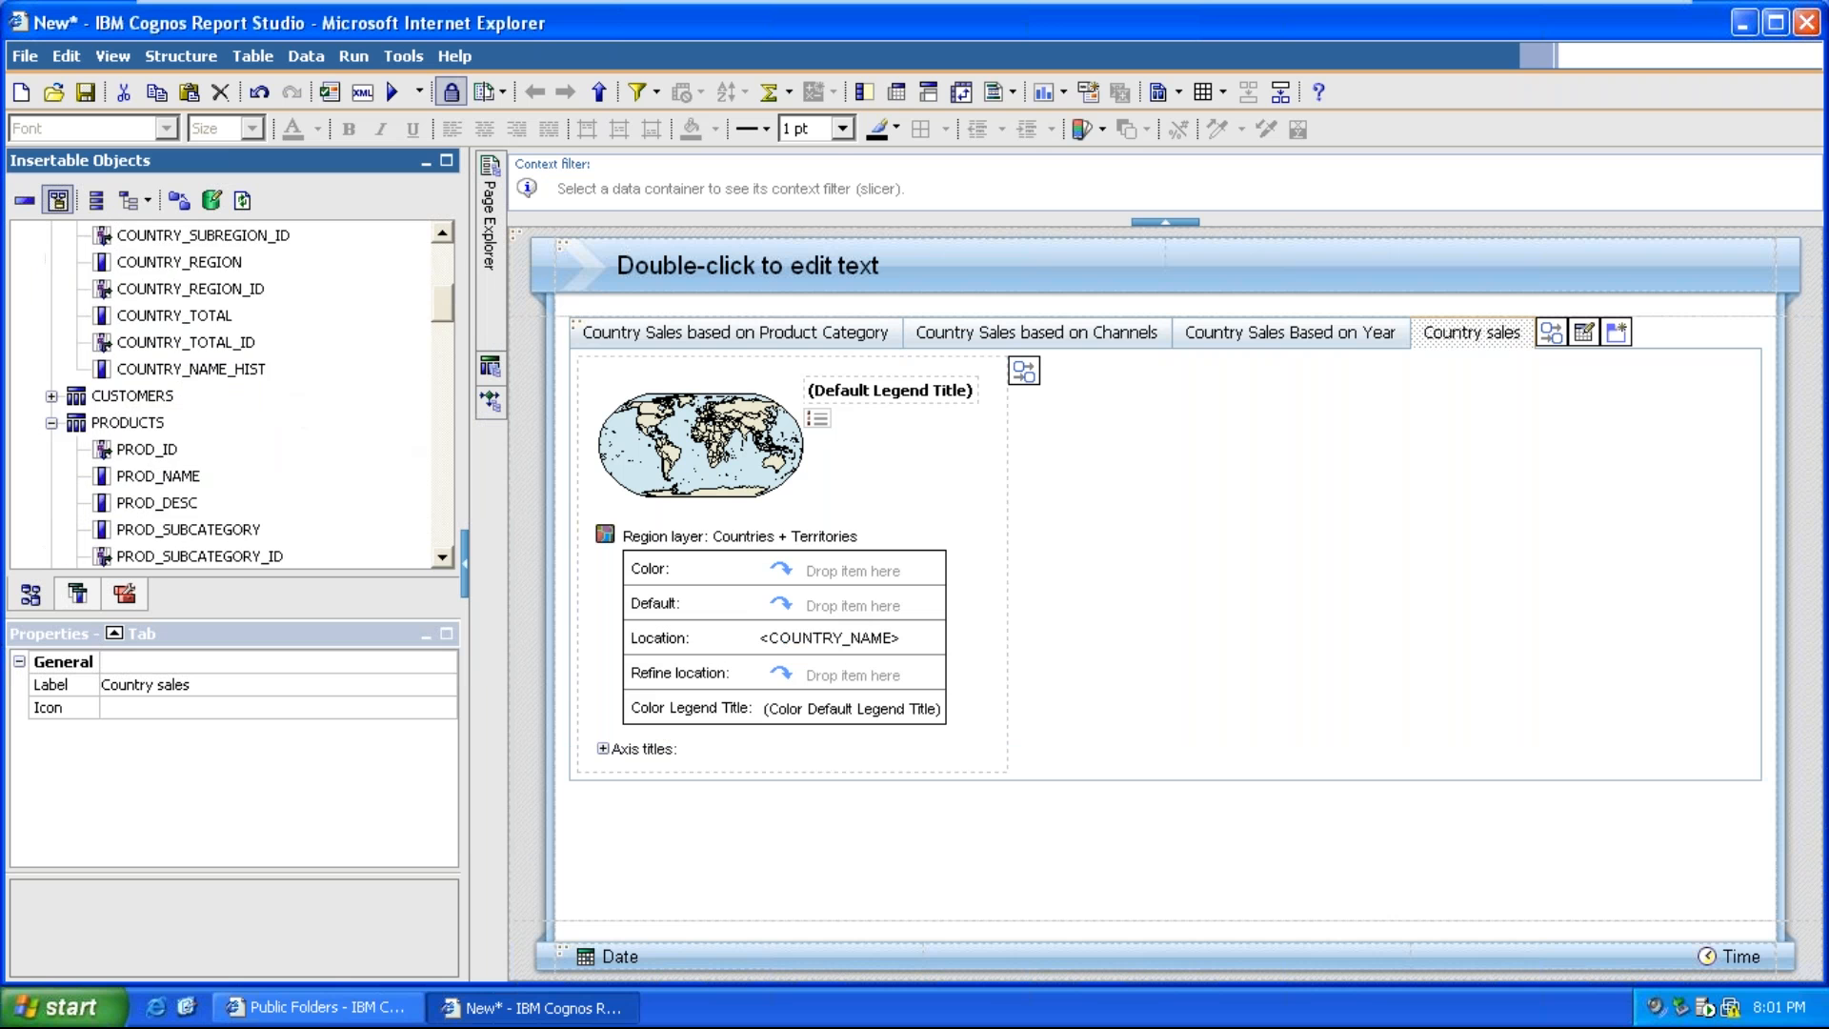
pyautogui.scroll(-6, 296, 397)
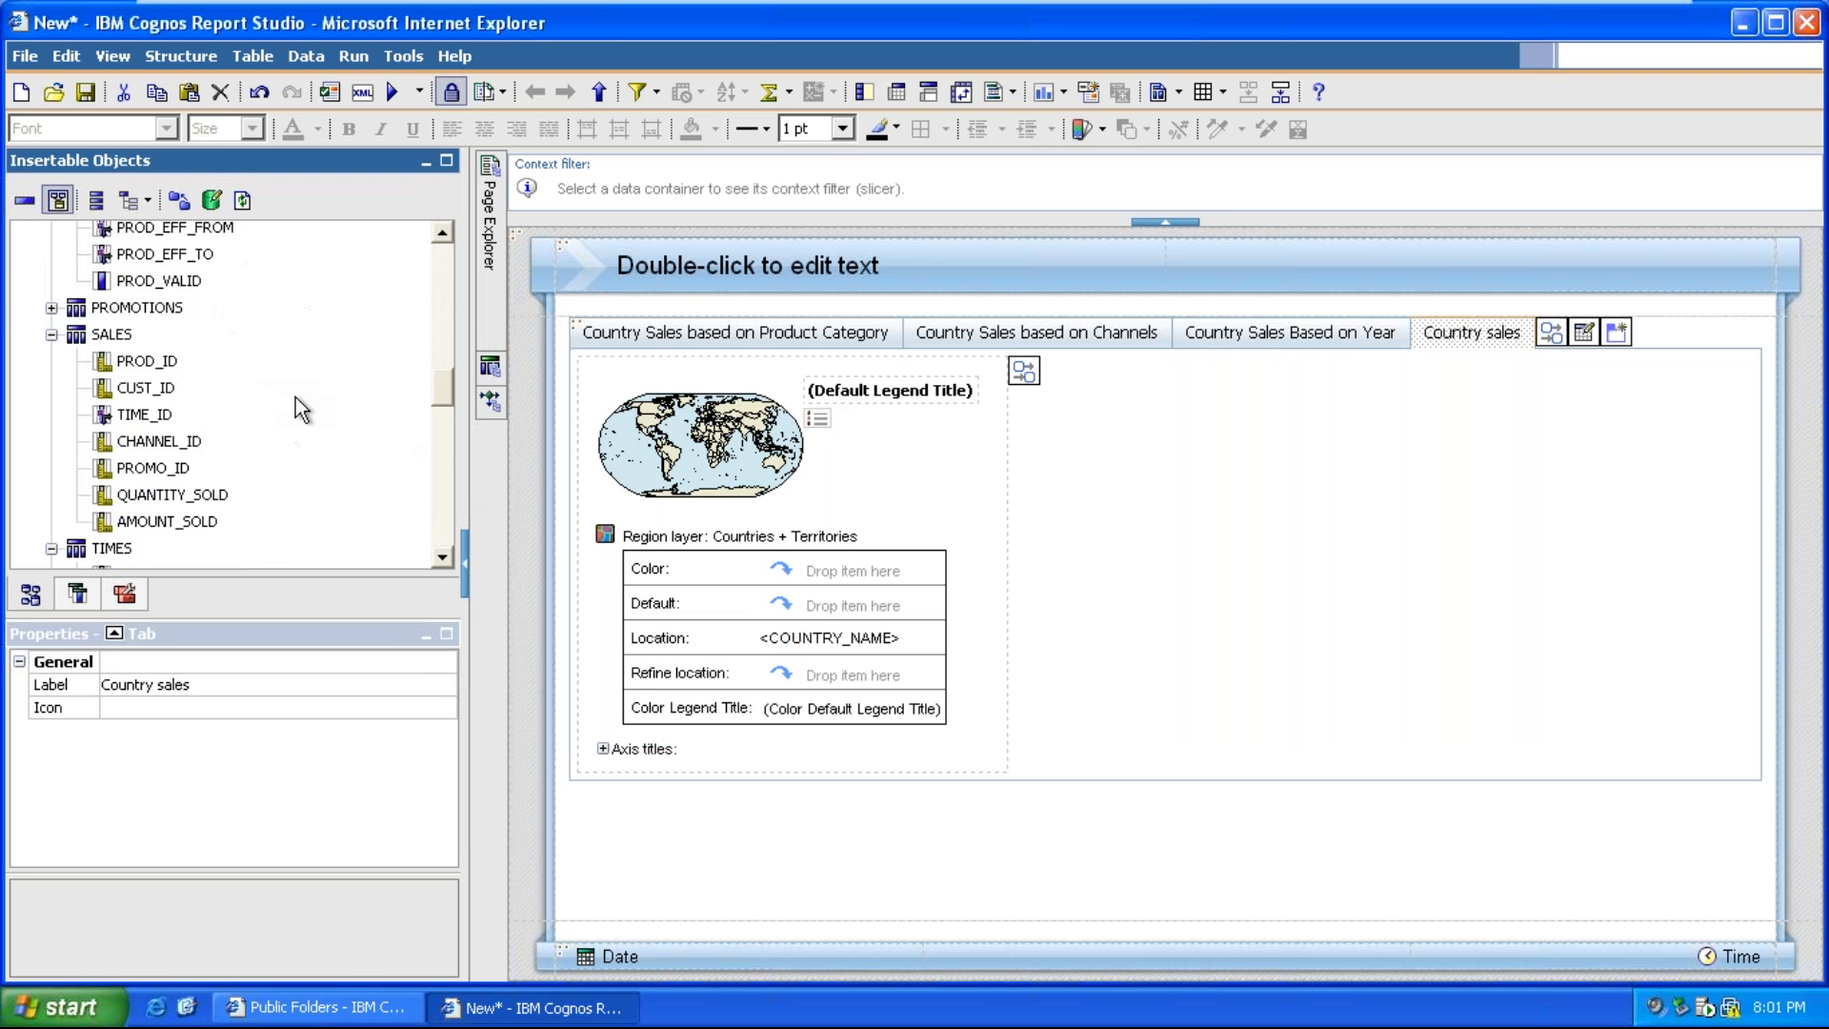
pyautogui.click(186, 524)
pyautogui.moveTo(186, 530); pyautogui.dragTo(792, 569)
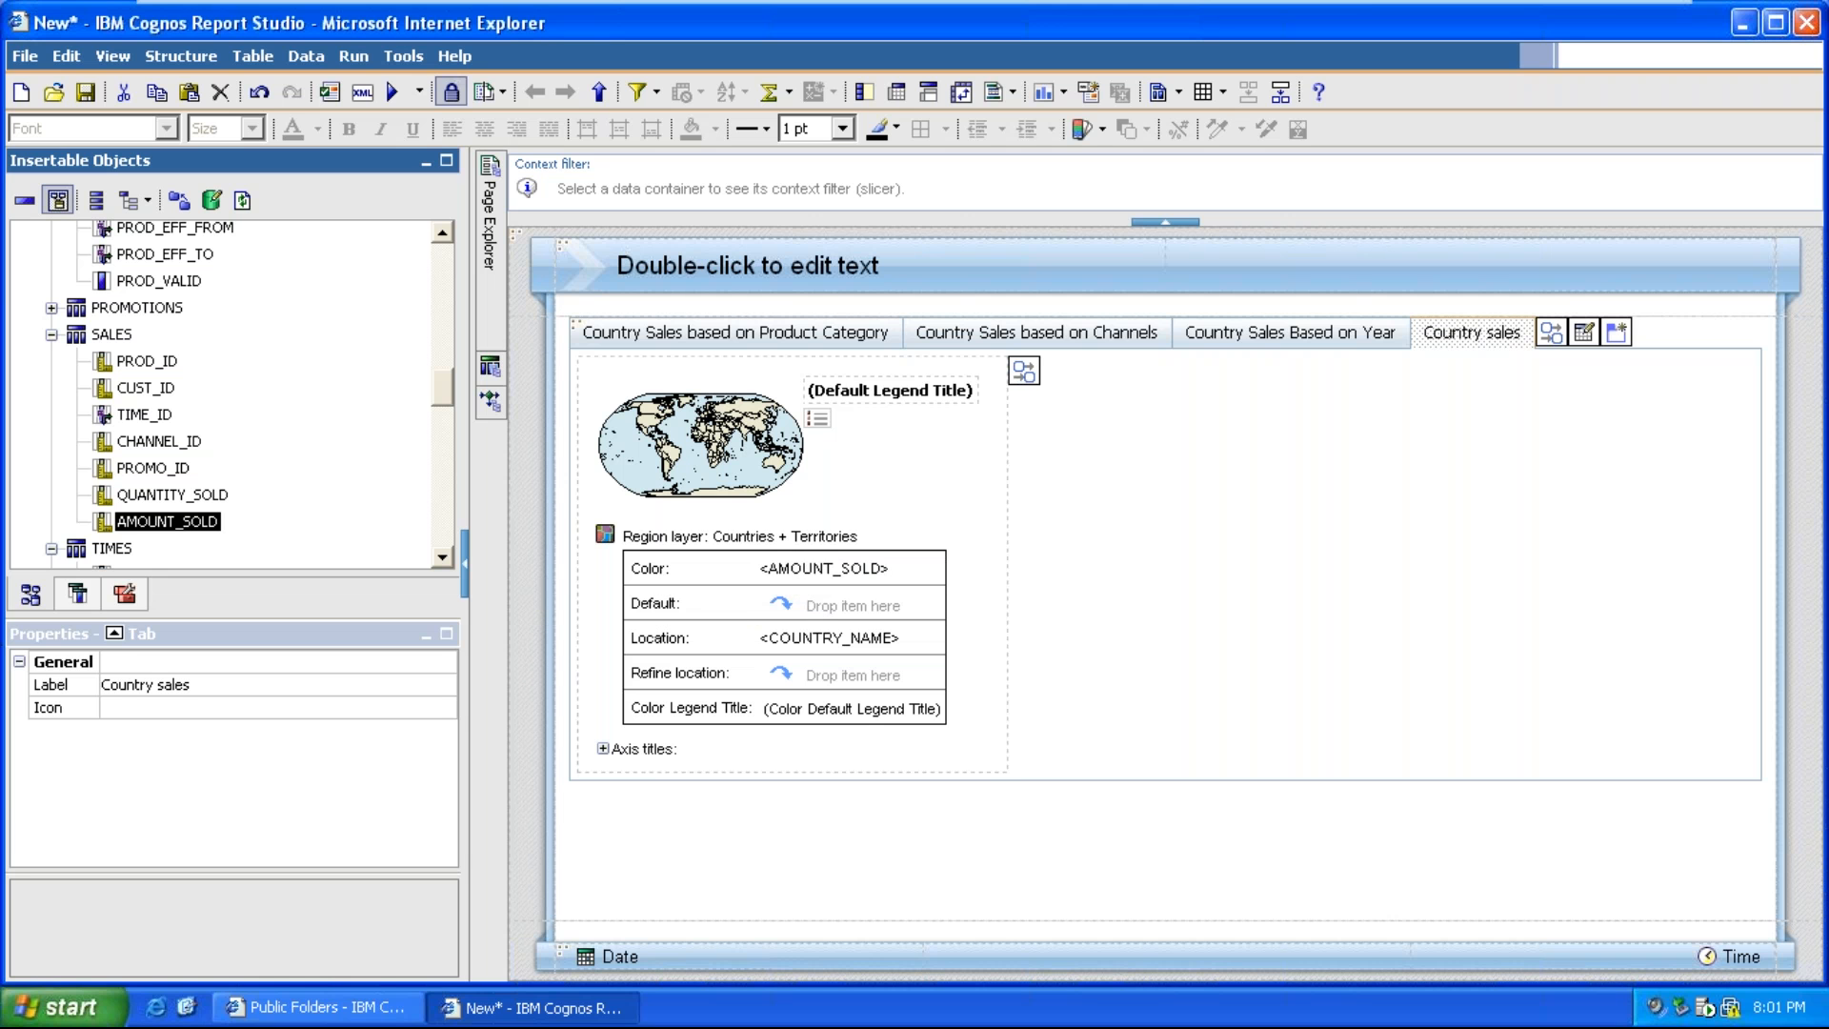
# Create an active report variable named Country from the interactive behavior of the list in the Country Sales based on Product Category tab
pyautogui.click(682, 335)
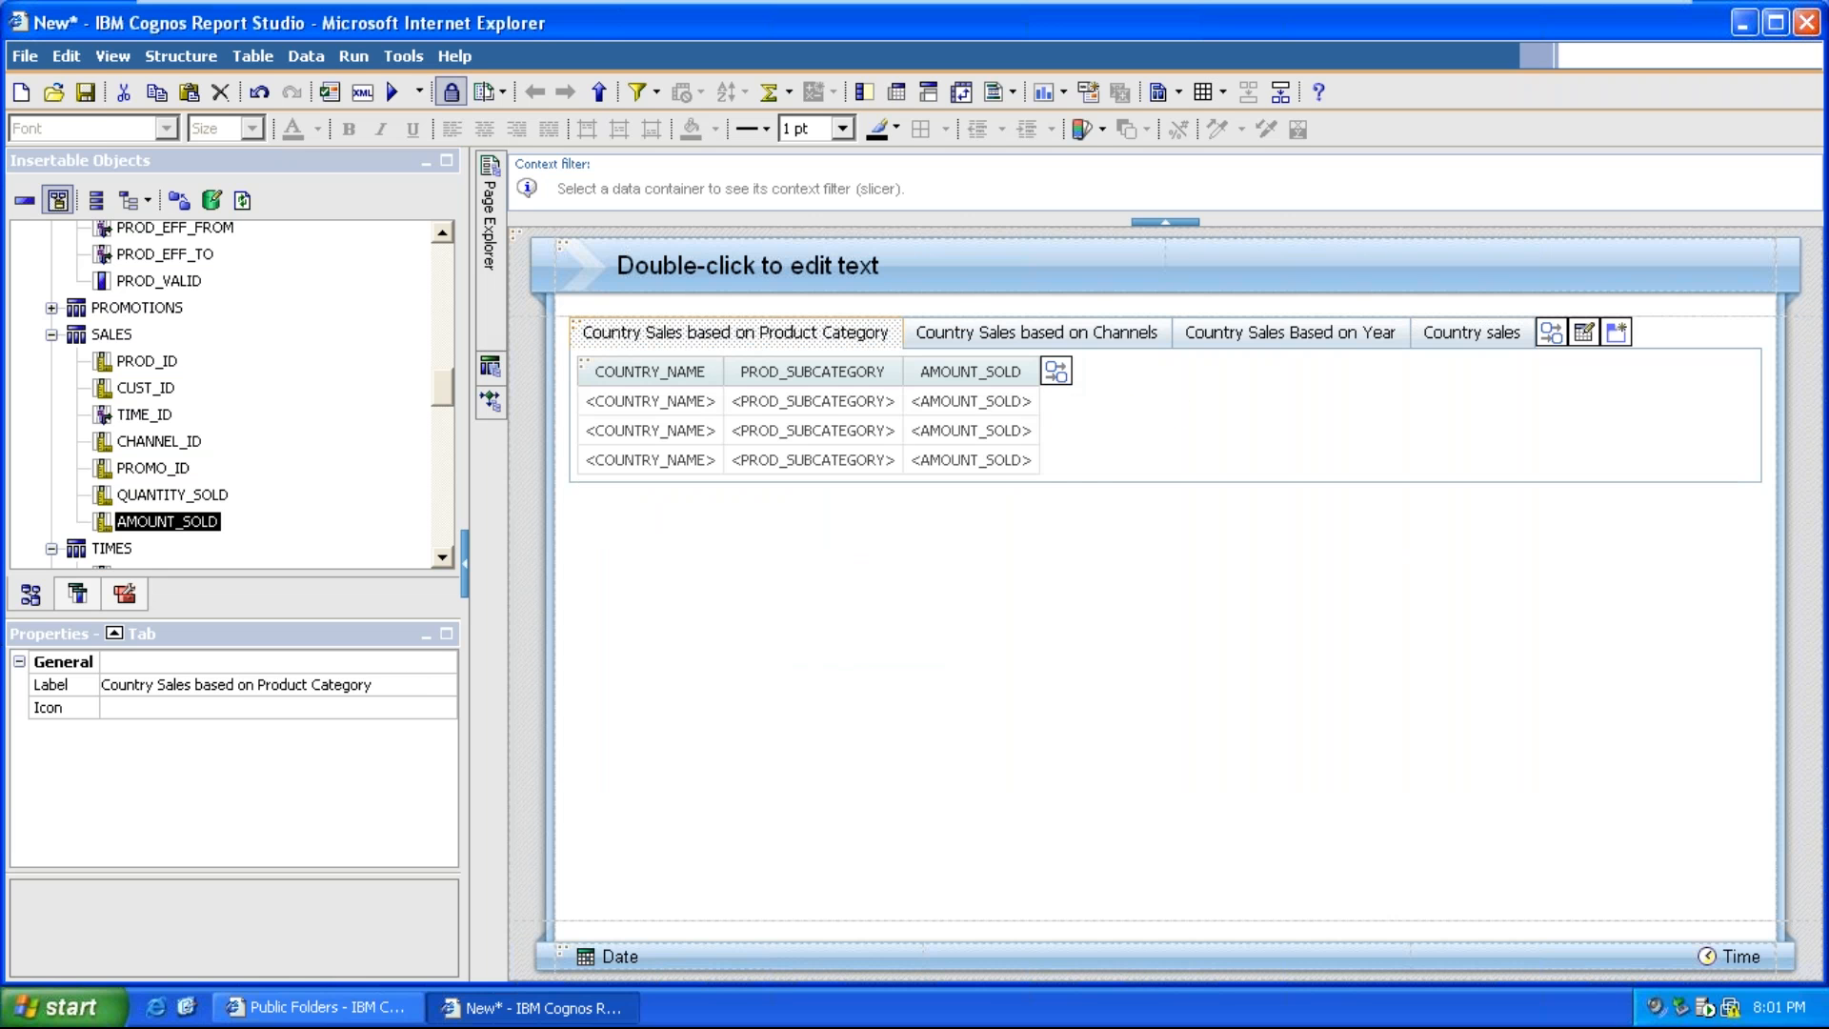
pyautogui.click(1055, 371)
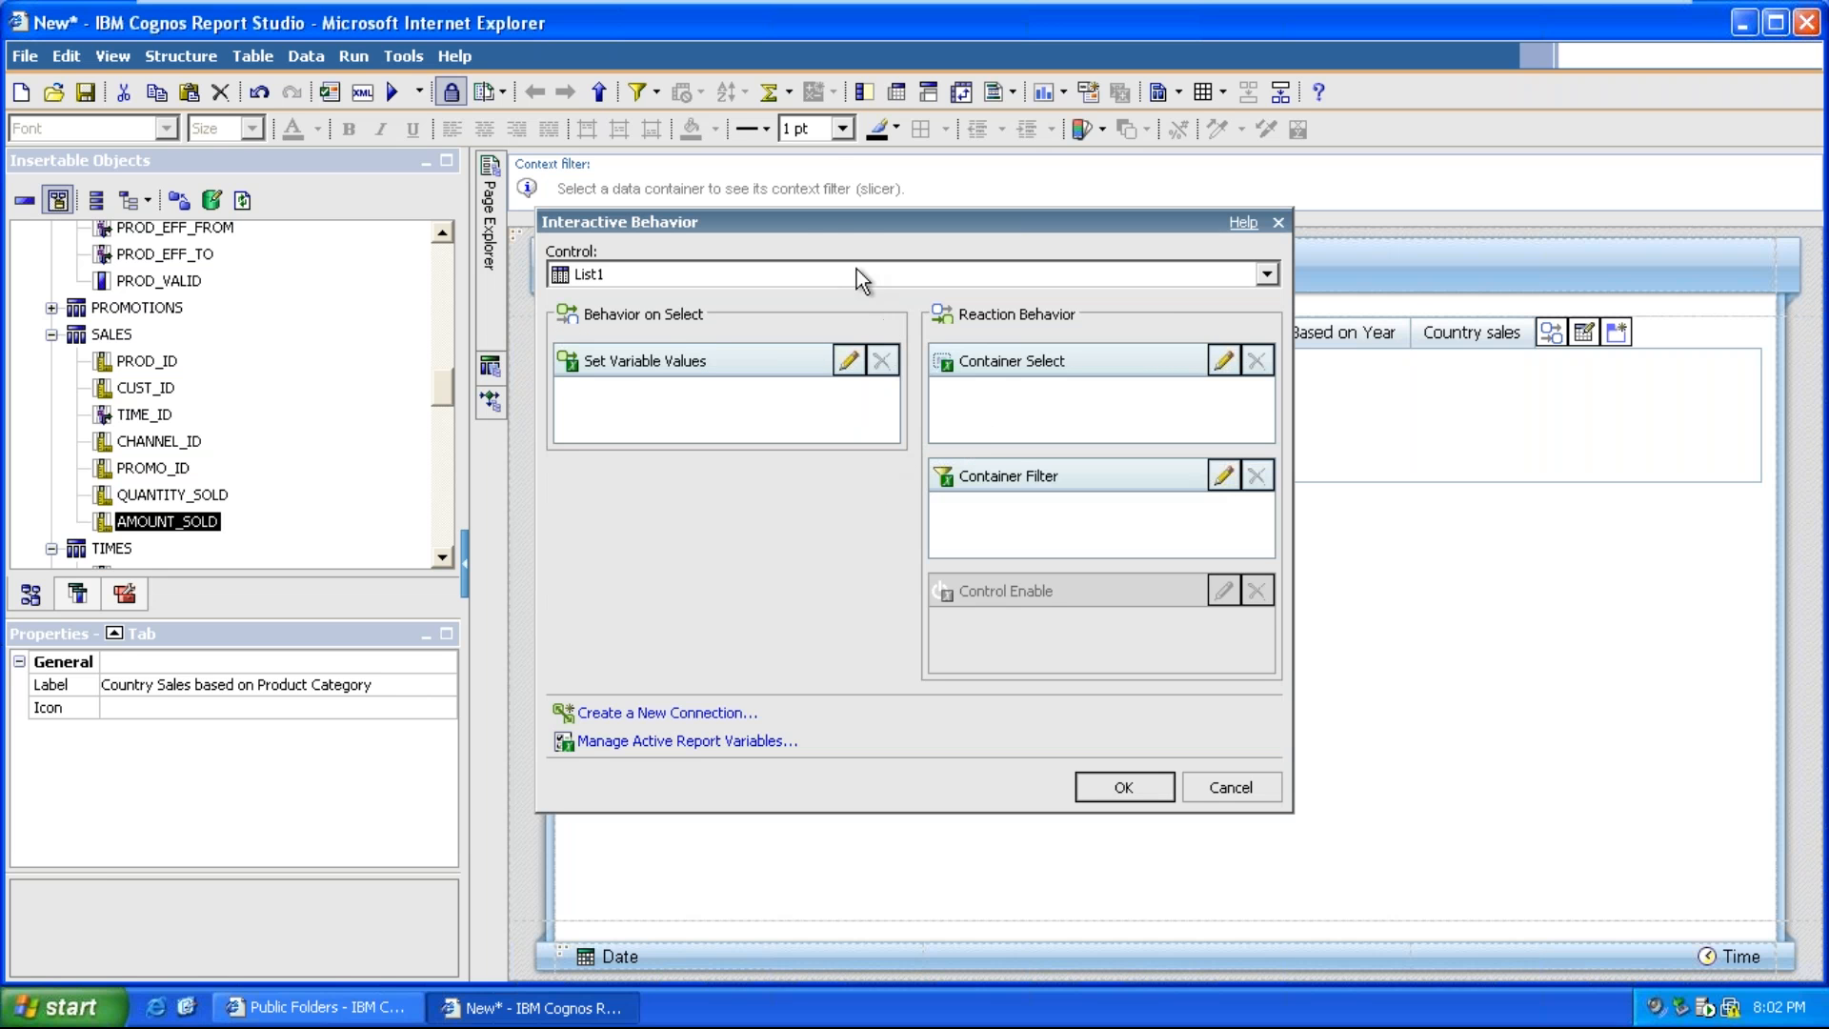
pyautogui.moveTo(826, 221); pyautogui.dragTo(807, 107)
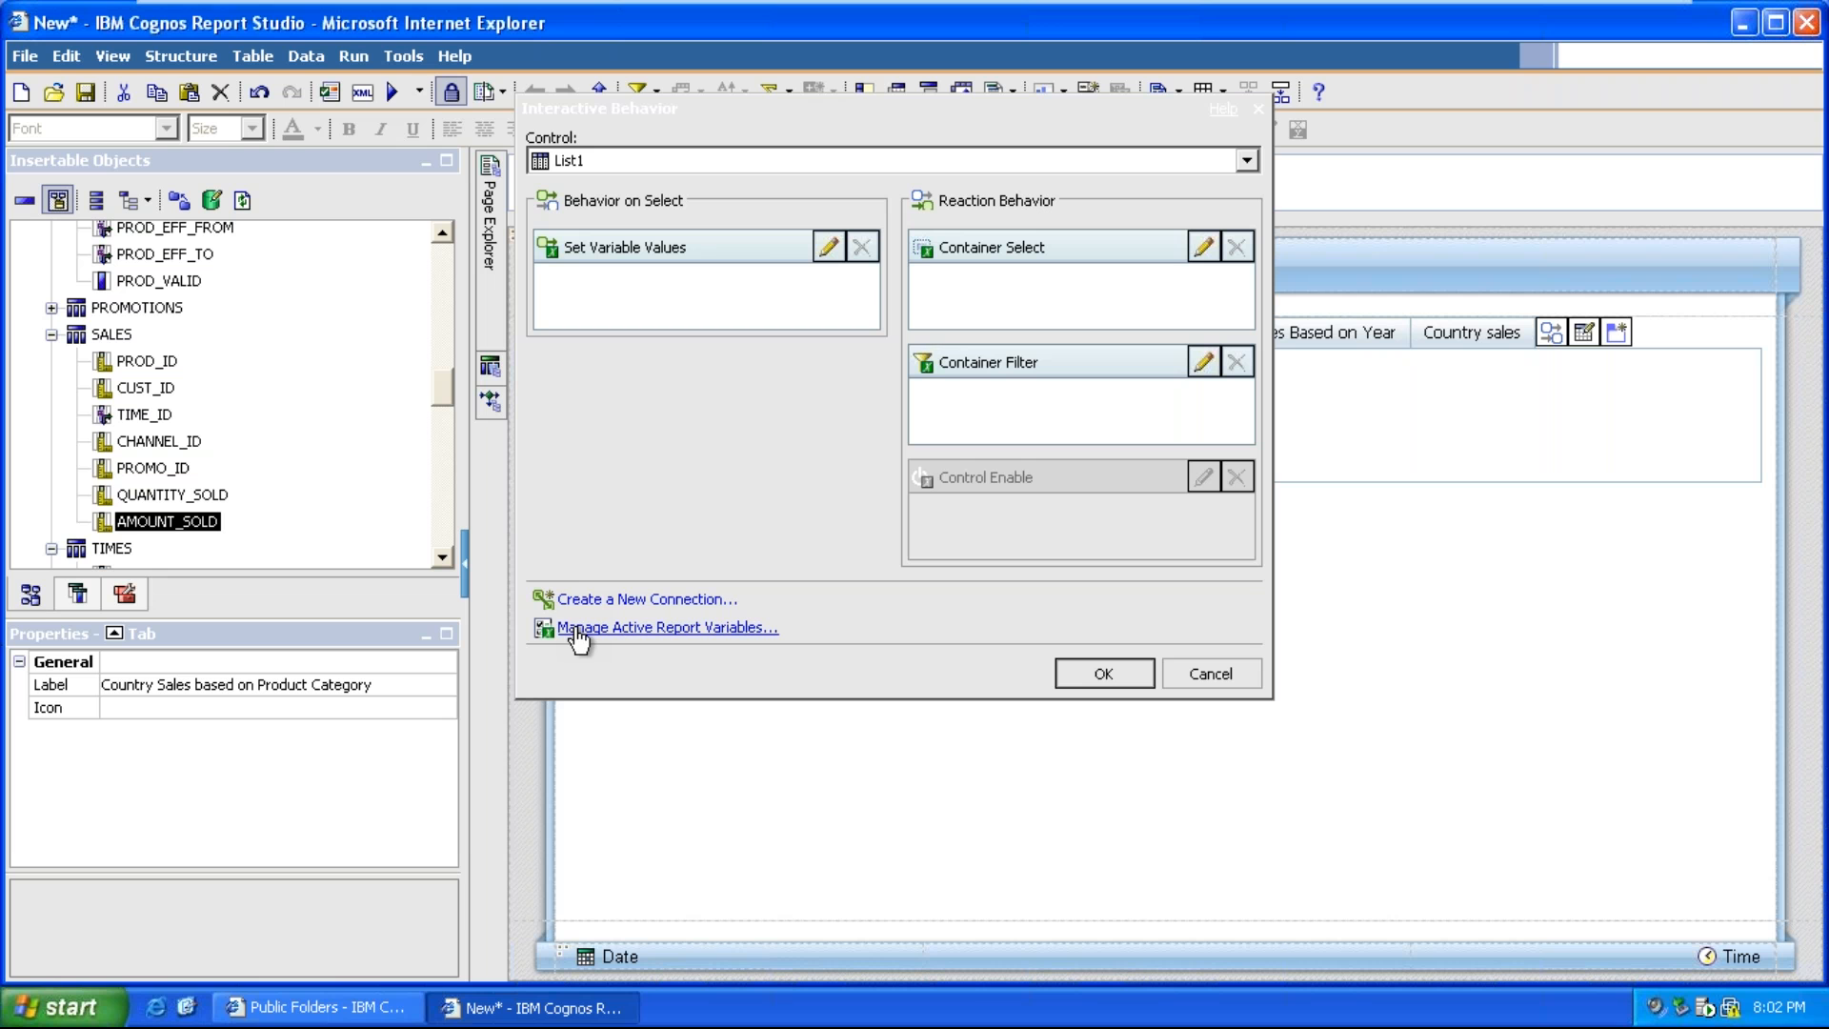
pyautogui.click(578, 628)
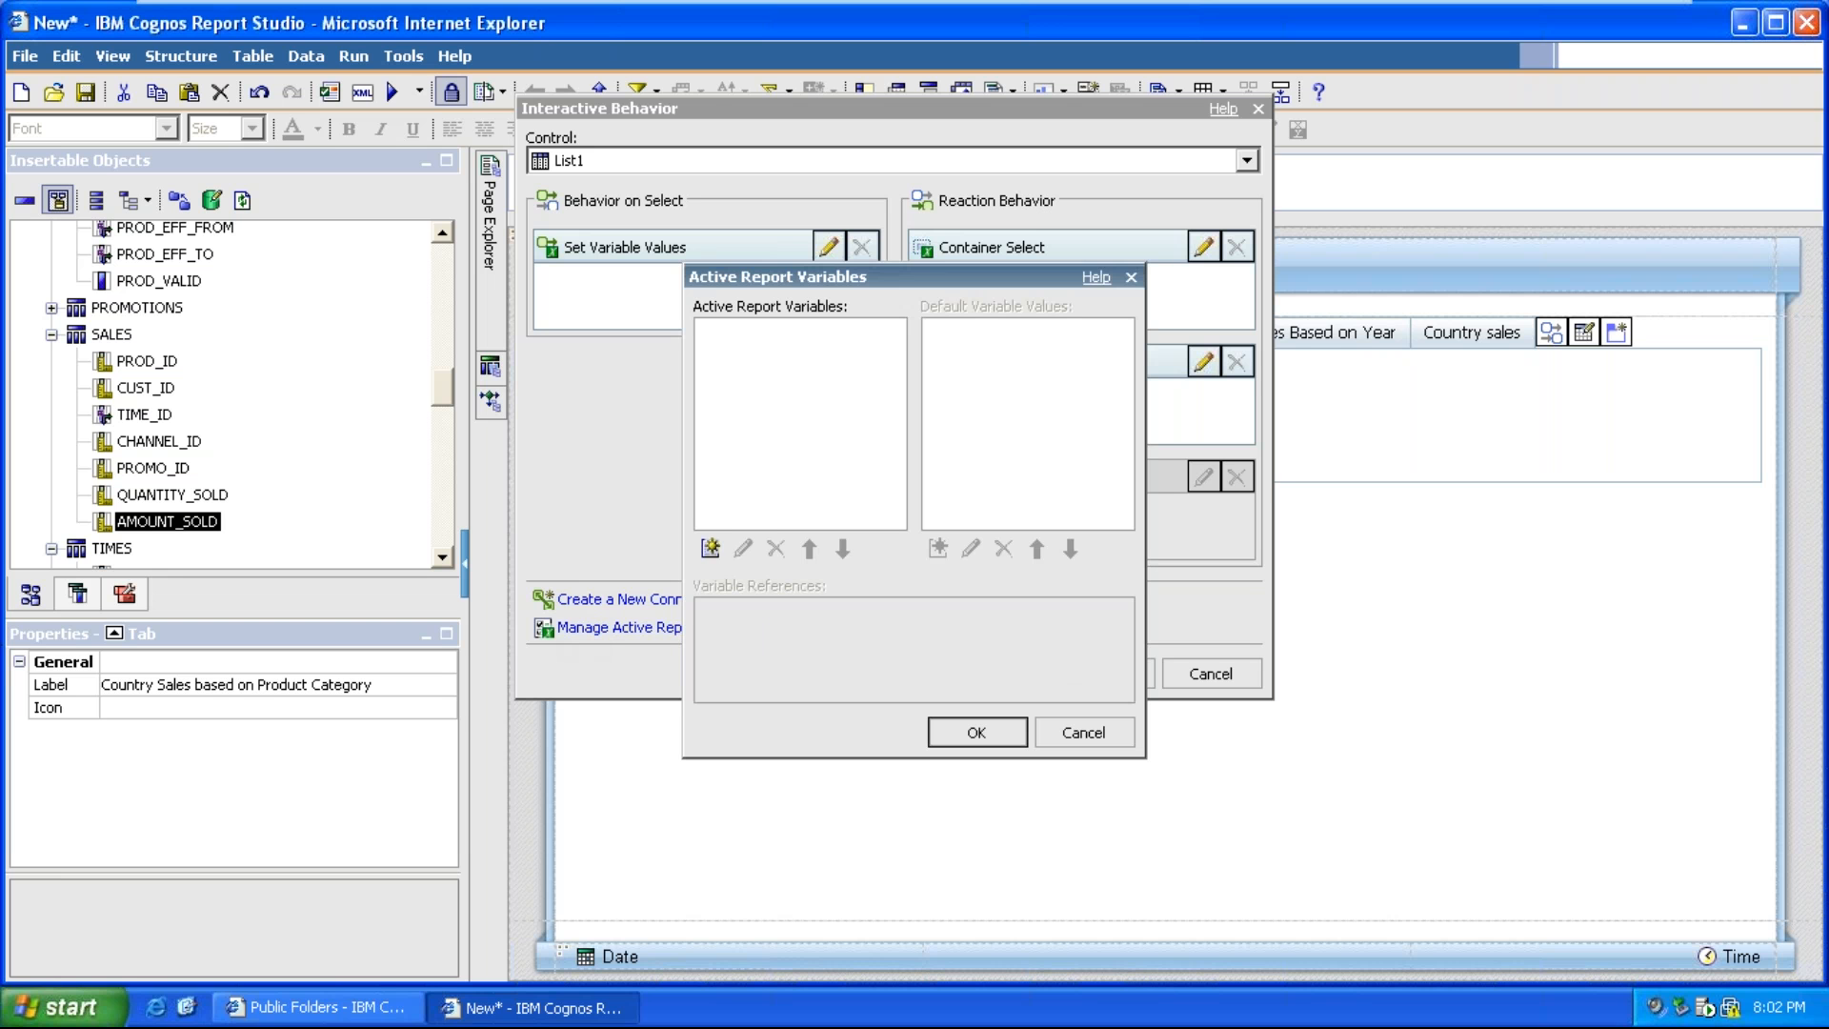
pyautogui.click(713, 556)
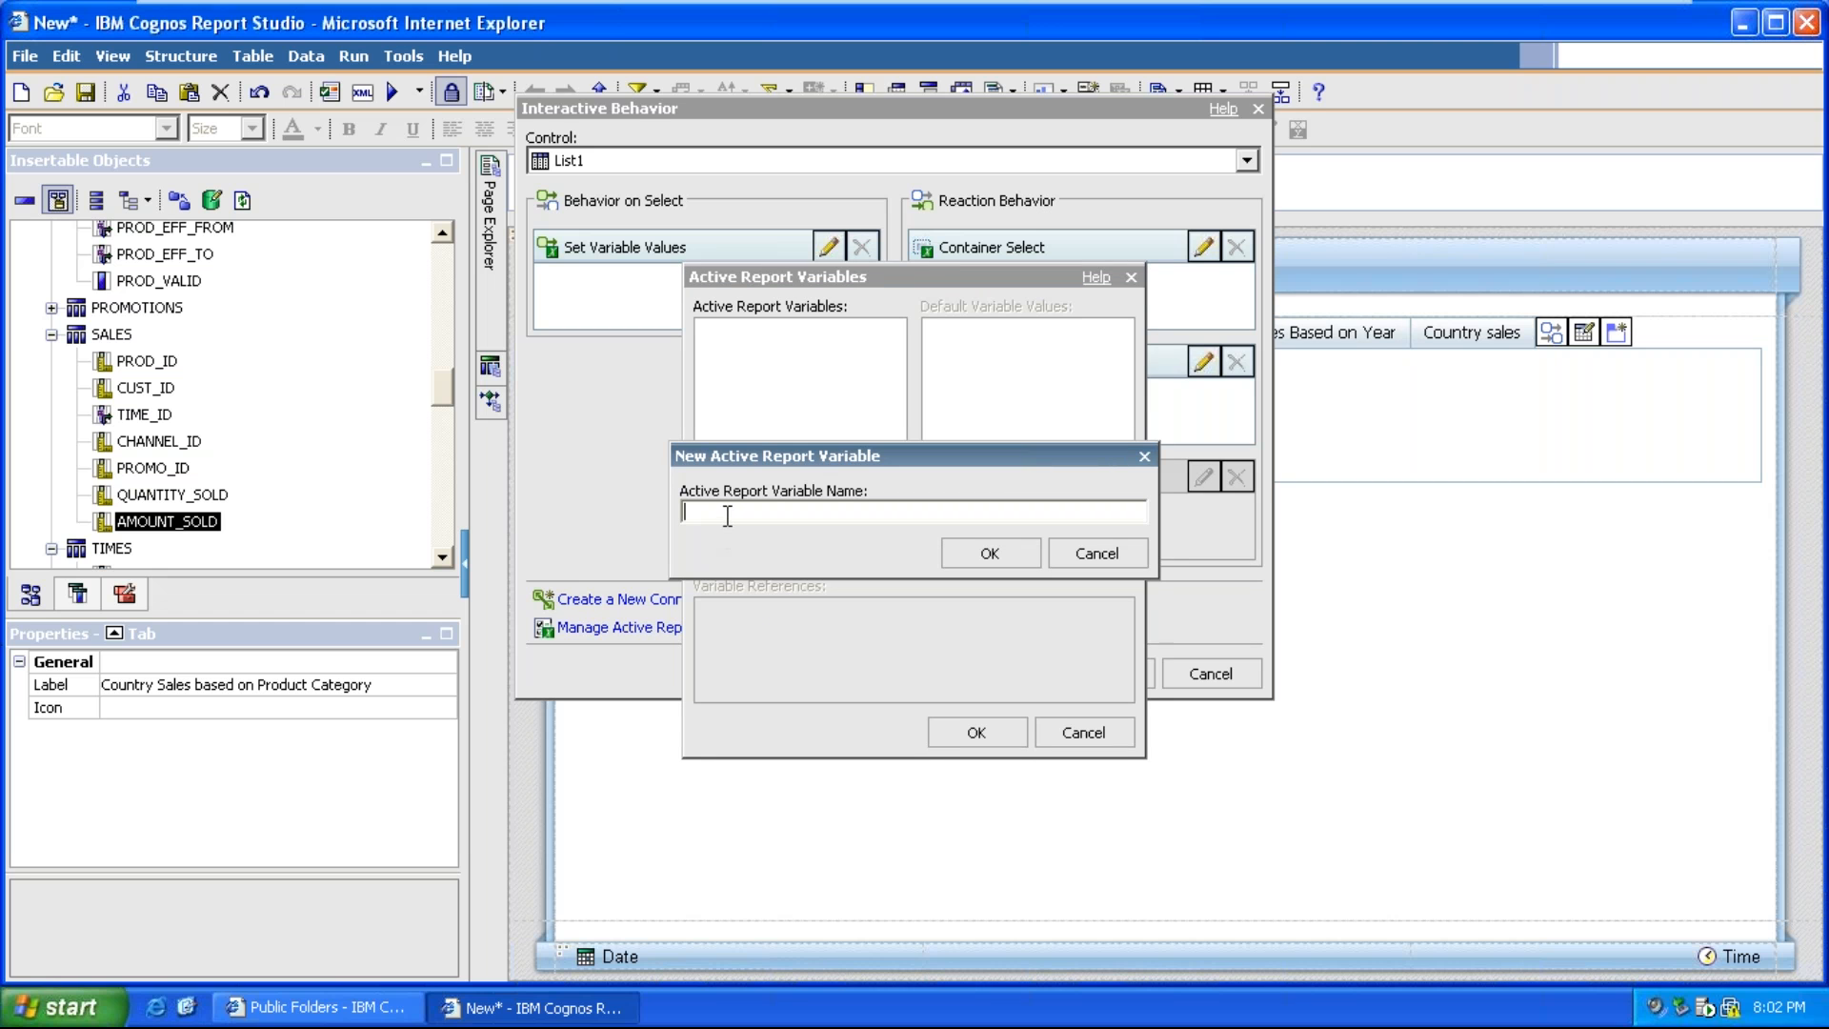
pyautogui.write('Country')
pyautogui.click(945, 549)
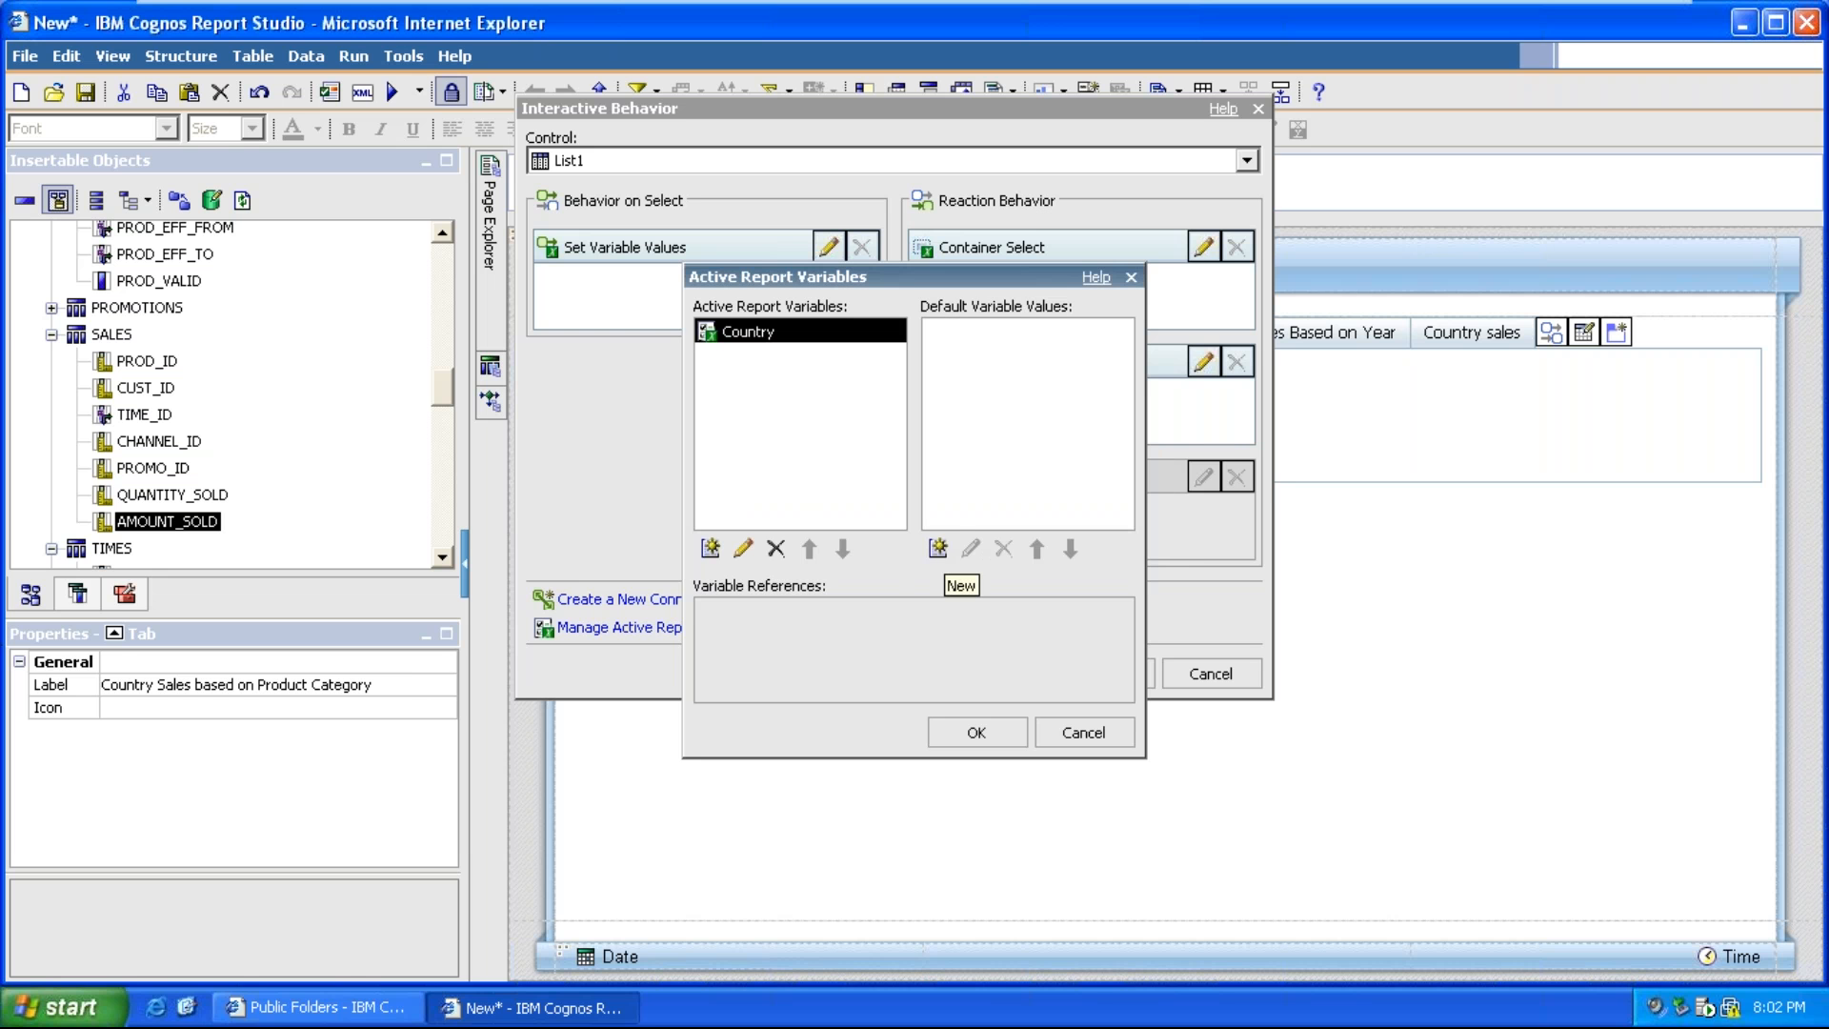
# Add United States and United Kingdom as default values of the Country variable
pyautogui.click(935, 550)
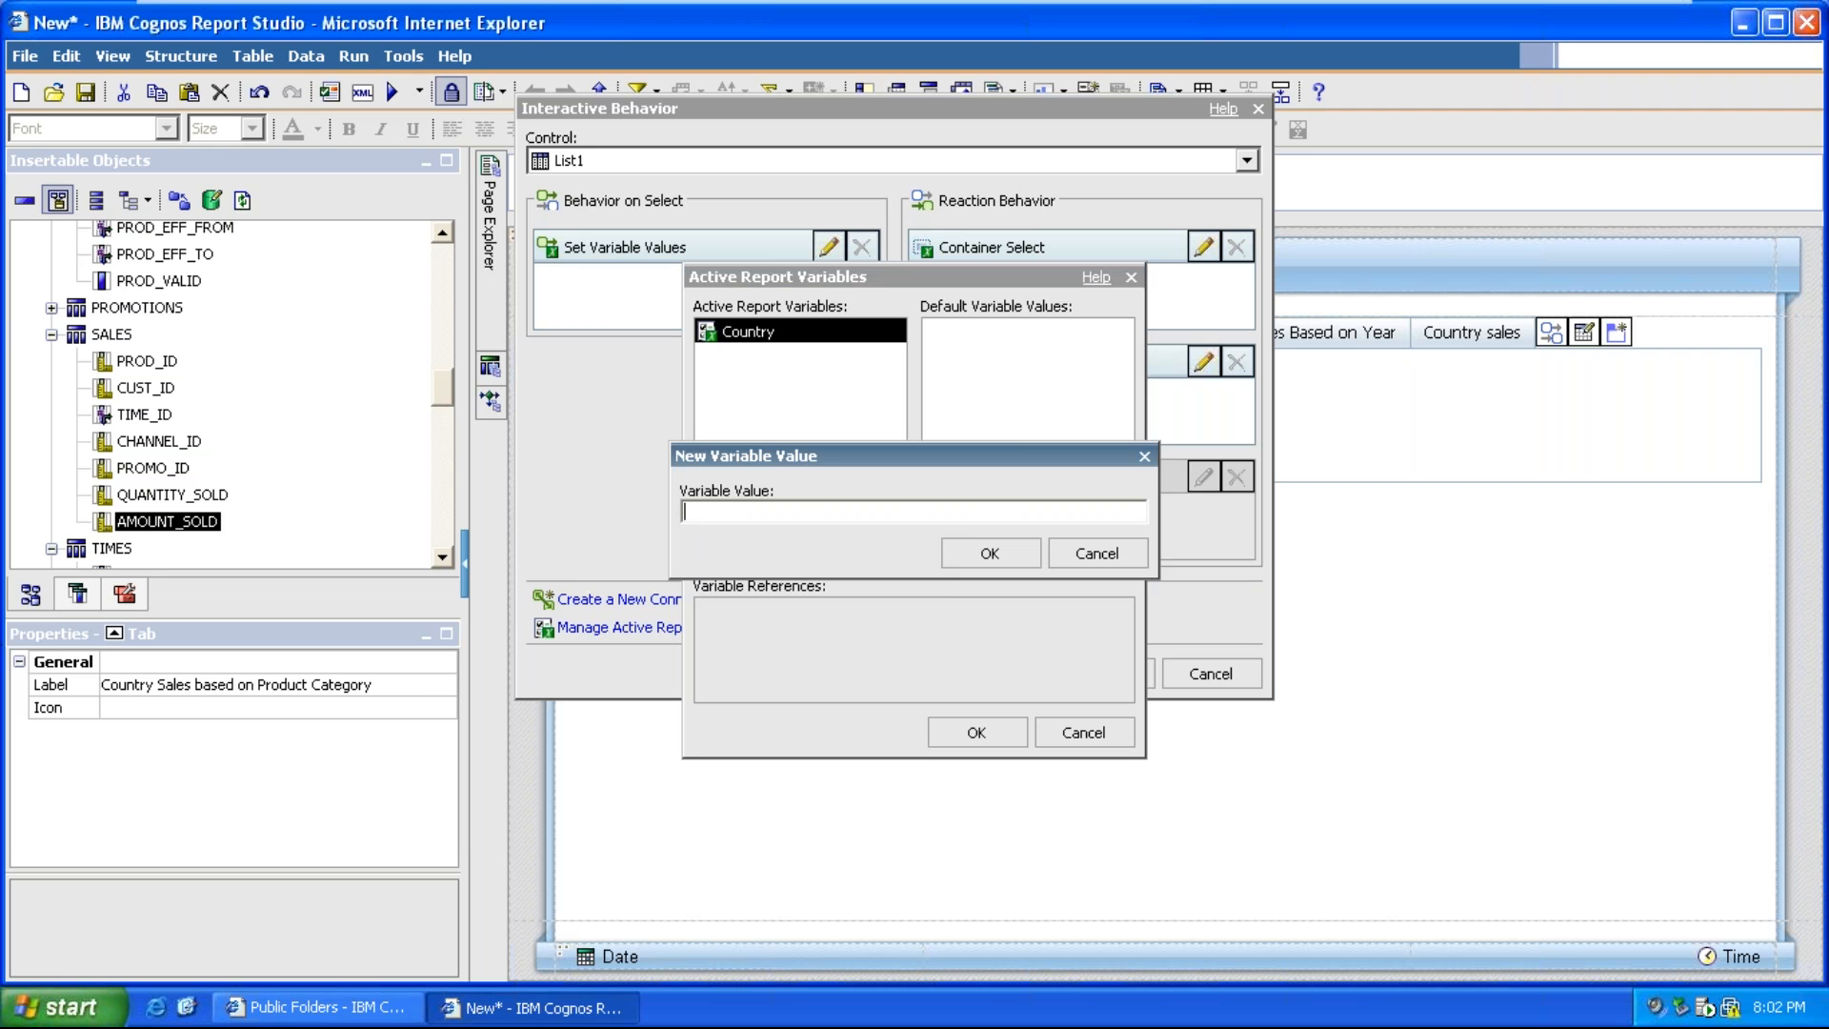
pyautogui.write('United States')
pyautogui.press('Return')
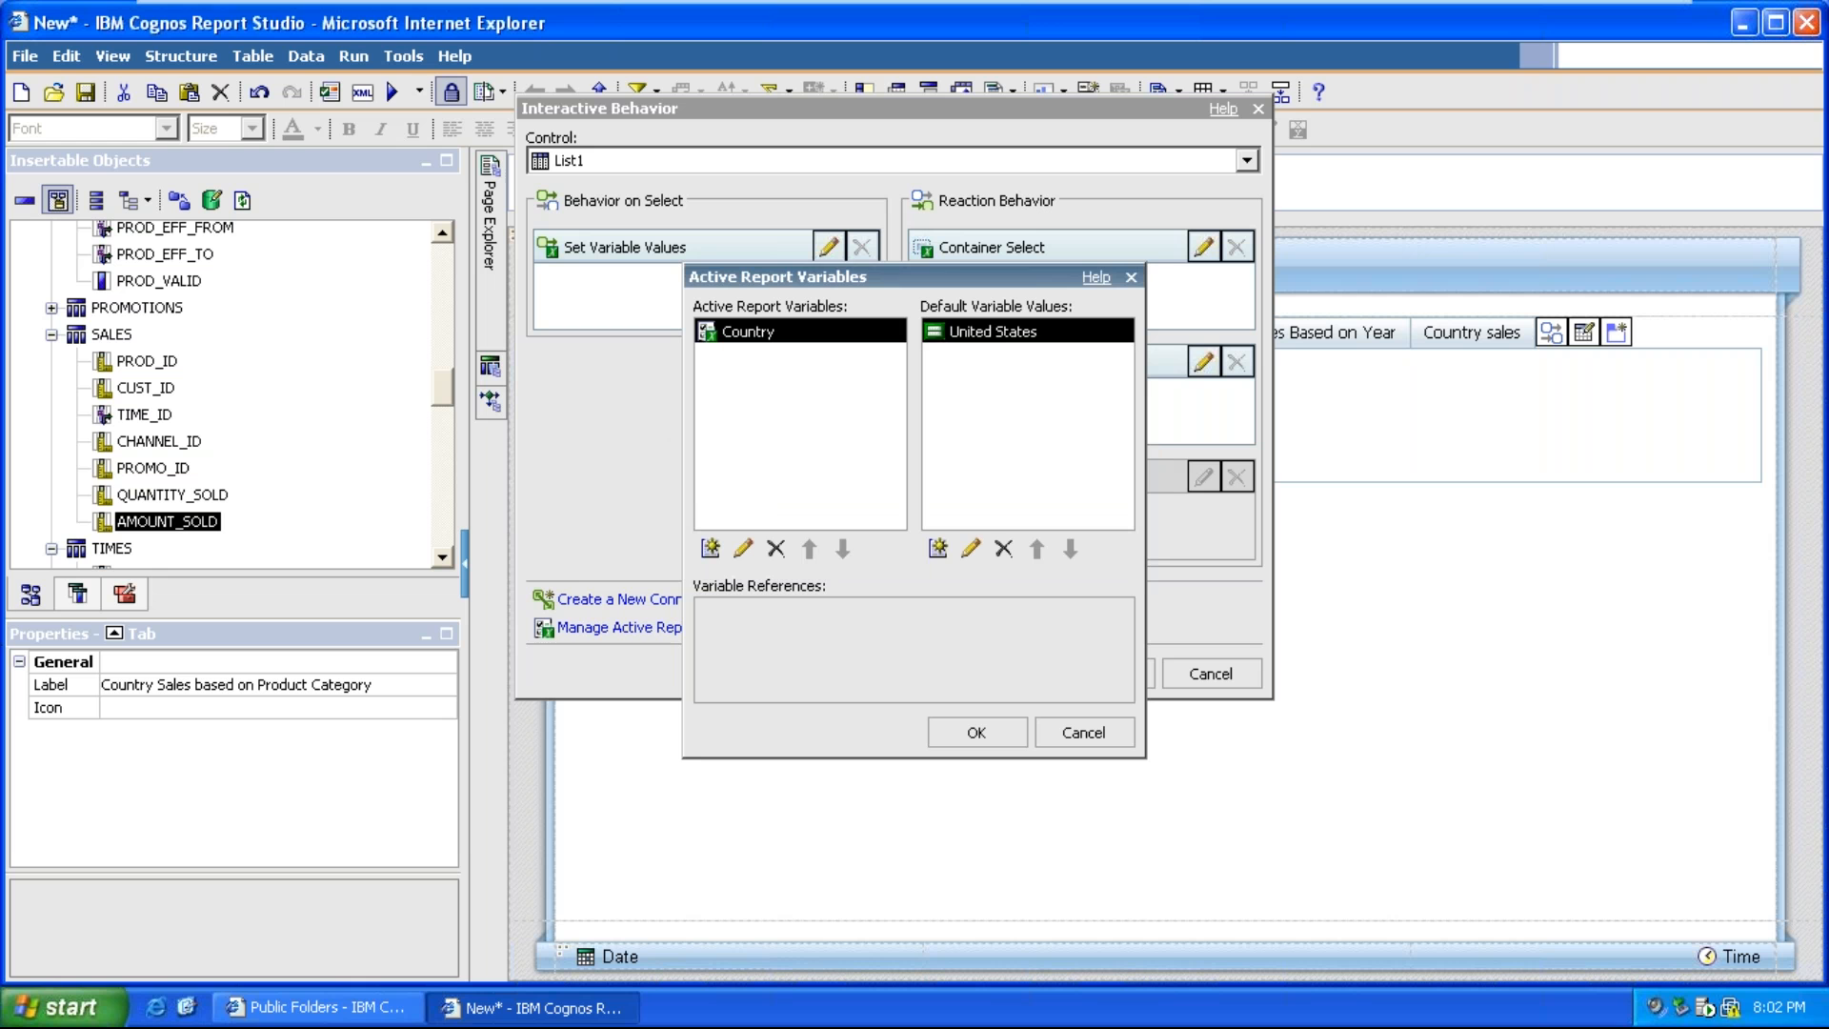
pyautogui.click(937, 548)
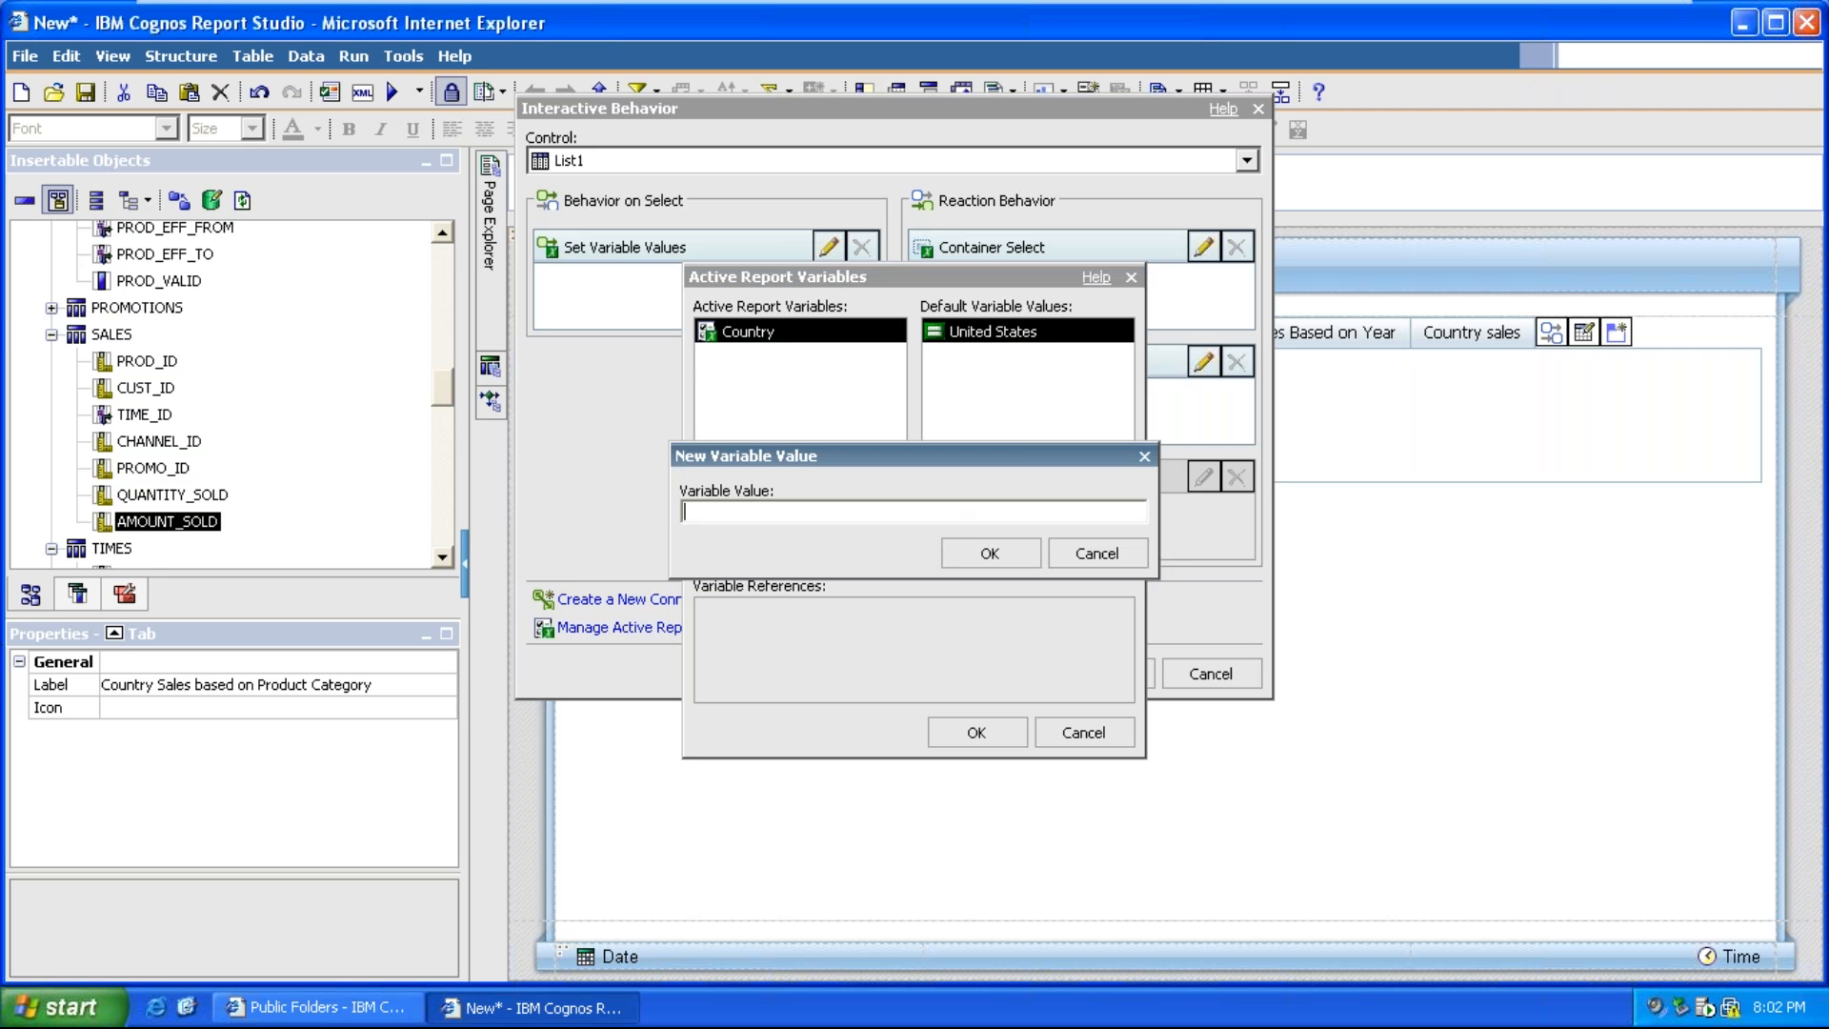
pyautogui.write('United Kingdom')
pyautogui.click(973, 552)
# Add Australia and Canada as further default values of the Country variable and accept the variable definitions
pyautogui.click(937, 549)
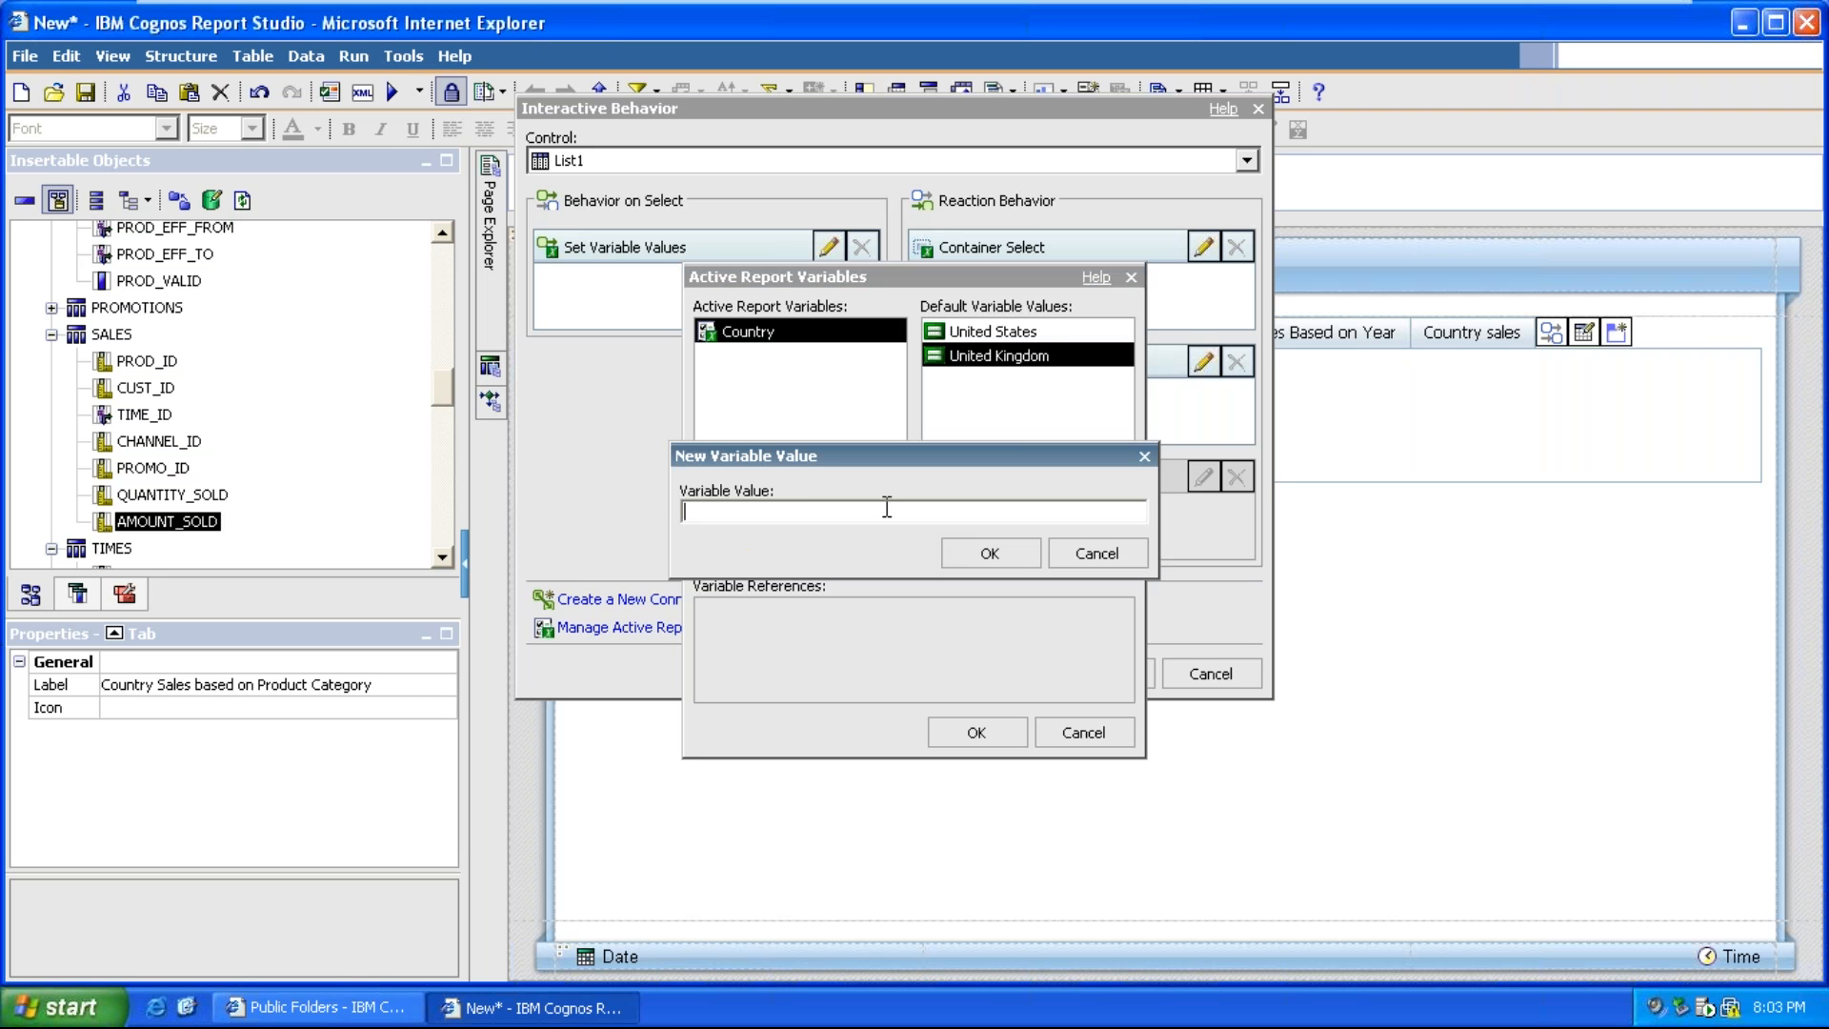
pyautogui.write('Australia')
pyautogui.click(1007, 562)
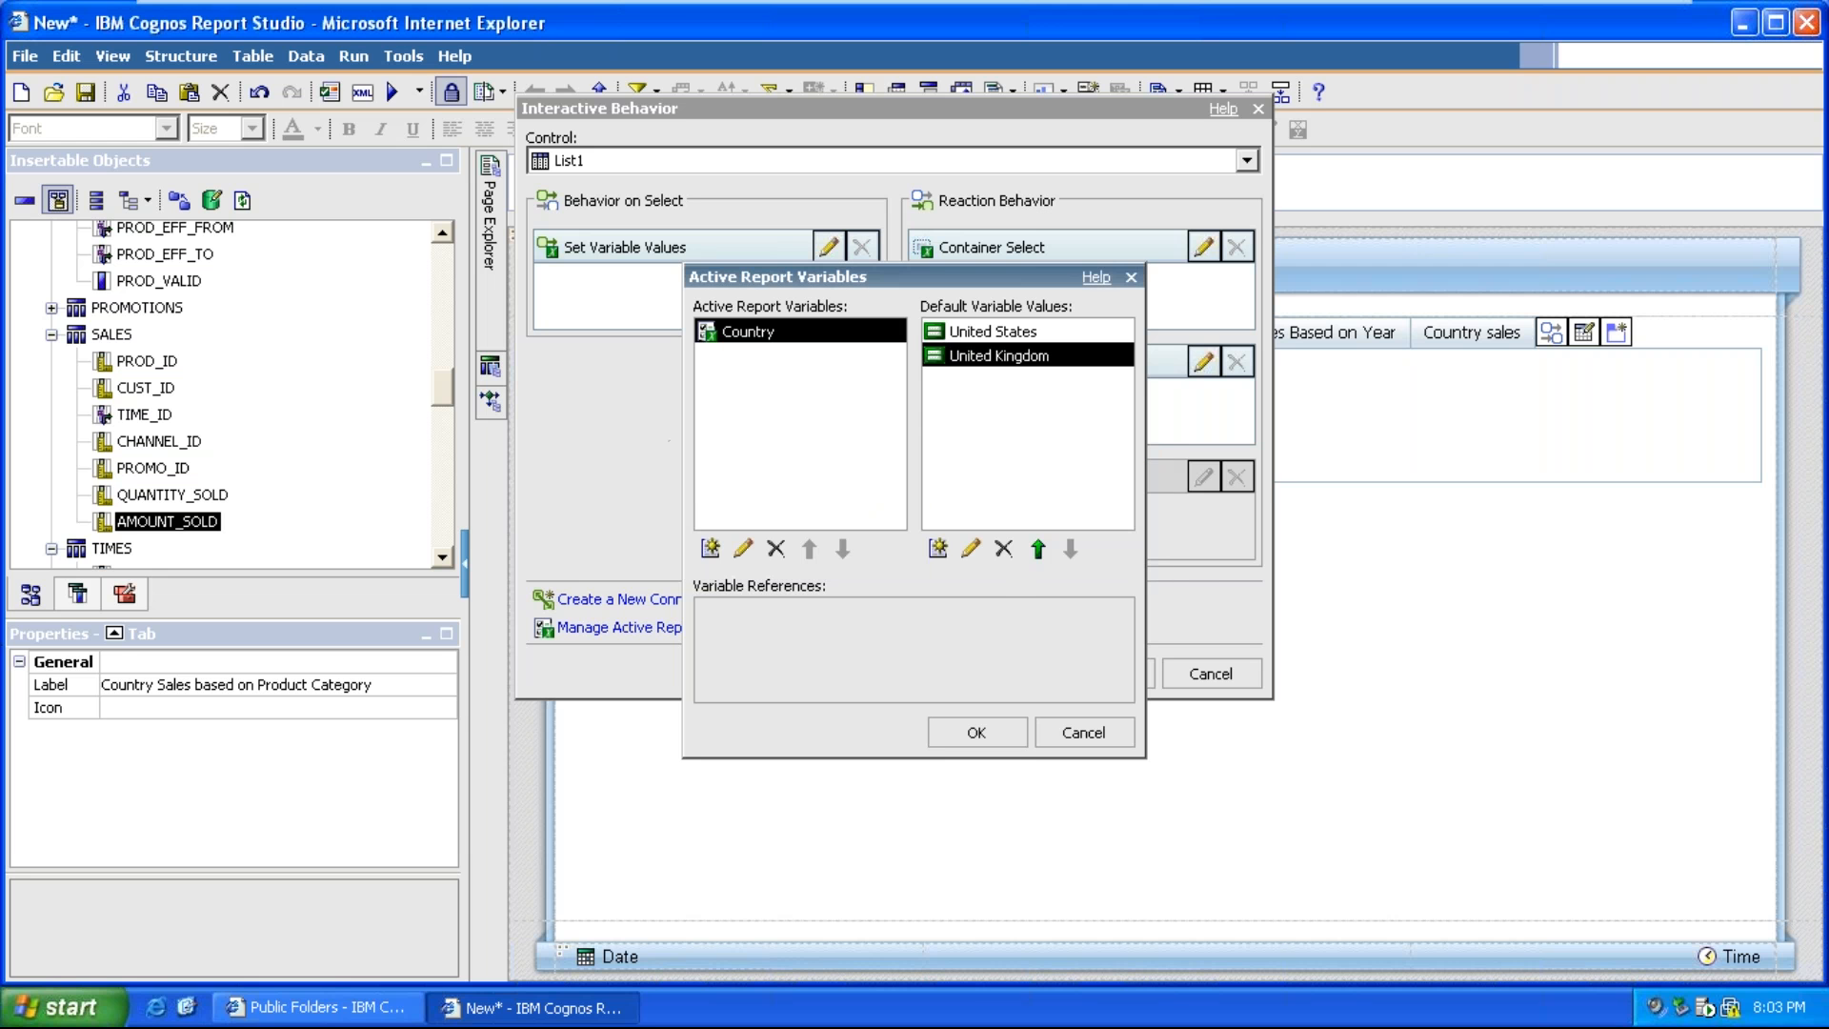
pyautogui.click(930, 554)
pyautogui.write('C')
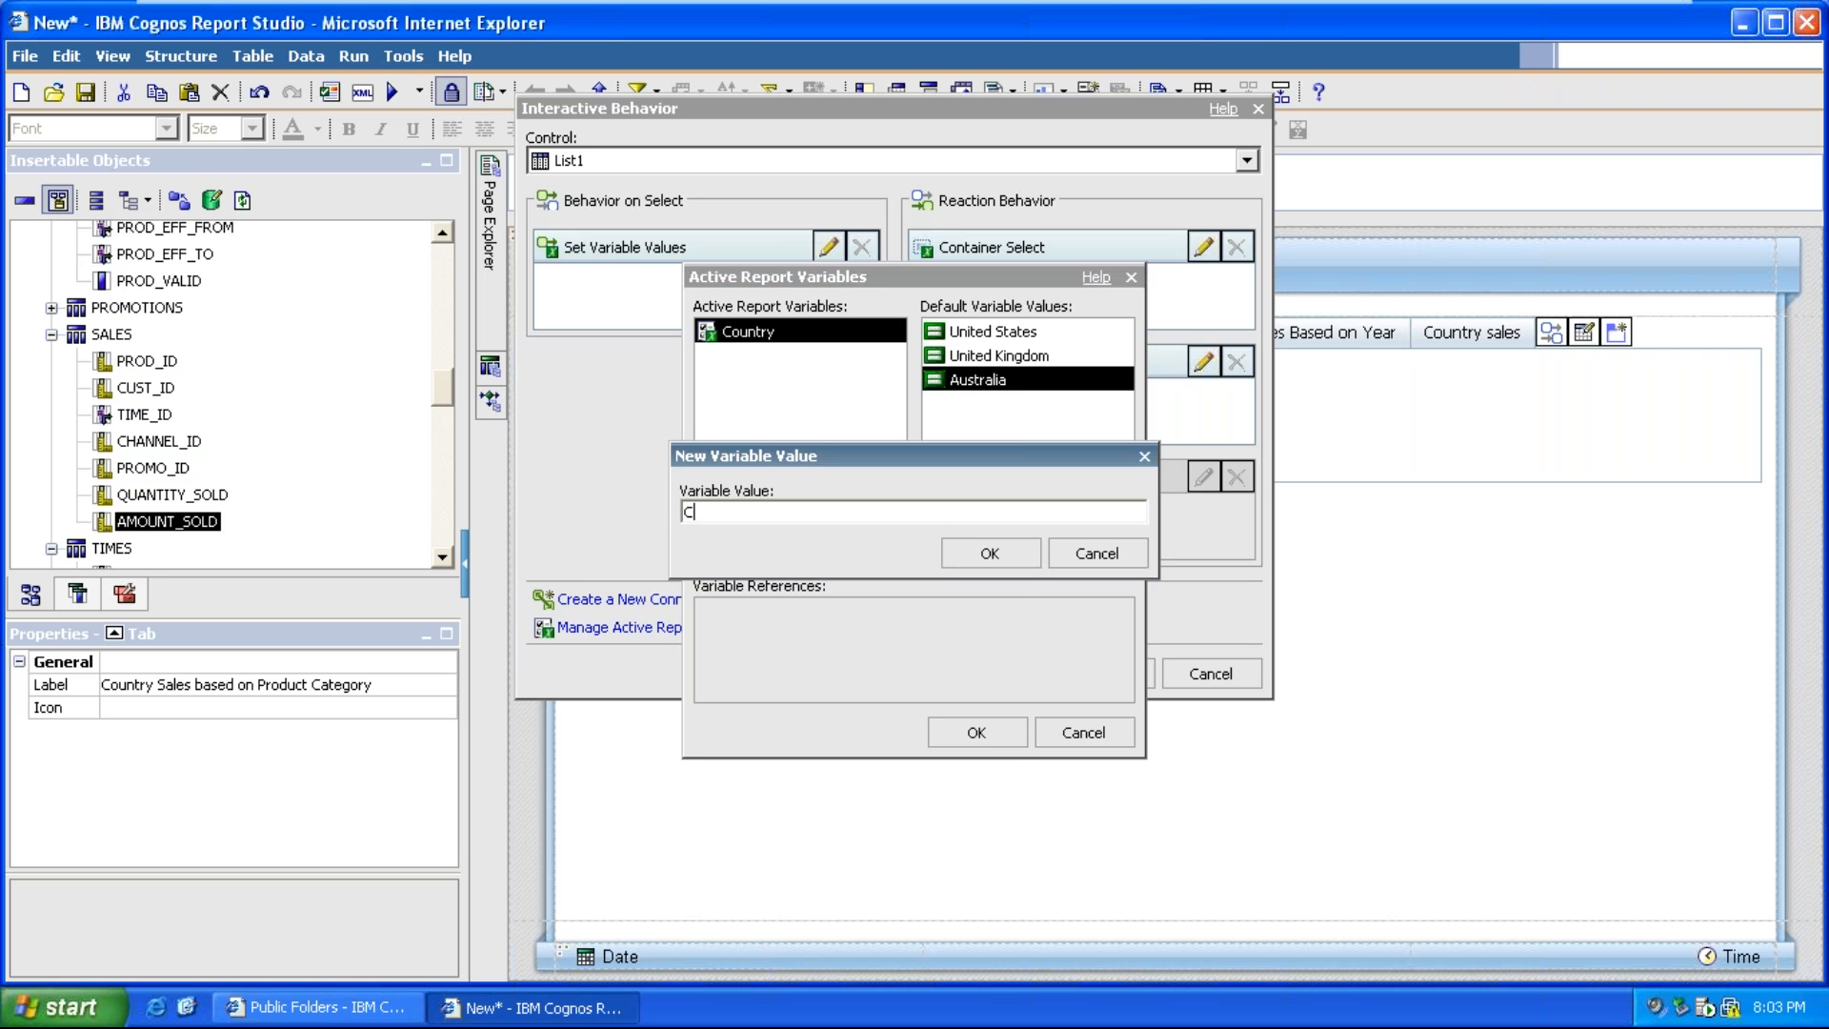
pyautogui.write('anada')
pyautogui.click(989, 545)
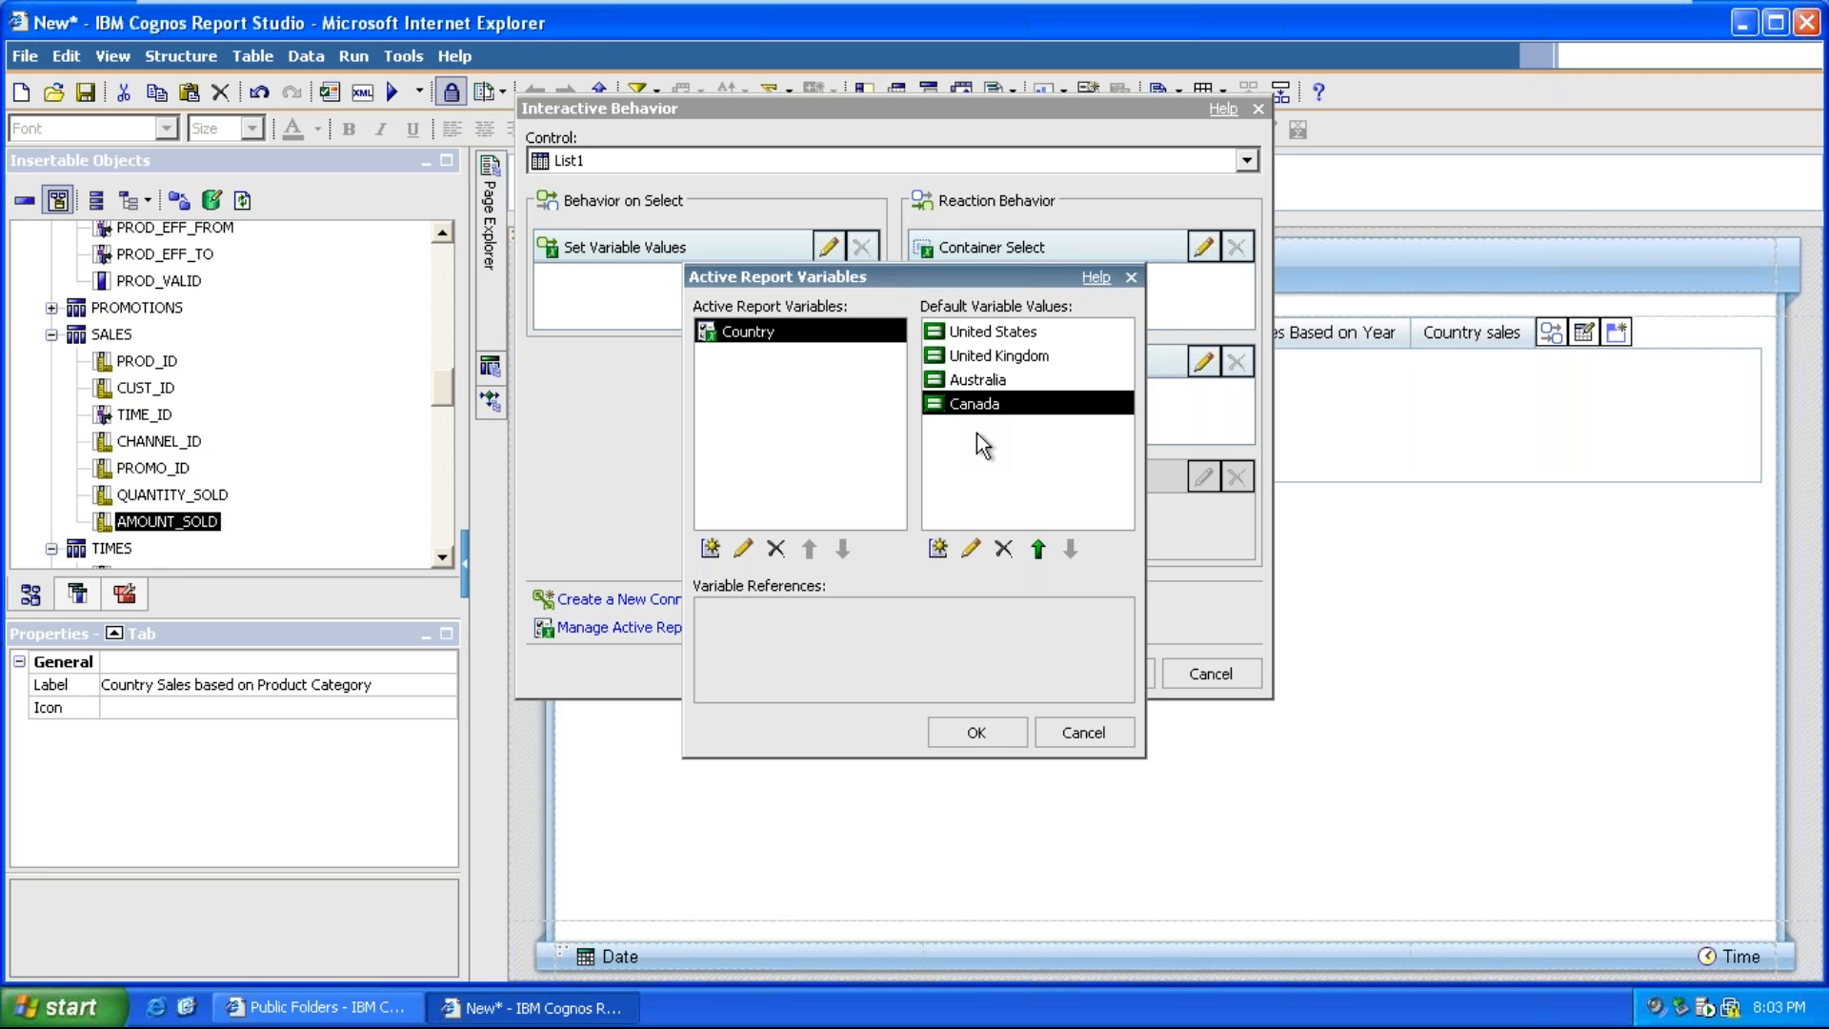
pyautogui.click(973, 737)
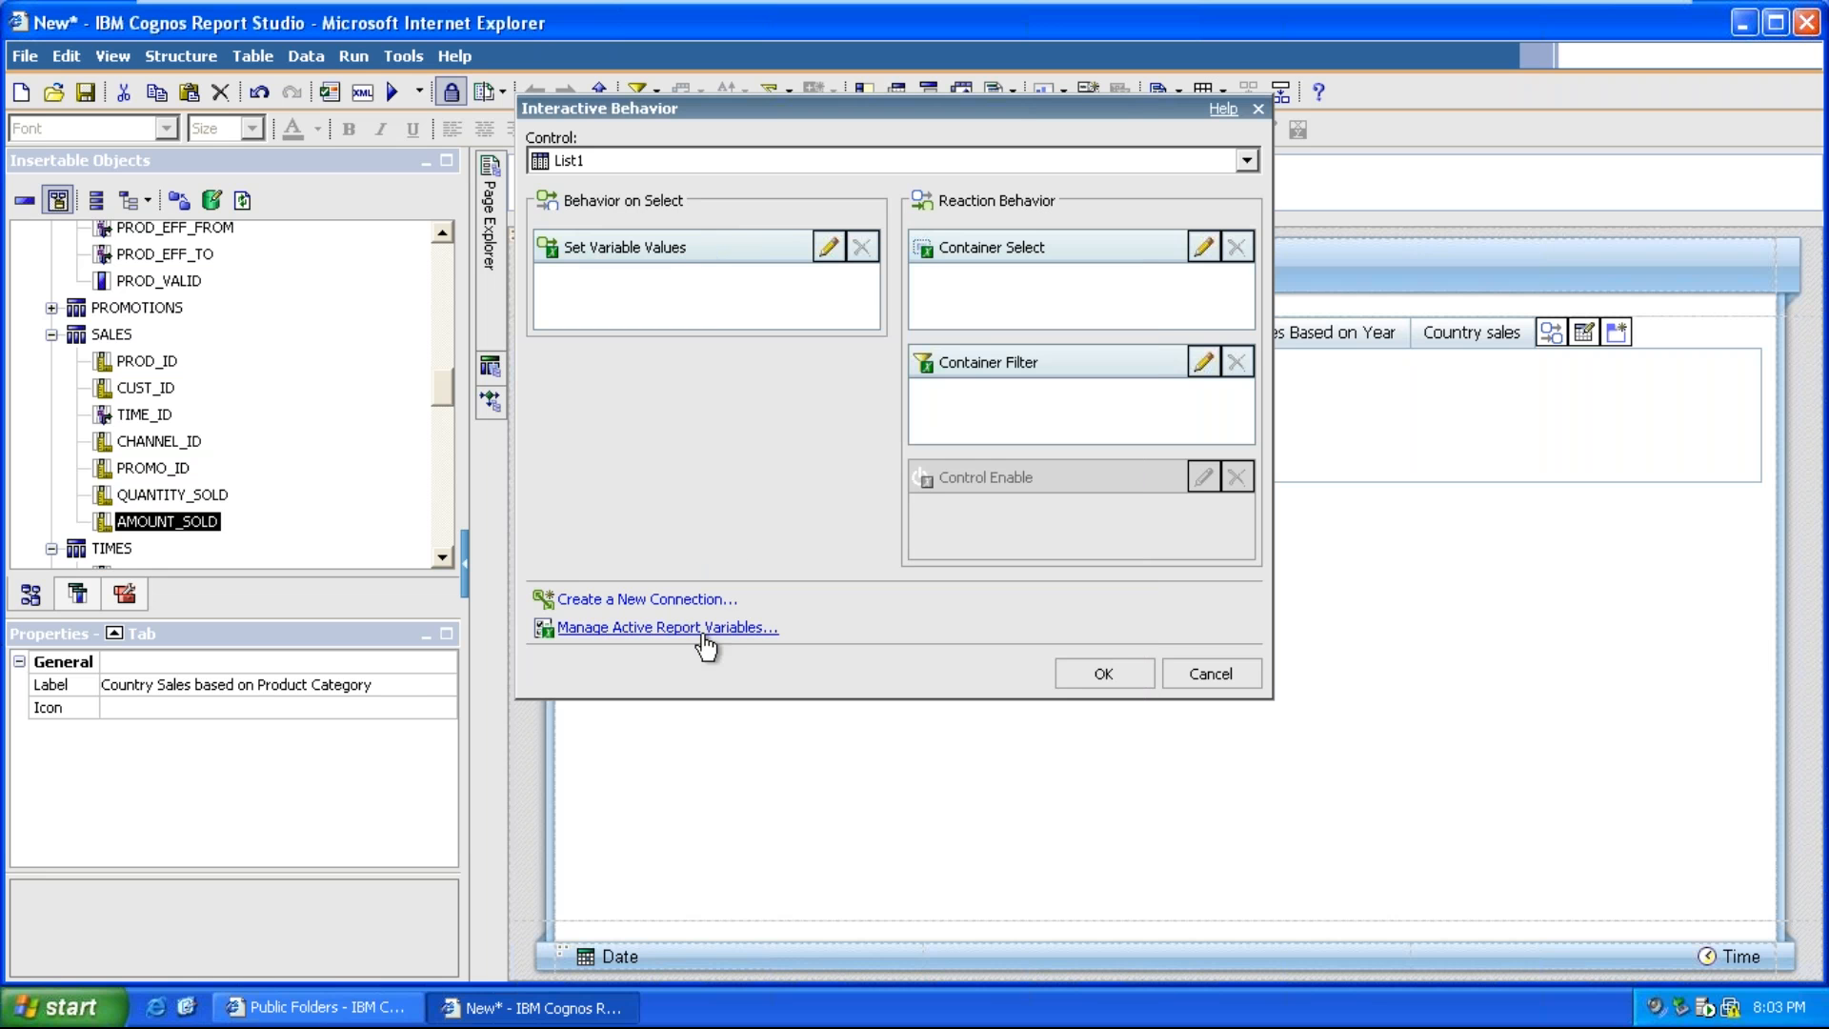
# Make selecting in the list set the Country variable to COUNTRY_NAME
pyautogui.click(827, 246)
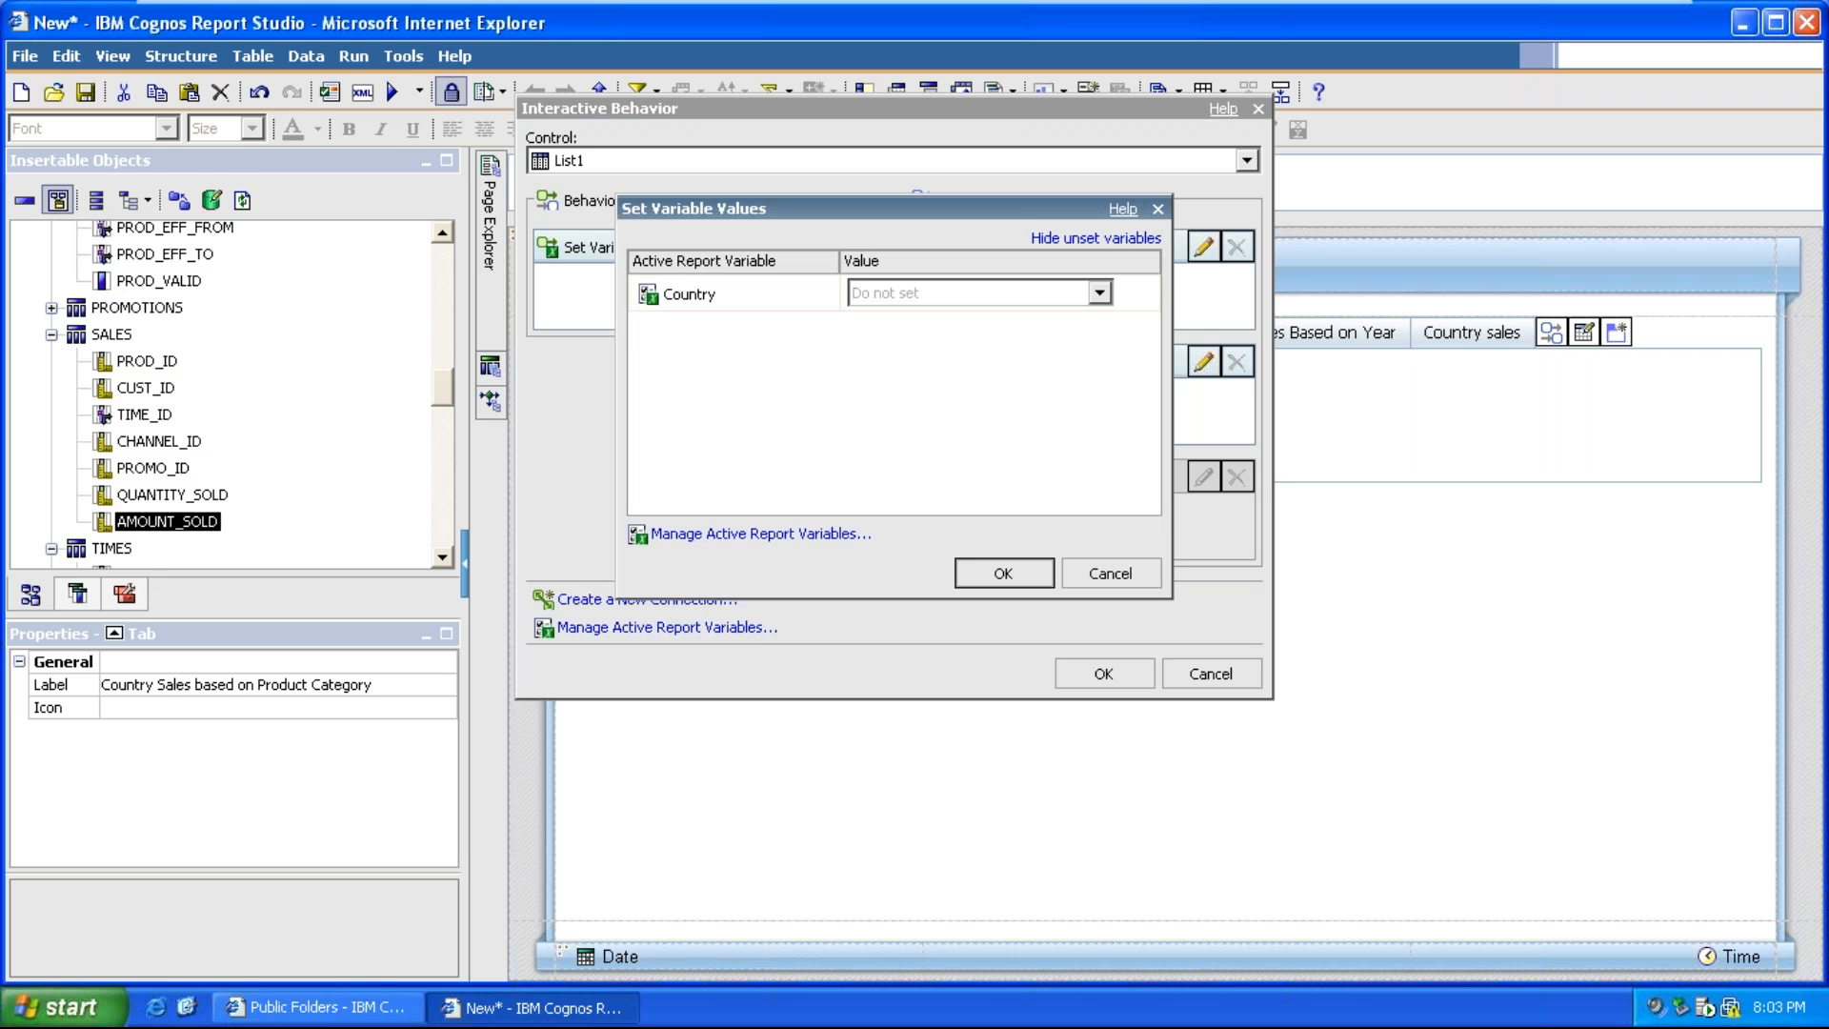
pyautogui.click(958, 291)
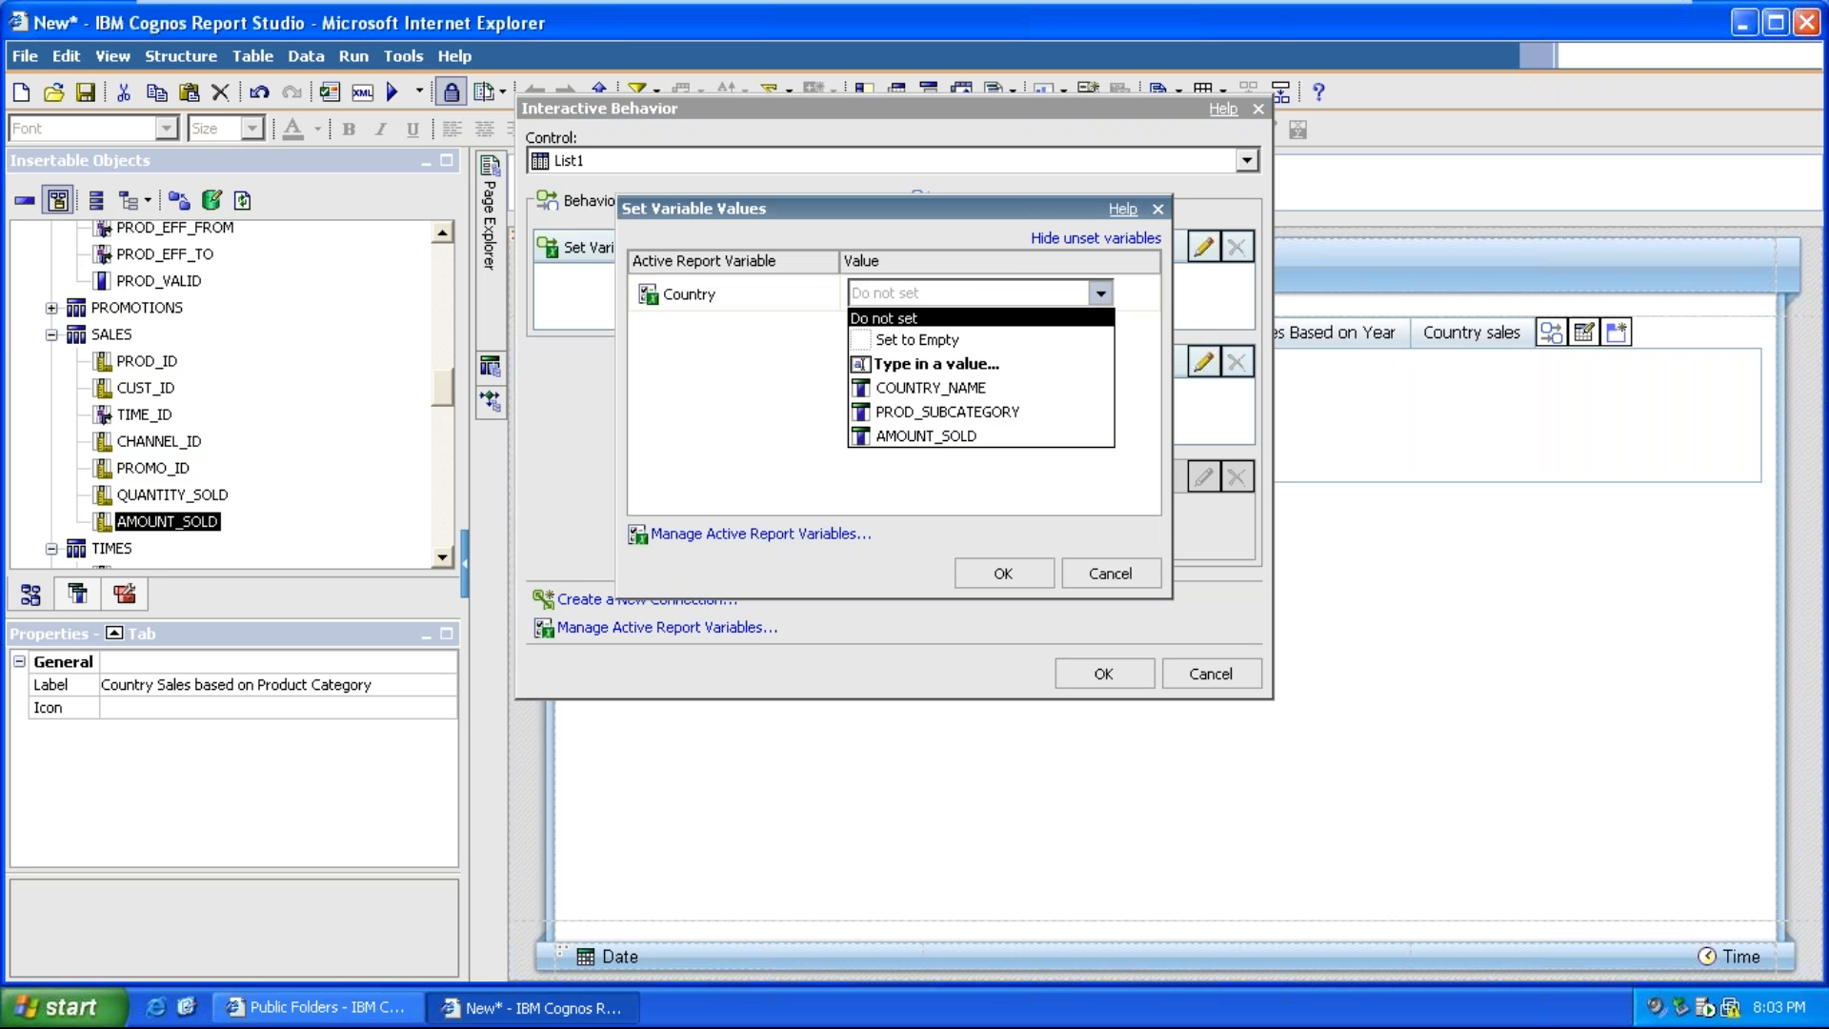
pyautogui.click(931, 387)
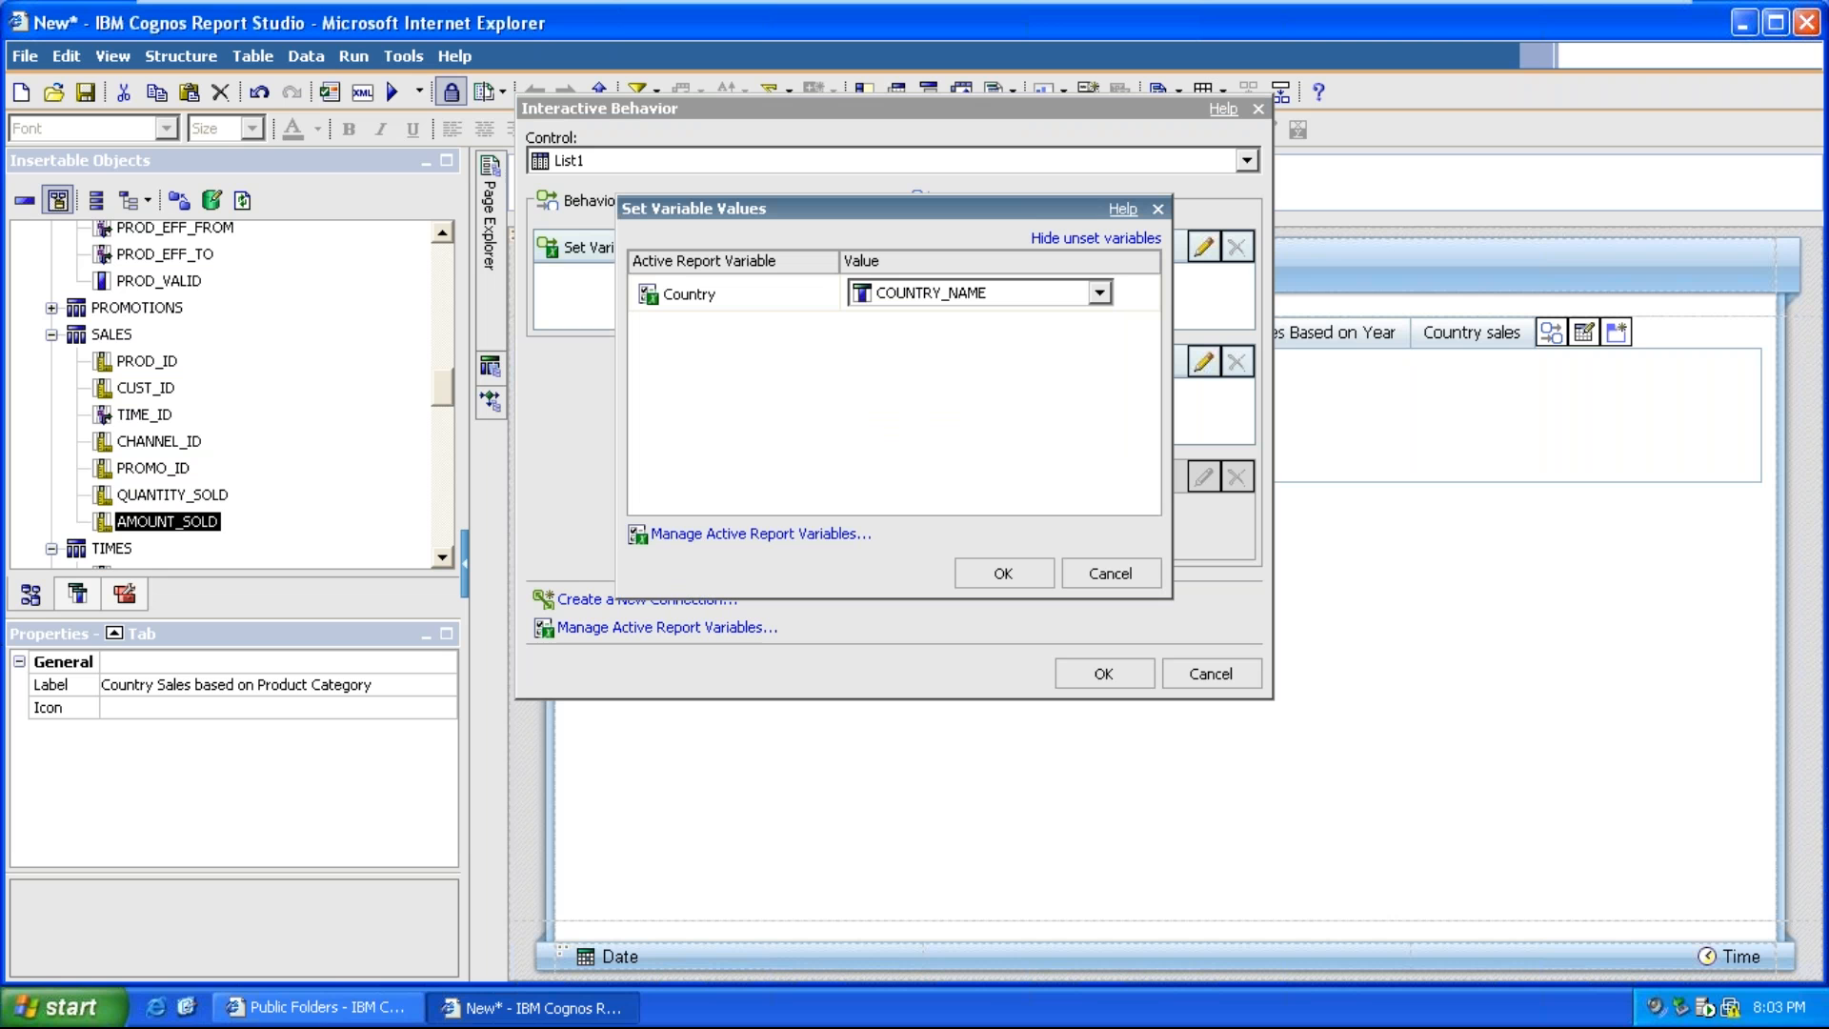
pyautogui.click(733, 297)
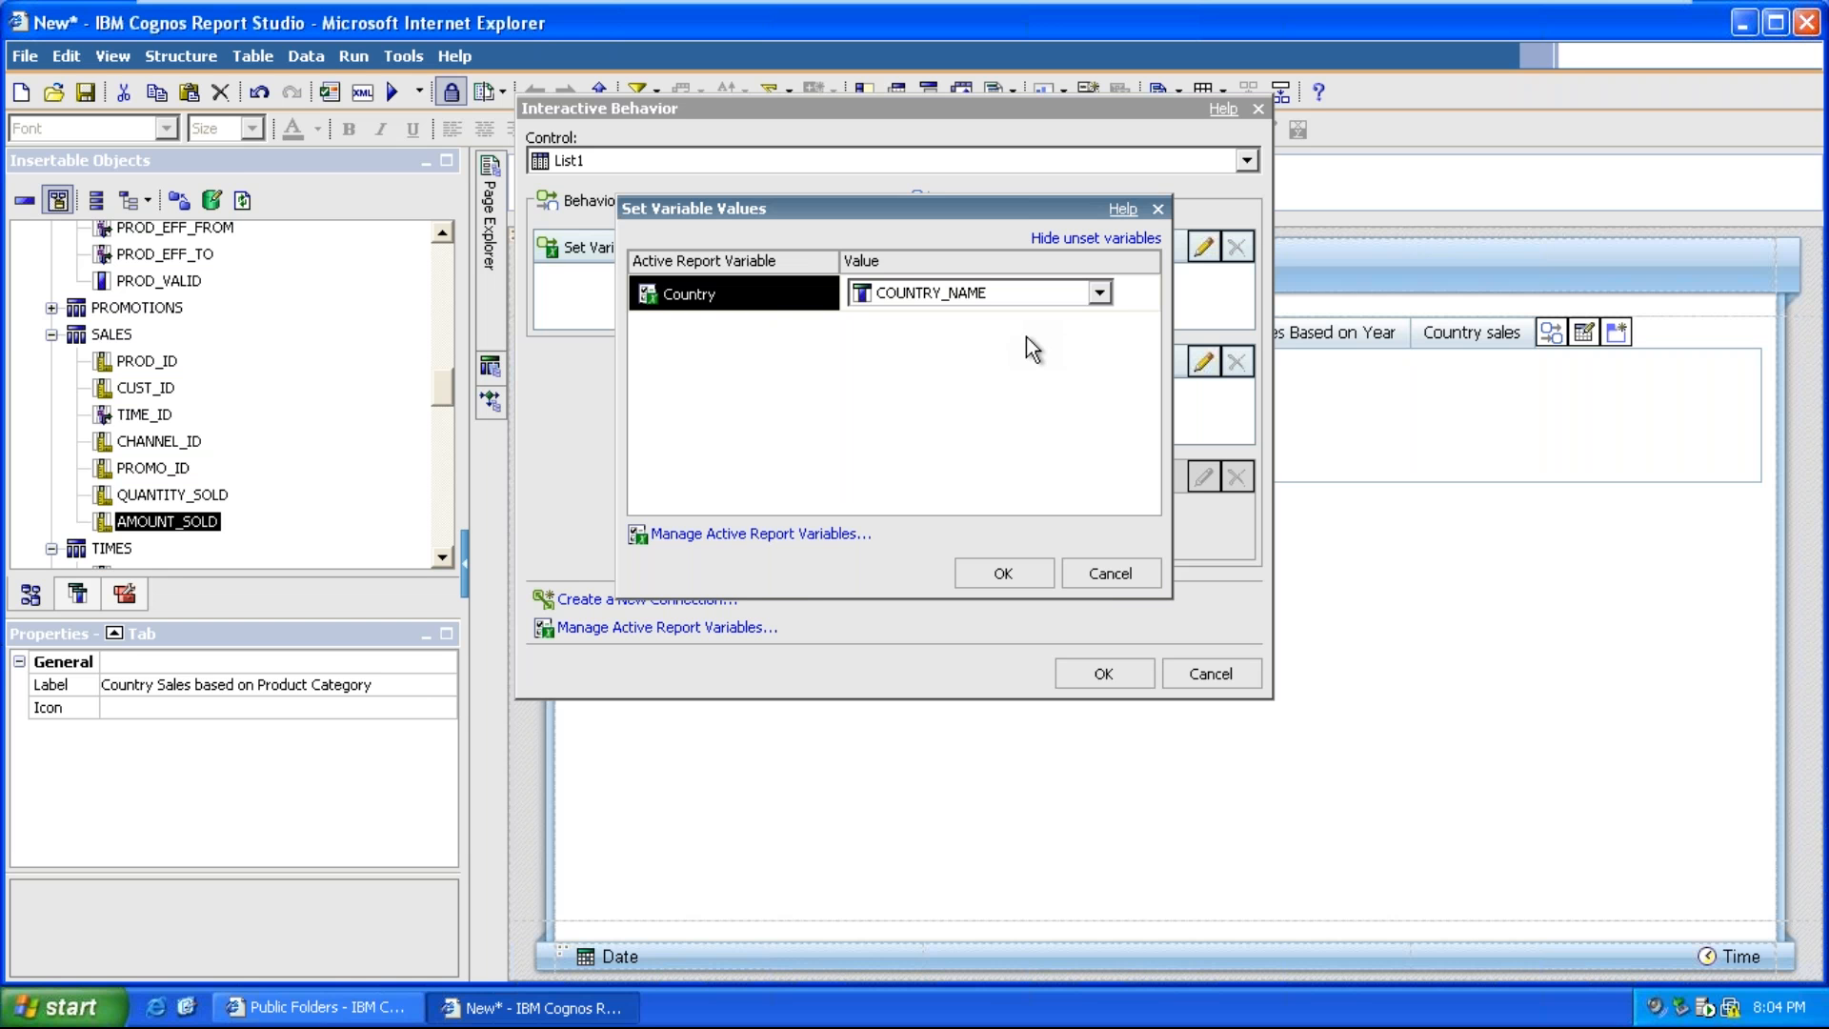
pyautogui.click(993, 572)
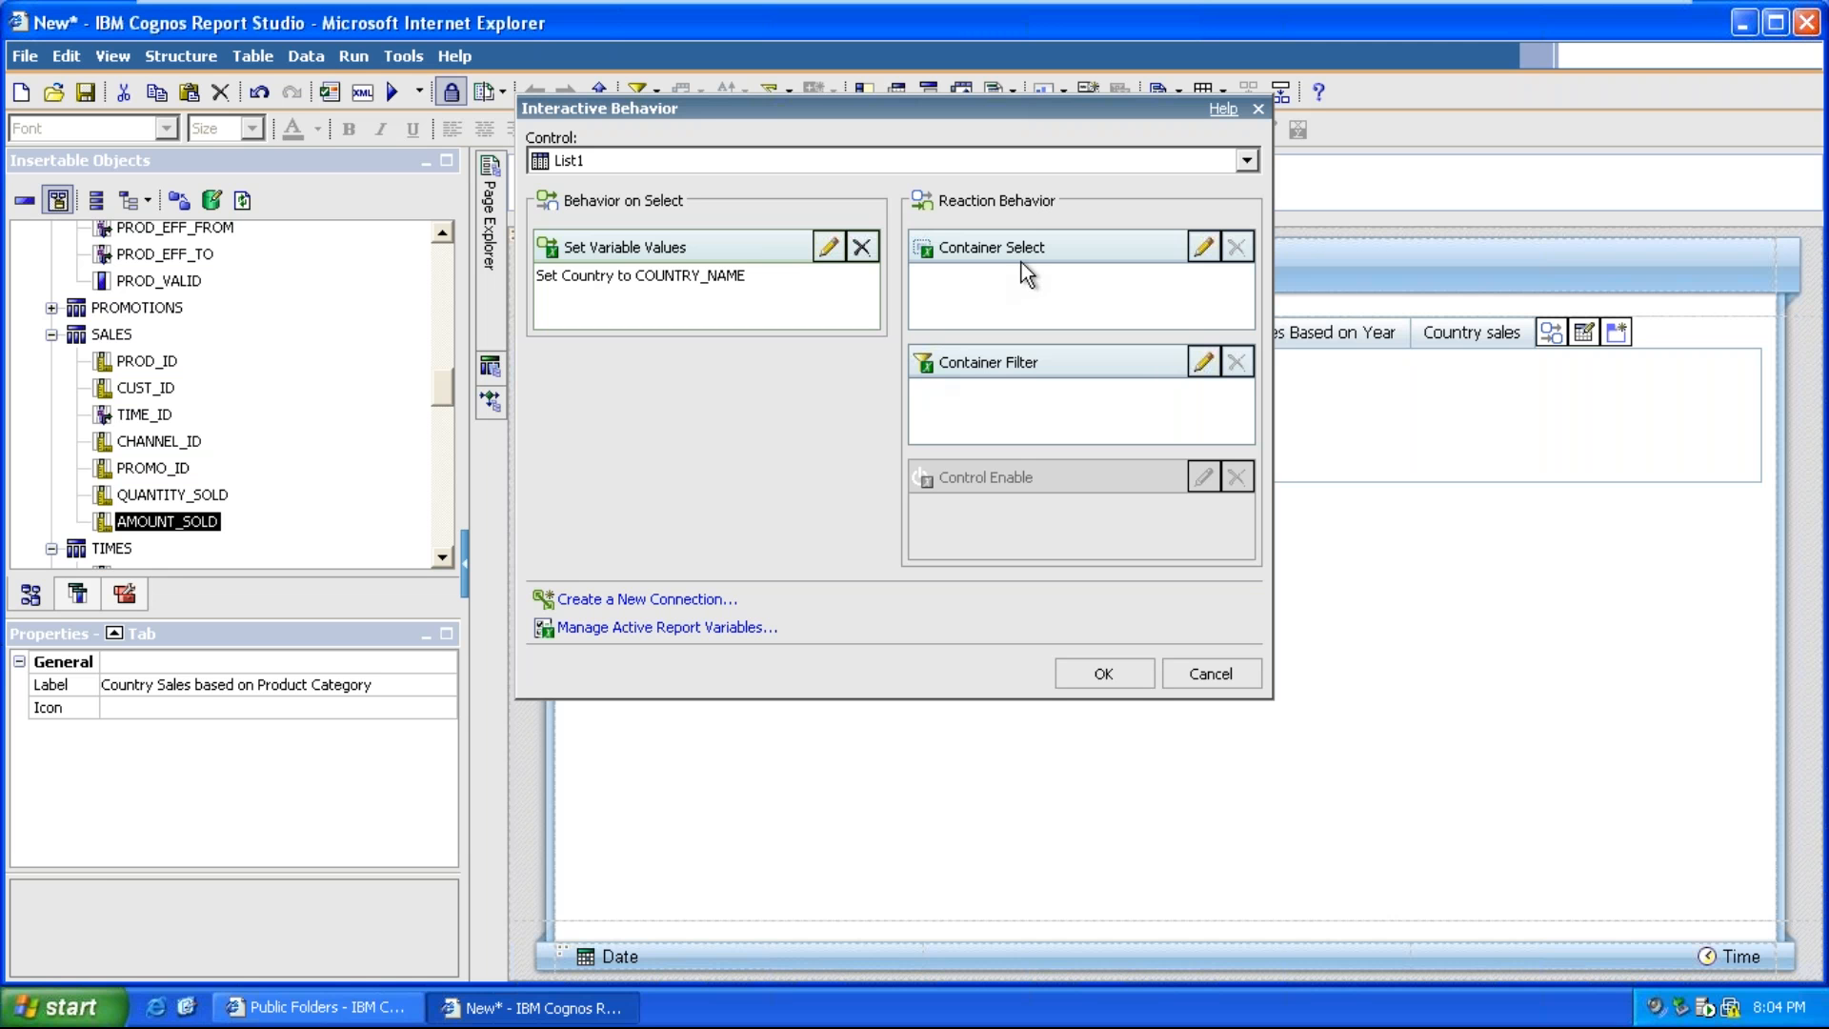
# Add a container select condition to the list so that COUNTRY_NAME is in the Country variable
pyautogui.click(1203, 245)
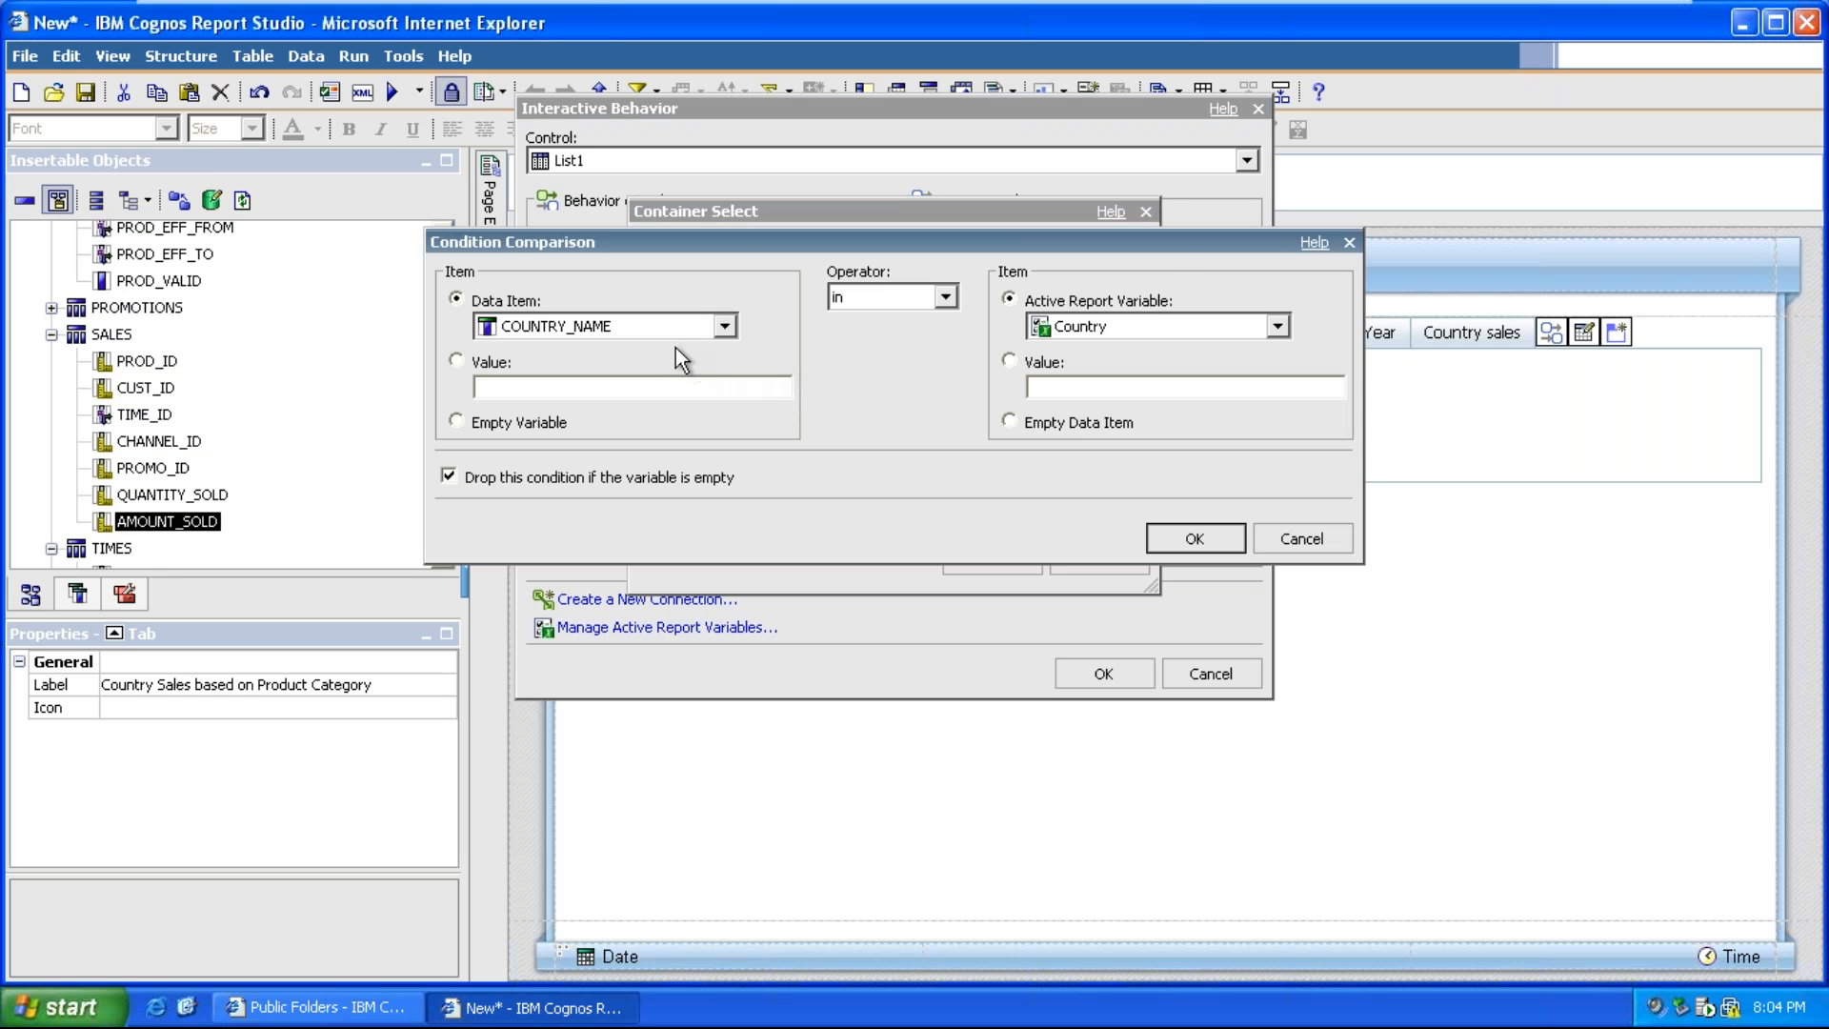
pyautogui.click(677, 324)
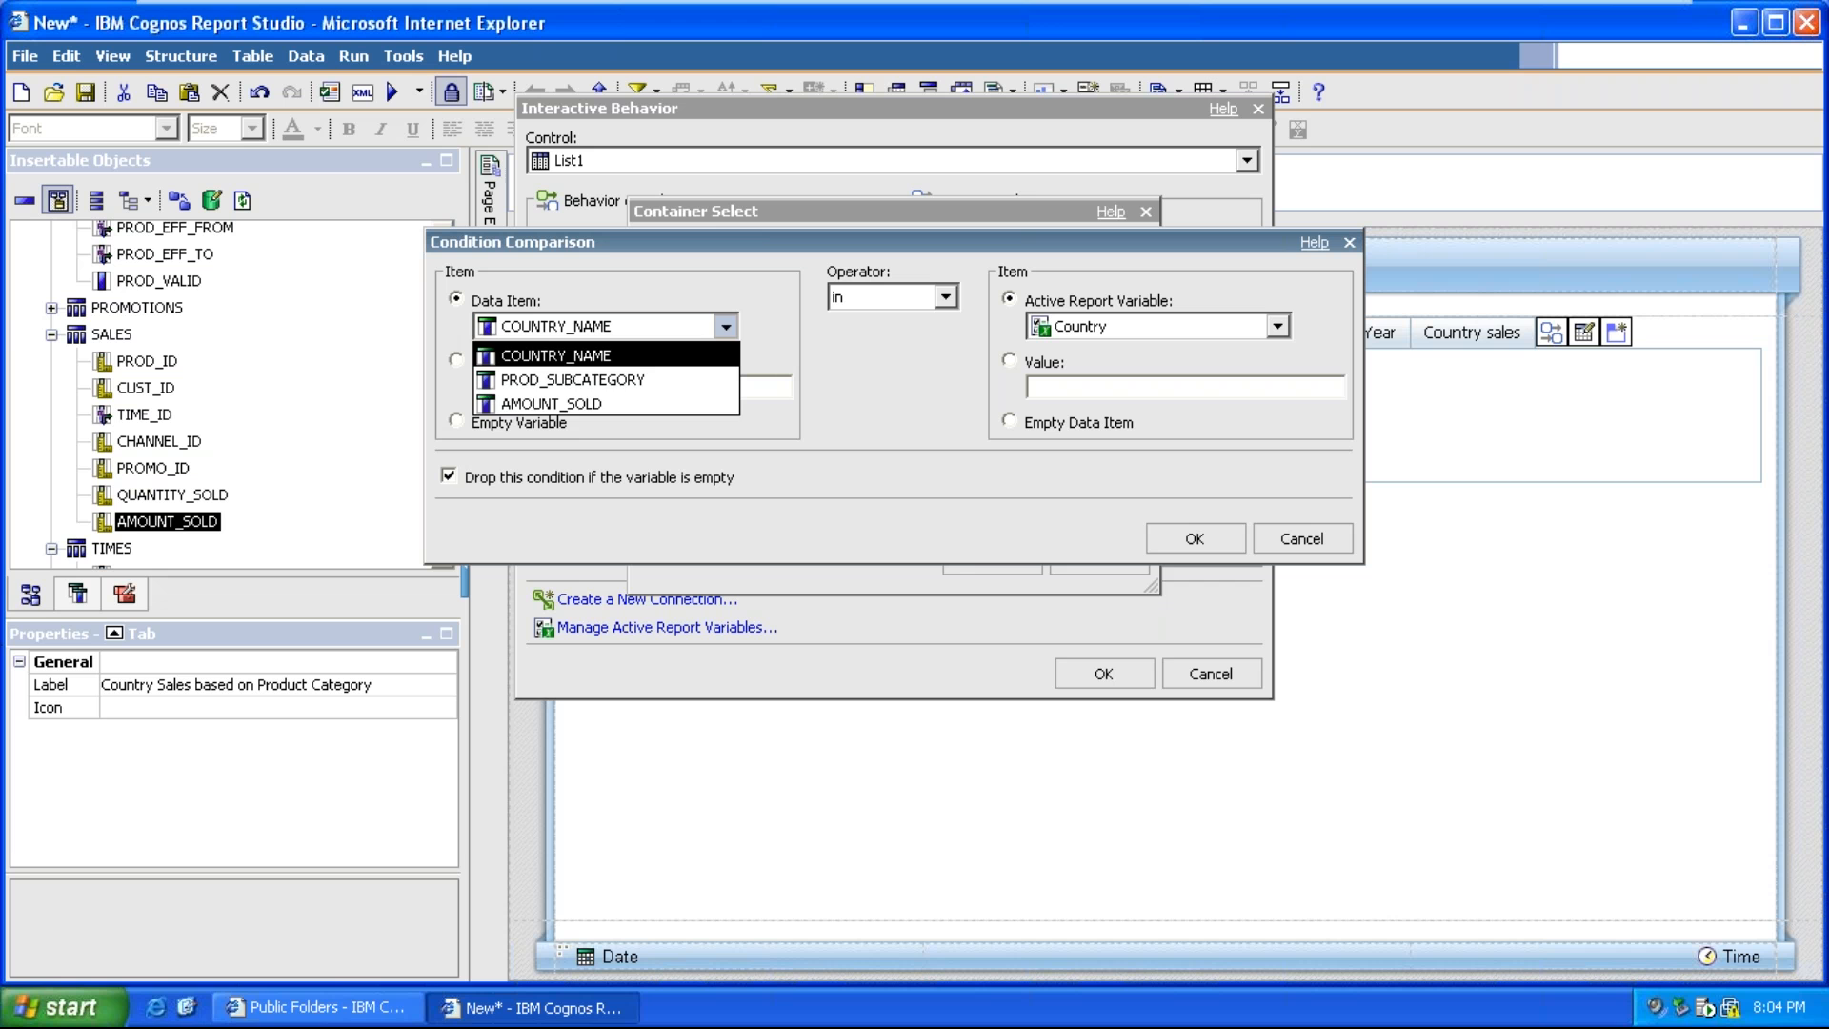
pyautogui.click(610, 355)
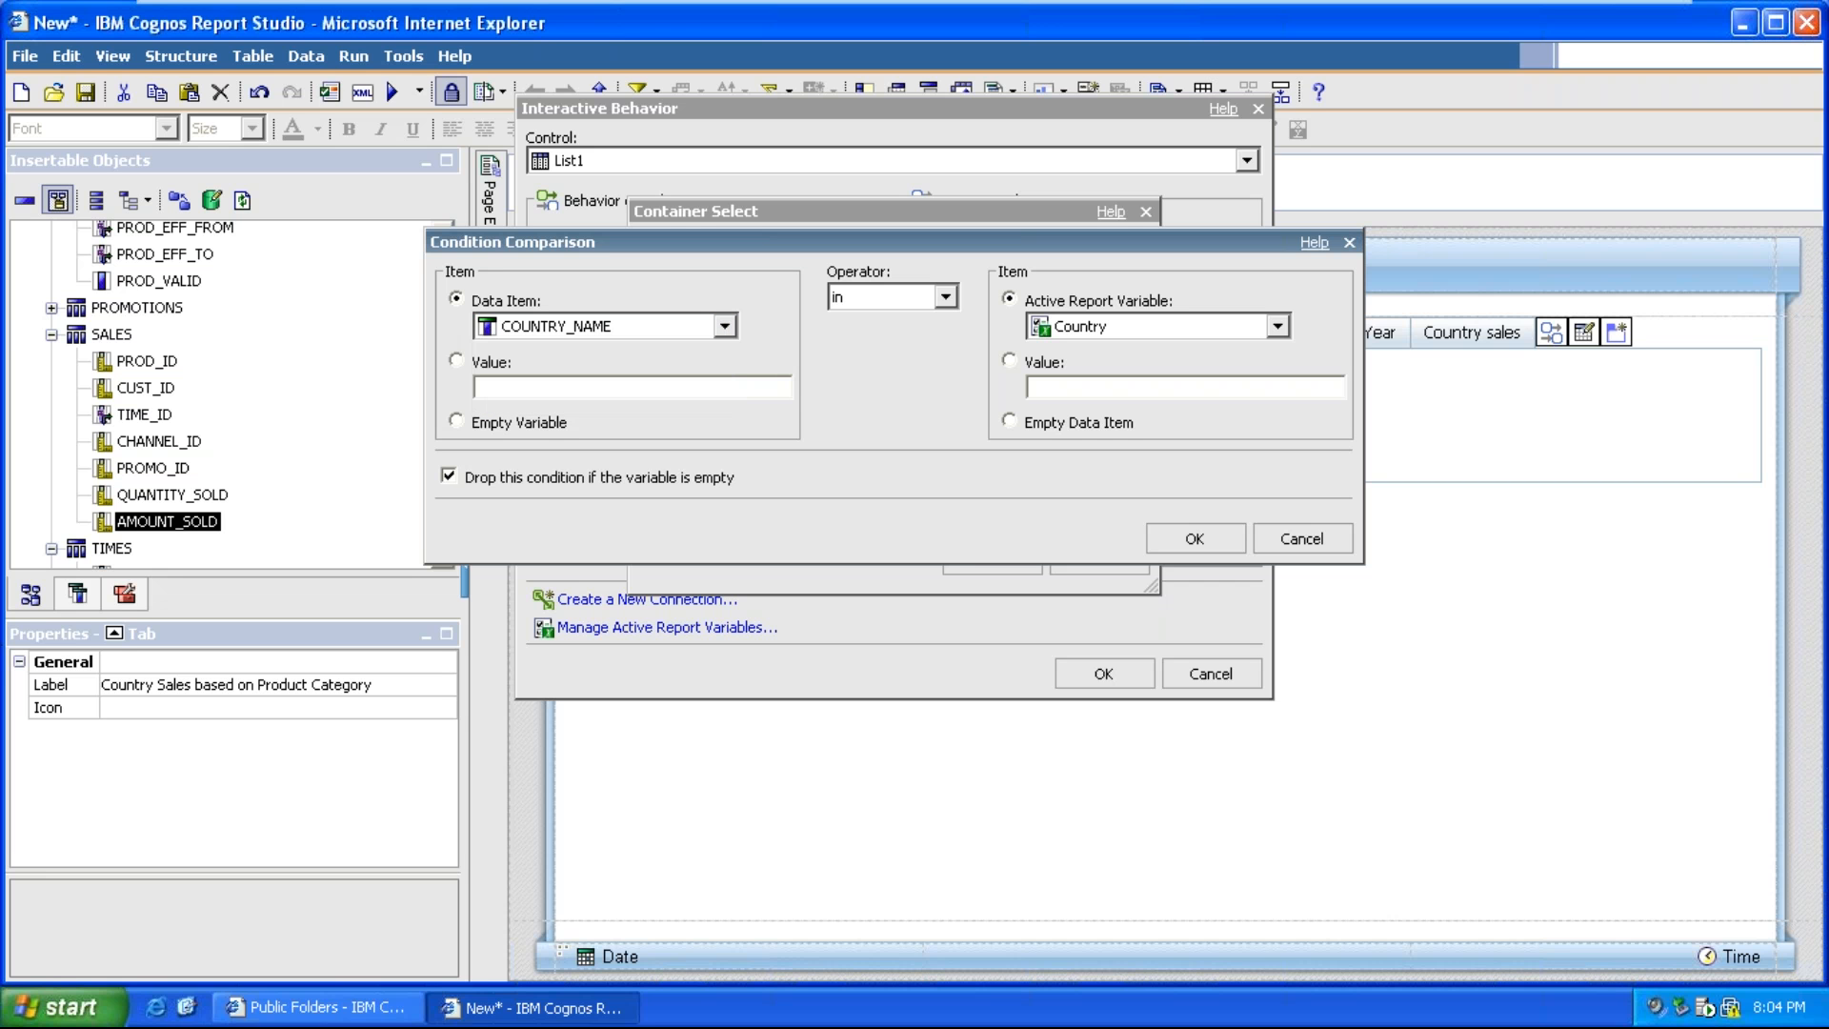
pyautogui.click(946, 297)
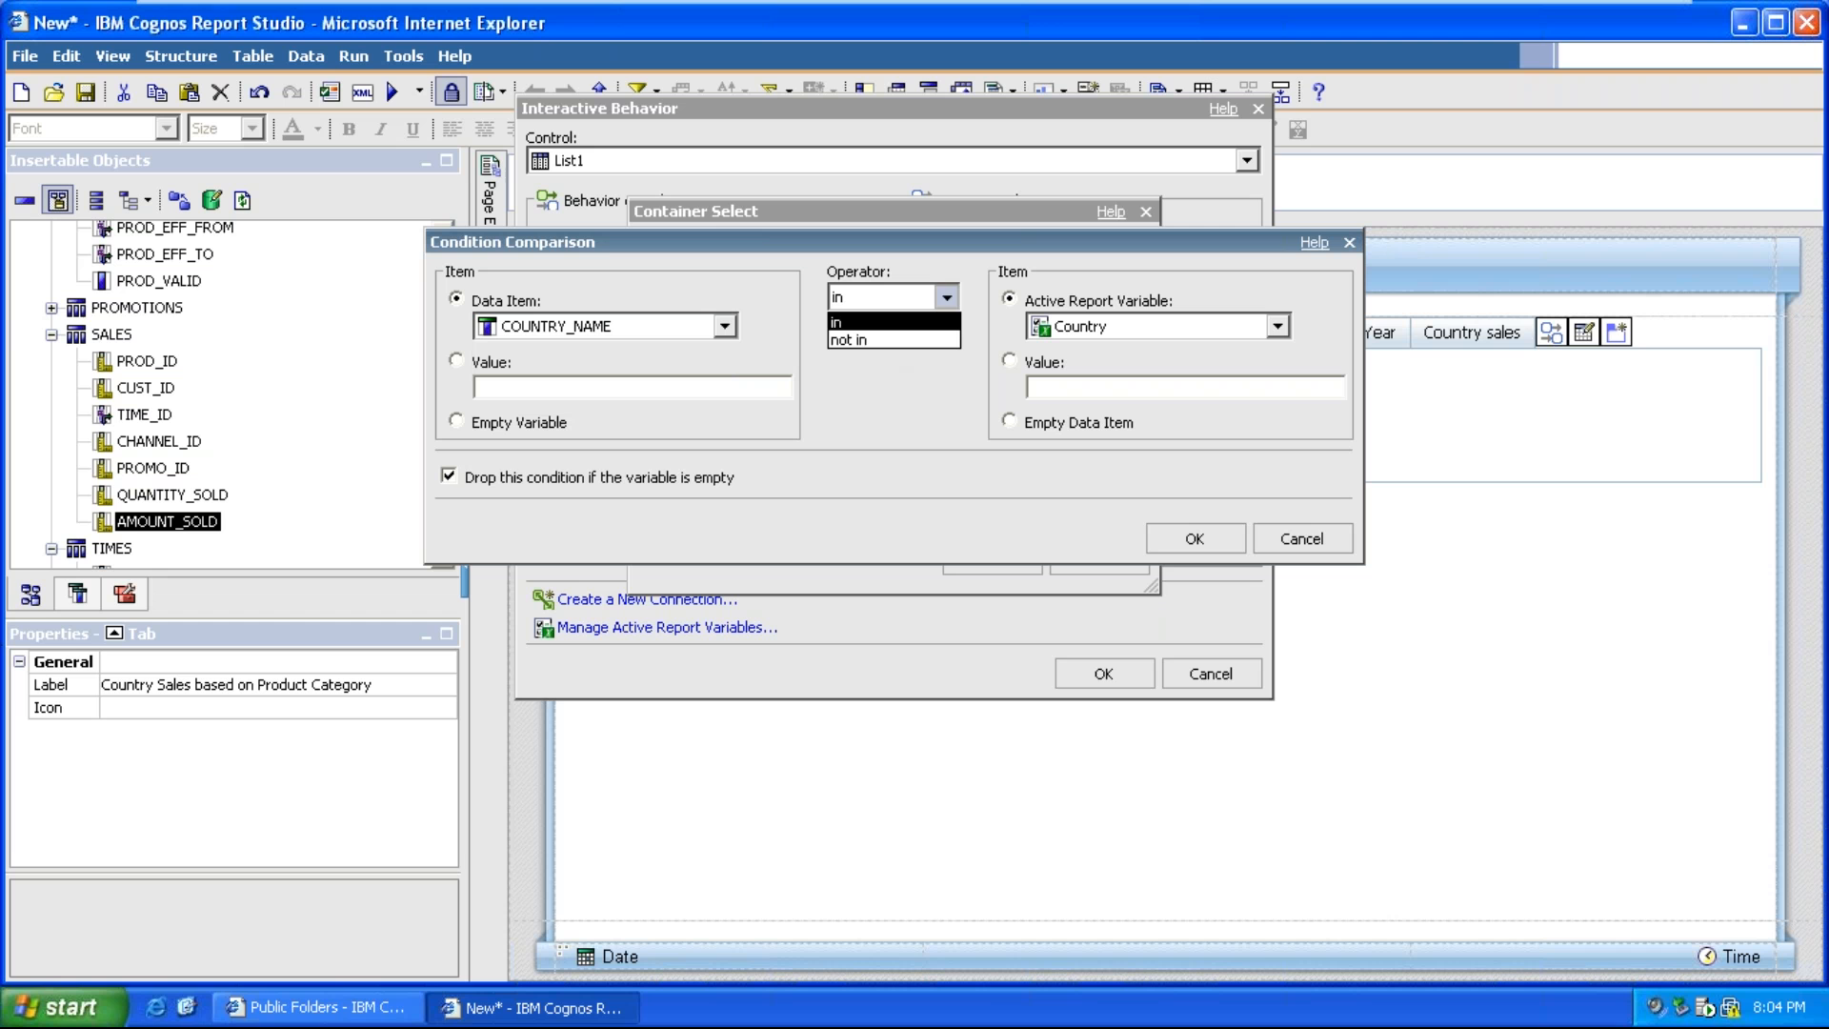
pyautogui.click(893, 322)
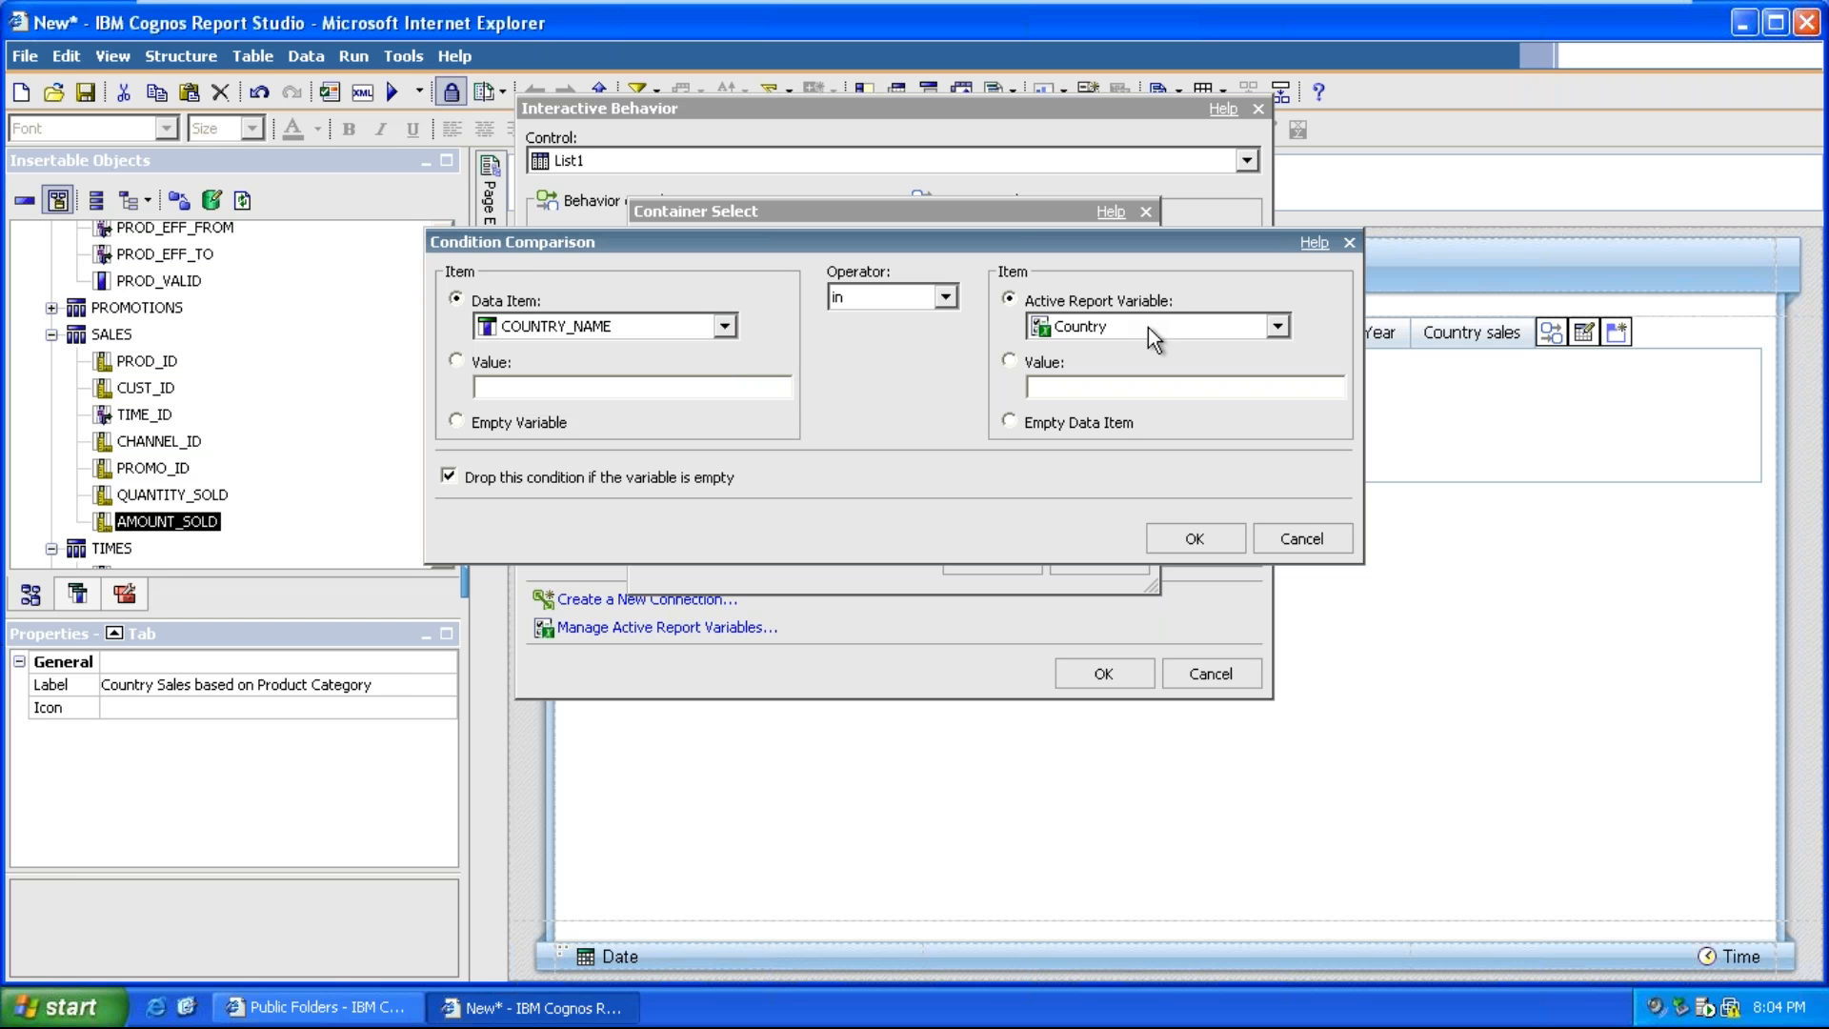
pyautogui.click(1279, 326)
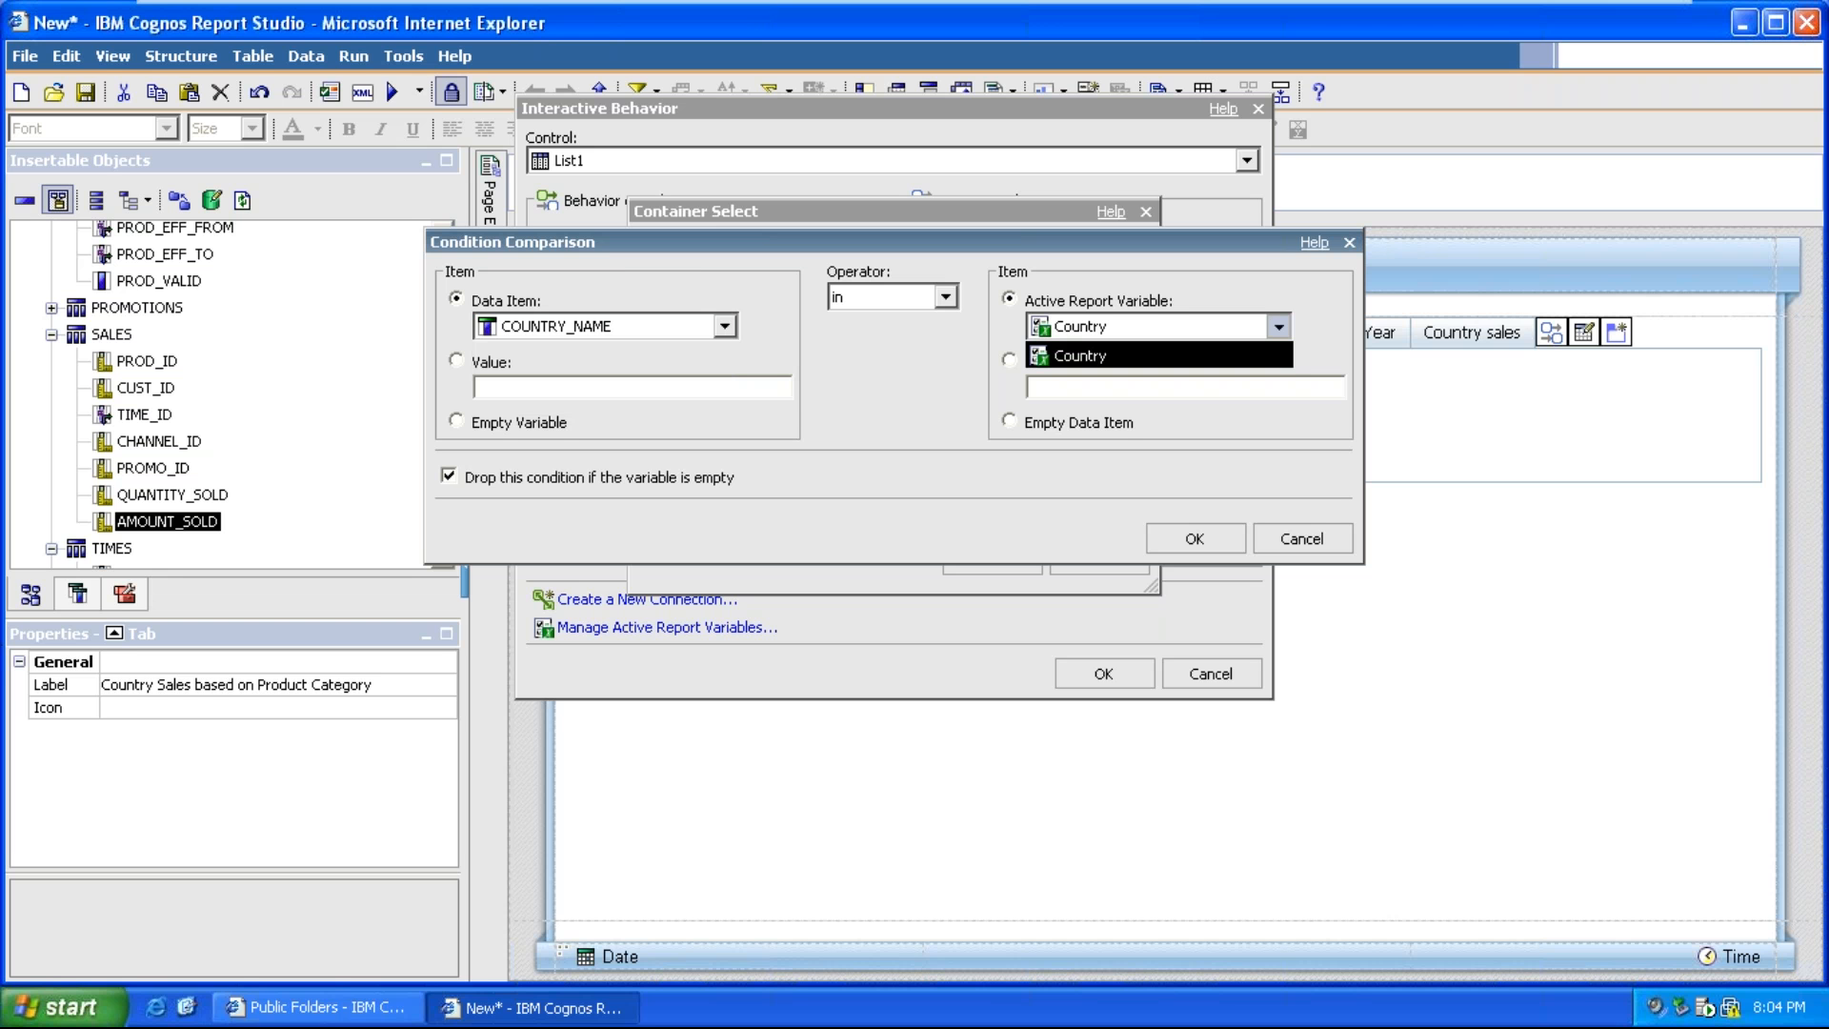
pyautogui.click(1181, 539)
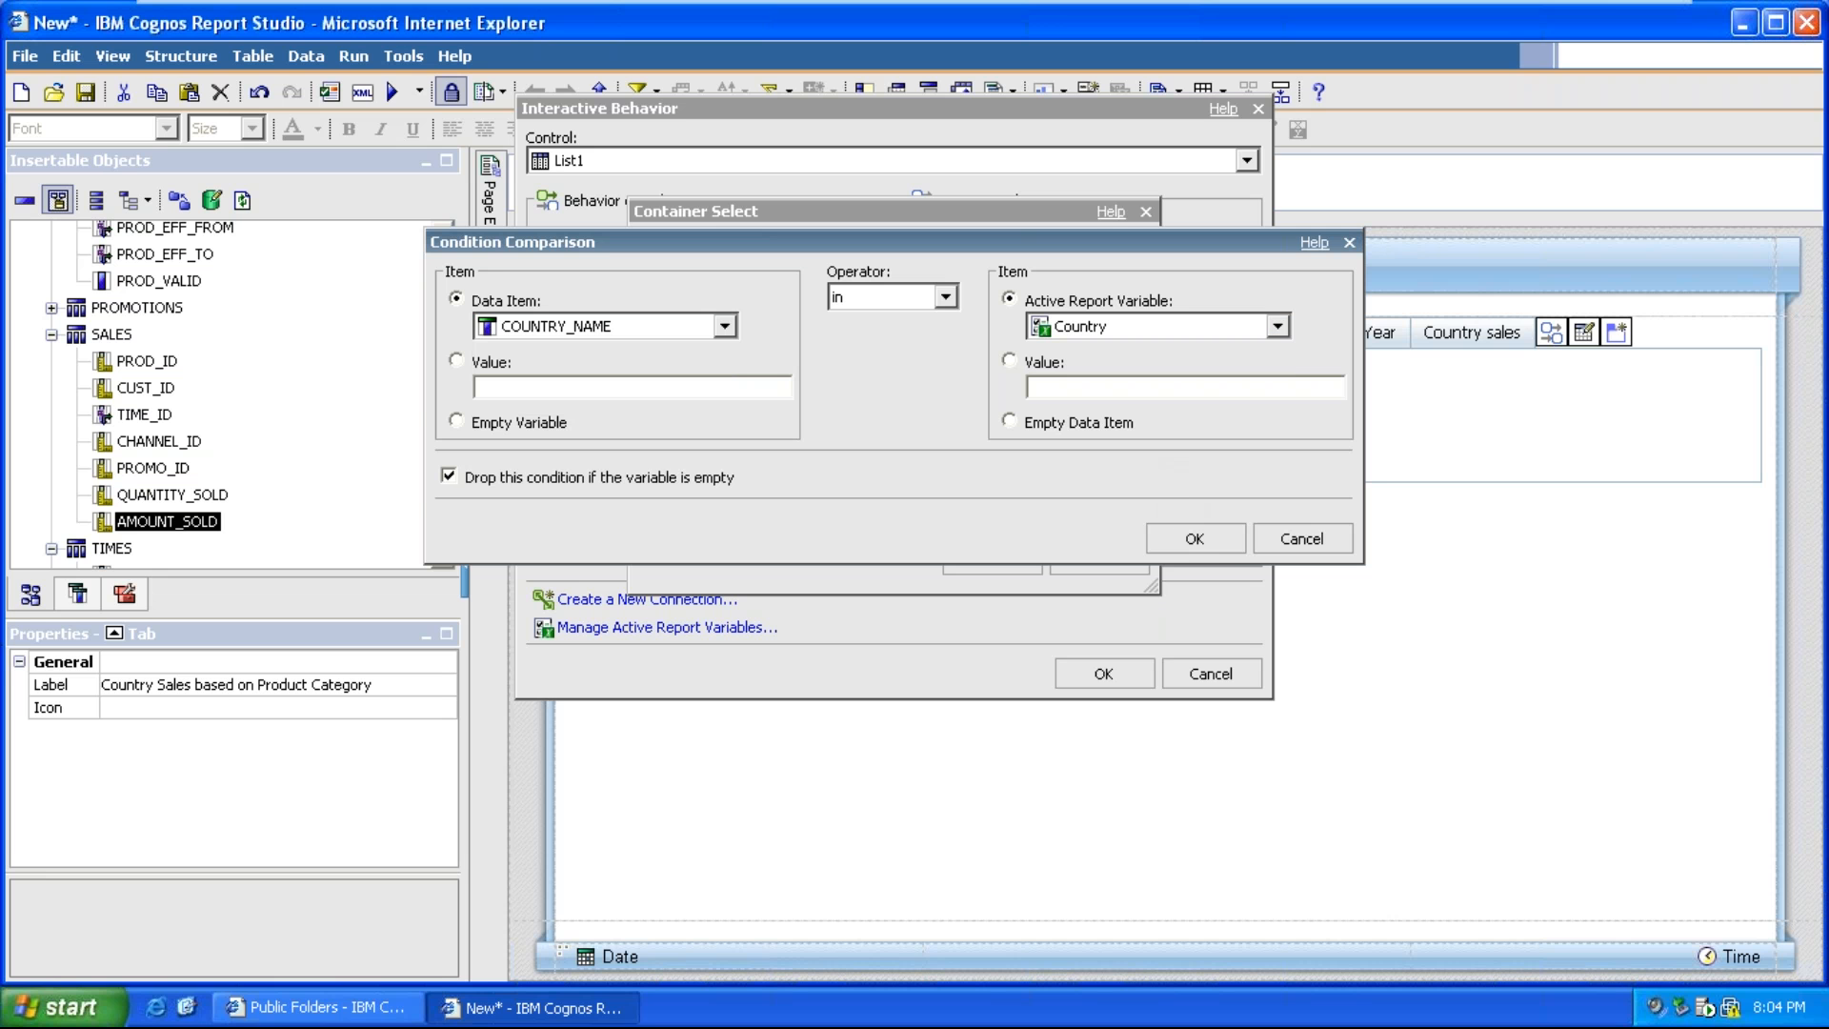
pyautogui.click(1191, 538)
pyautogui.click(989, 560)
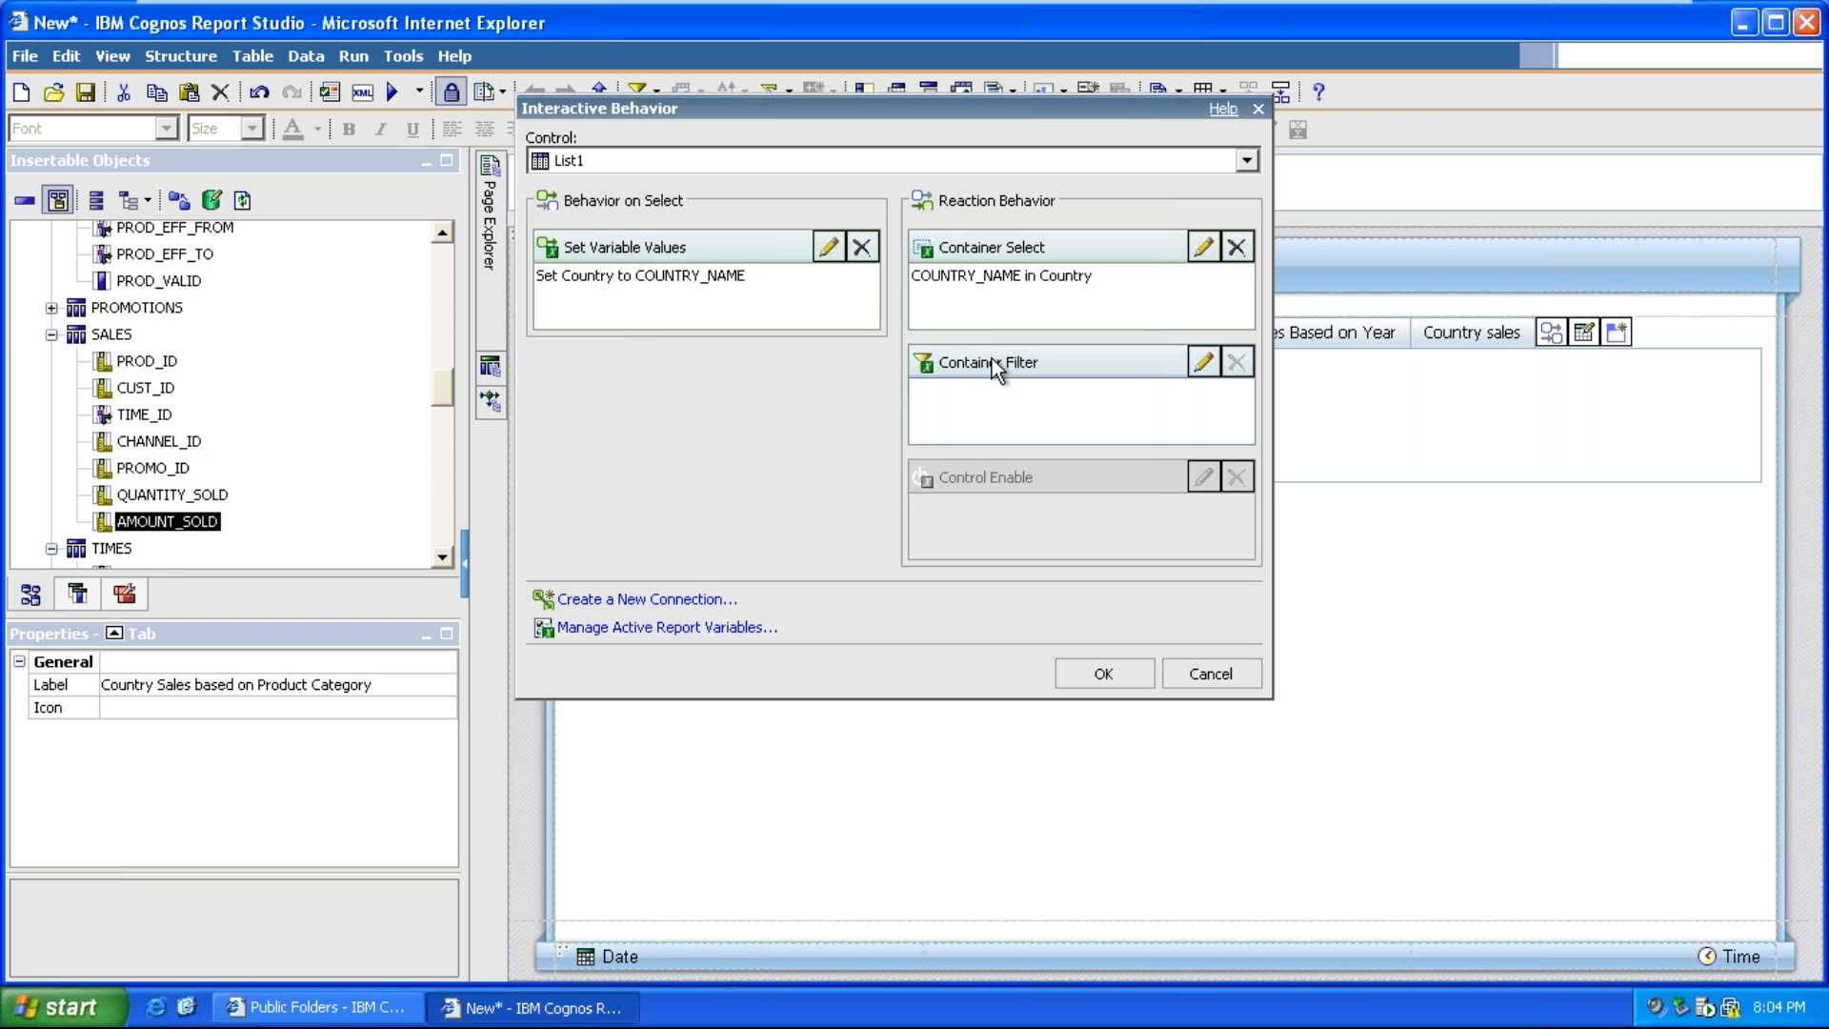
# Filter the list container by COUNTRY_NAME in the Country variable and accept its interactive behavior
pyautogui.click(1205, 361)
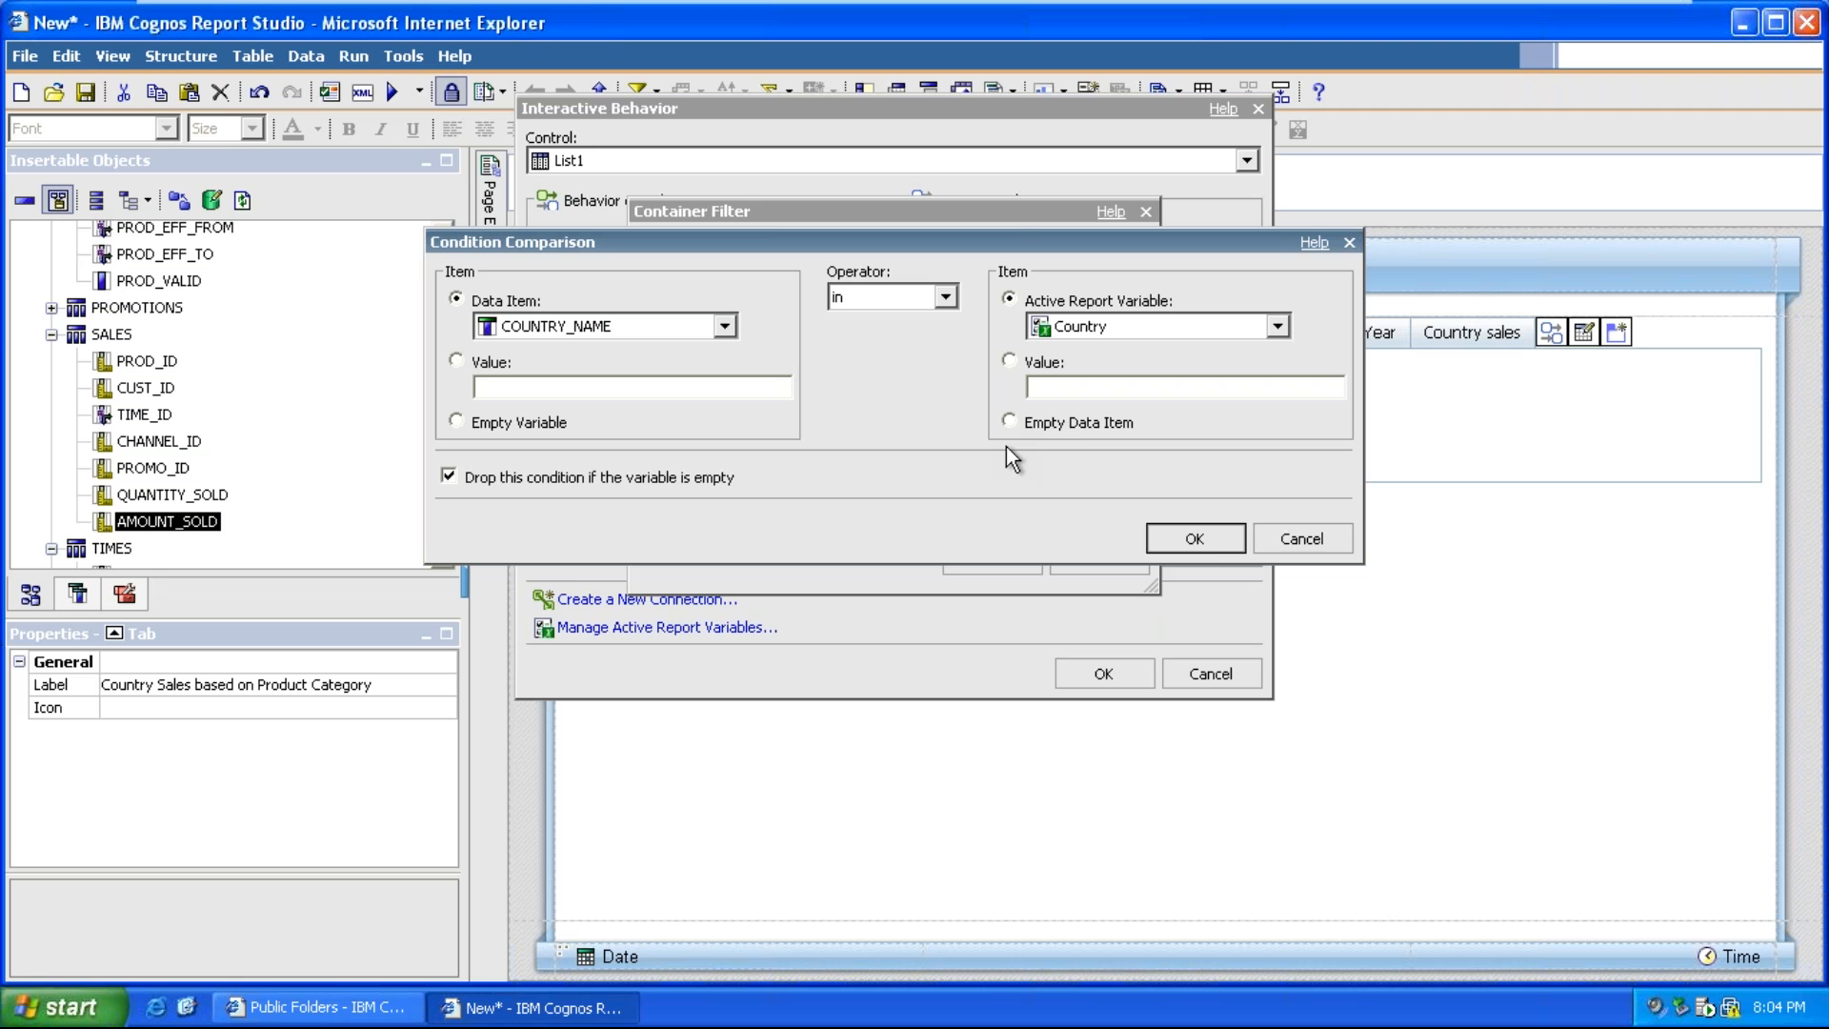
pyautogui.click(1193, 536)
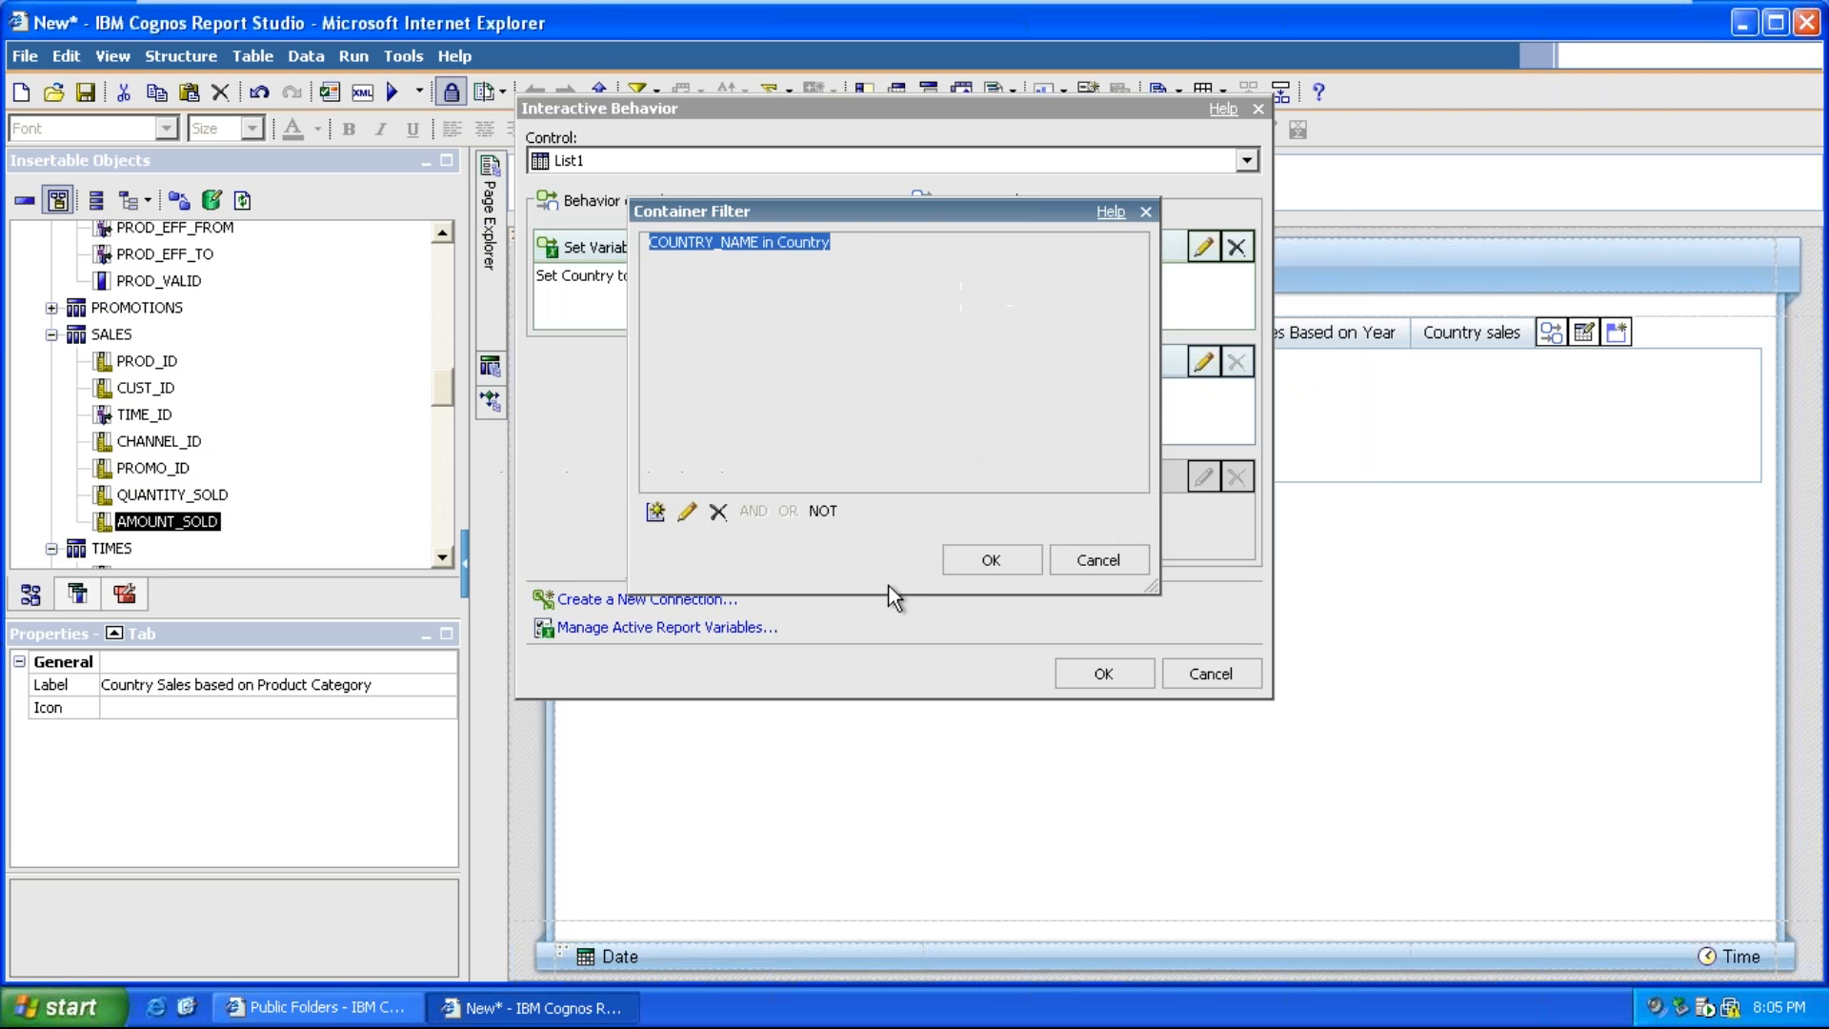
pyautogui.click(987, 562)
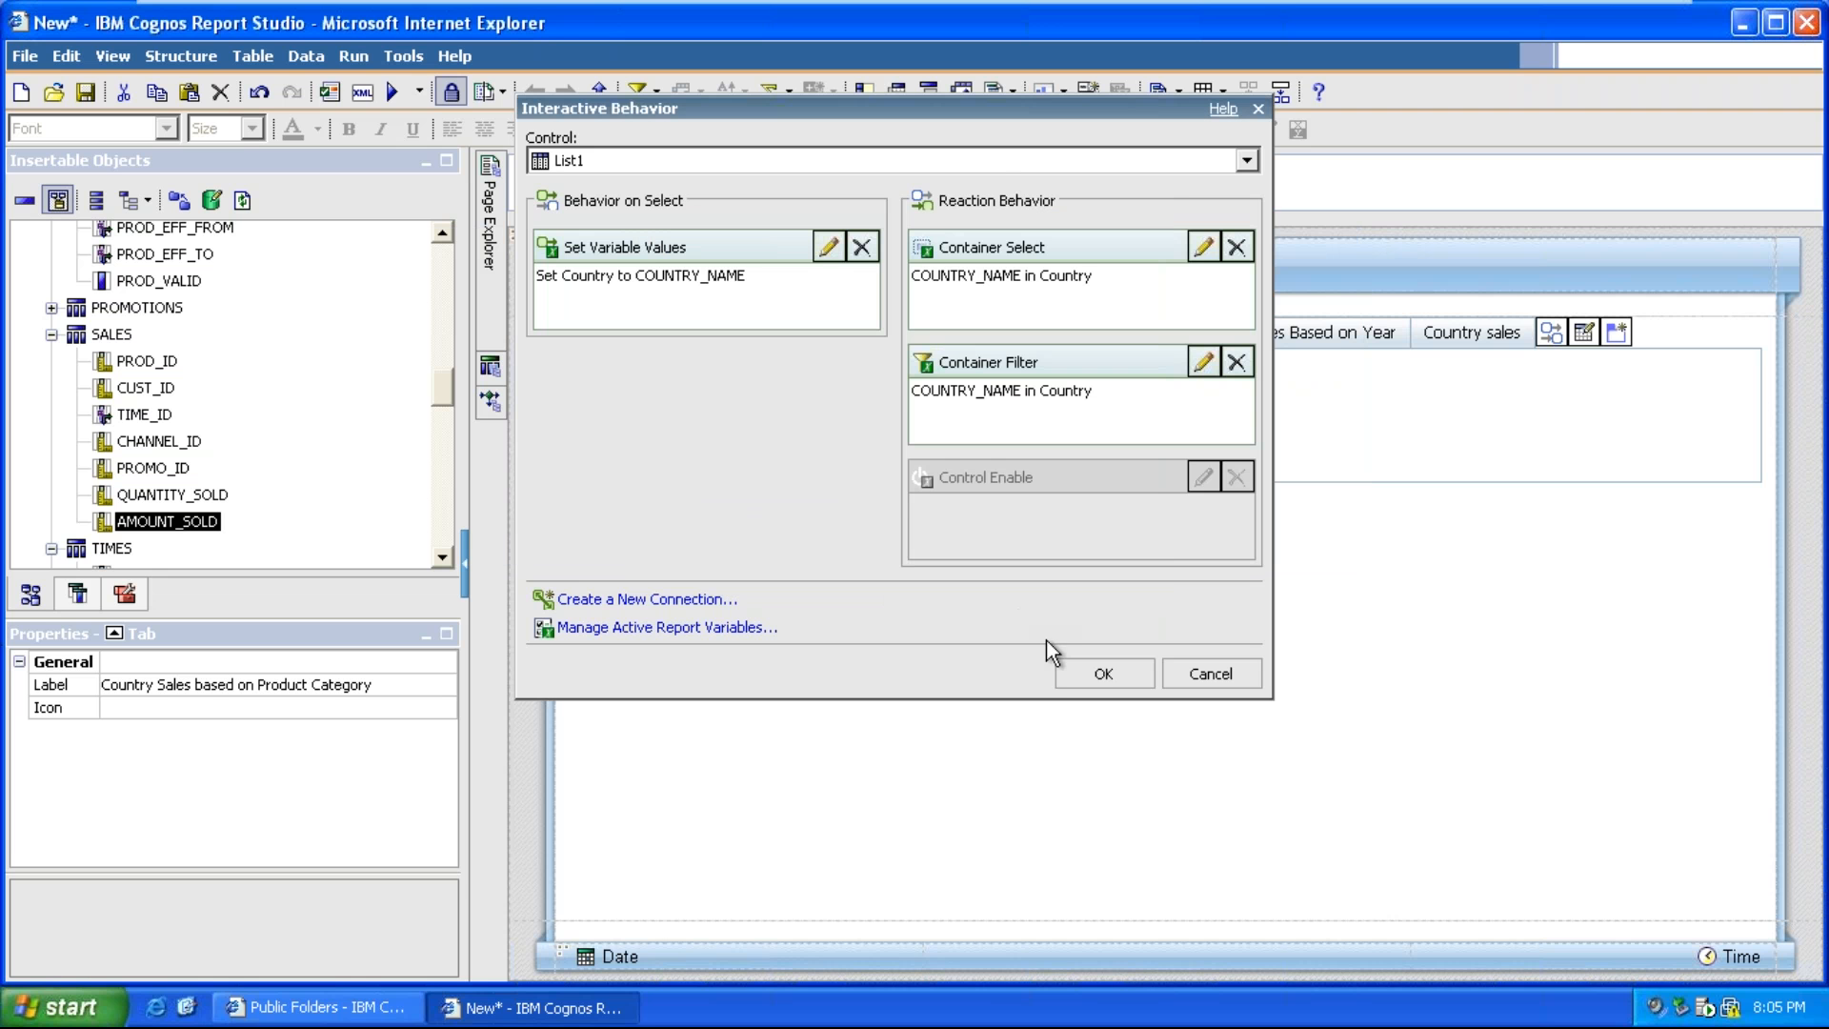
pyautogui.click(1084, 678)
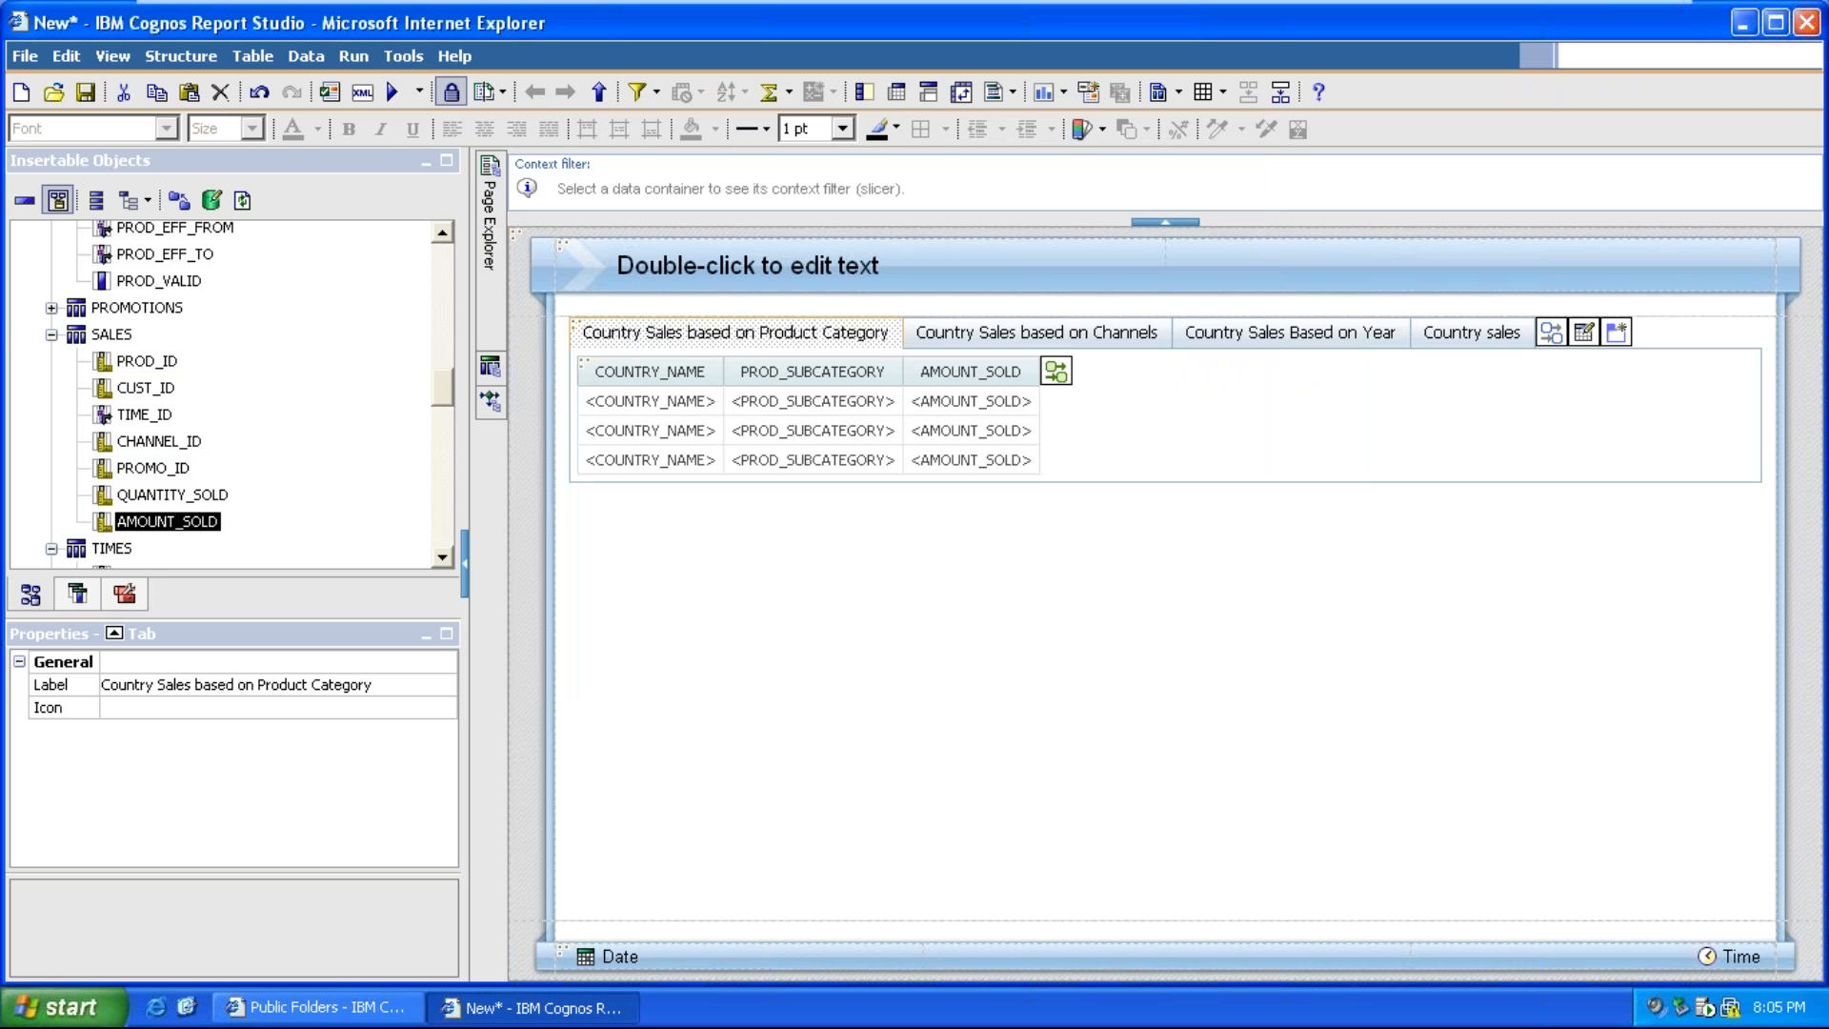
# Make selecting in the crosstab of the Country Sales based on Channels tab set the Country variable to COUNTRY_NAME
pyautogui.click(1103, 337)
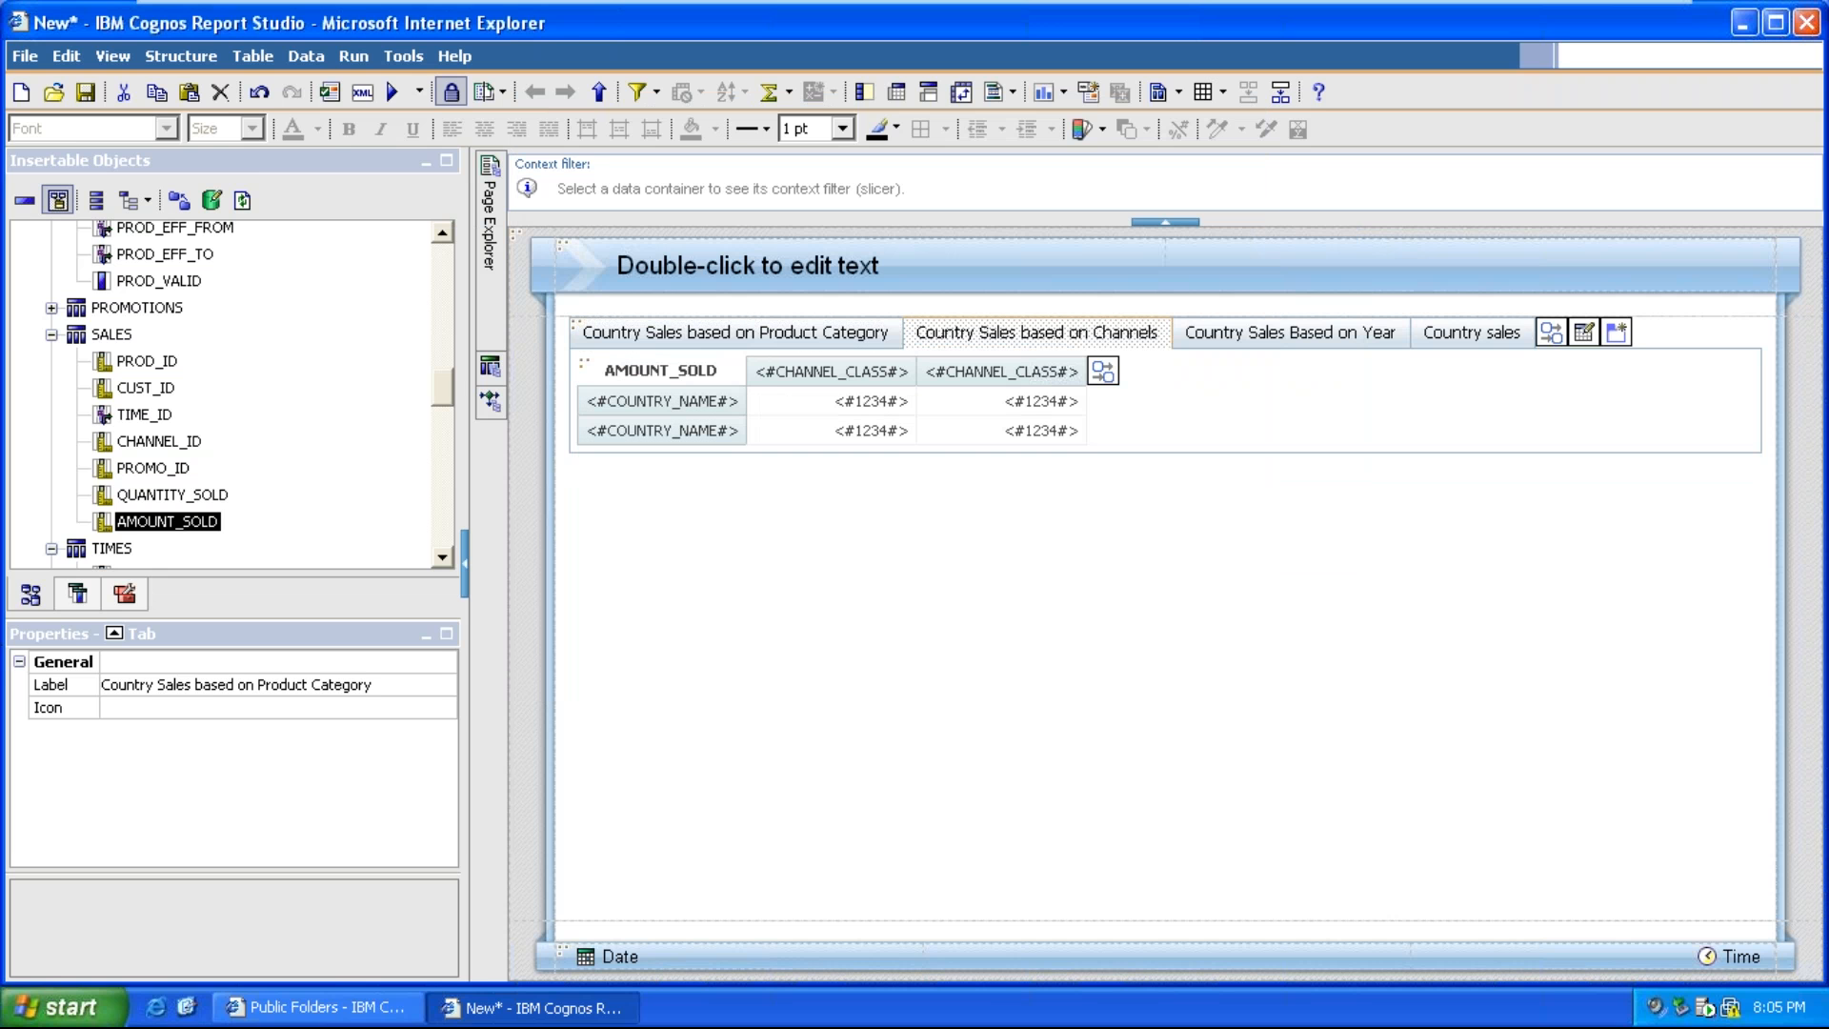
pyautogui.click(1103, 372)
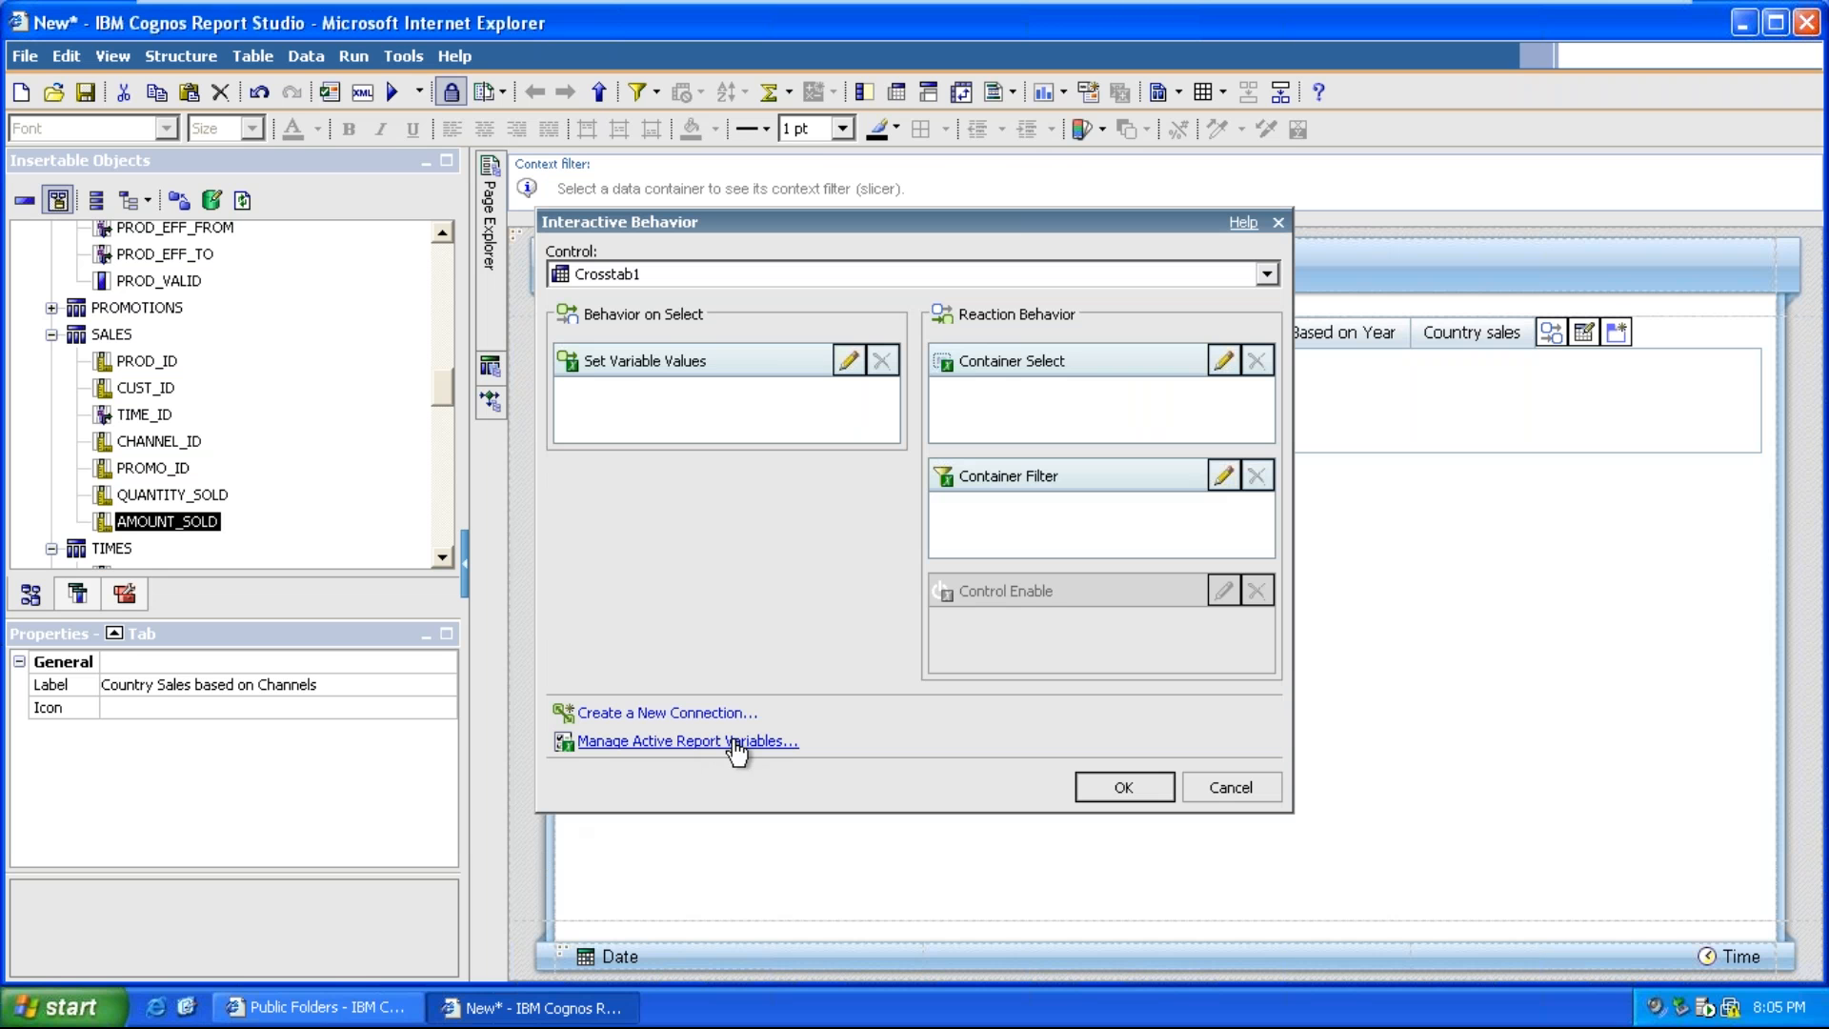
pyautogui.click(849, 360)
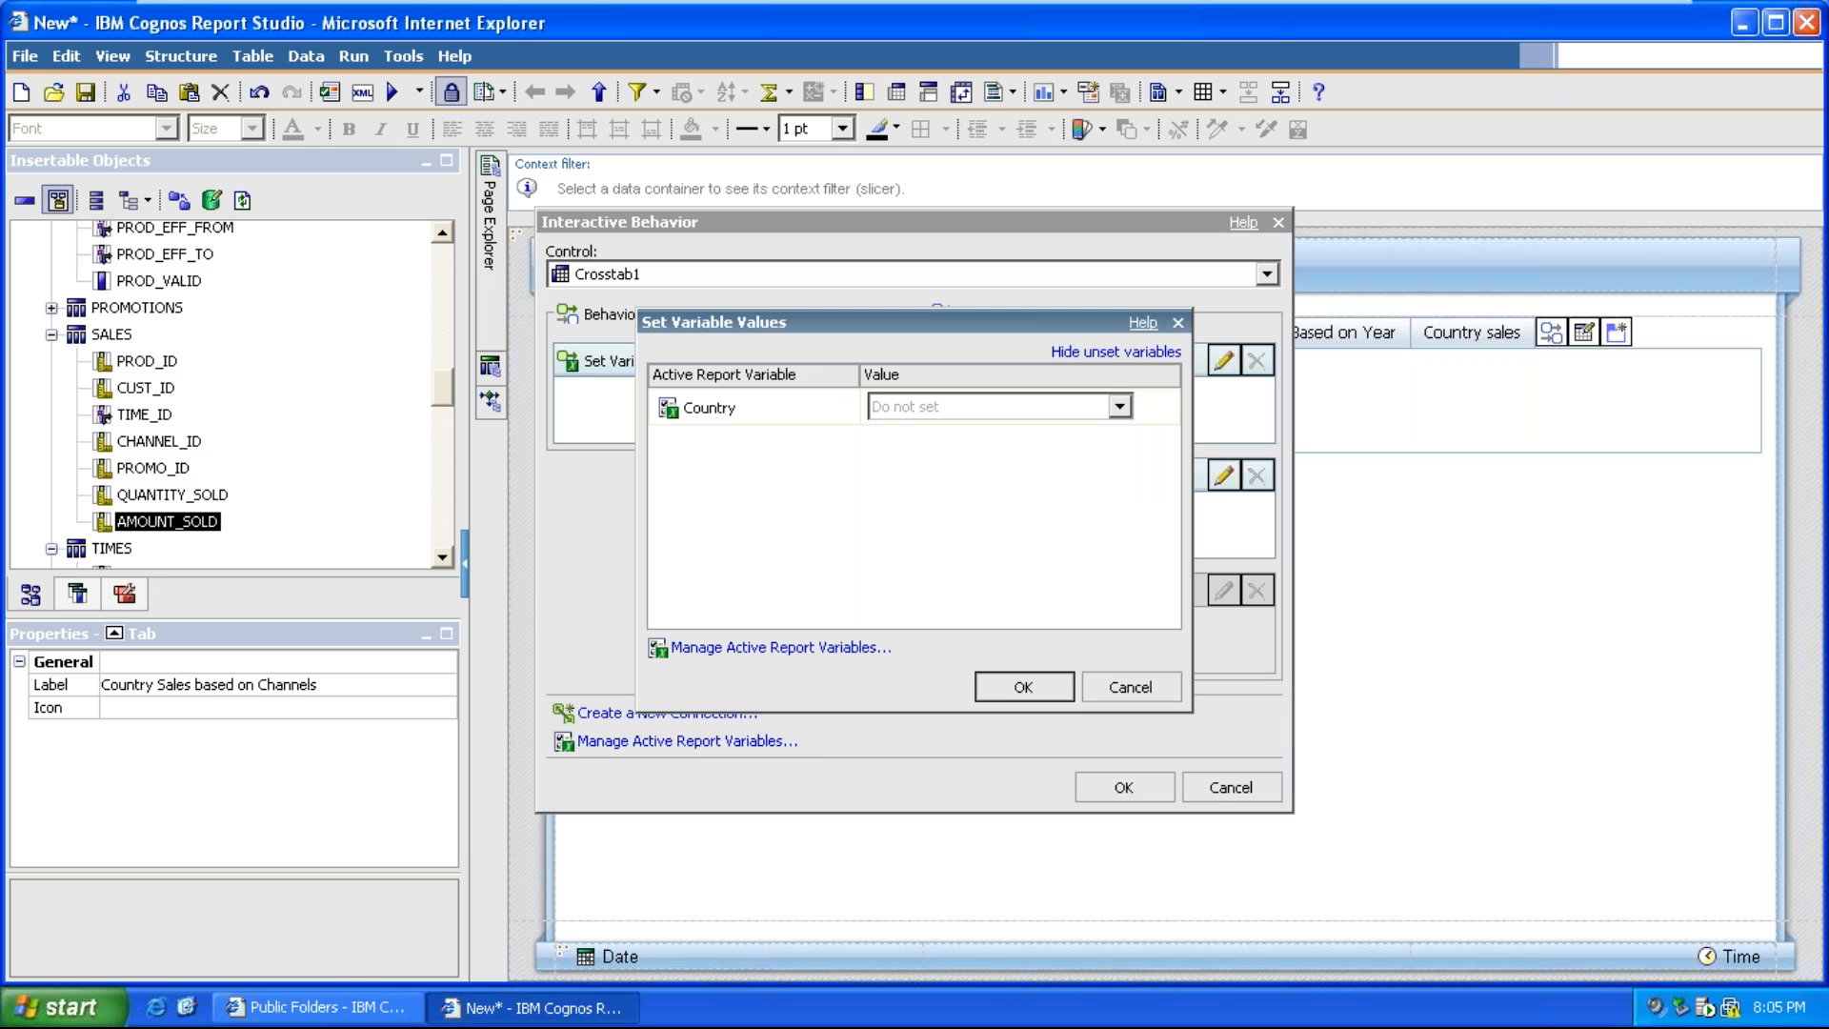
pyautogui.click(1031, 407)
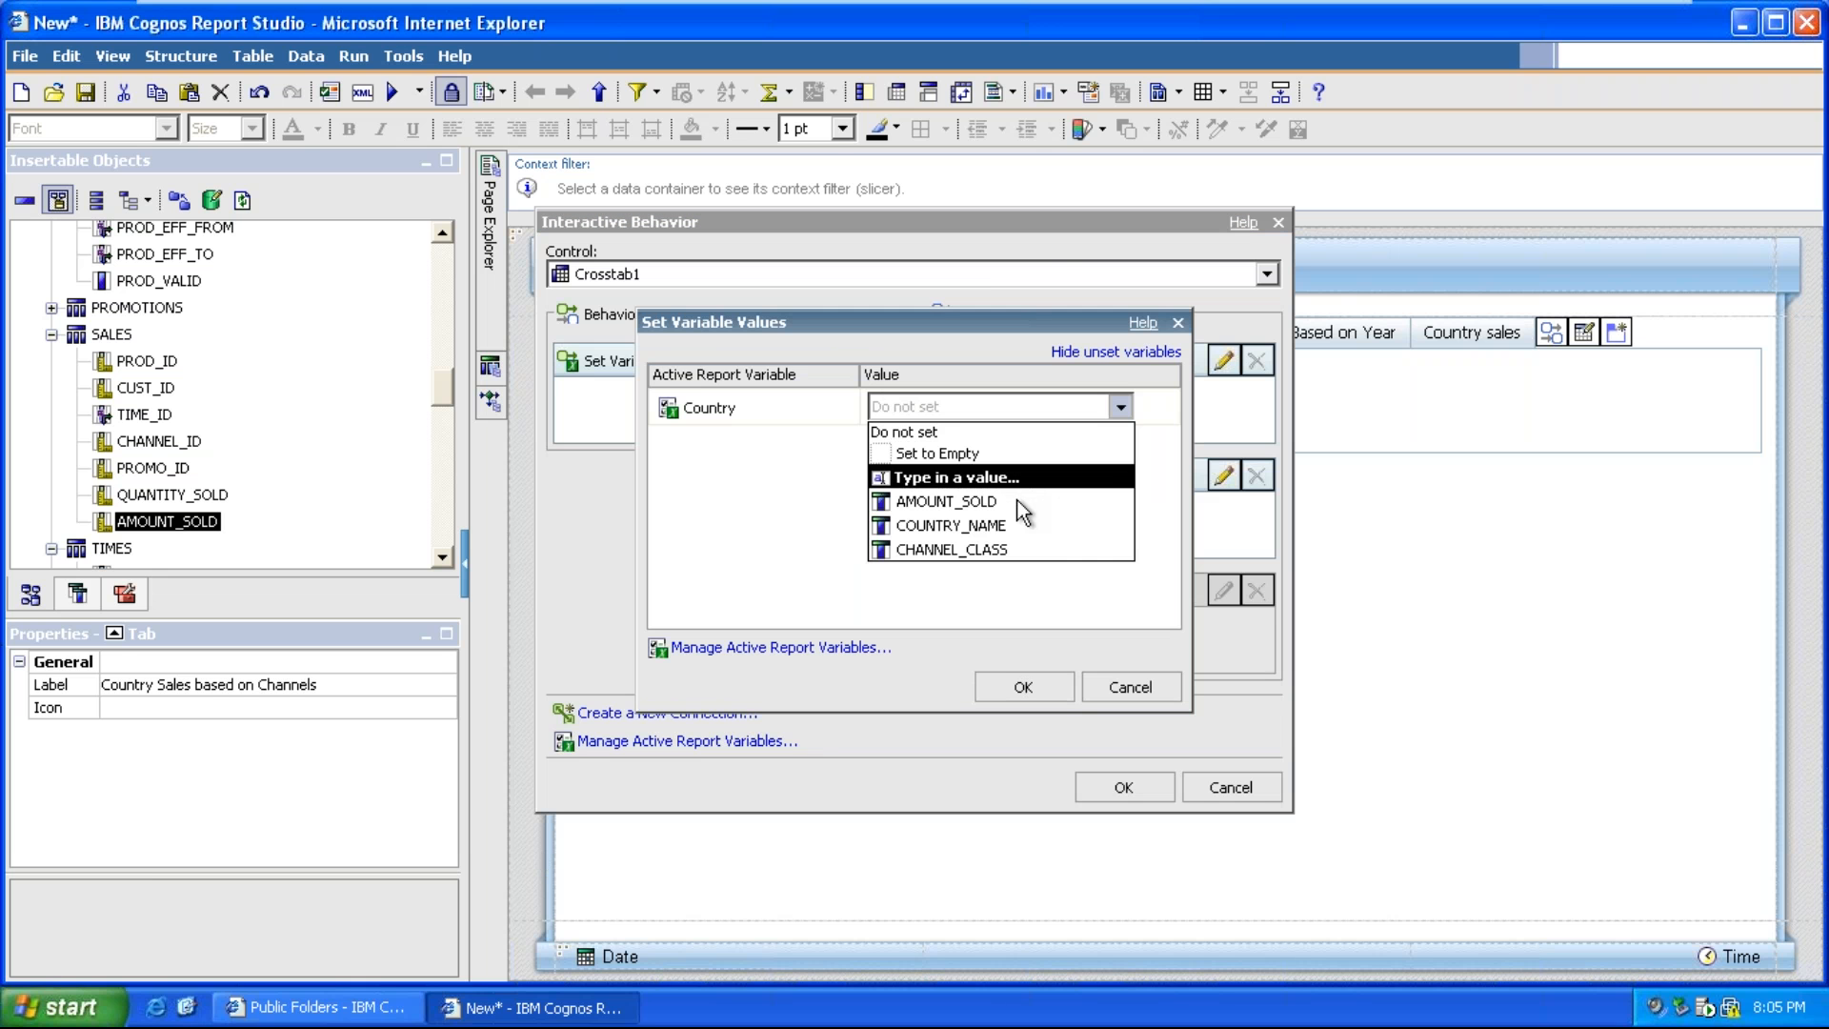
pyautogui.click(1012, 530)
pyautogui.click(1015, 690)
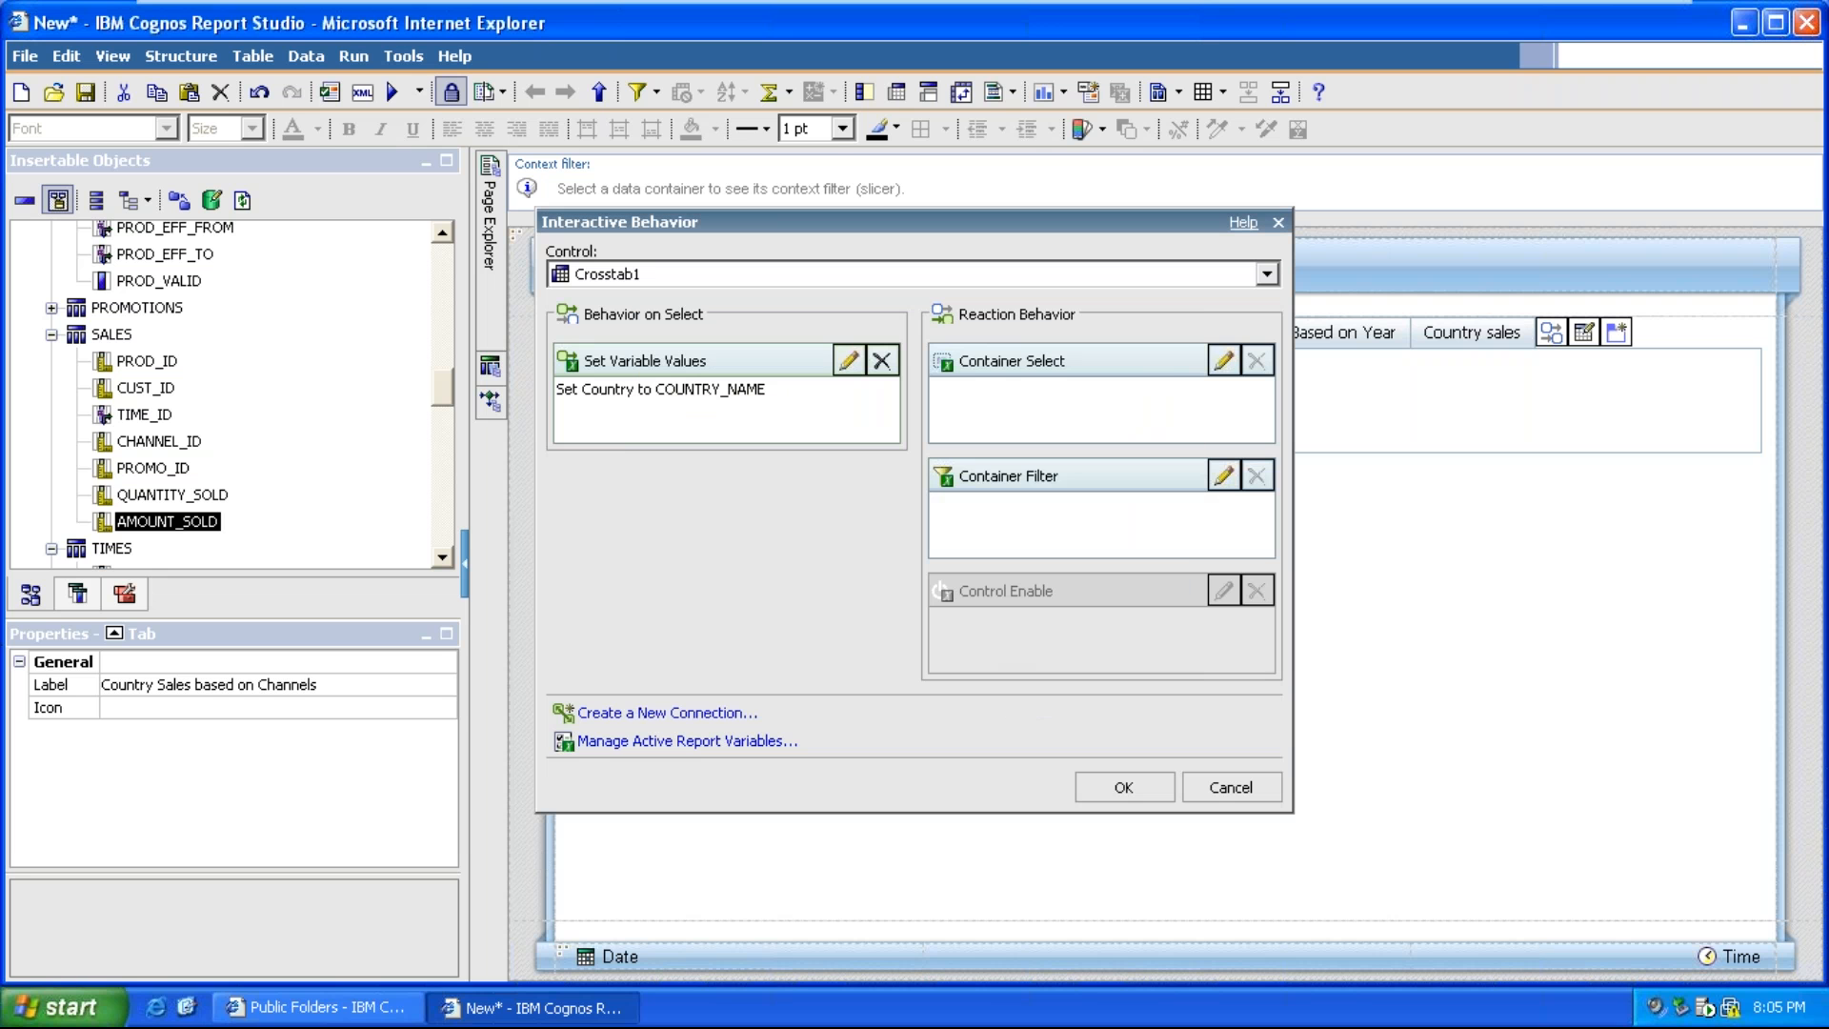
# Add a container select condition to the crosstab with COUNTRY_NAME in the Country variable
pyautogui.click(1223, 364)
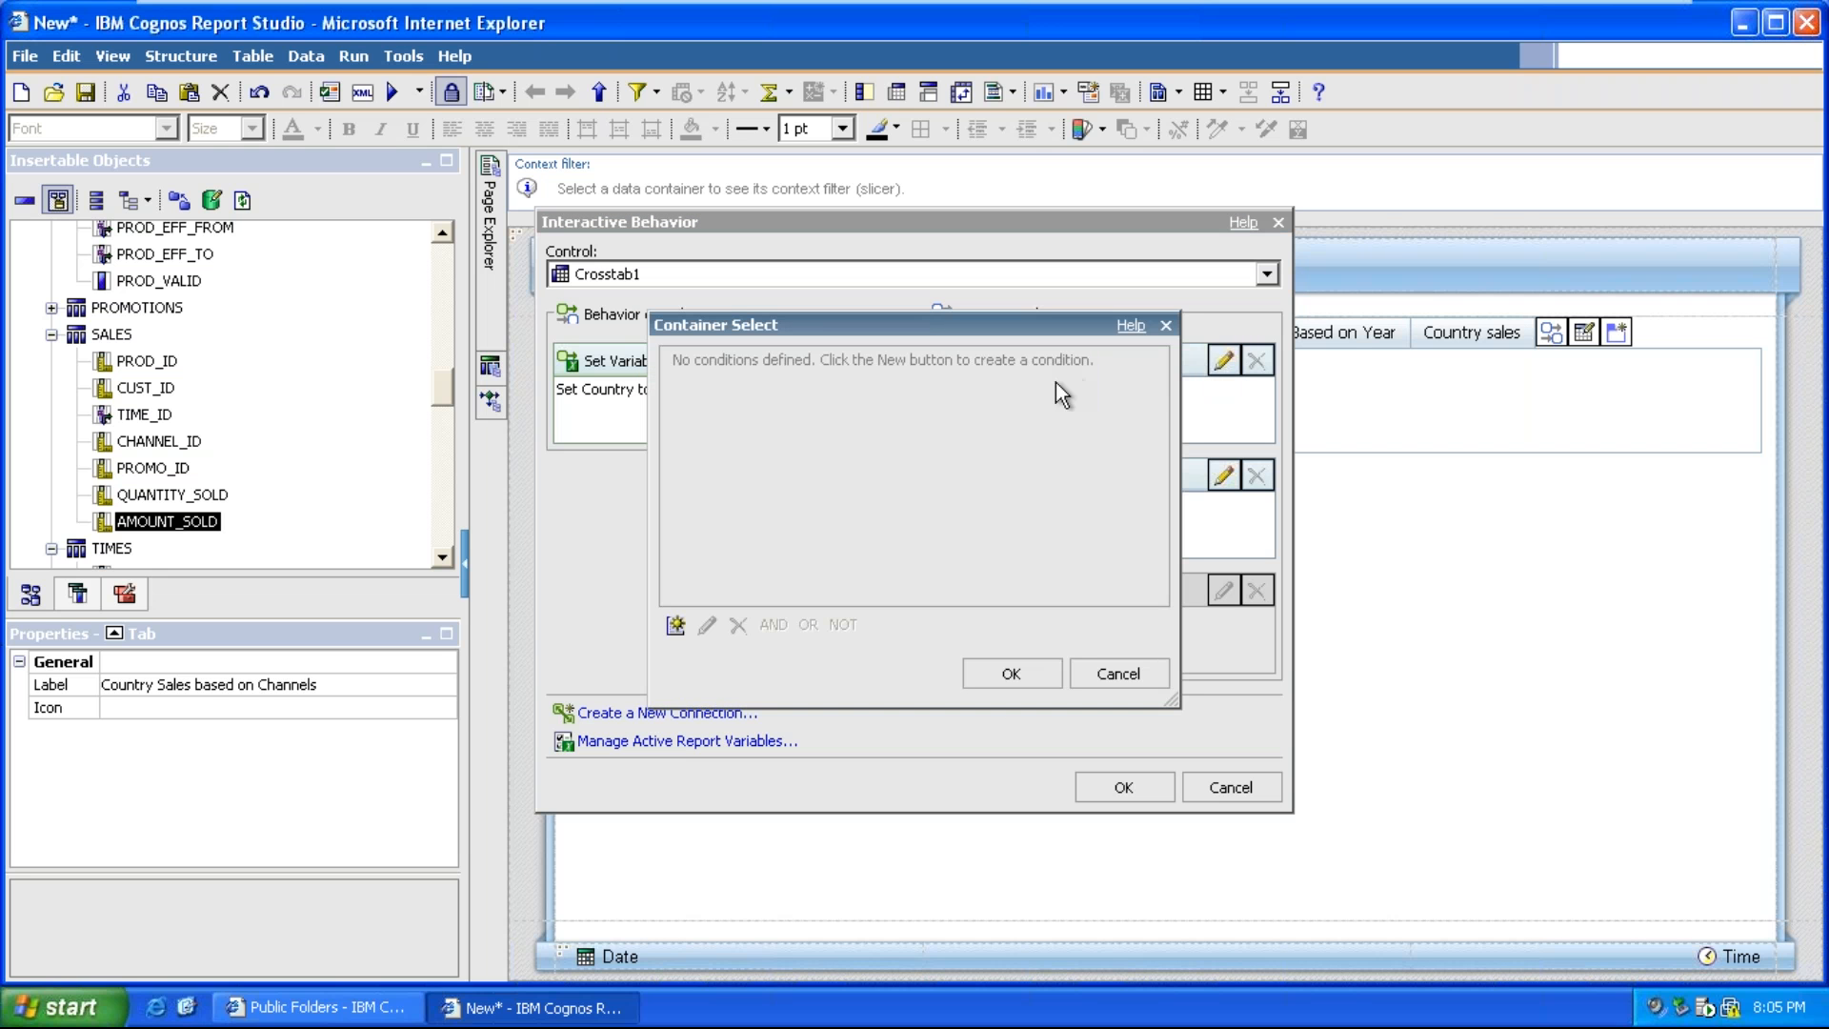
pyautogui.click(678, 436)
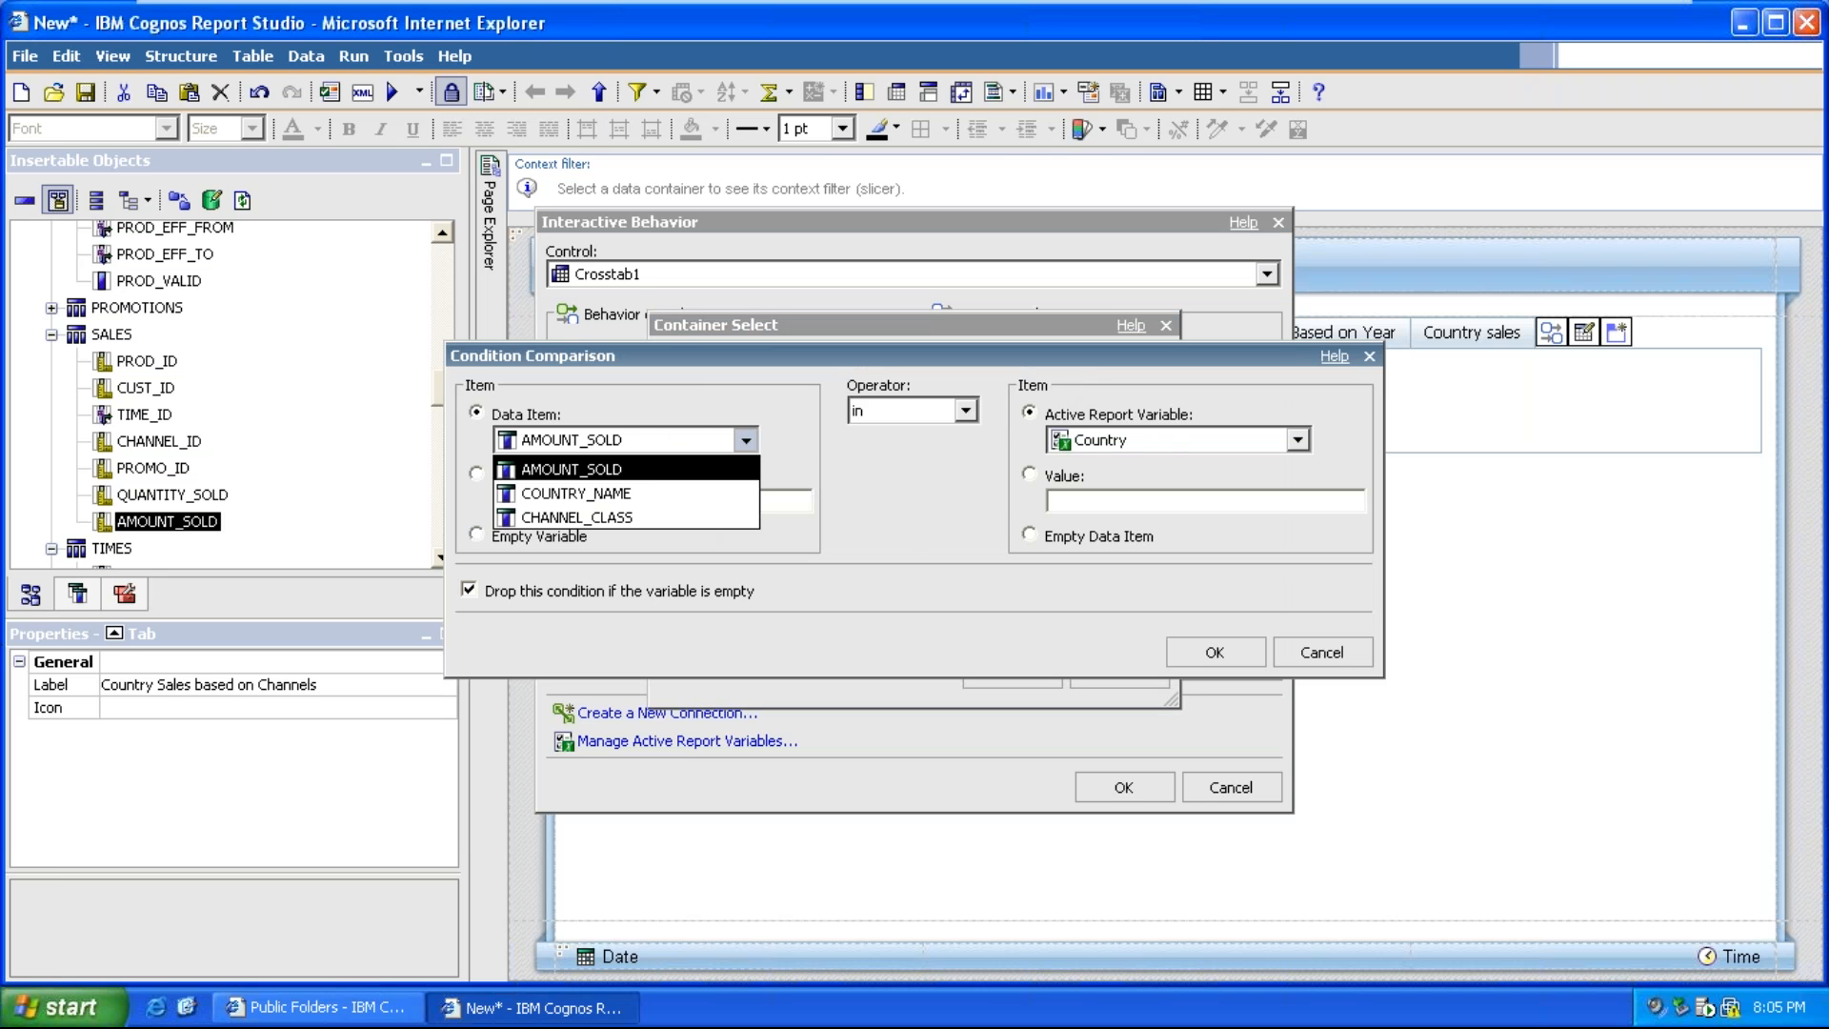
pyautogui.click(637, 488)
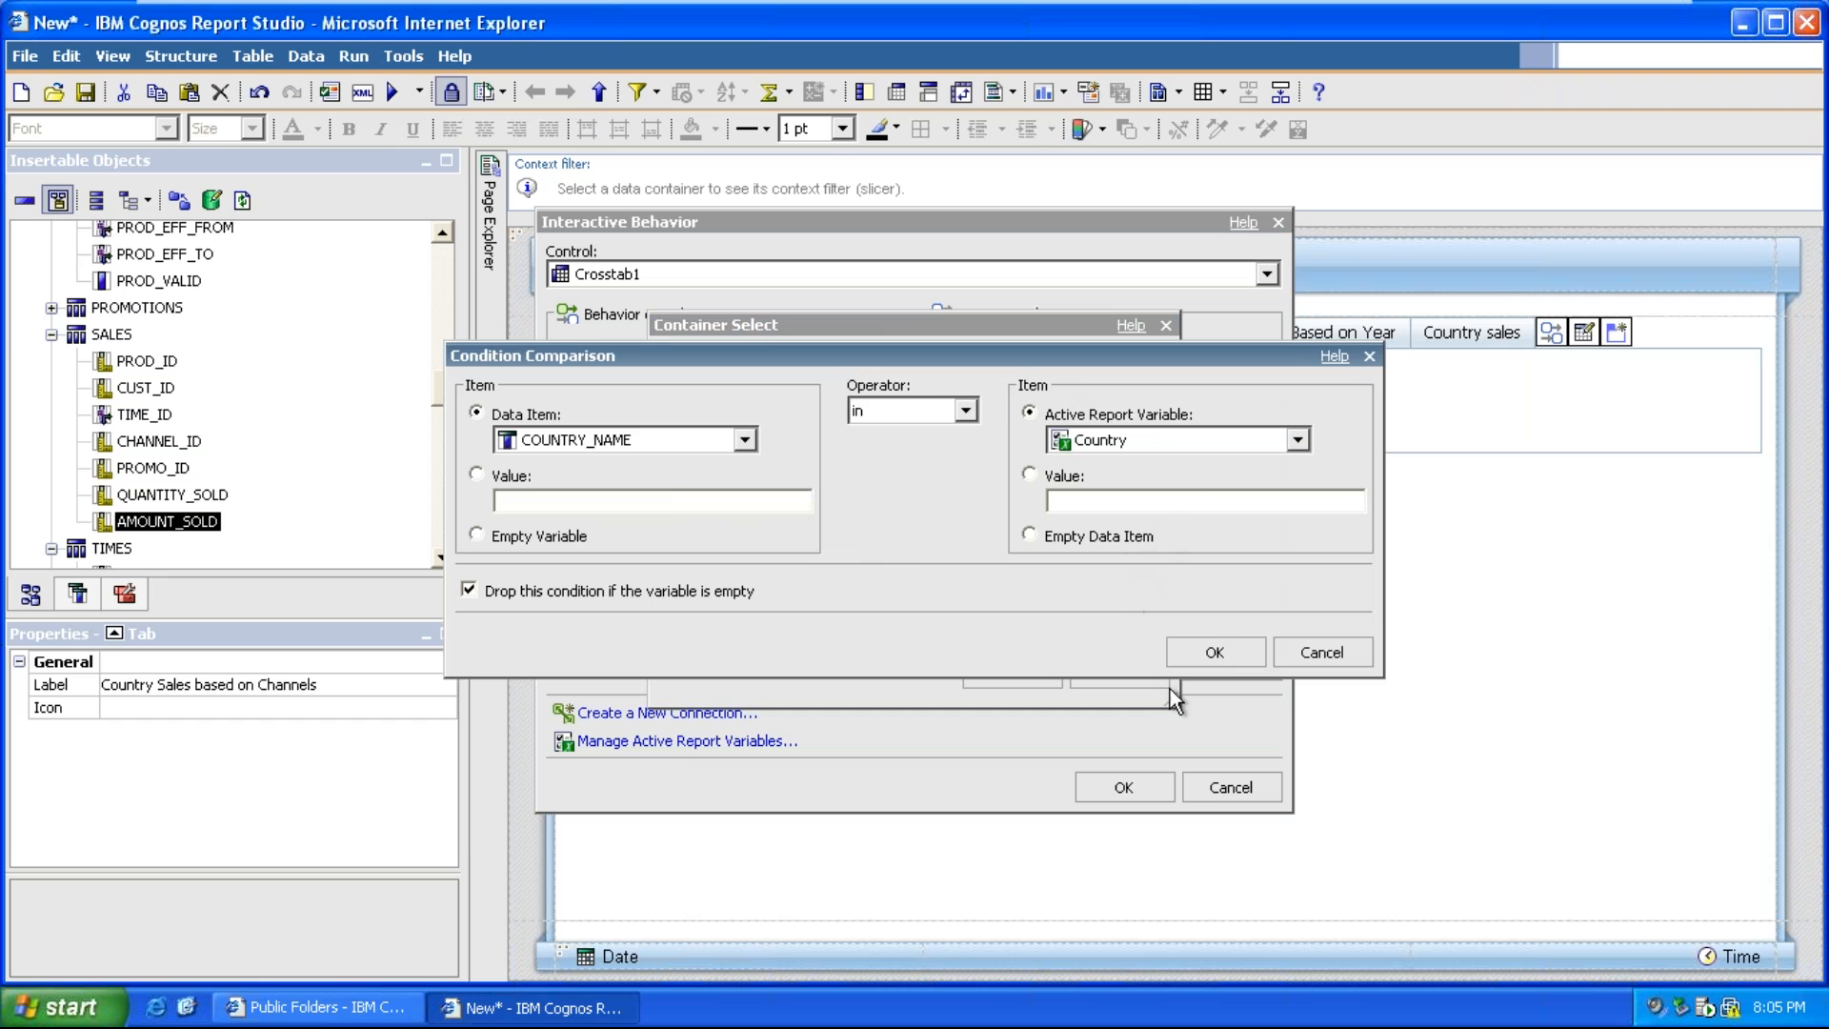
pyautogui.click(1190, 658)
pyautogui.click(1016, 678)
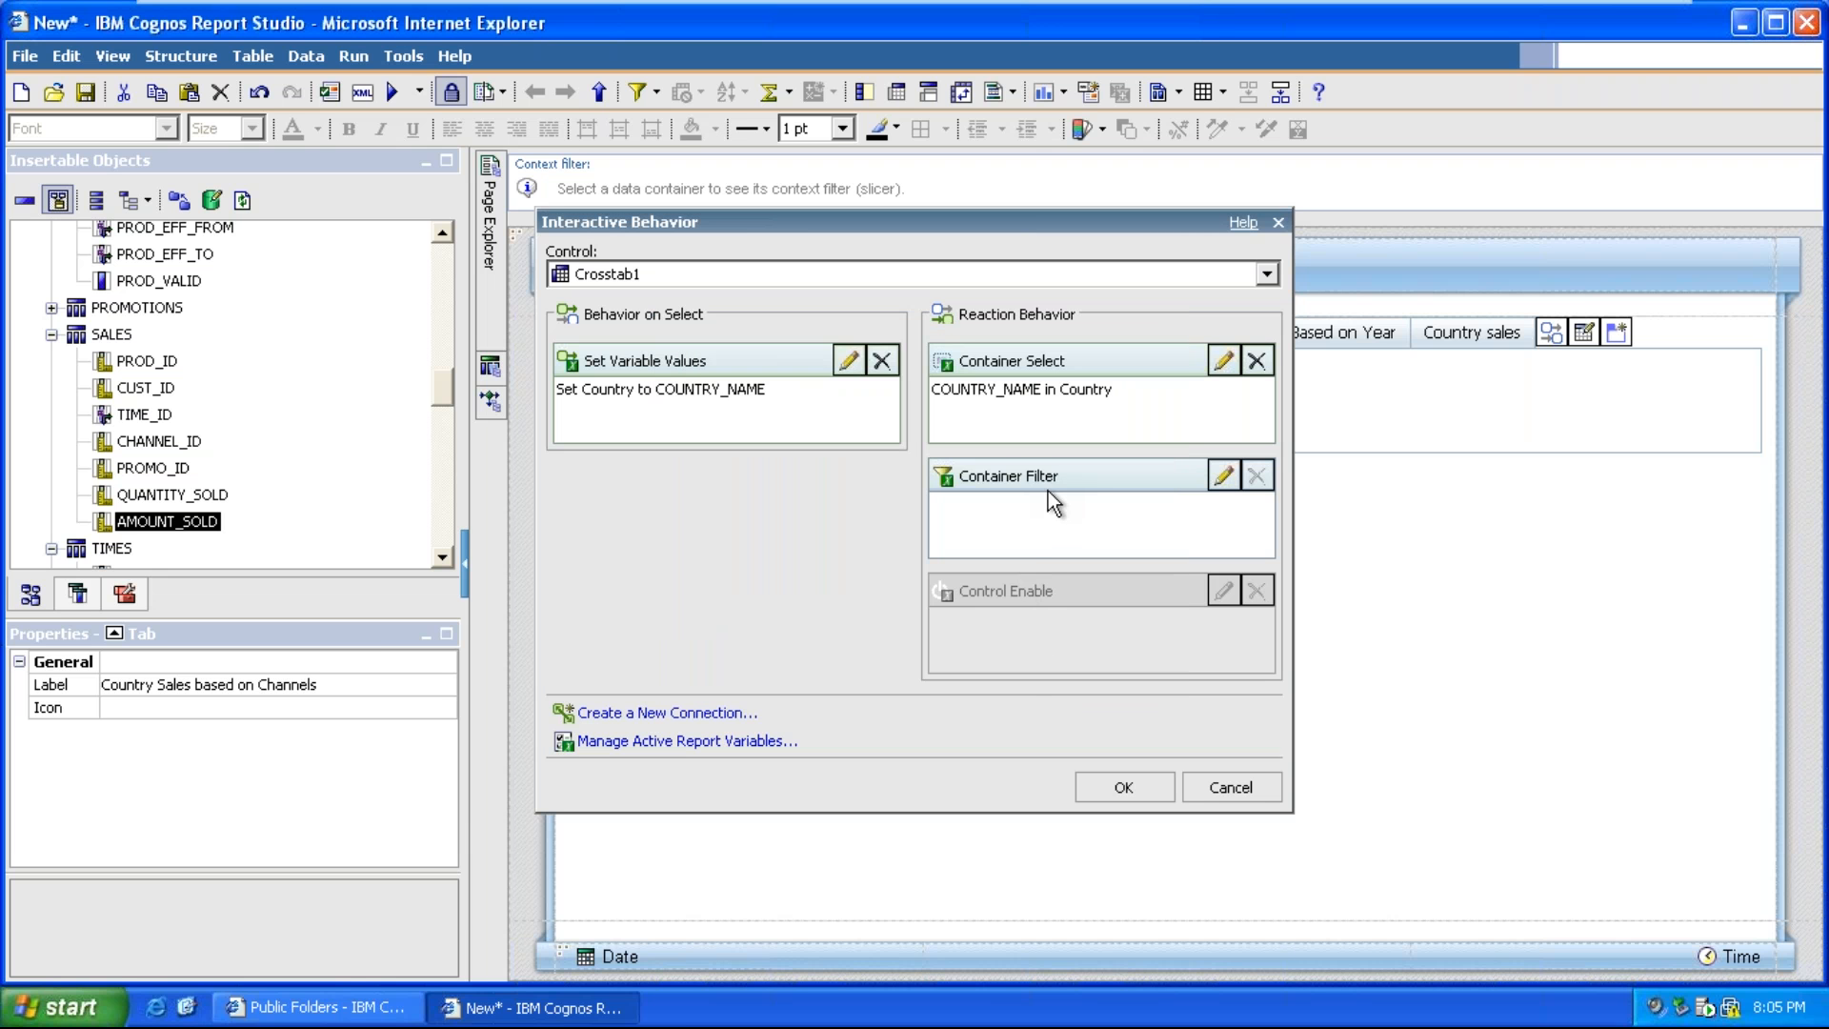
# Filter the crosstab container by COUNTRY_NAME in the Country variable and accept its interactive behavior
pyautogui.click(1223, 474)
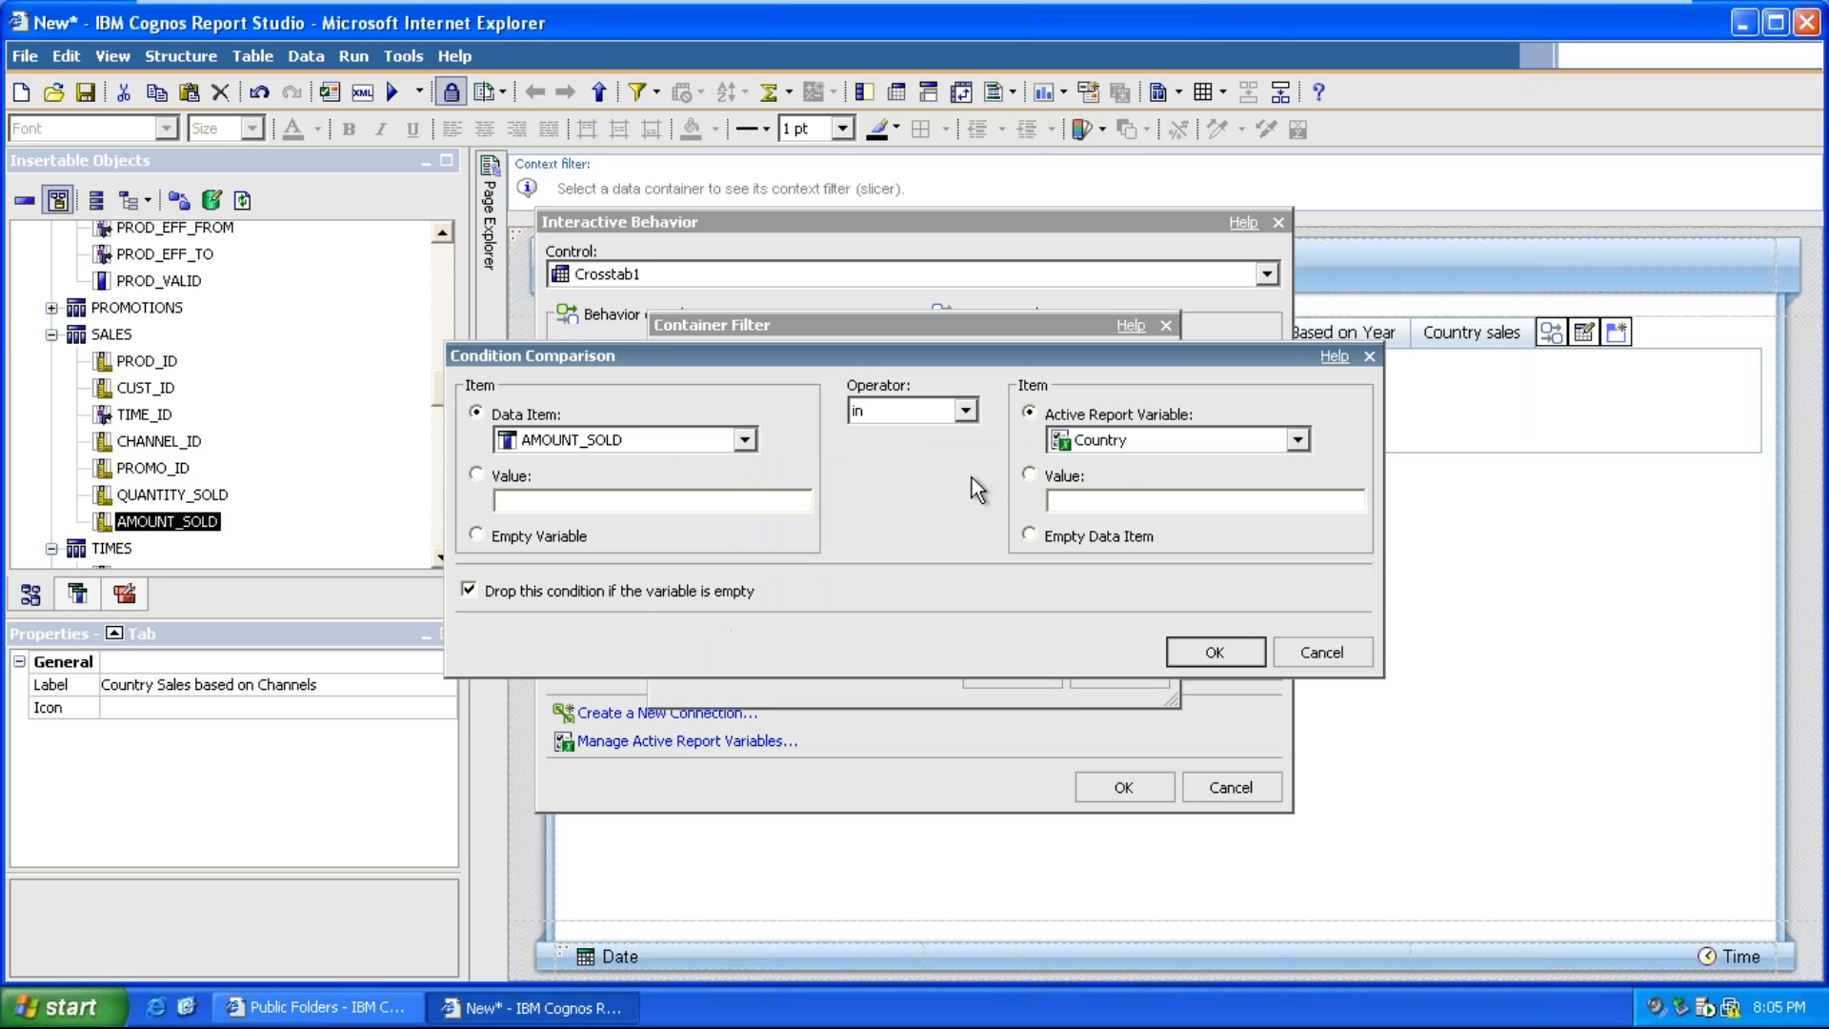
pyautogui.click(670, 444)
pyautogui.click(660, 493)
pyautogui.click(1193, 658)
pyautogui.click(1026, 681)
pyautogui.click(1113, 789)
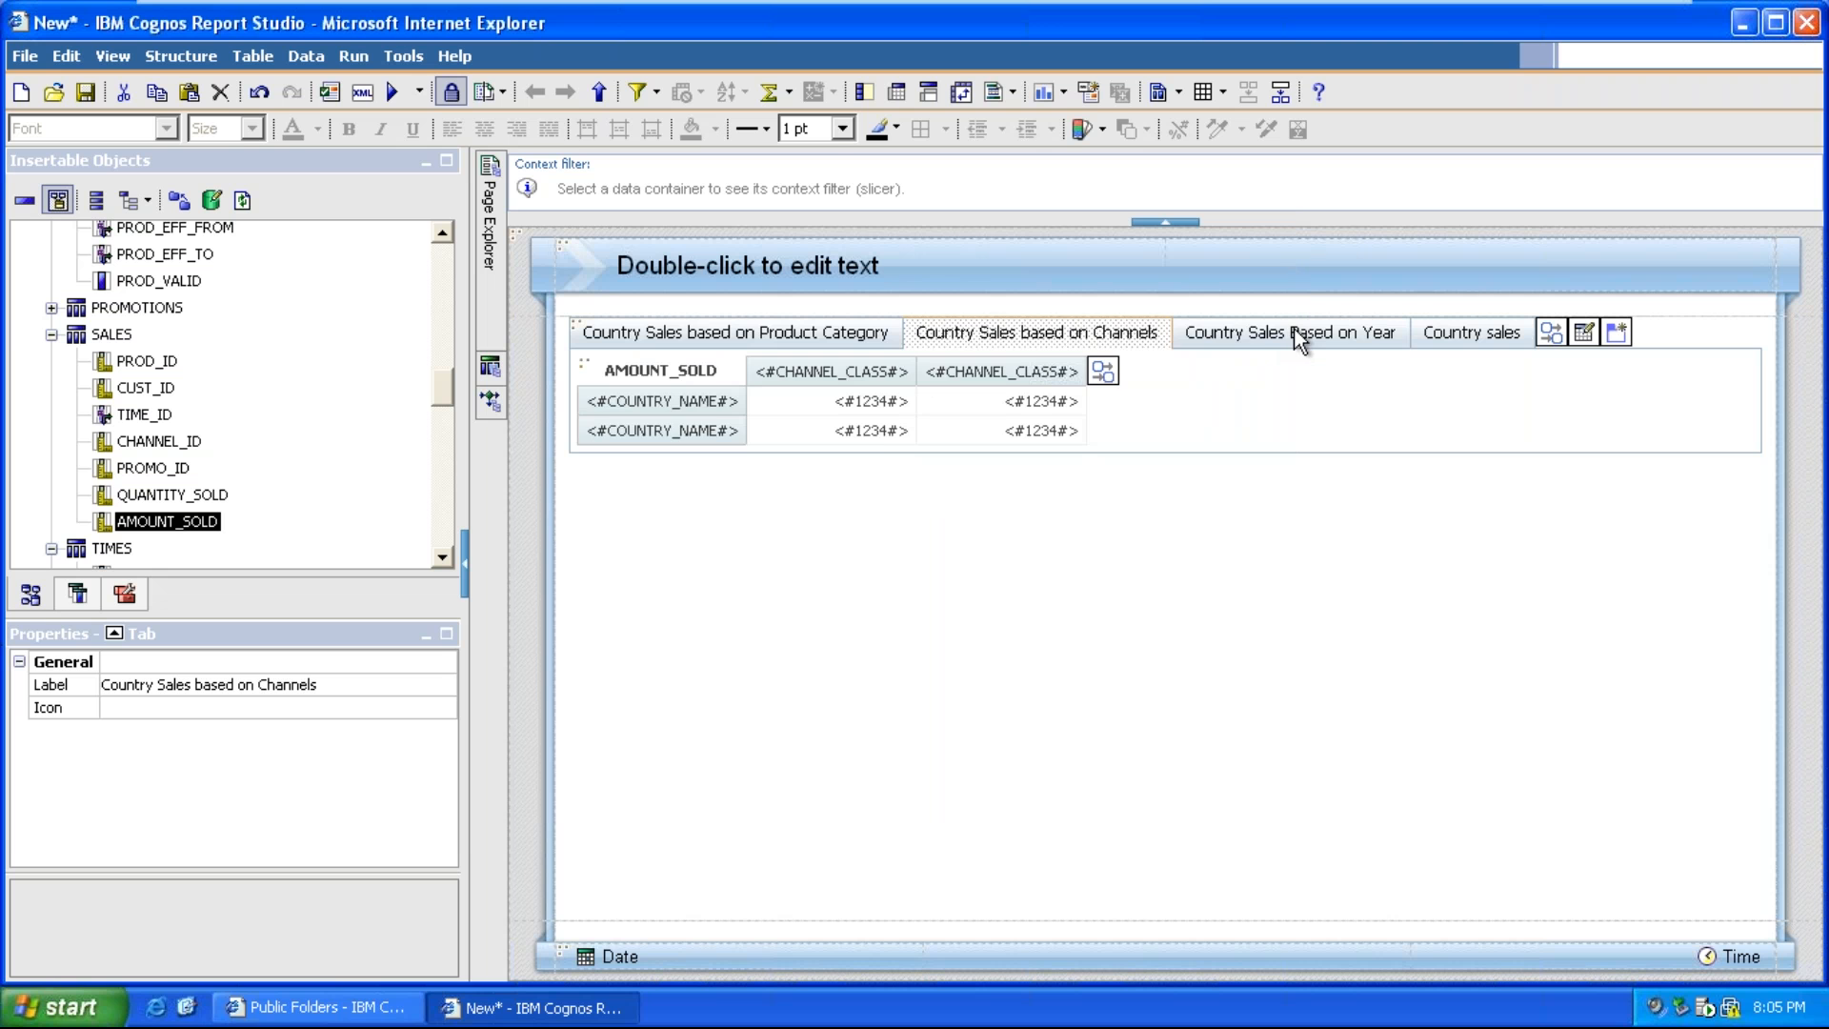
# Make selecting in the chart of the Country Sales Based on Year tab set the Country variable to COUNTRY_NAME
pyautogui.click(1264, 343)
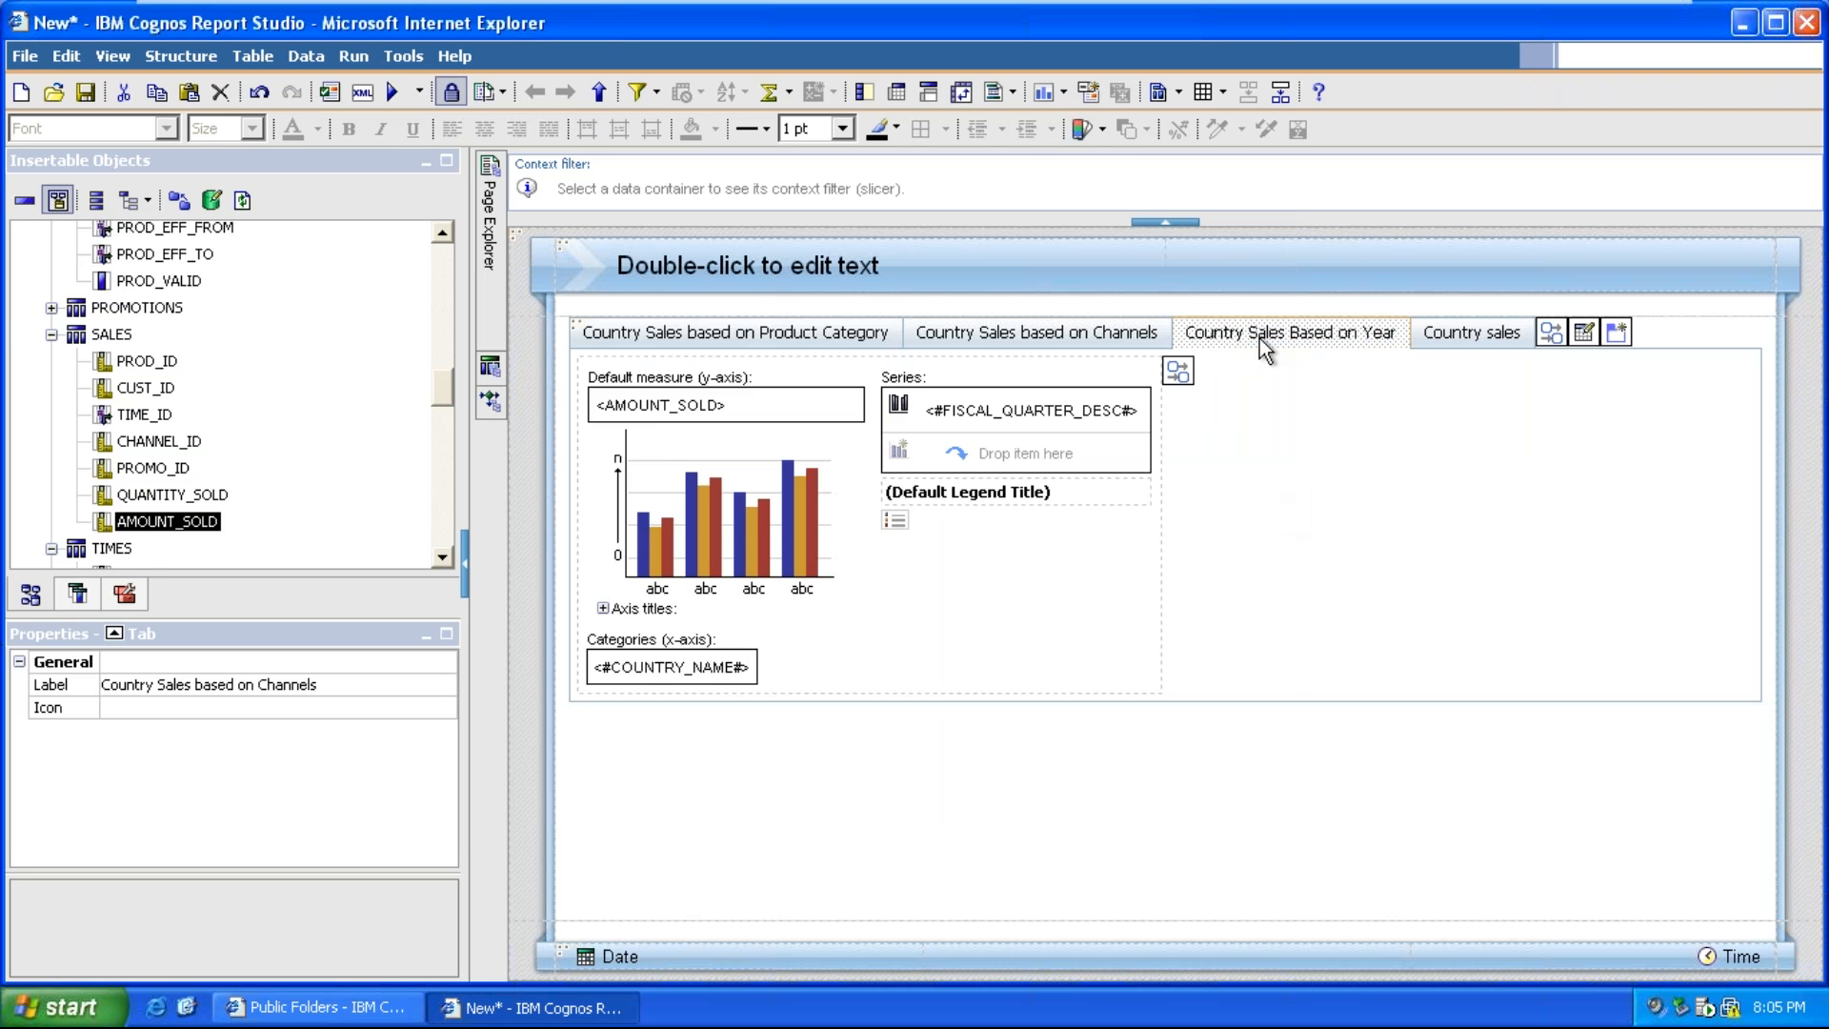
pyautogui.click(1186, 374)
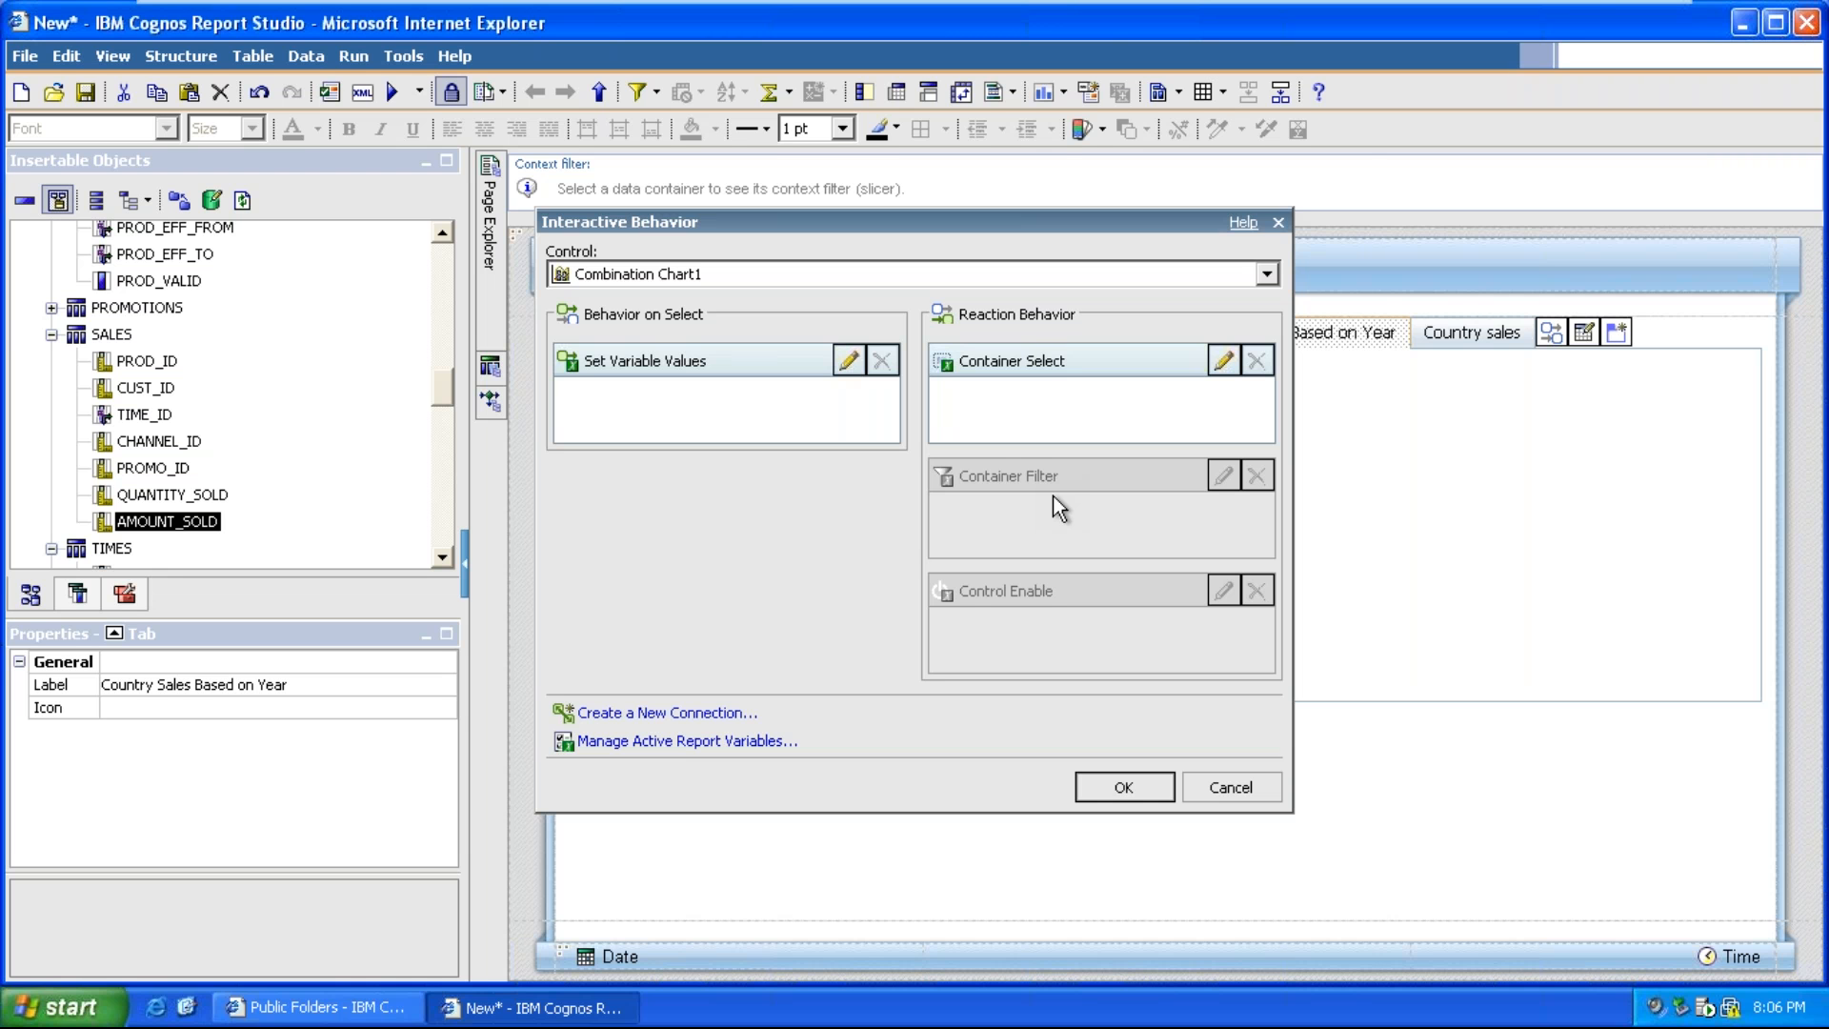
pyautogui.click(855, 368)
pyautogui.click(924, 417)
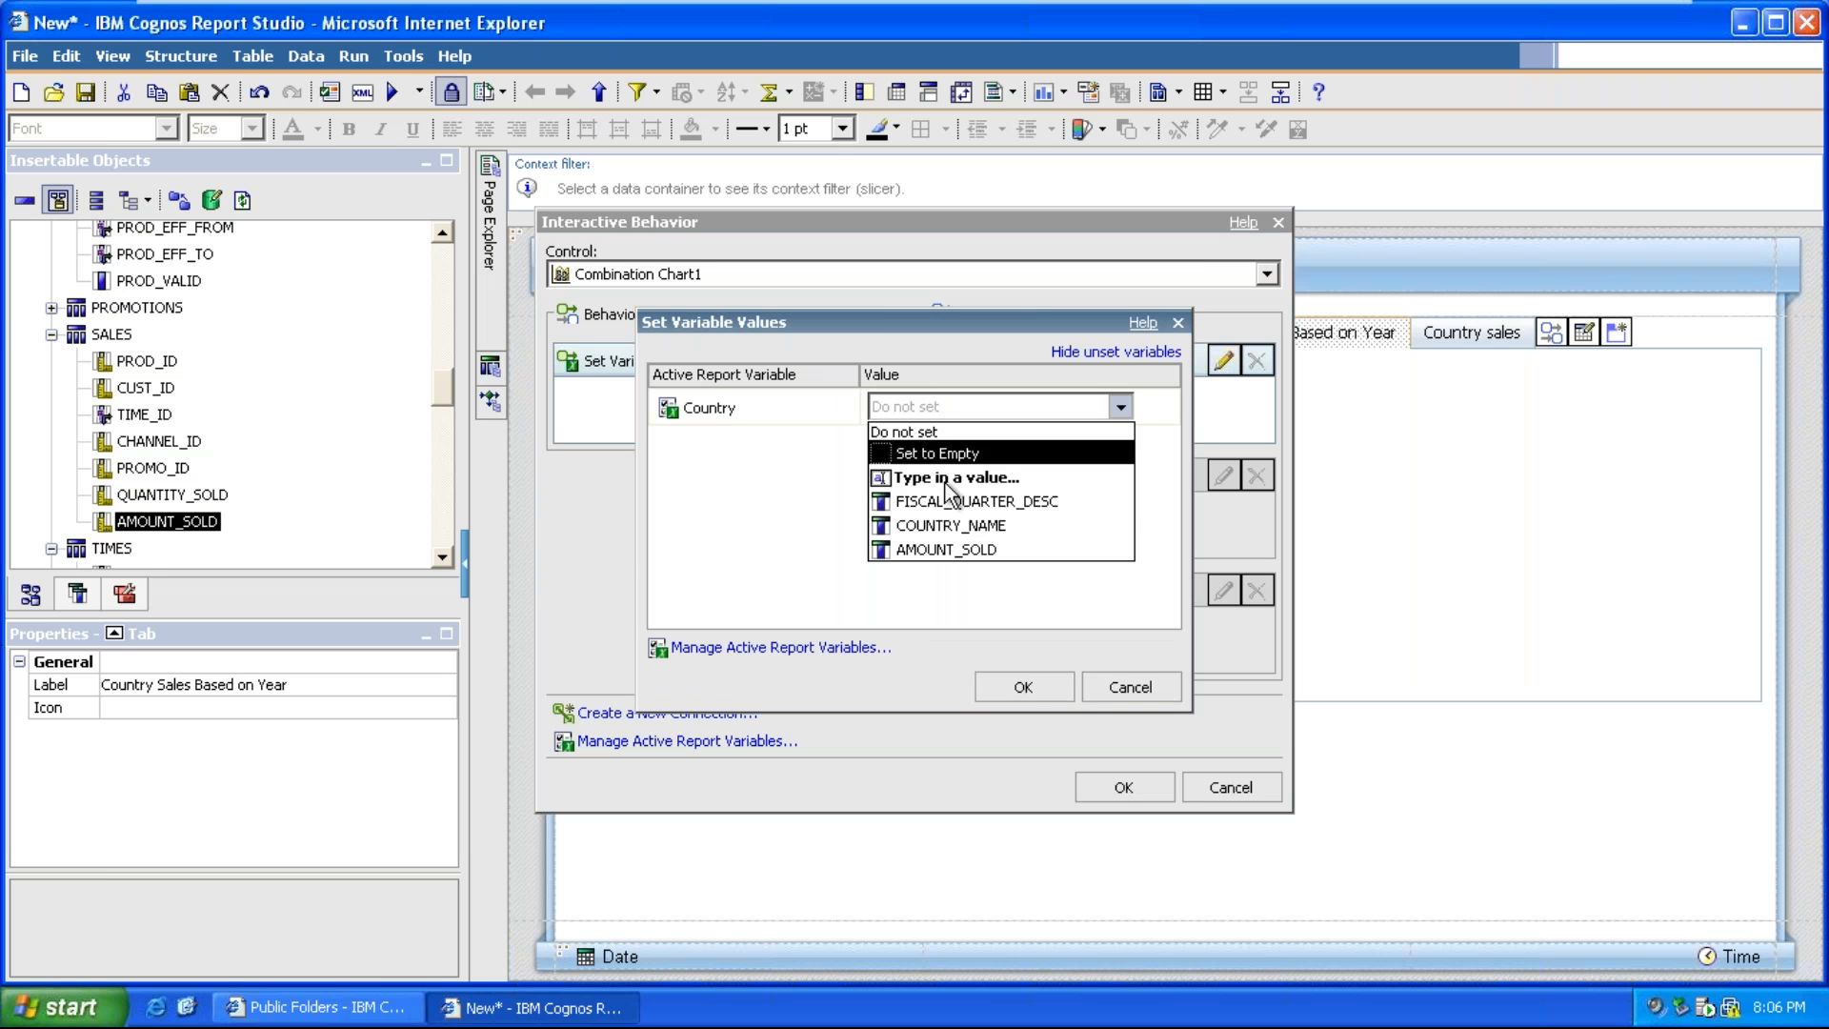
pyautogui.click(953, 526)
pyautogui.click(1022, 689)
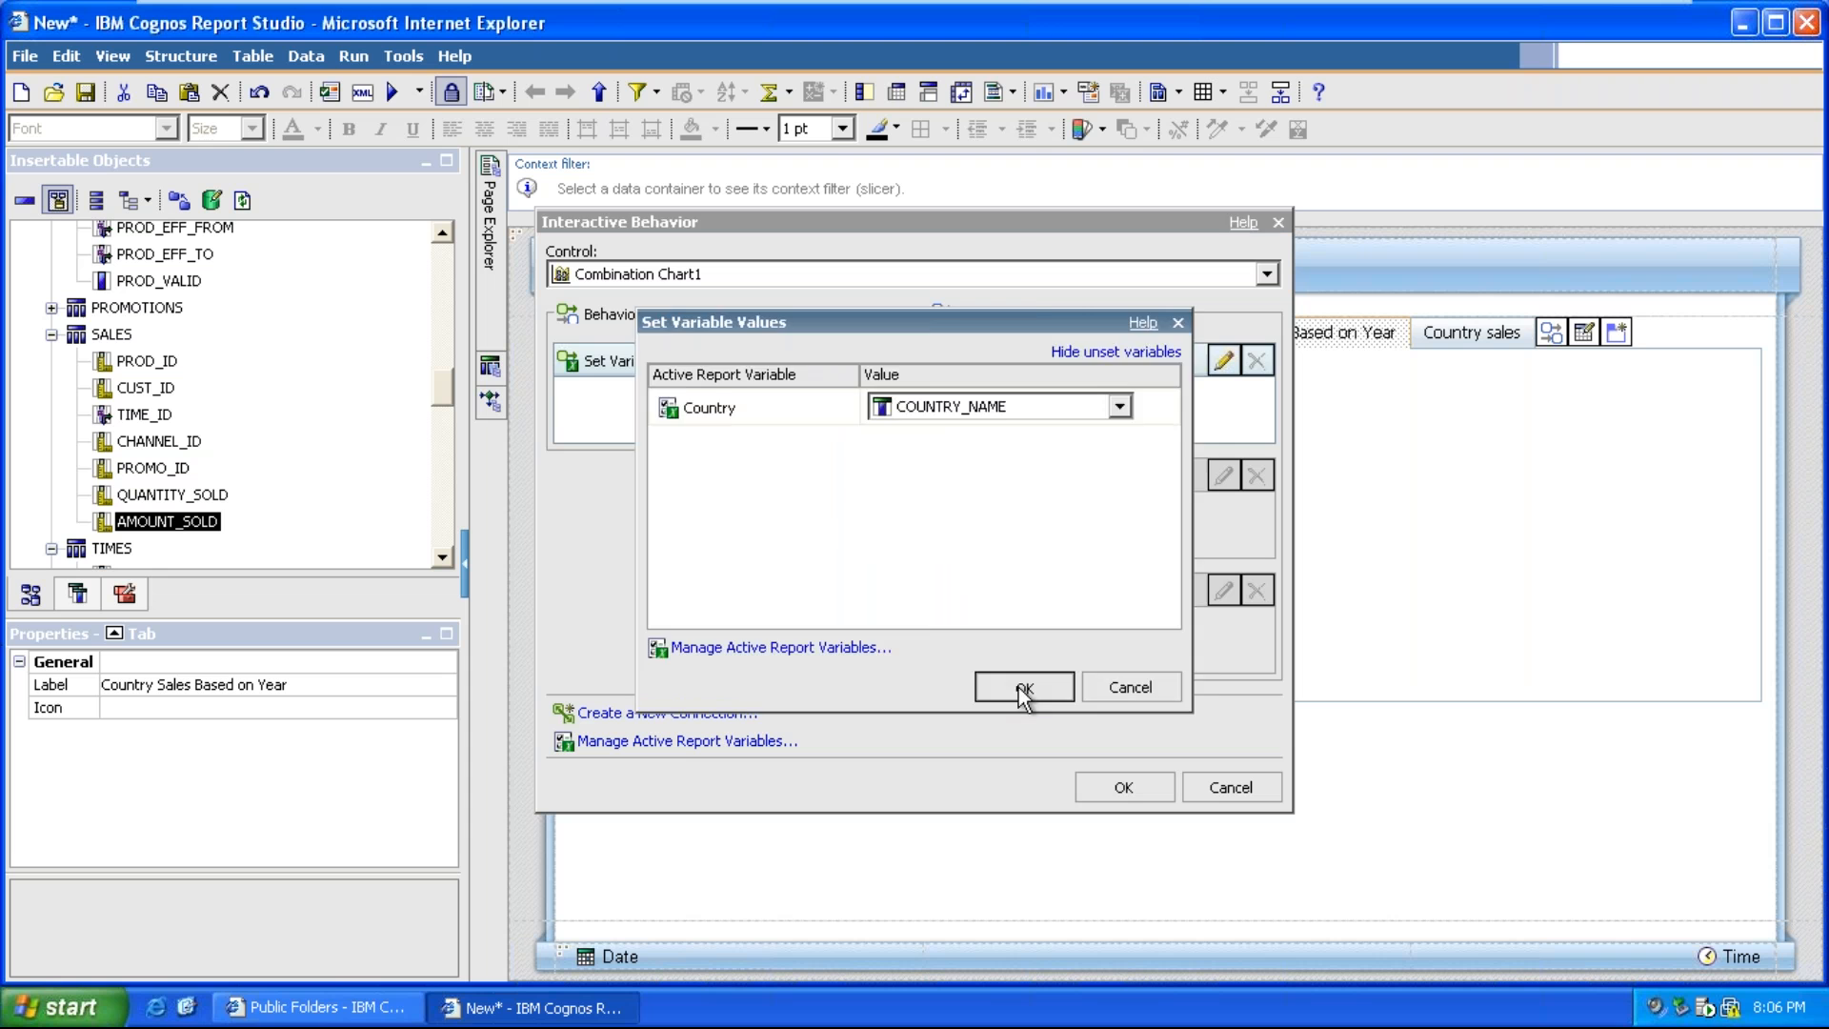
# Add a container select condition to the chart with COUNTRY_NAME in the Country variable and accept its interactive behavior
pyautogui.click(1222, 361)
pyautogui.click(675, 626)
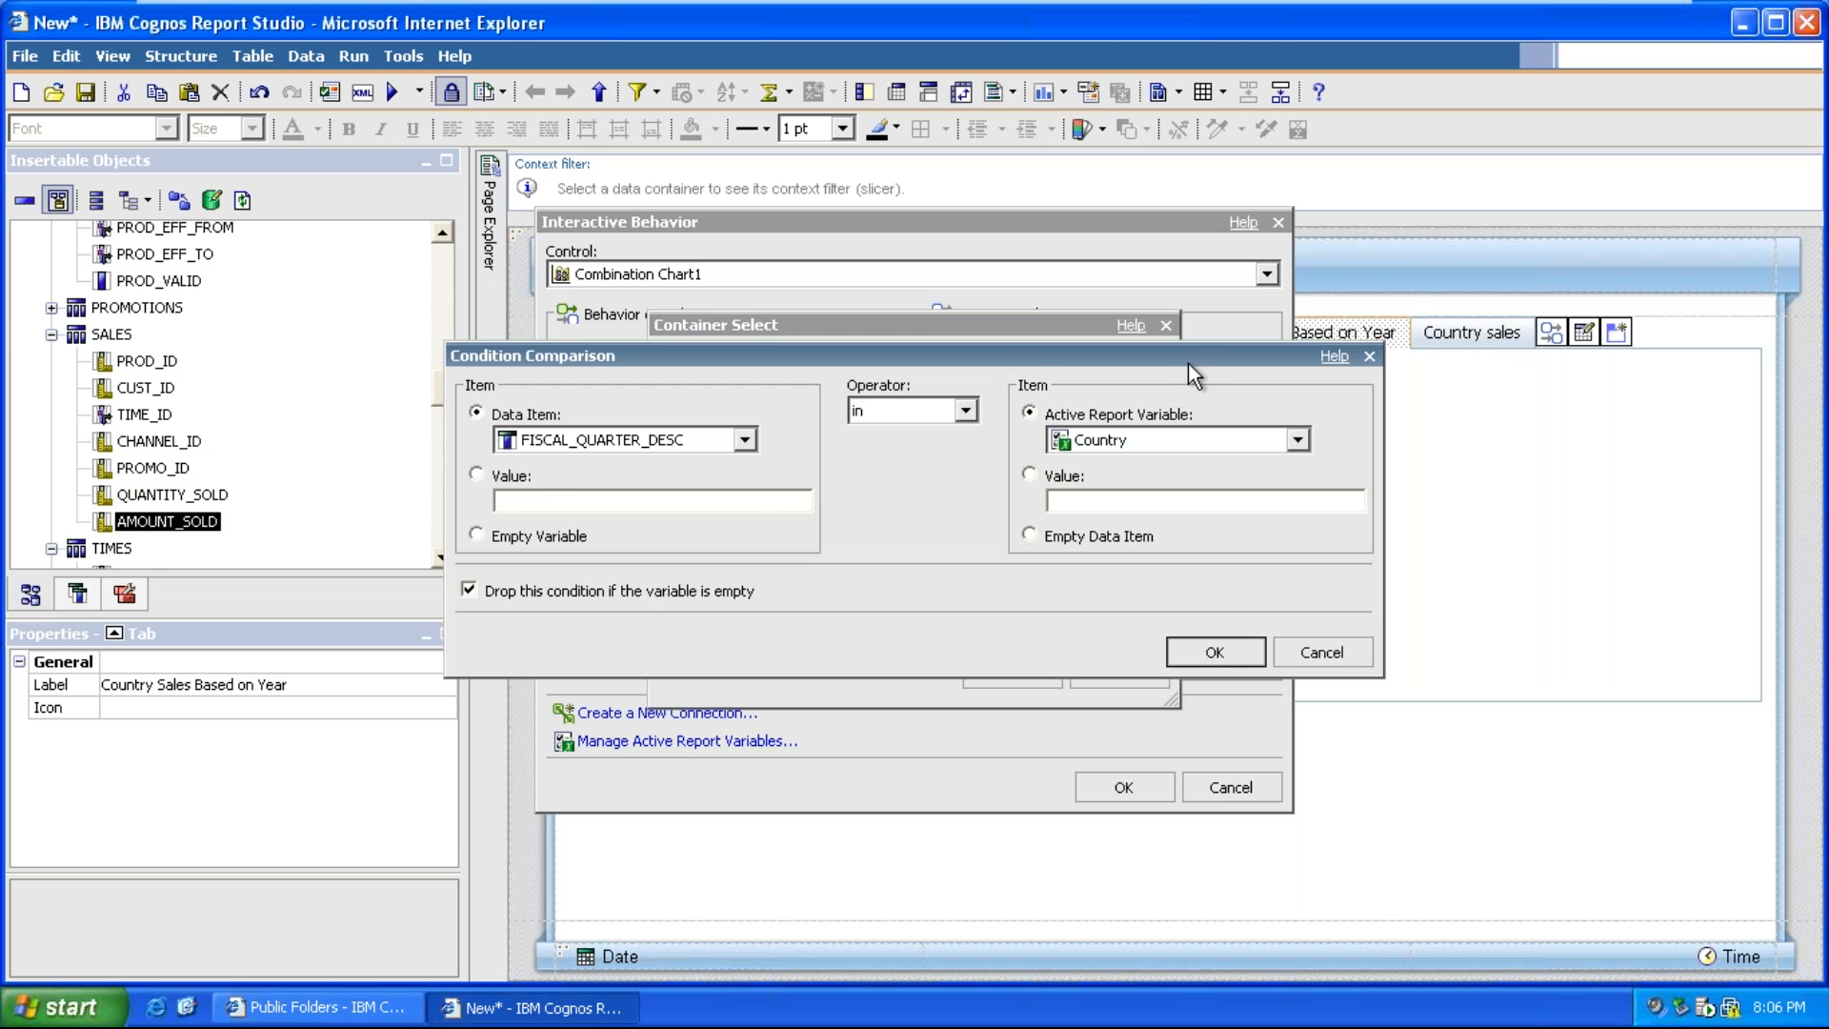
pyautogui.click(682, 444)
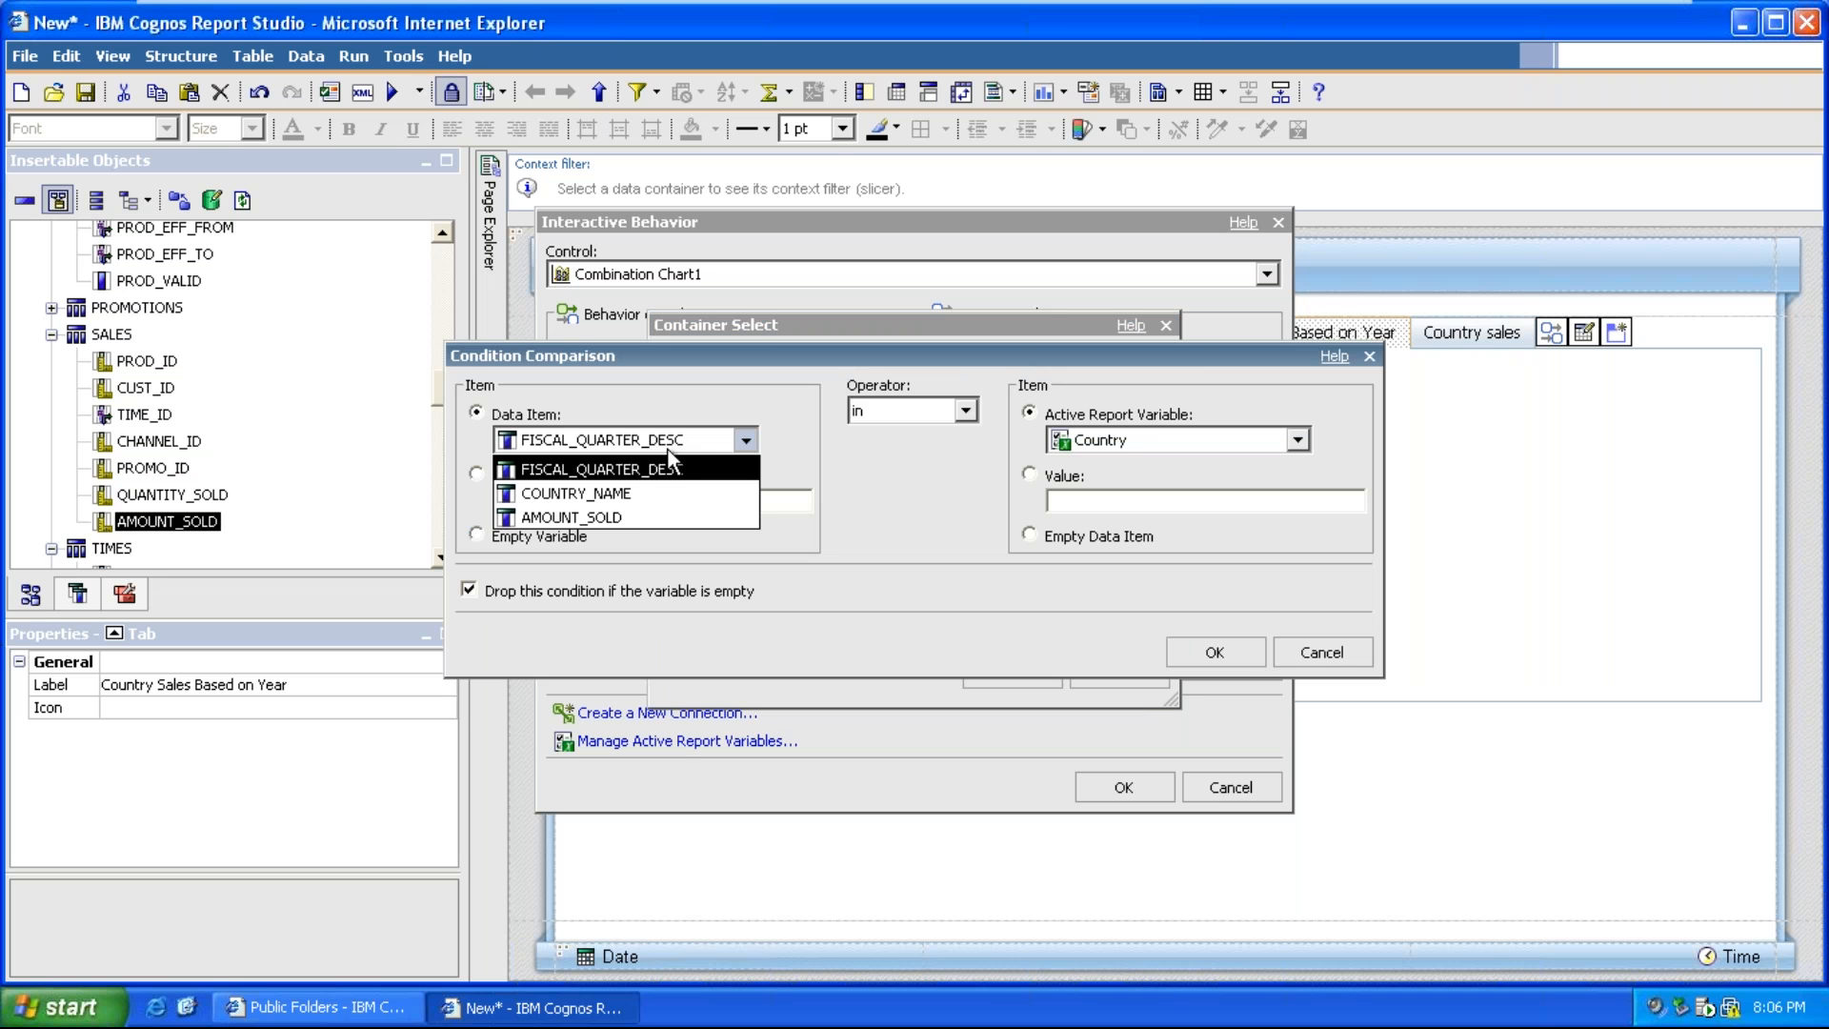
pyautogui.click(630, 494)
pyautogui.click(1212, 651)
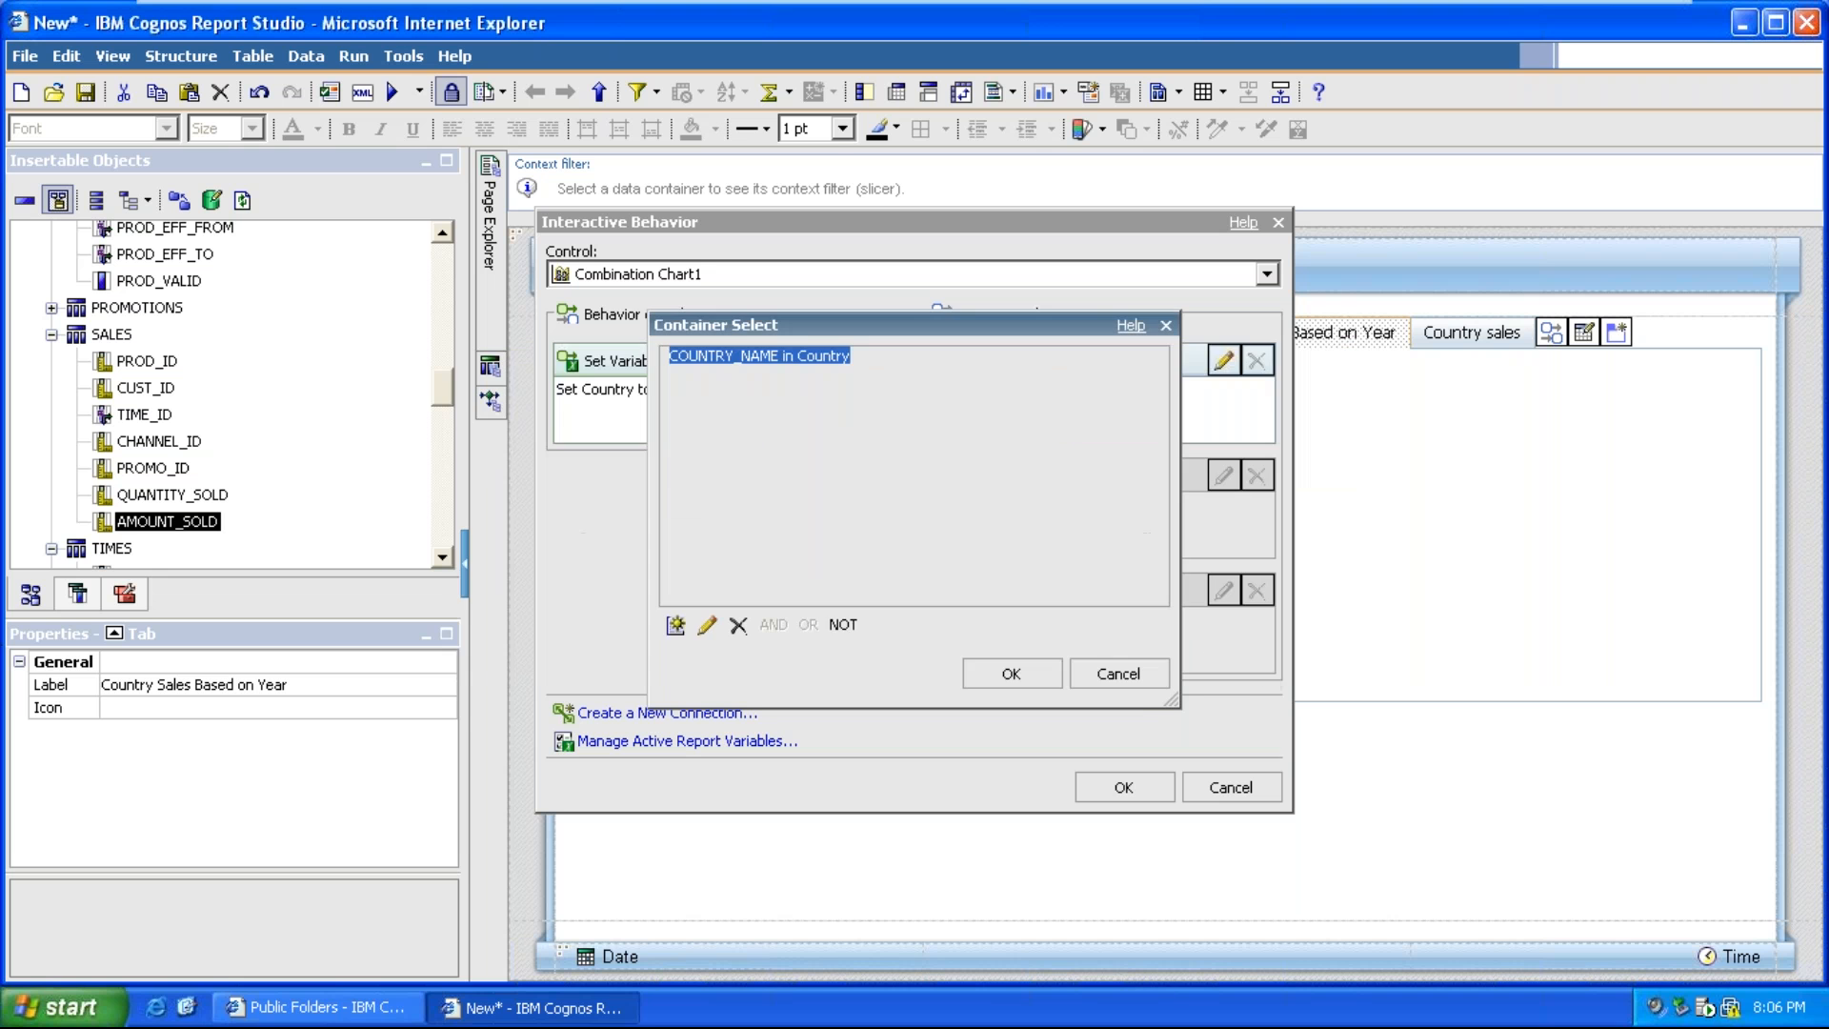
pyautogui.click(975, 684)
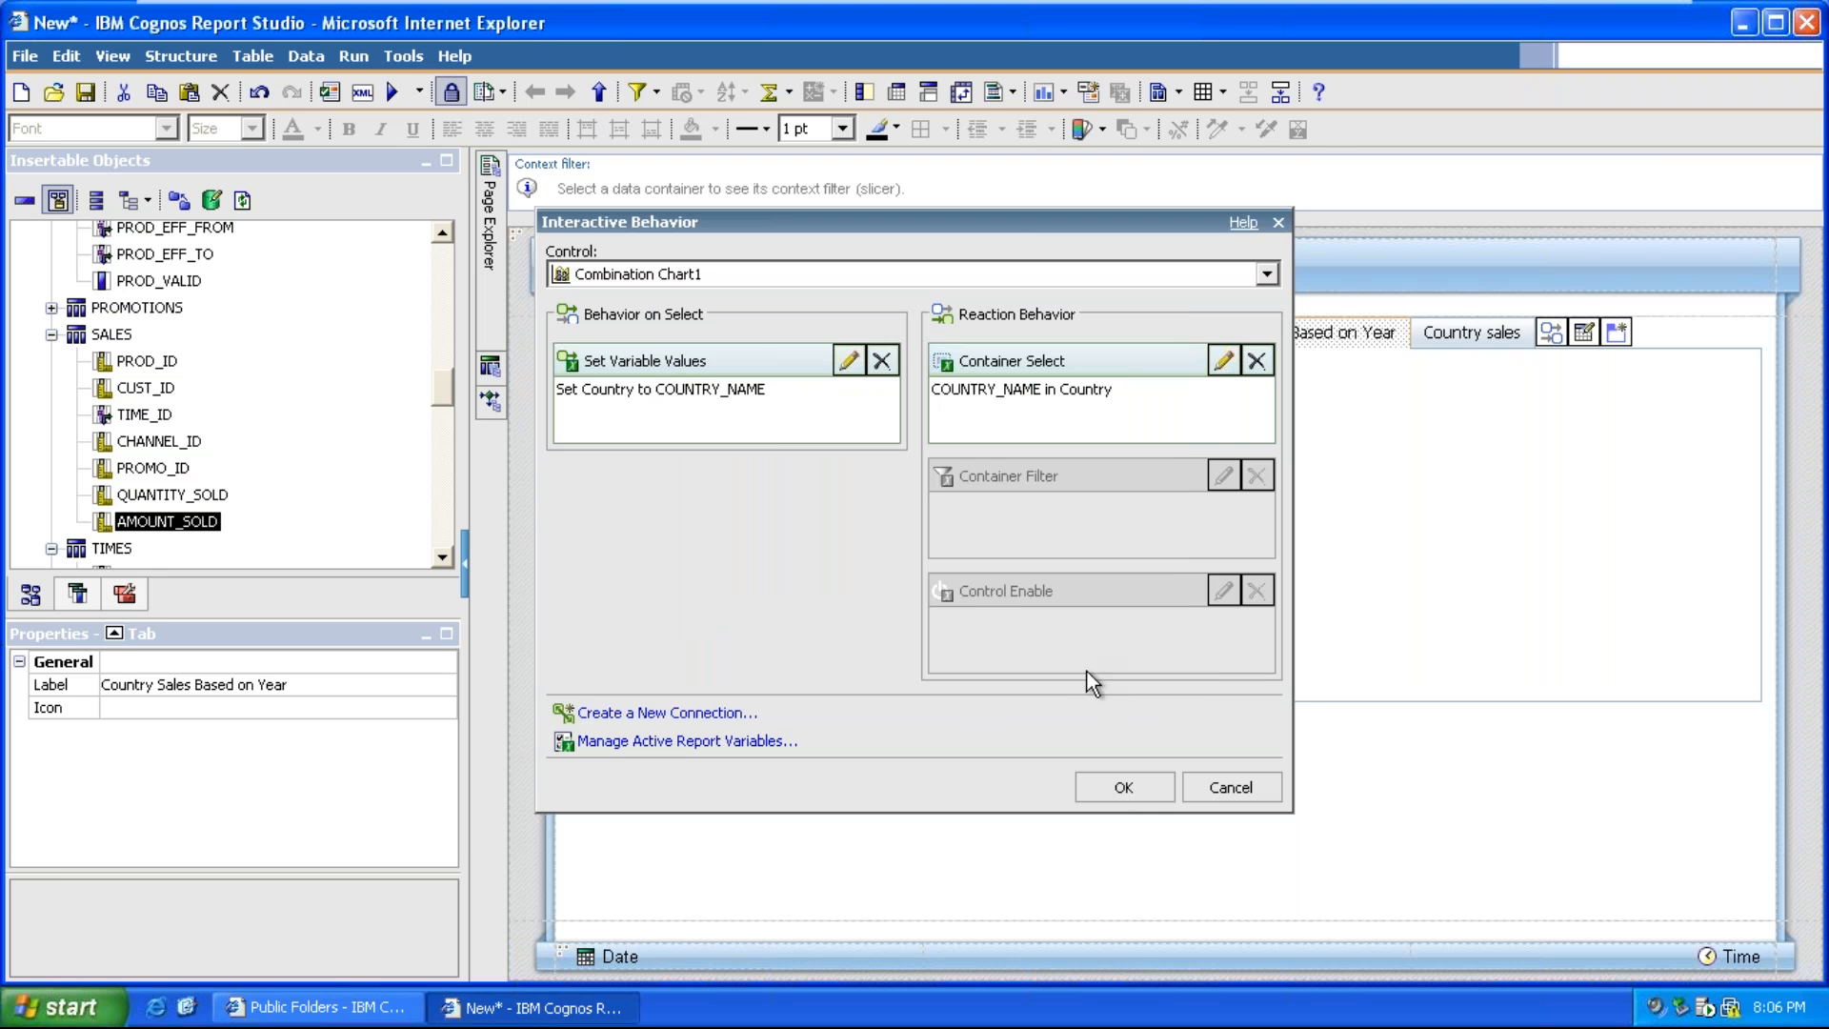
pyautogui.click(1146, 791)
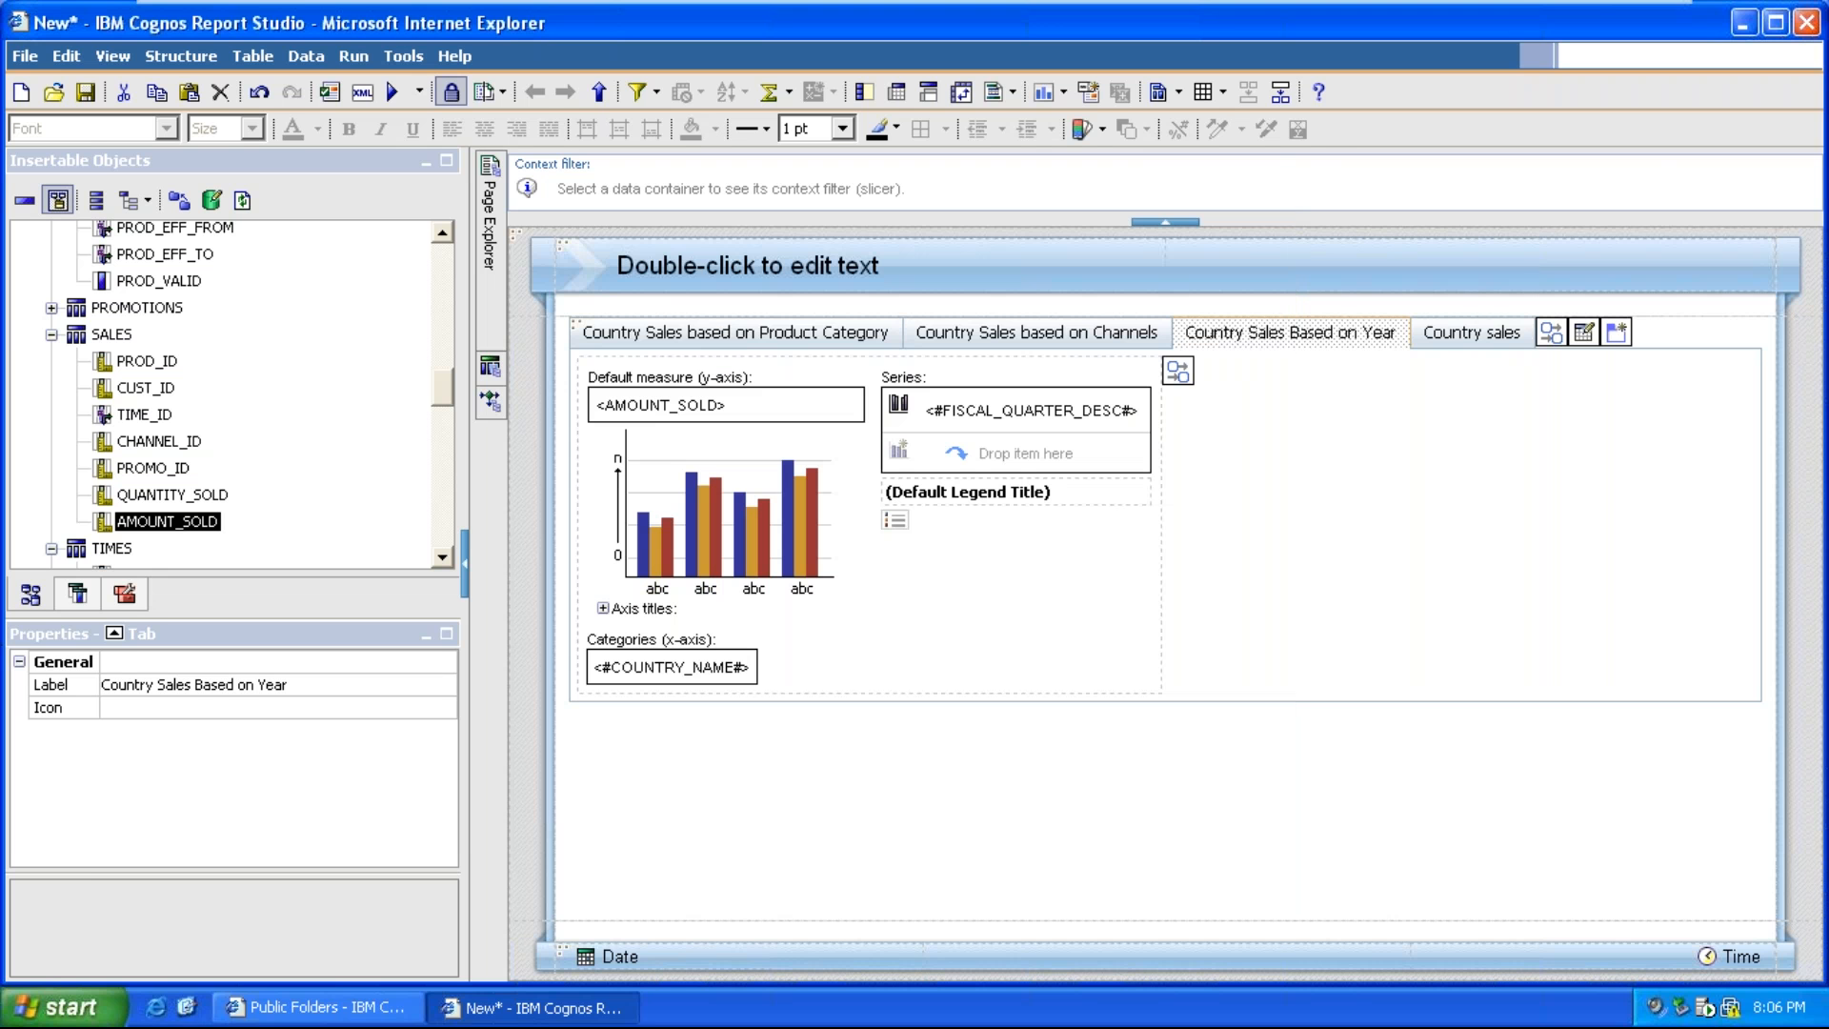
# Make selecting in the map of the Country sales tab set the Country variable to COUNTRY_NAME
pyautogui.click(1465, 332)
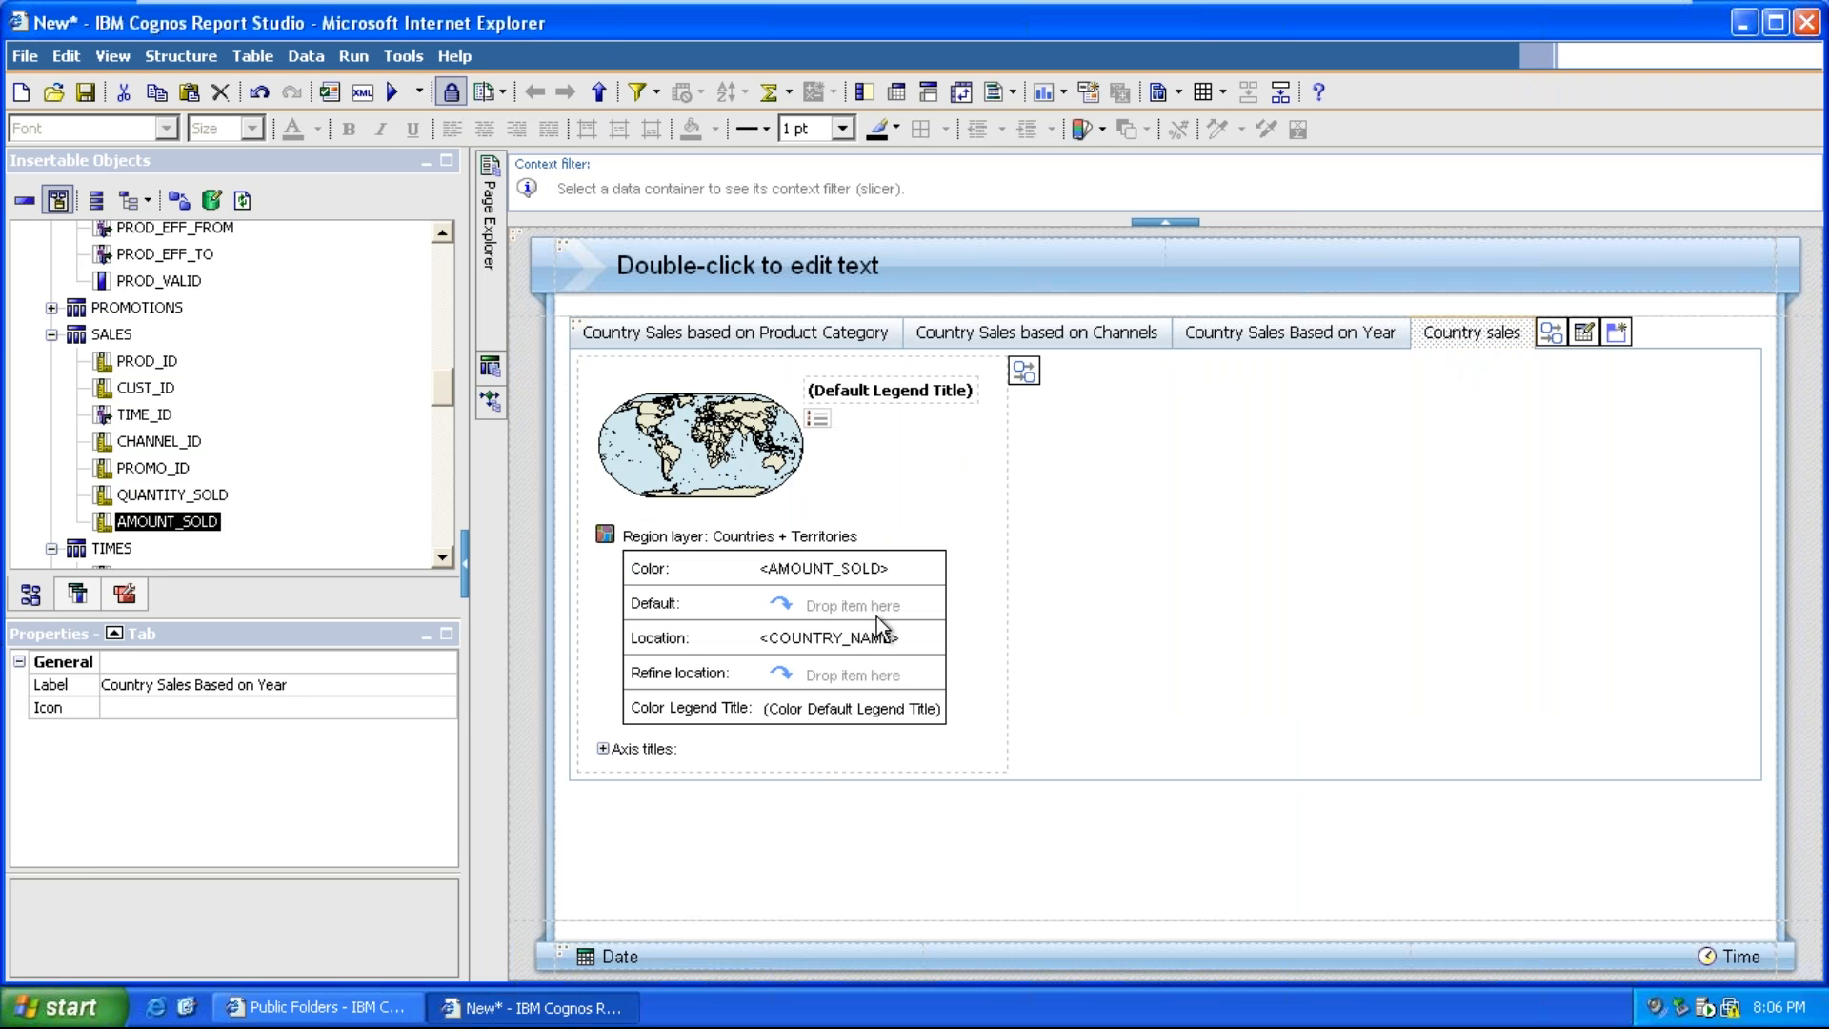
pyautogui.click(1025, 374)
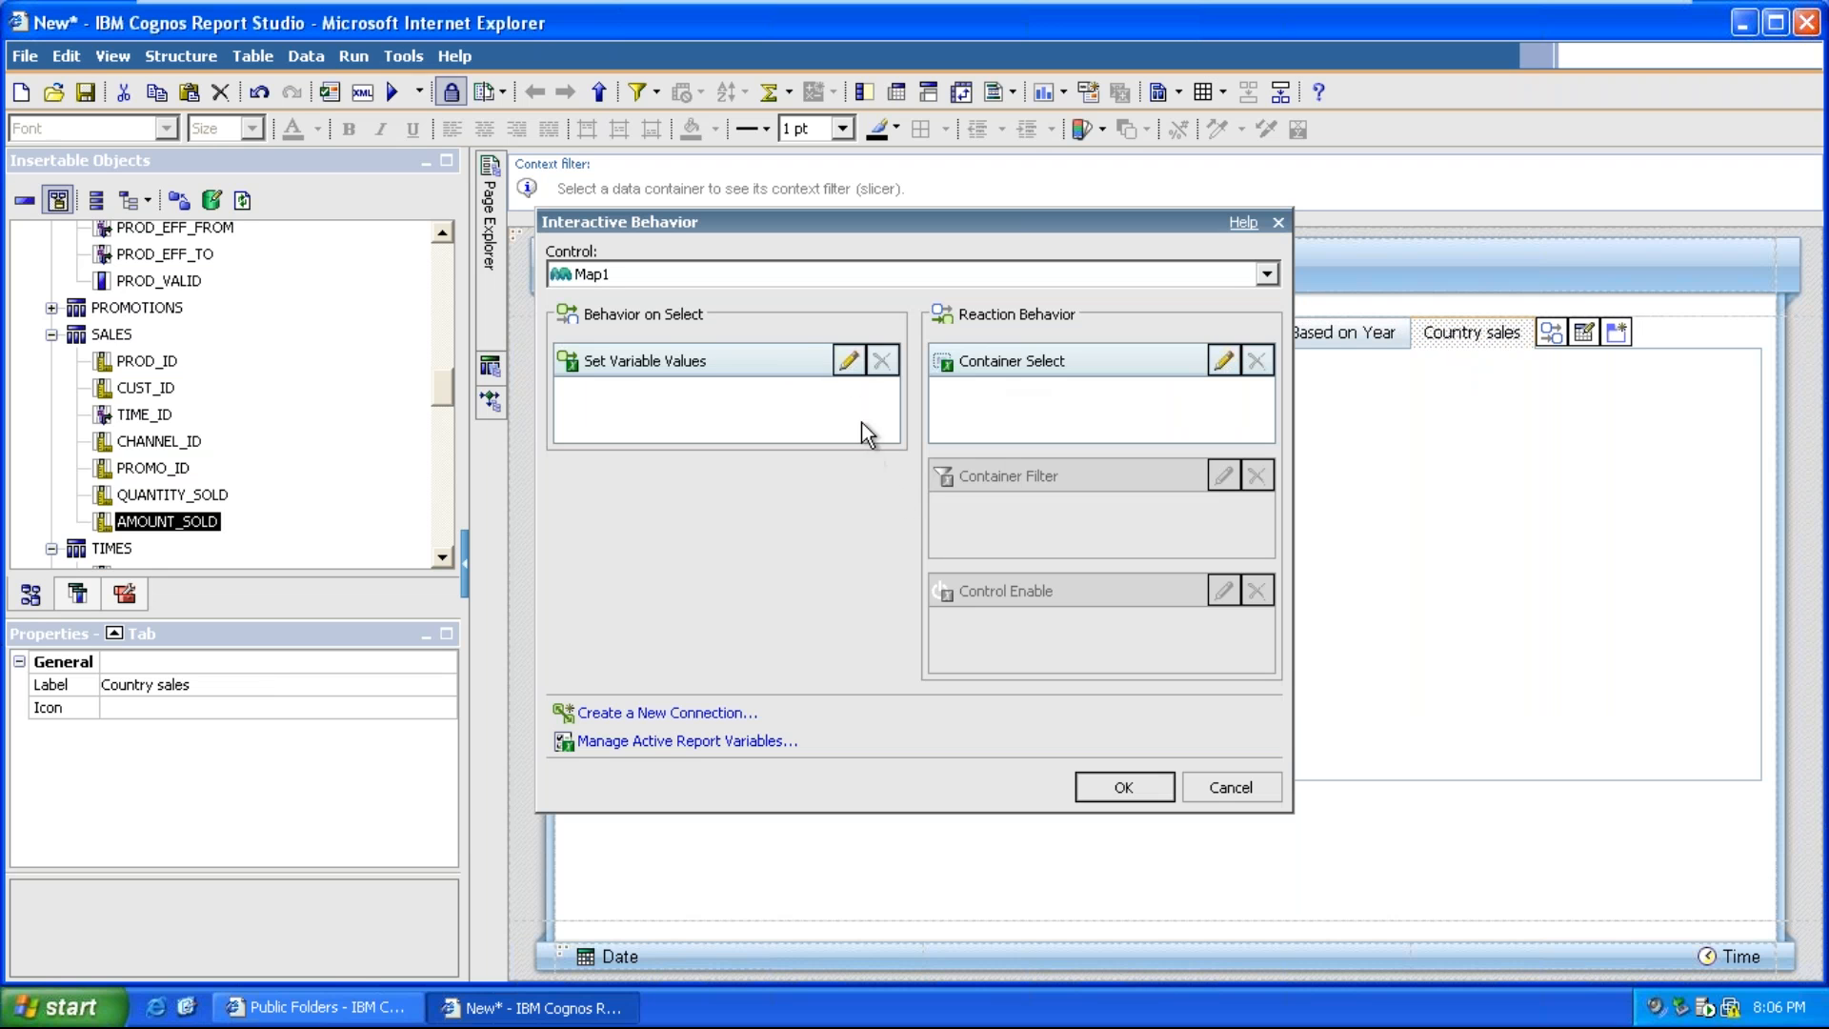
pyautogui.click(839, 364)
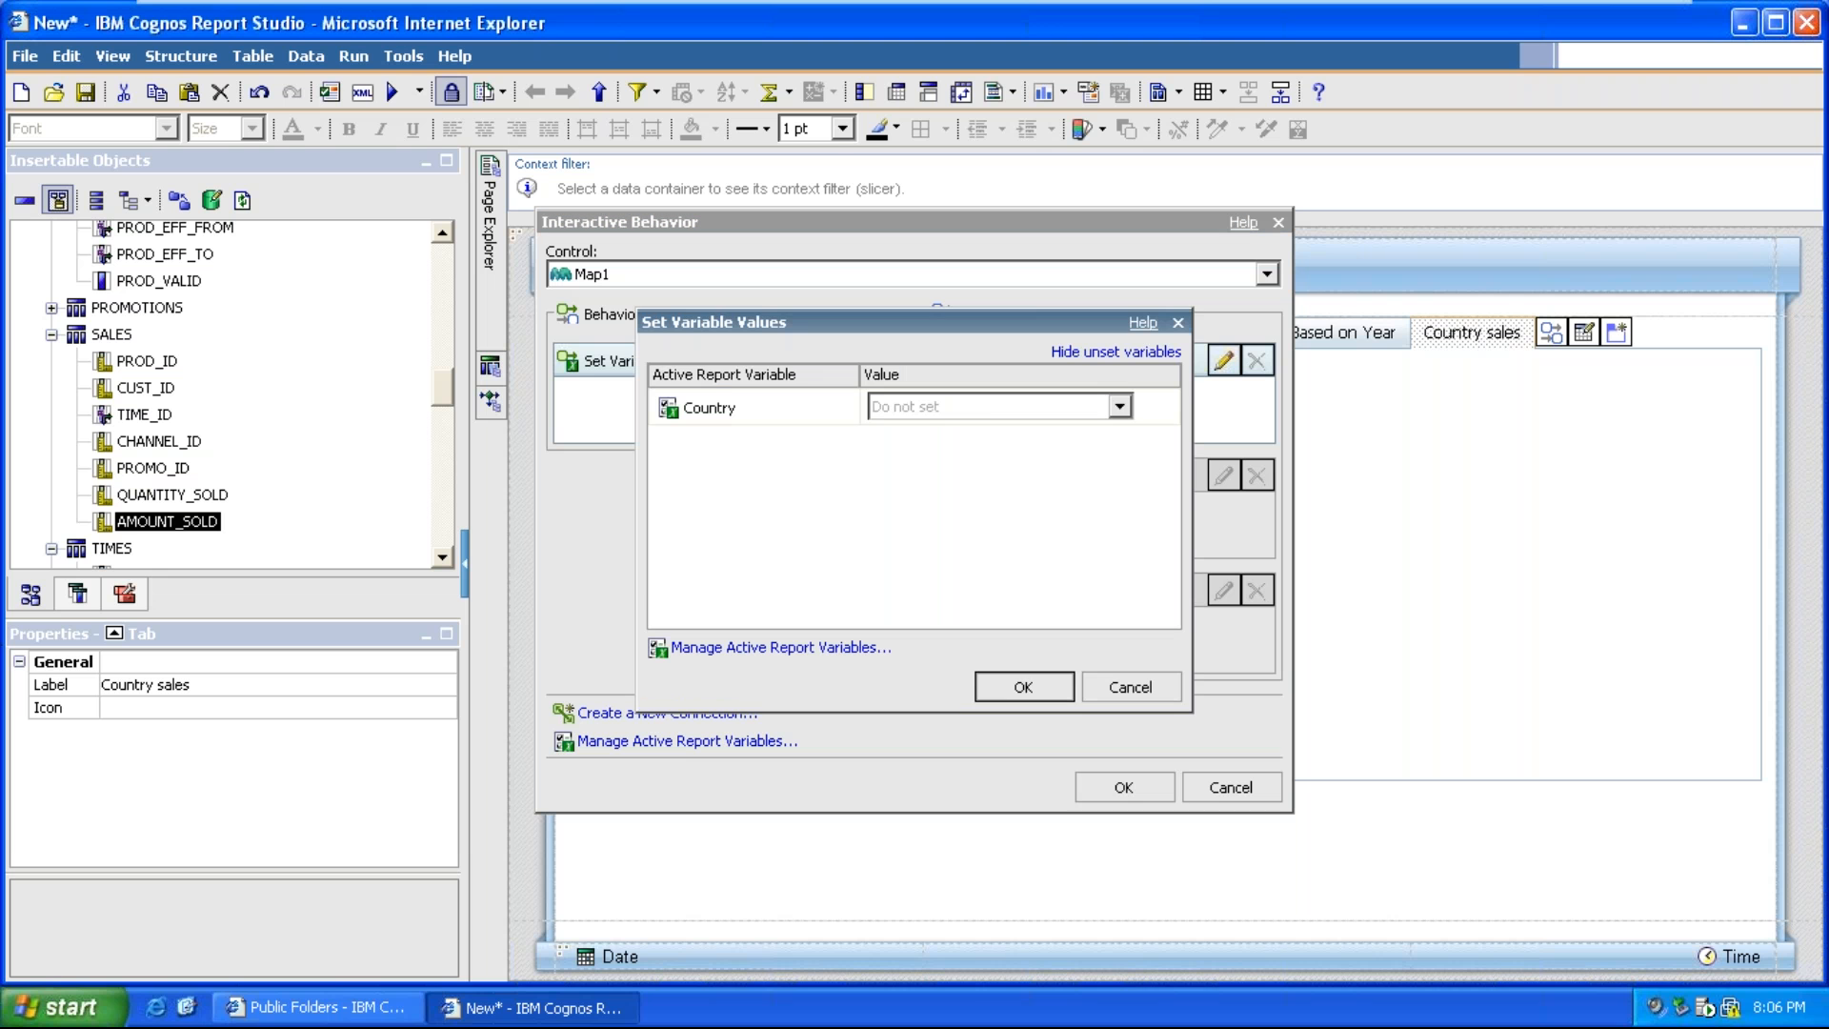
pyautogui.click(975, 414)
pyautogui.click(964, 501)
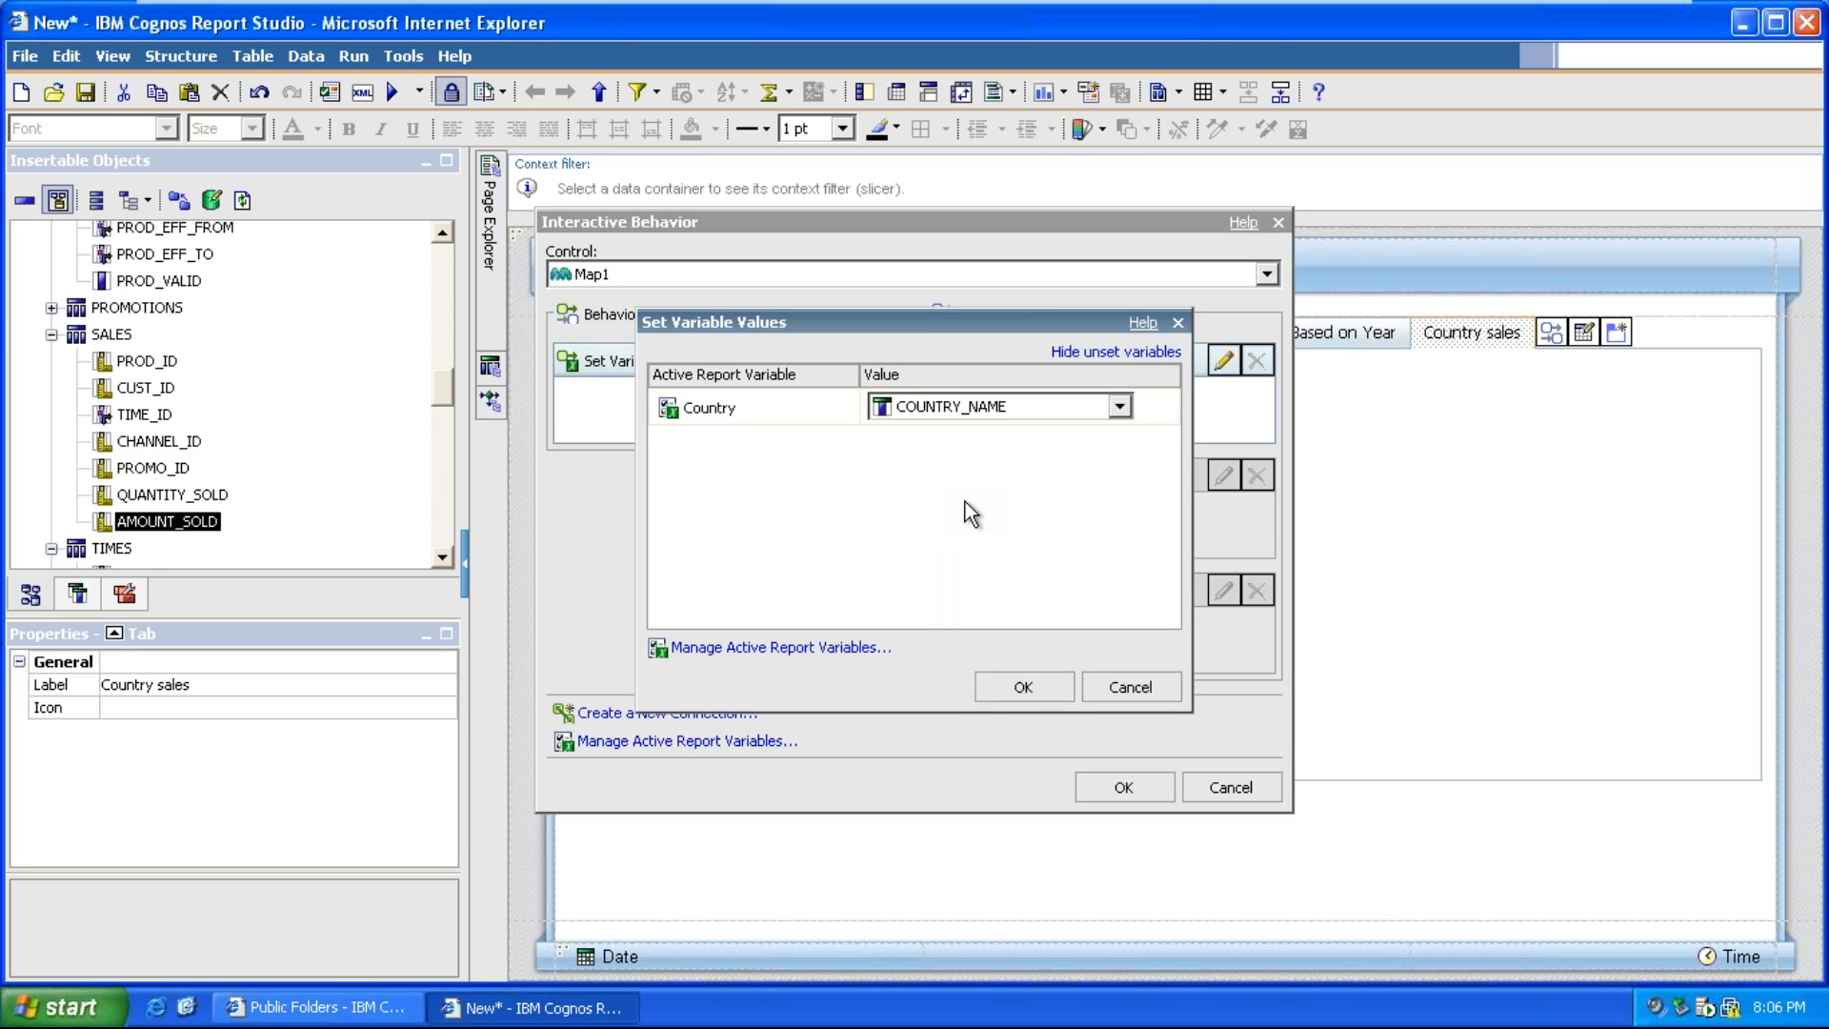
pyautogui.click(1023, 687)
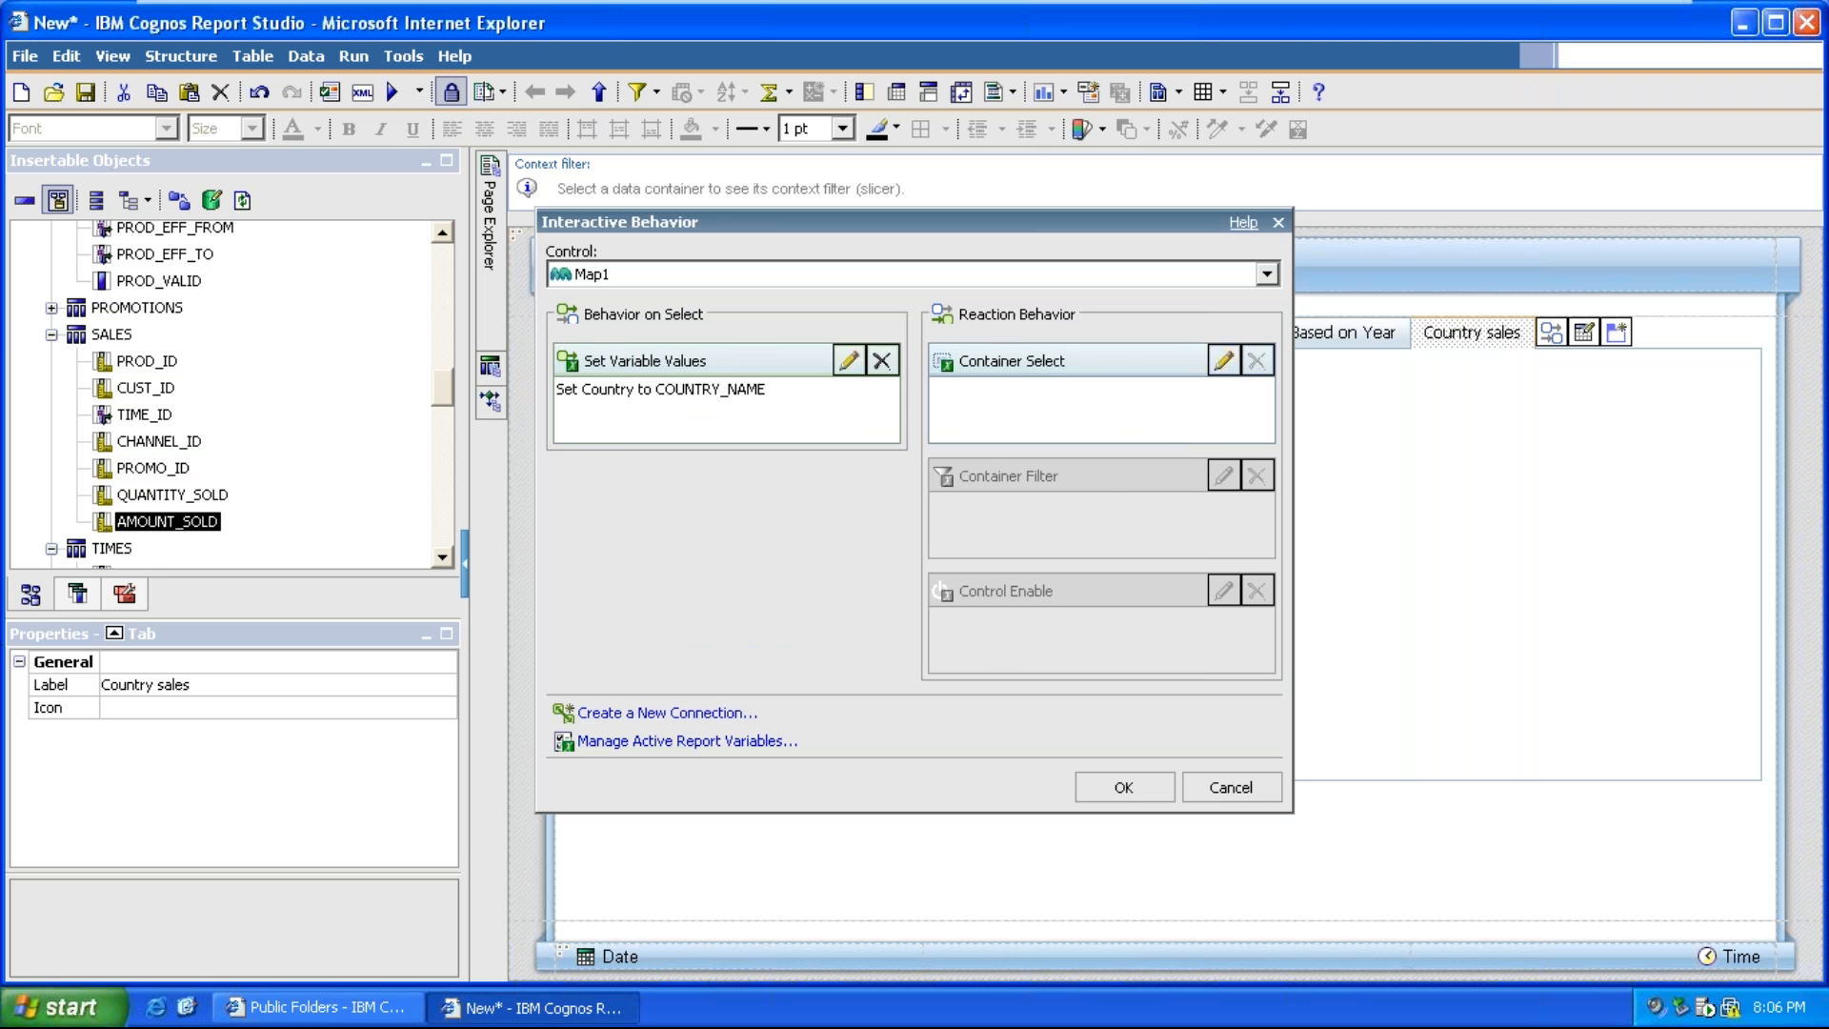
# Add a container select condition to the map with COUNTRY_NAME in the Country variable and accept its interactive behavior
pyautogui.click(1225, 362)
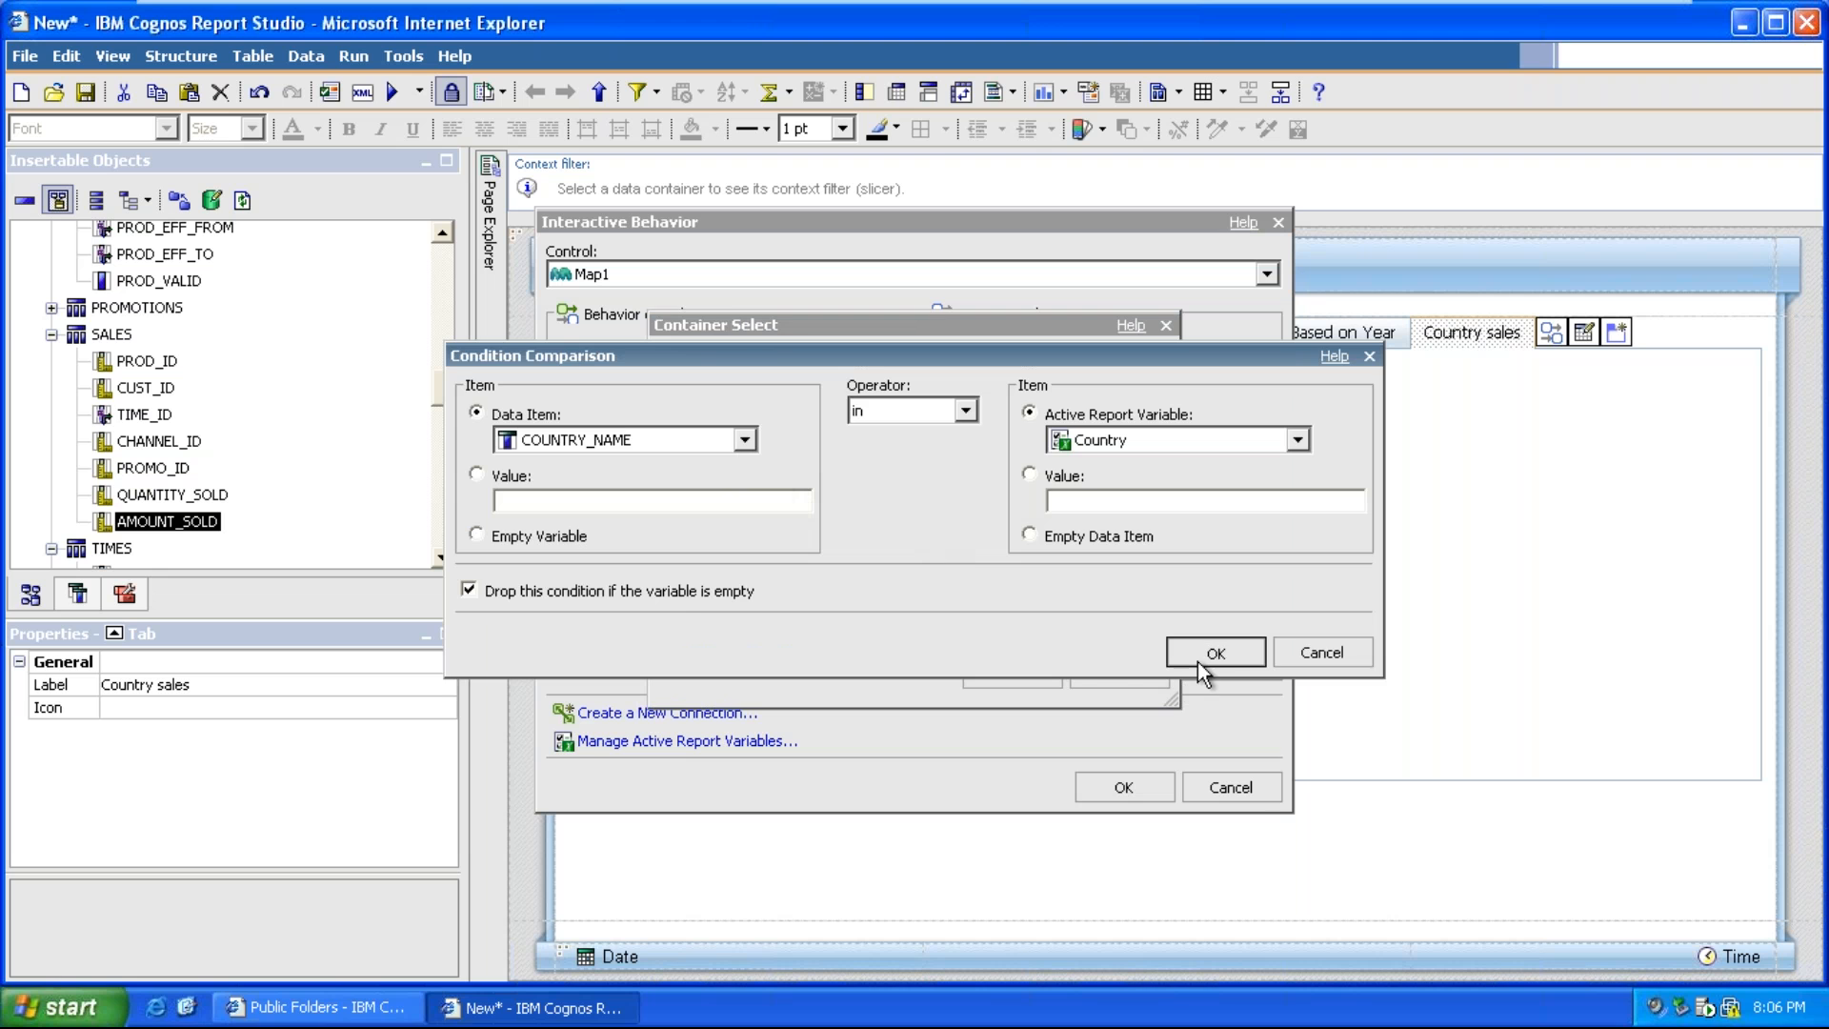
pyautogui.press('Return')
pyautogui.click(1015, 673)
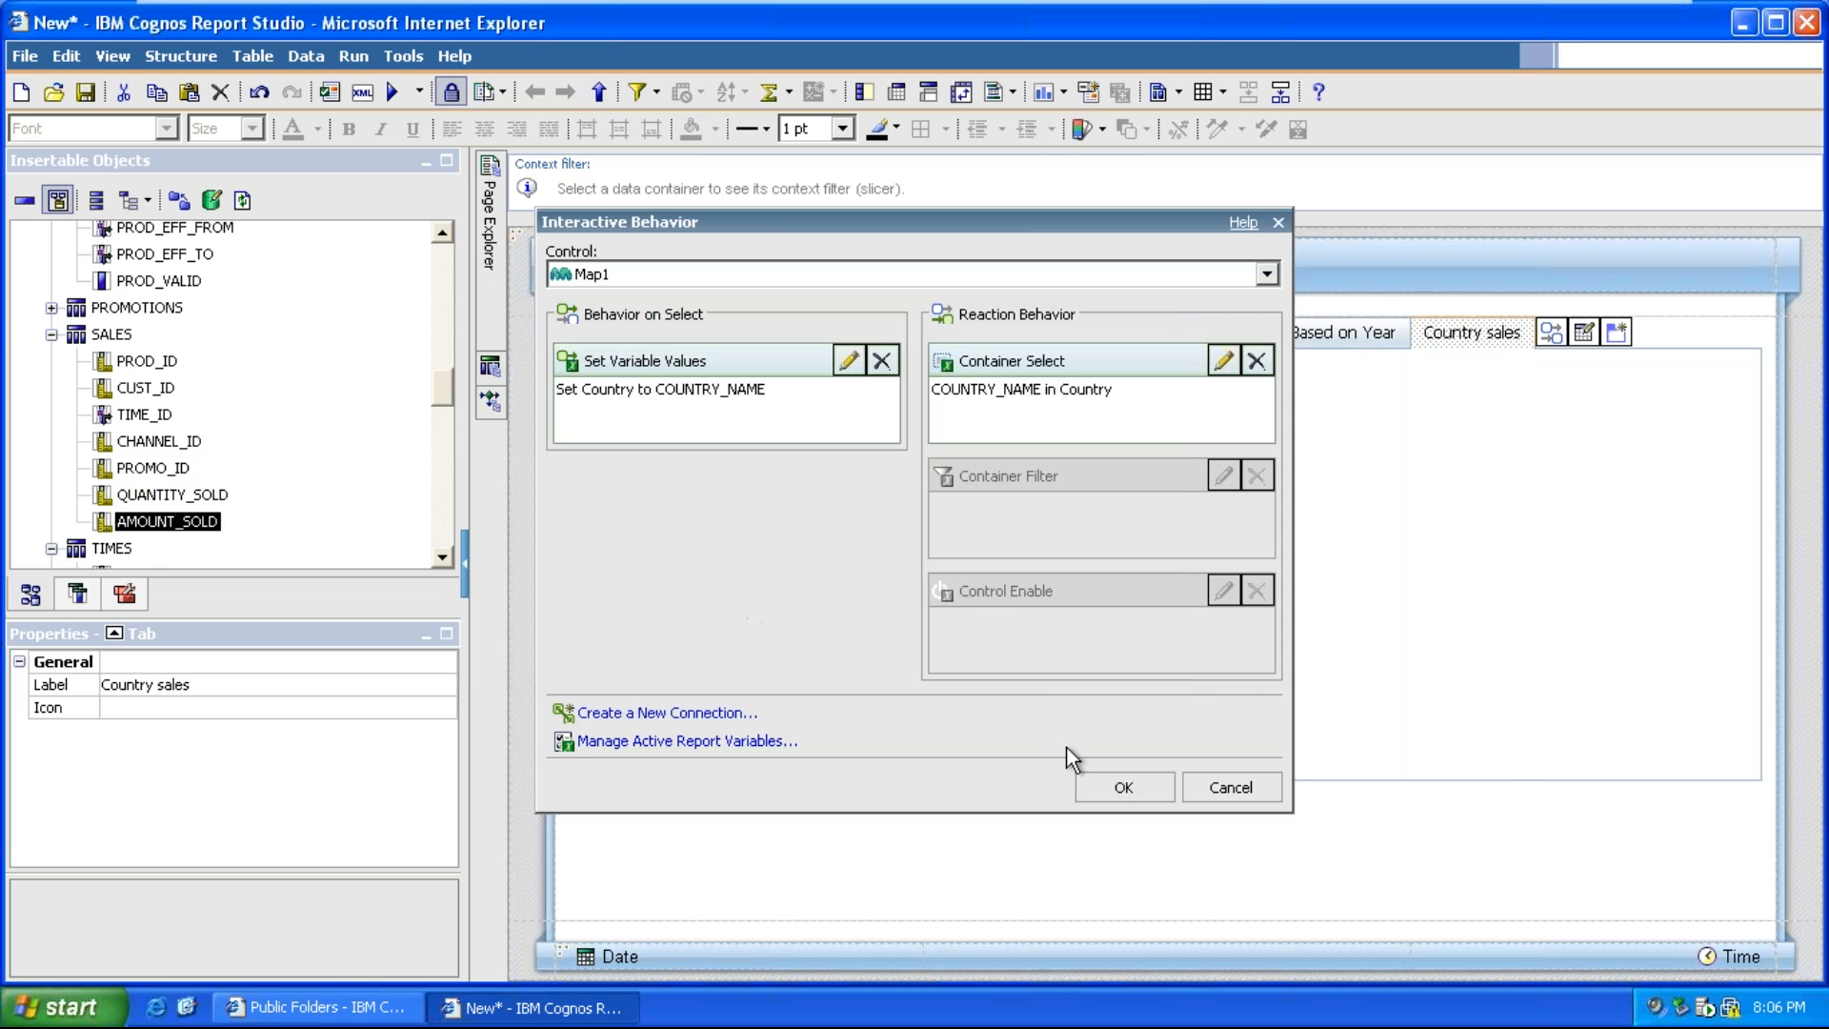
pyautogui.click(1108, 789)
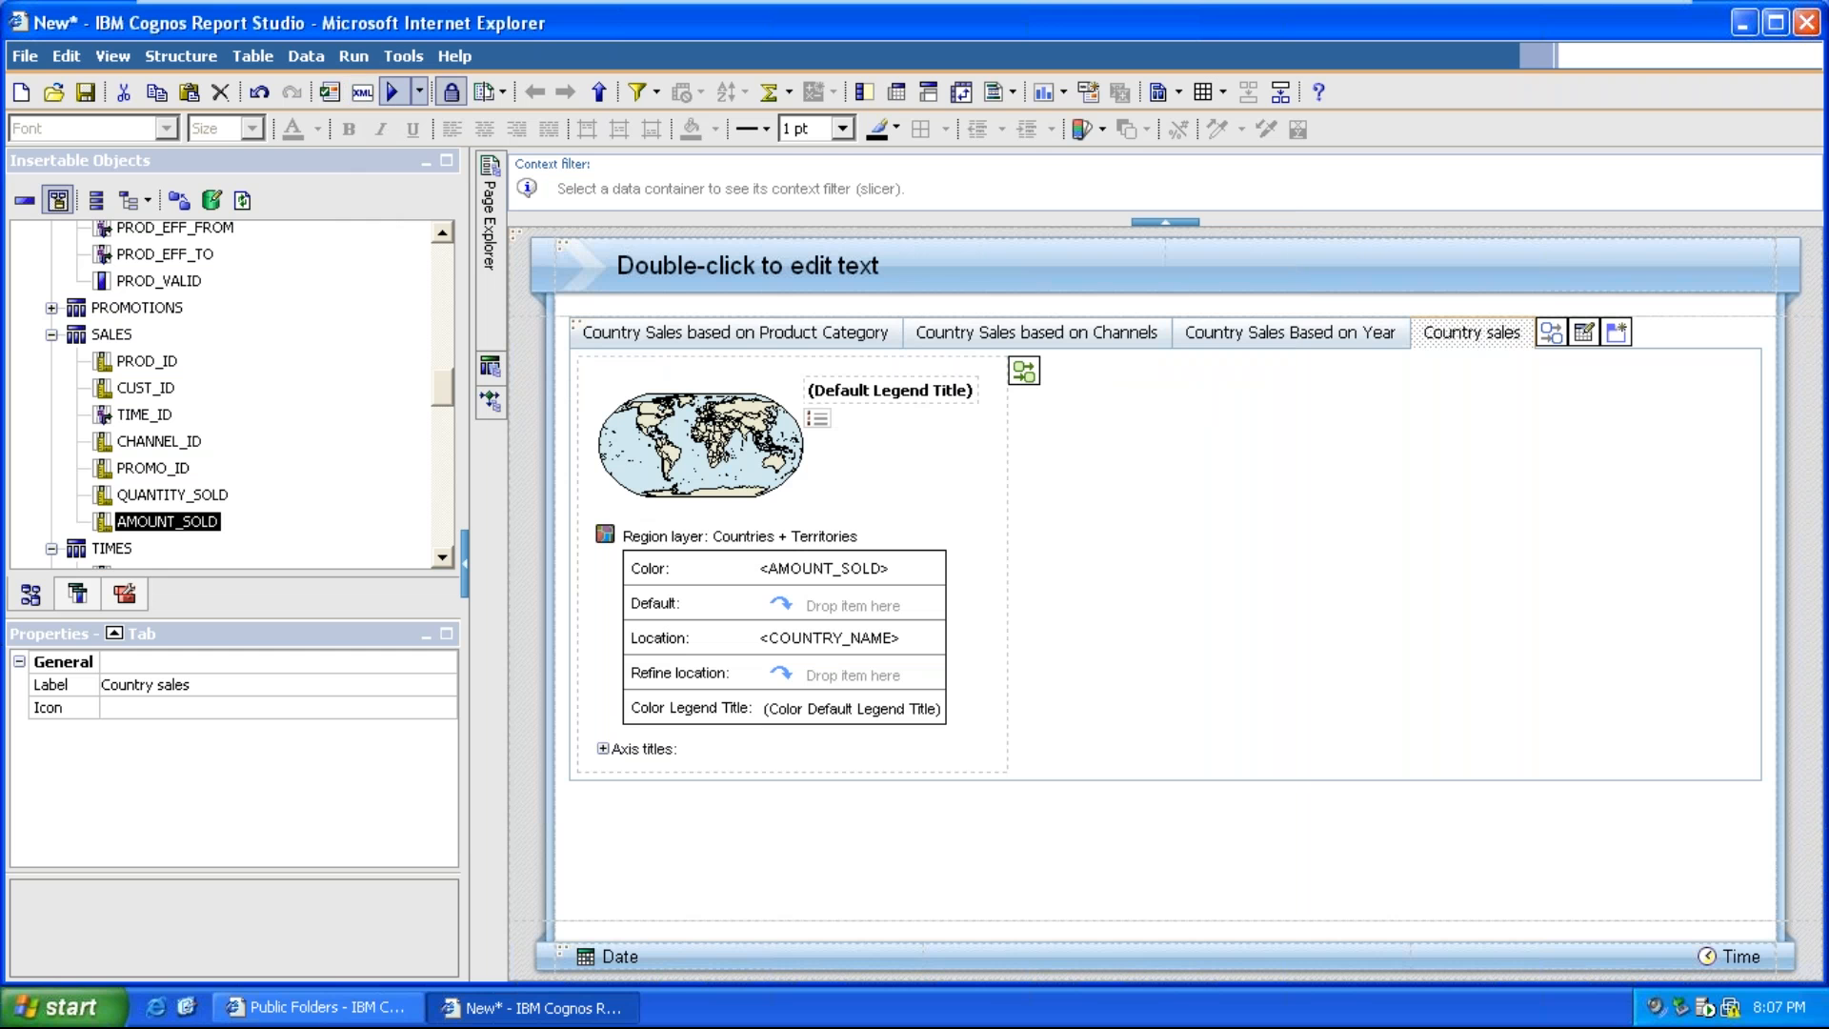
# Run the active report, maximize its window and look through the Country Sales based on Product Category list
pyautogui.click(392, 91)
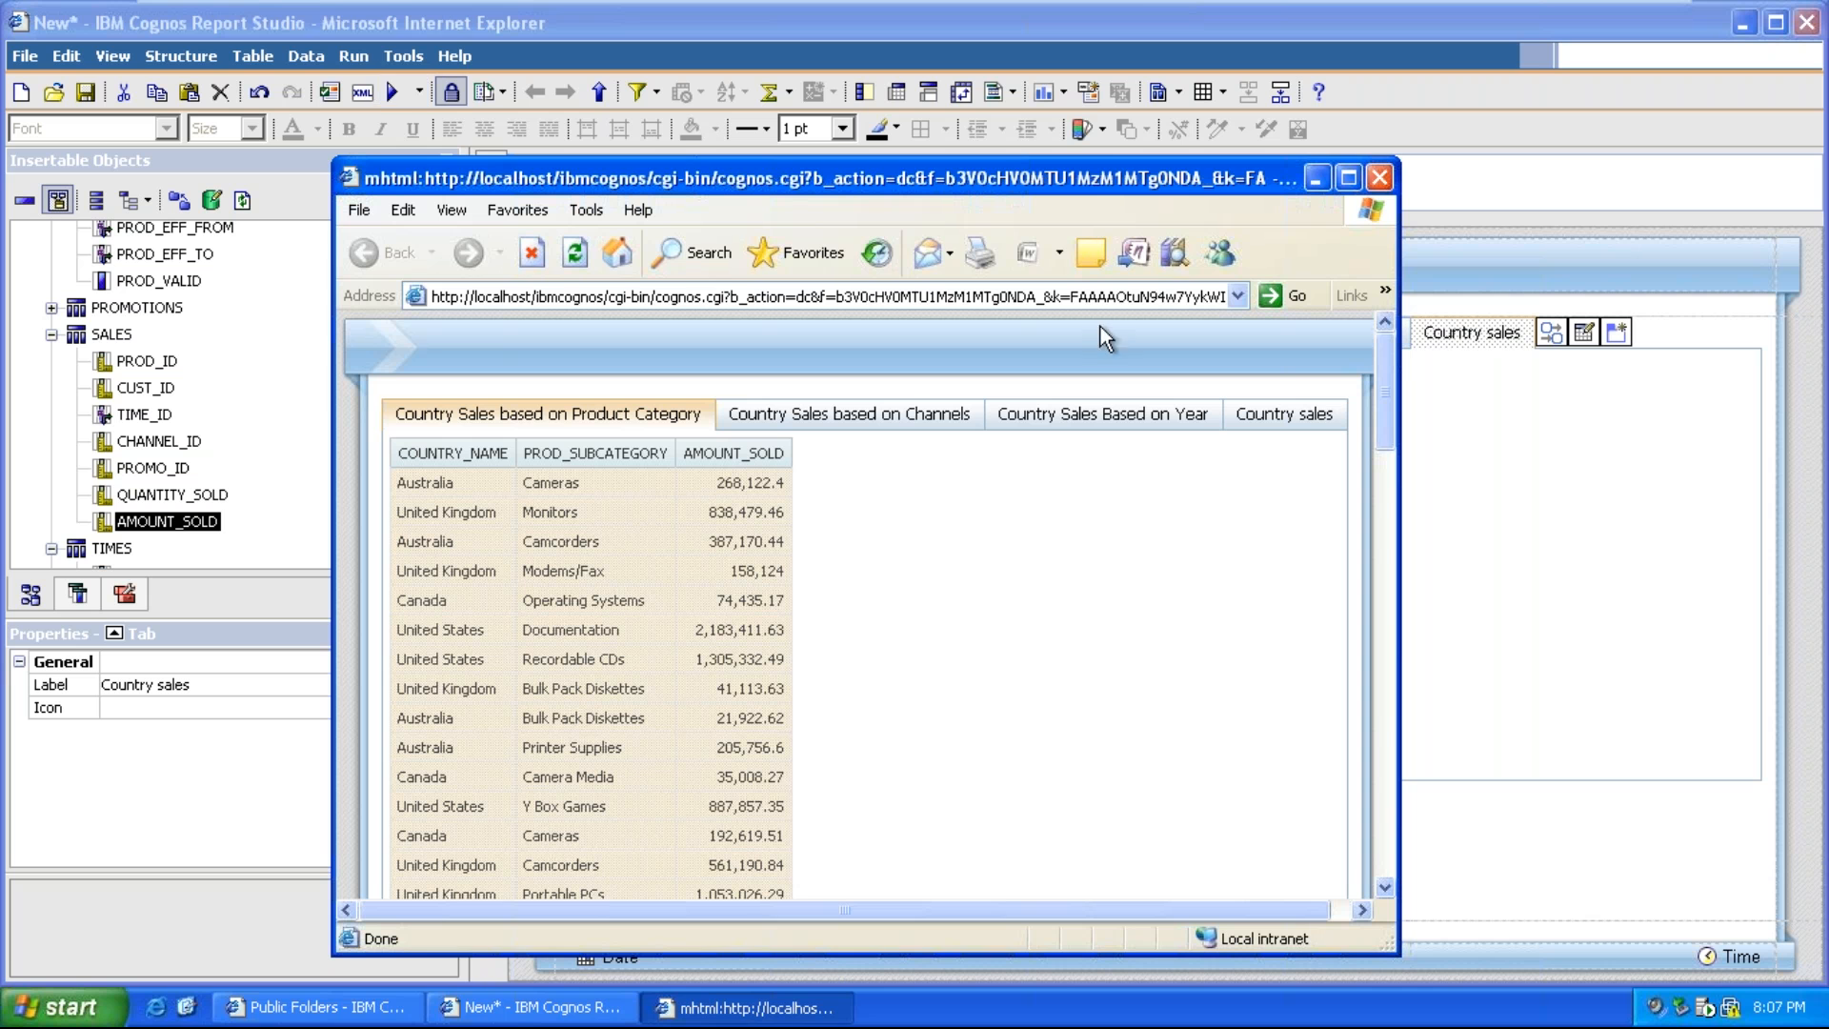
pyautogui.doubleClick(1059, 179)
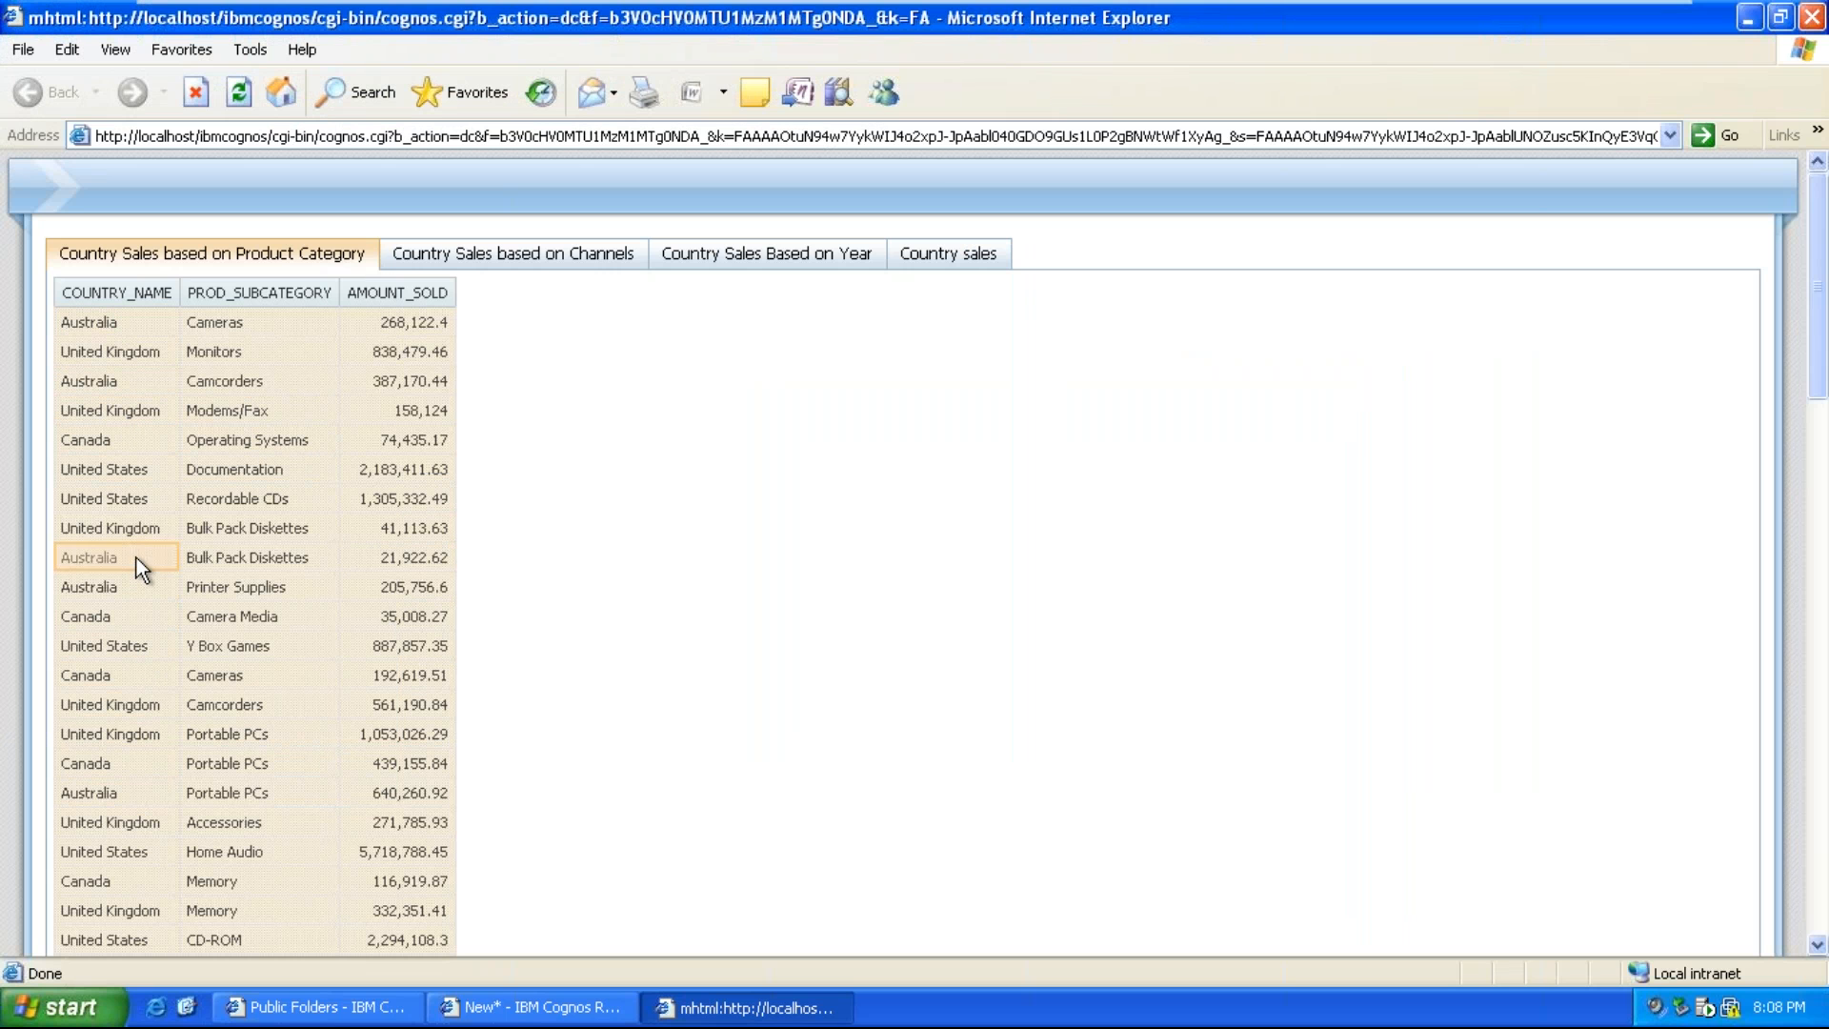
pyautogui.scroll(-1, 123, 705)
pyautogui.scroll(-15, 124, 705)
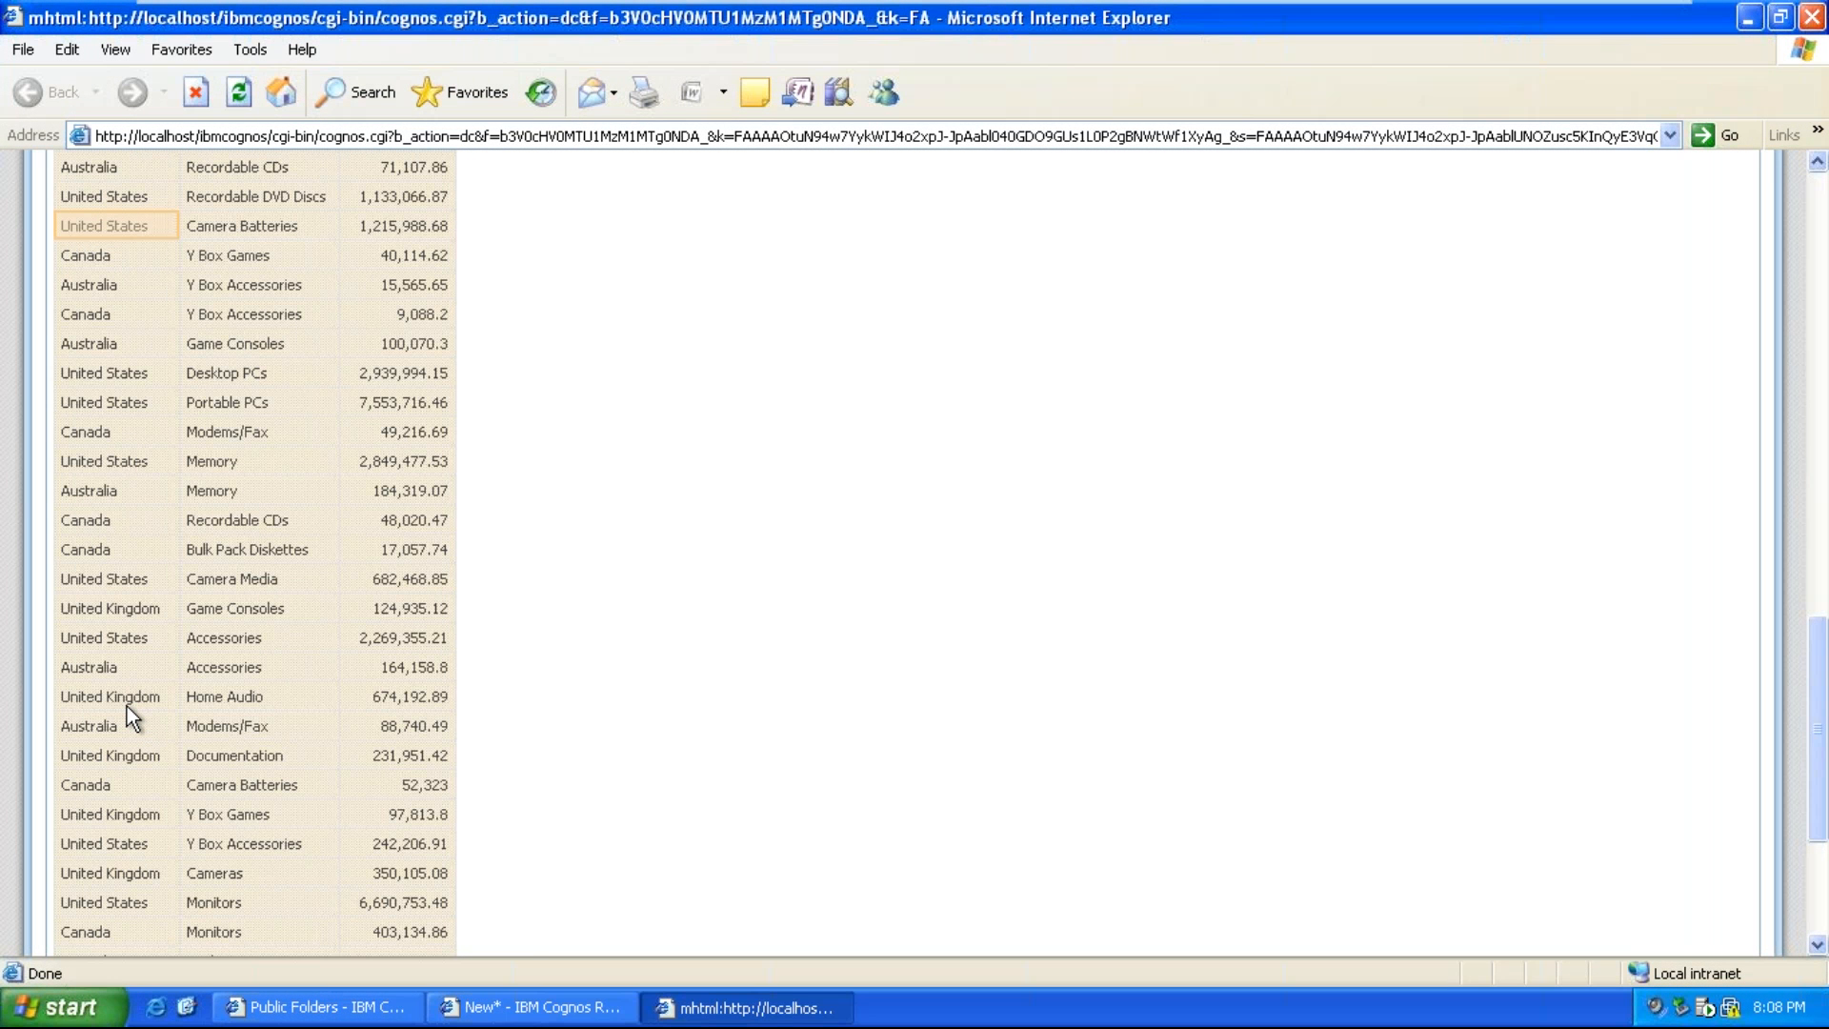
pyautogui.scroll(16, 128, 706)
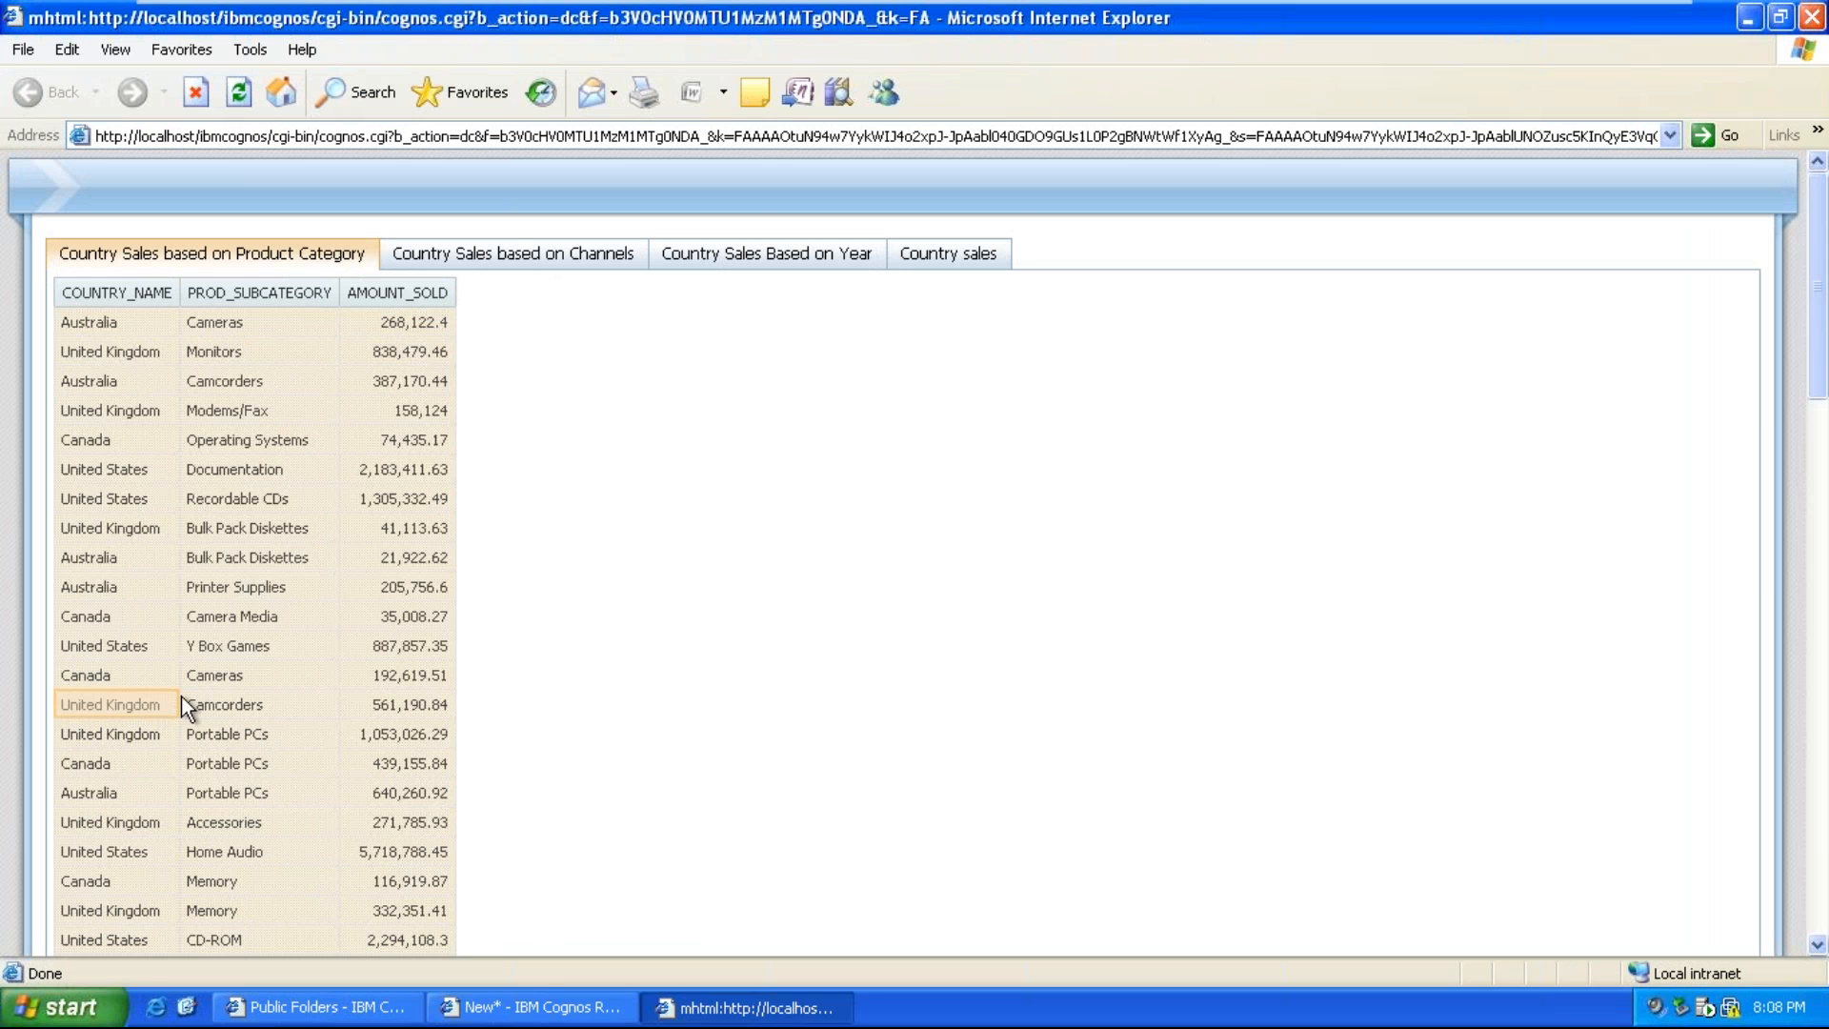
# Review the channel crosstab, year chart and country sales map in the running report, and close it
pyautogui.click(532, 255)
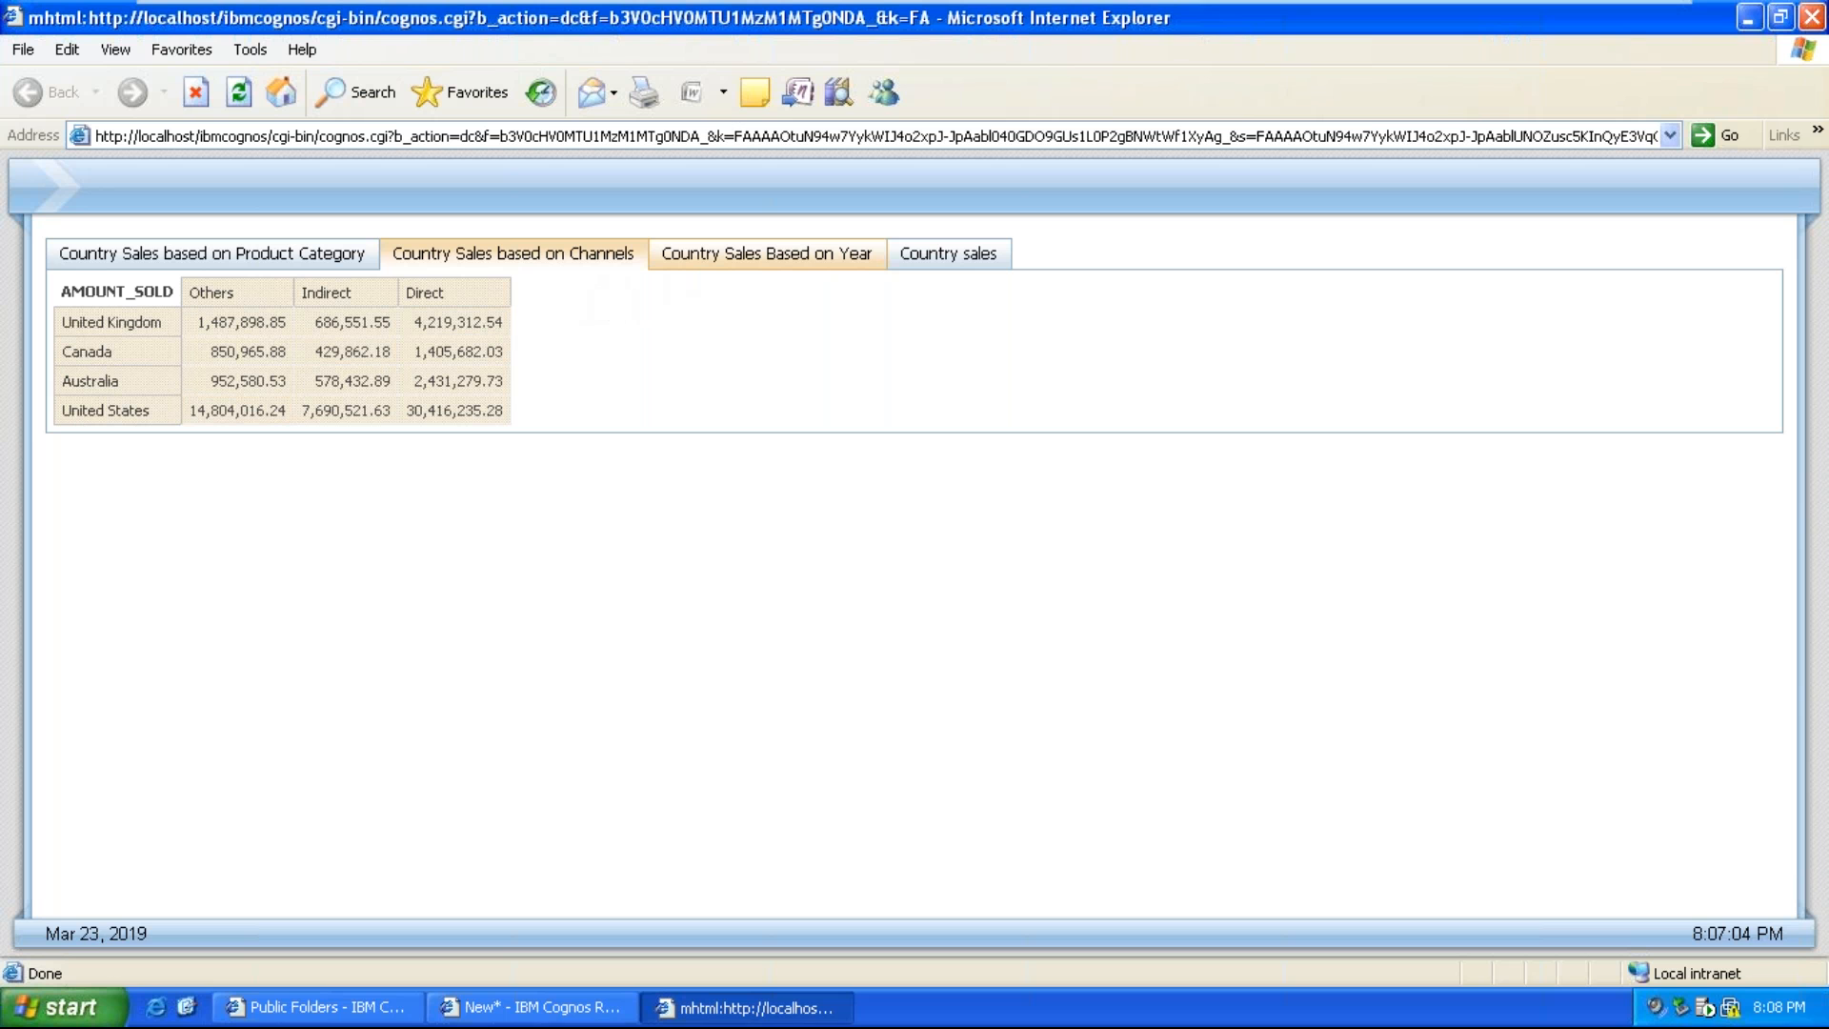
pyautogui.click(769, 257)
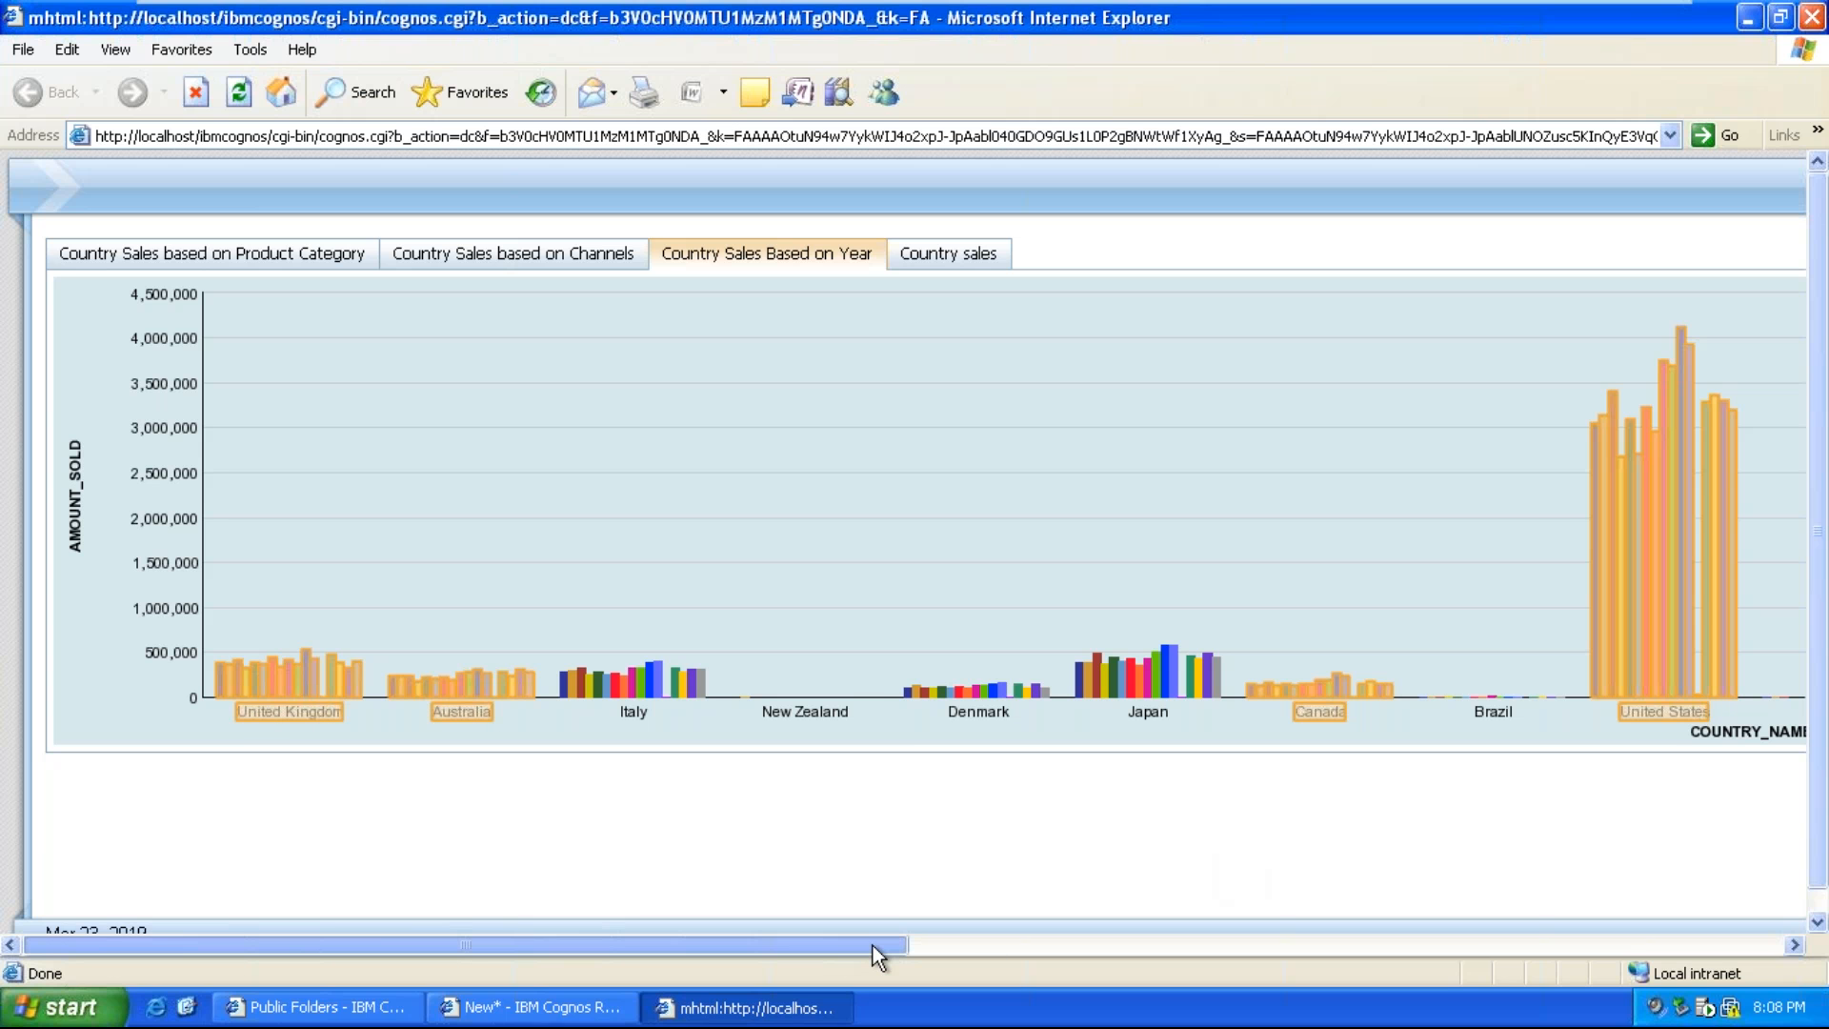
pyautogui.moveTo(872, 945); pyautogui.dragTo(650, 886)
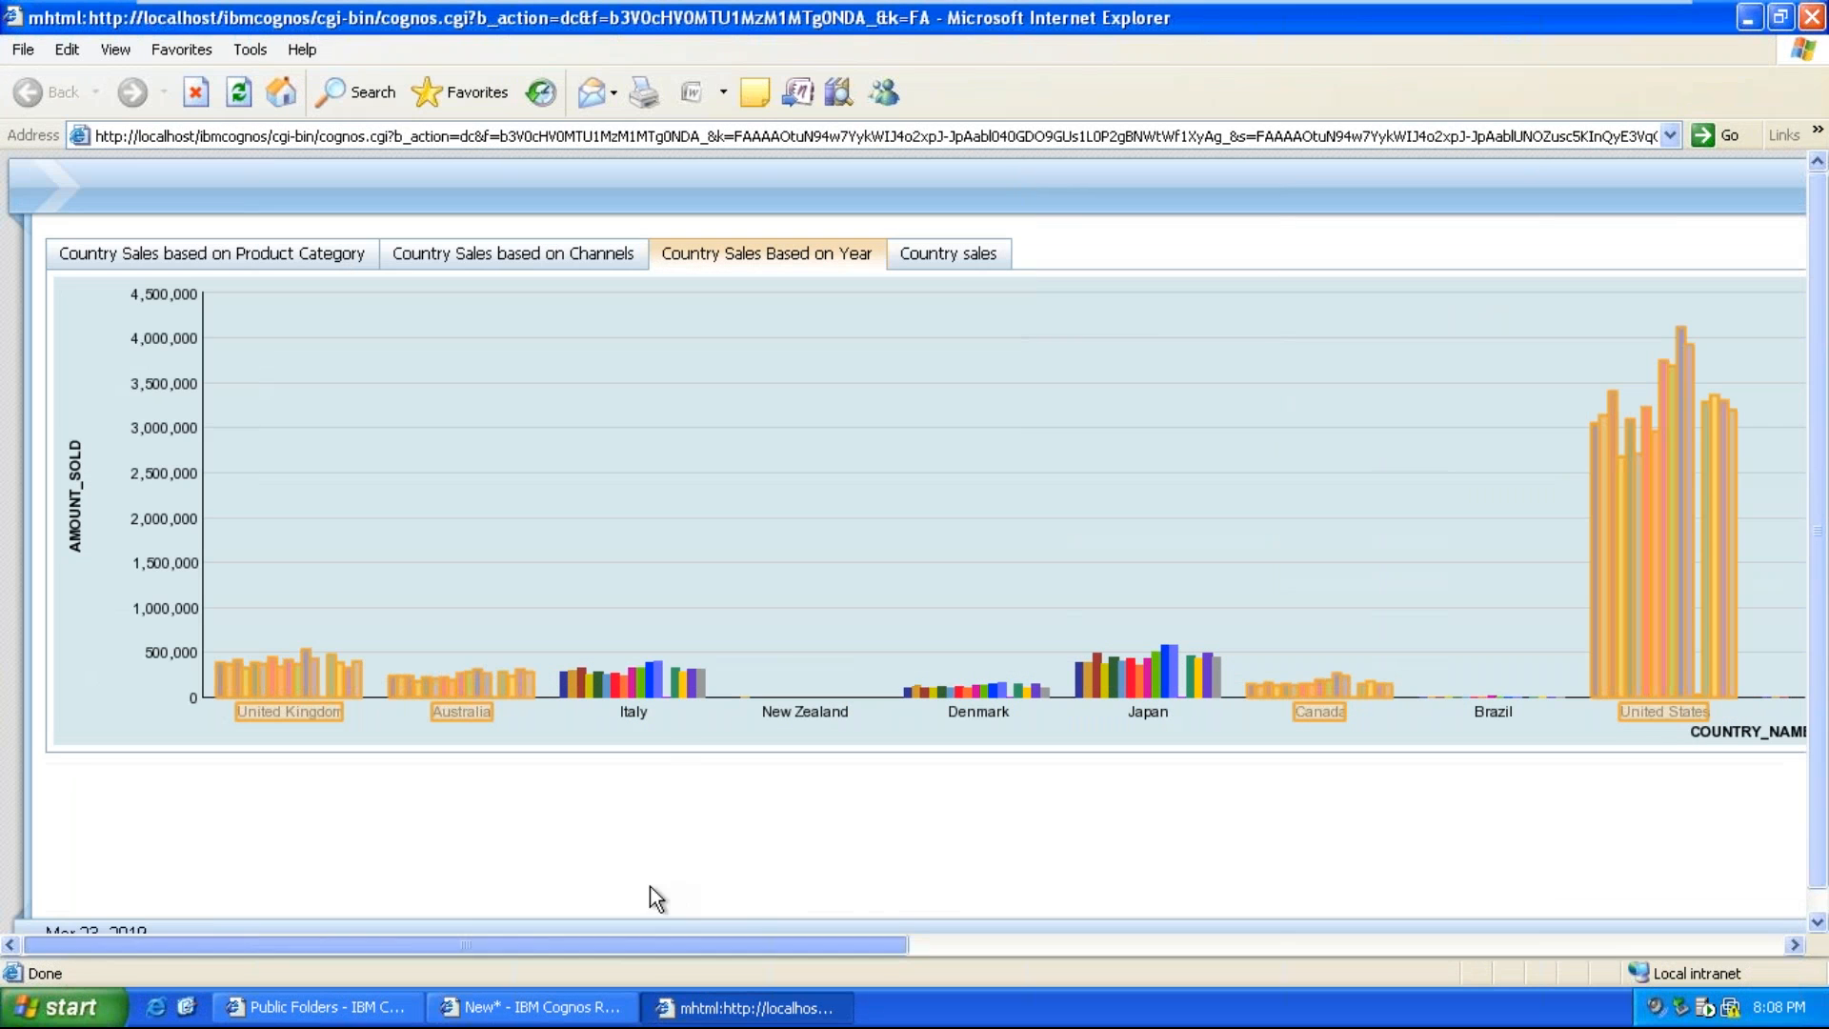
pyautogui.click(949, 255)
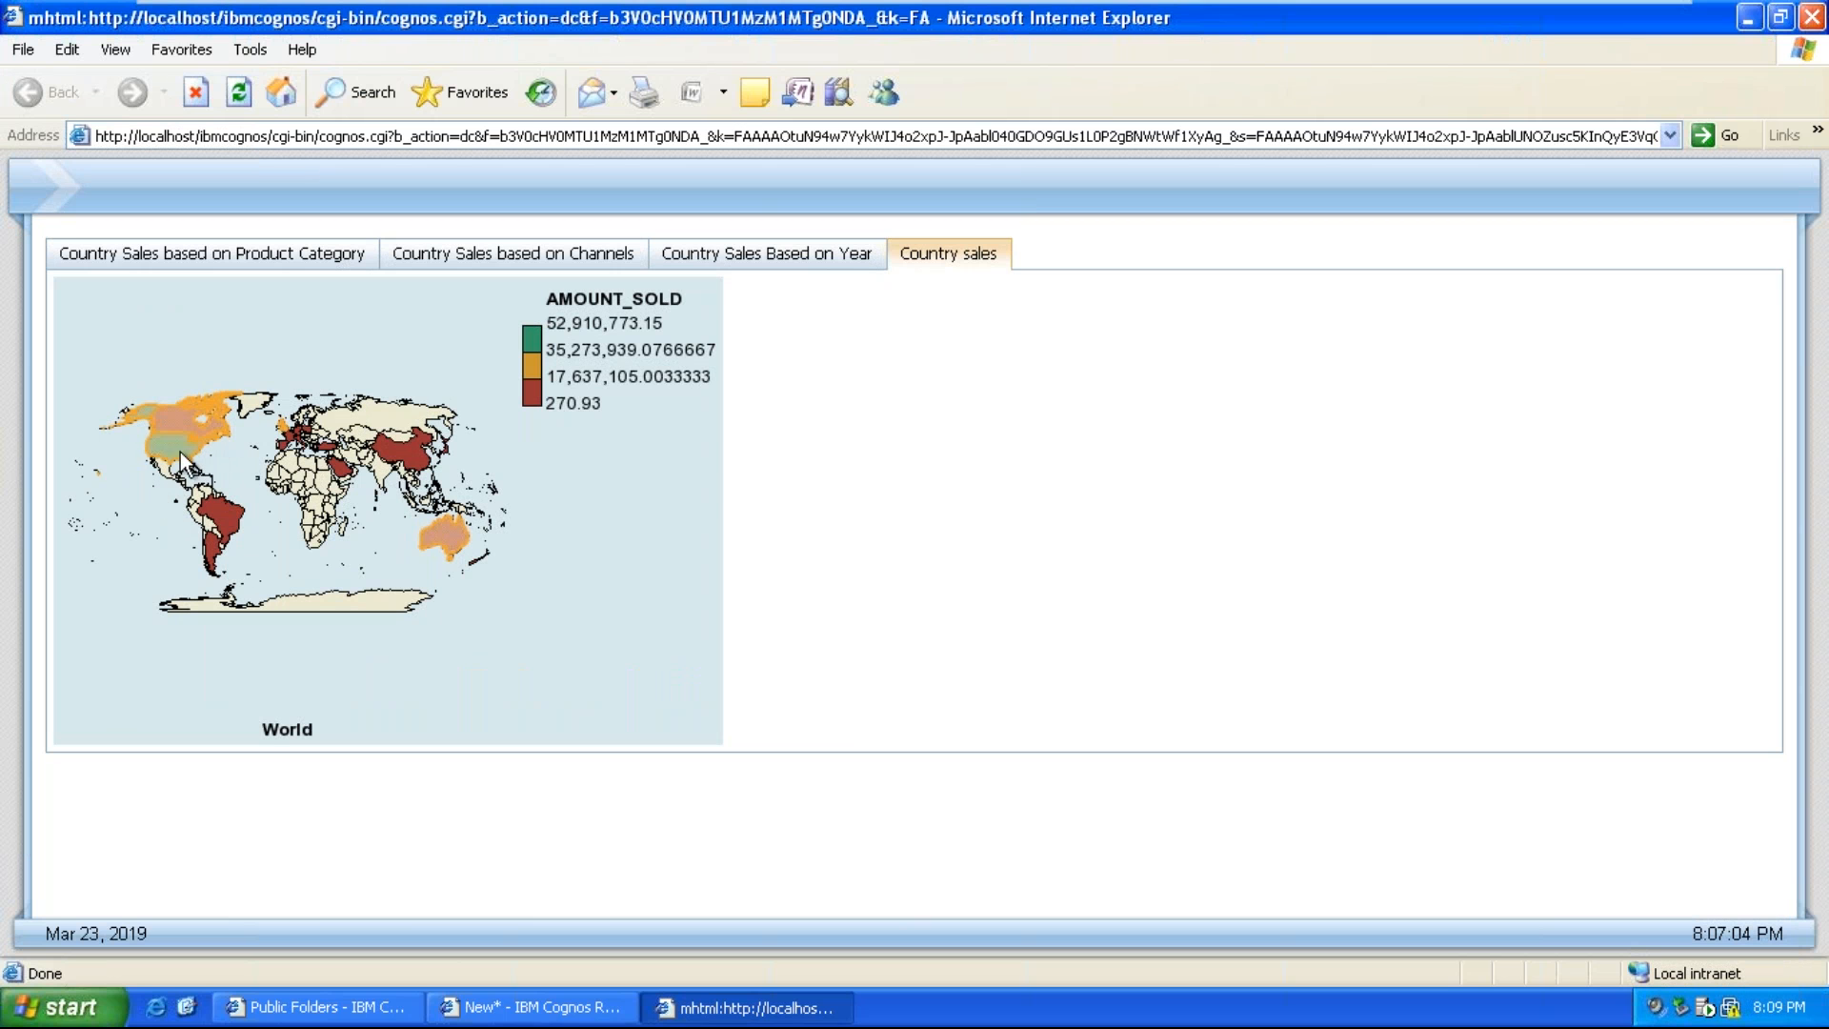
pyautogui.moveTo(150, 453)
pyautogui.click(1812, 18)
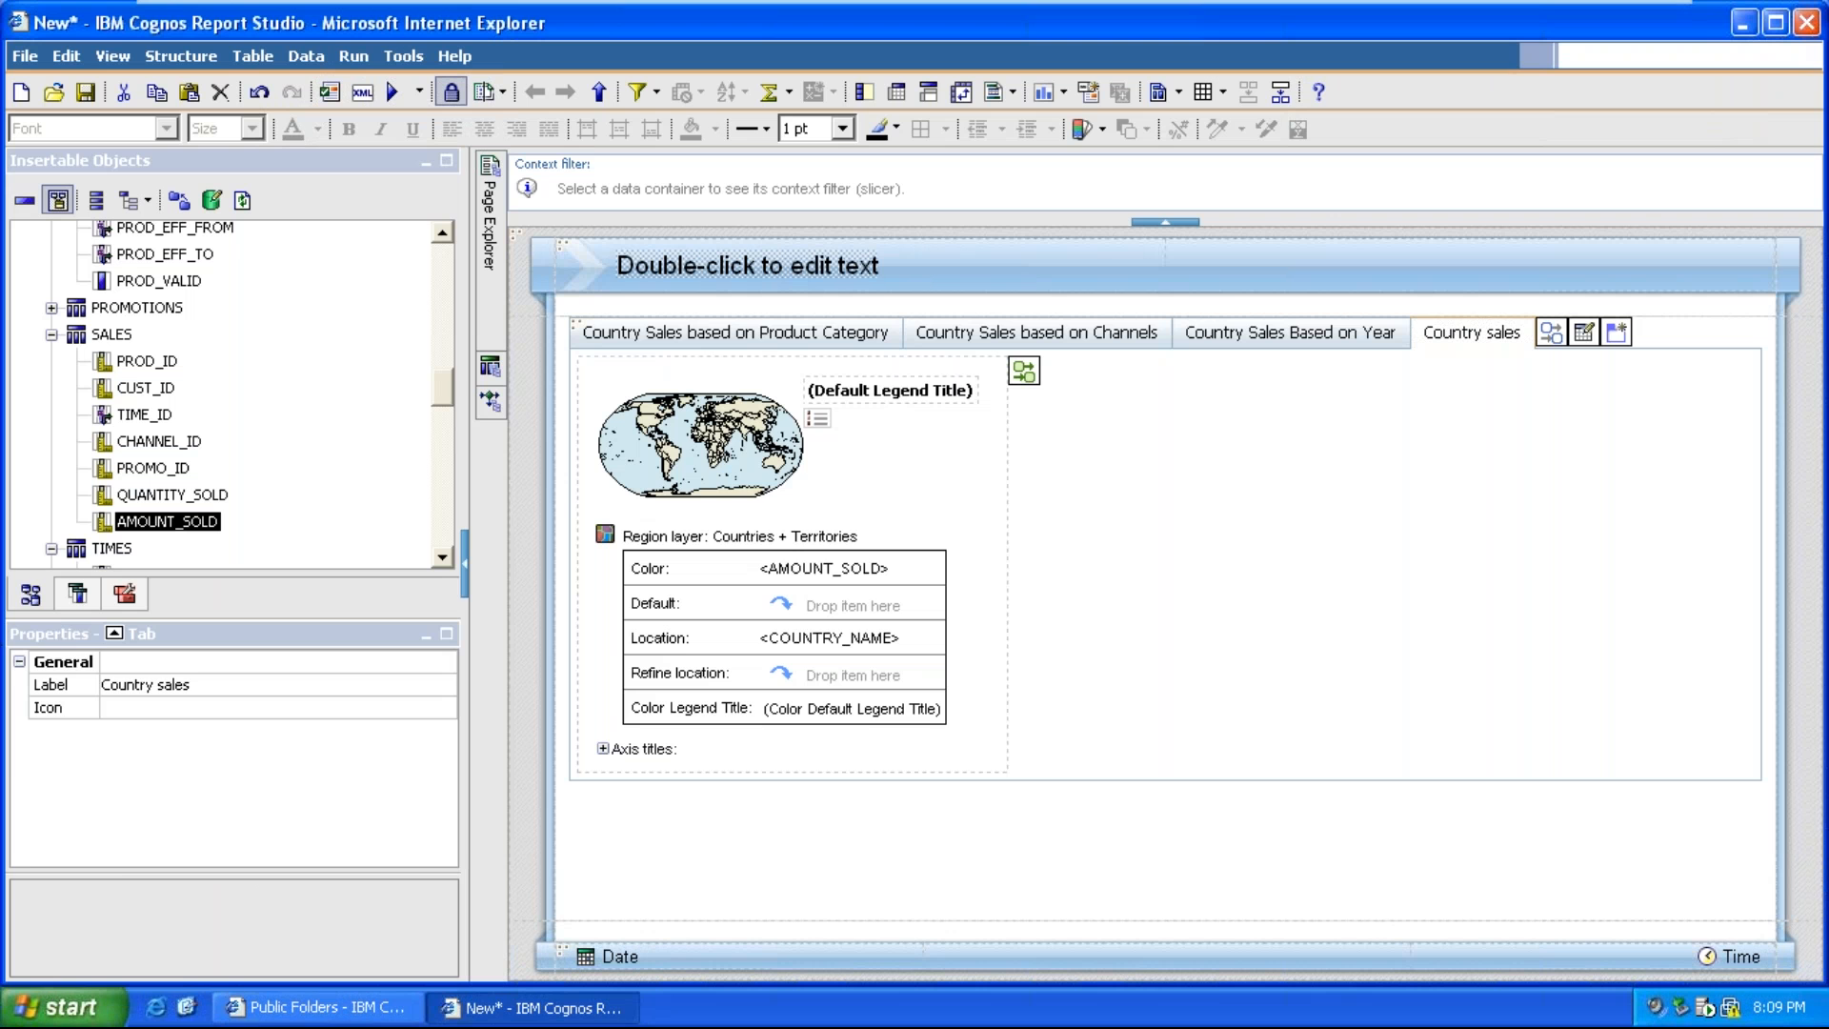
# Set the report's header text to "Country Sales Reports" and copy that text for reuse
pyautogui.doubleClick(748, 266)
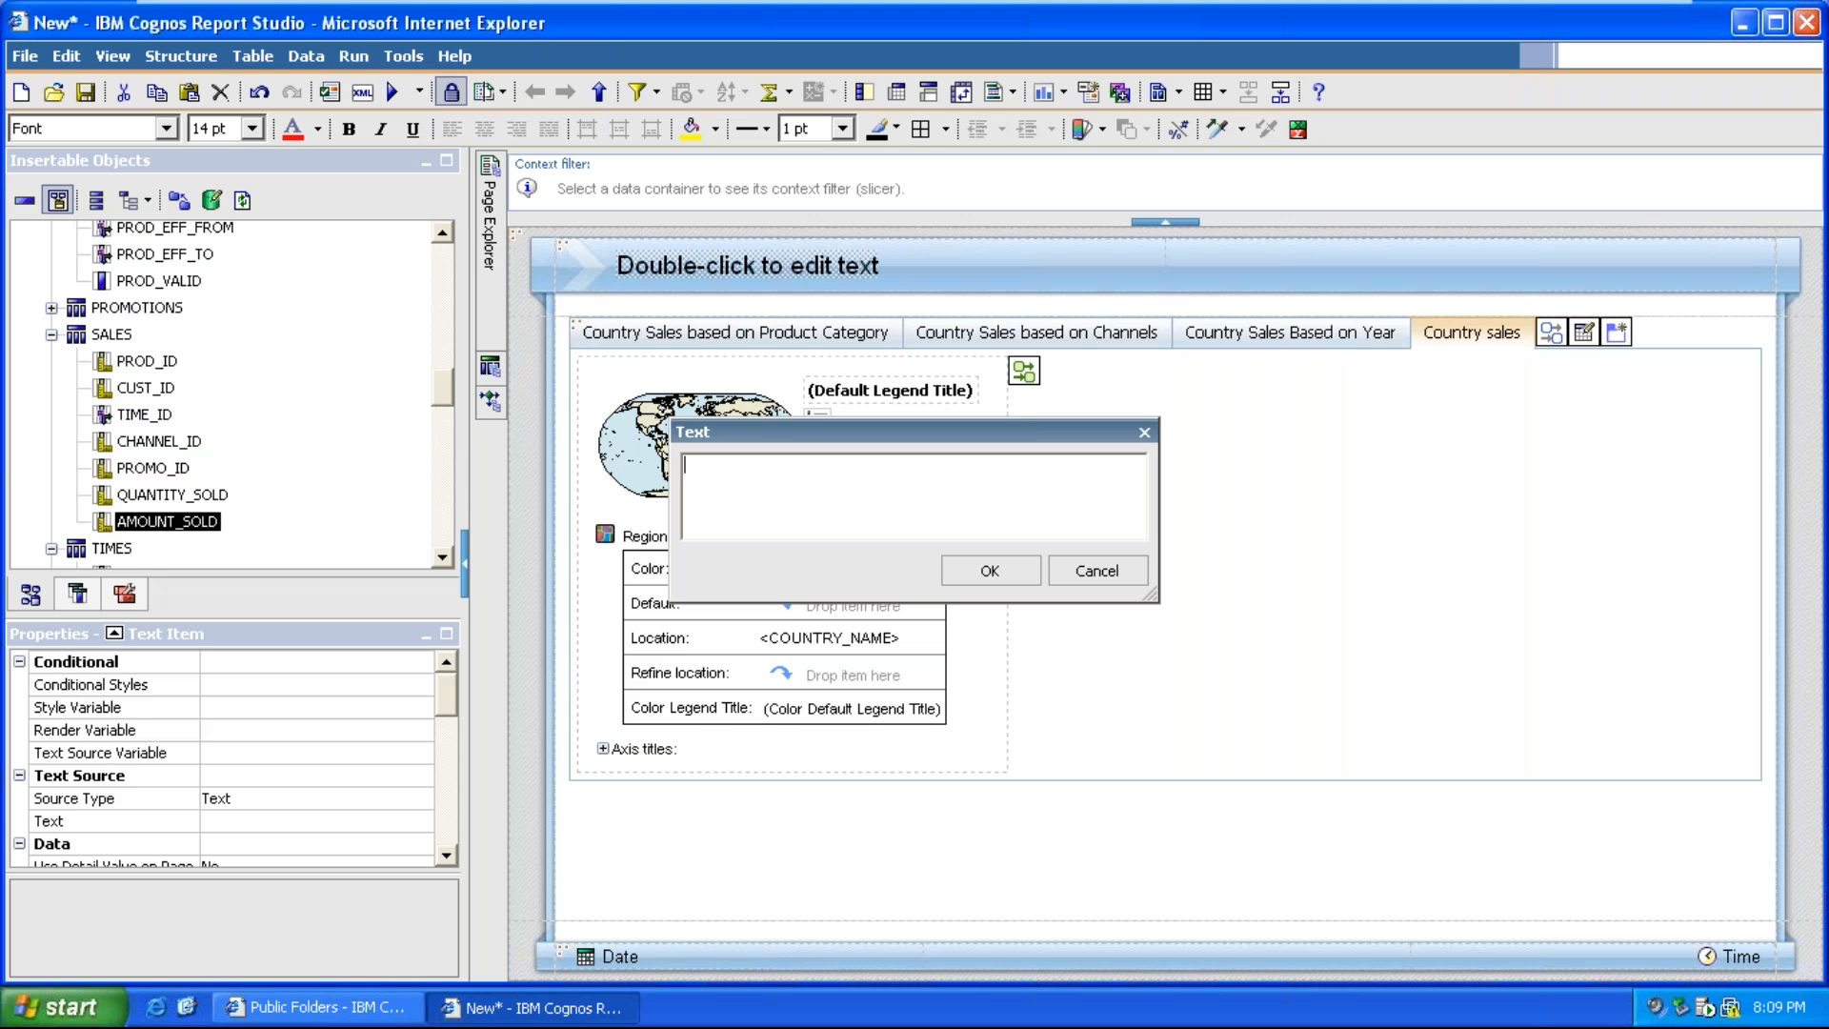
pyautogui.write('Country Sales Reports')
pyautogui.moveTo(857, 469); pyautogui.dragTo(587, 441)
pyautogui.hotkey('ctrl', 'c')
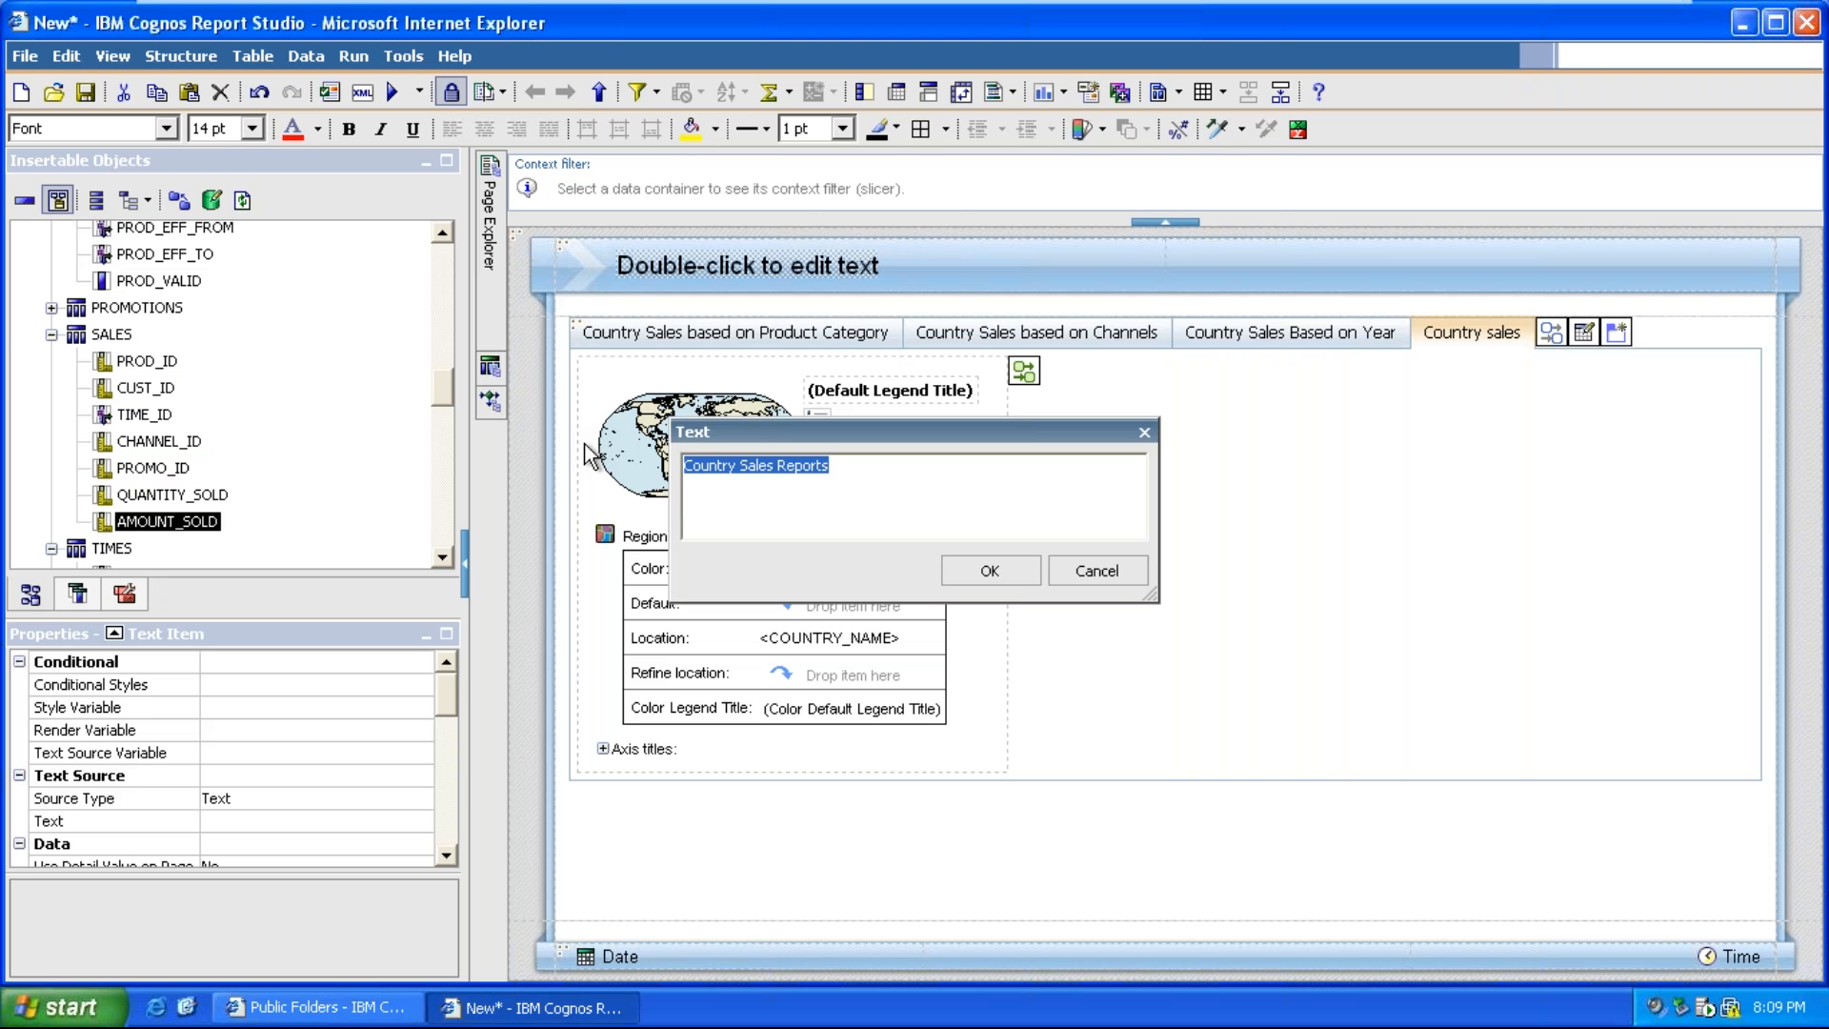
pyautogui.click(989, 570)
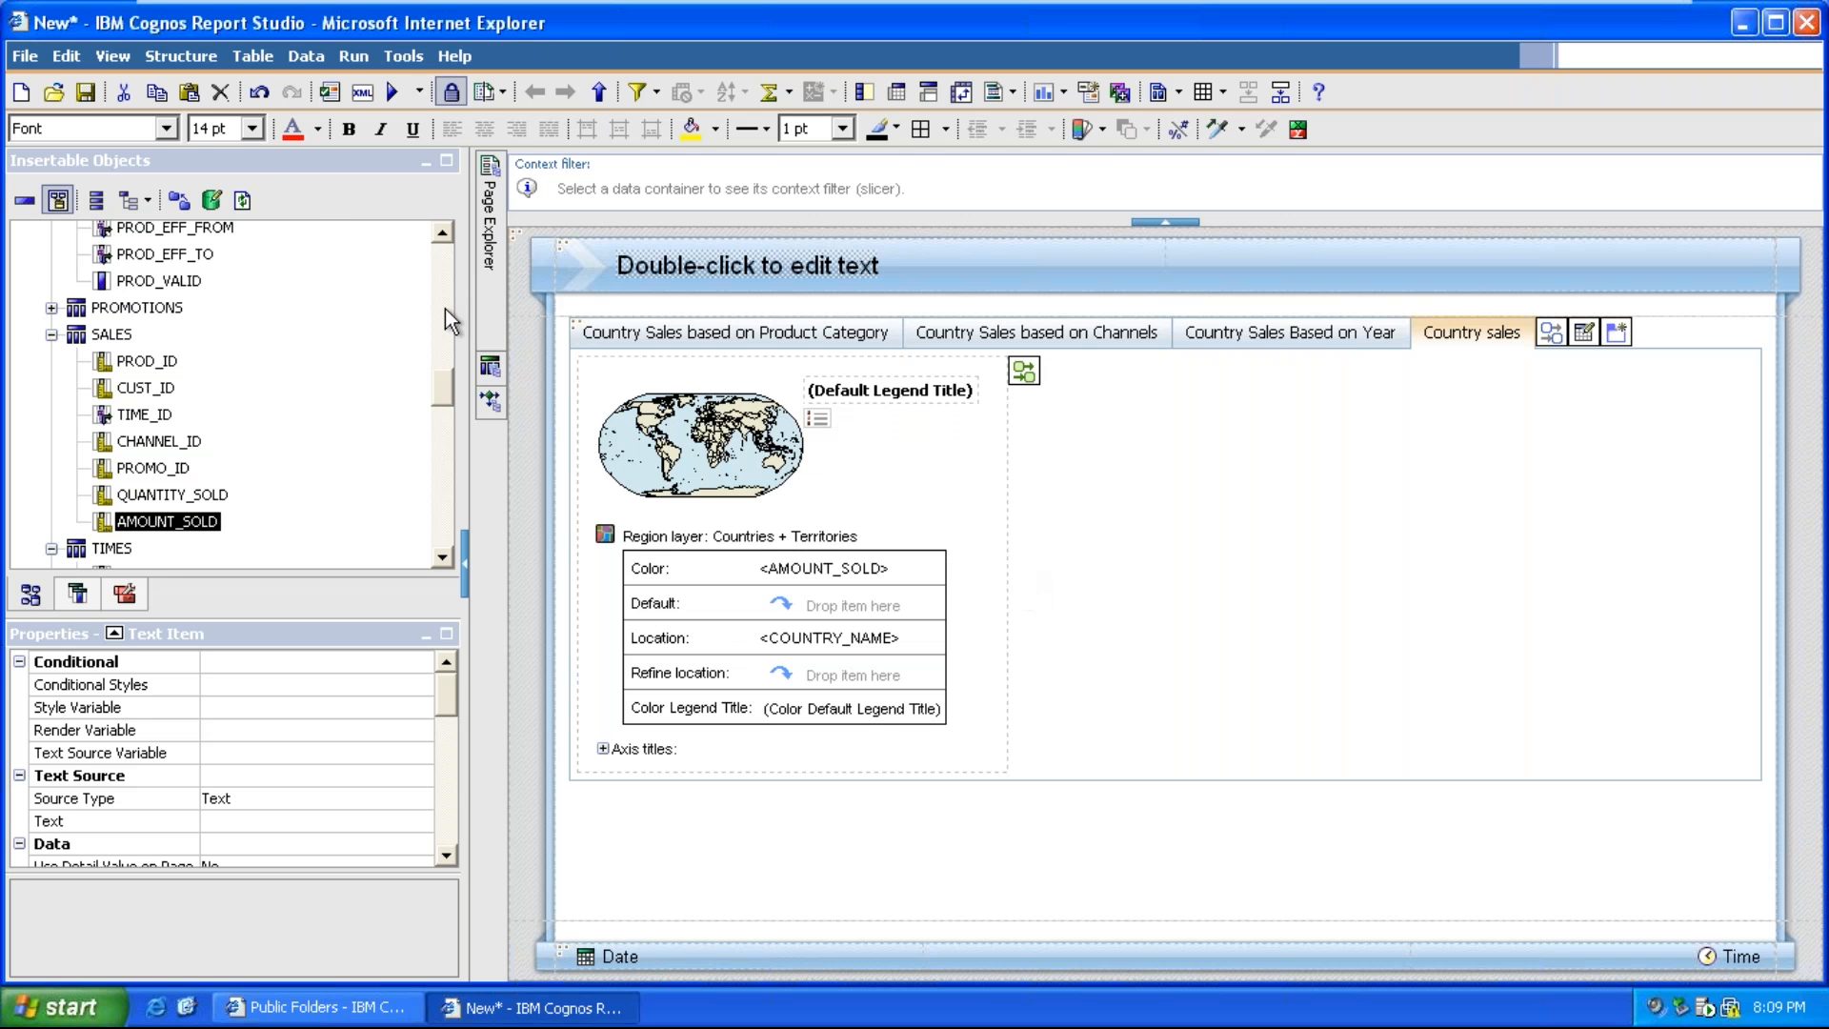
# Save the report as "Country Sales Reports" in the customer_sales public folder
pyautogui.click(86, 92)
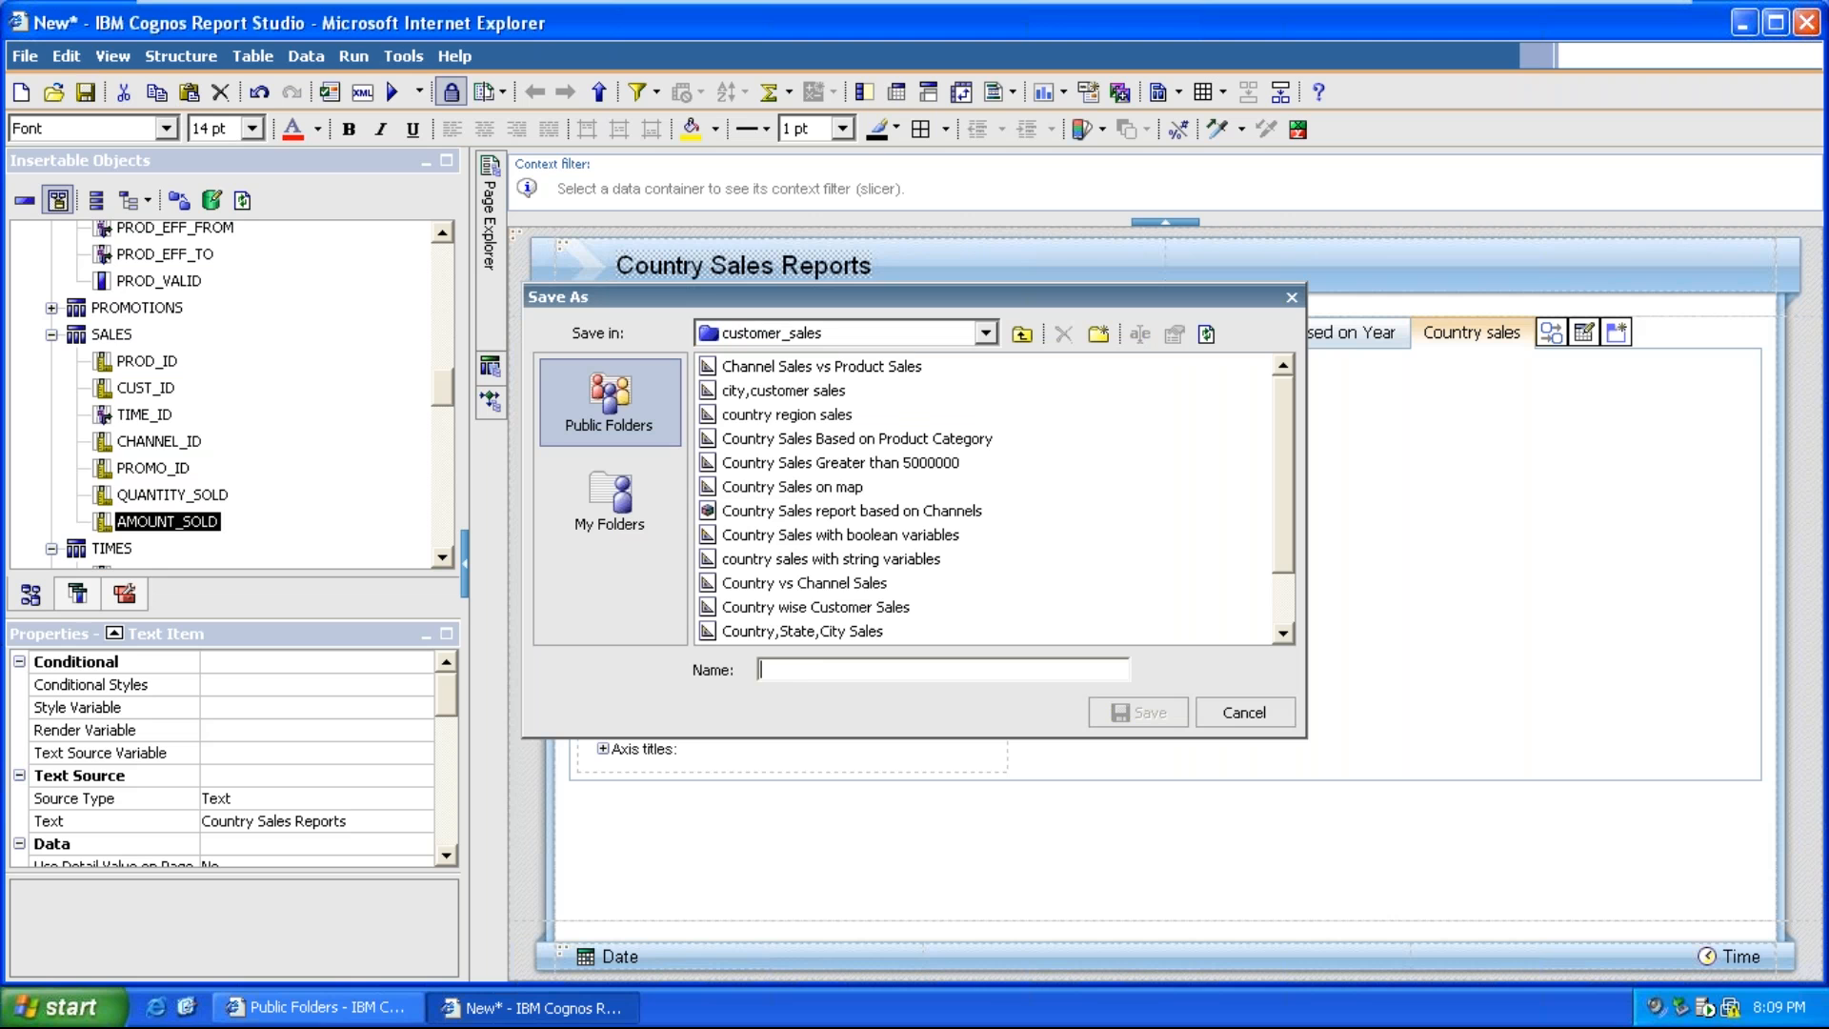
pyautogui.hotkey('ctrl', 'v')
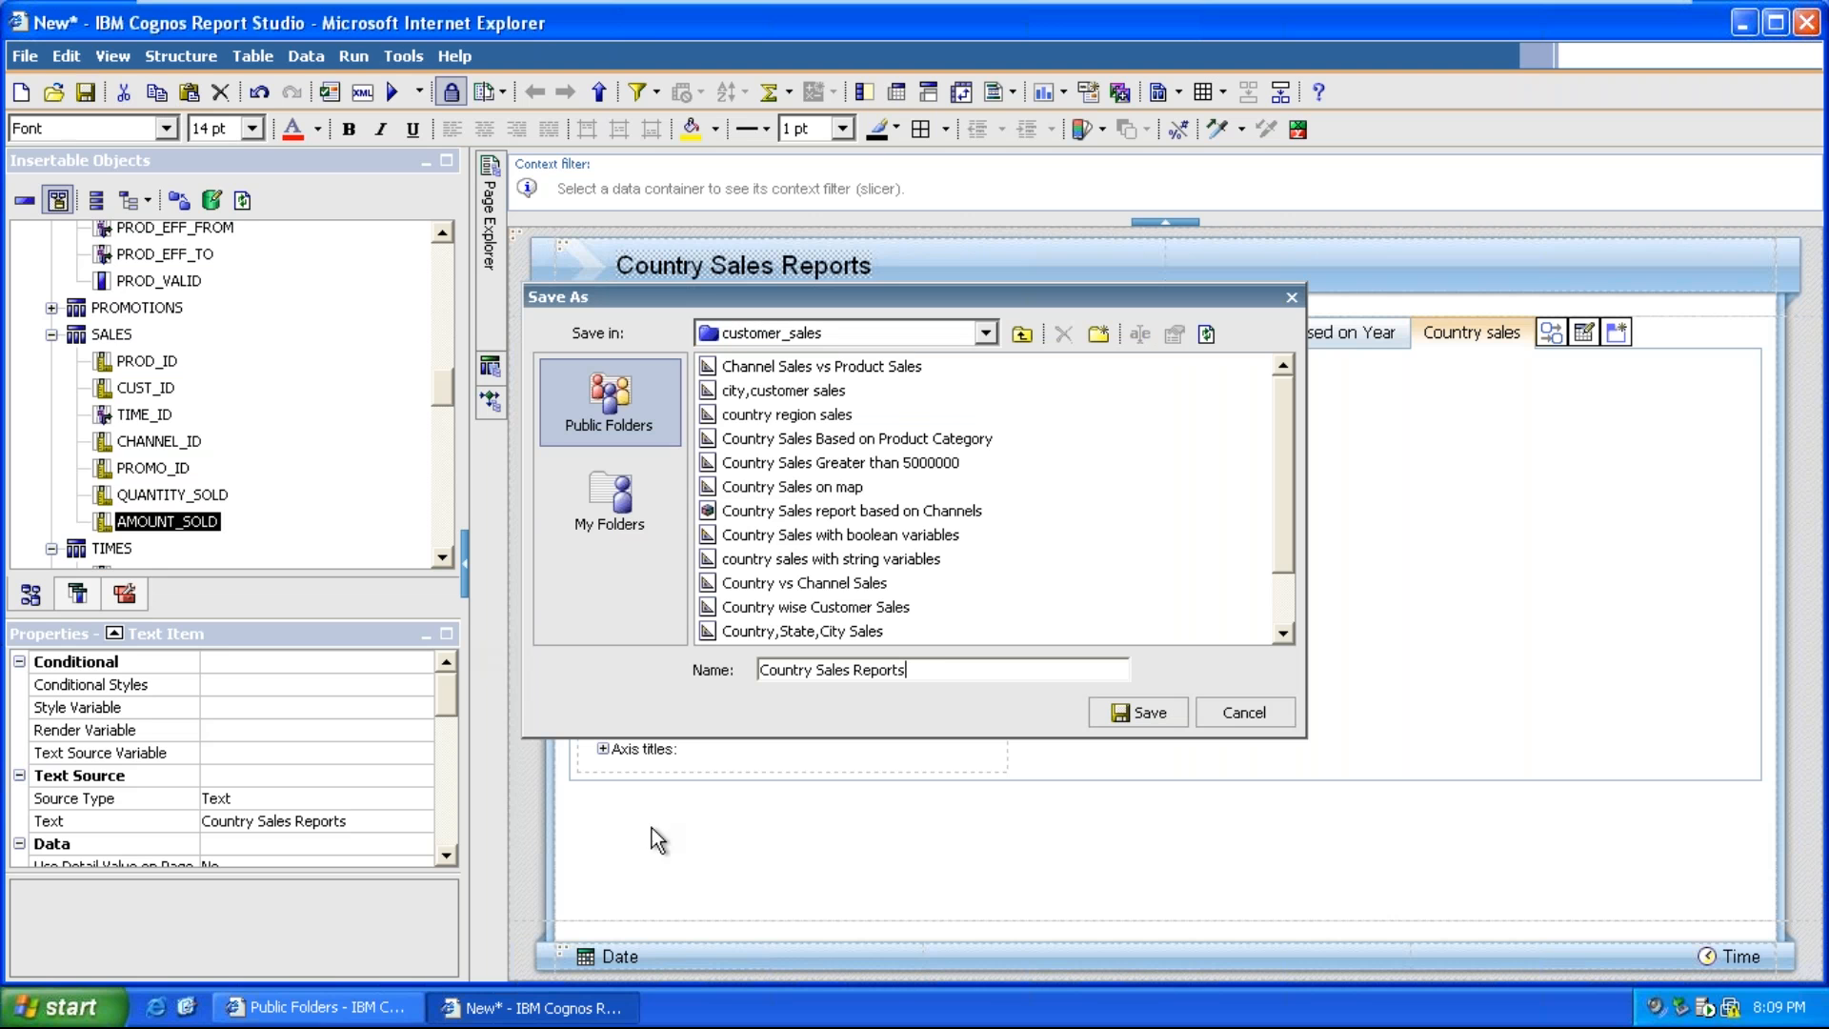
pyautogui.click(1130, 709)
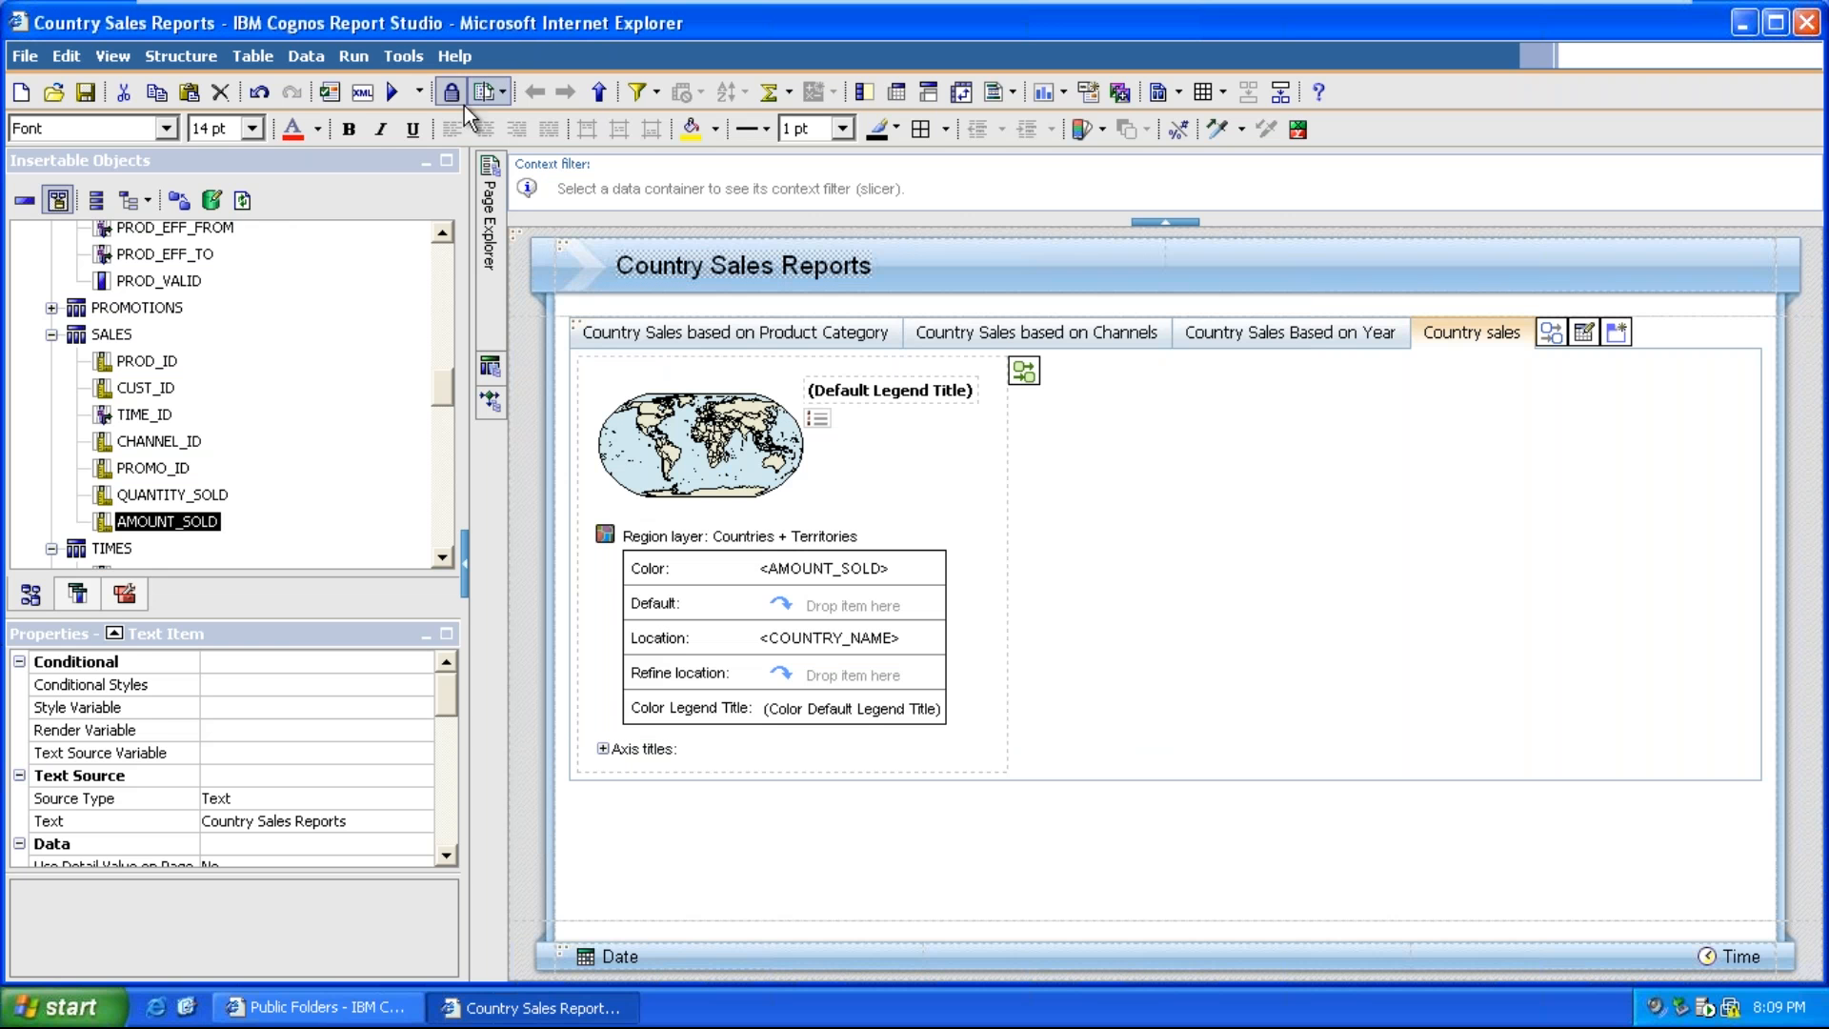
# Download the active report, save Country Sales Reports.mht to the desktop, and close Report Studio and the remaining browser window
pyautogui.click(422, 95)
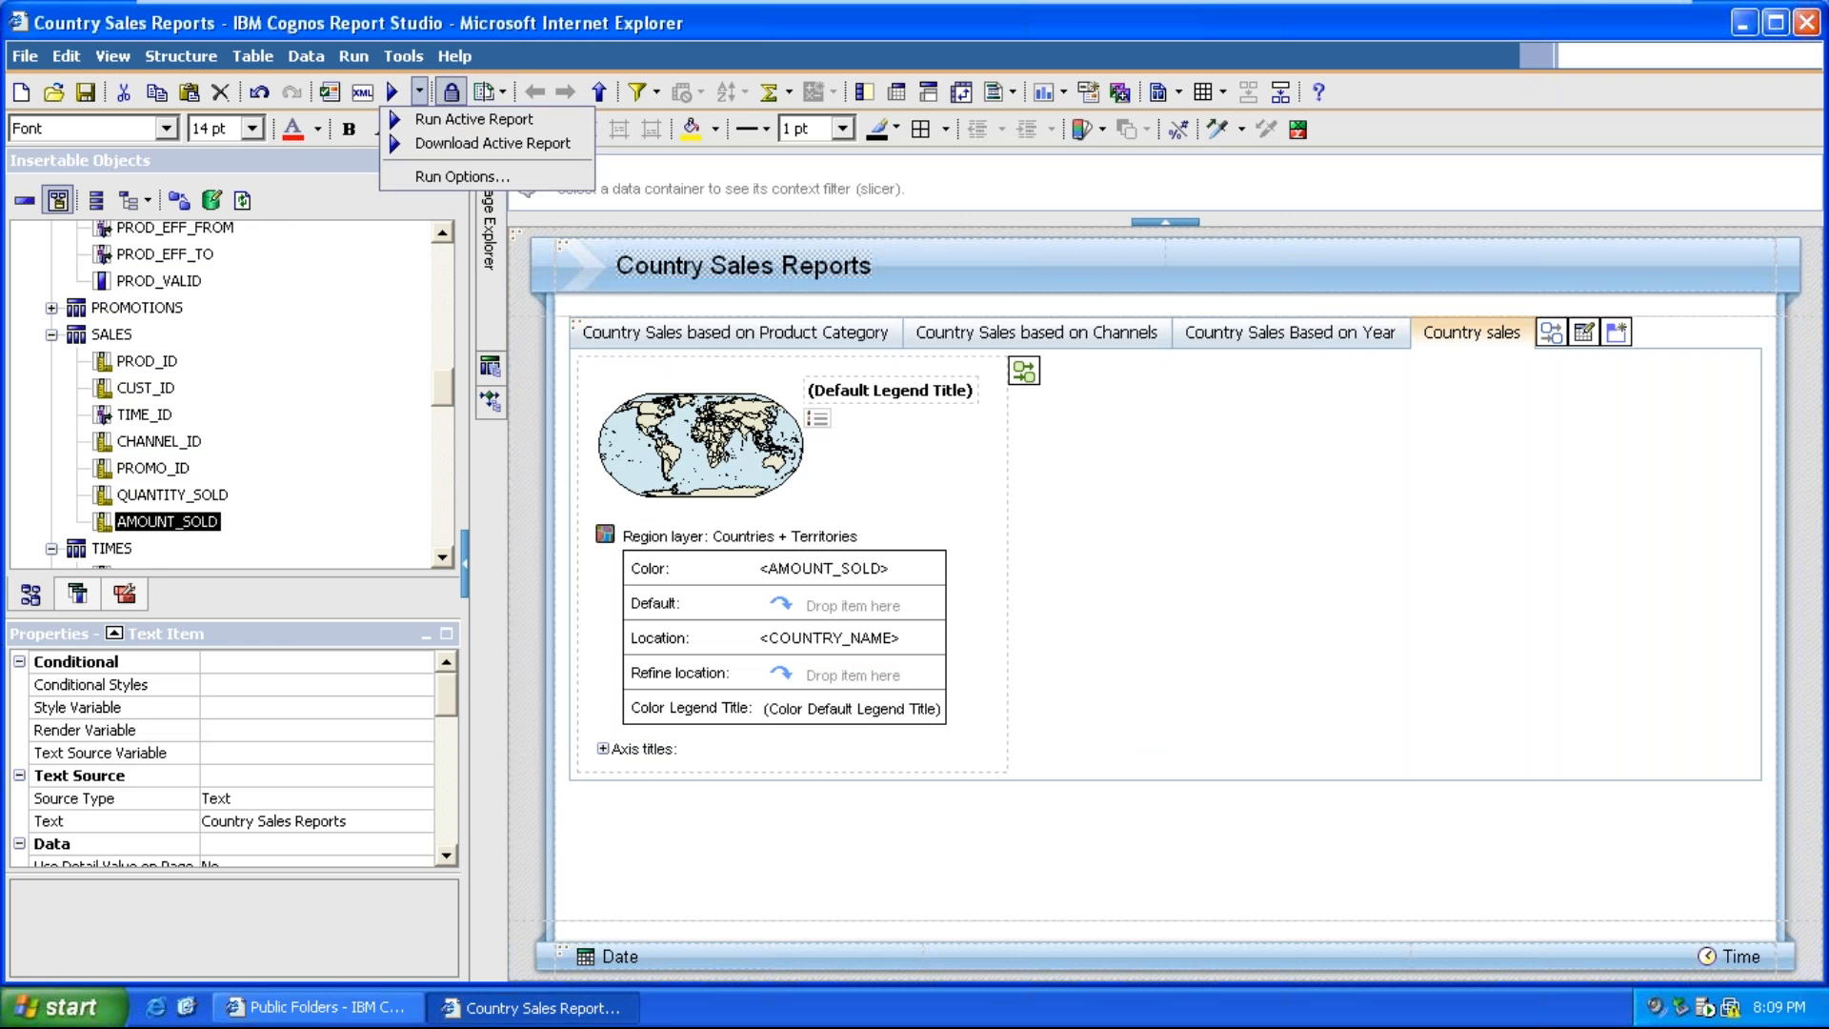
pyautogui.click(432, 145)
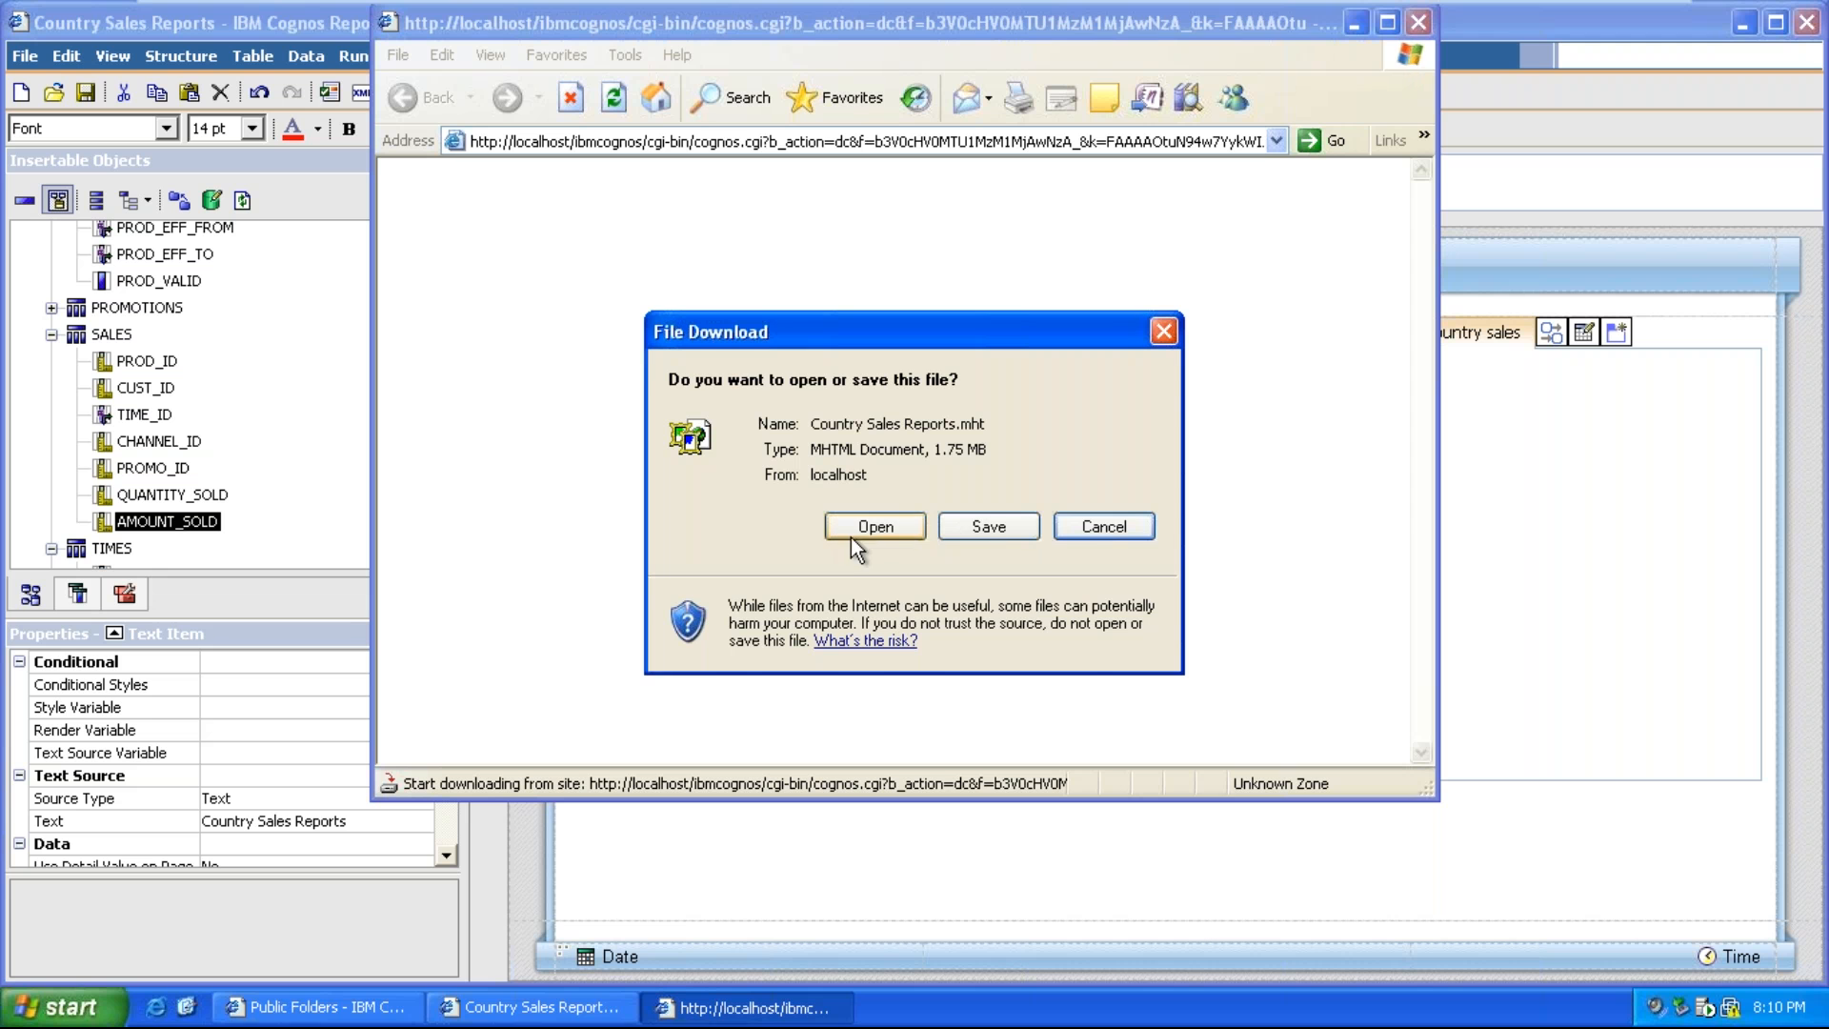
pyautogui.click(1004, 536)
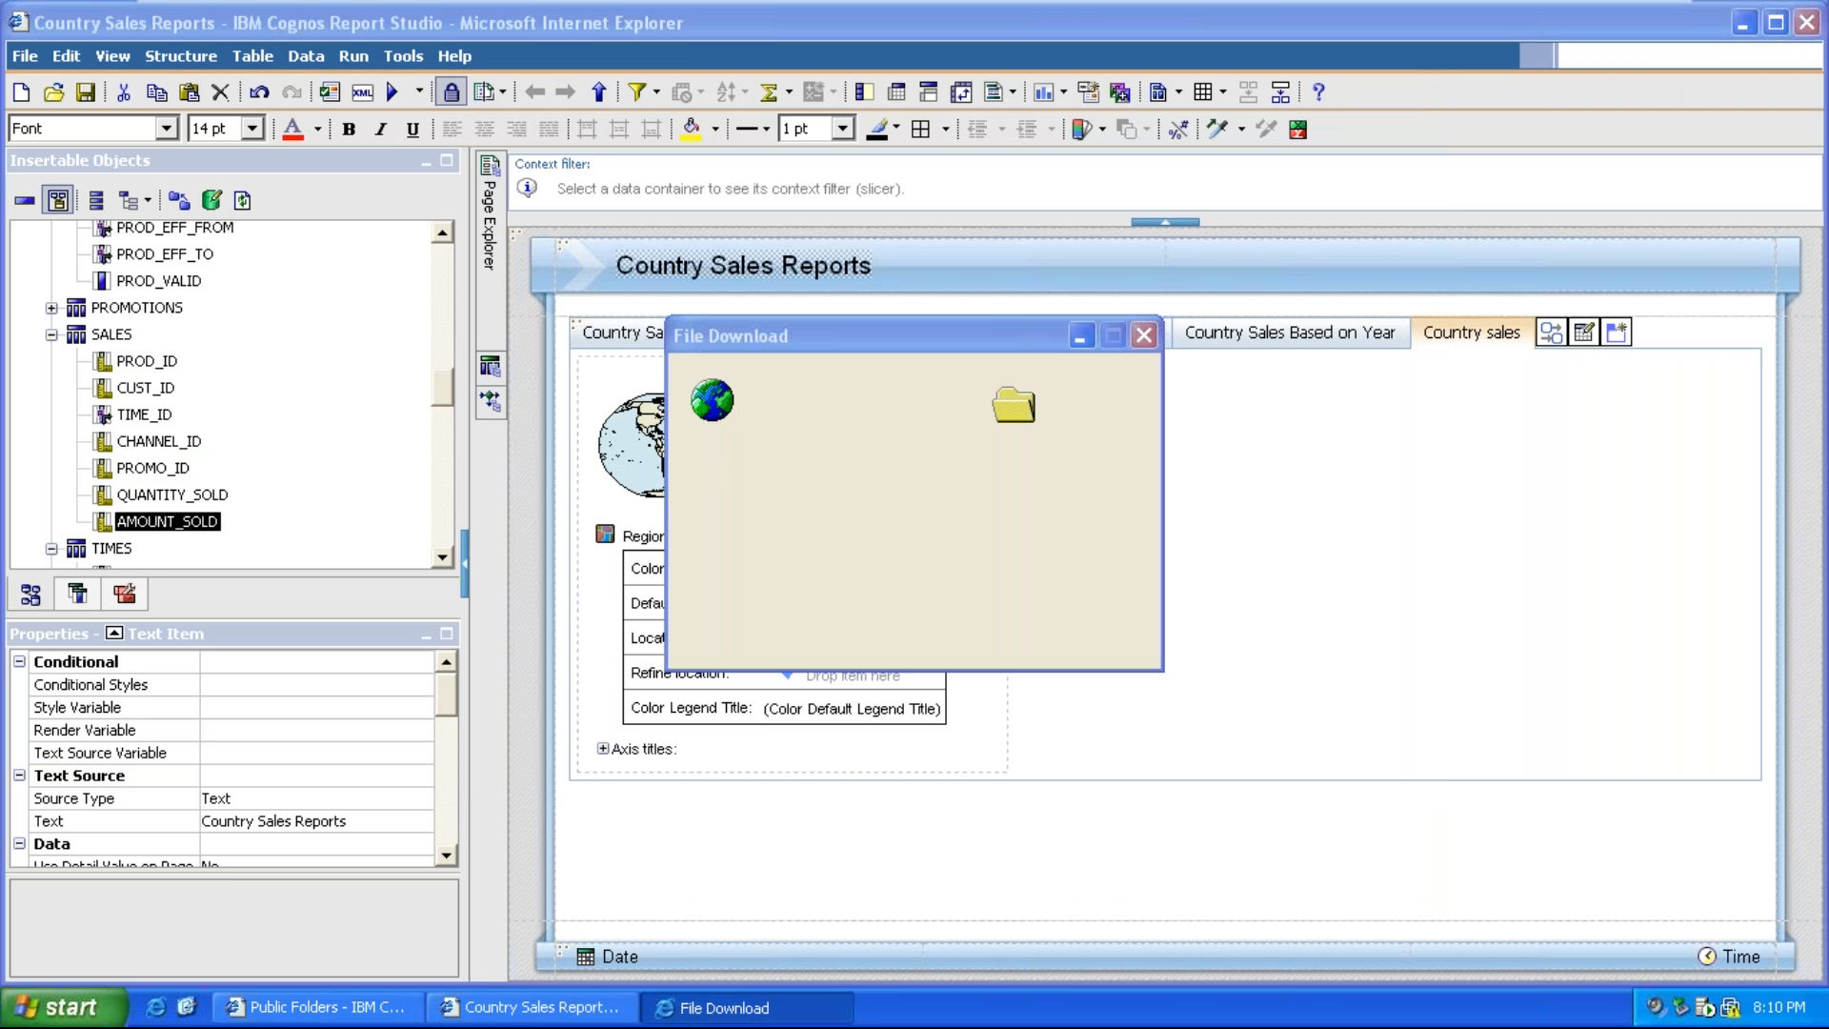
pyautogui.click(1352, 851)
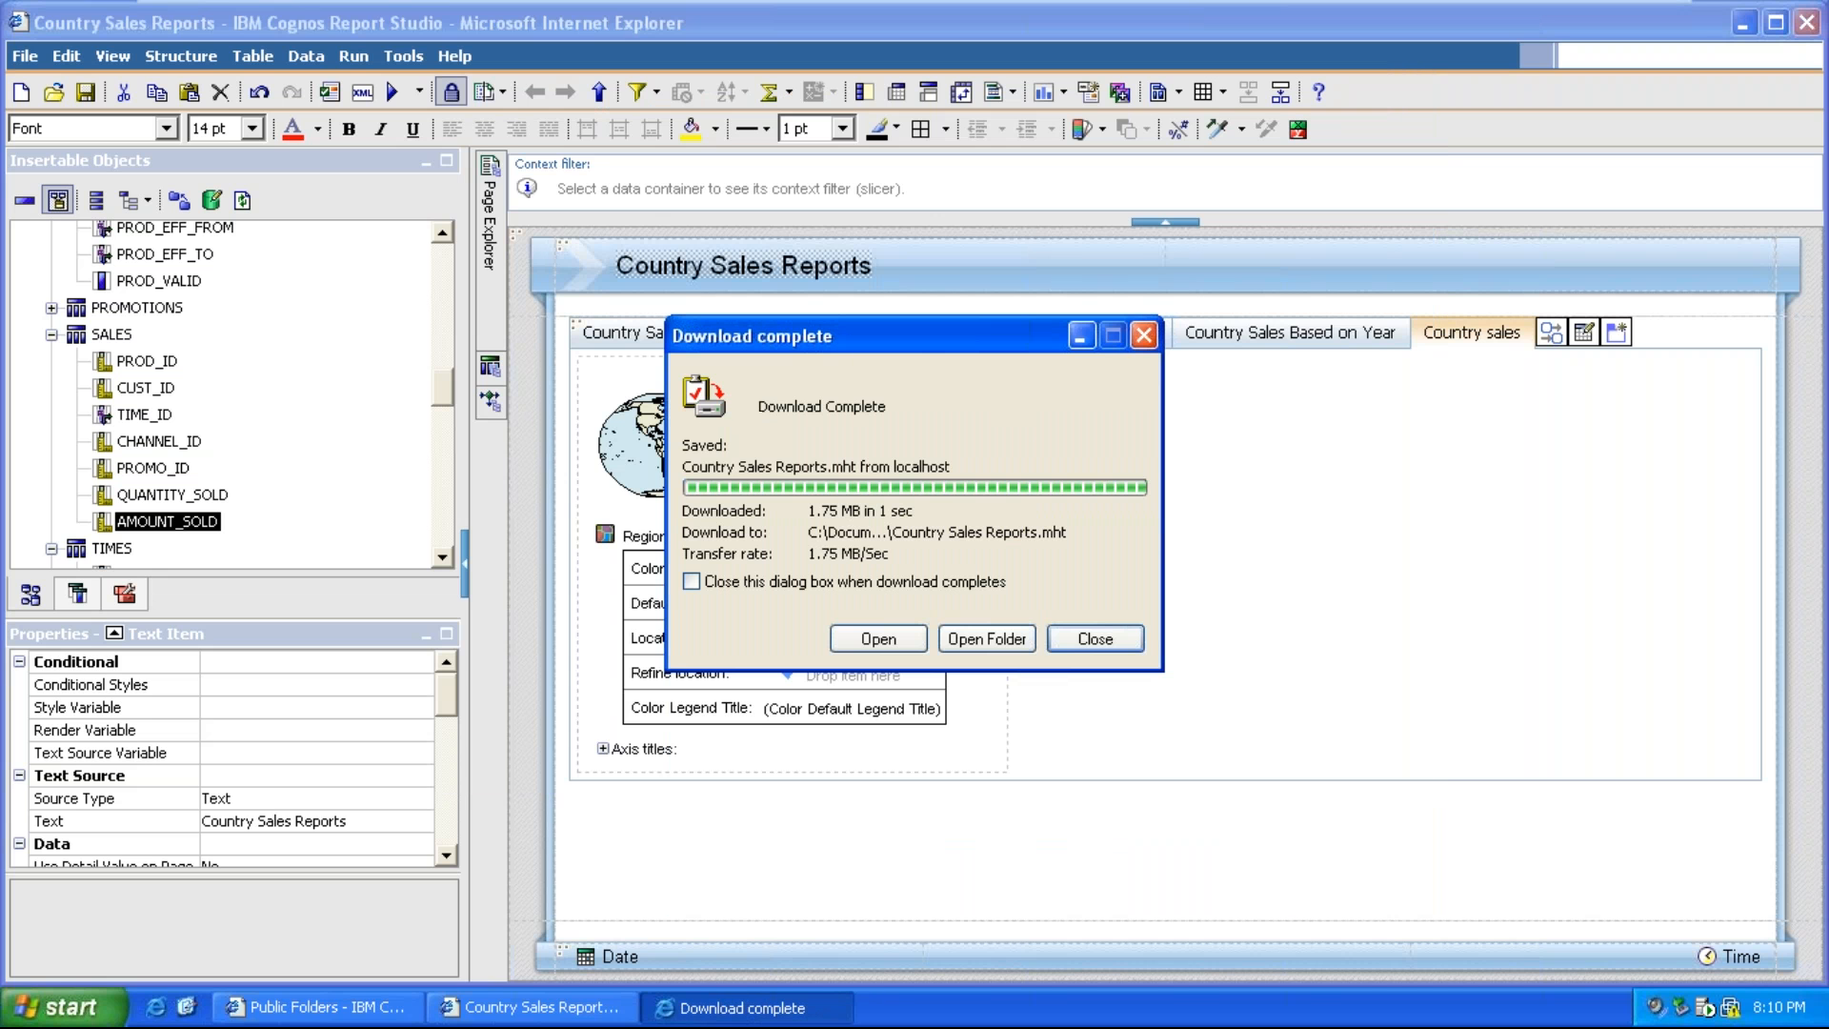
pyautogui.click(1086, 640)
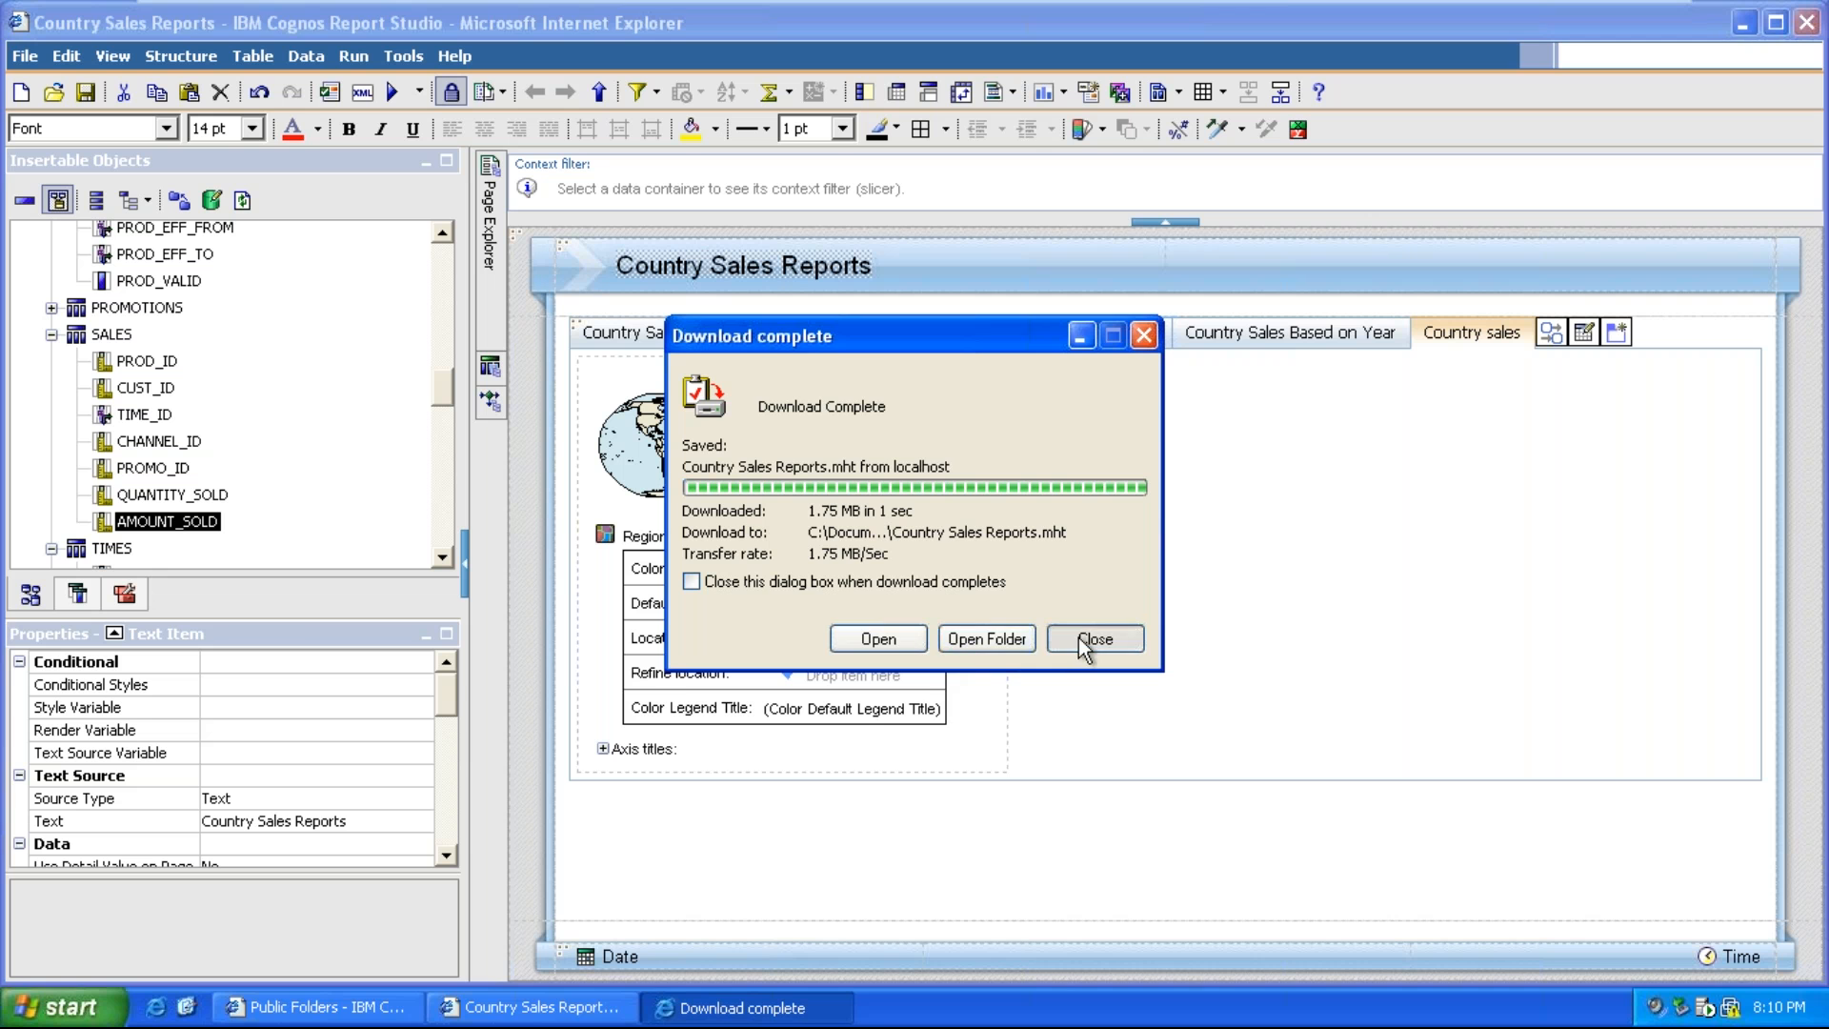
pyautogui.click(1803, 28)
pyautogui.click(1803, 28)
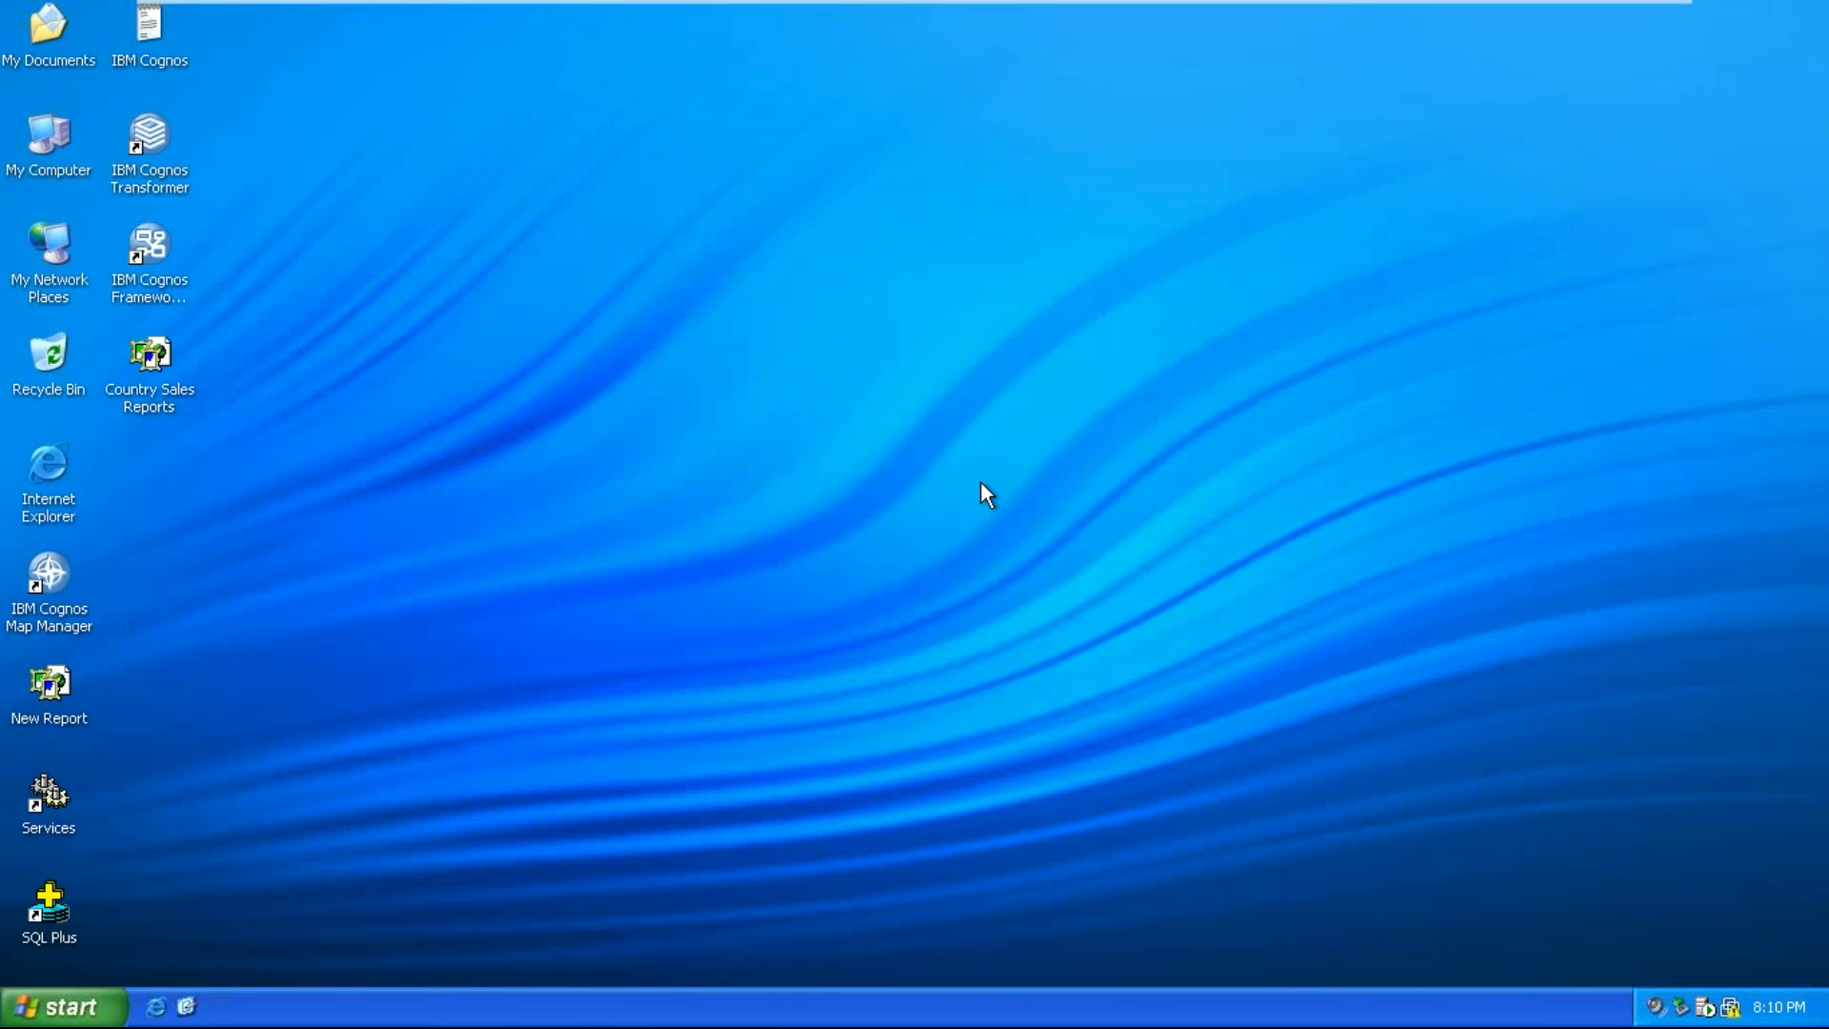
# Try to open the downloaded Country Sales Reports file from the desktop with its active content allowed, and close it
pyautogui.doubleClick(145, 396)
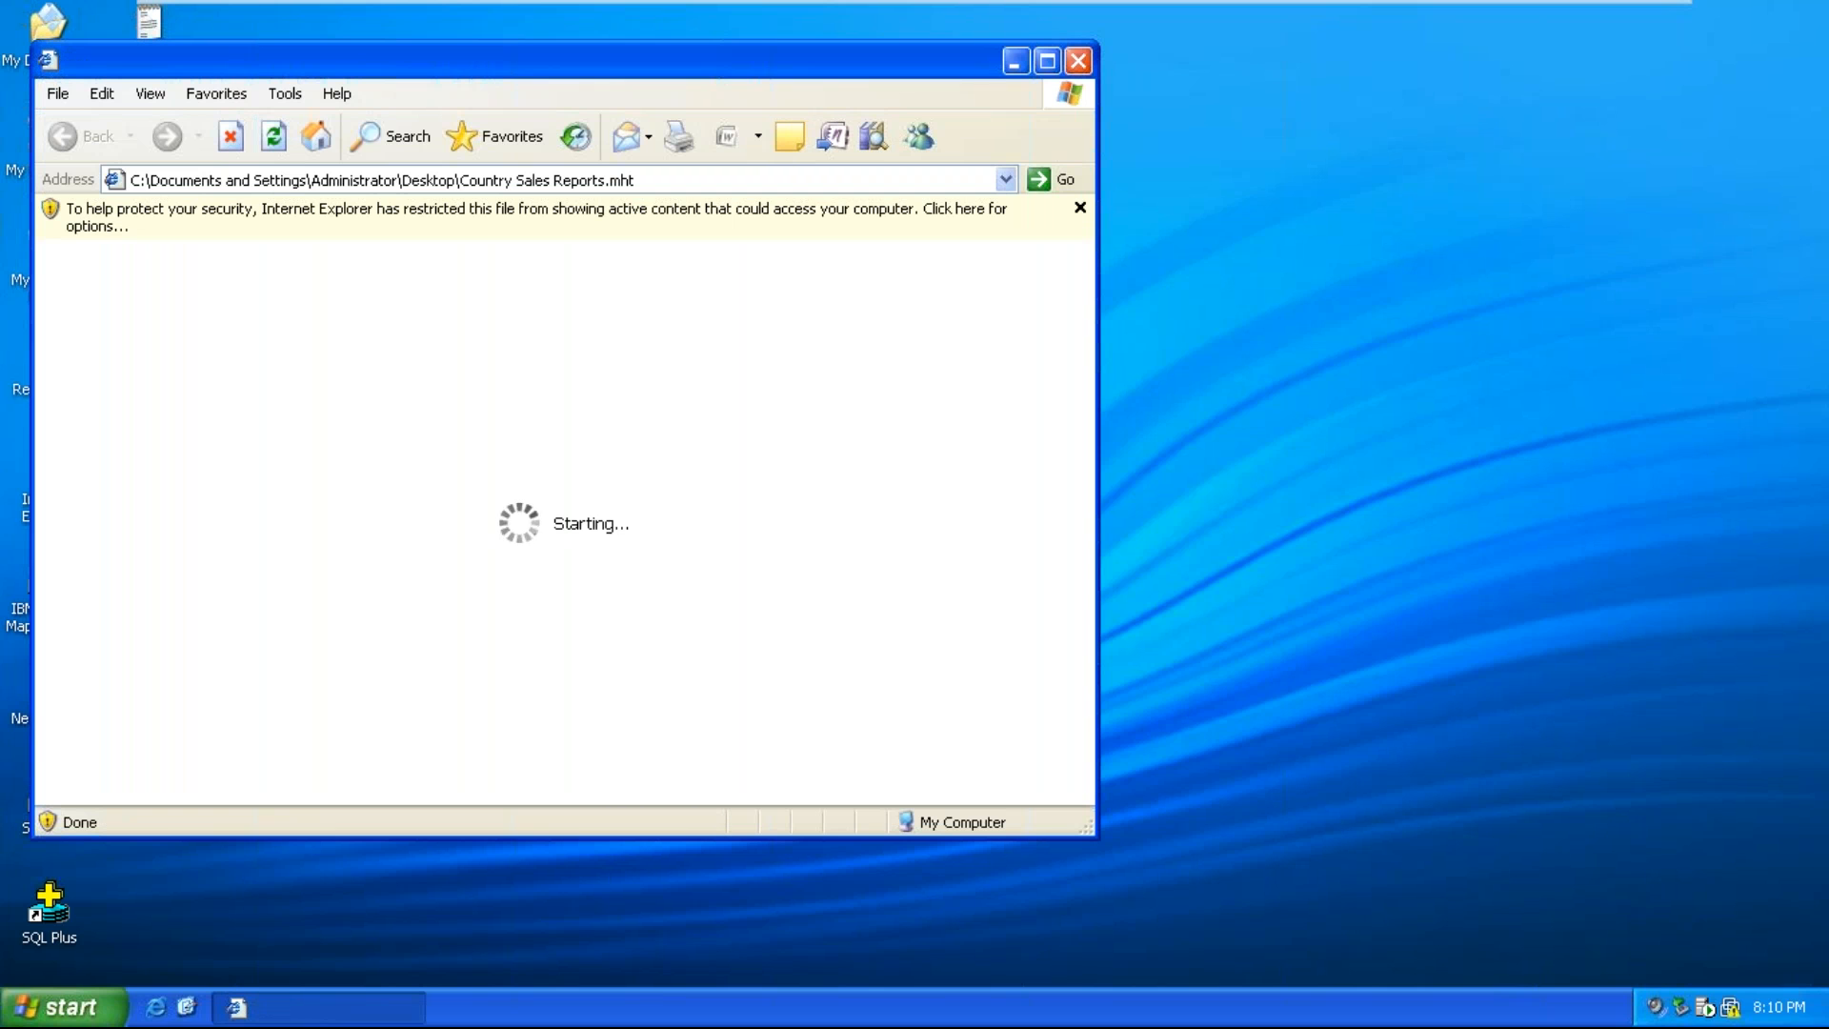
pyautogui.click(718, 214)
pyautogui.click(743, 227)
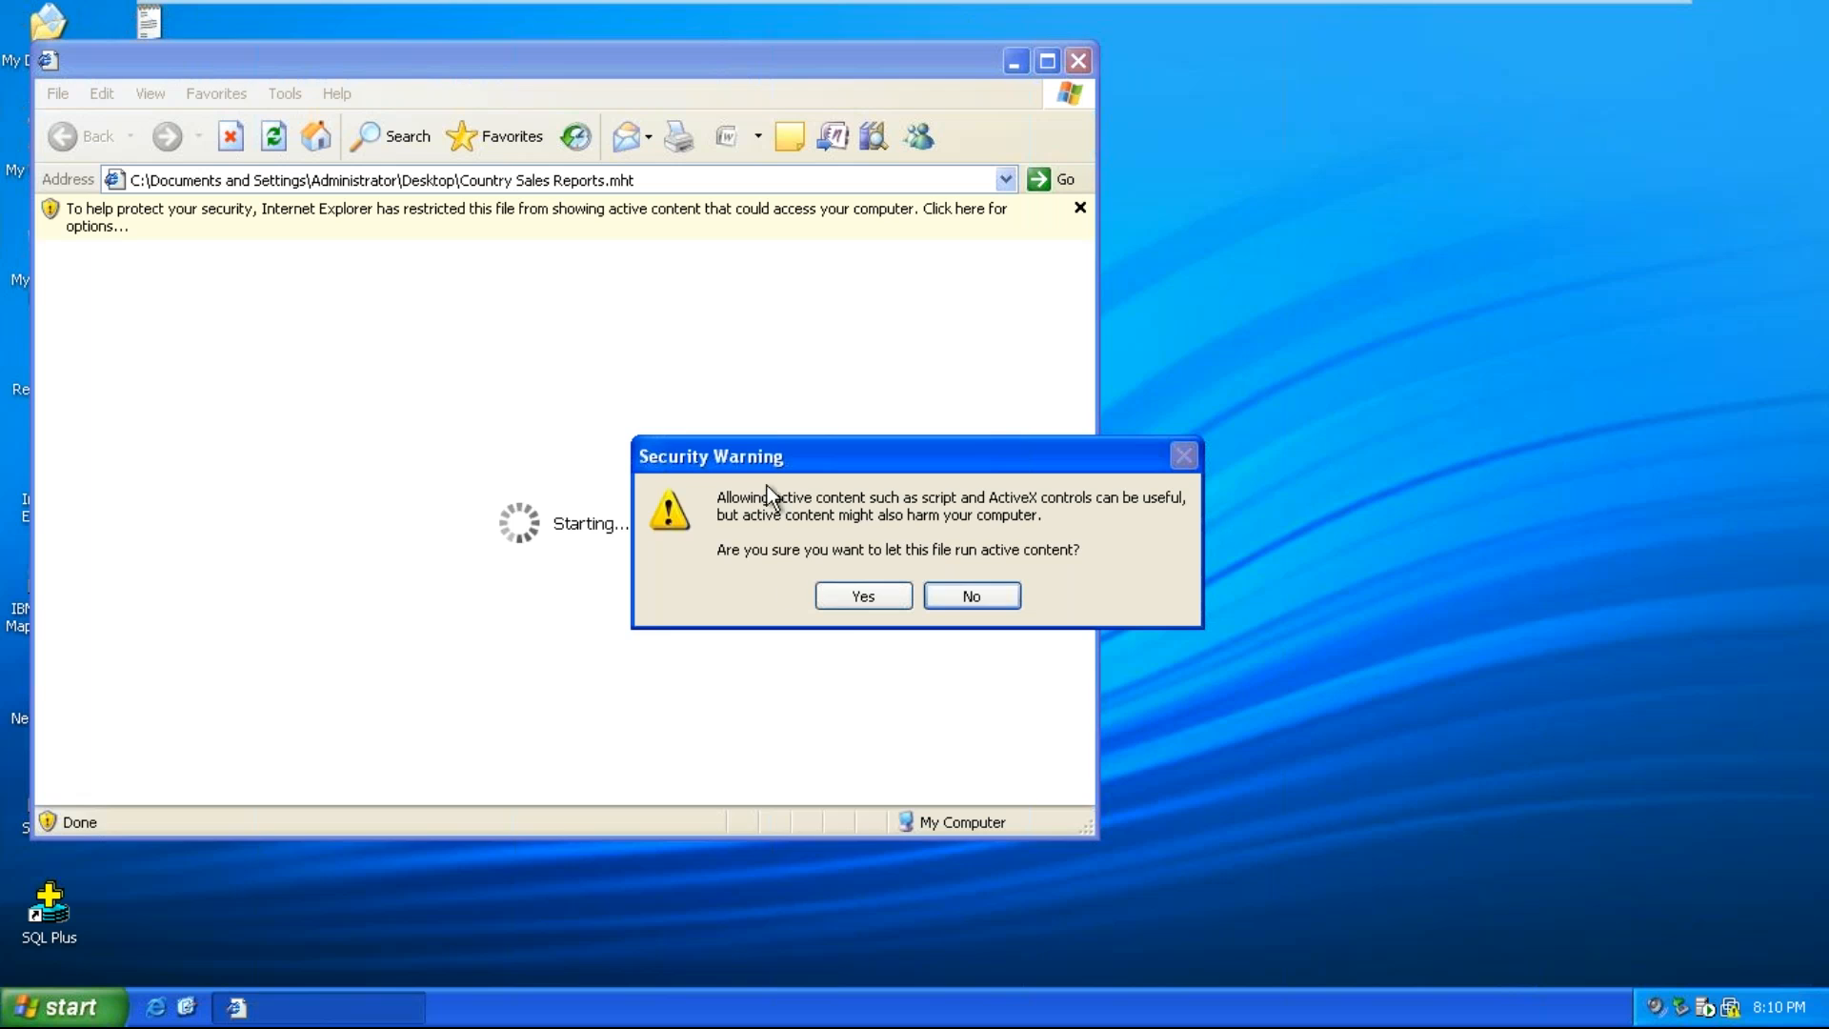
pyautogui.click(844, 600)
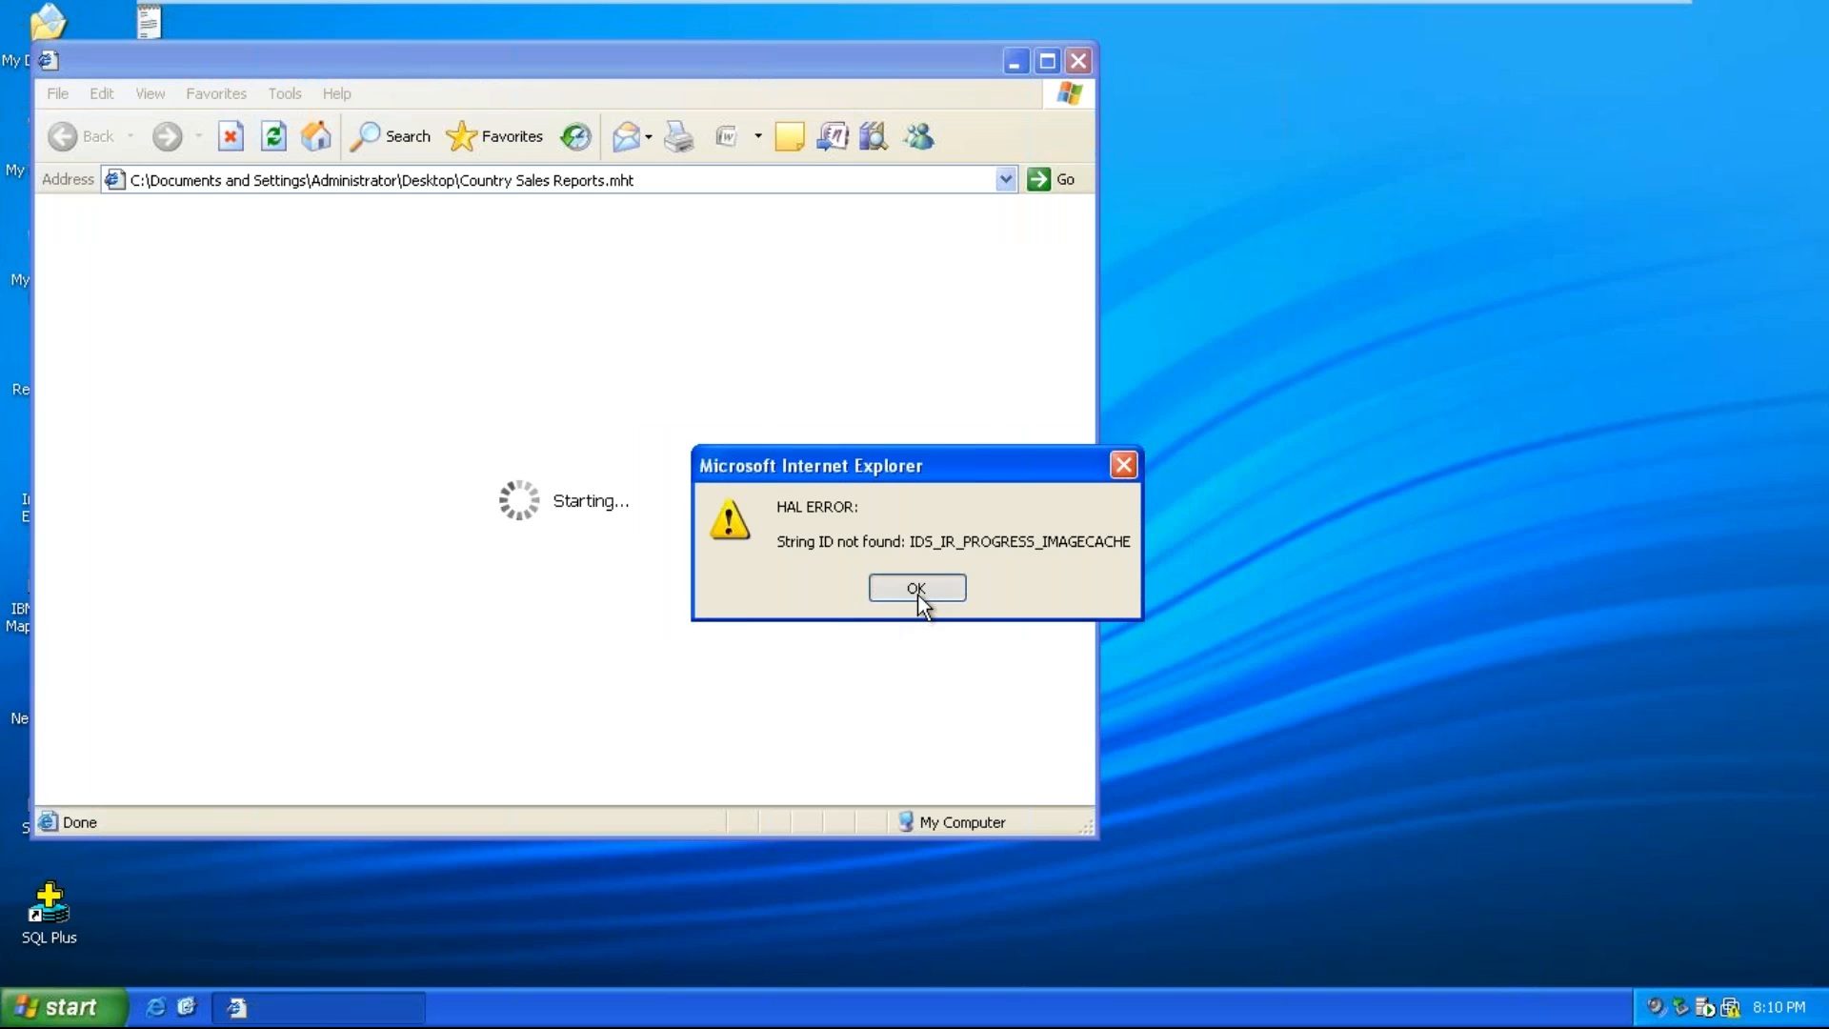
pyautogui.click(918, 592)
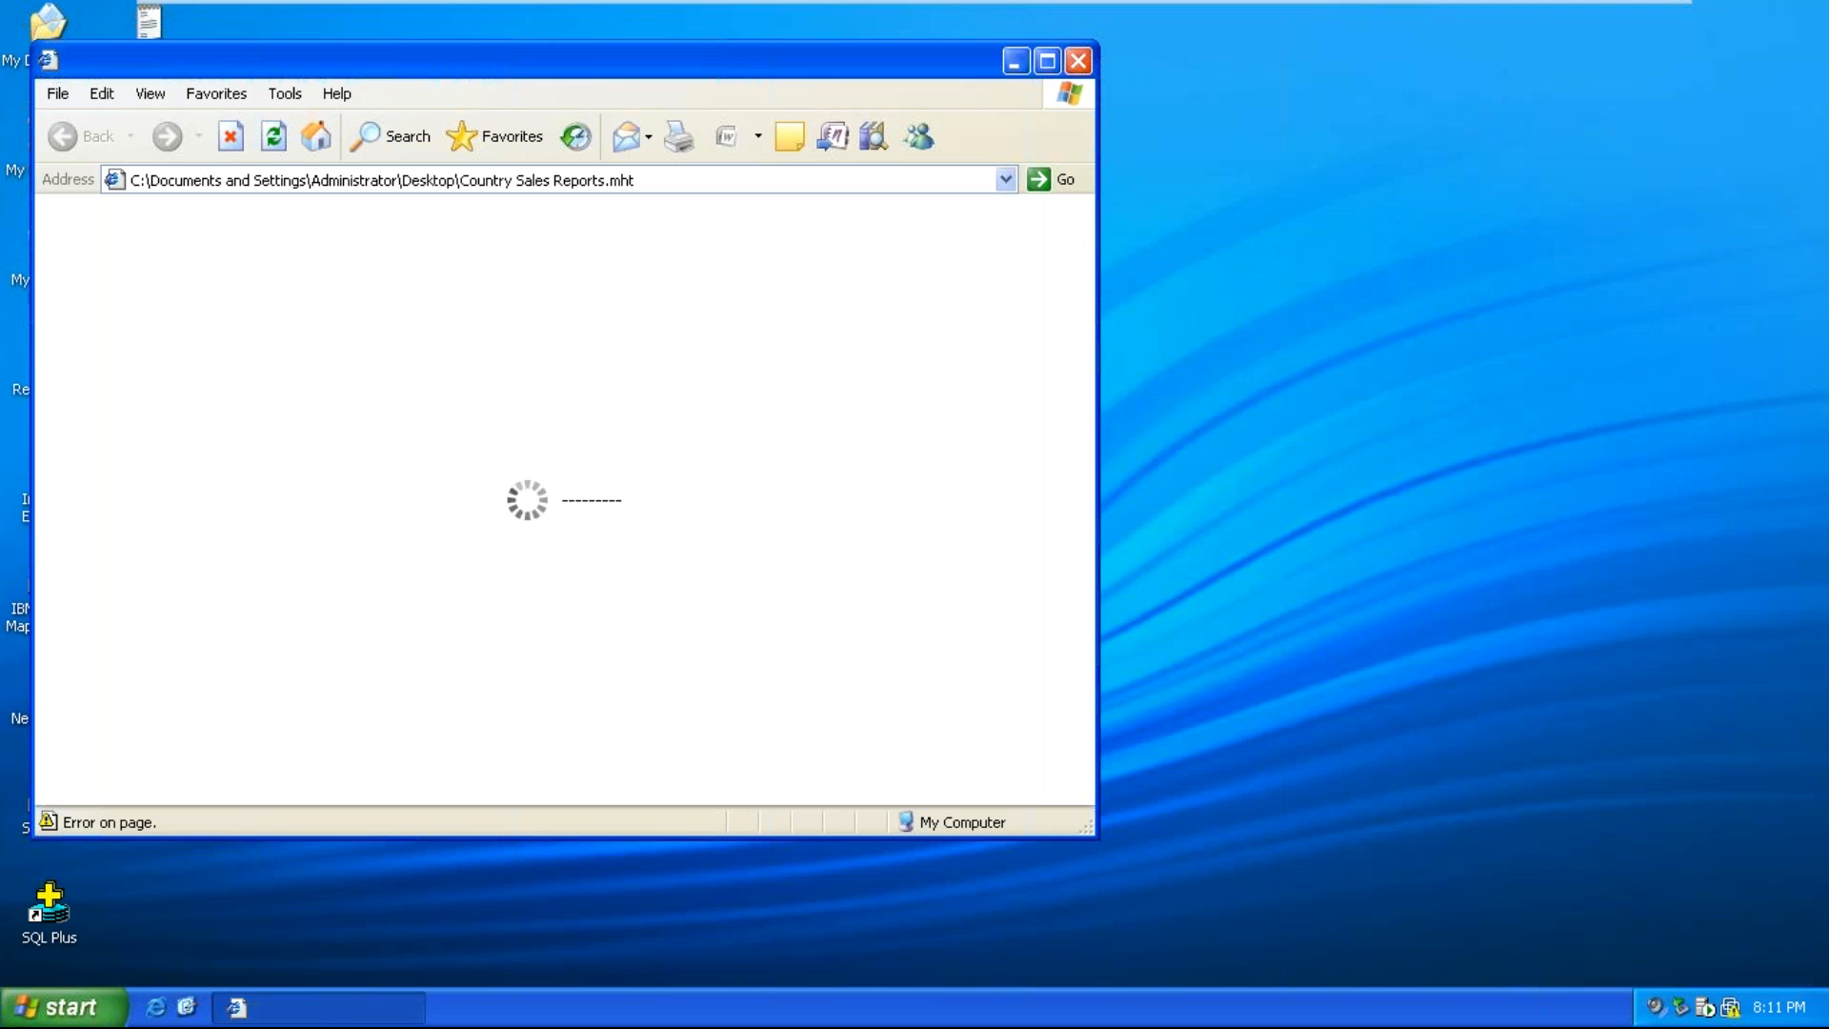
pyautogui.doubleClick(797, 60)
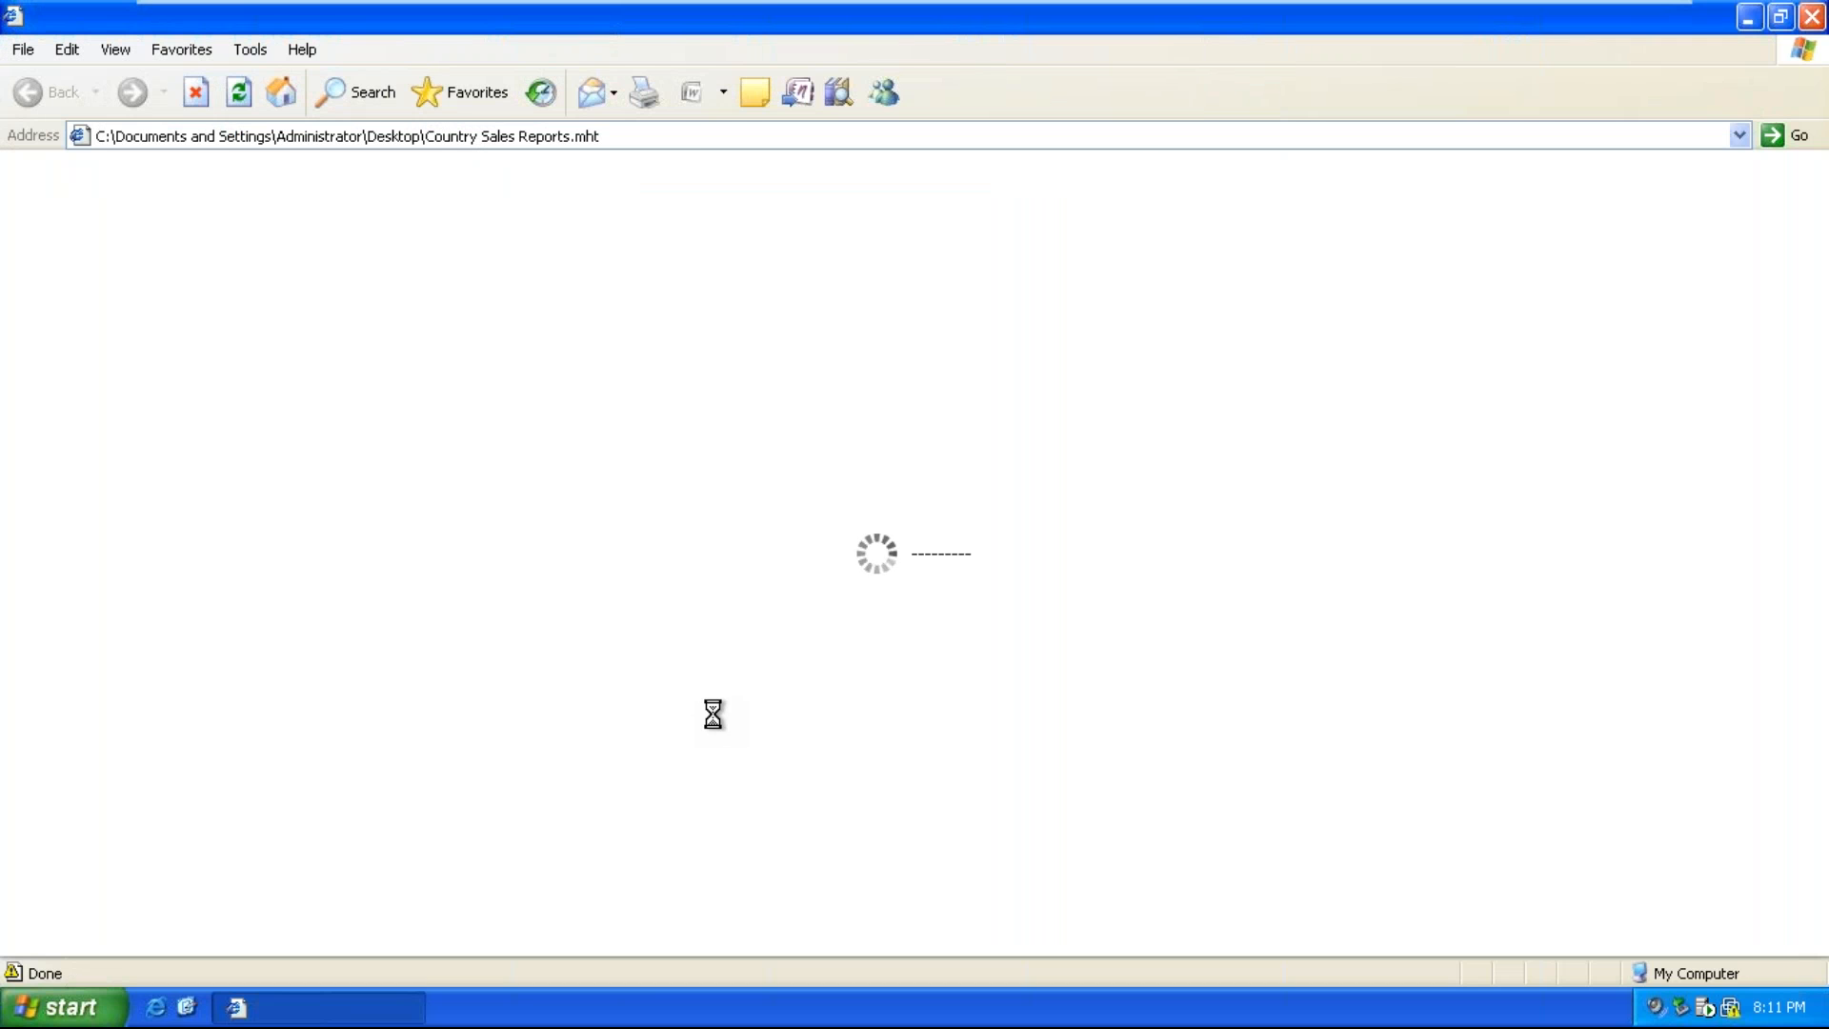
pyautogui.click(1811, 16)
pyautogui.rightClick(889, 578)
pyautogui.click(901, 611)
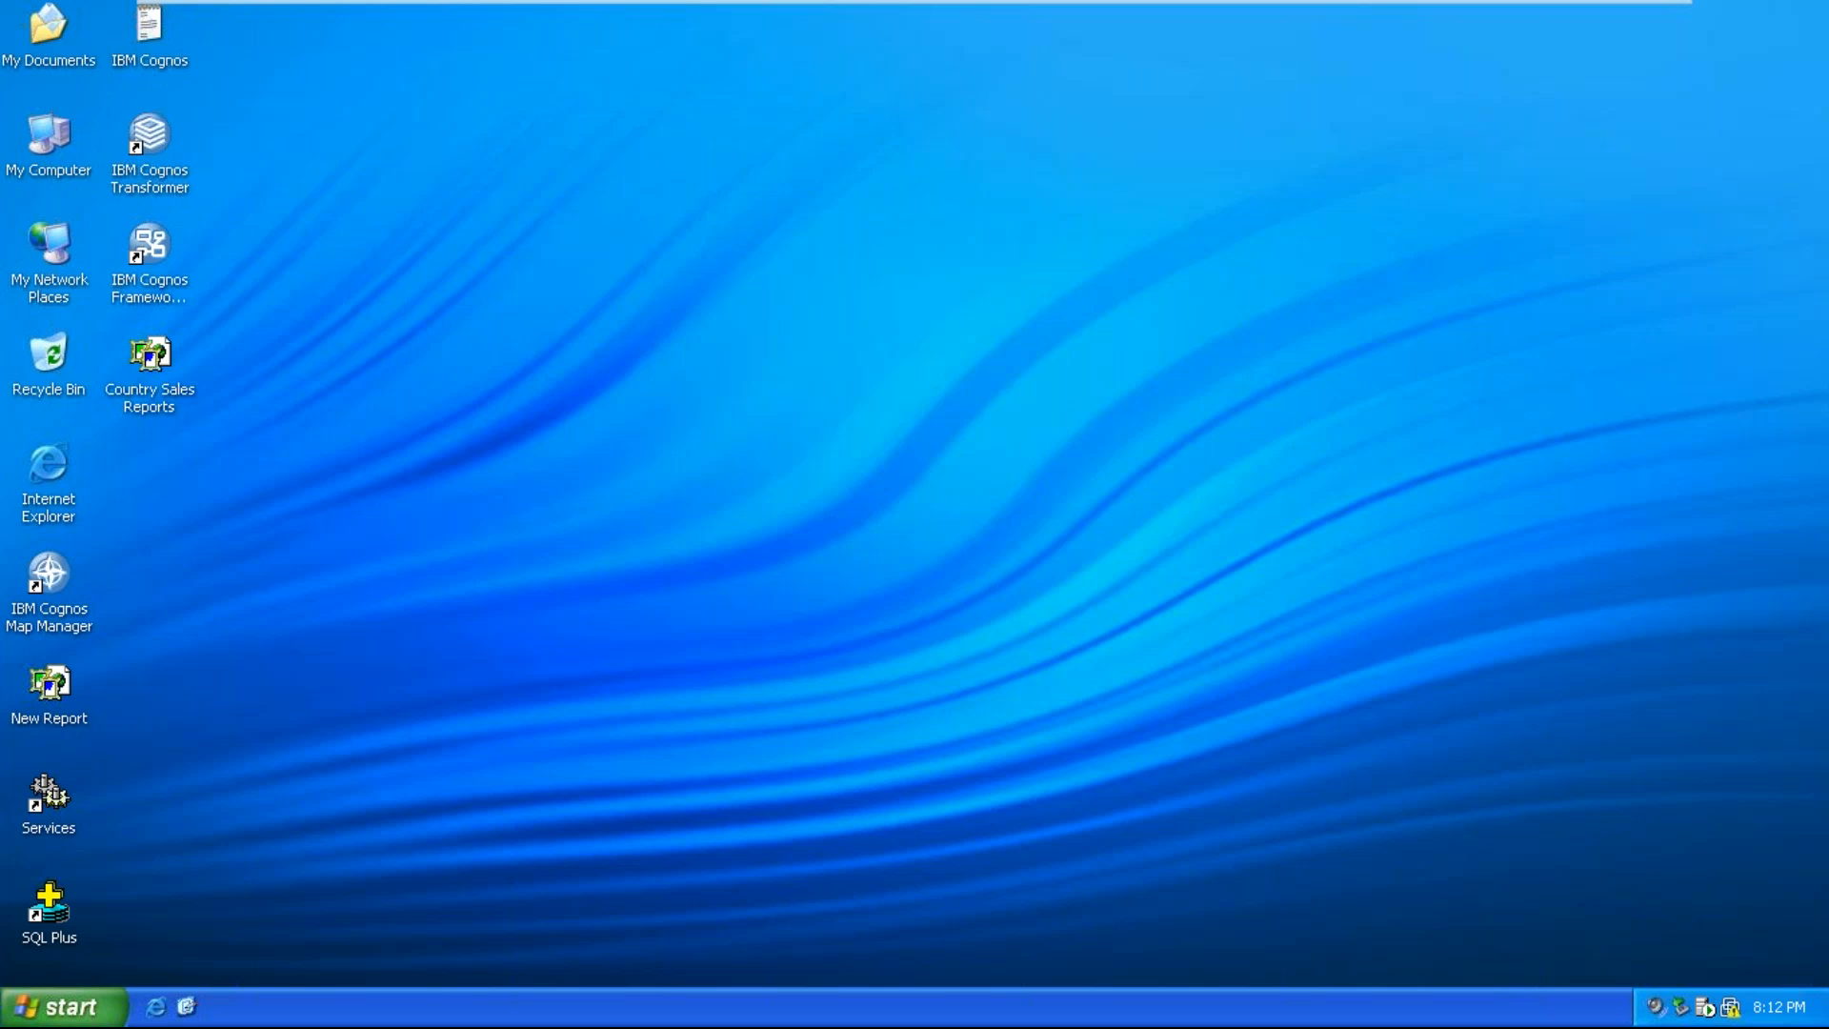
pyautogui.rightClick(906, 614)
pyautogui.click(943, 647)
# Turn off the Windows XP virtual machine and leave its full-screen view
pyautogui.click(81, 1015)
pyautogui.click(472, 956)
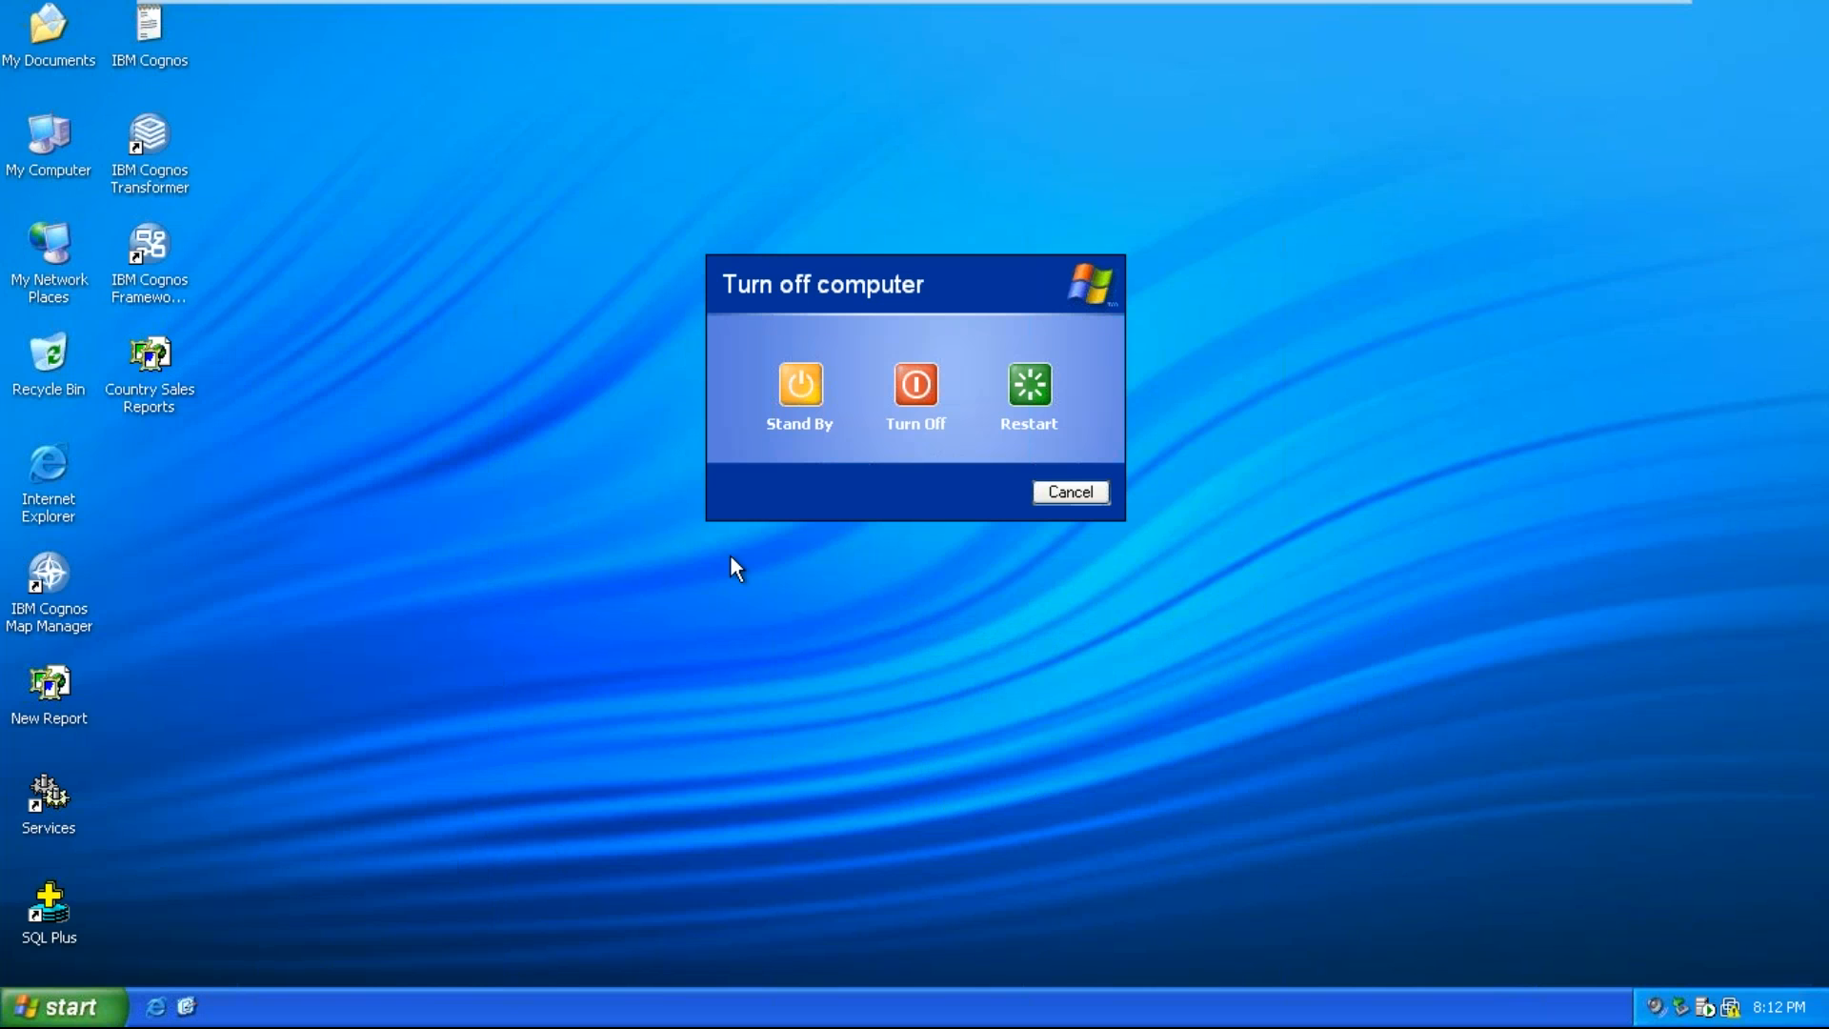
pyautogui.click(915, 385)
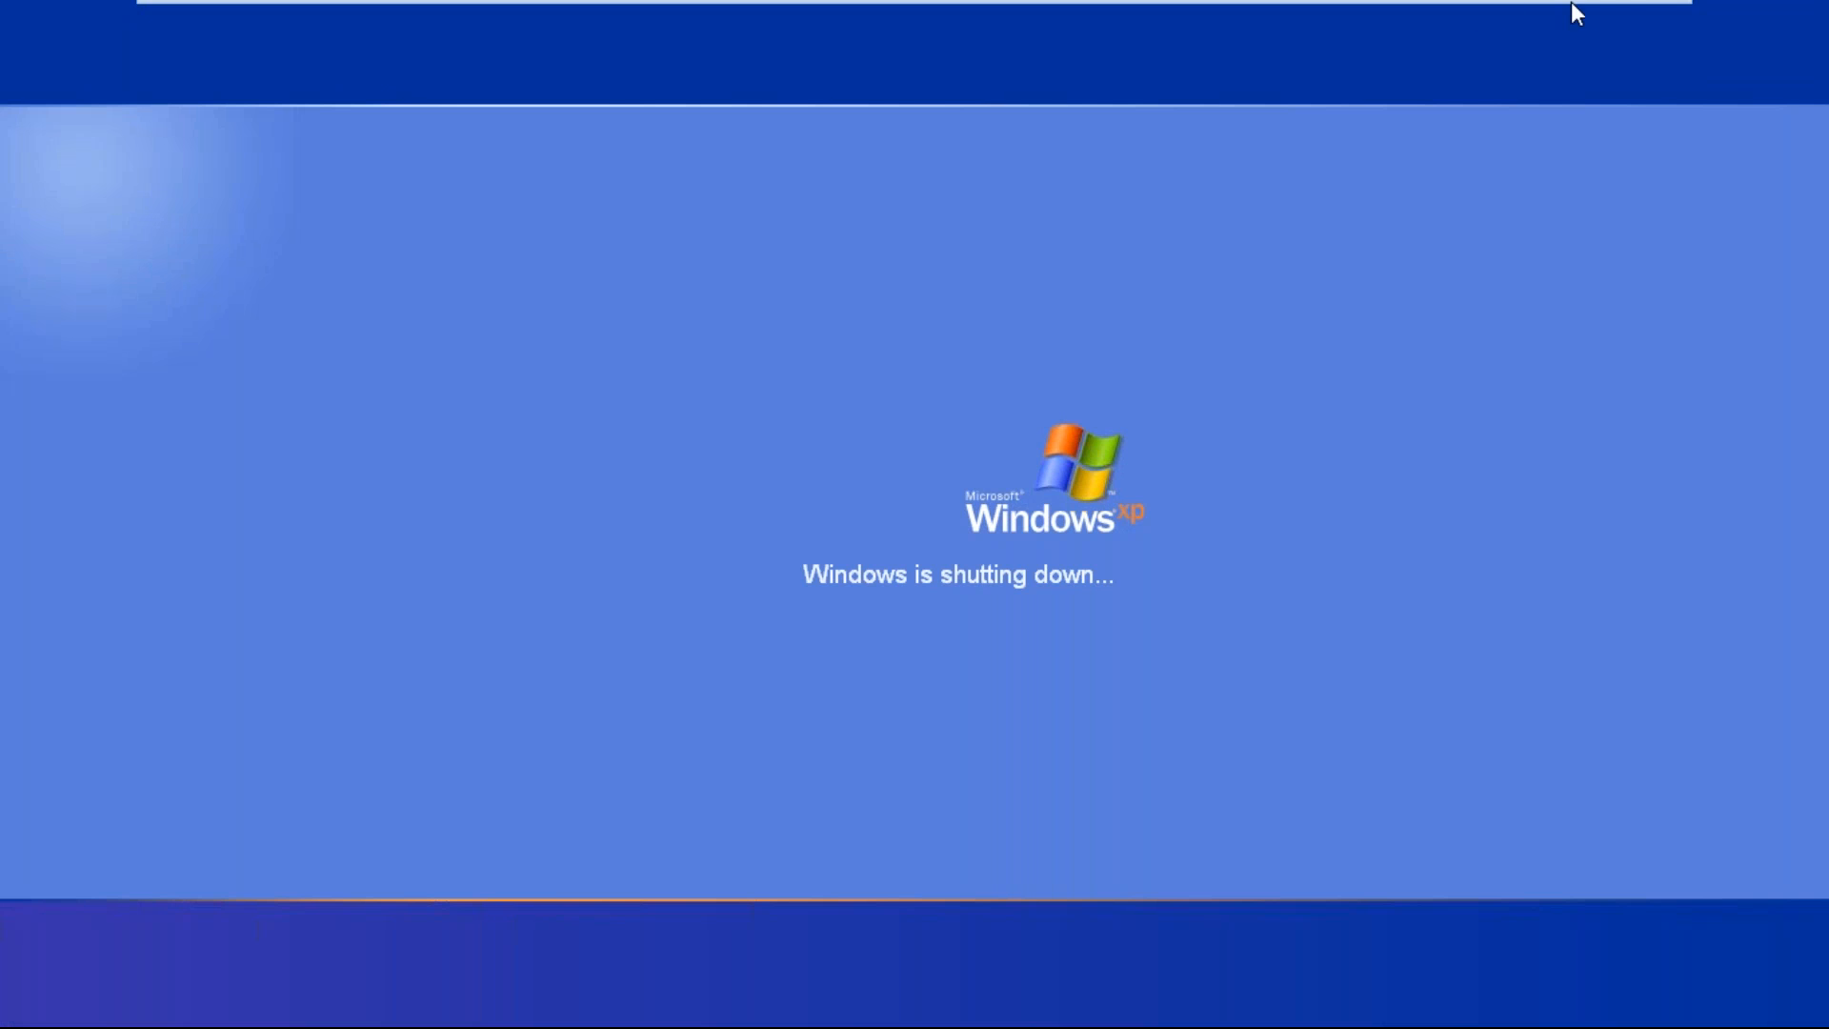
pyautogui.click(1622, 13)
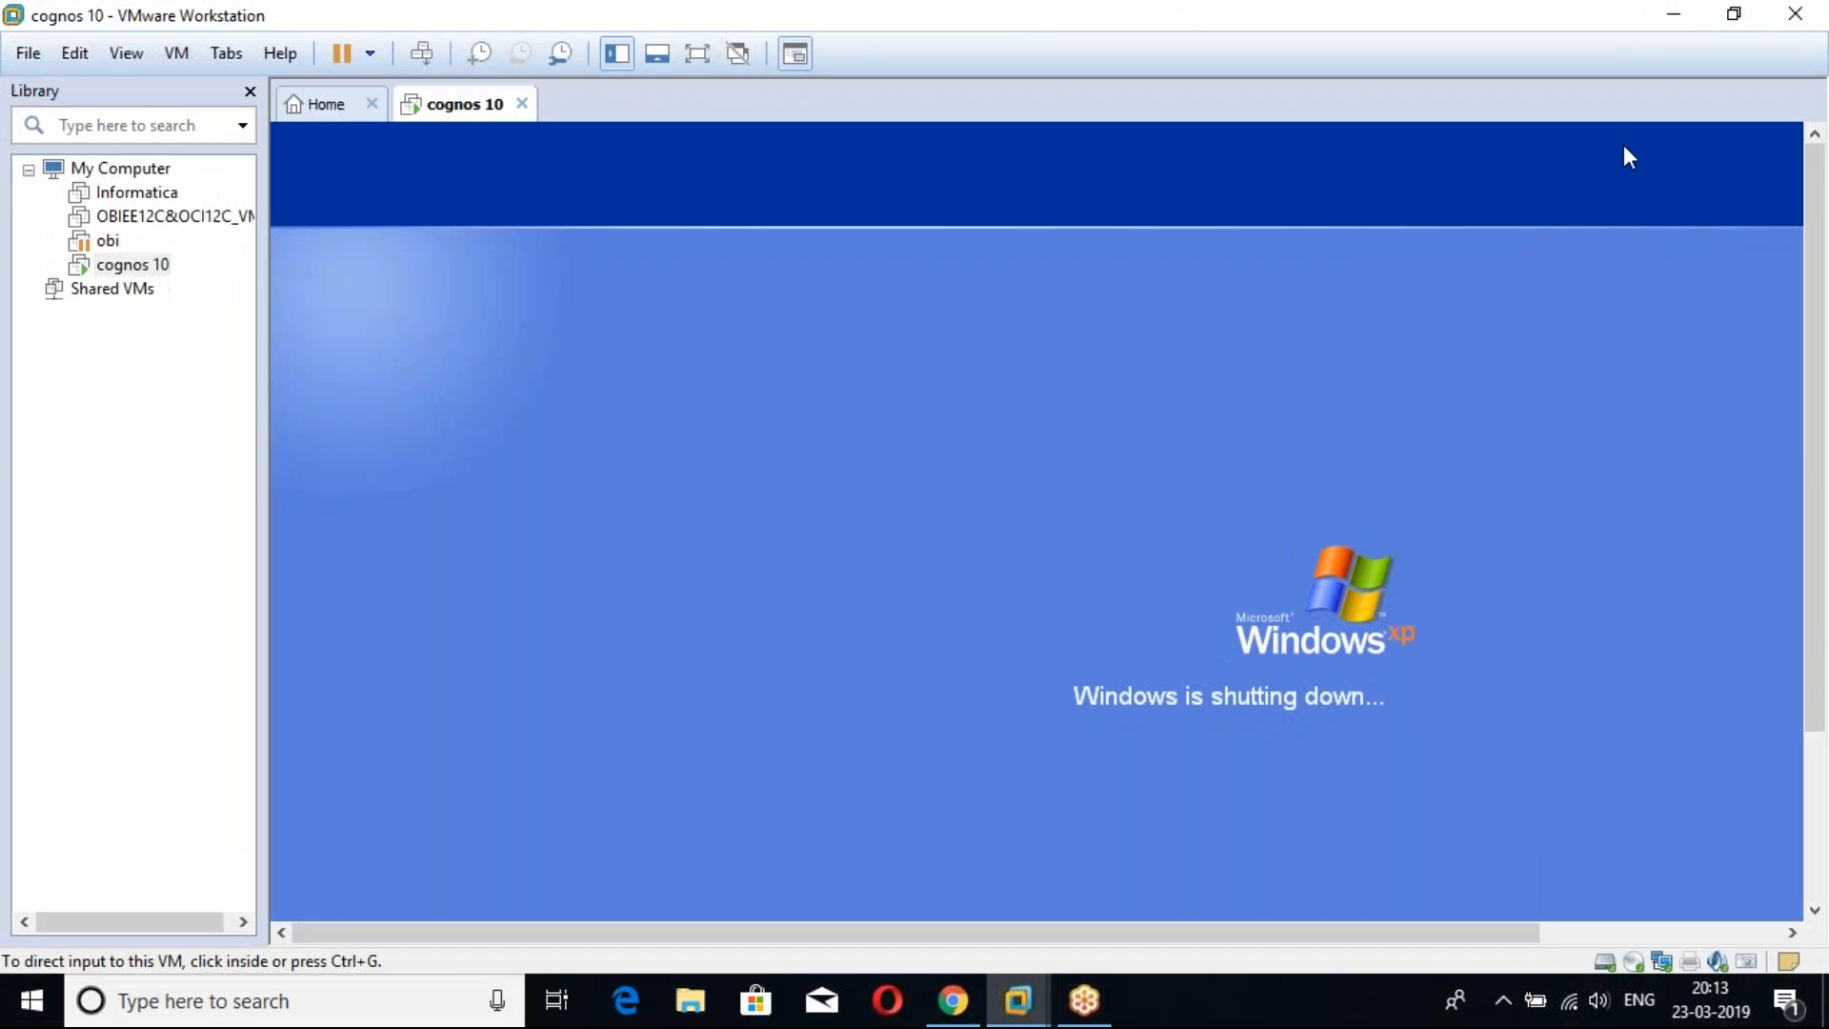